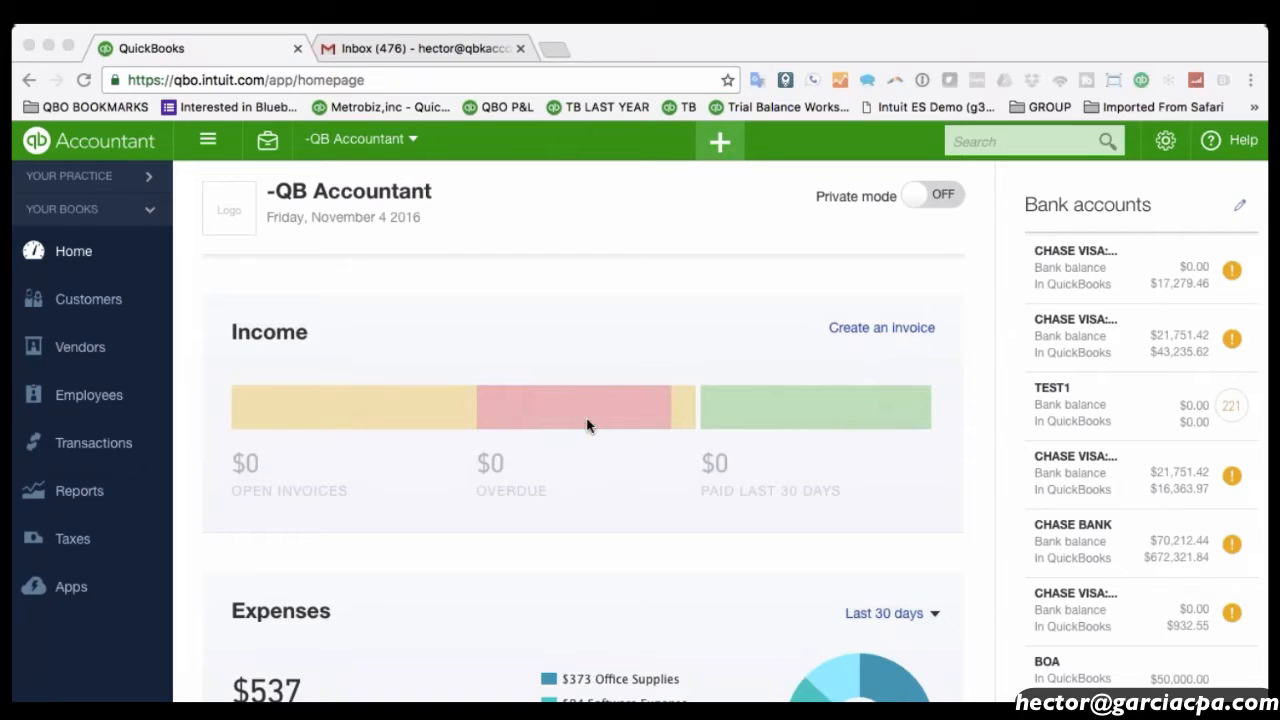
# Open the practice's Clients list and scroll through all 75 clients and back to the top.
pyautogui.click(969, 396)
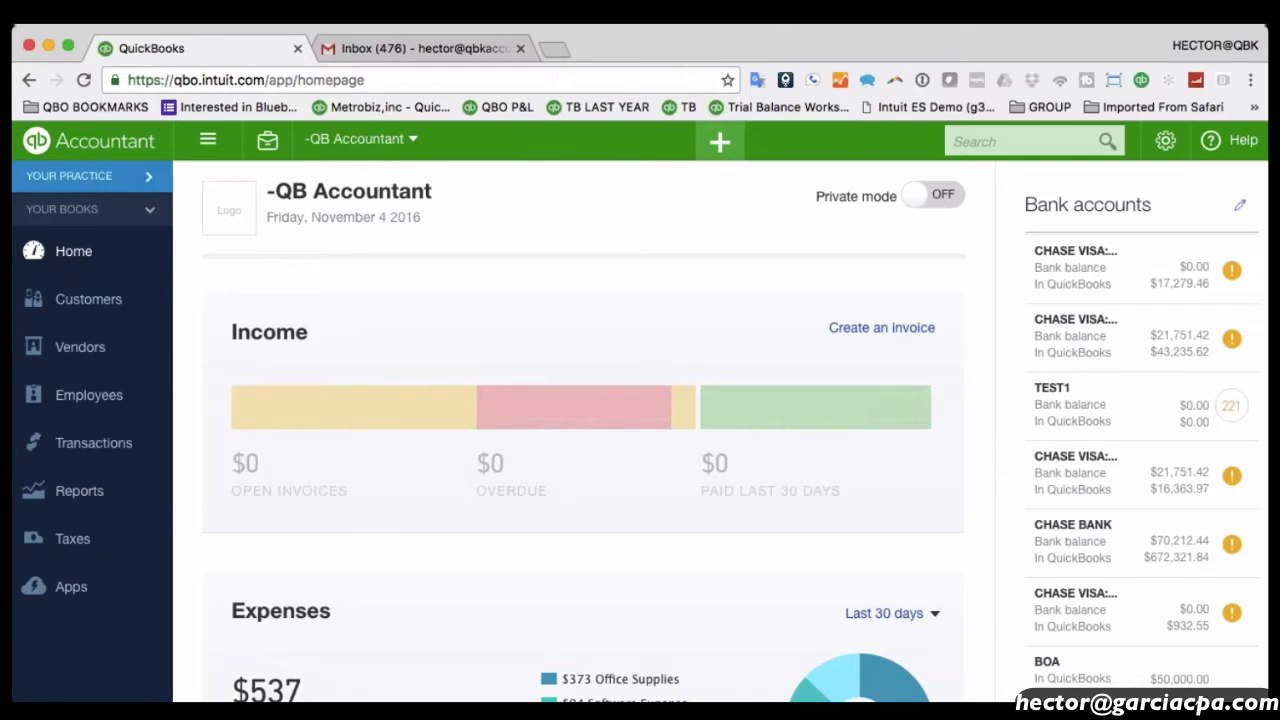
pyautogui.click(113, 149)
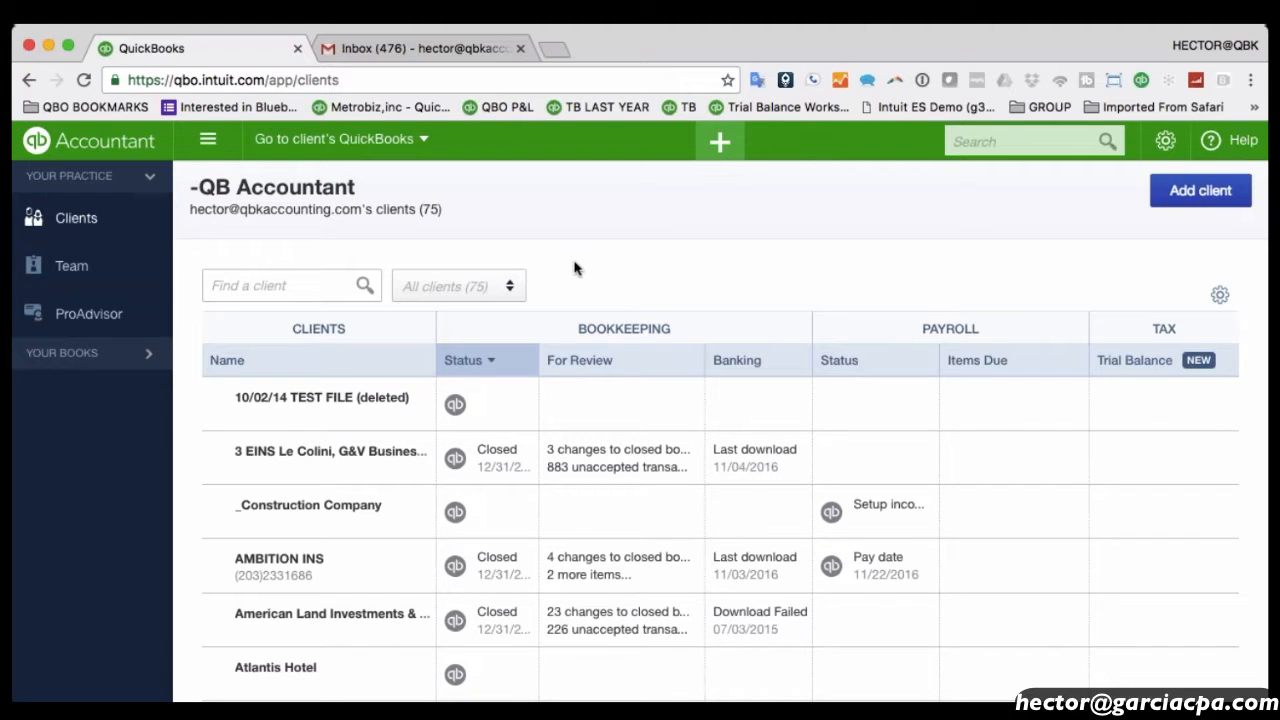
pyautogui.scroll(-1, 696, 261)
pyautogui.scroll(-10, 696, 261)
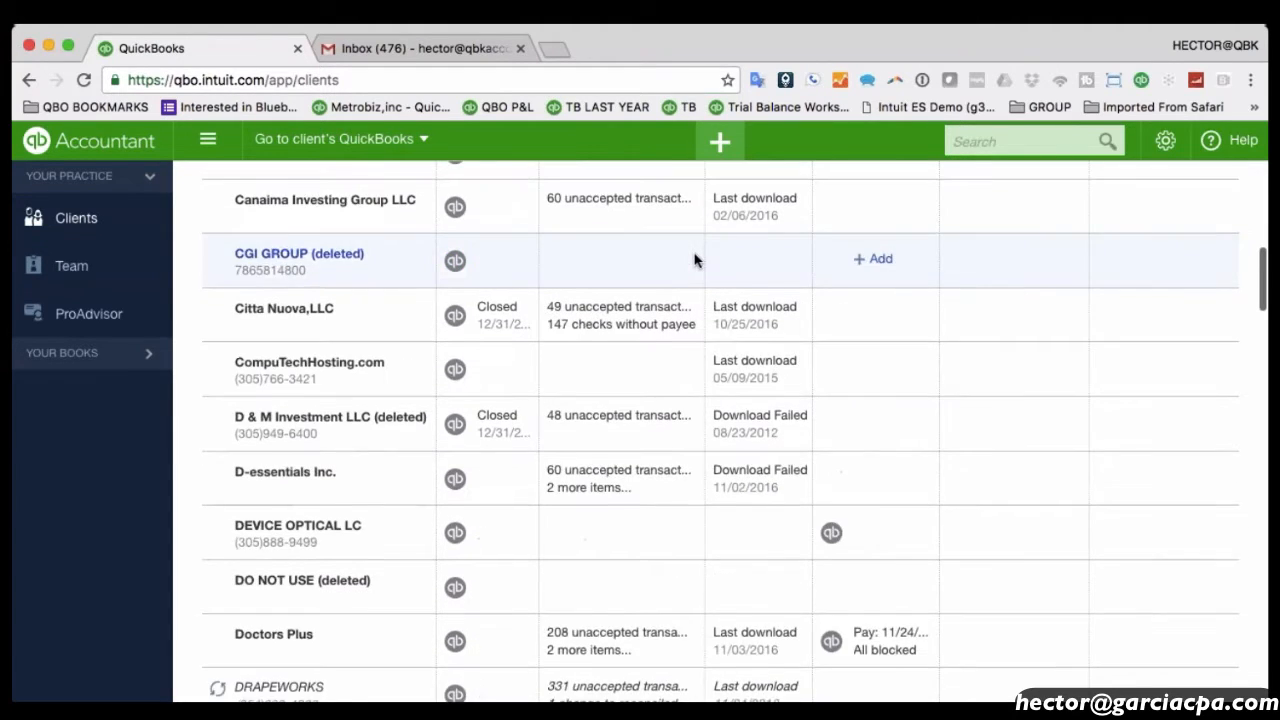
pyautogui.scroll(-10, 696, 261)
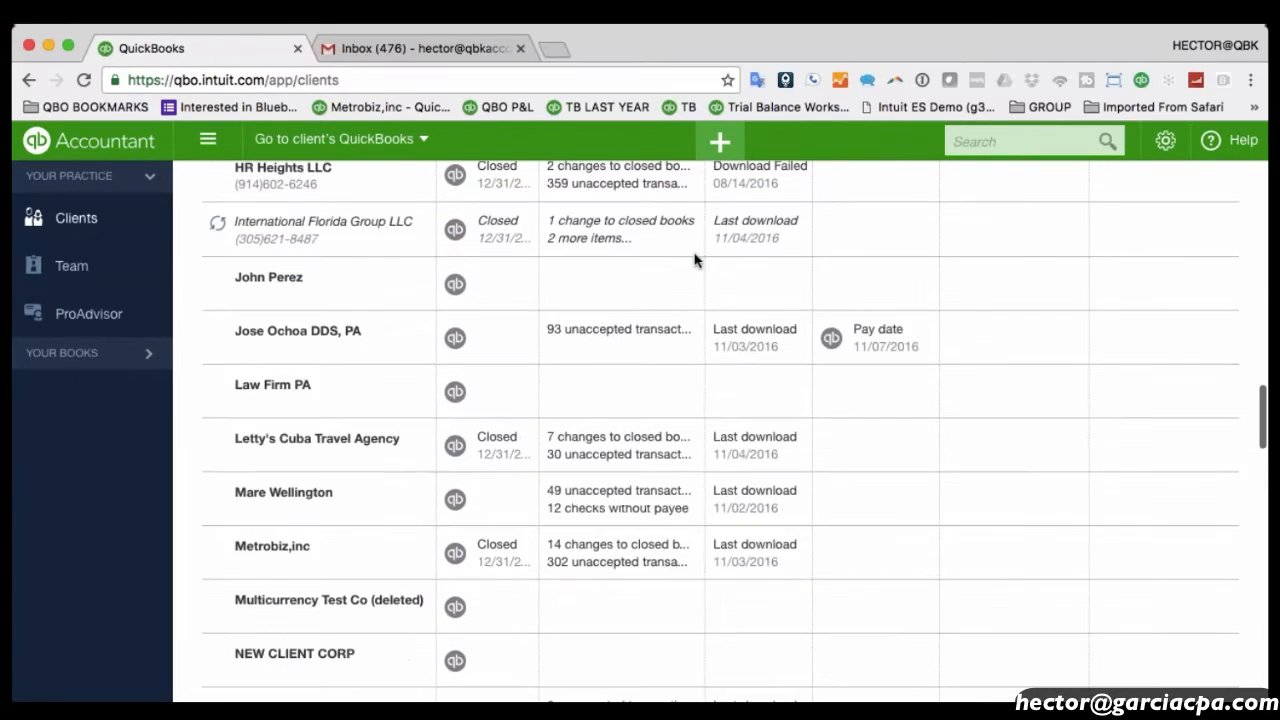
pyautogui.scroll(-15, 696, 261)
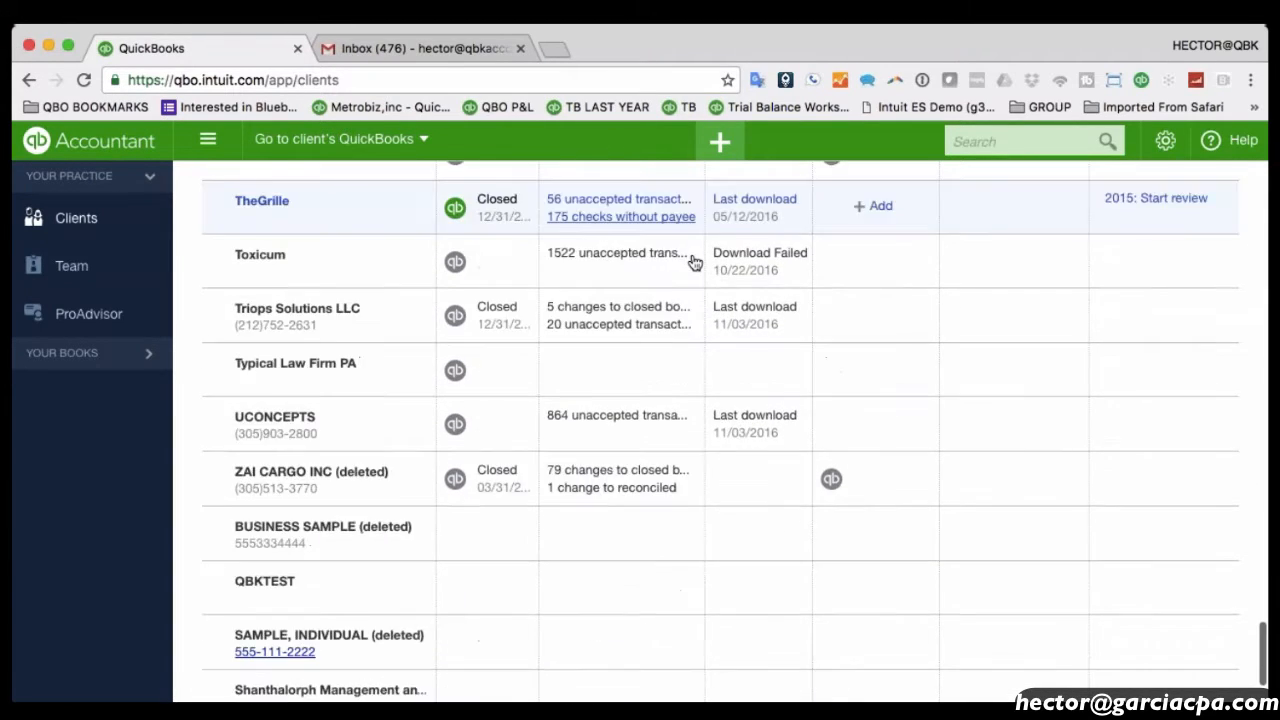
pyautogui.scroll(20, 695, 262)
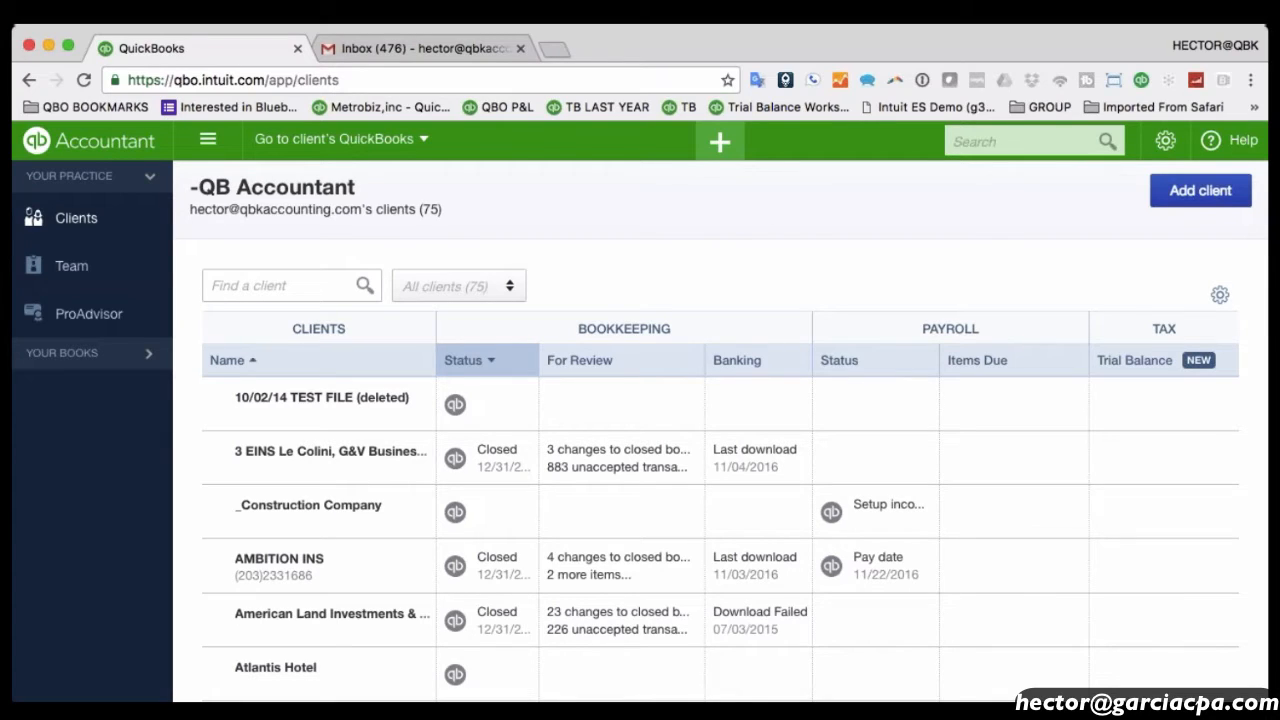
# Start a new client with the contact's first and last name, company and display name Garcia Corp.
pyautogui.click(722, 148)
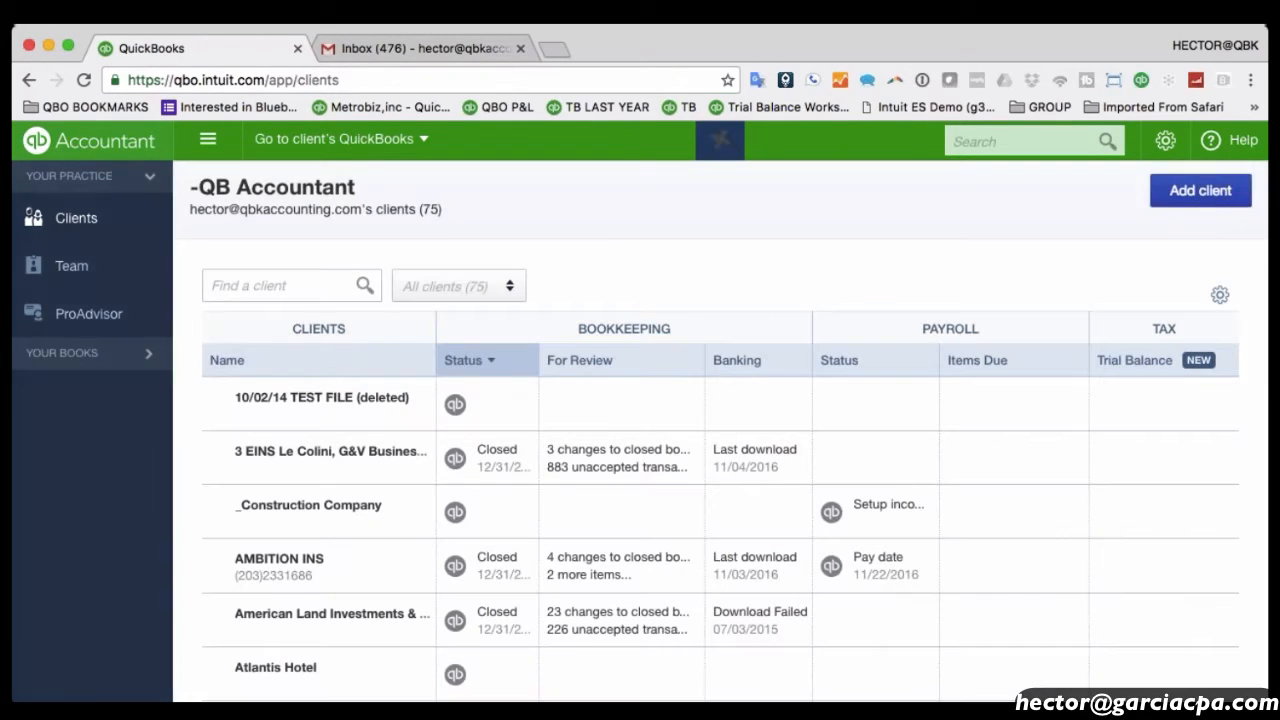
pyautogui.click(1205, 194)
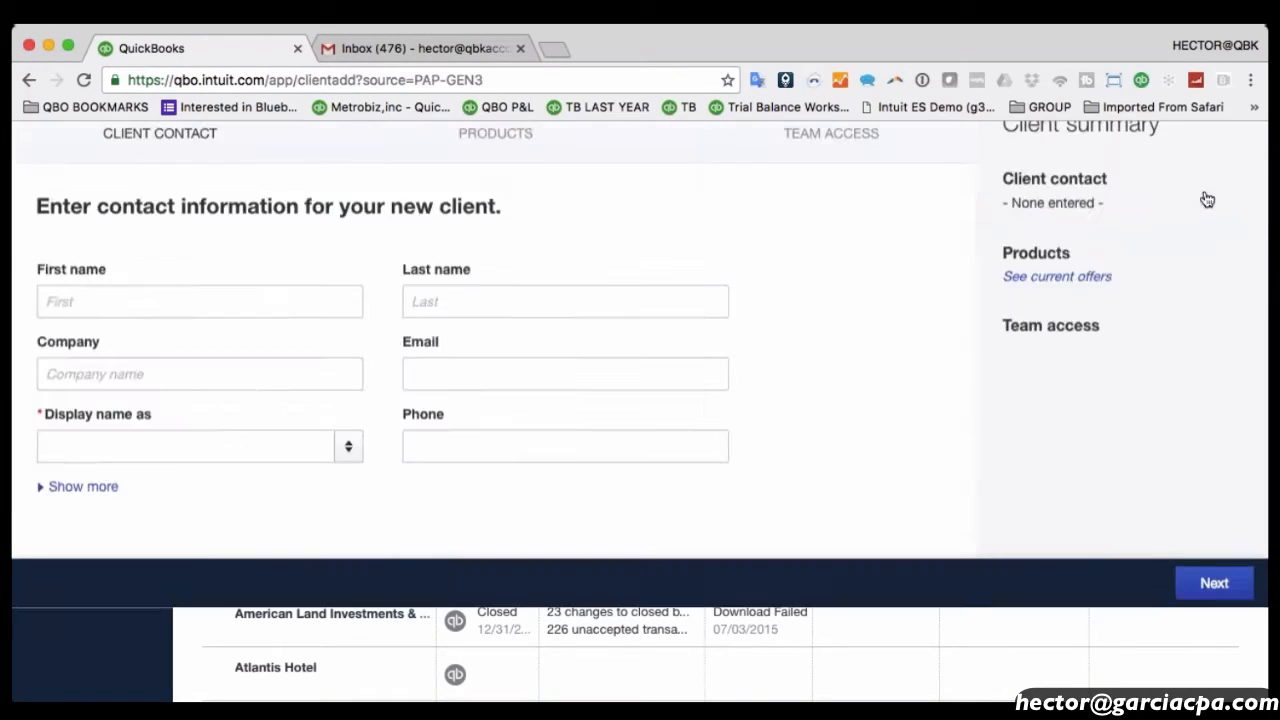
pyautogui.click(191, 398)
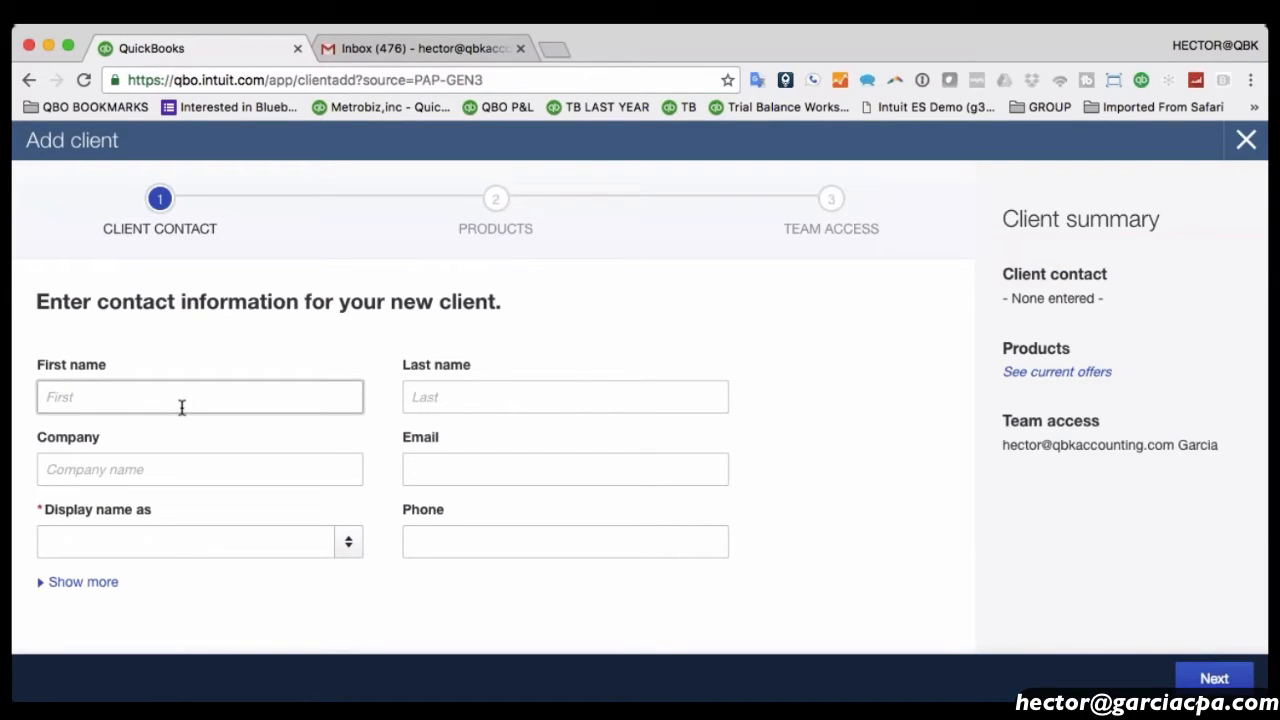
pyautogui.press('Tab')
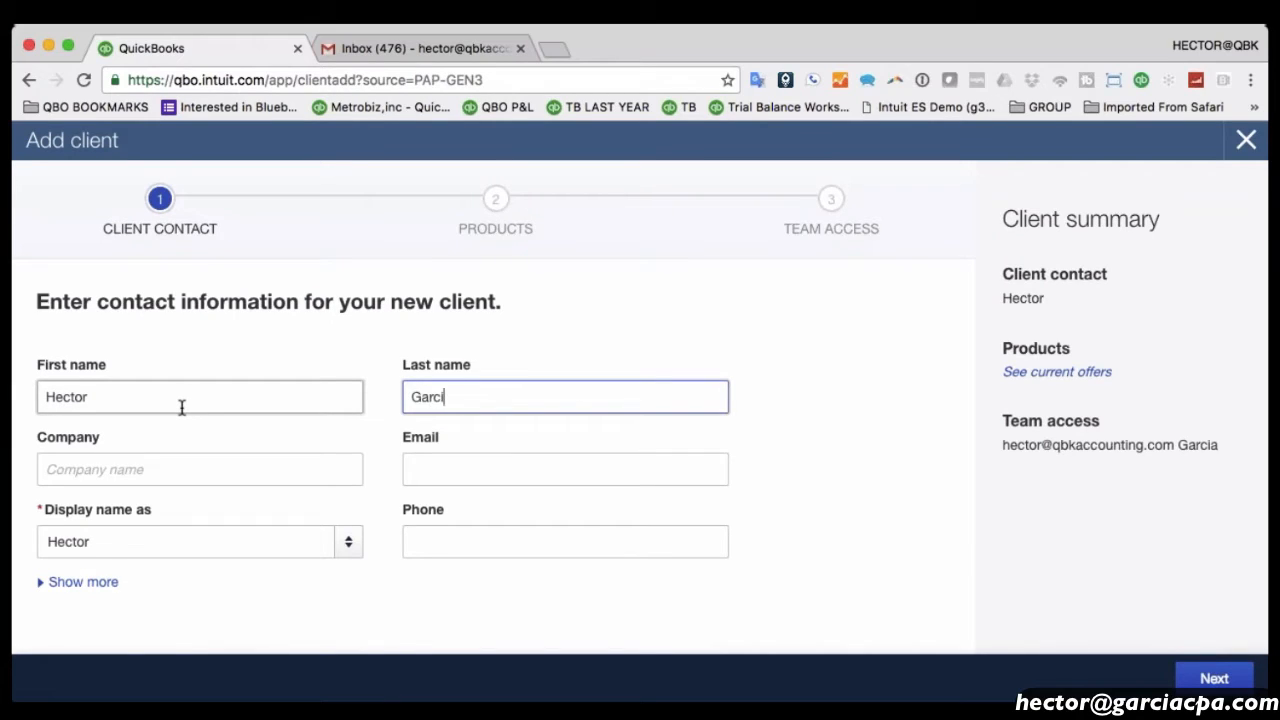
pyautogui.press('Tab')
pyautogui.write('GGarcia')
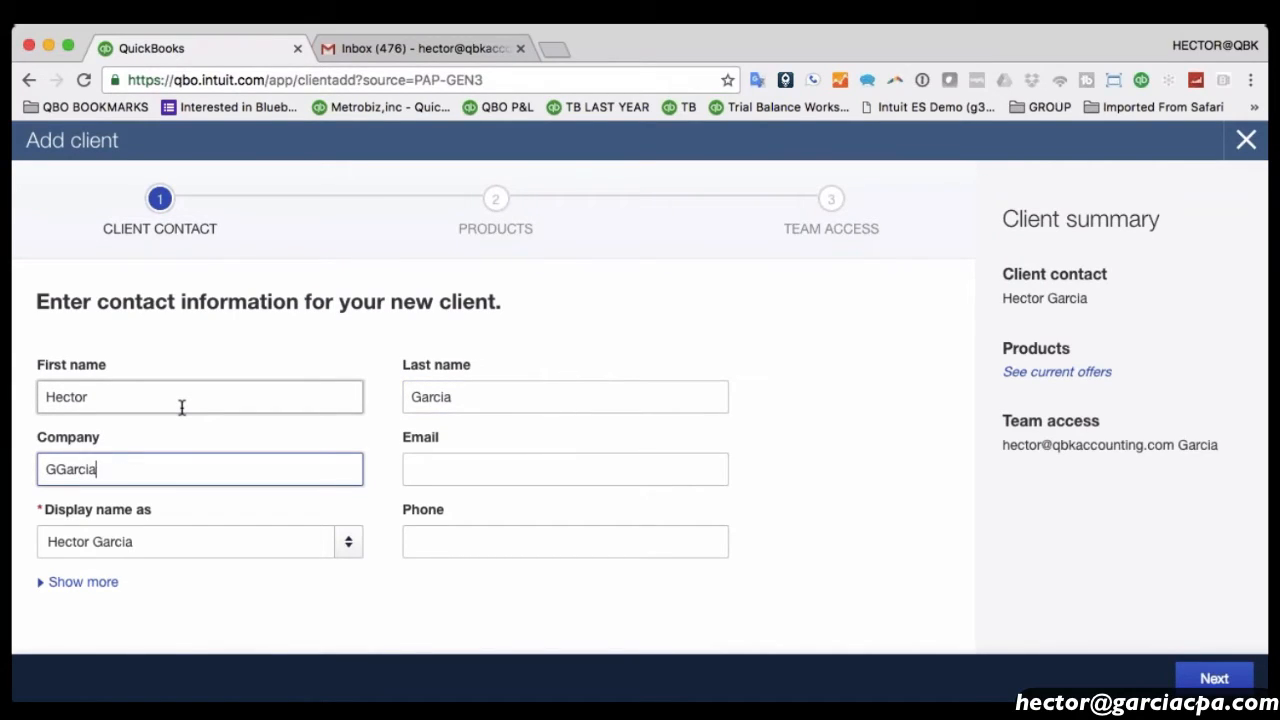
pyautogui.write(' Corp')
pyautogui.click(56, 467)
pyautogui.press('BackSpace')
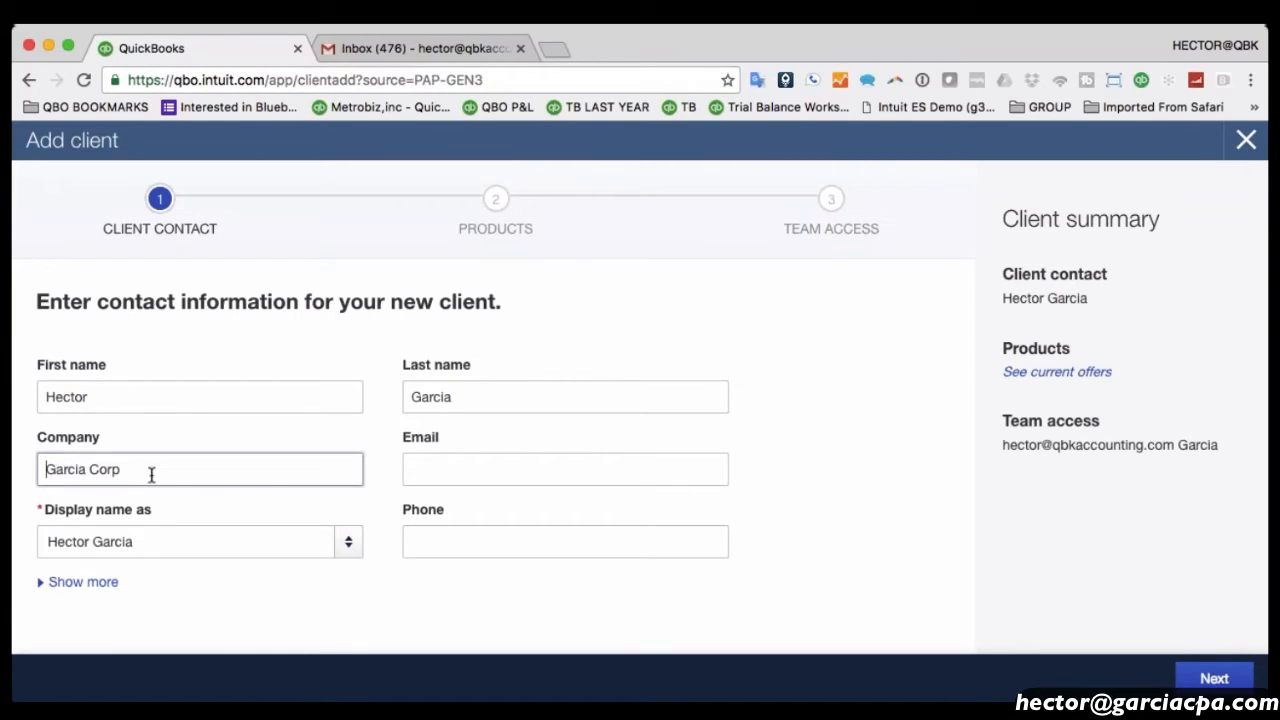
pyautogui.press('super+a')
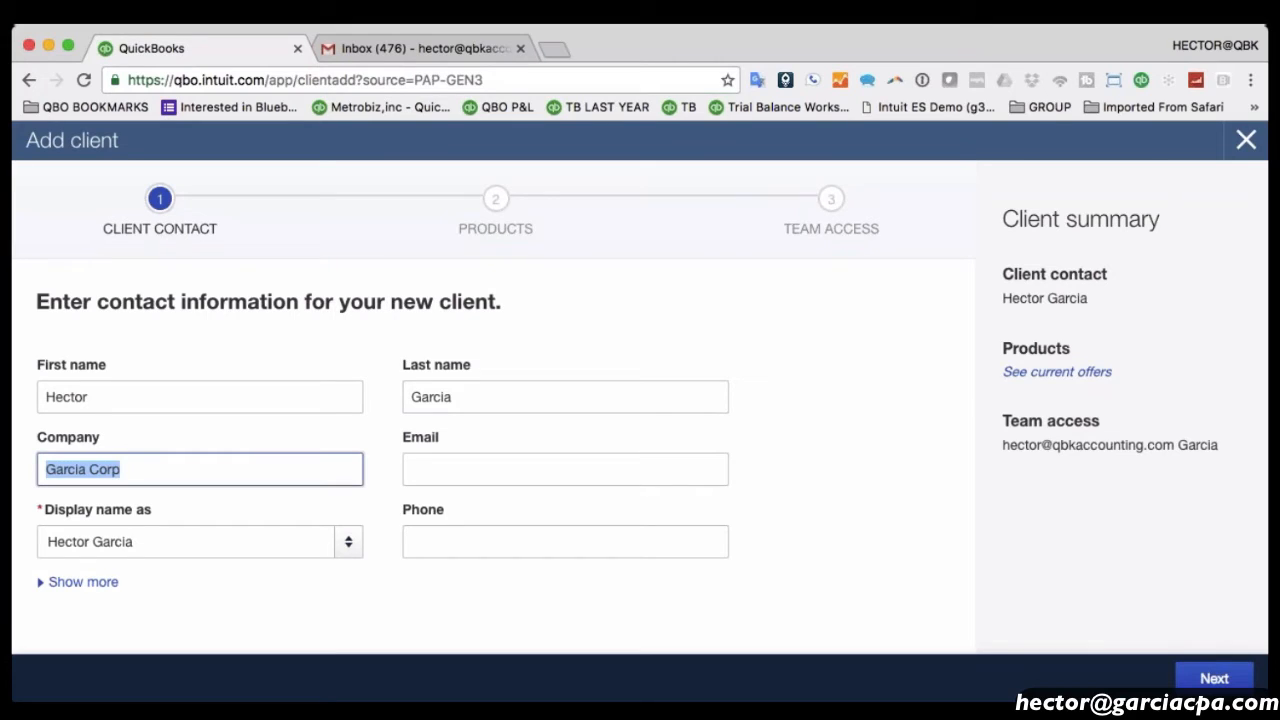
pyautogui.click(98, 541)
# Leave the QuickBooks product as None and save the new client.
pyautogui.click(69, 582)
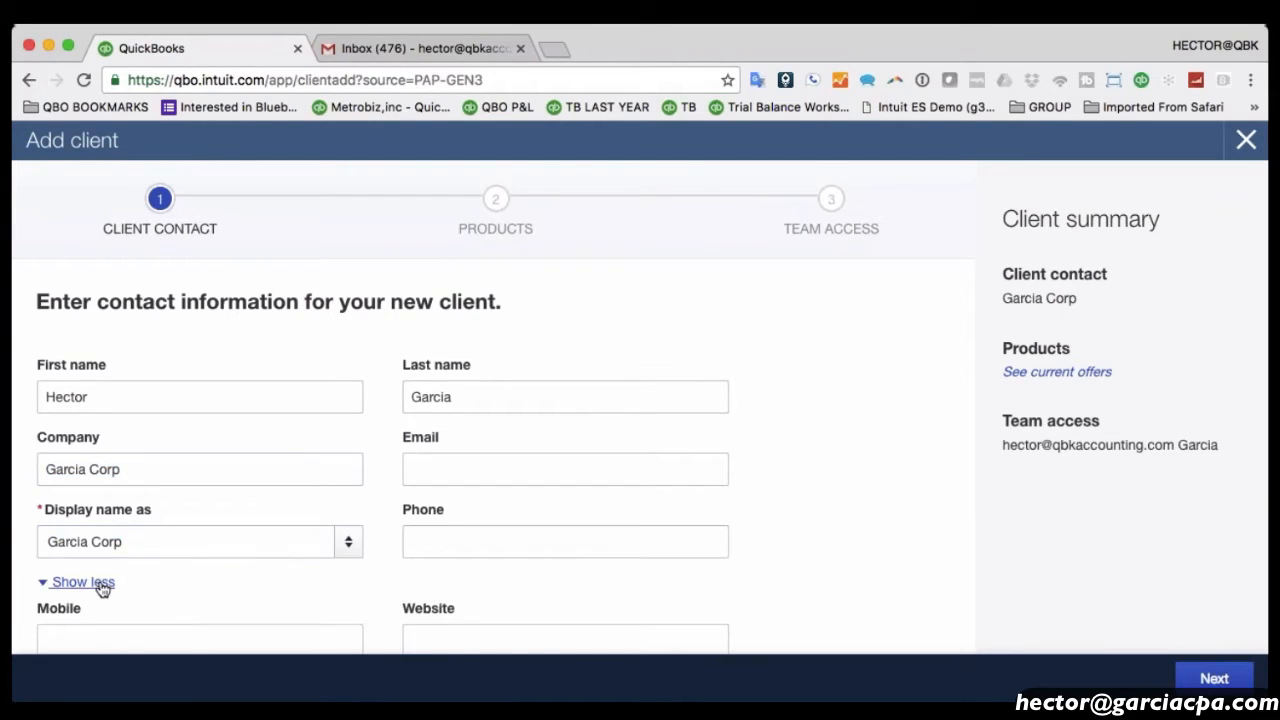
pyautogui.scroll(-3, 106, 586)
pyautogui.scroll(2, 106, 586)
pyautogui.click(64, 472)
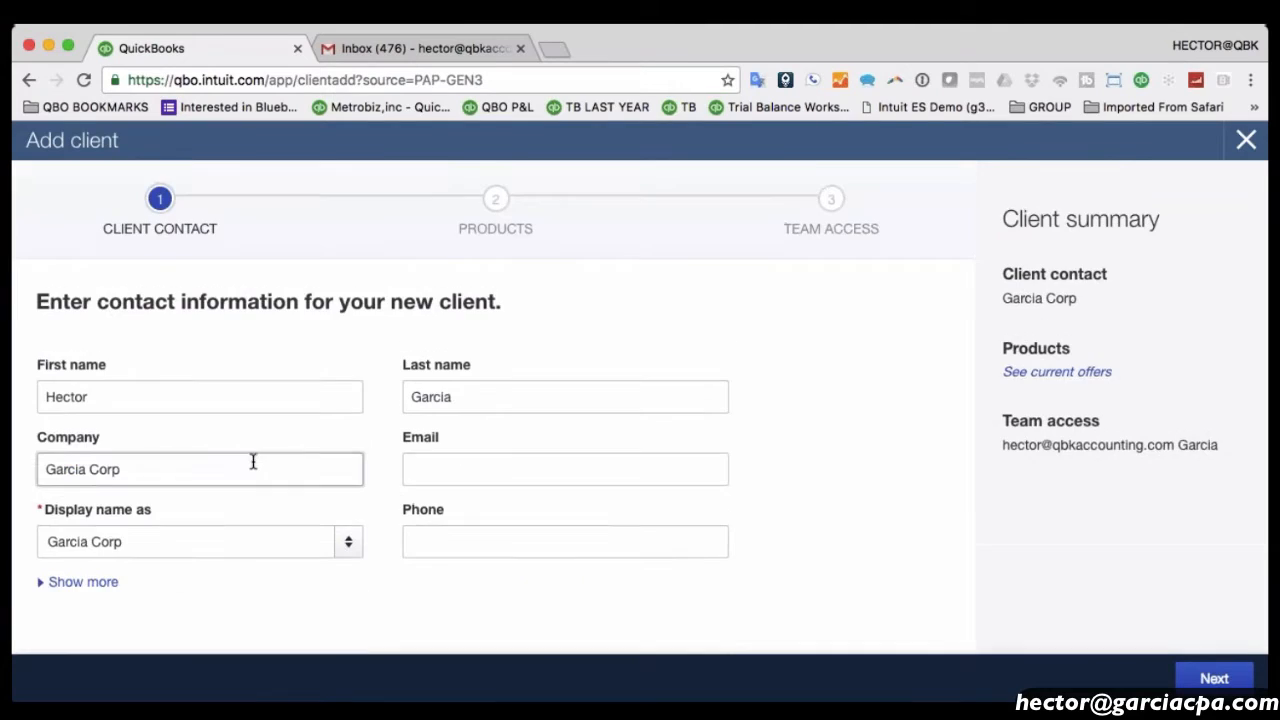
pyautogui.click(1205, 676)
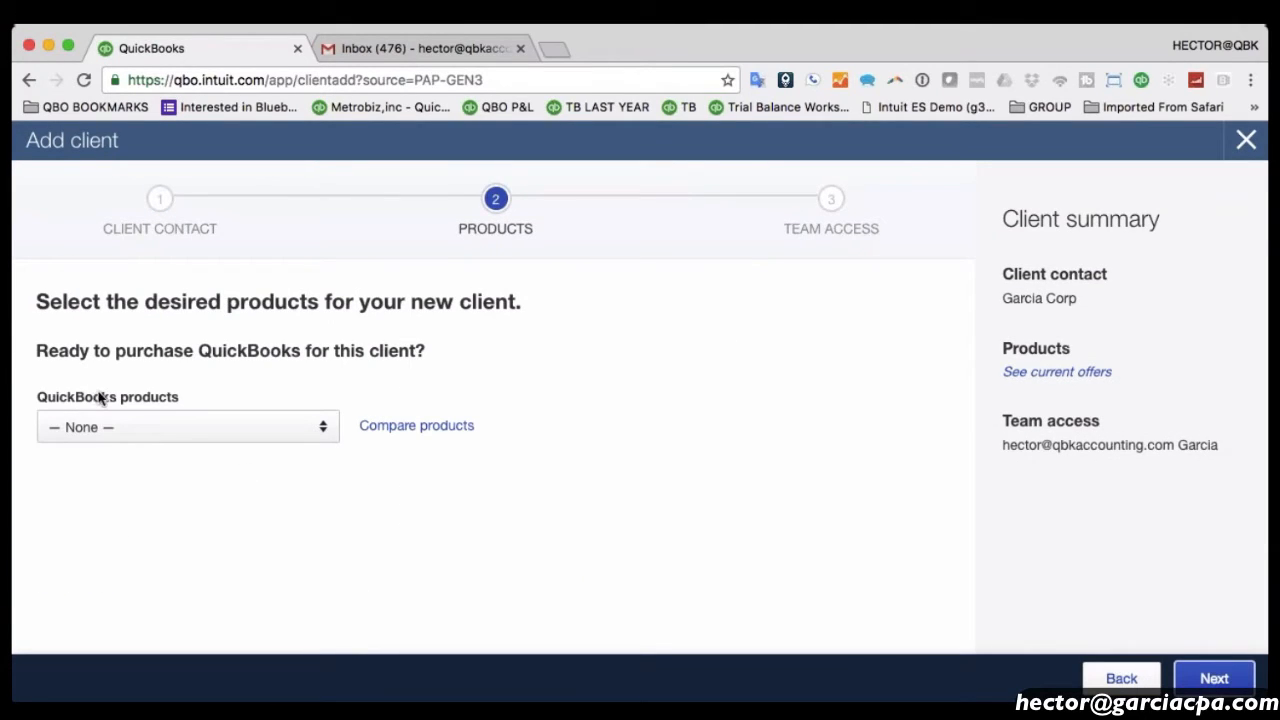
pyautogui.click(108, 426)
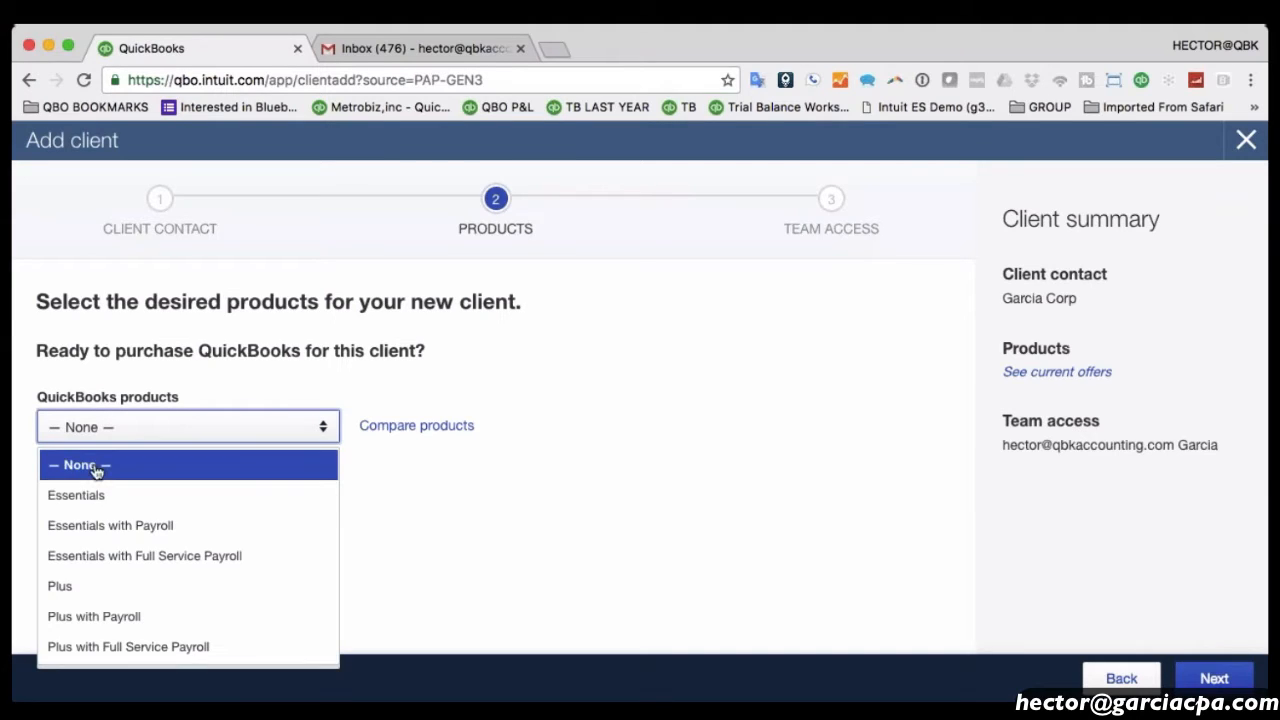
pyautogui.click(95, 468)
pyautogui.click(1214, 678)
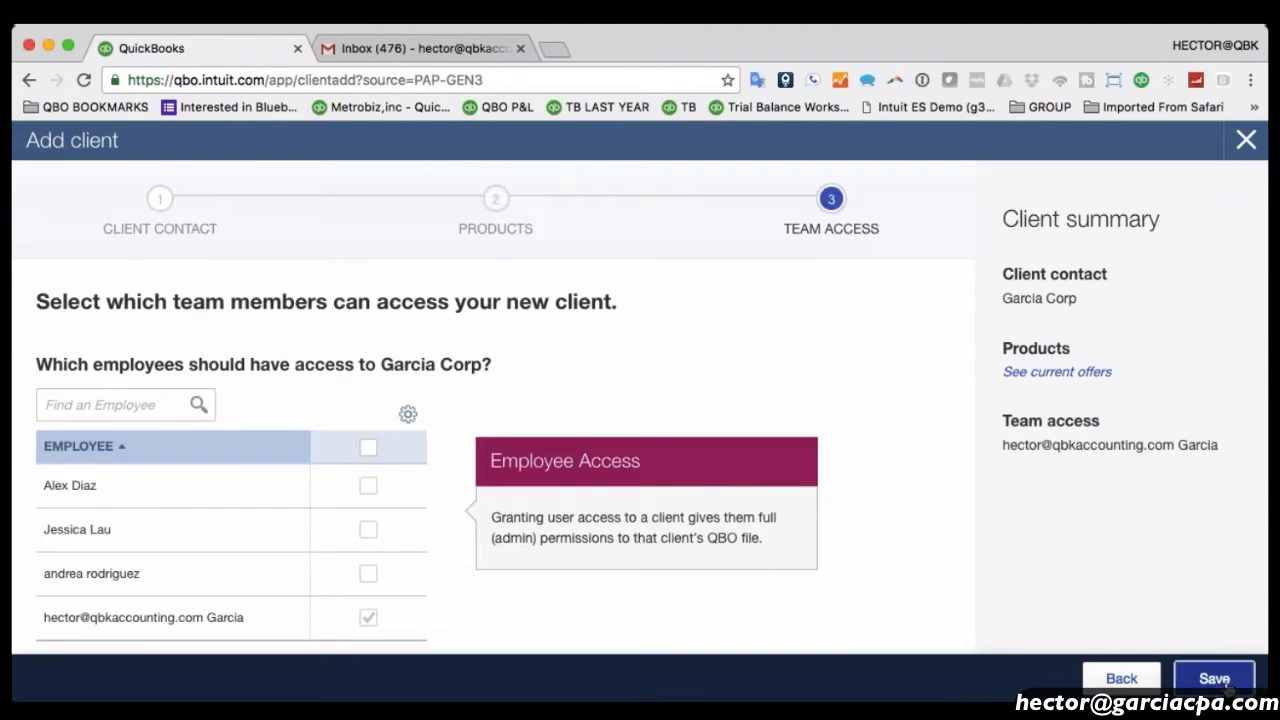
pyautogui.click(1214, 680)
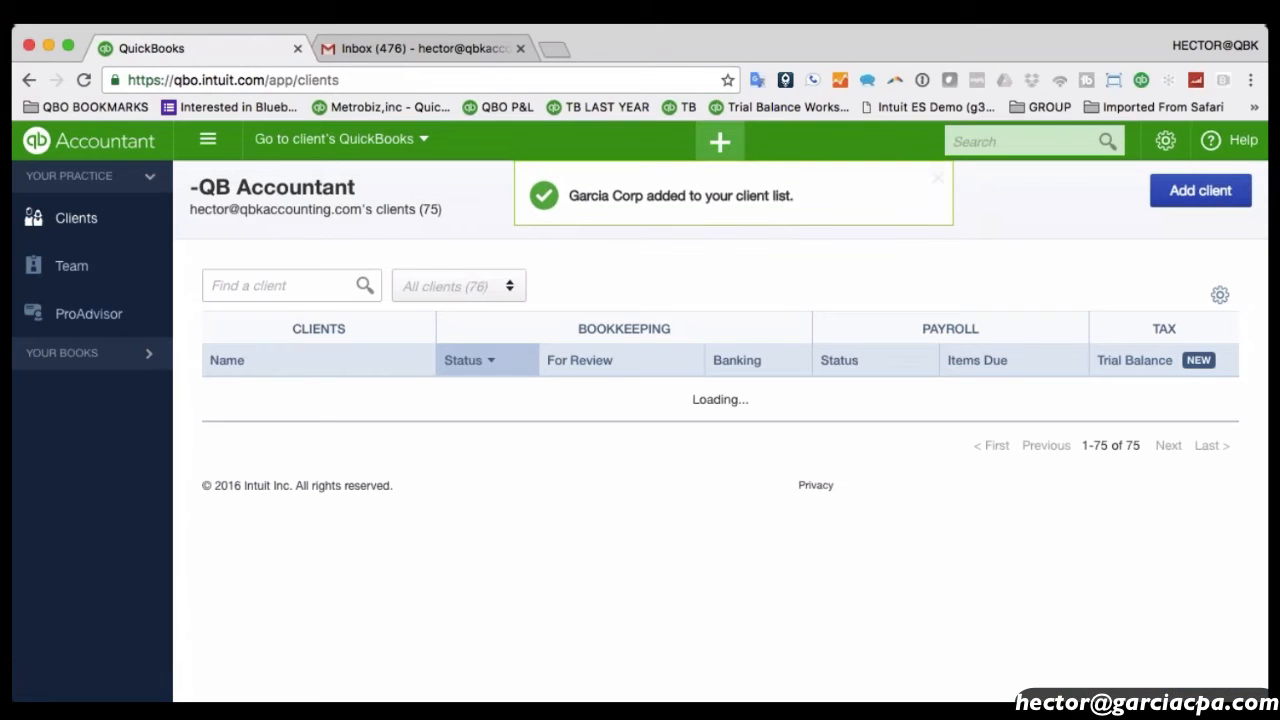
# Search the client list for 'gar' and open Garcia Corp's details.
pyautogui.click(248, 288)
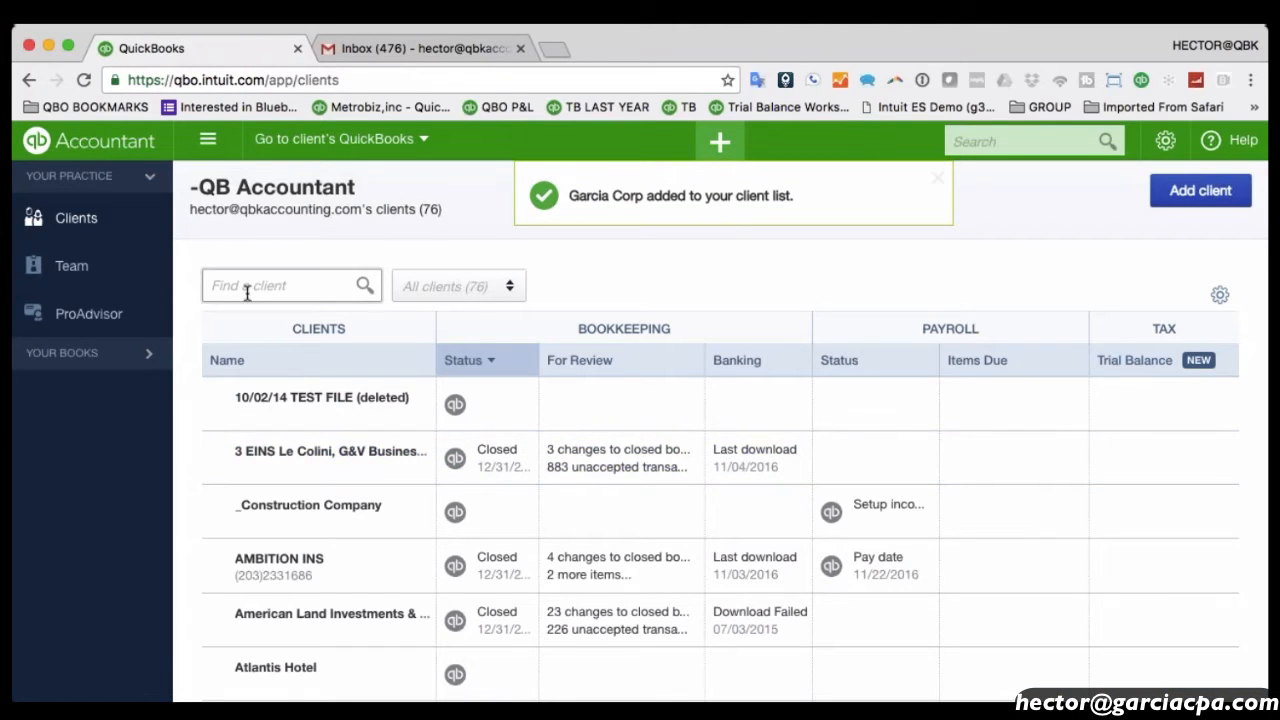
pyautogui.write('car')
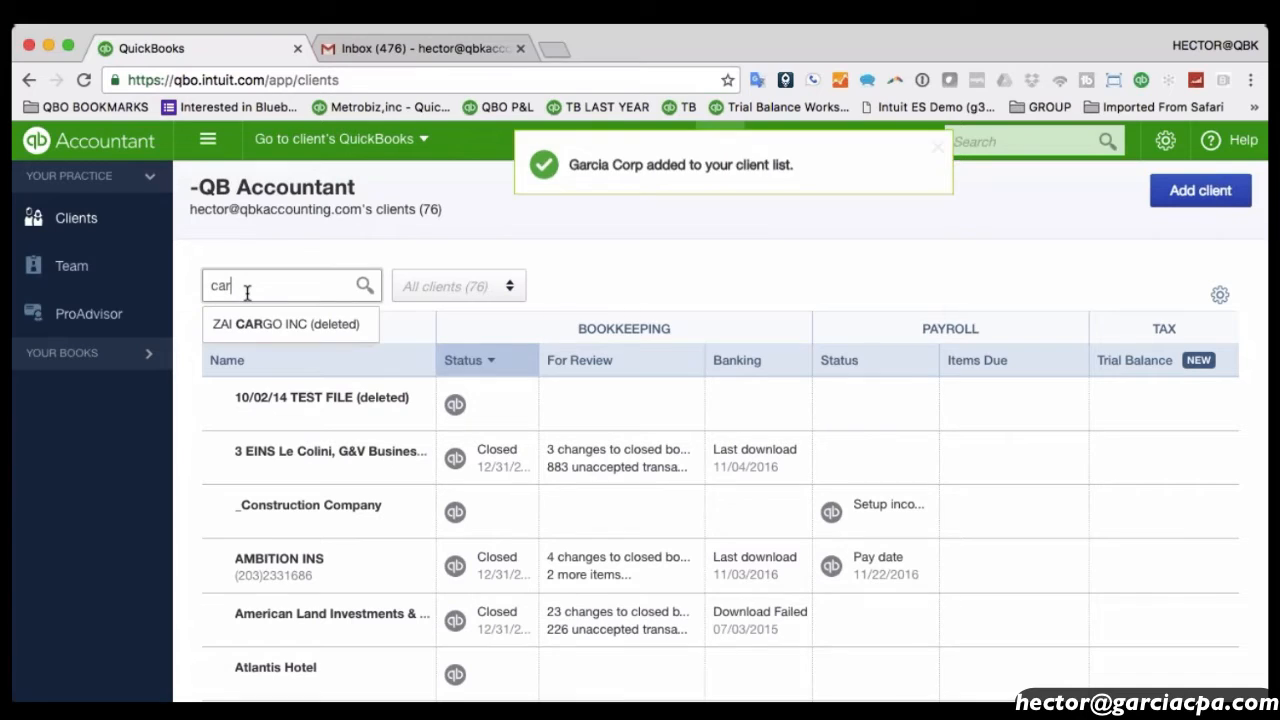
pyautogui.press('BackSpace')
pyautogui.press('BackSpace')
pyautogui.press('BackSpace')
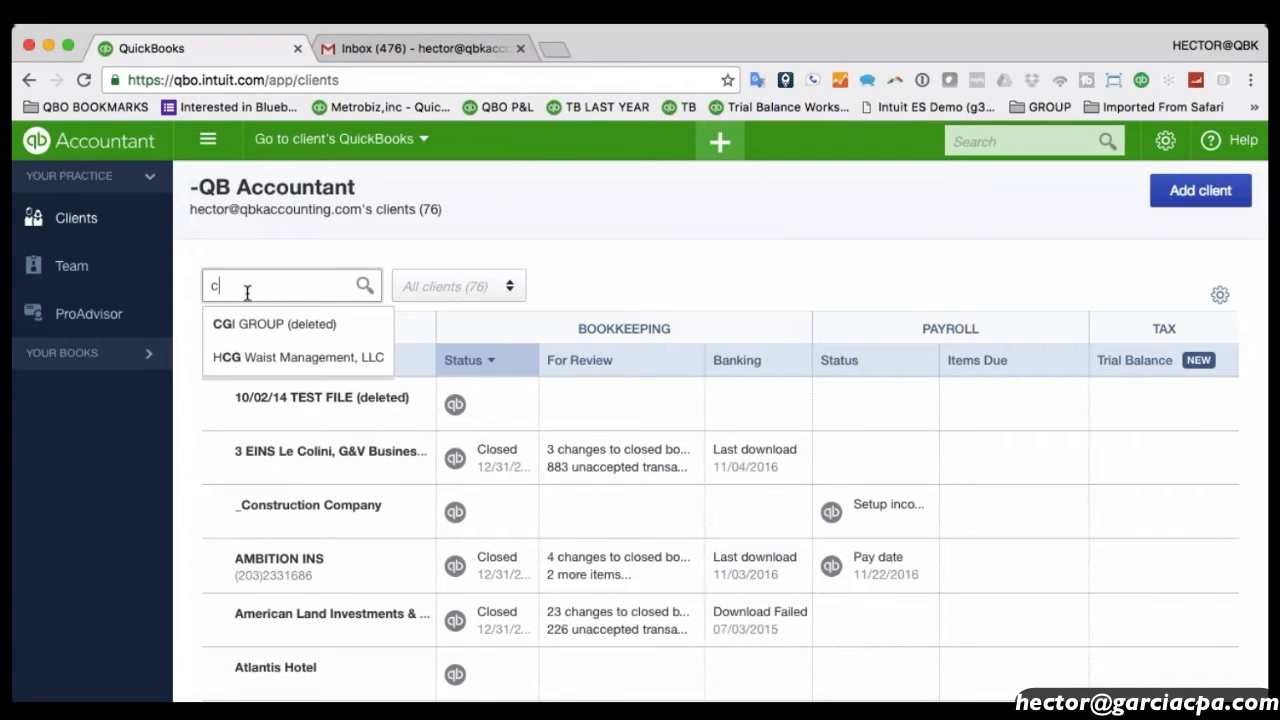
pyautogui.write('gar')
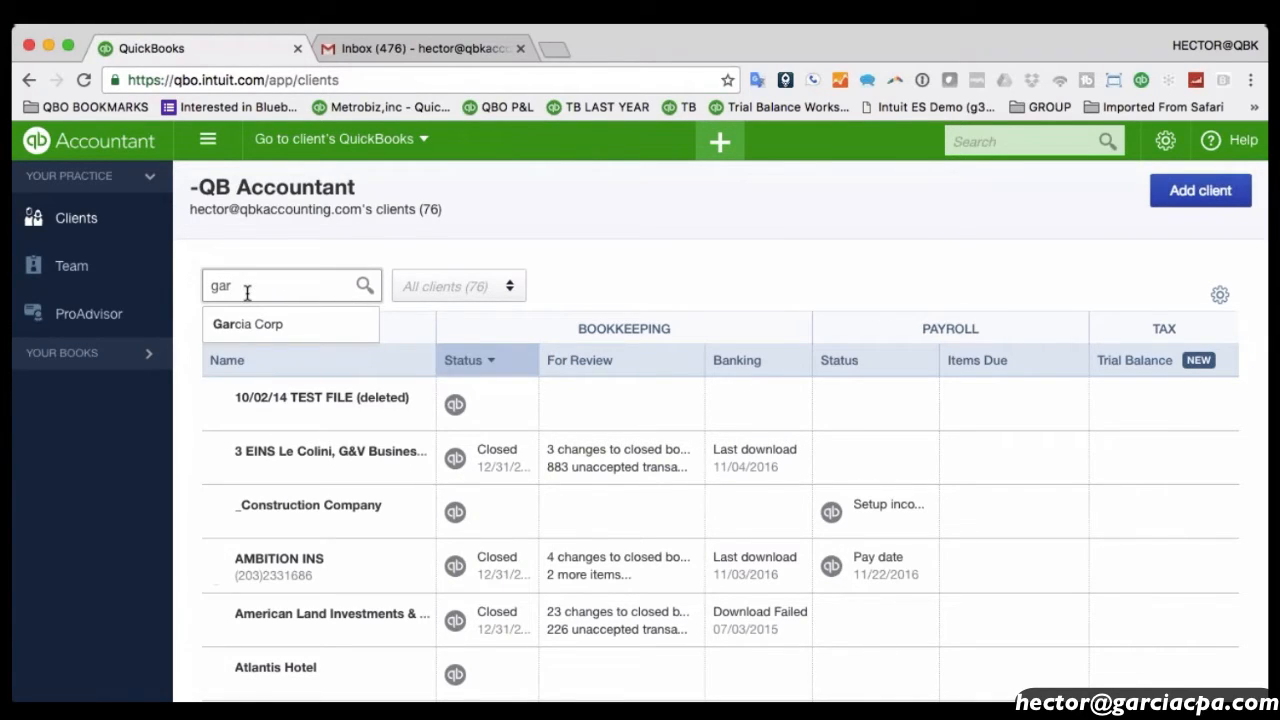
pyautogui.click(270, 324)
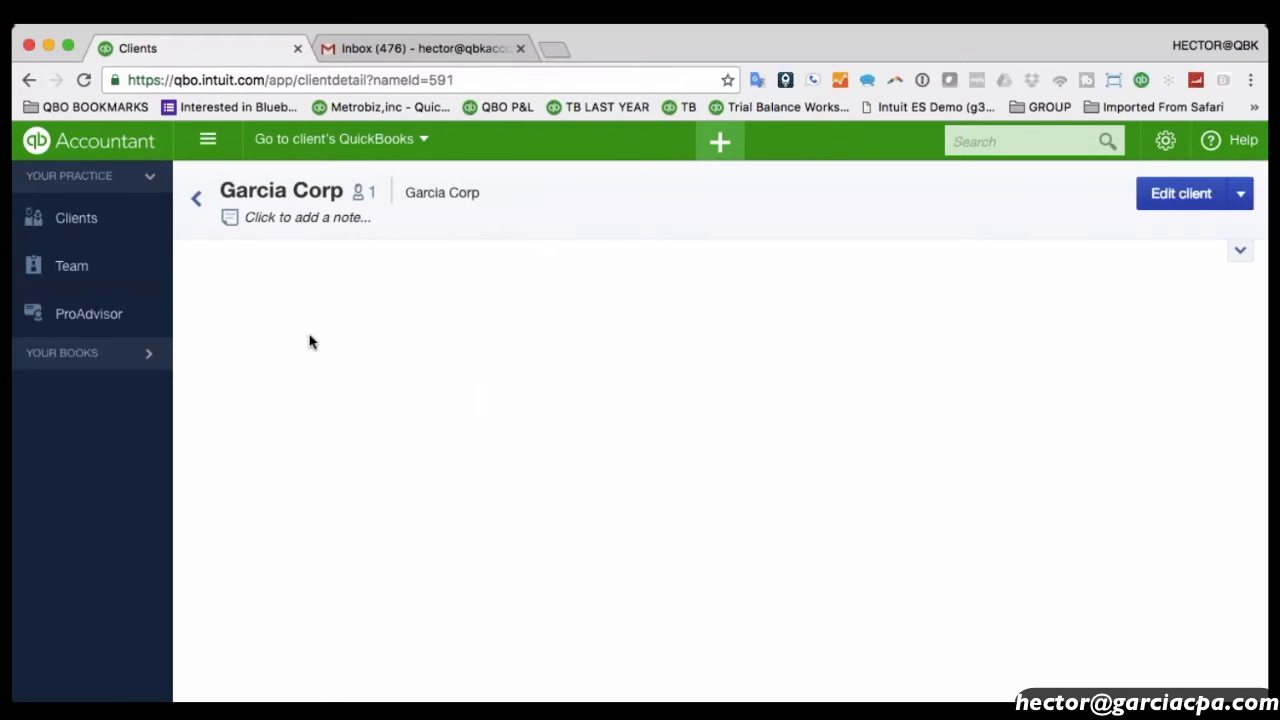
# Add a note that the client uses Excel and will send reports at year end.
pyautogui.click(303, 229)
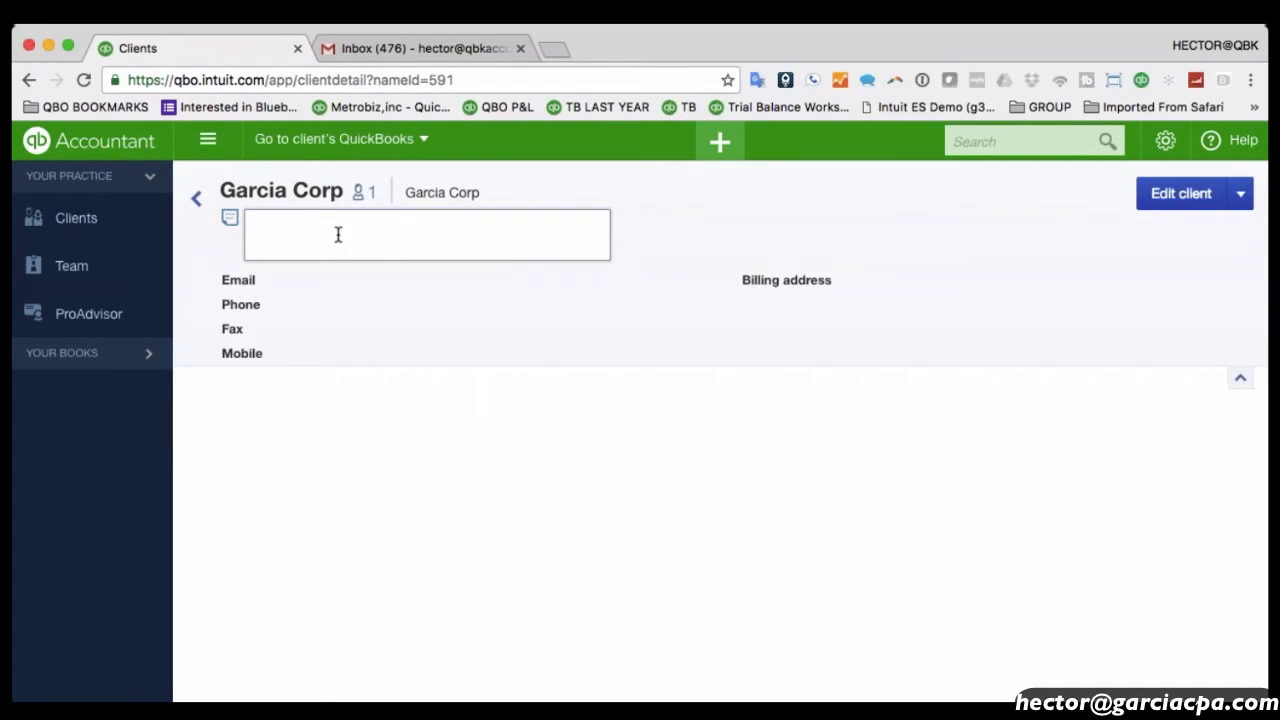
pyautogui.write('client uses excel for accounting and will send')
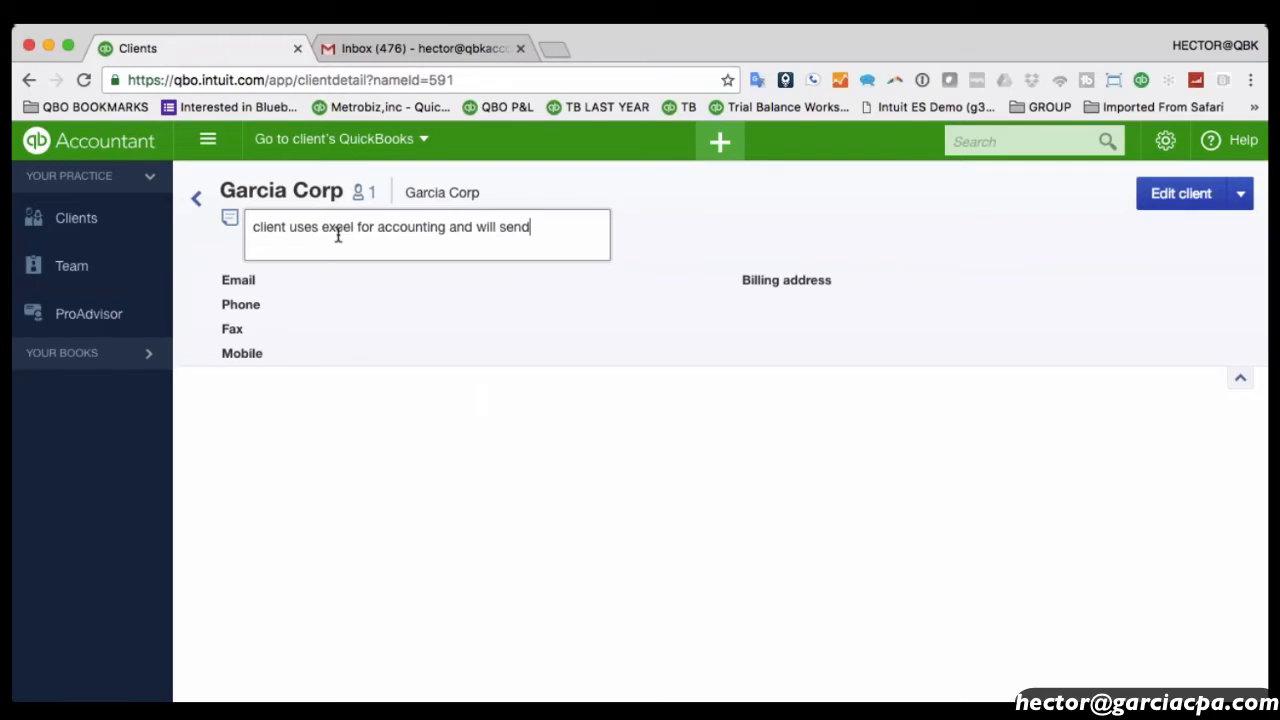
pyautogui.write(' me reports at least')
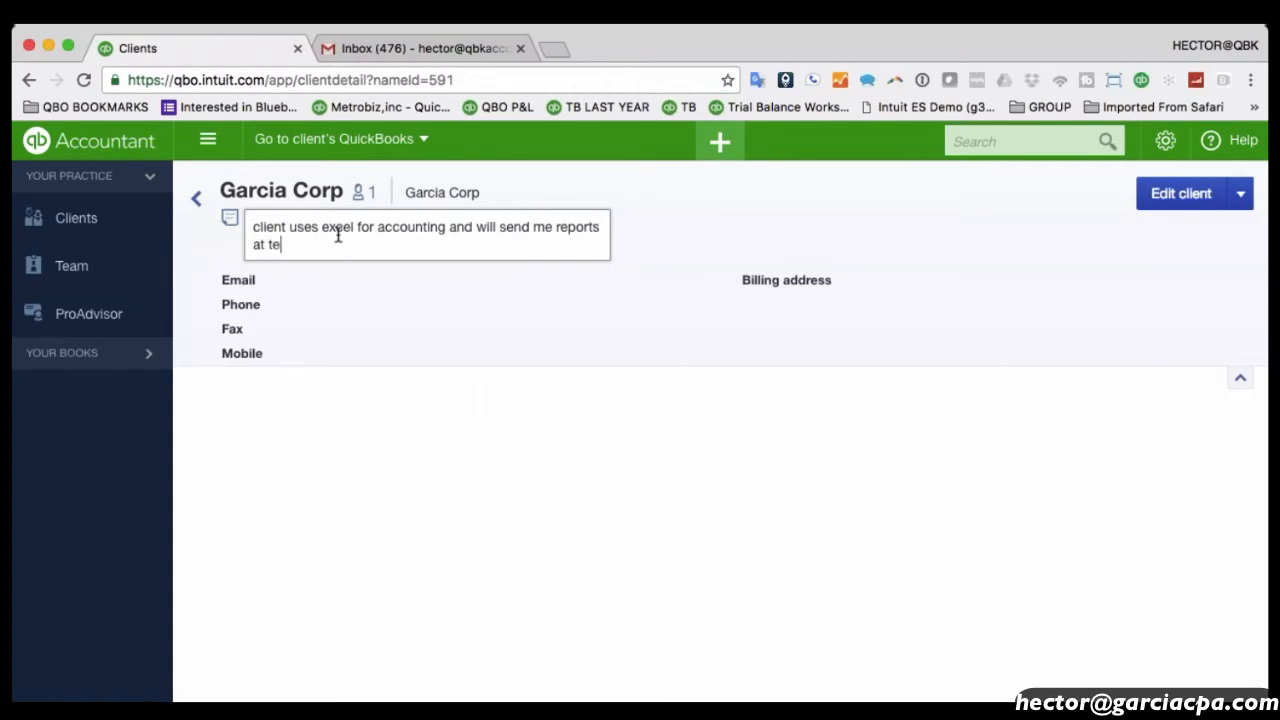
pyautogui.press('BackSpace')
pyautogui.press('BackSpace')
pyautogui.press('BackSpace')
pyautogui.press('BackSpace')
pyautogui.press('BackSpace')
pyautogui.press('BackSpace')
pyautogui.write('year end')
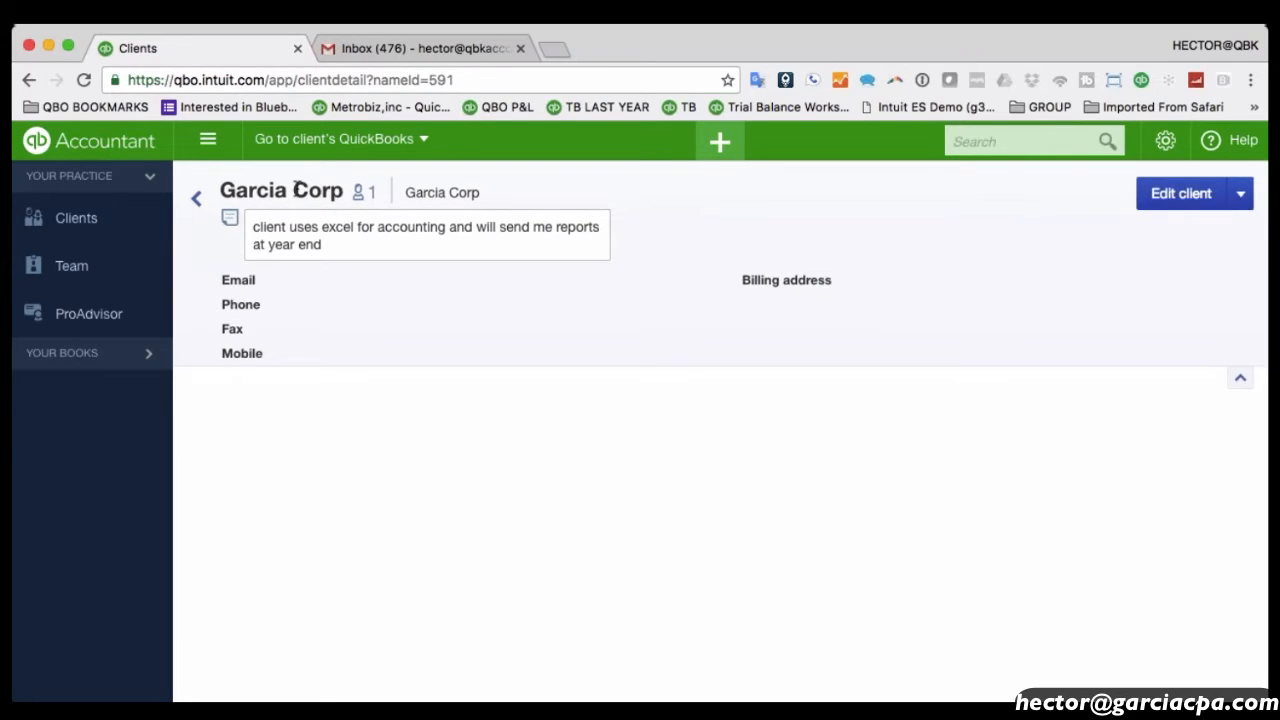
pyautogui.moveTo(379, 205)
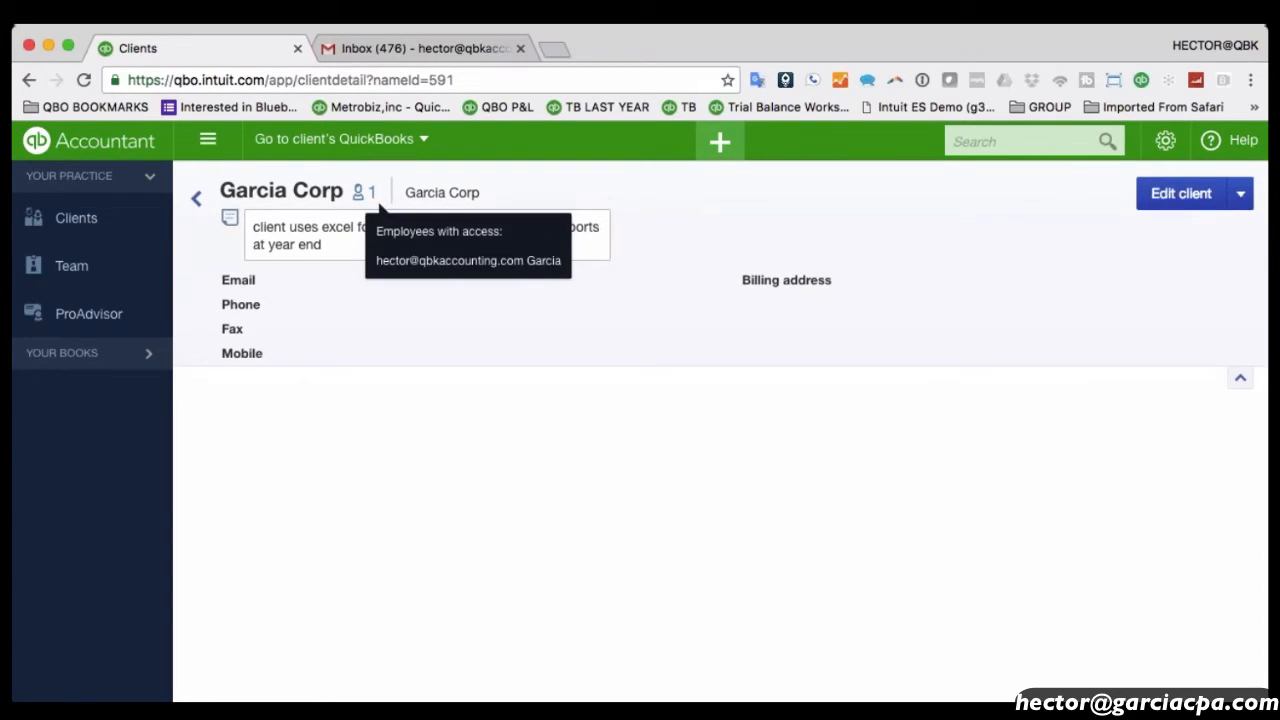
pyautogui.click(1240, 377)
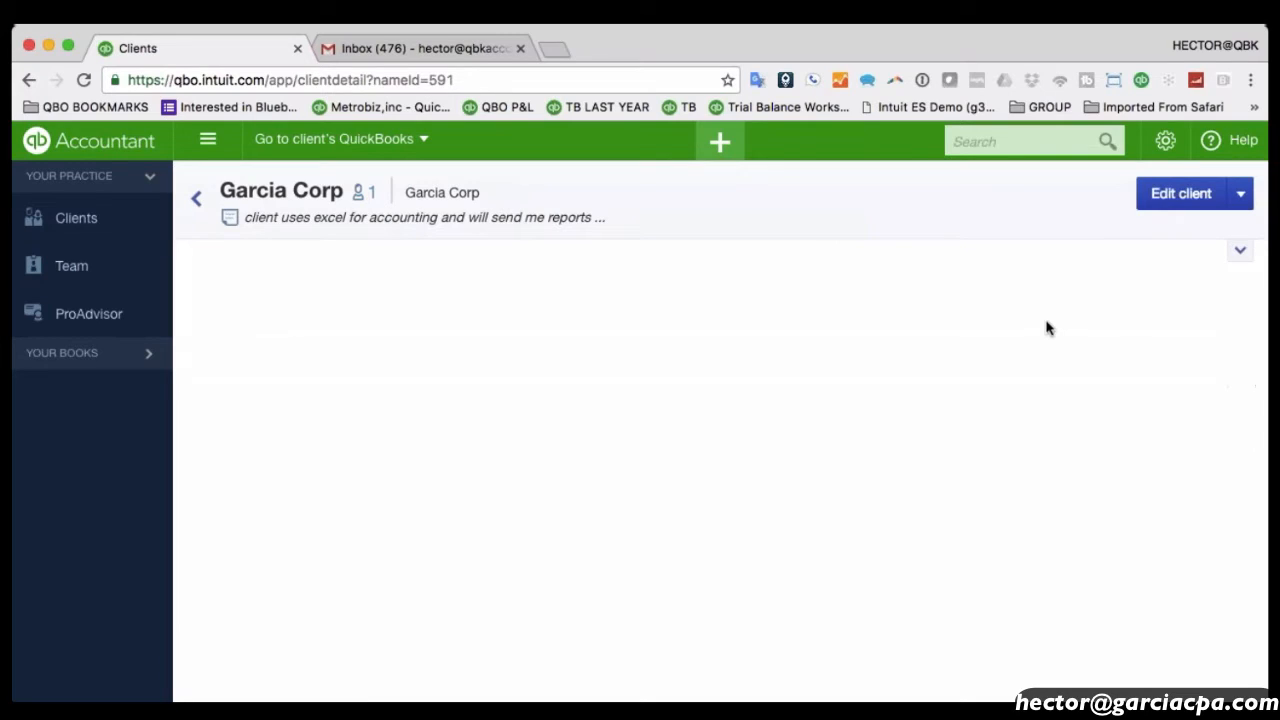
pyautogui.click(196, 199)
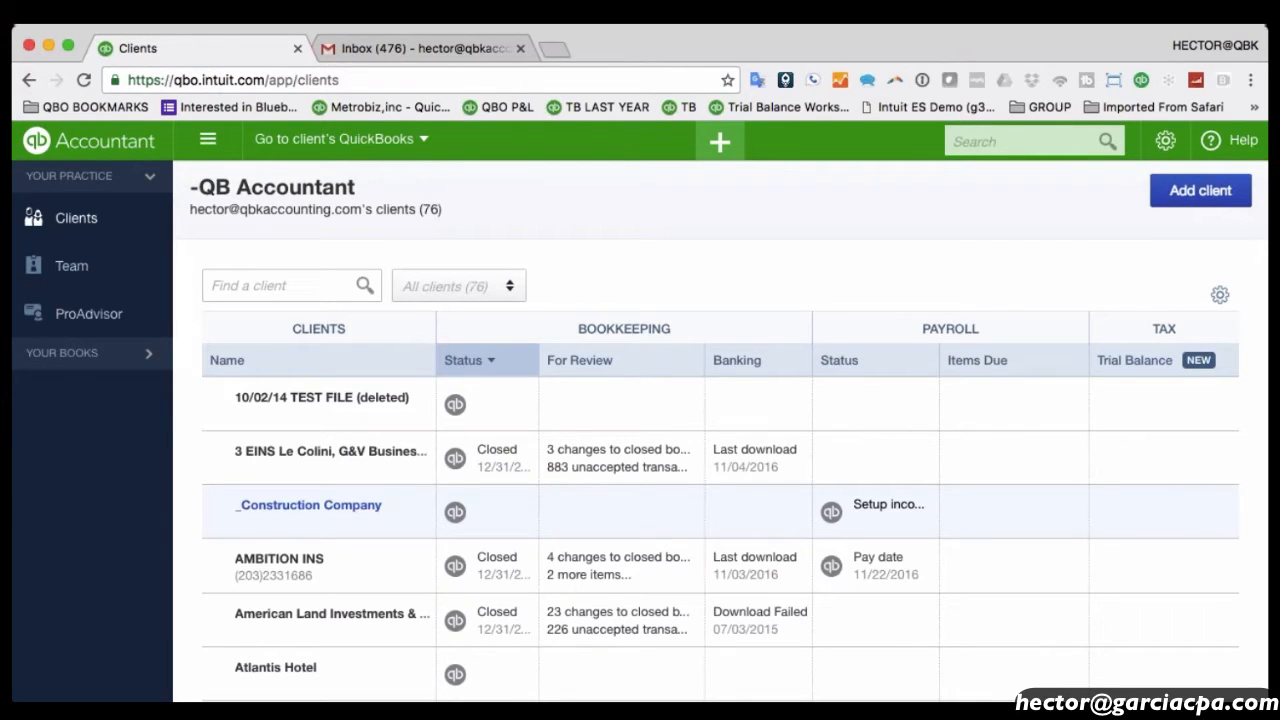
pyautogui.moveTo(459, 411)
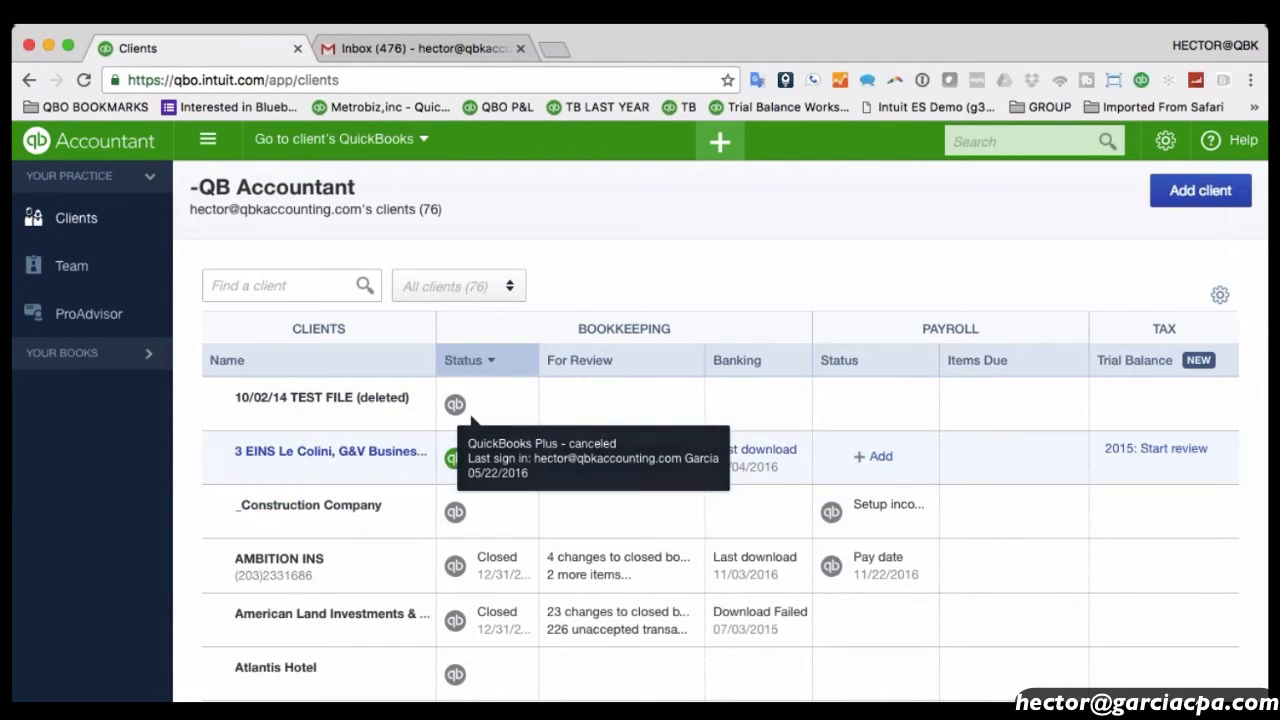
pyautogui.moveTo(457, 462)
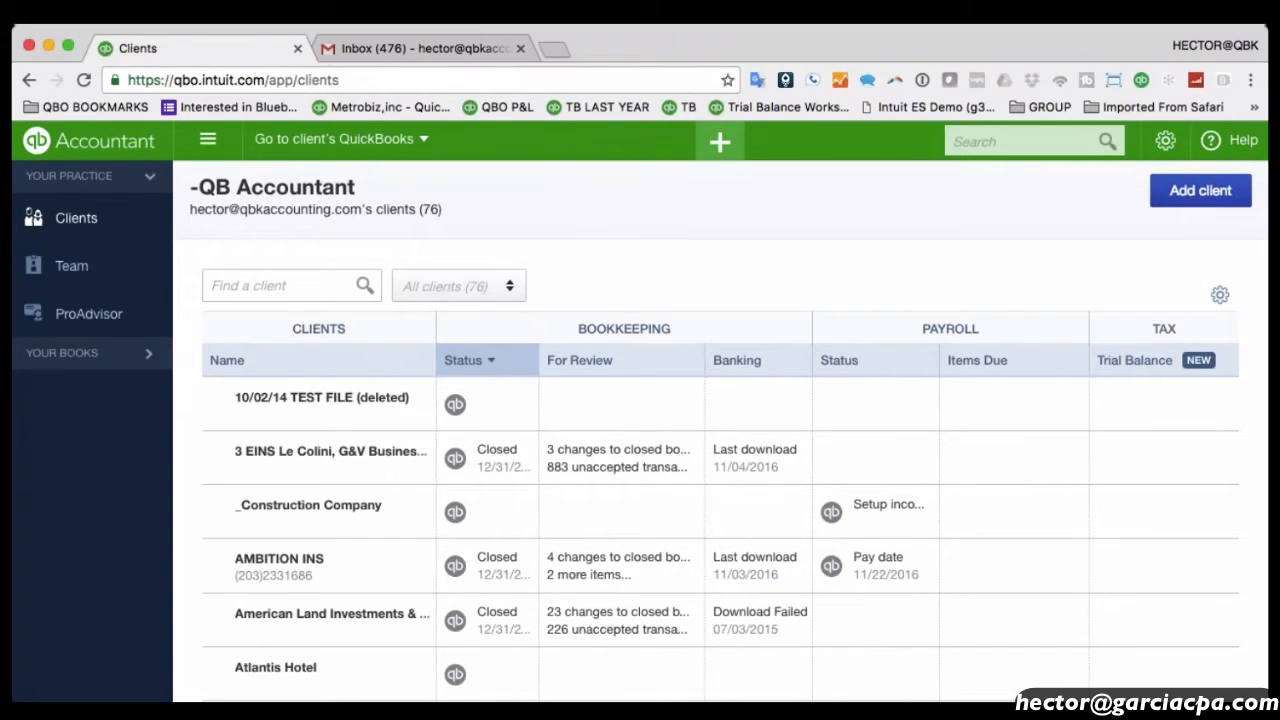
# Switch from the firm's own books to the Hector's Test File company via Switch Company.
pyautogui.click(34, 346)
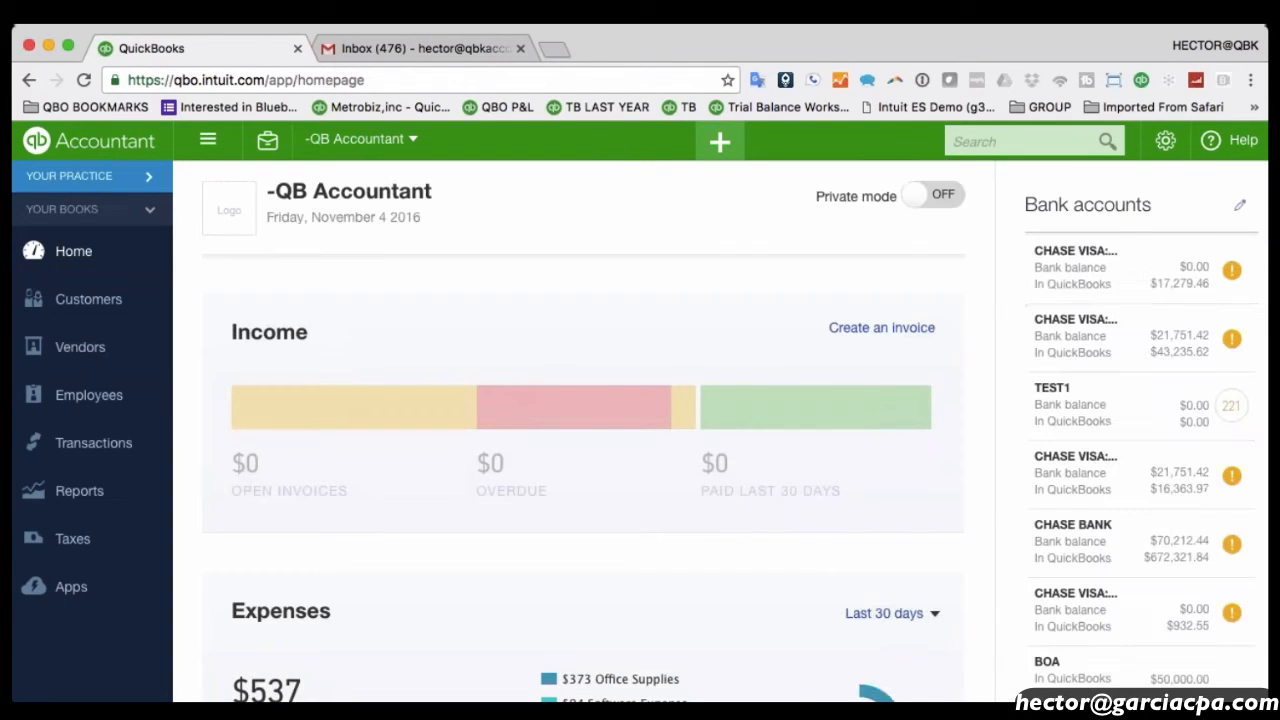
pyautogui.click(1168, 141)
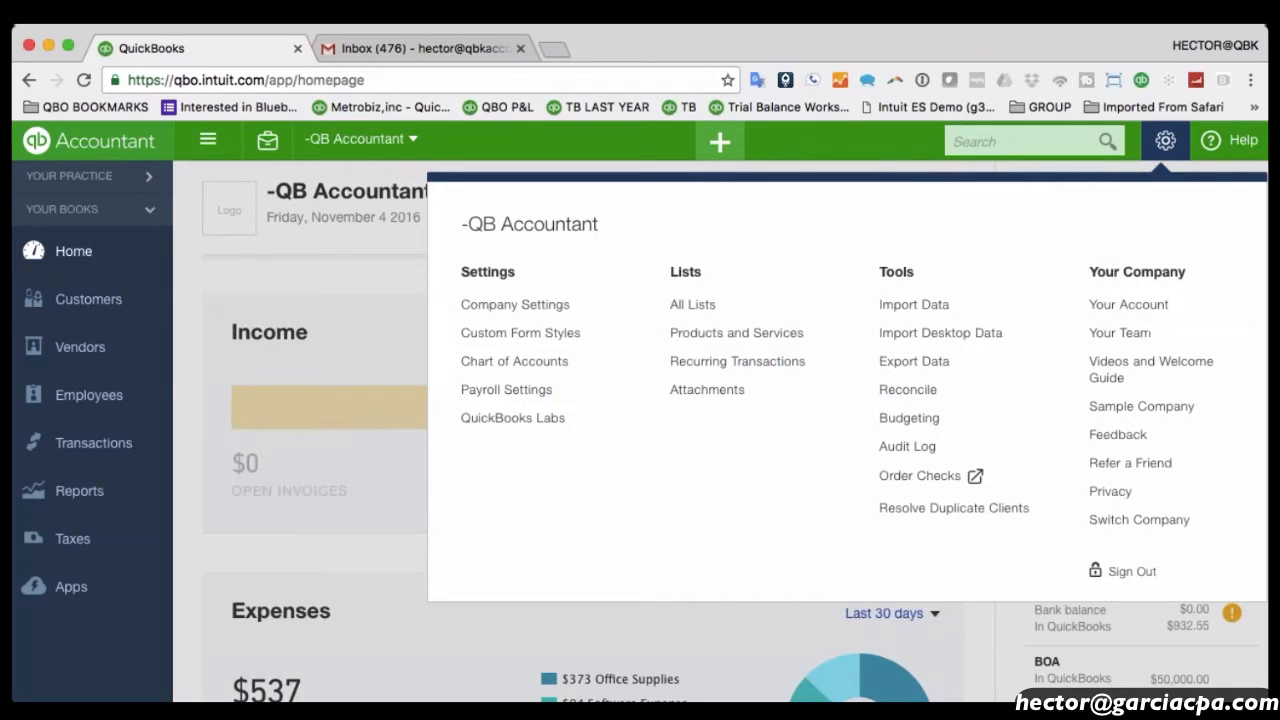
pyautogui.click(1135, 526)
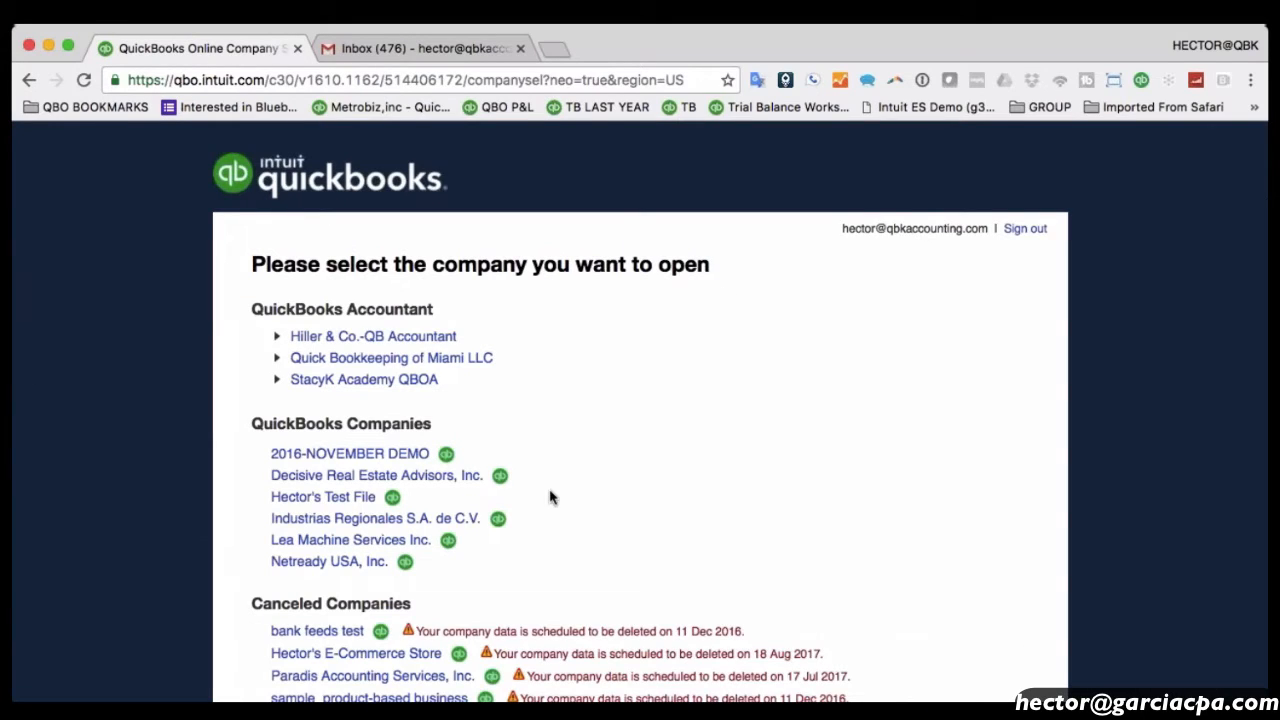
pyautogui.scroll(-1, 480, 518)
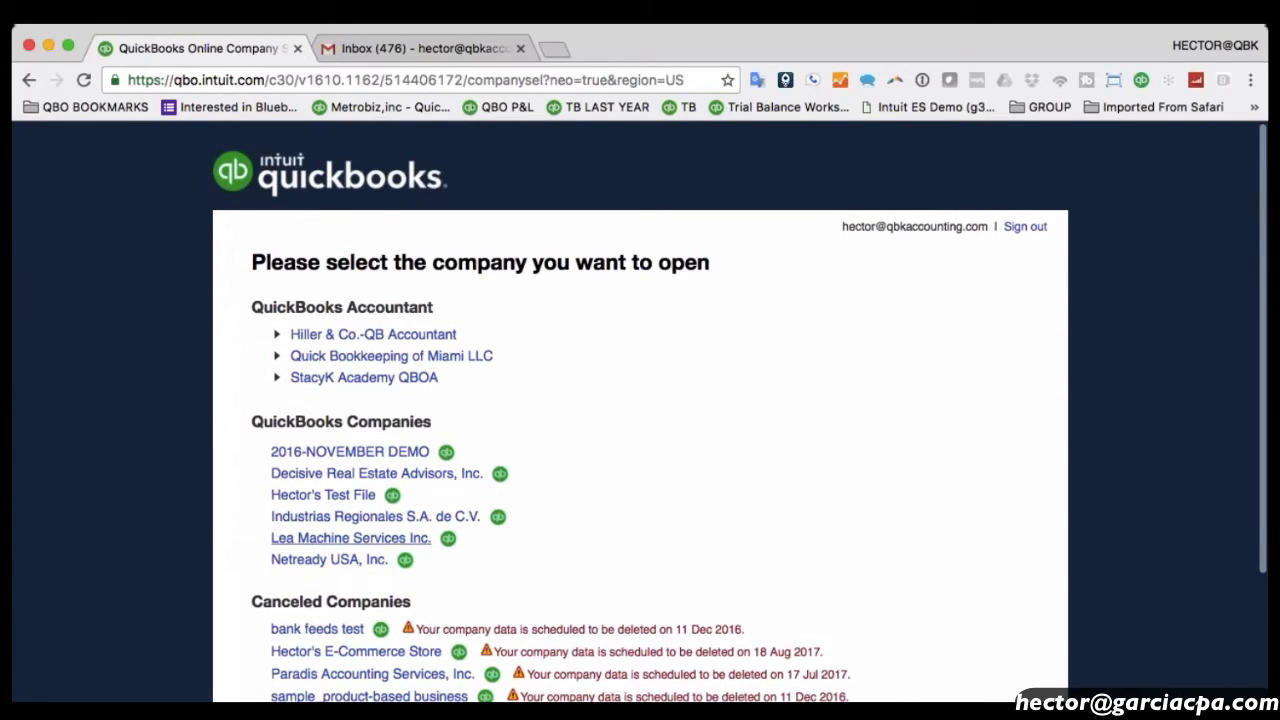
pyautogui.click(352, 497)
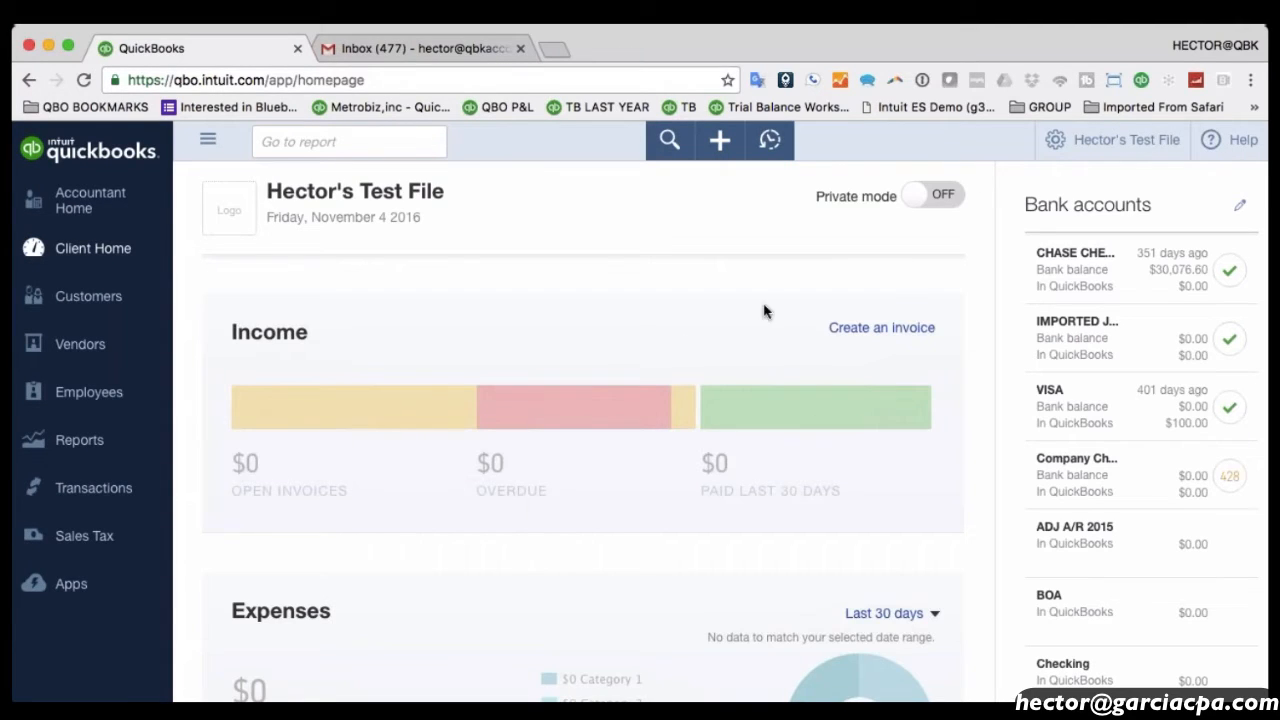
# Open the Manage Users page for Hector's Test File from the gear menu.
pyautogui.click(50, 149)
pyautogui.click(1063, 143)
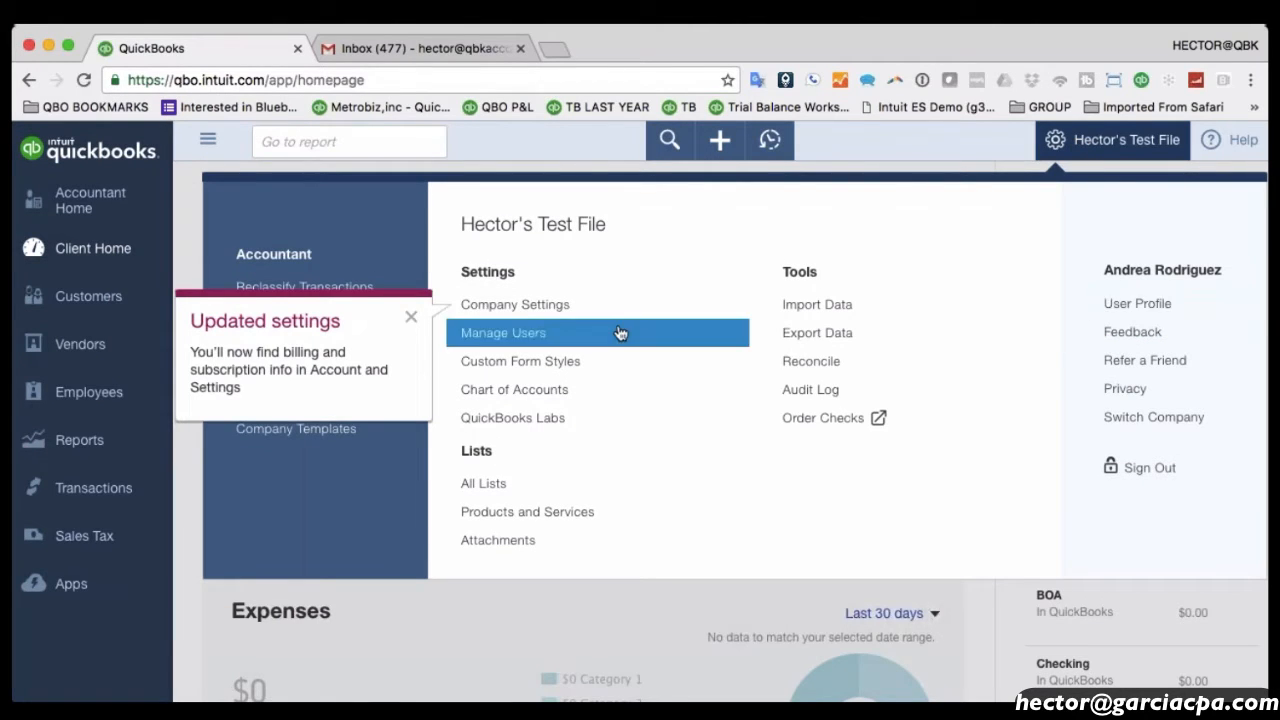
pyautogui.click(521, 342)
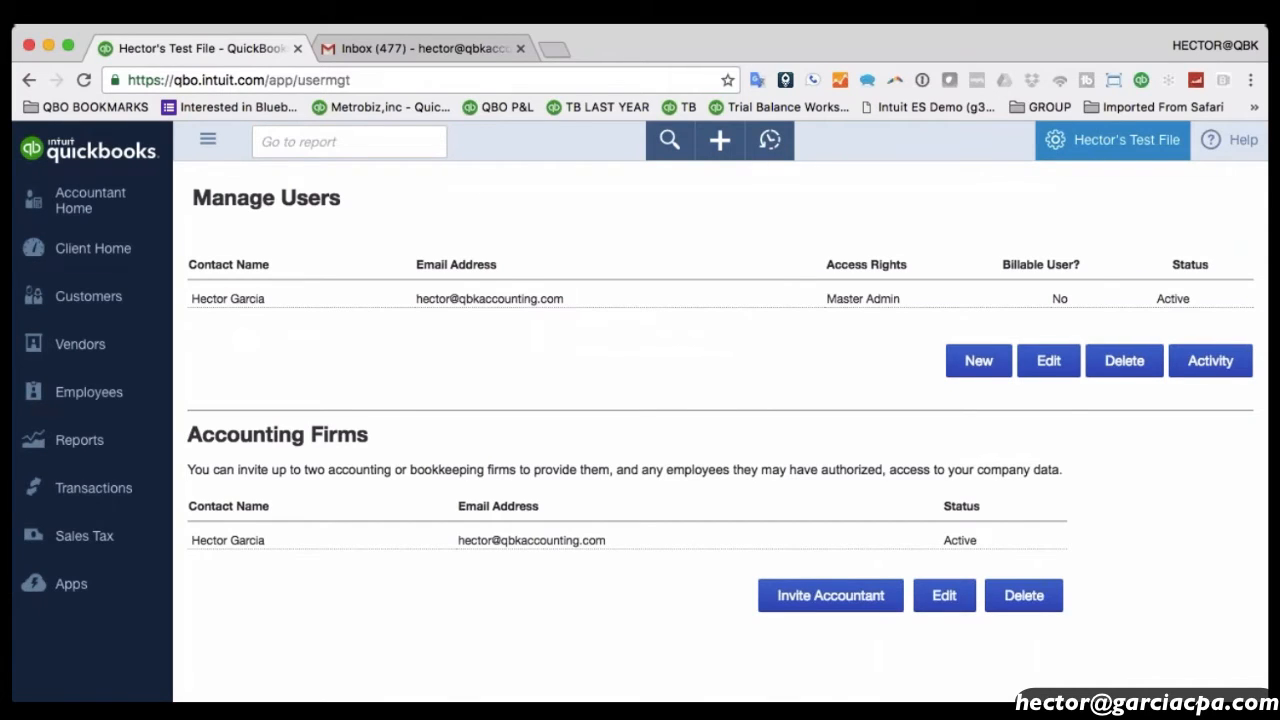
pyautogui.click(1060, 141)
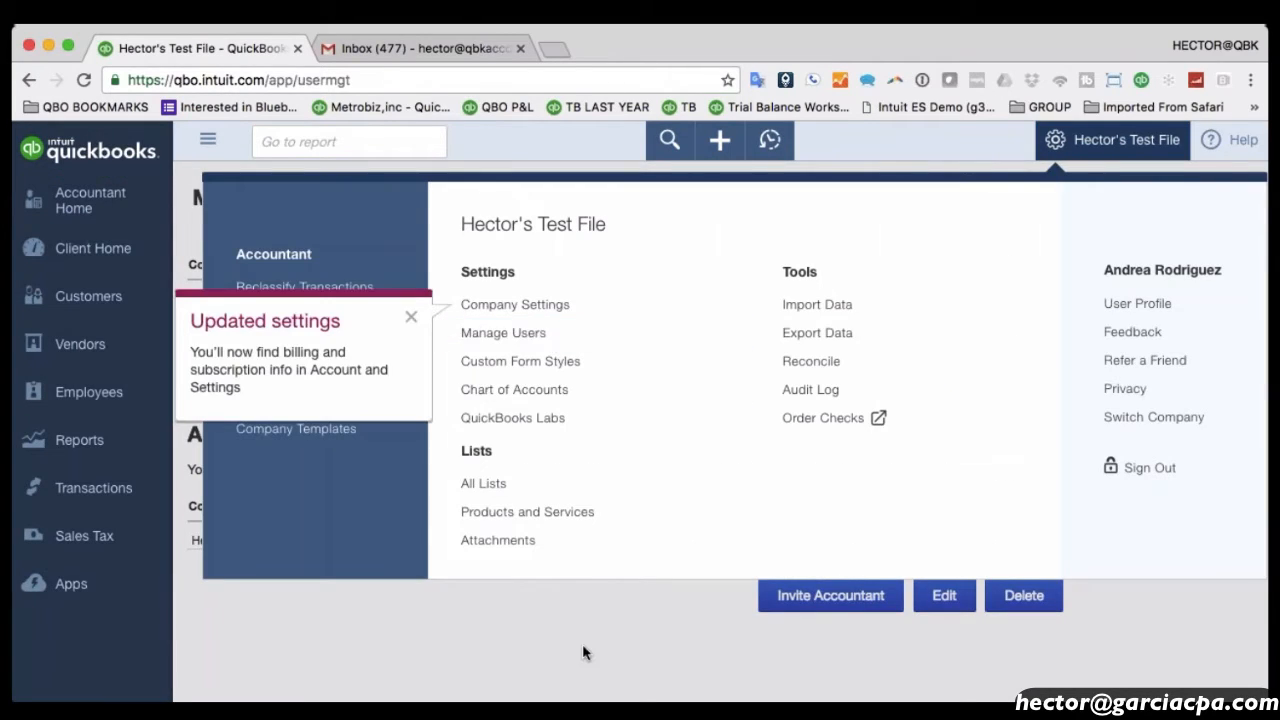
# Start Invite Accountant, acknowledge the pop-up warning, then back out to Switch Company.
pyautogui.click(486, 332)
pyautogui.click(832, 600)
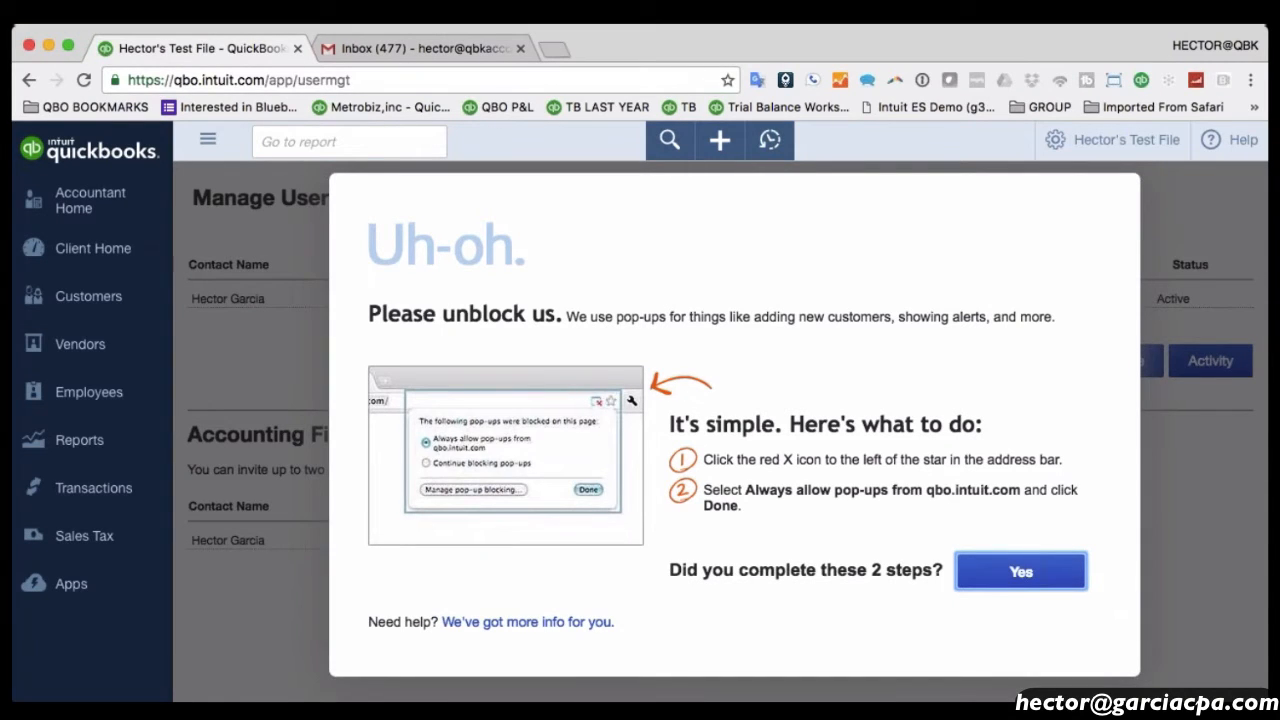
pyautogui.click(1021, 572)
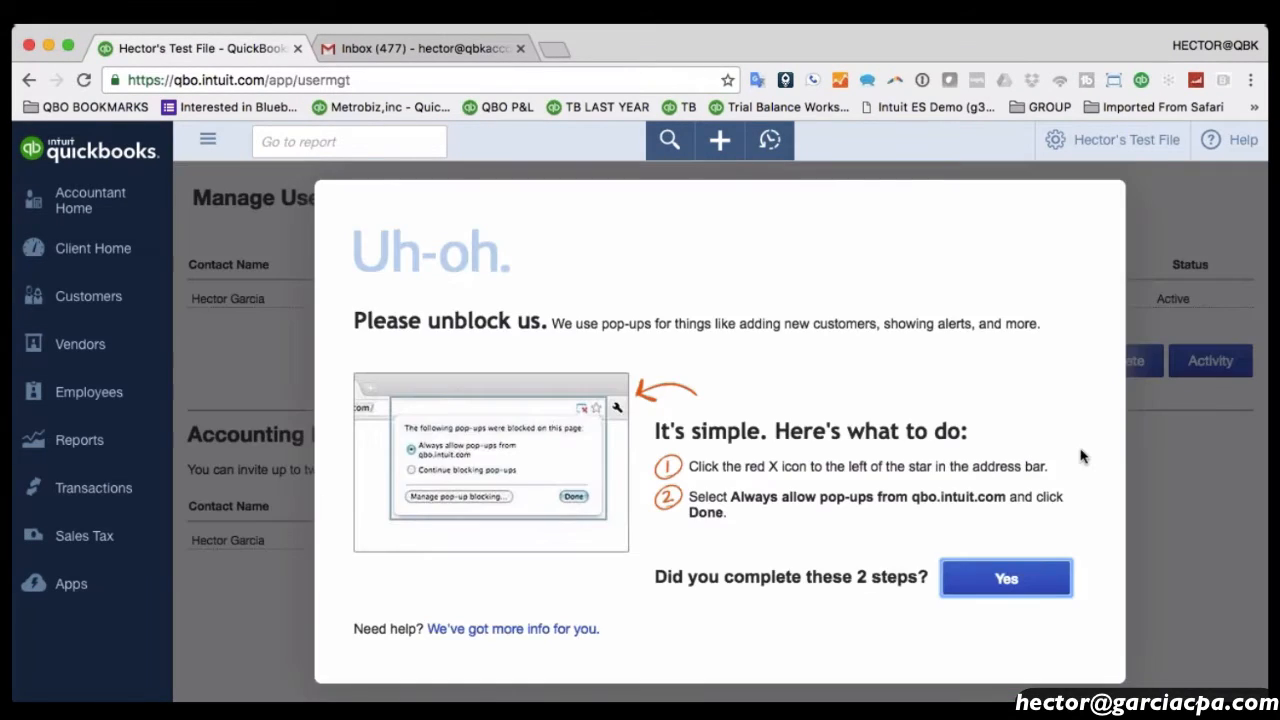
pyautogui.click(28, 80)
pyautogui.click(1090, 150)
pyautogui.click(1154, 417)
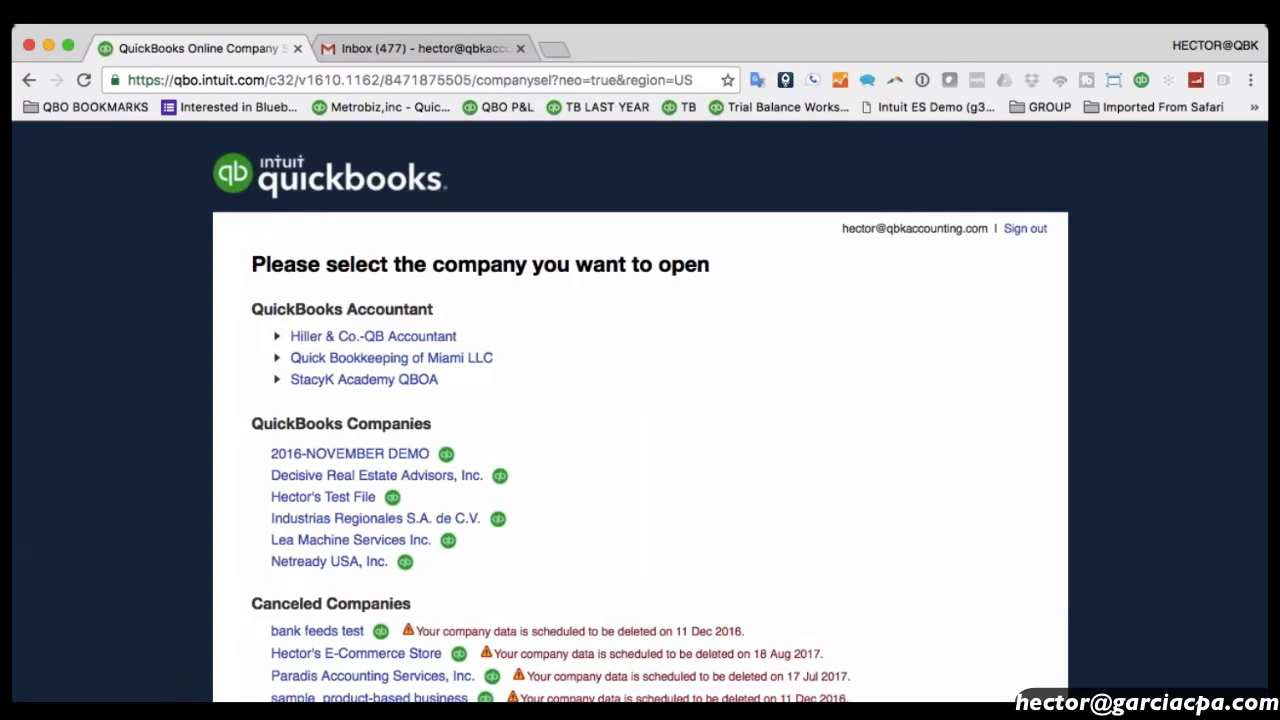
# Open Quick Bookkeeping of Miami LLC, search 'test file' and show QBK TEST FILE's details.
pyautogui.click(405, 362)
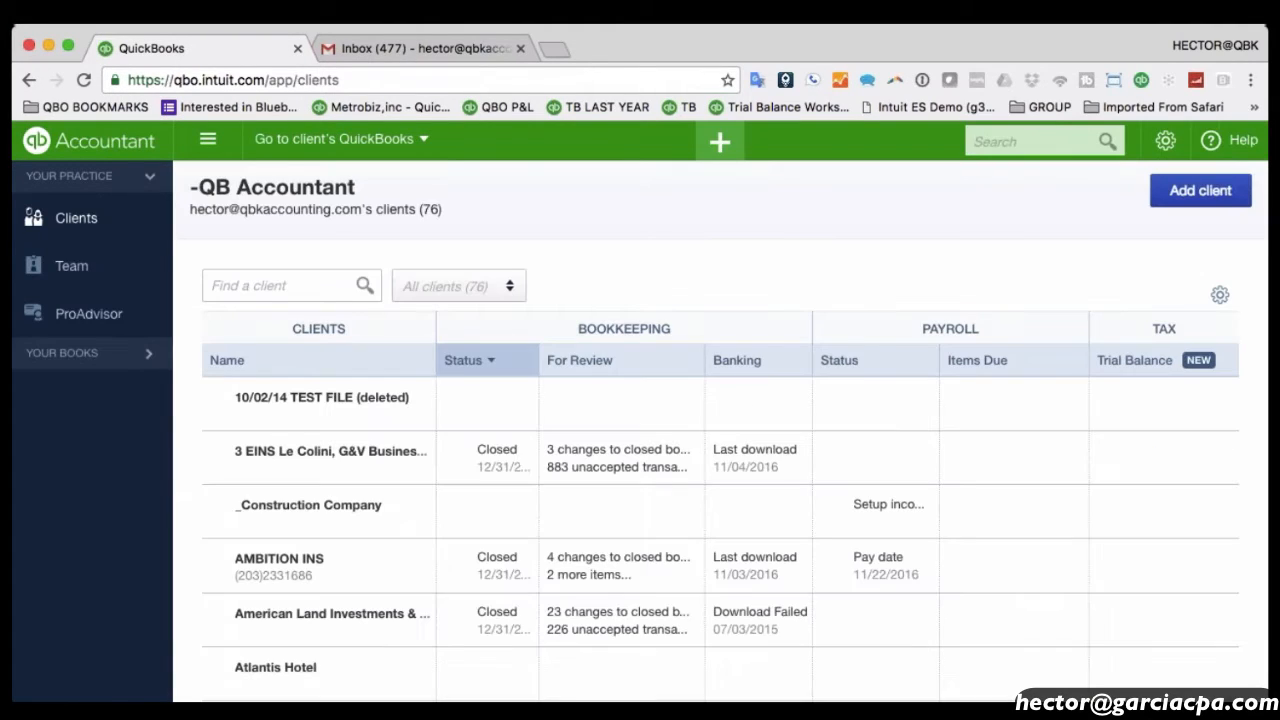
pyautogui.click(257, 286)
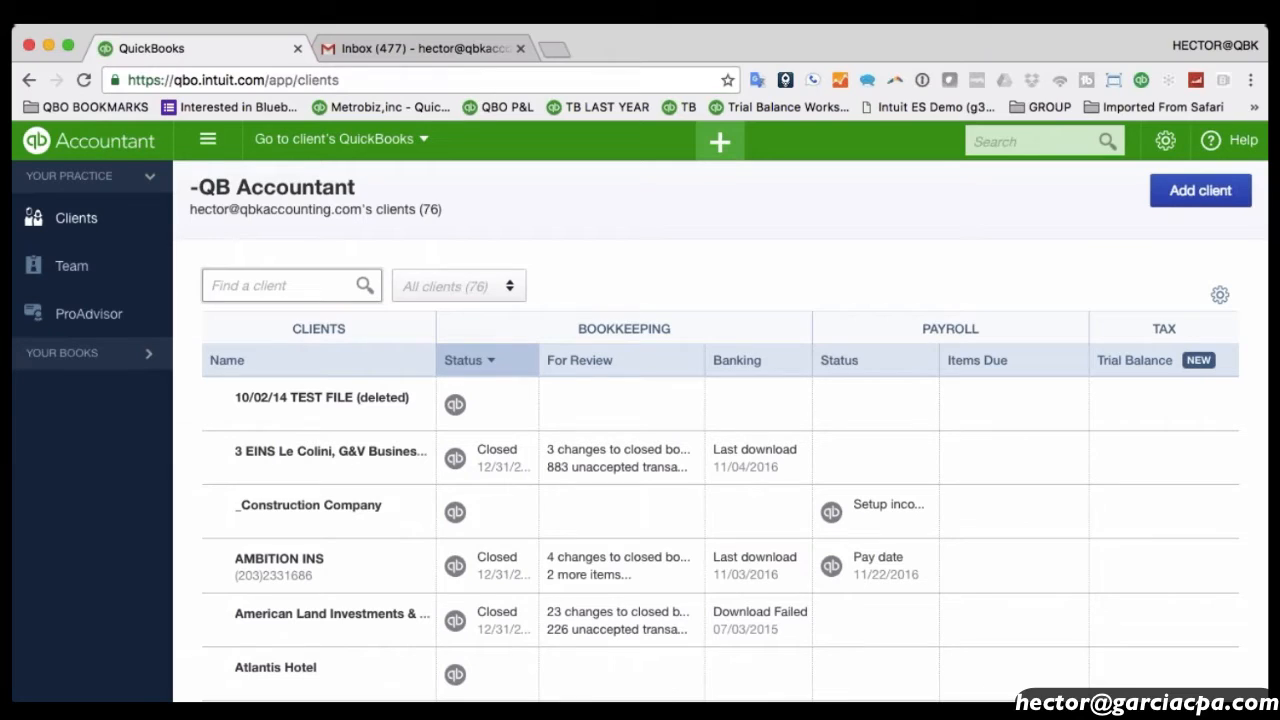
pyautogui.write('test')
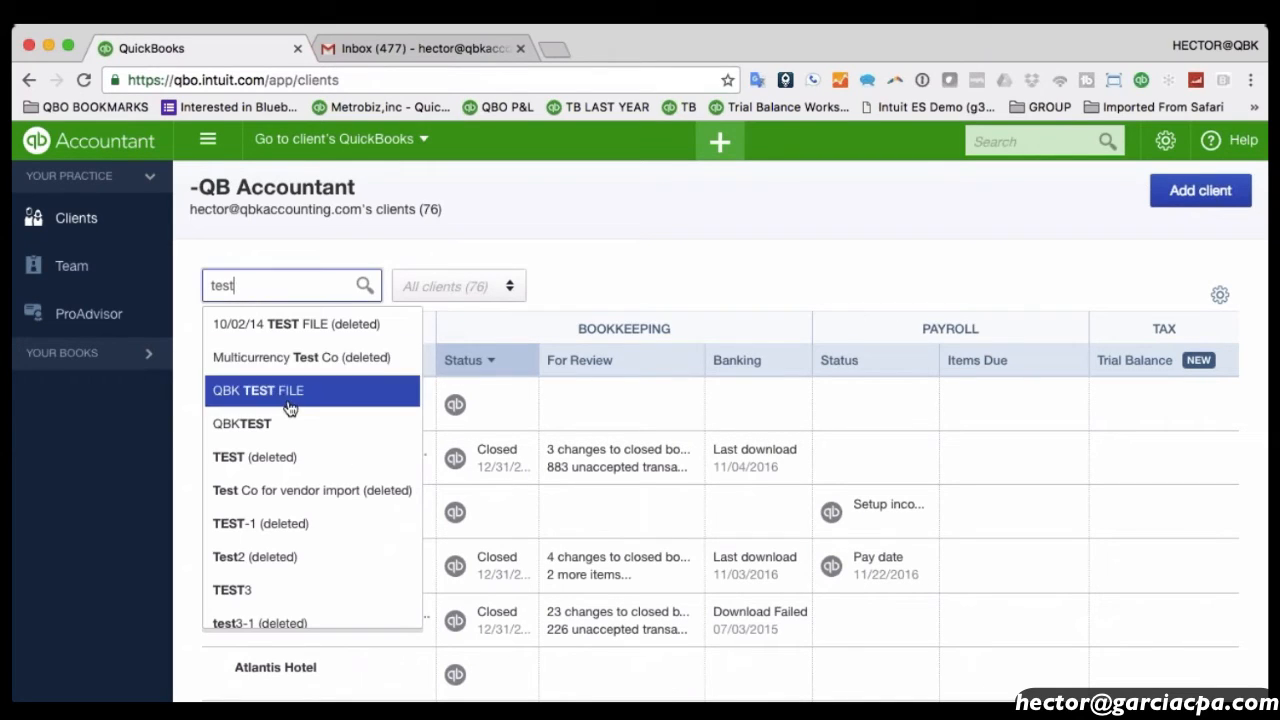
pyautogui.write(' file')
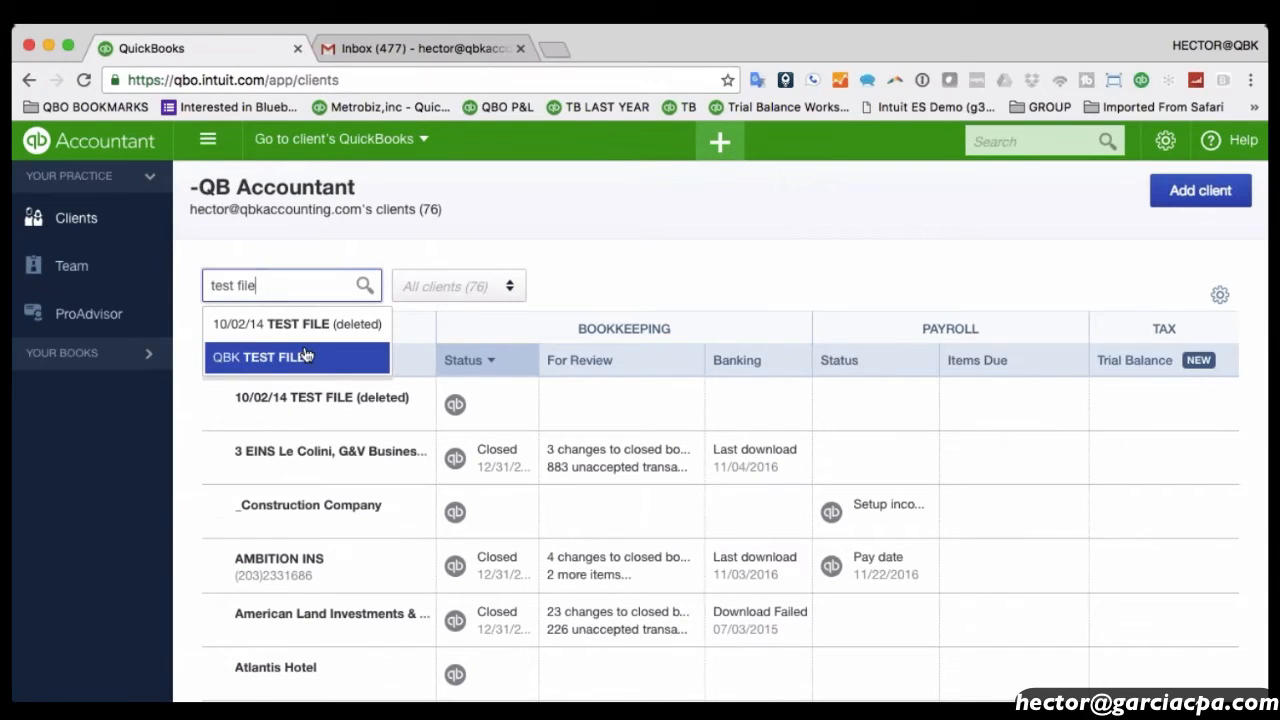
pyautogui.click(272, 360)
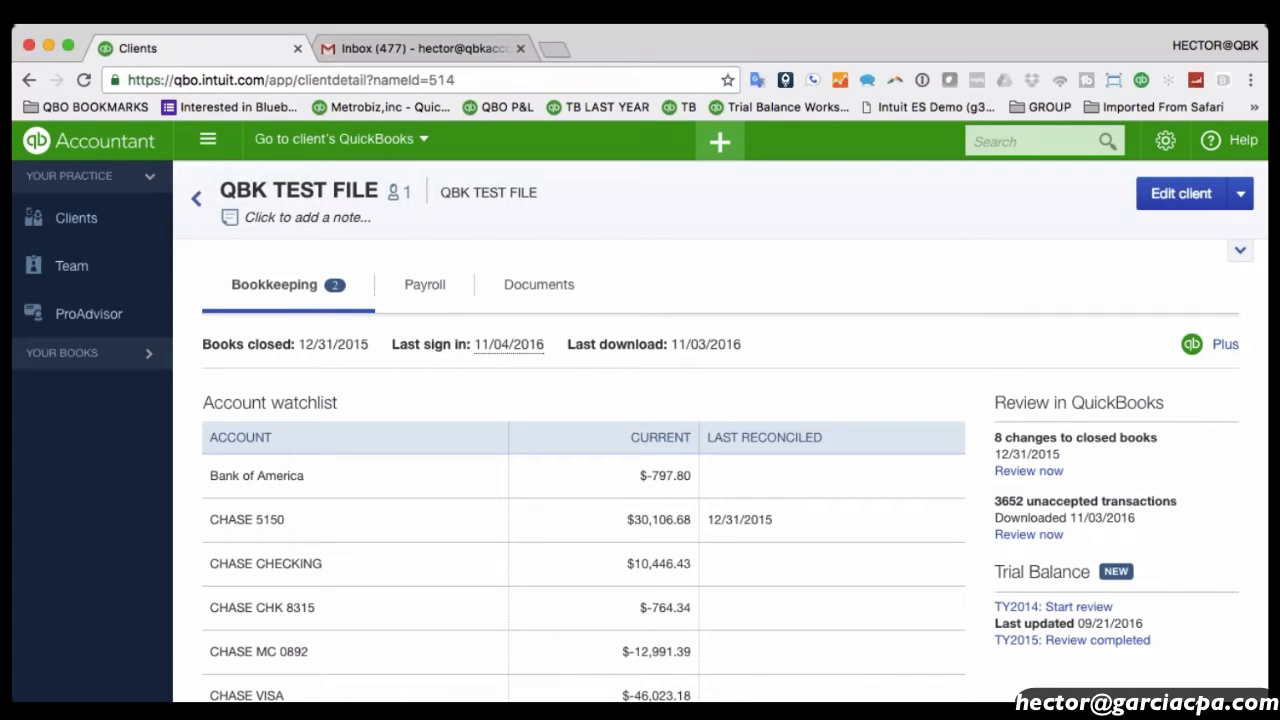
# Return from QBK TEST FILE to the full Clients list of 76 clients.
pyautogui.click(76, 217)
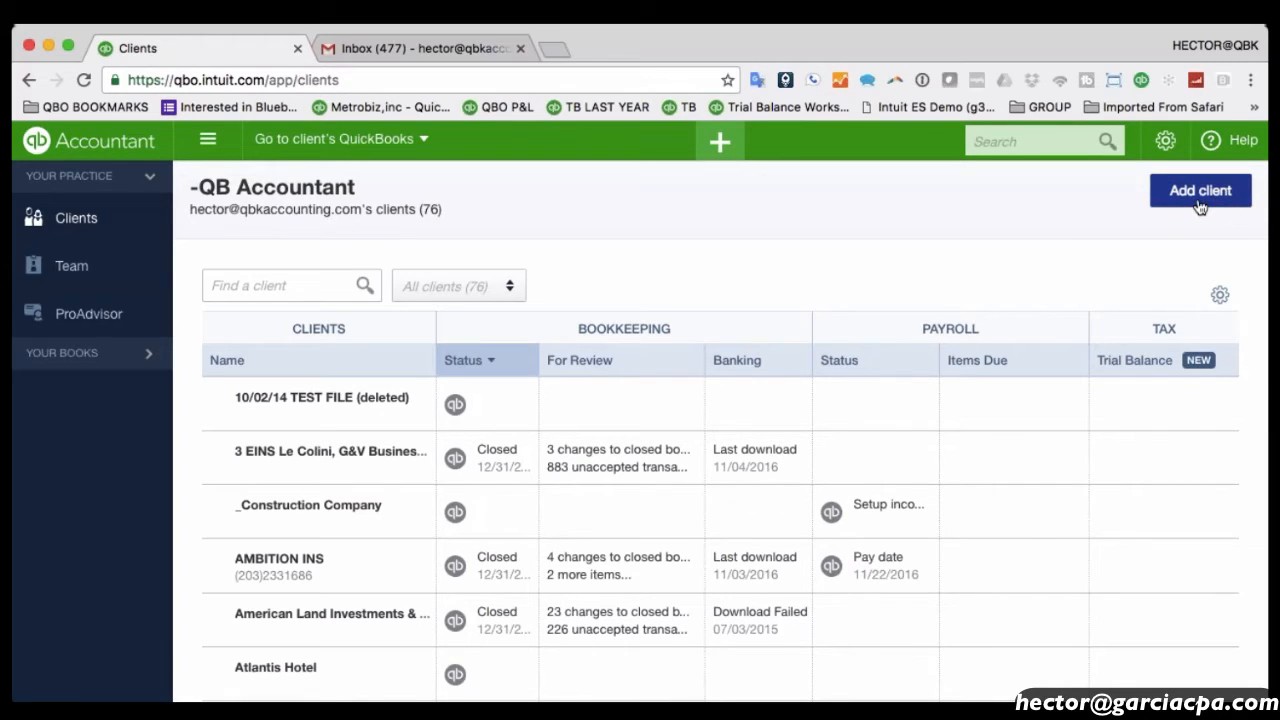
# Add a new client with company name Taco Truck LLC and continue to products.
pyautogui.click(720, 145)
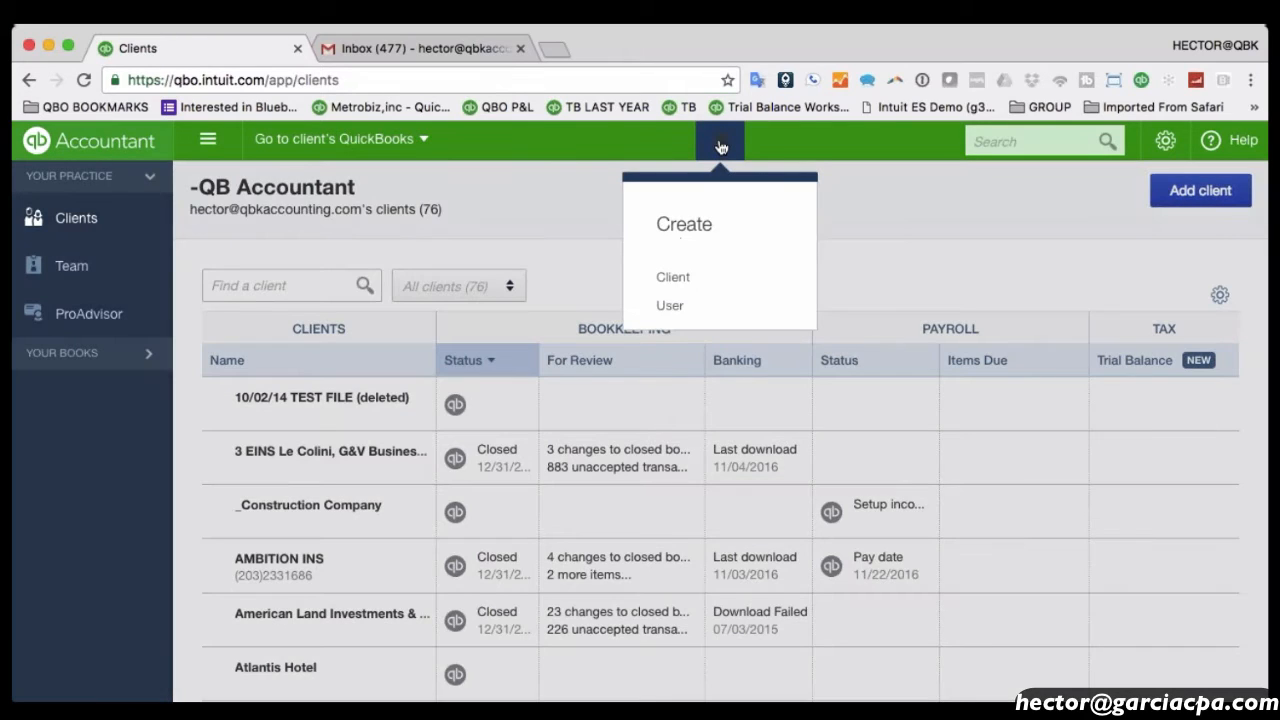
pyautogui.click(682, 287)
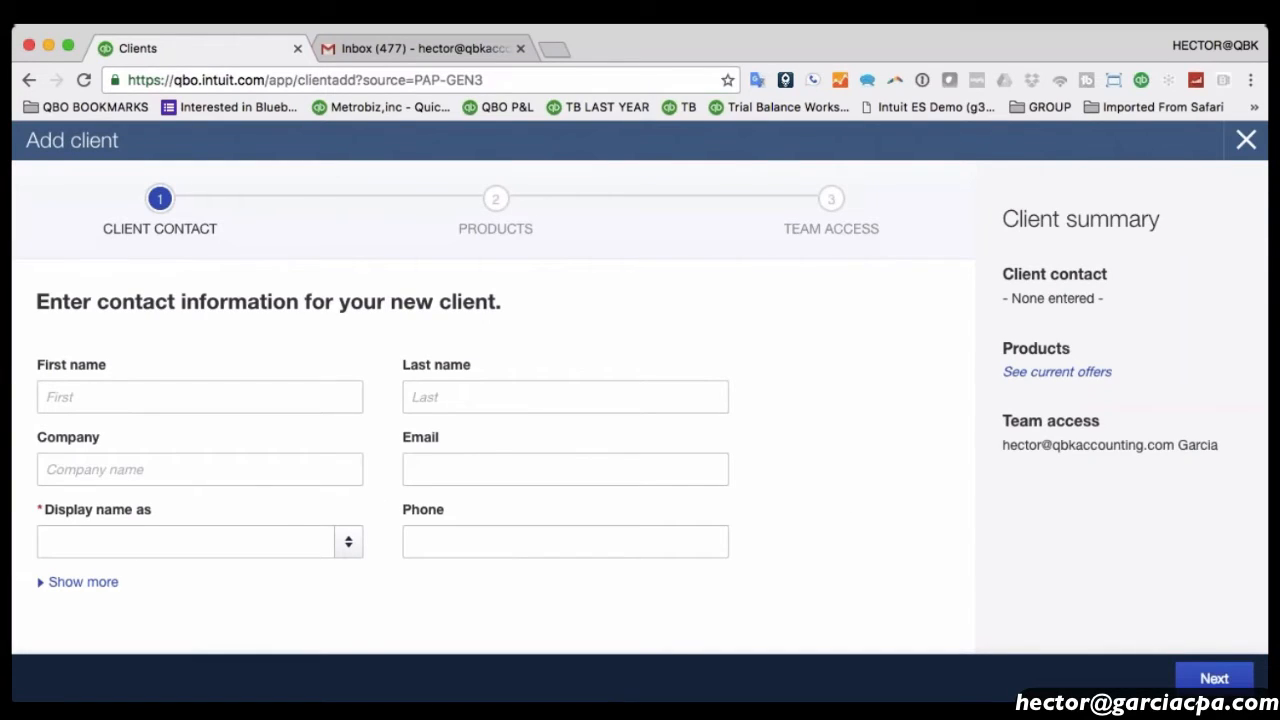
pyautogui.click(175, 474)
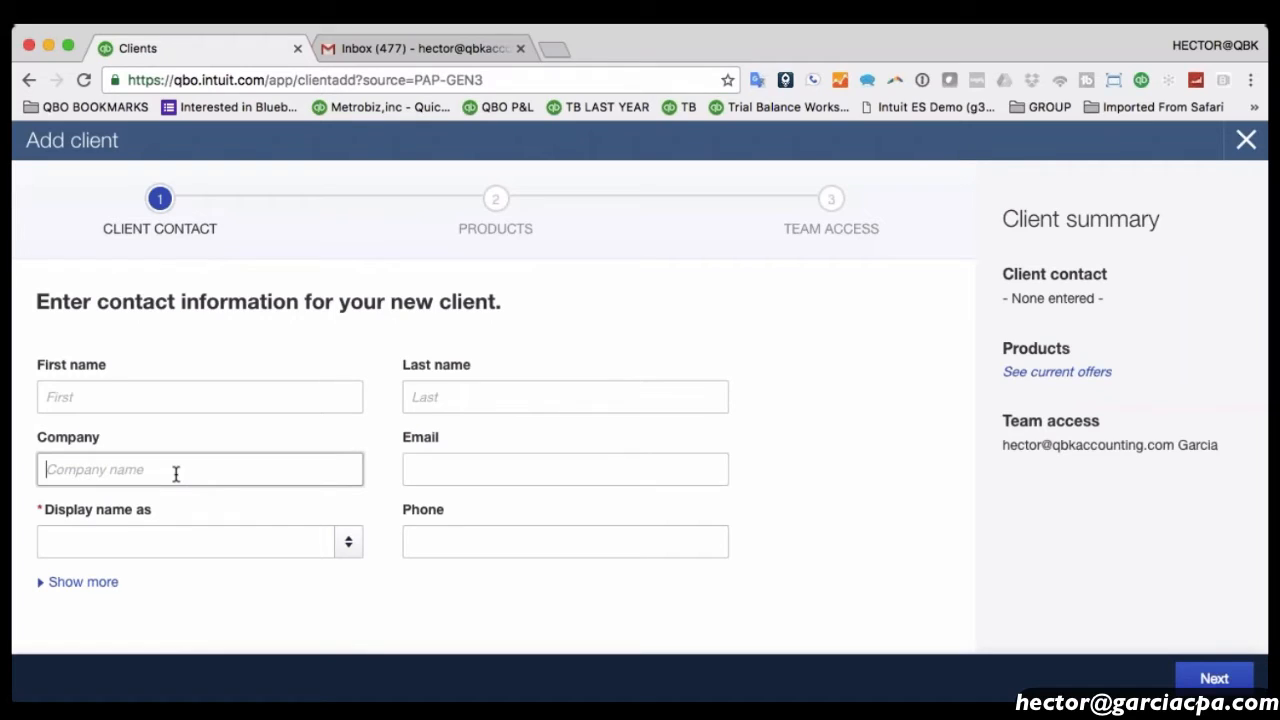
pyautogui.write('Taco Tu')
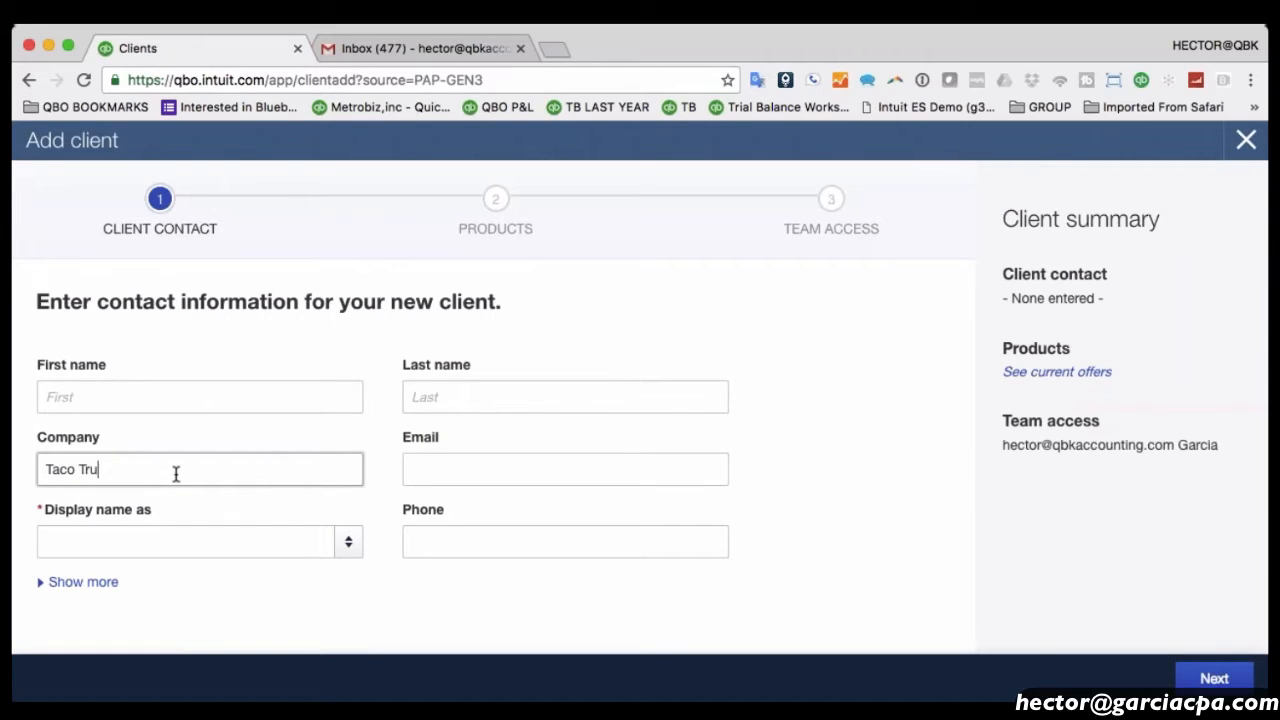
pyautogui.press('BackSpace')
pyautogui.write('rrck')
pyautogui.press('BackSpace')
pyautogui.press('BackSpace')
pyautogui.press('BackSpace')
pyautogui.press('BackSpace')
pyautogui.write('ruck LLC')
pyautogui.press('Tab')
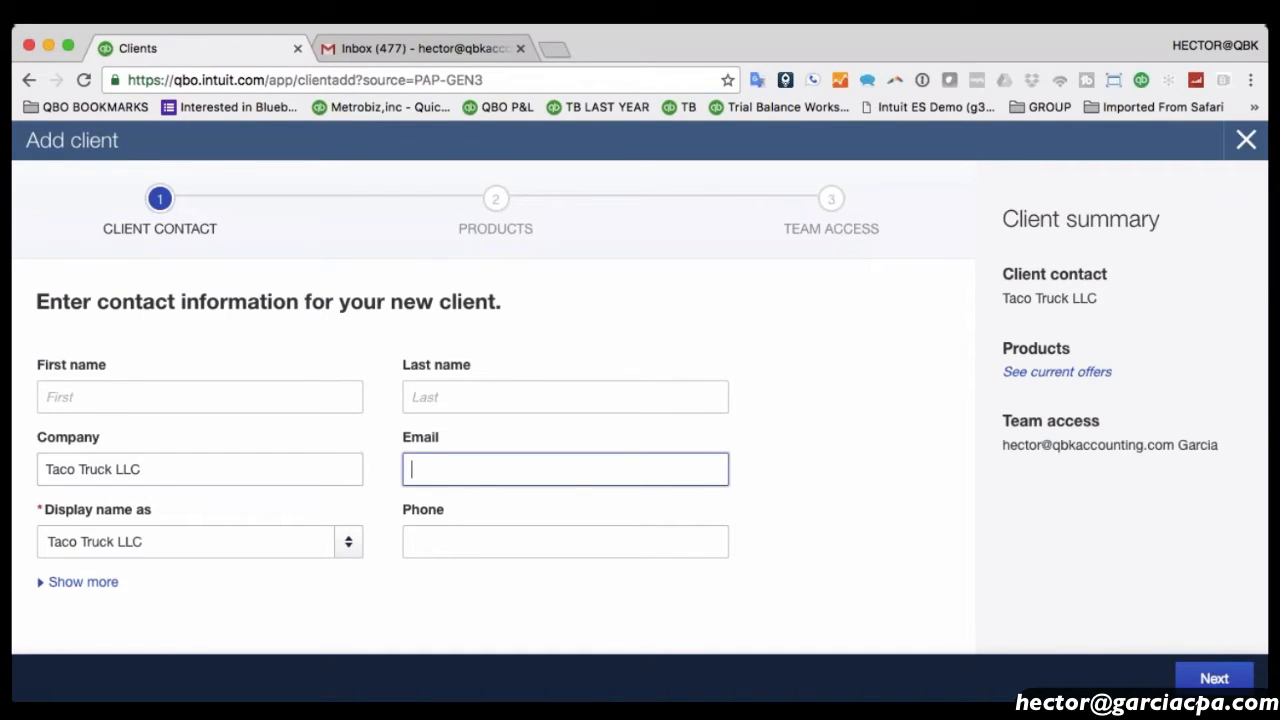
pyautogui.click(1216, 679)
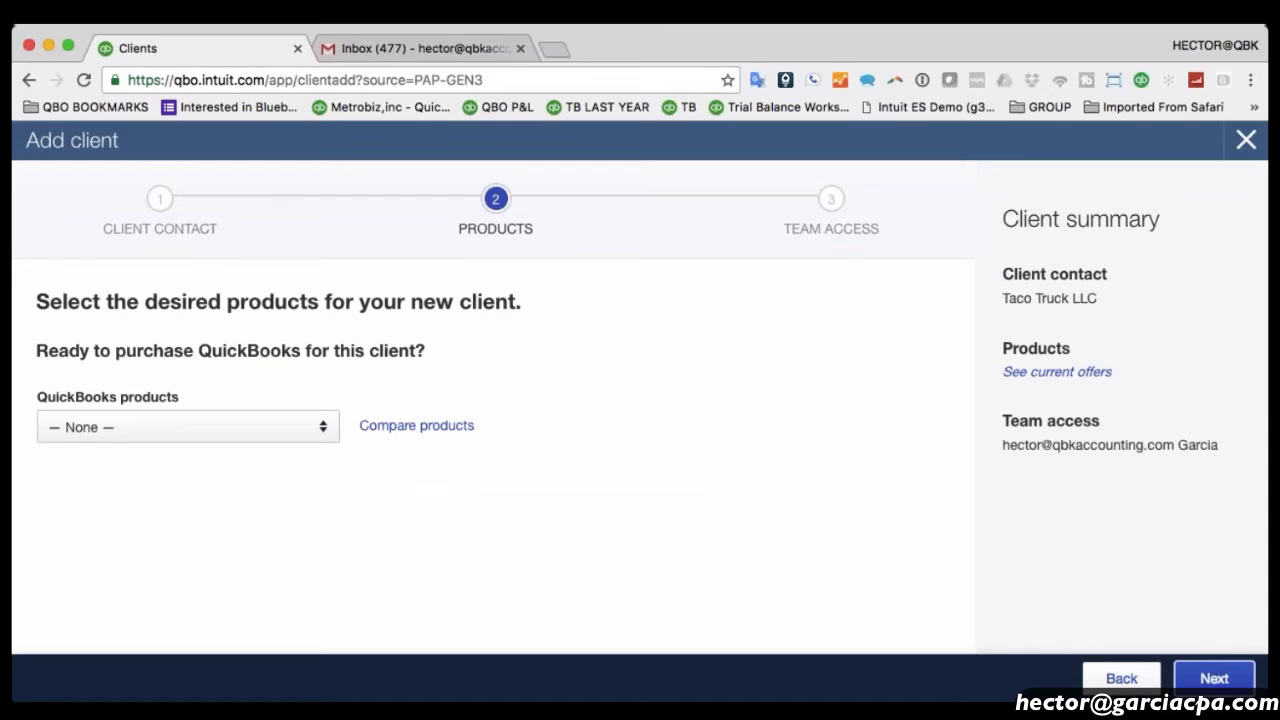
# Choose Essentials at $15 per month as Taco Truck LLC's QuickBooks product.
pyautogui.click(190, 427)
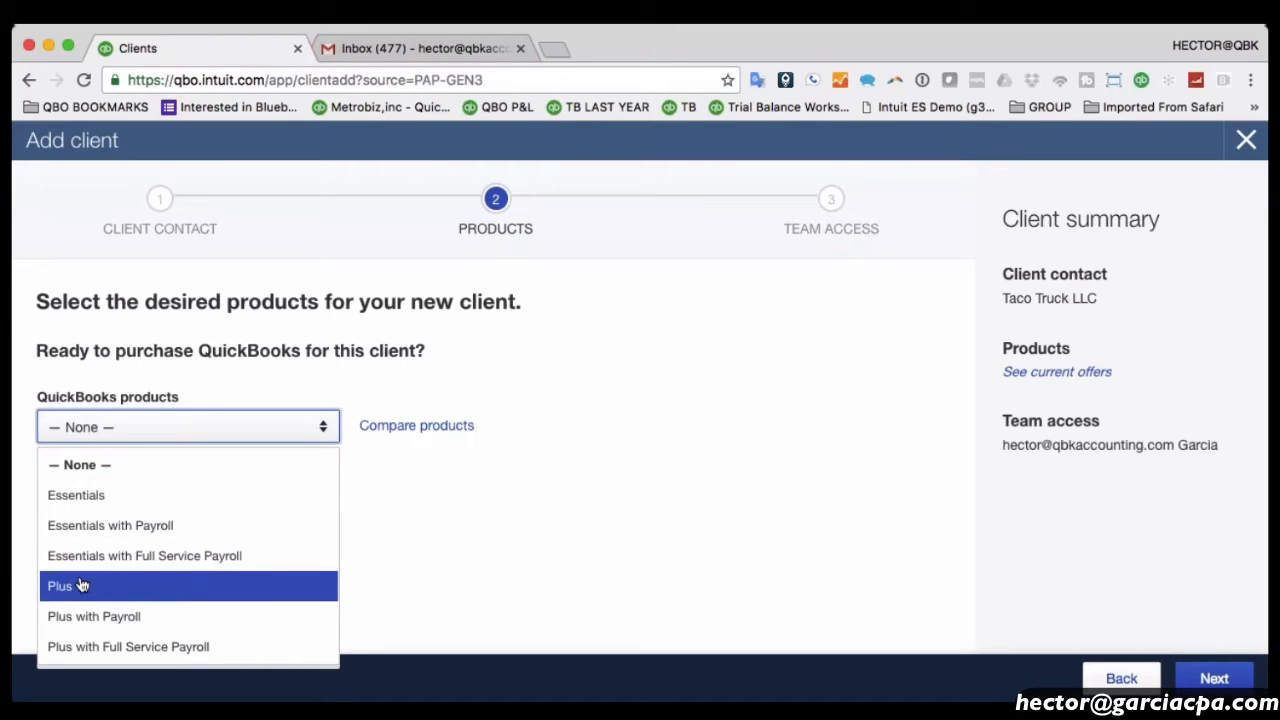
pyautogui.press('Up')
pyautogui.press('Up')
pyautogui.press('Up')
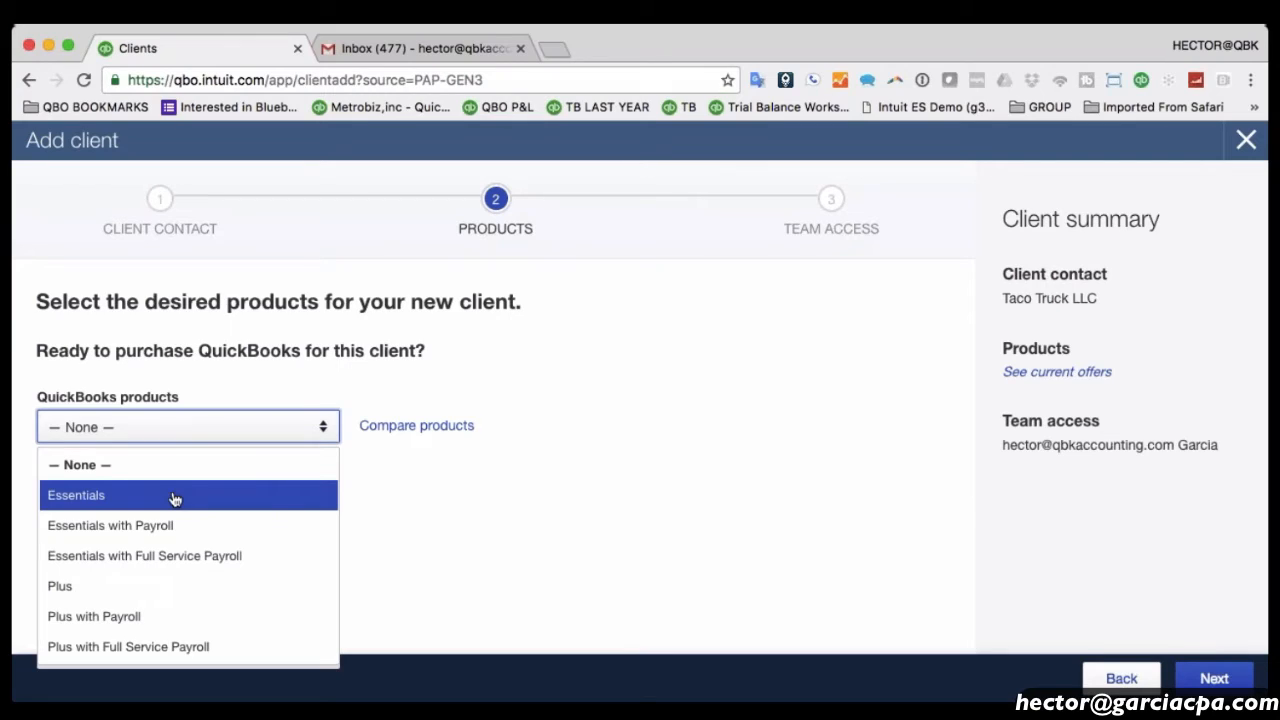
pyautogui.click(88, 502)
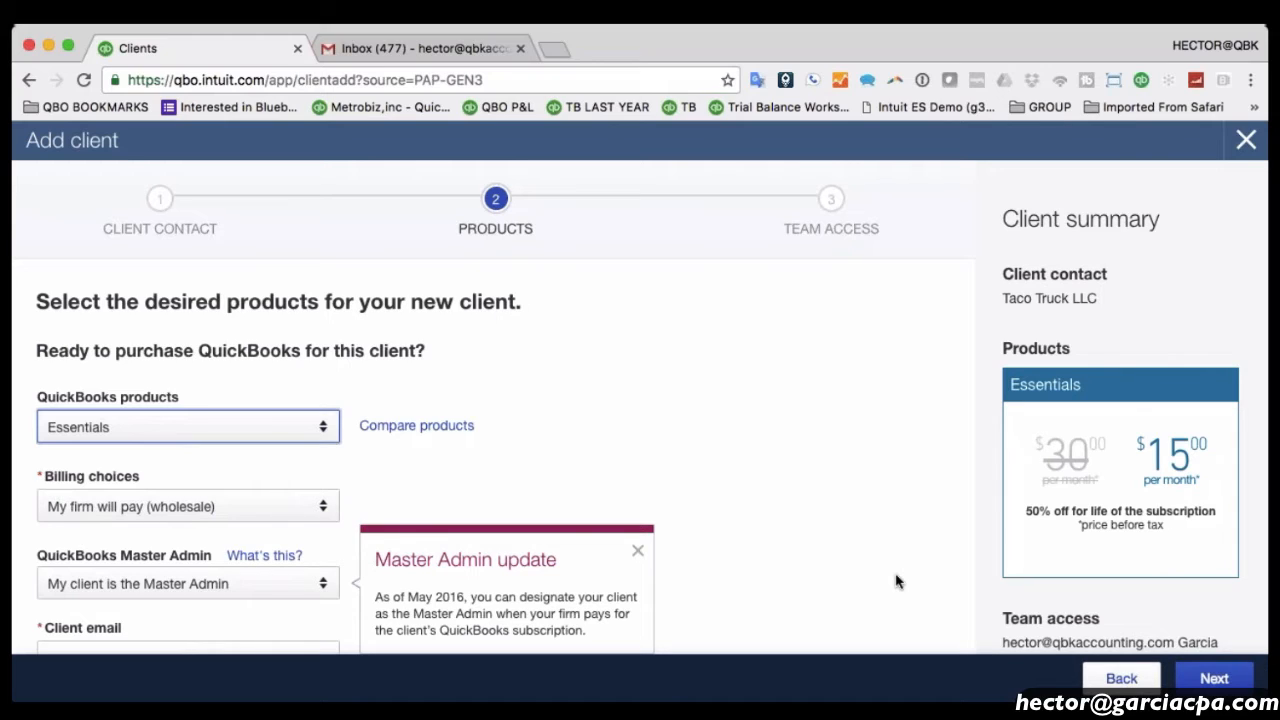
# Compare the struck-out $30 monthly price with the discounted $15.00 per month wholesale price.
pyautogui.moveTo(1046, 459); pyautogui.dragTo(1087, 460)
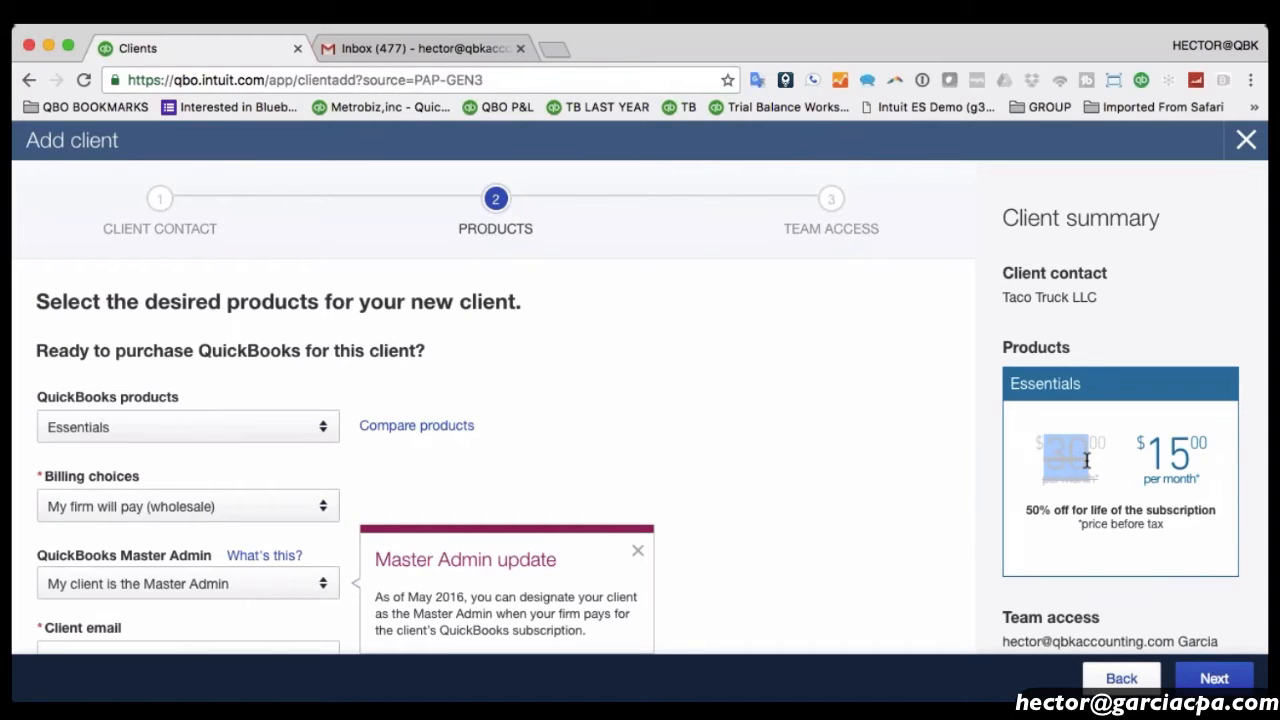
pyautogui.moveTo(1147, 458); pyautogui.dragTo(1188, 457)
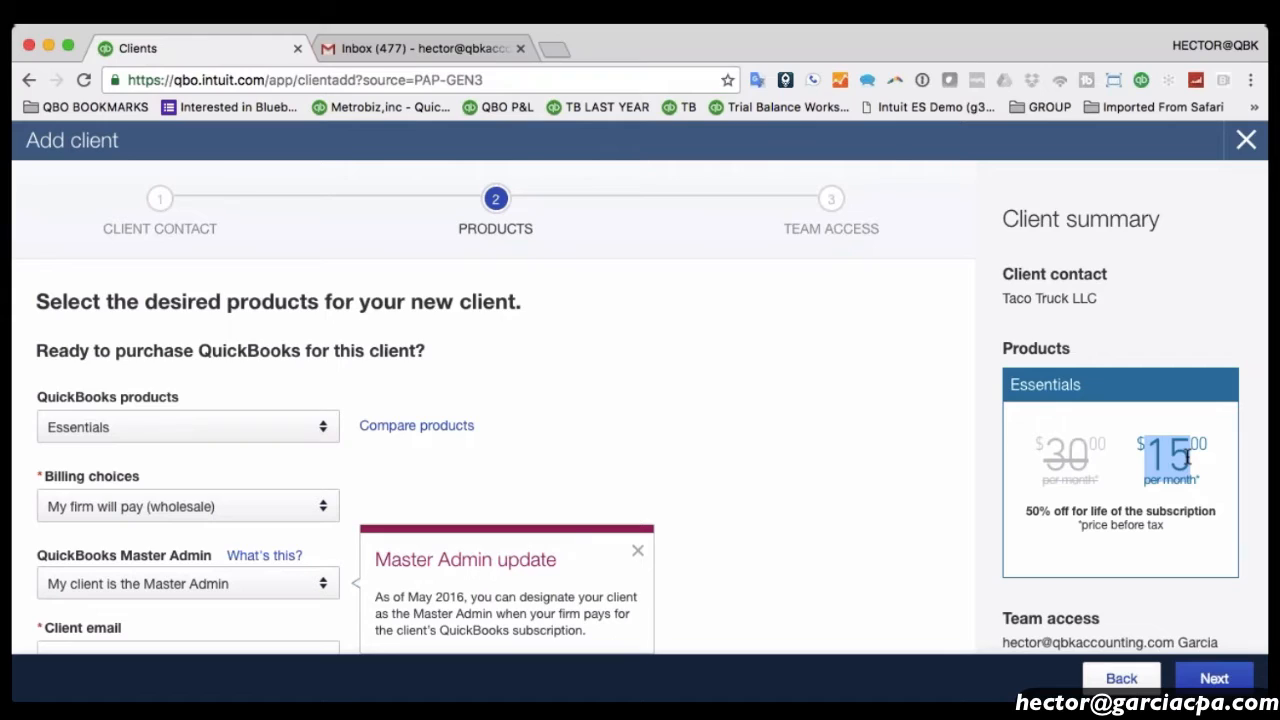
pyautogui.moveTo(1206, 450); pyautogui.dragTo(1152, 458)
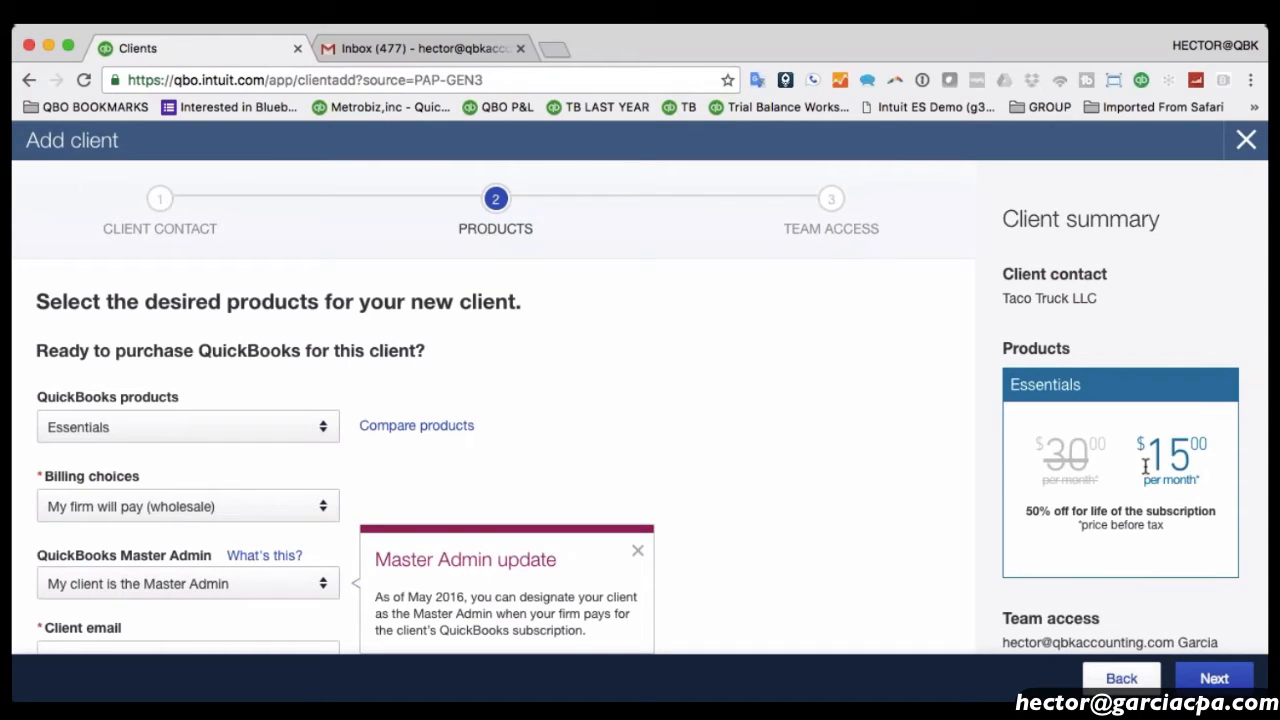
# Switch billing to client-paid to see the $30 price, then back to firm-paid wholesale.
pyautogui.click(122, 508)
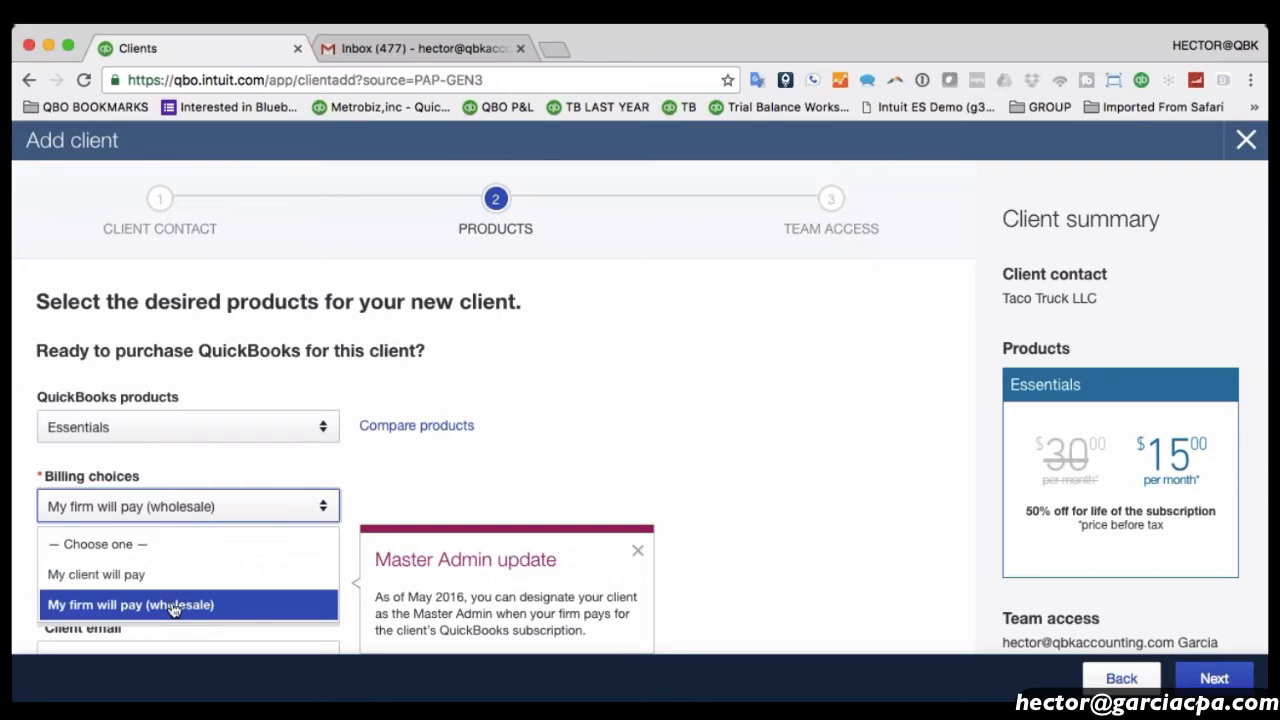
pyautogui.click(107, 578)
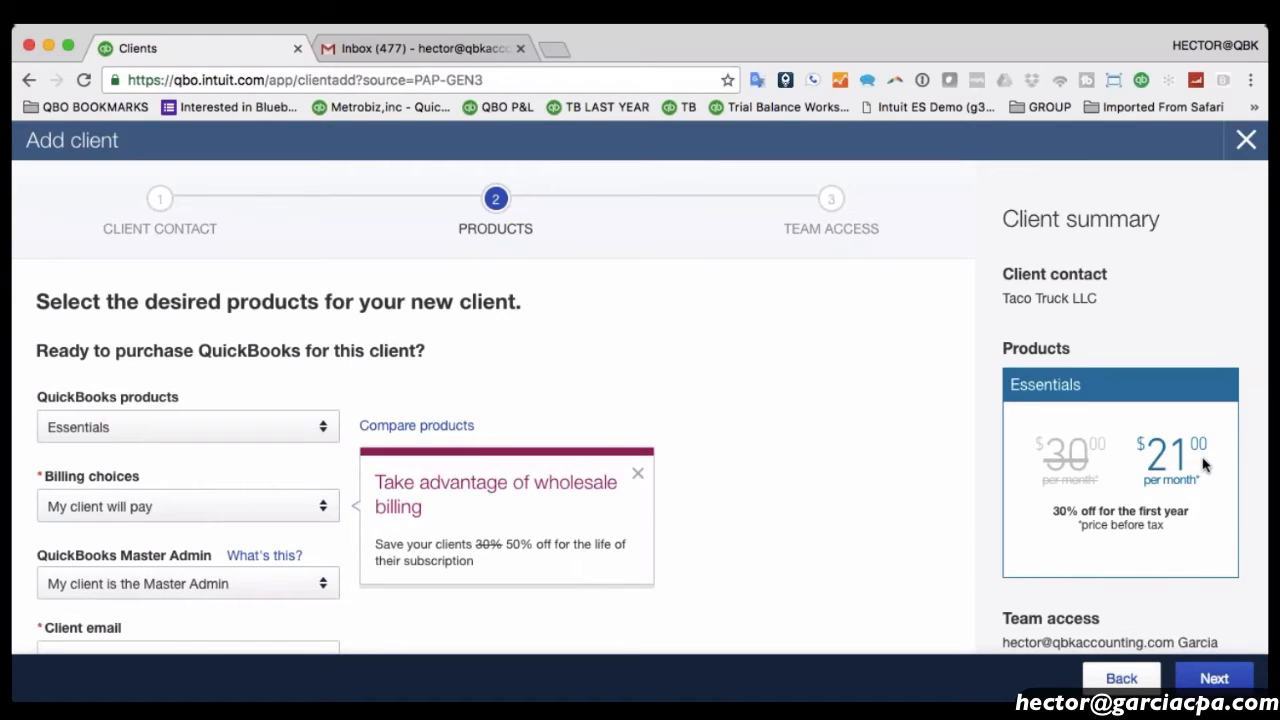
pyautogui.moveTo(1098, 455); pyautogui.dragTo(1040, 455)
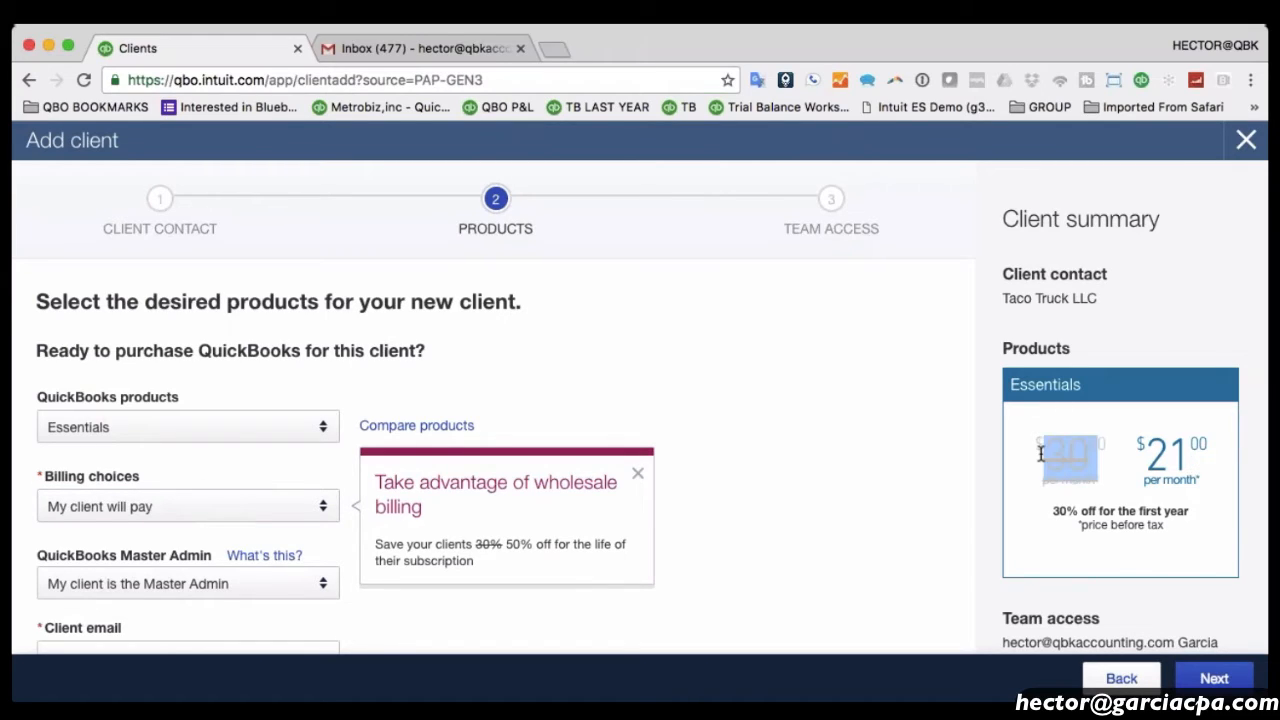
pyautogui.click(190, 508)
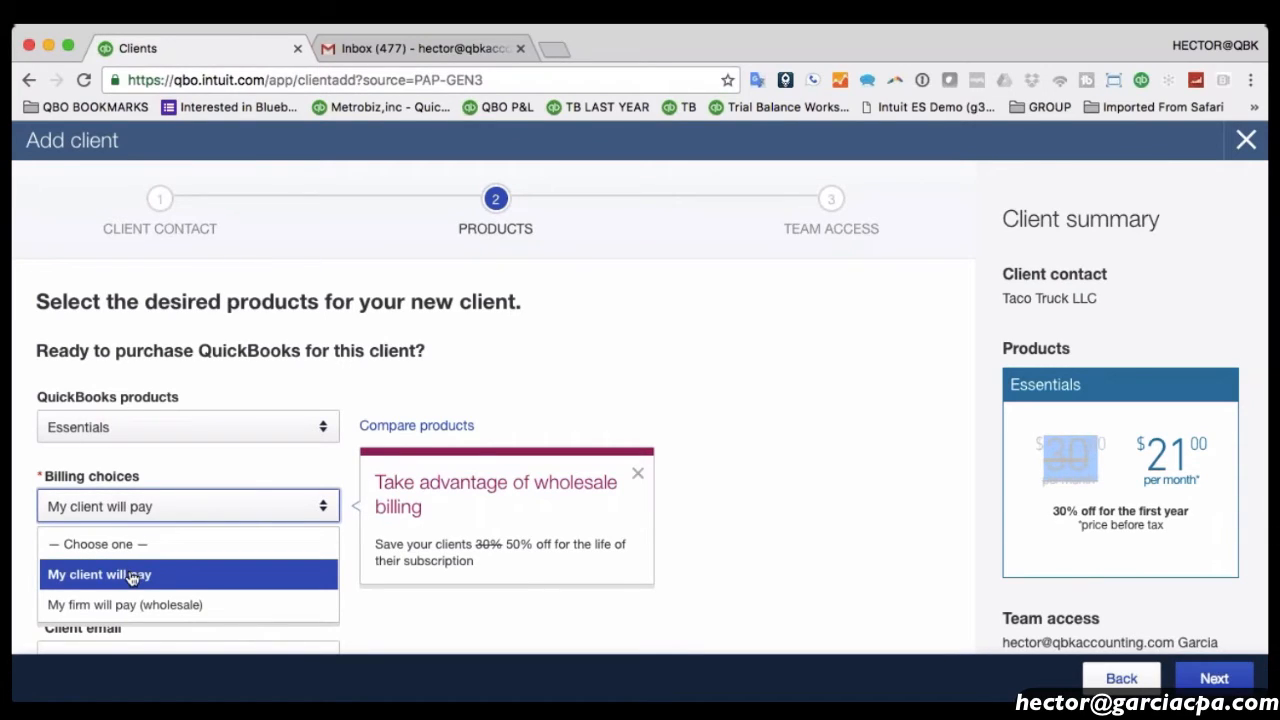
pyautogui.click(131, 606)
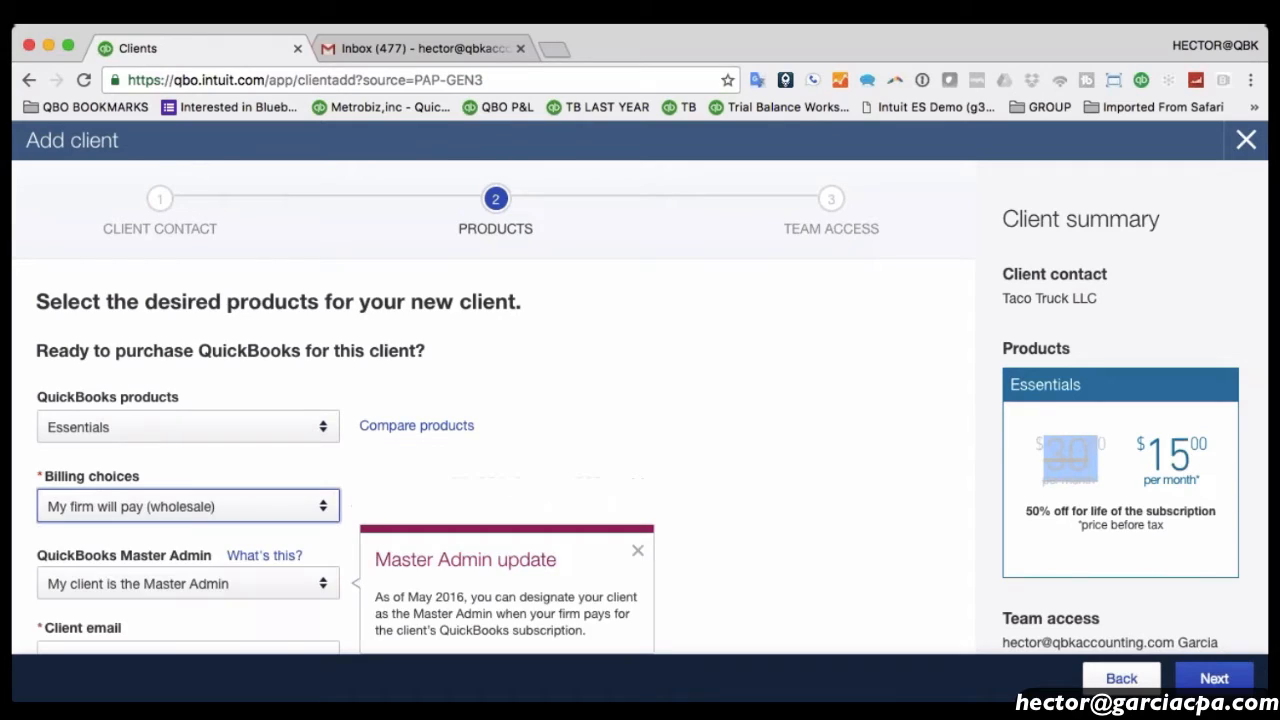
pyautogui.click(155, 510)
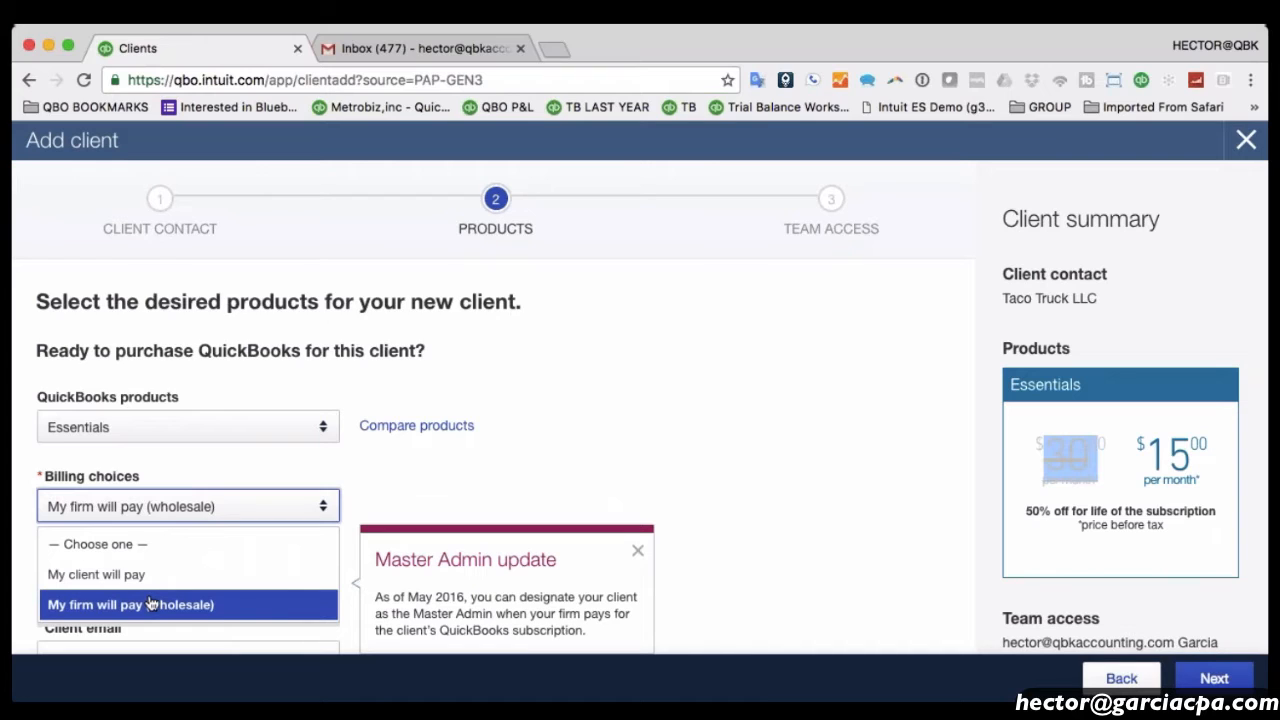
pyautogui.scroll(-2, 150, 604)
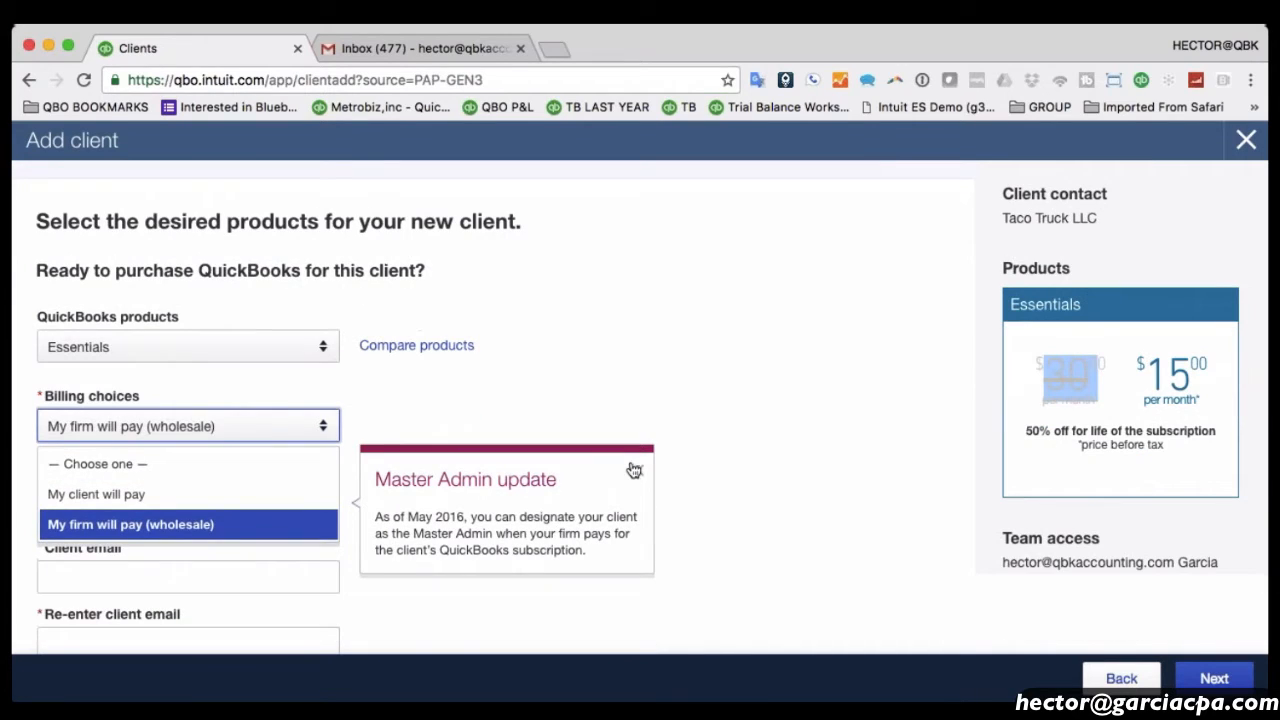
# Keep firm-paid wholesale billing and set QuickBooks Master Admin to 'I'm the Master Admin'.
pyautogui.click(634, 470)
pyautogui.click(634, 470)
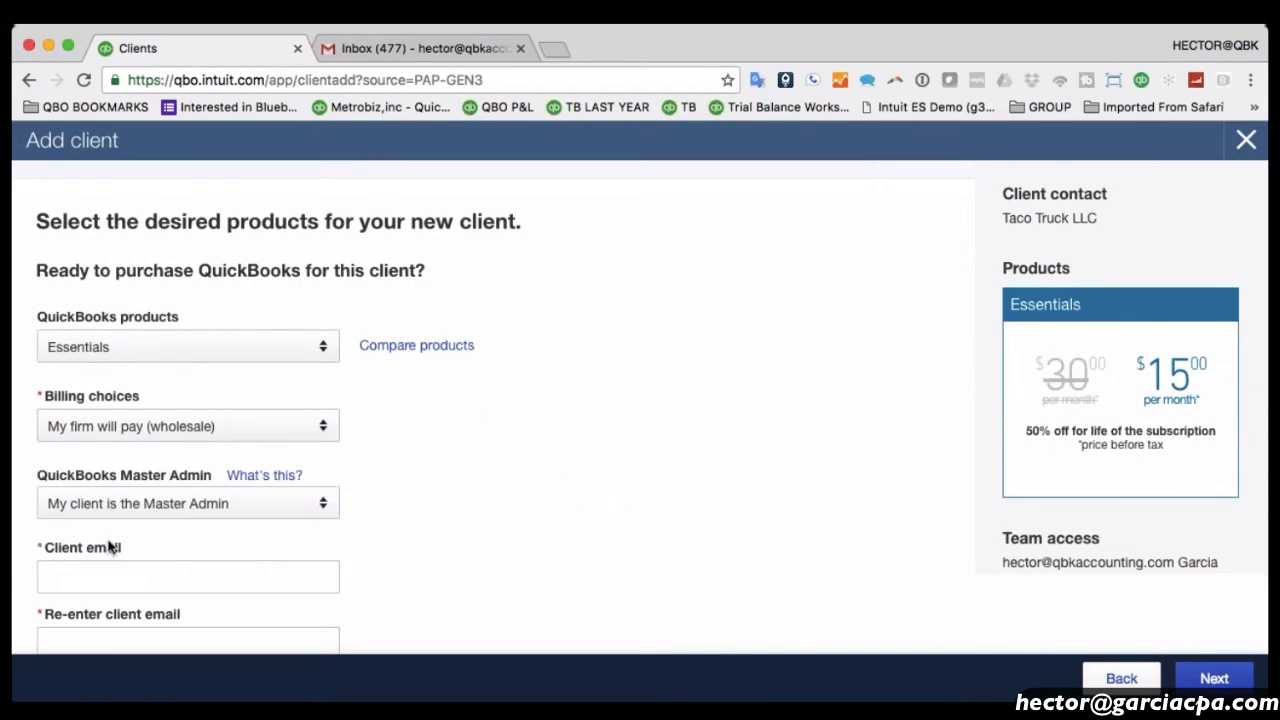
pyautogui.click(107, 508)
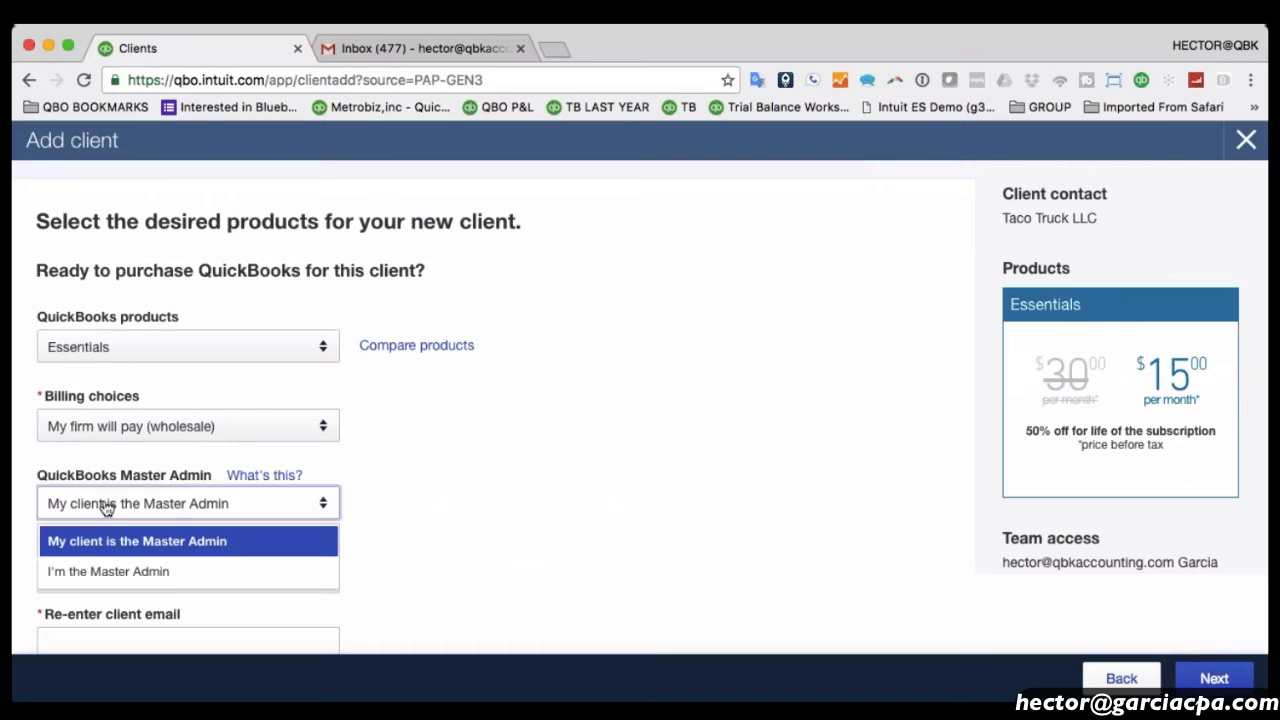
pyautogui.click(127, 430)
pyautogui.click(126, 523)
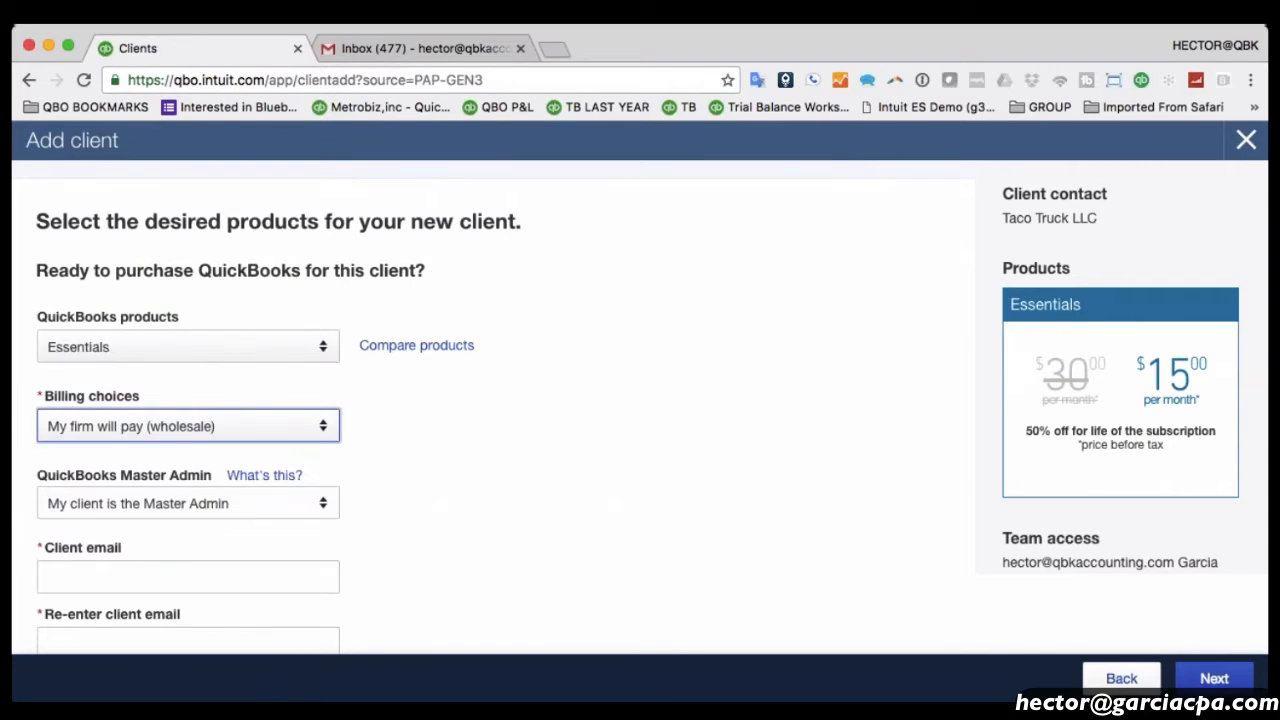
pyautogui.scroll(-1, 135, 525)
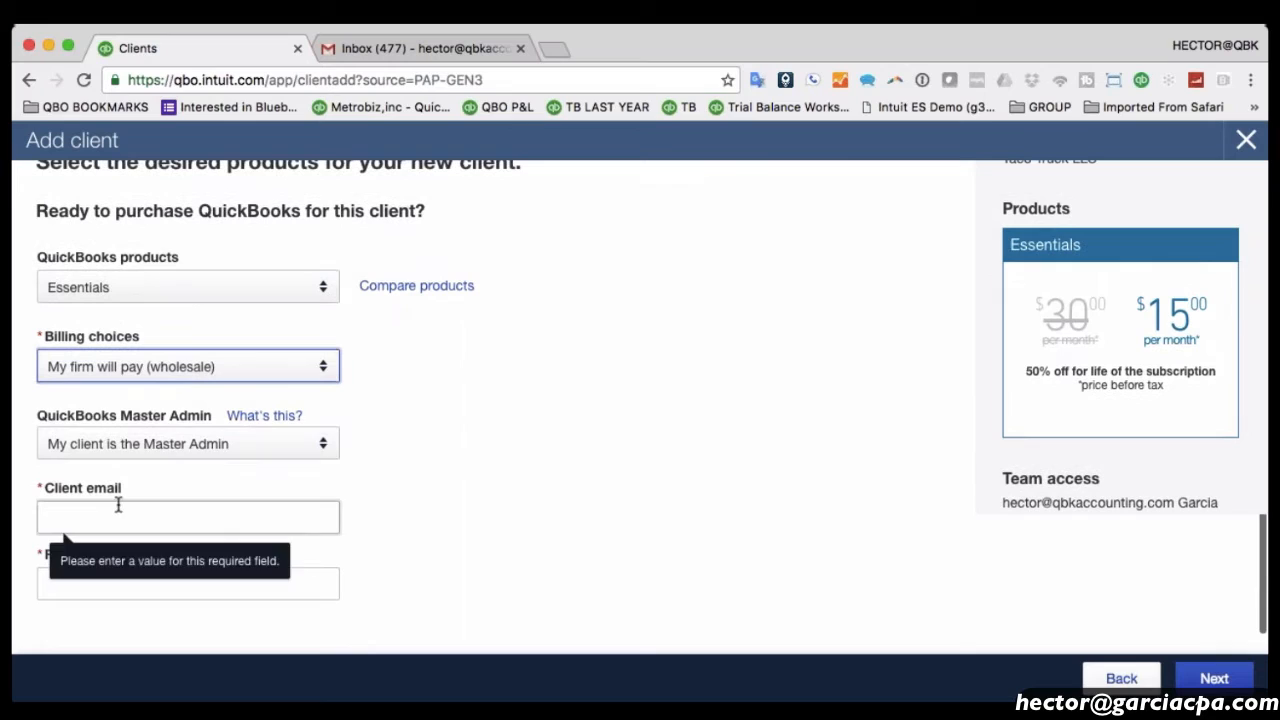
pyautogui.click(117, 451)
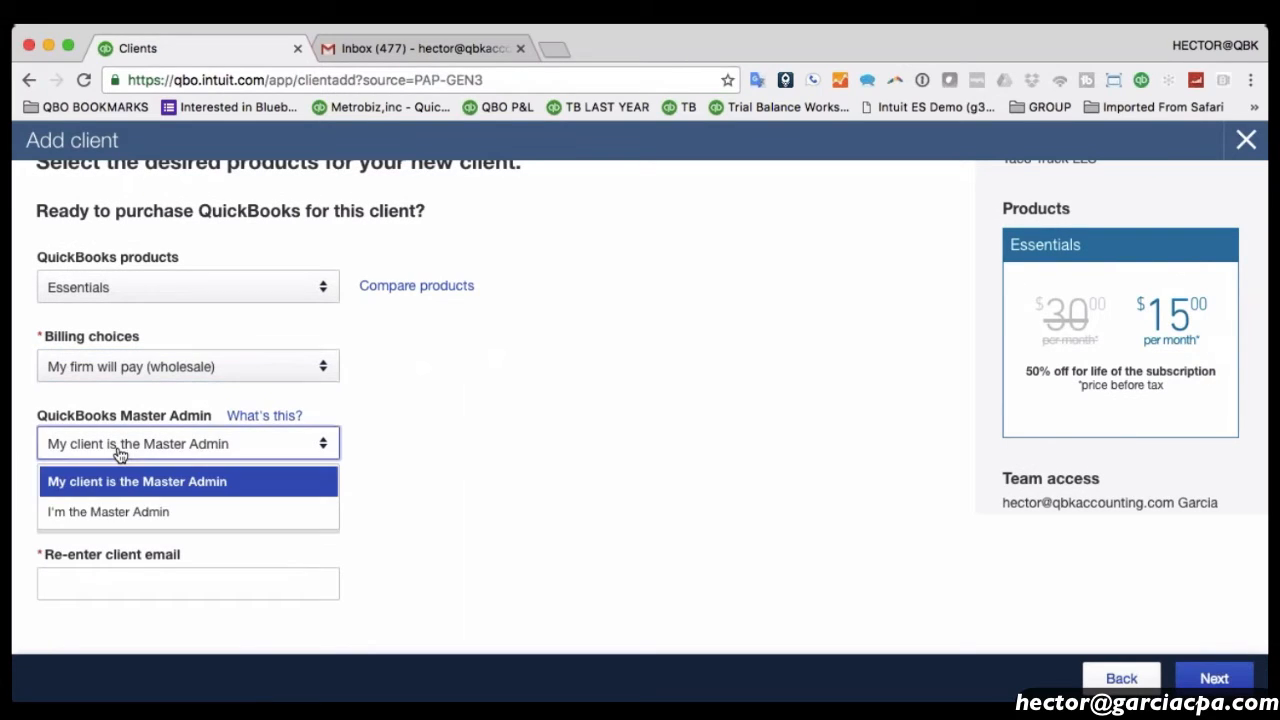
pyautogui.click(116, 513)
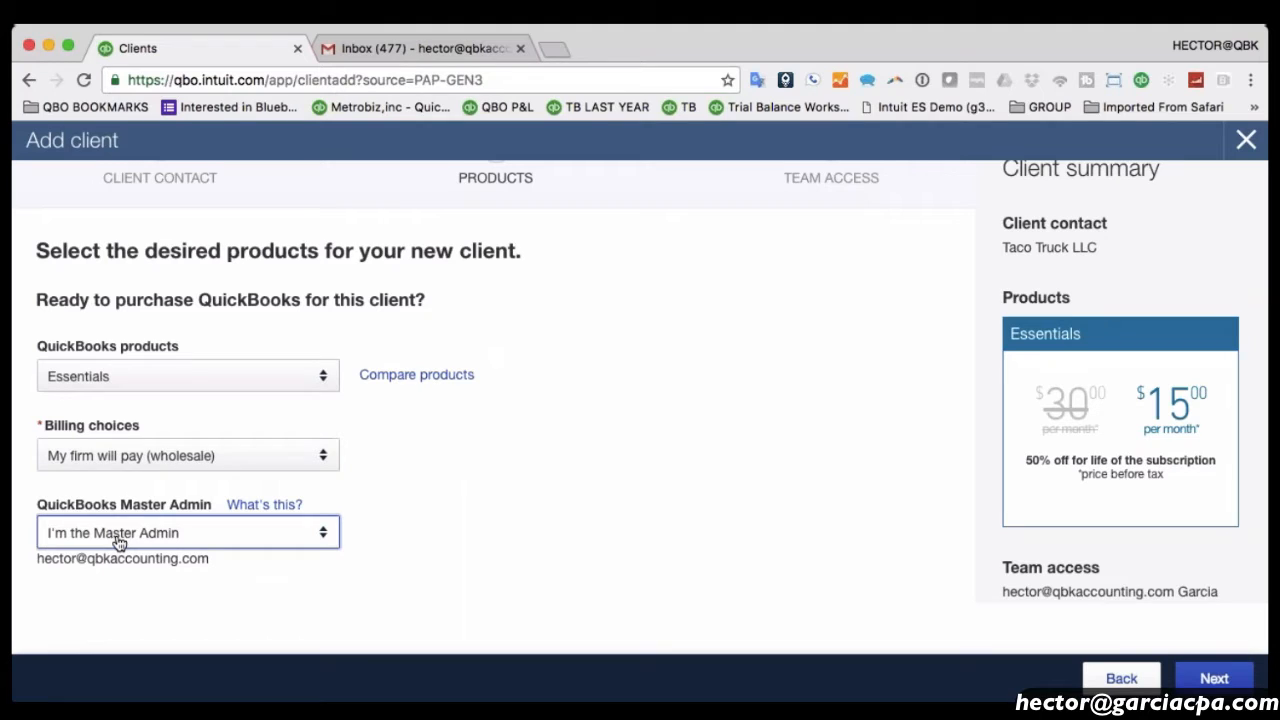
# Try client-paid billing with the client as Master Admin, then restore wholesale and continue.
pyautogui.click(115, 456)
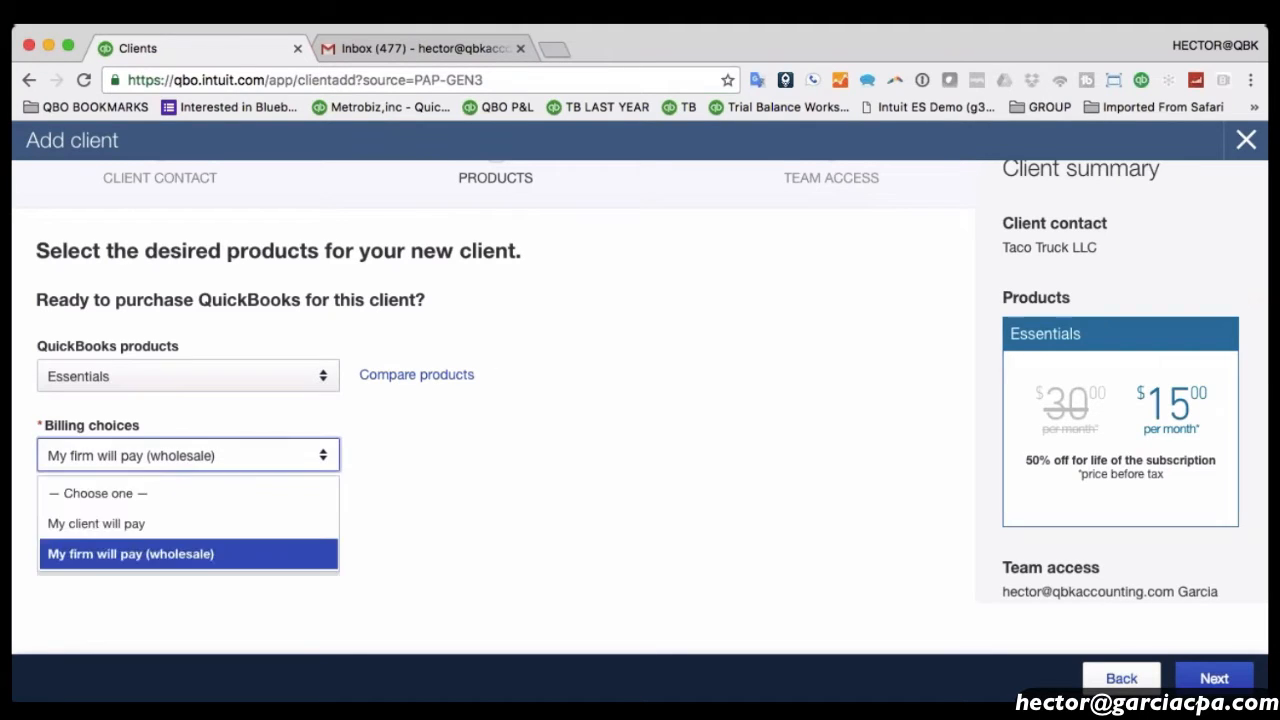
pyautogui.click(110, 524)
pyautogui.click(163, 532)
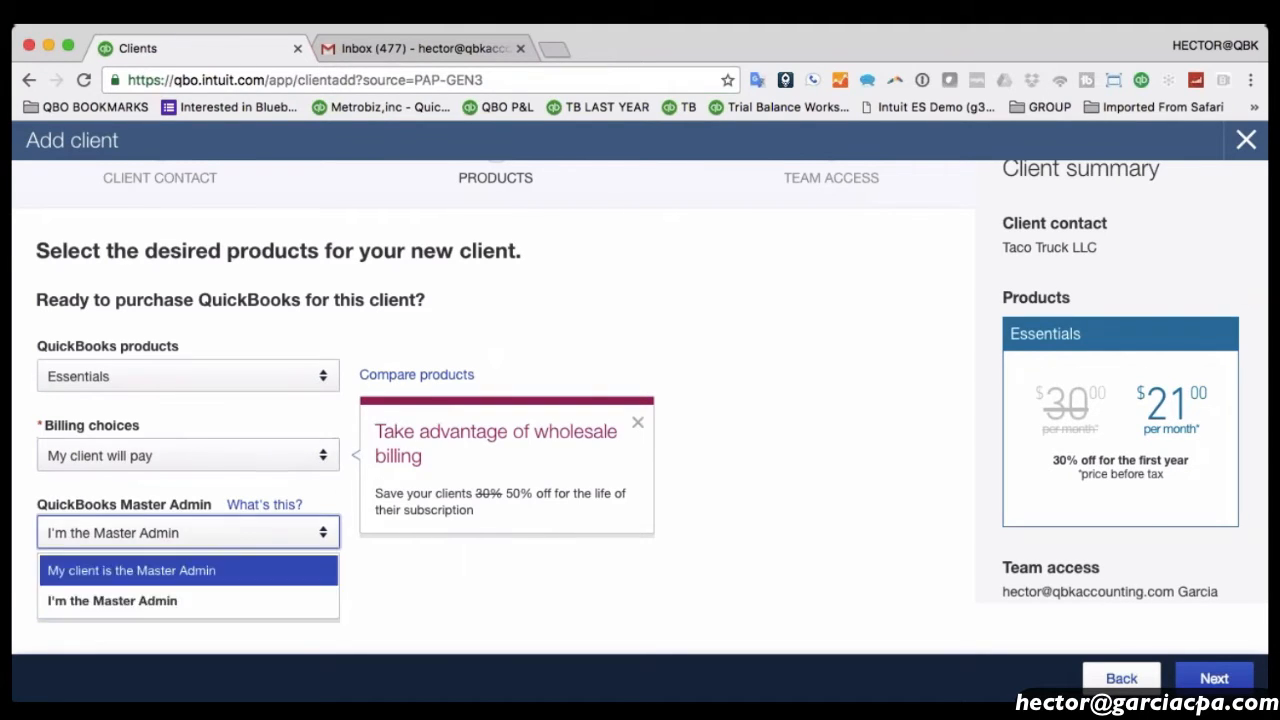
pyautogui.click(150, 570)
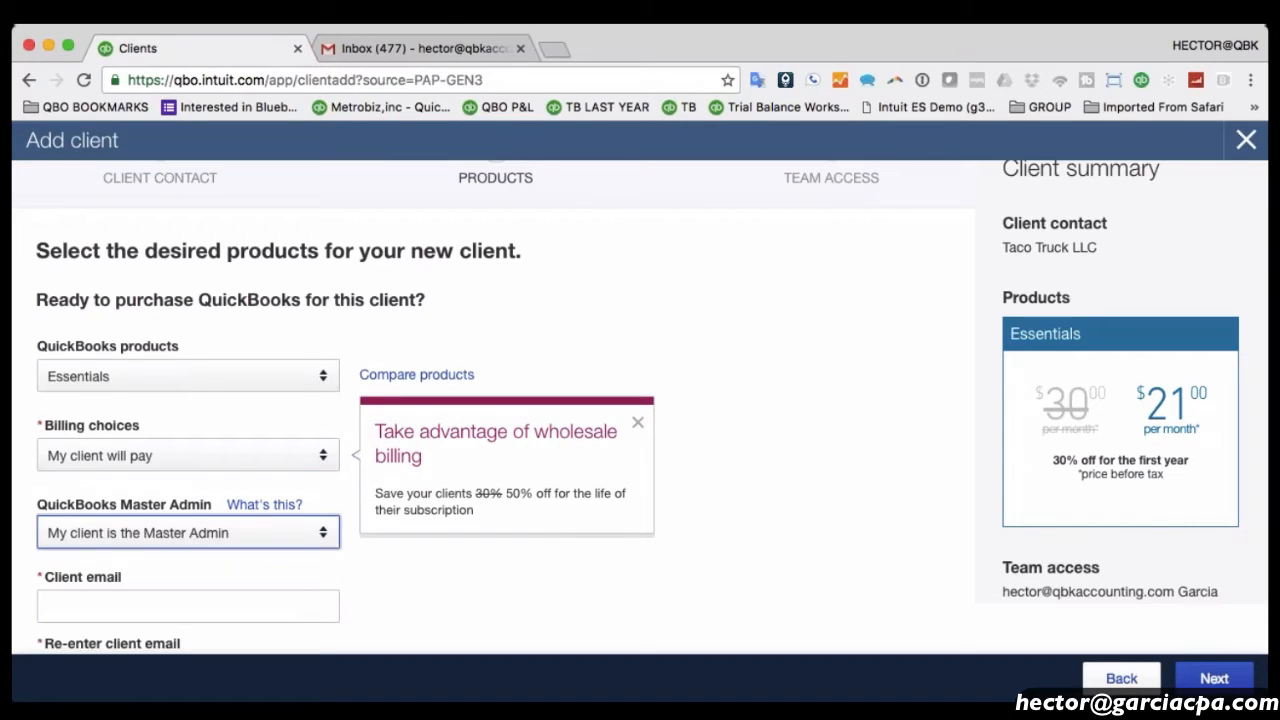
pyautogui.click(148, 536)
pyautogui.click(188, 455)
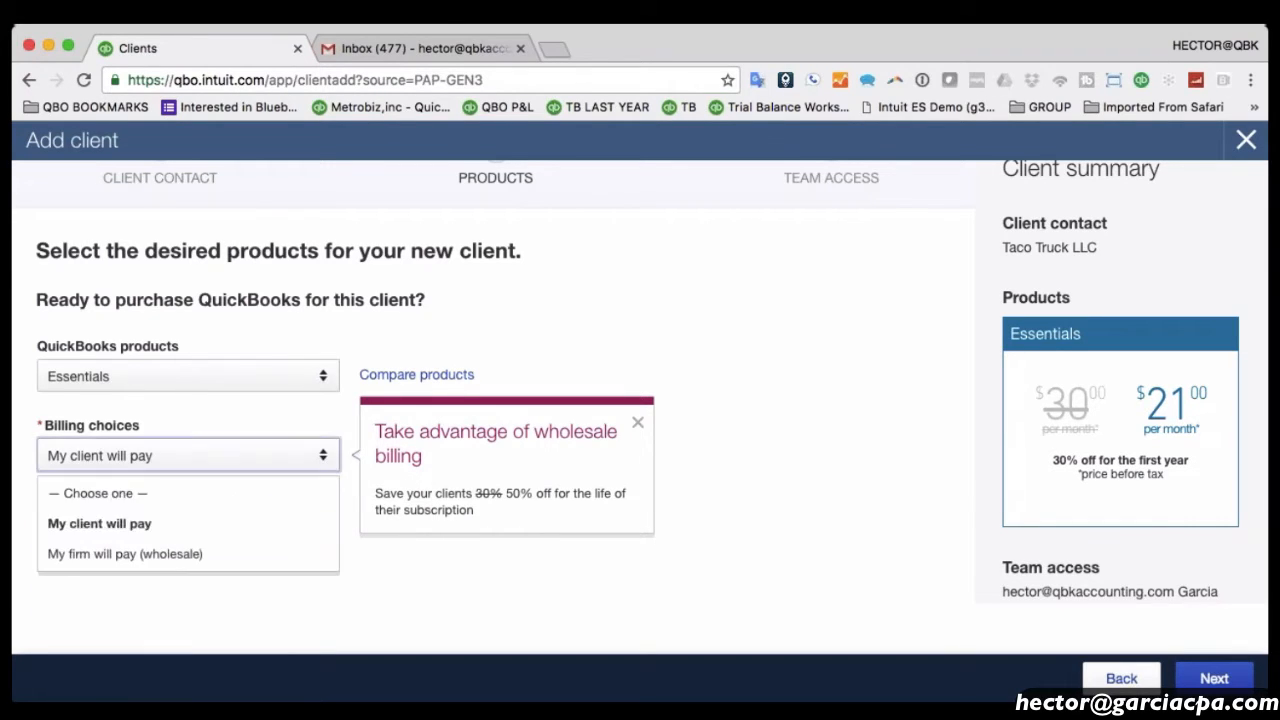
pyautogui.click(115, 551)
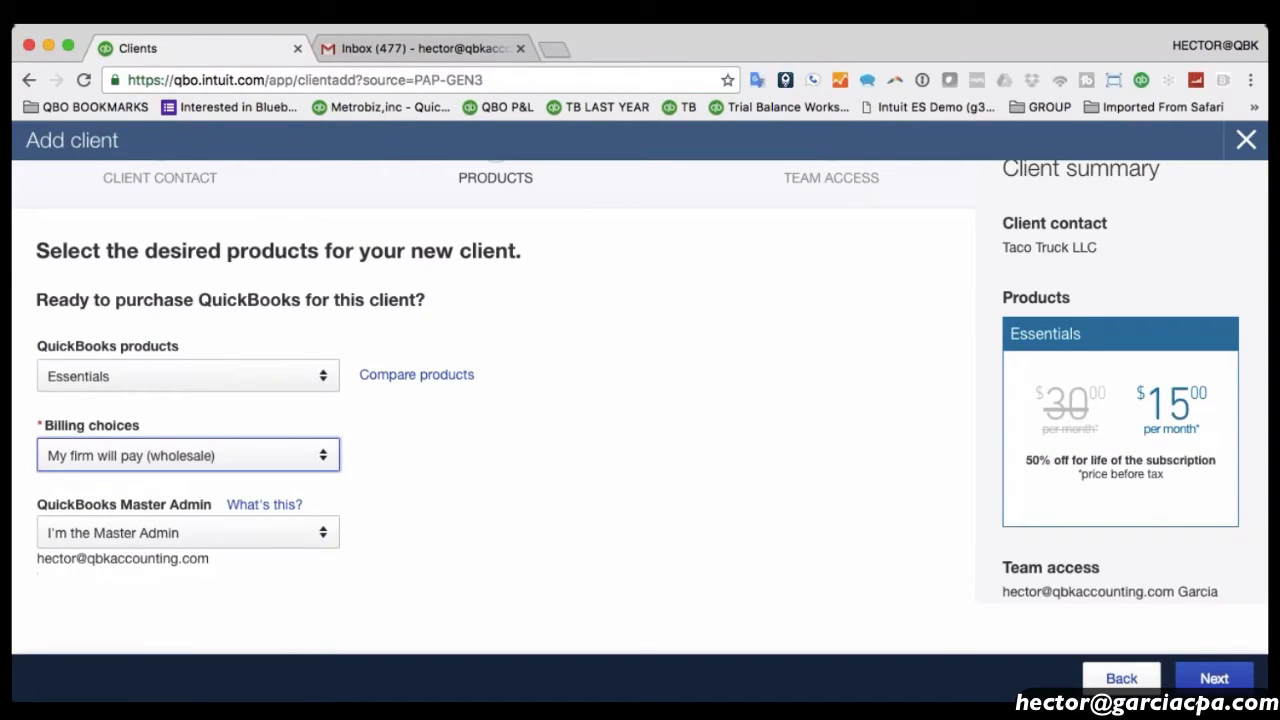
pyautogui.click(1203, 680)
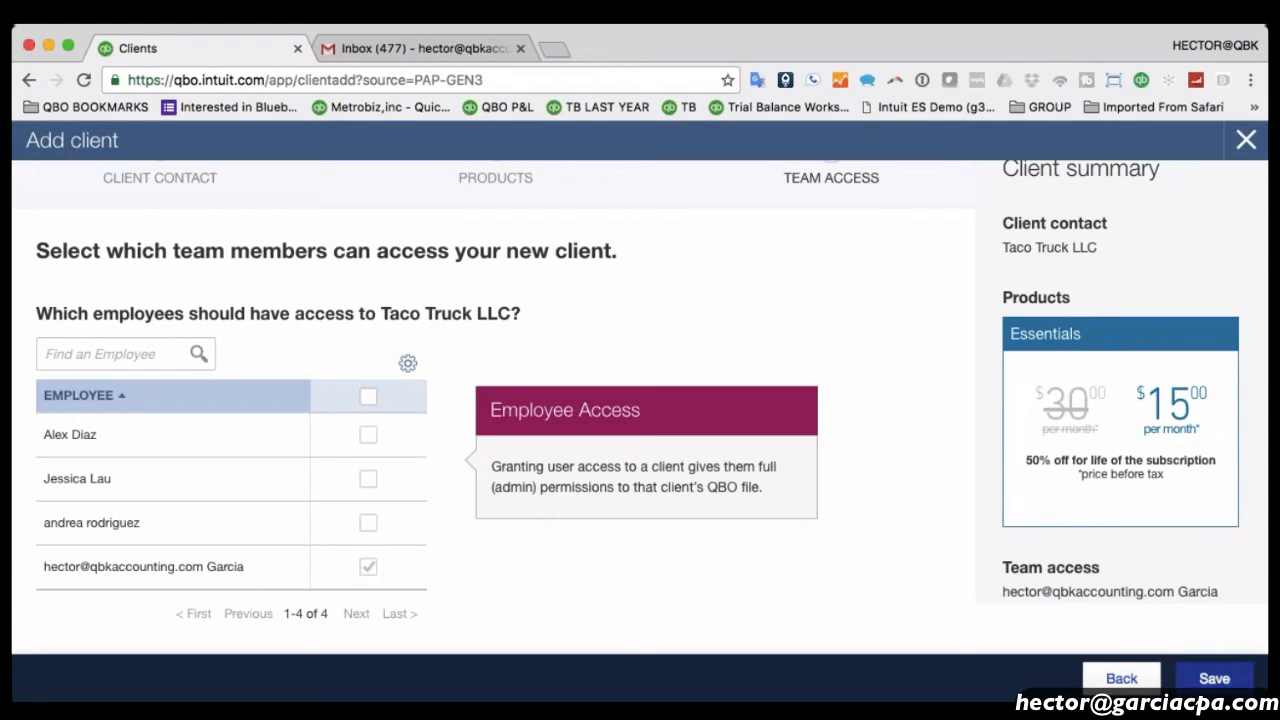
# Save Taco Truck LLC from the Team Access step, with only the firm's accountant granted access.
pyautogui.click(1215, 680)
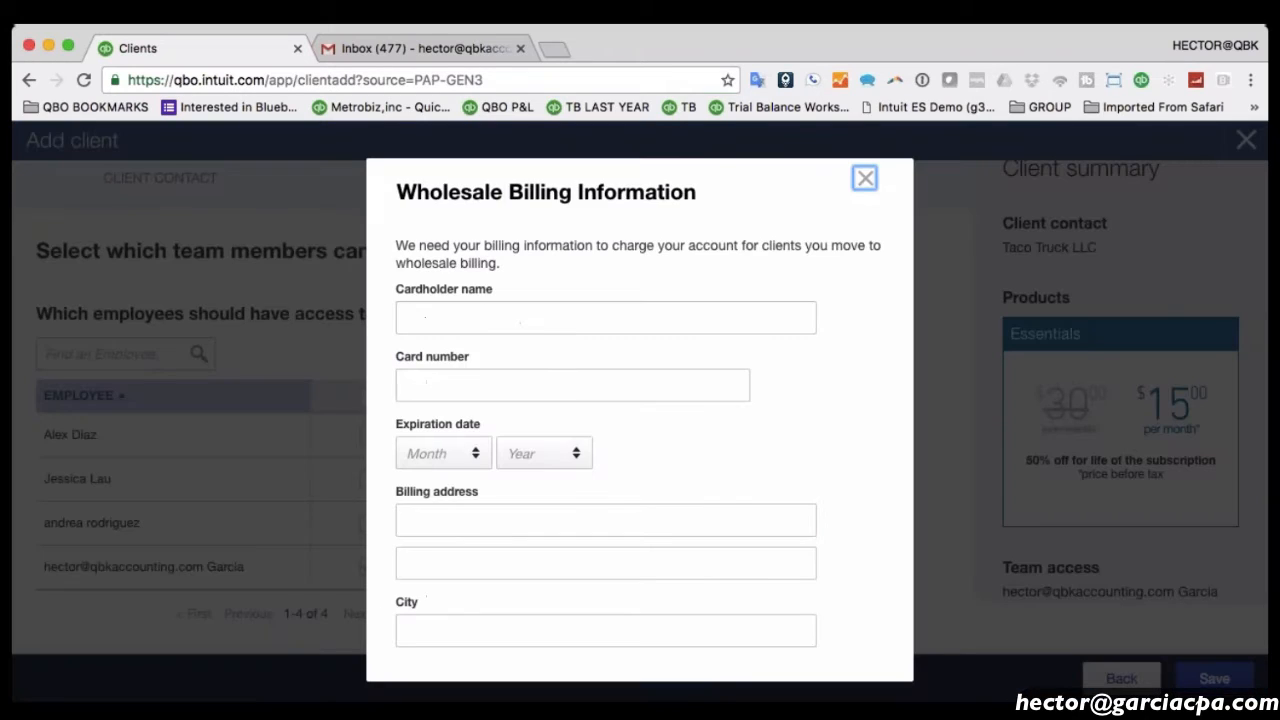
# Review the Wholesale Billing Information card and address fields, cancel, then reopen and close the form.
pyautogui.scroll(-3, 522, 370)
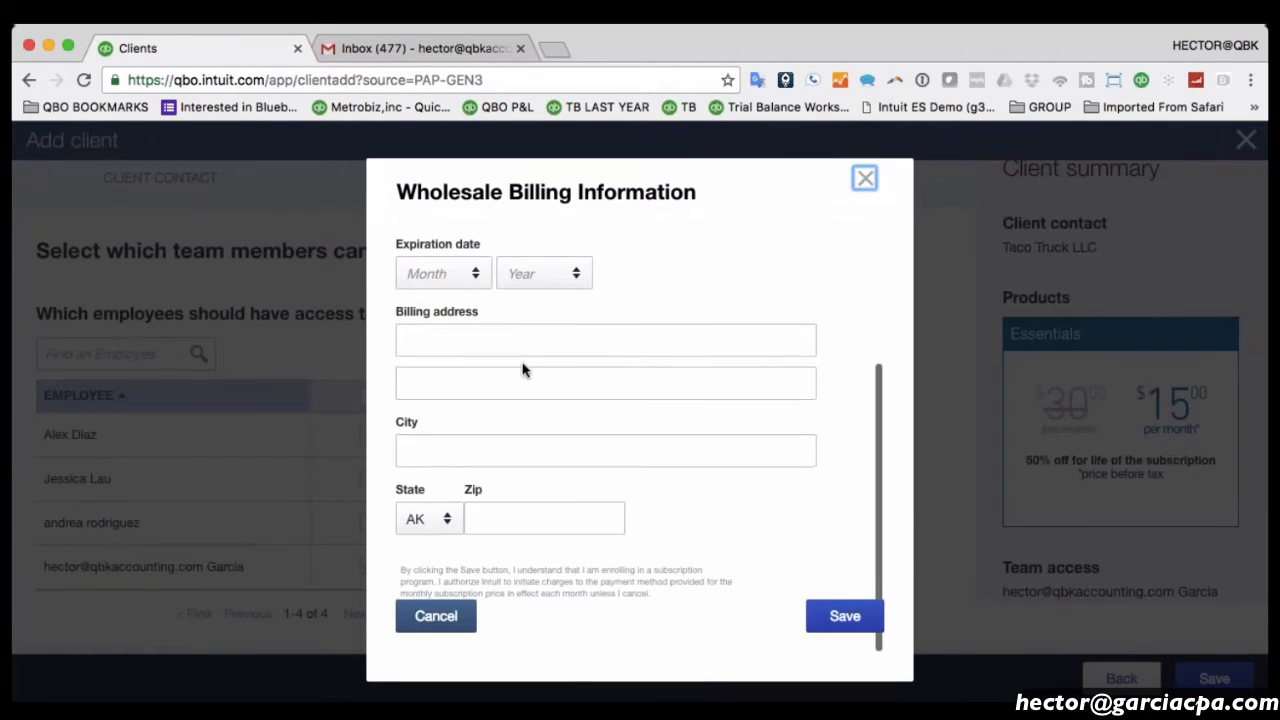
pyautogui.click(578, 390)
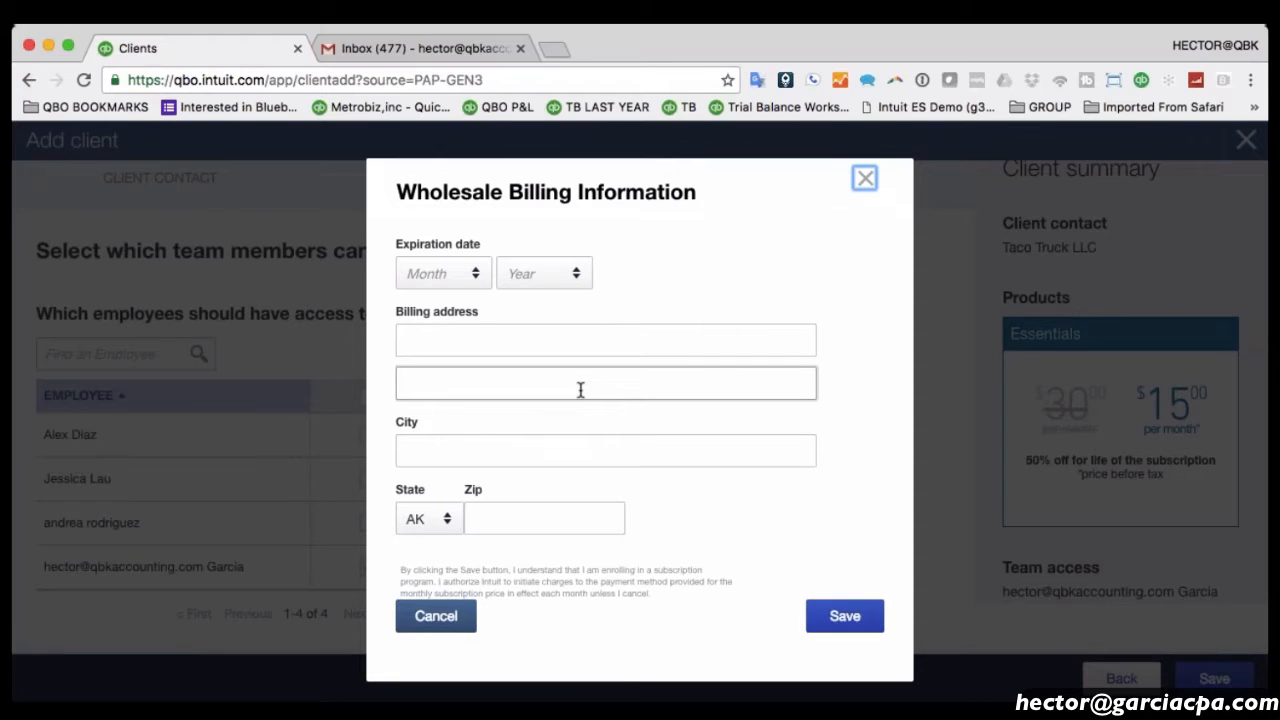
pyautogui.scroll(3, 578, 398)
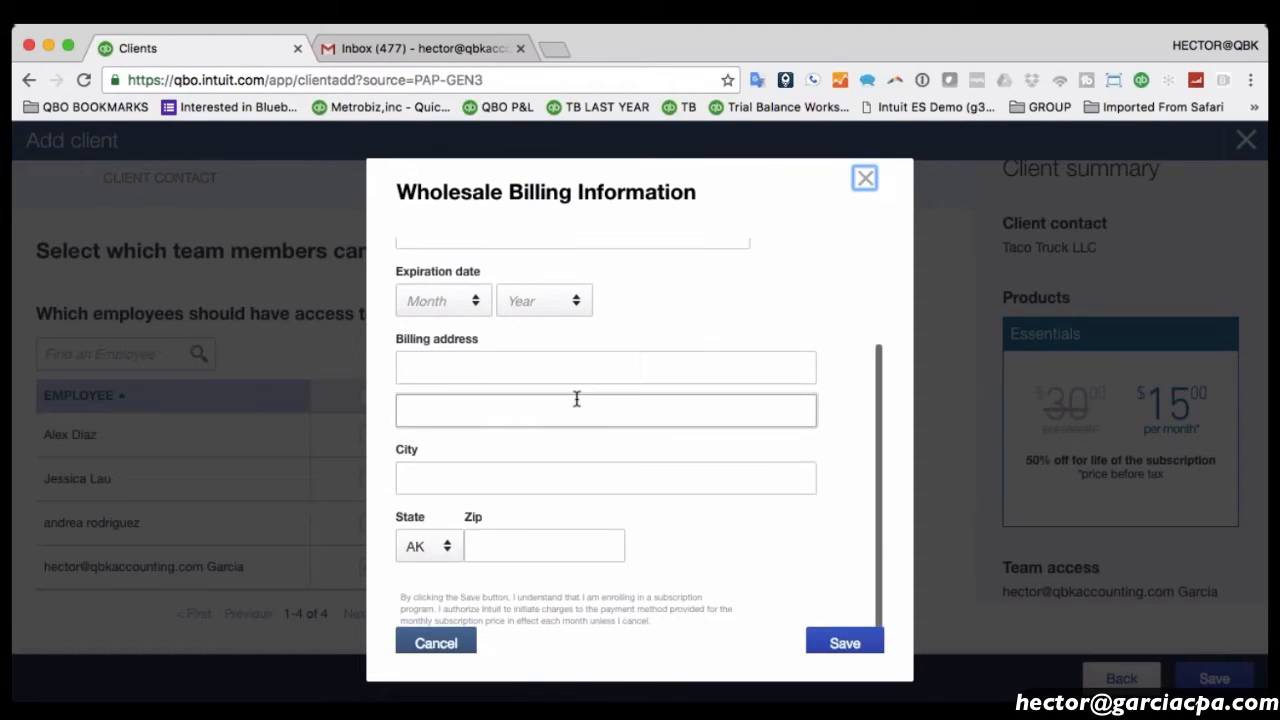
pyautogui.click(439, 351)
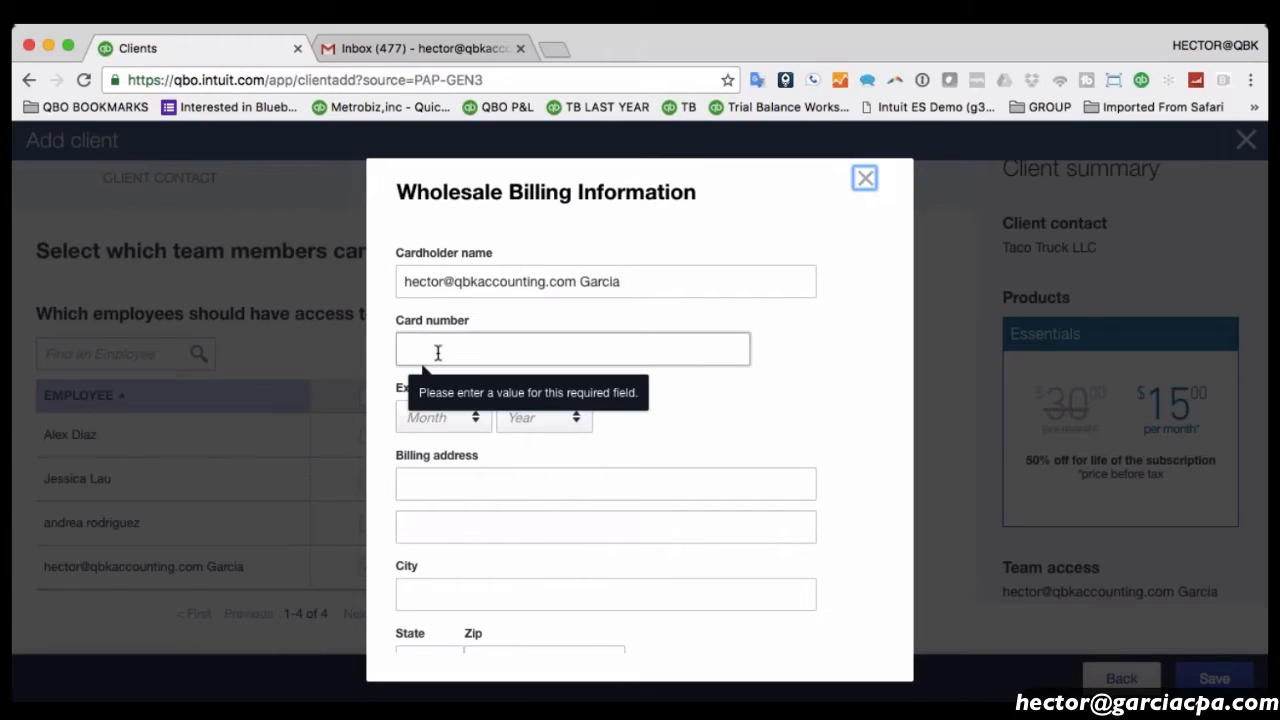
pyautogui.scroll(-3, 462, 336)
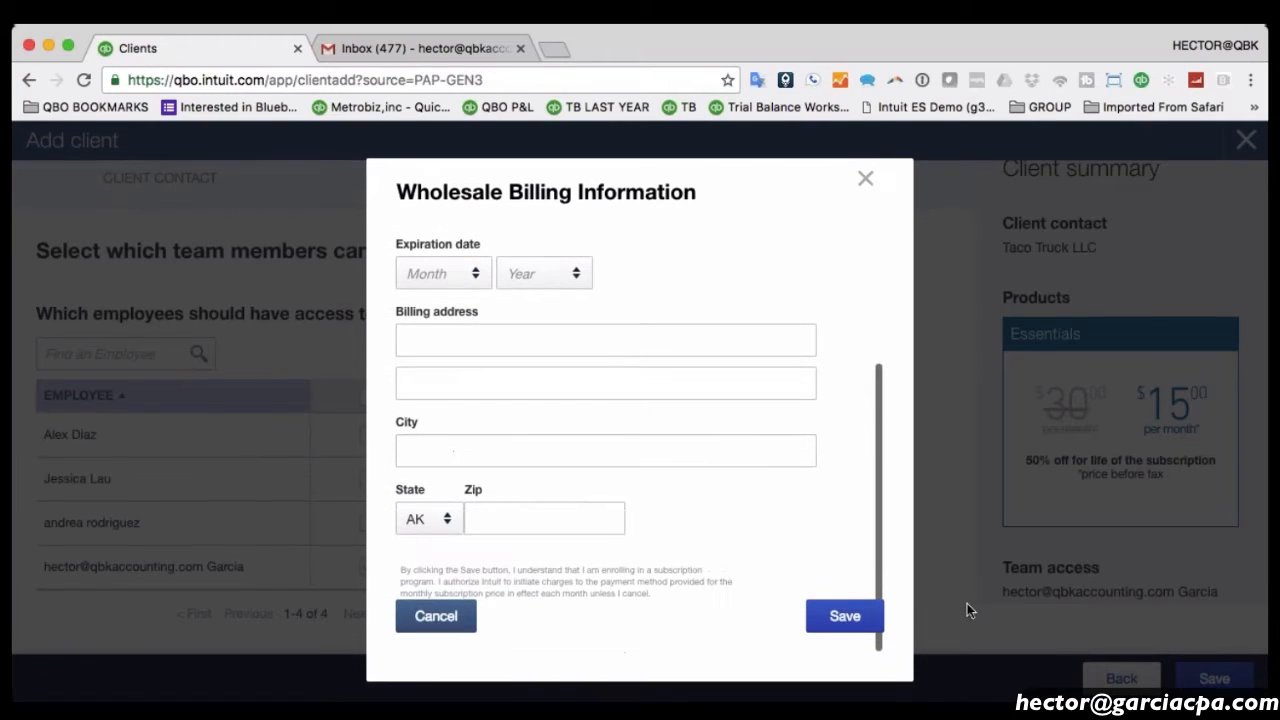
pyautogui.click(436, 614)
pyautogui.click(1236, 684)
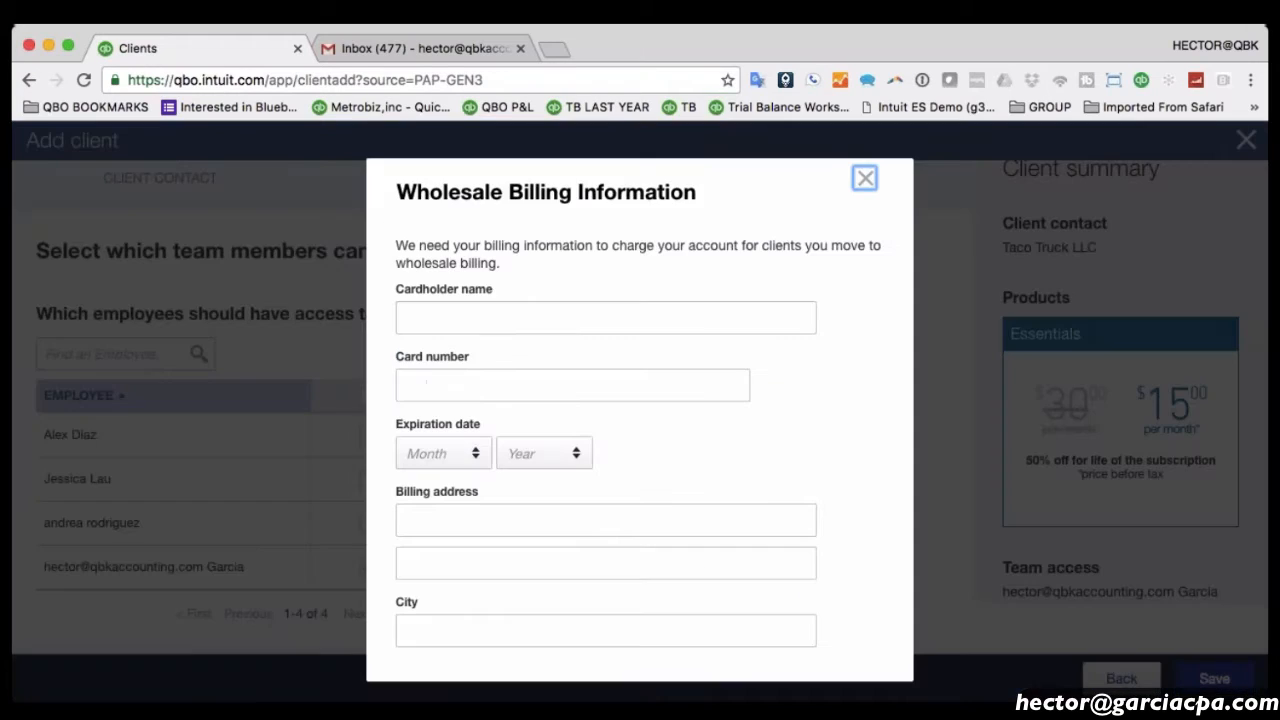
pyautogui.click(865, 178)
# Go back, set billing to 'My client will pay' at $21 a month, and save Taco Truck LLC.
pyautogui.click(1122, 680)
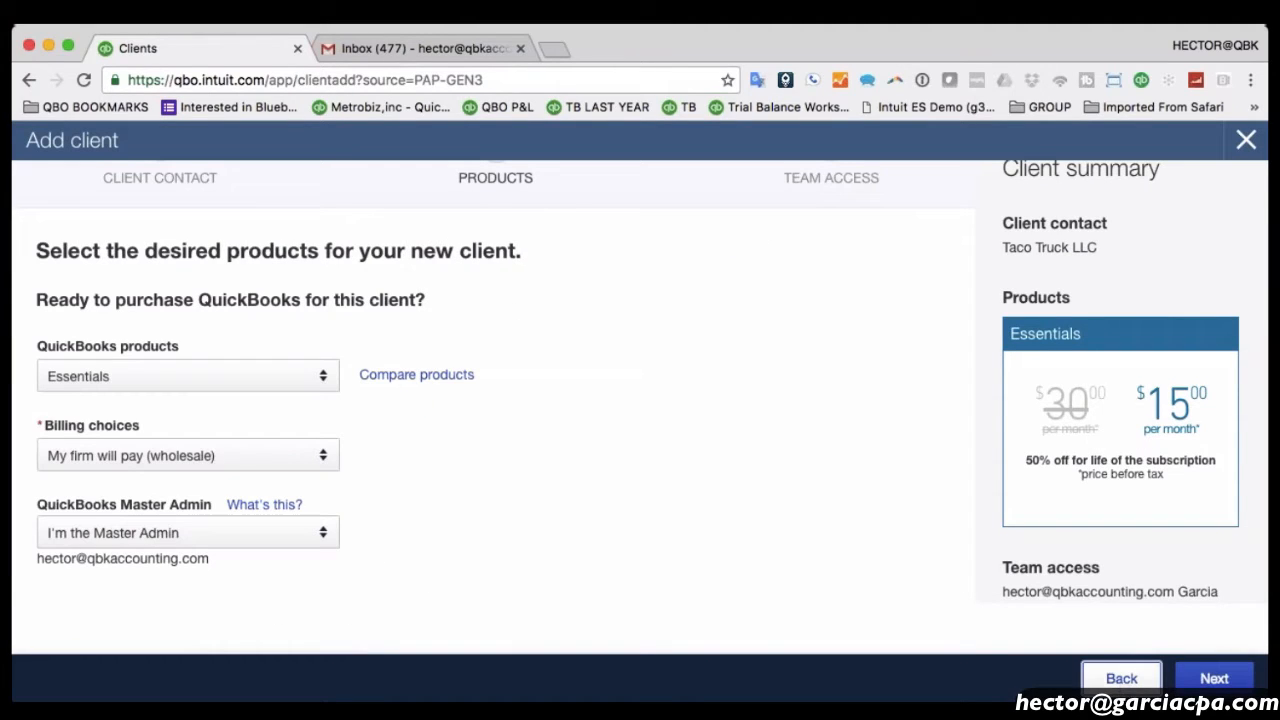
pyautogui.click(196, 466)
pyautogui.click(117, 527)
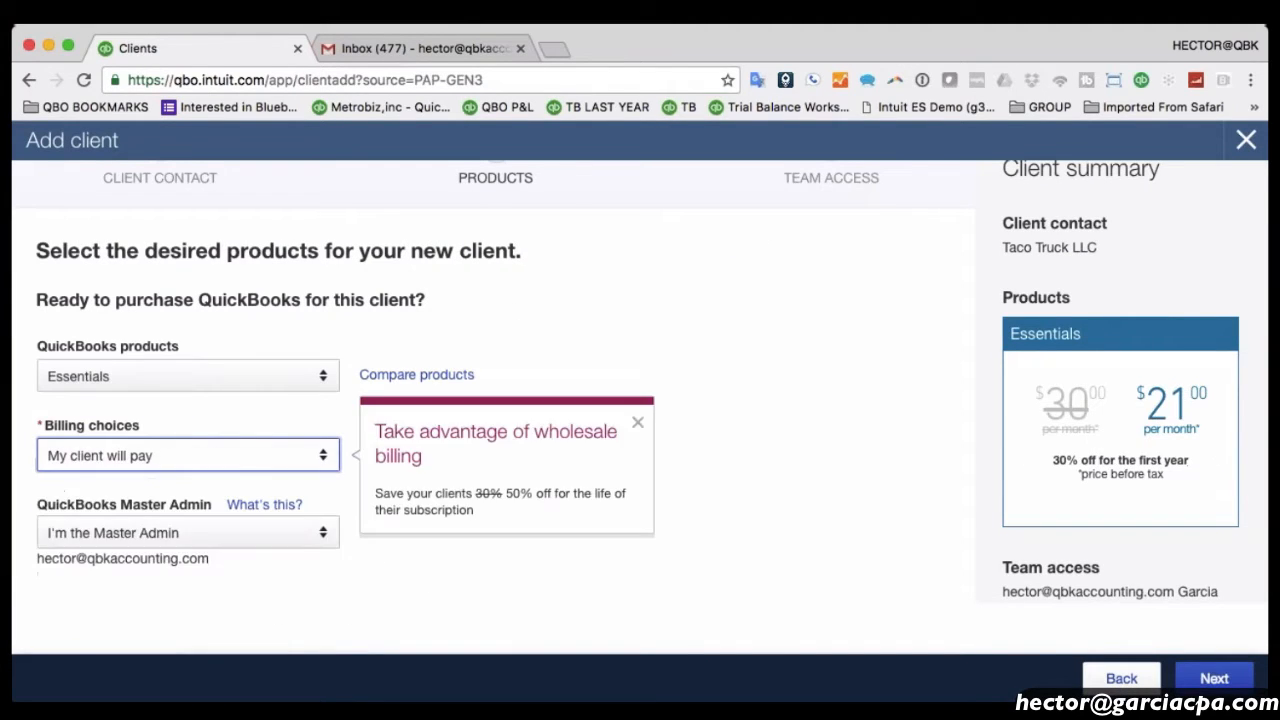
pyautogui.click(1233, 682)
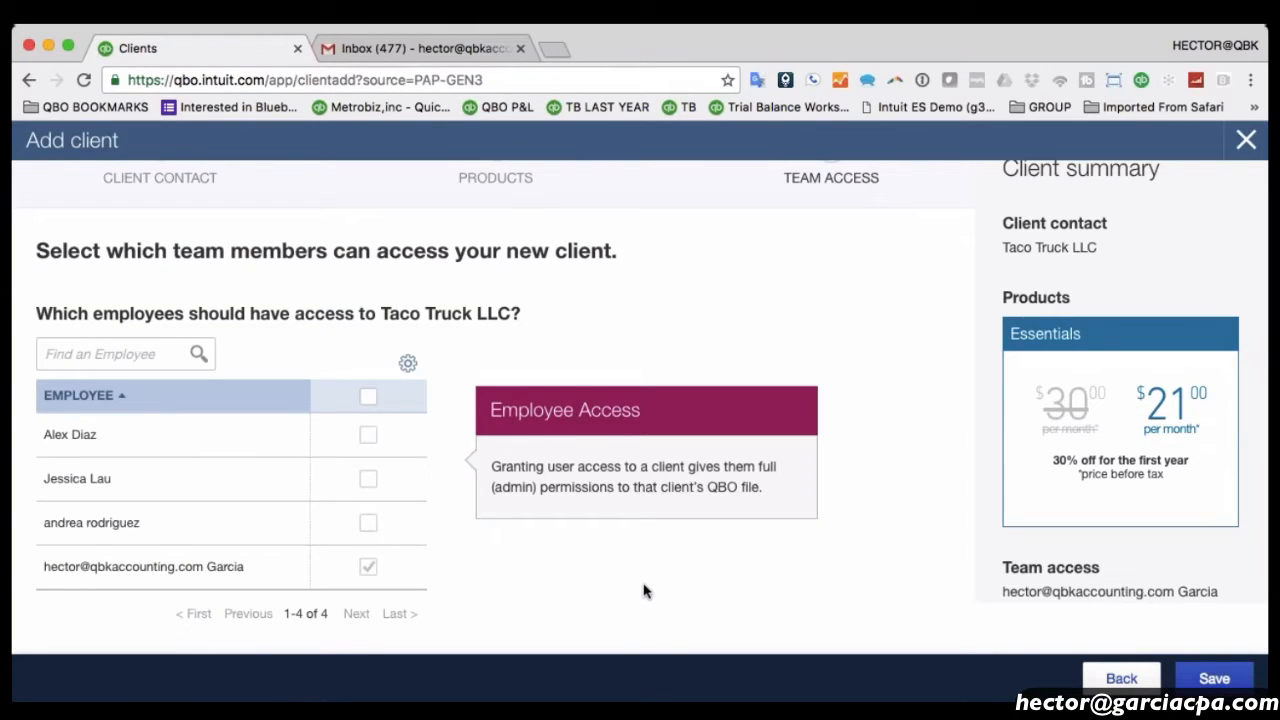
pyautogui.click(1233, 686)
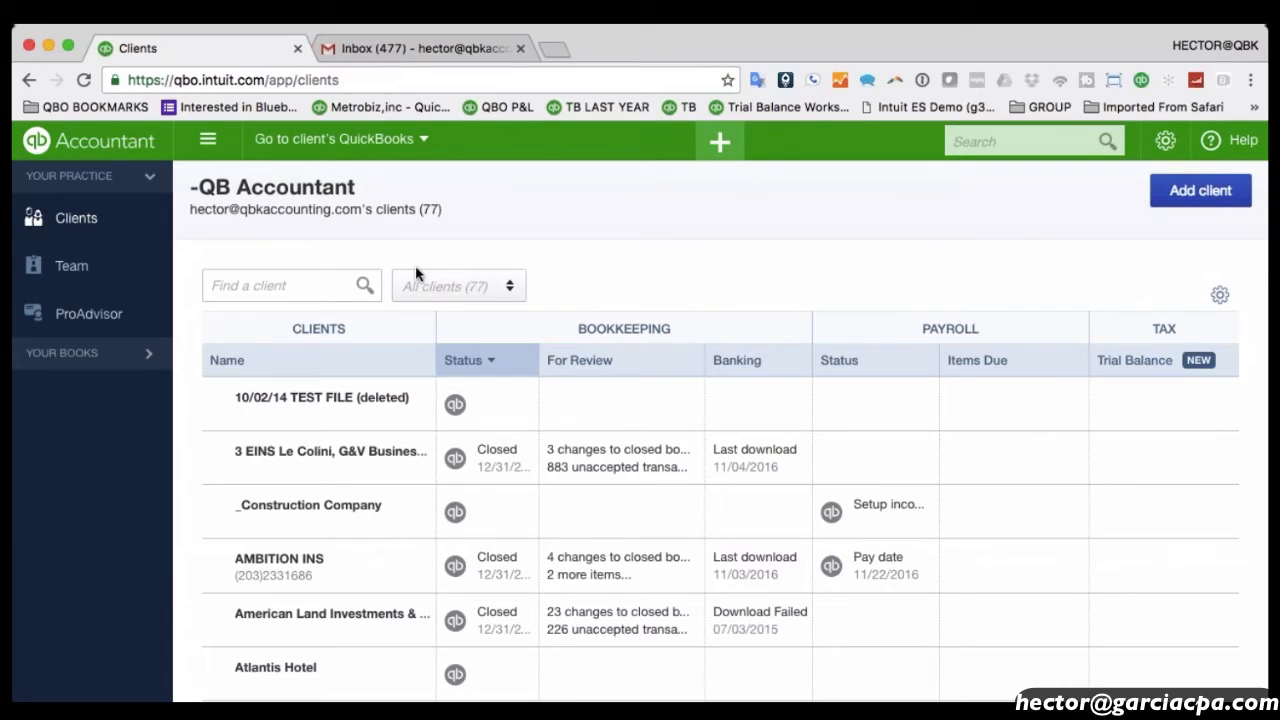
pyautogui.click(265, 286)
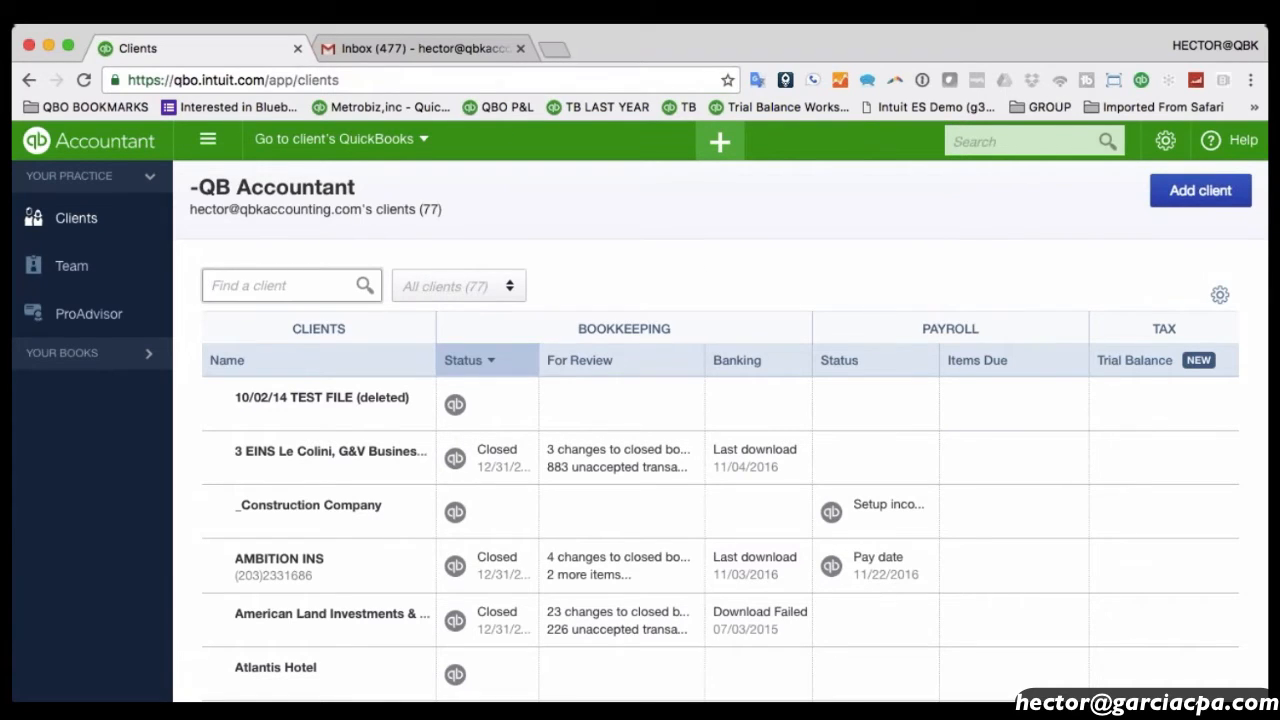
pyautogui.write('truck')
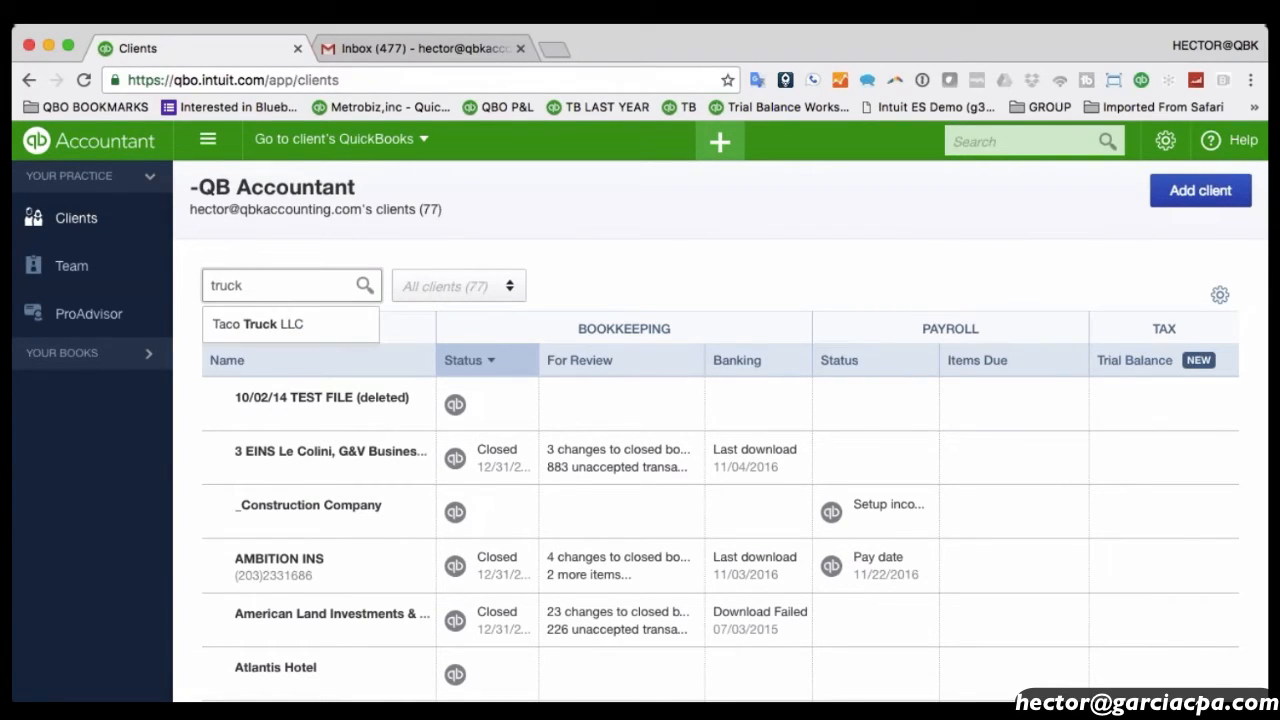
pyautogui.press('Down')
pyautogui.press('Return')
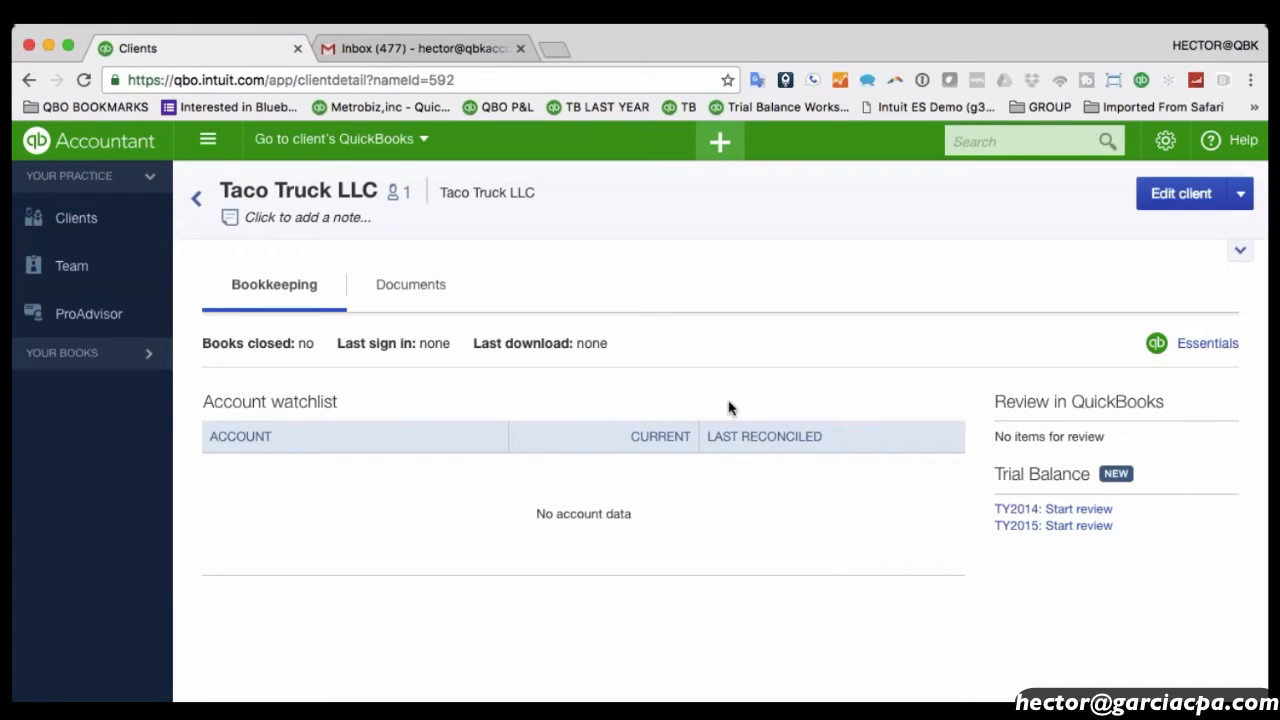
pyautogui.moveTo(532, 514); pyautogui.dragTo(644, 517)
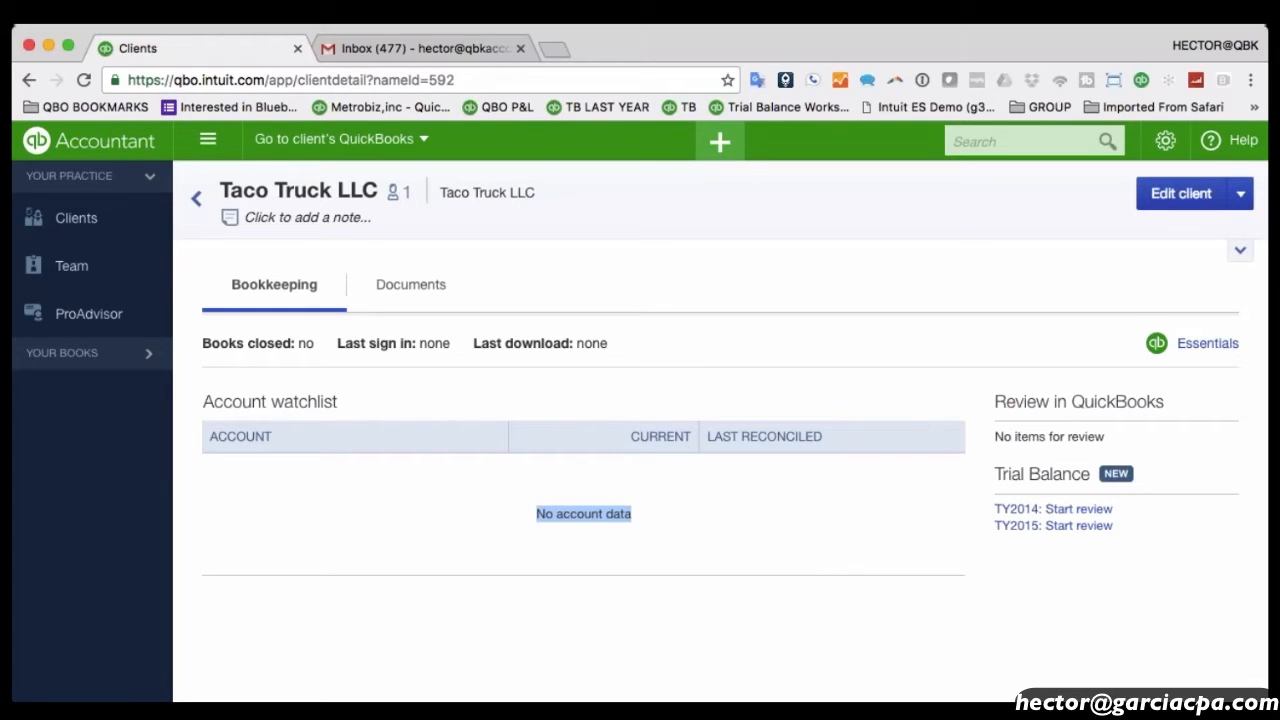
pyautogui.click(1120, 352)
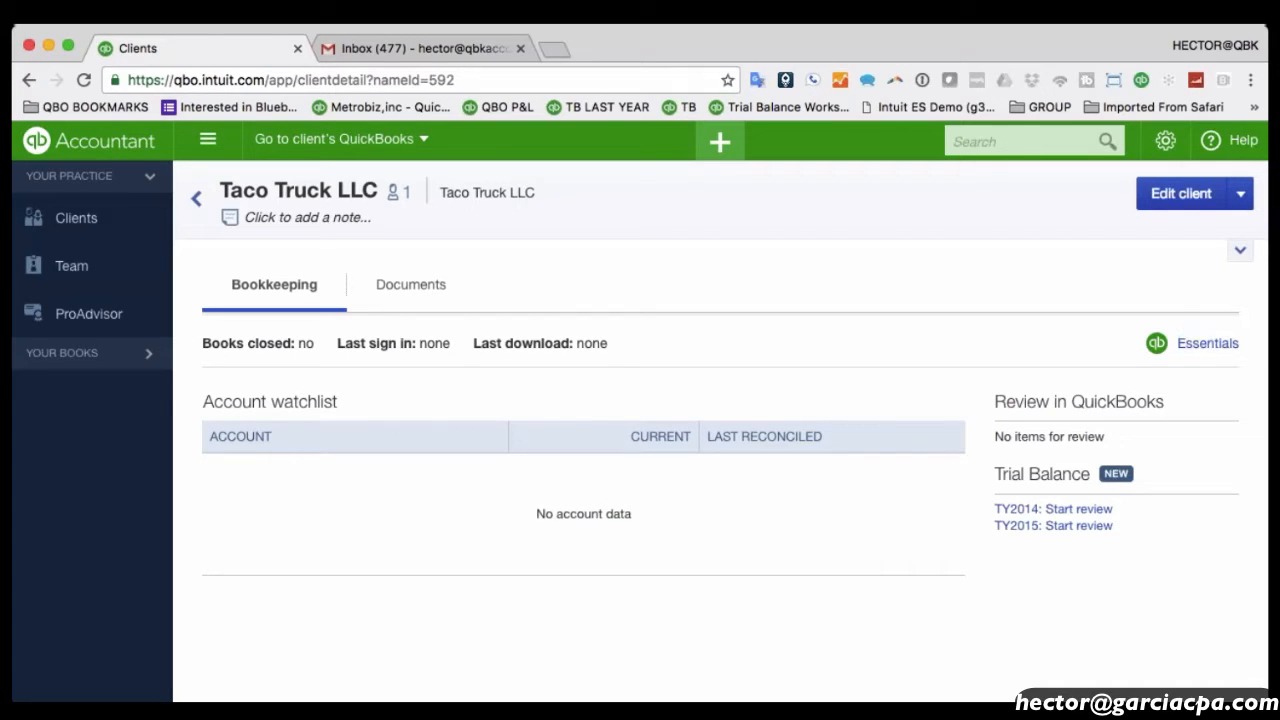
pyautogui.moveTo(1262, 352); pyautogui.dragTo(1221, 358)
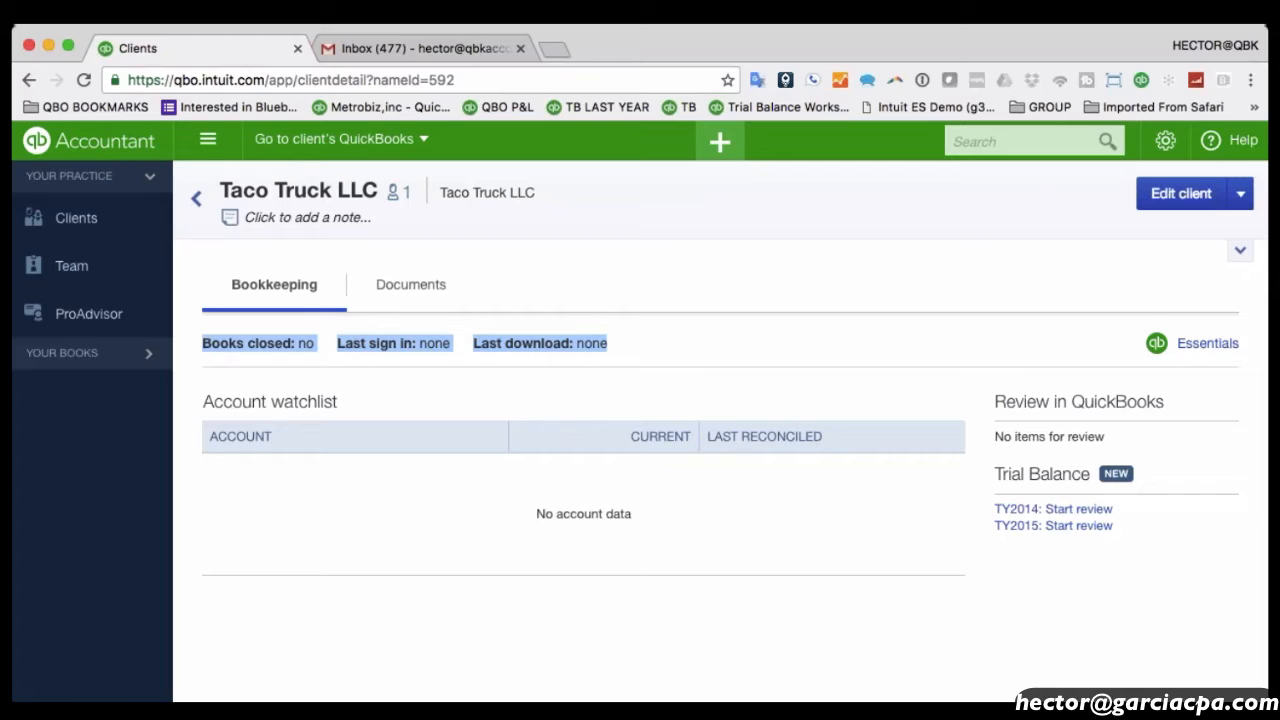
pyautogui.click(665, 342)
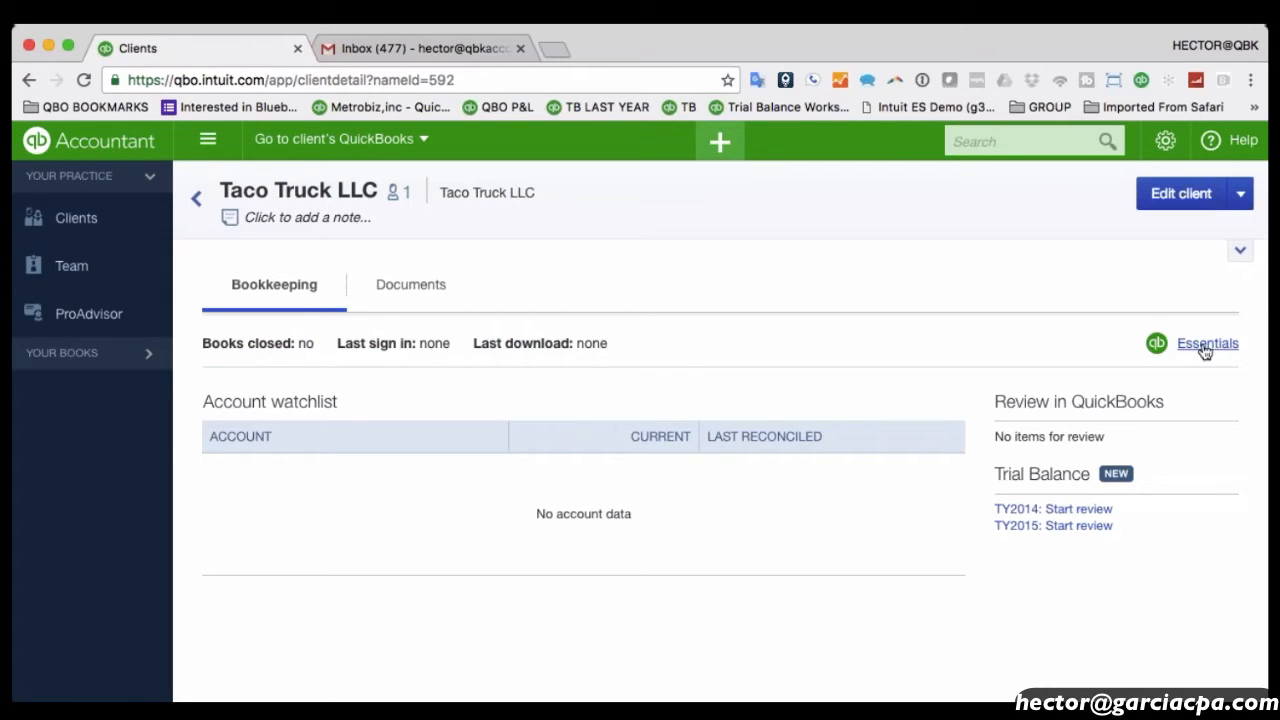
# Open Taco Truck LLC's own QuickBooks company from its Essentials badge and review the contact-info step.
pyautogui.click(1158, 345)
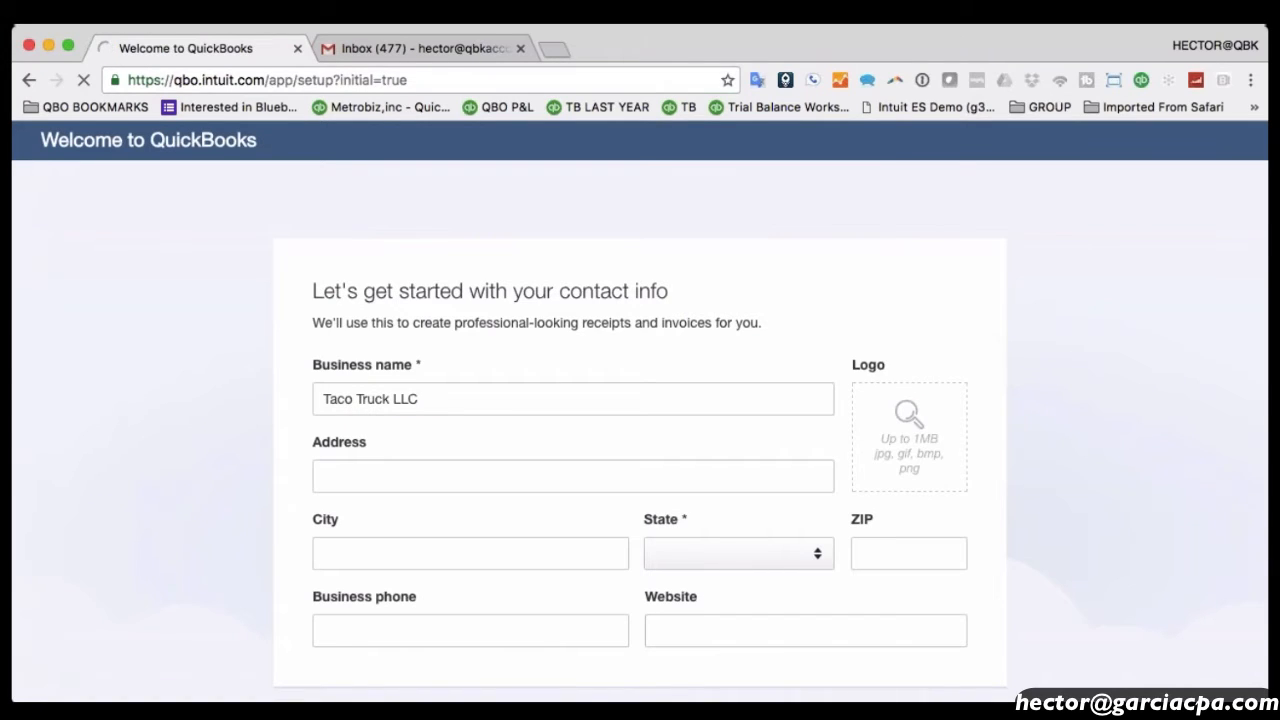
pyautogui.scroll(-3, 640, 458)
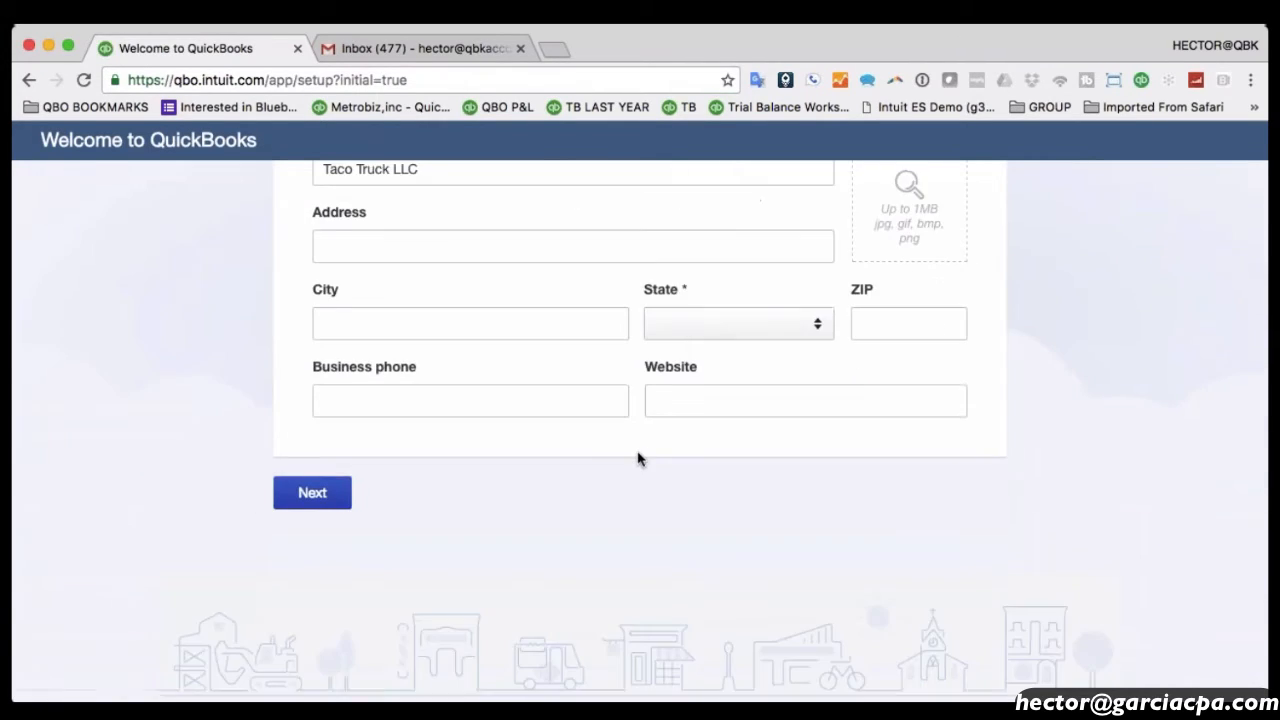
pyautogui.scroll(2, 640, 458)
pyautogui.scroll(-1, 640, 453)
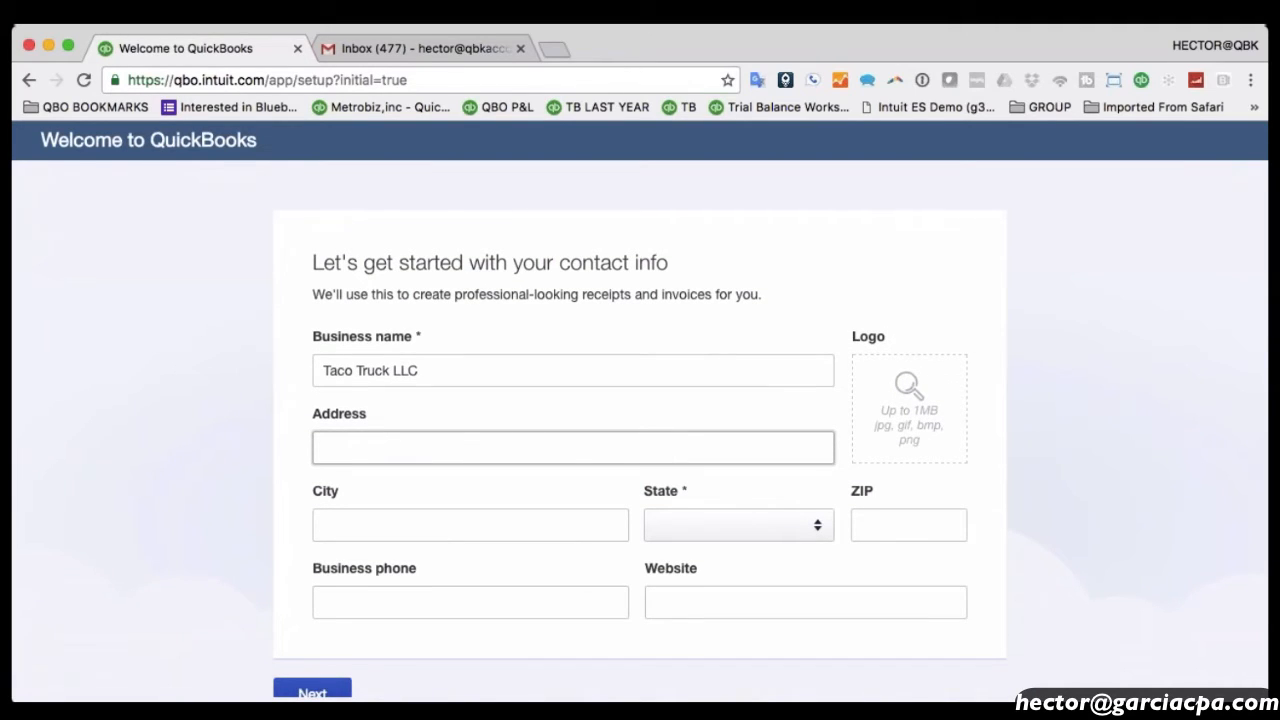
pyautogui.scroll(-1, 470, 447)
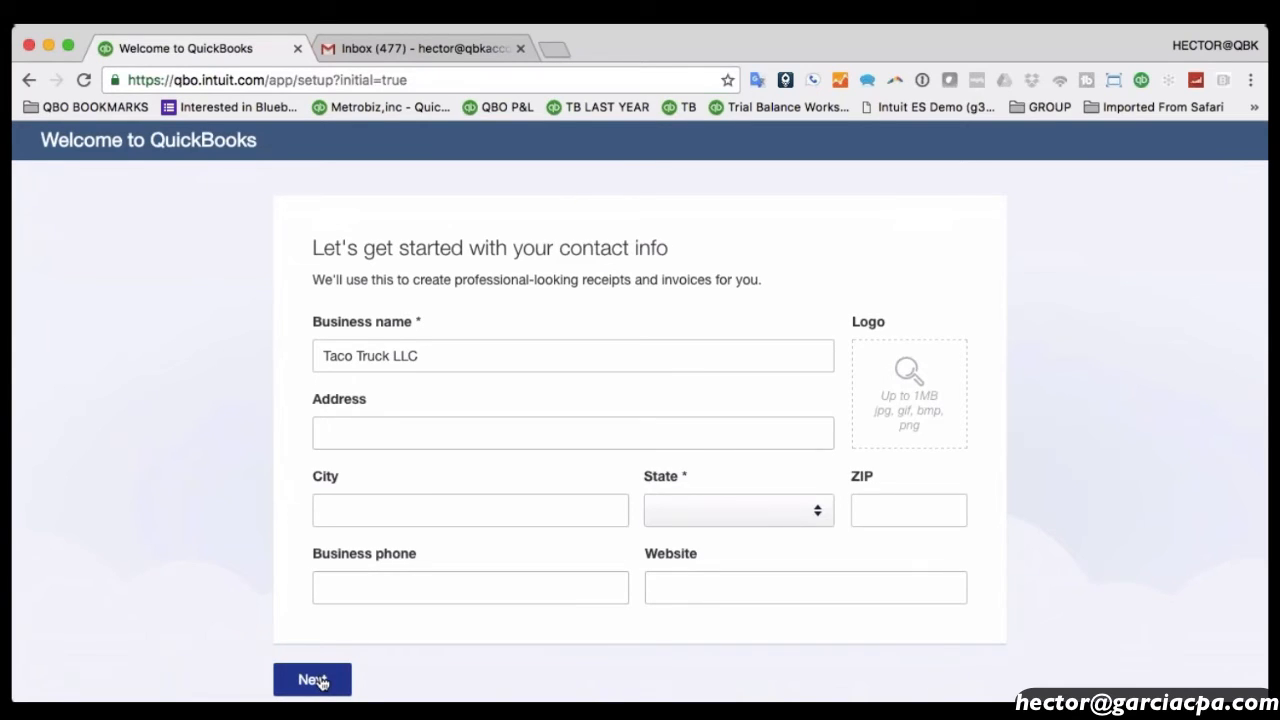
# Set the business state to FL and submit the contact info step.
pyautogui.click(322, 683)
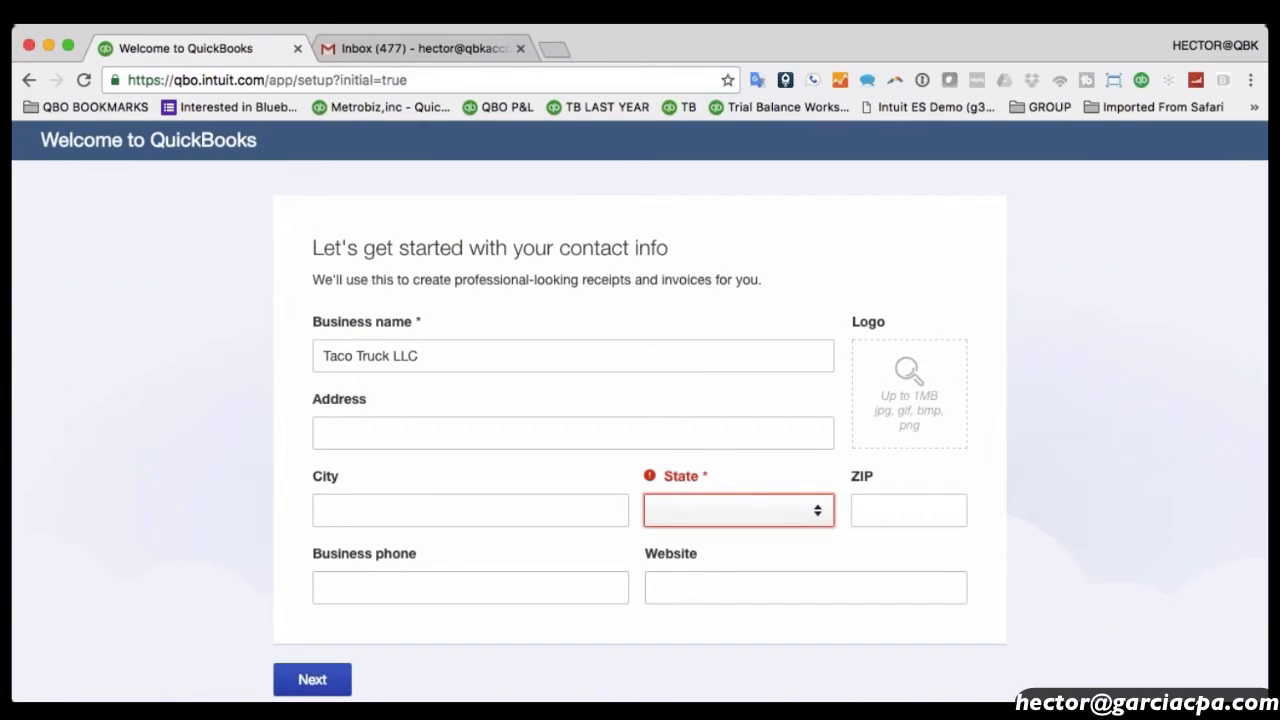
pyautogui.press('f')
pyautogui.click(301, 687)
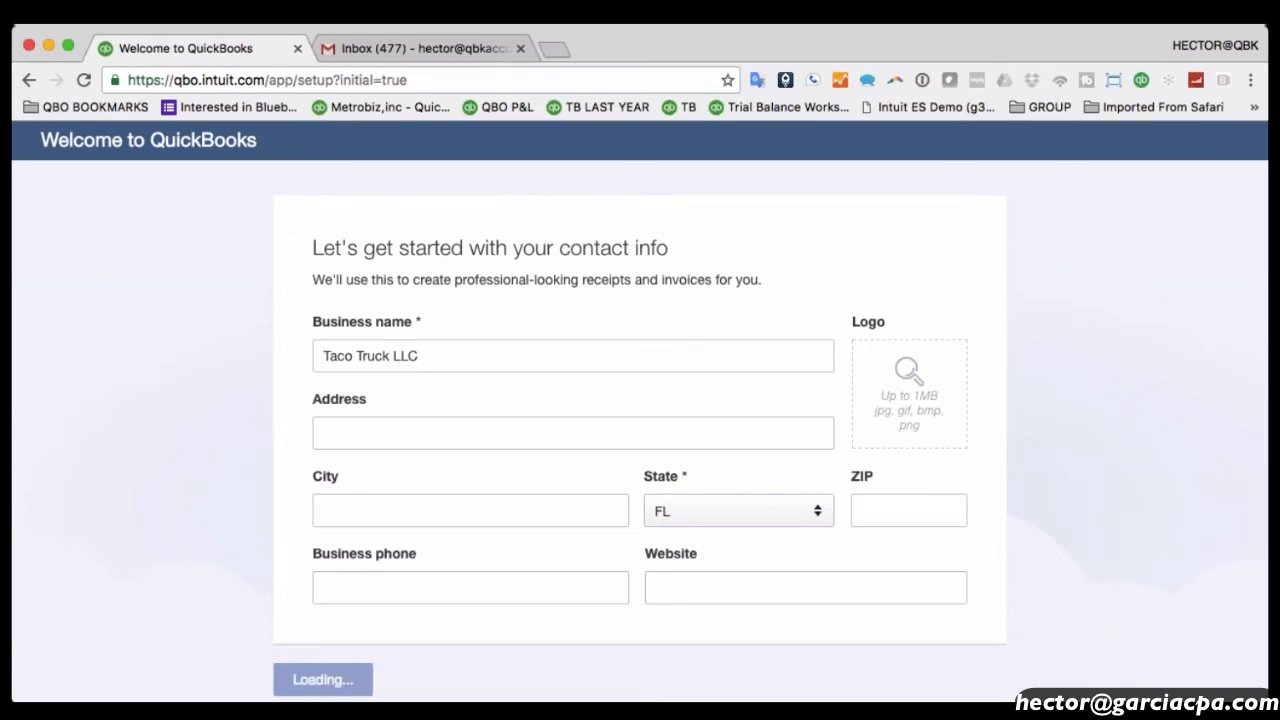
pyautogui.click(493, 394)
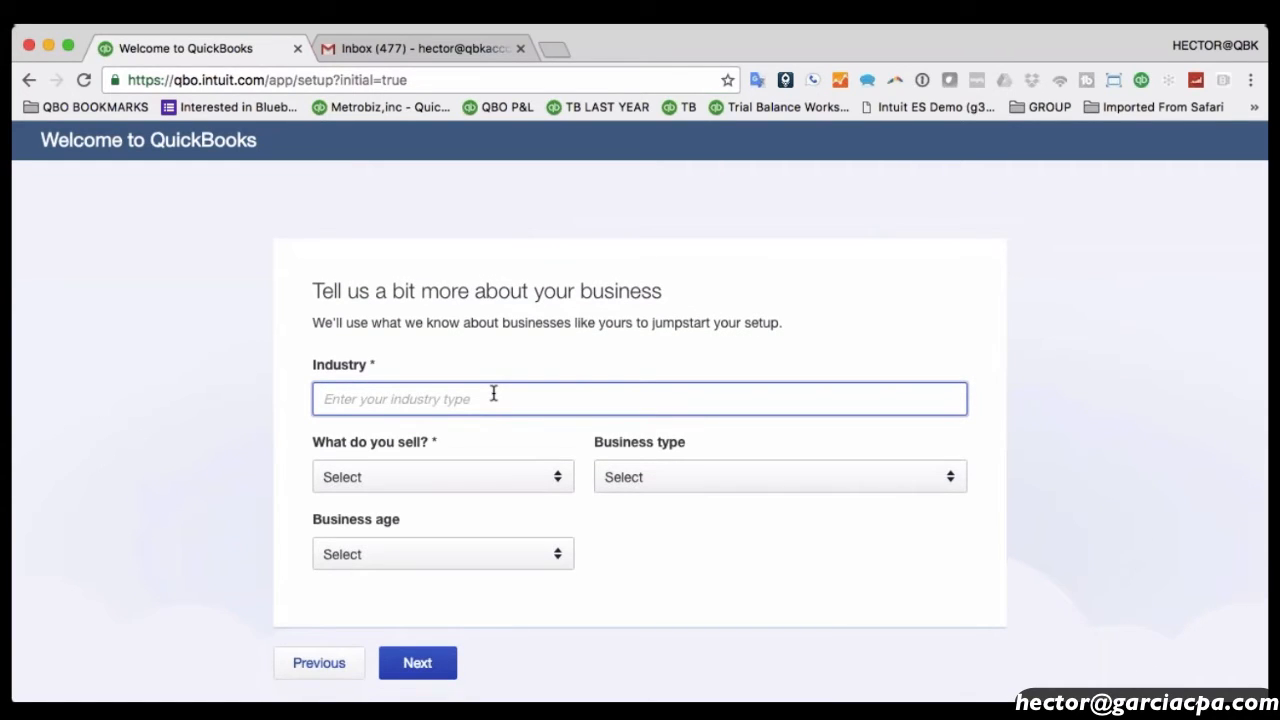
# Search 'food' and set the industry to Mobile Food Services.
pyautogui.write('food')
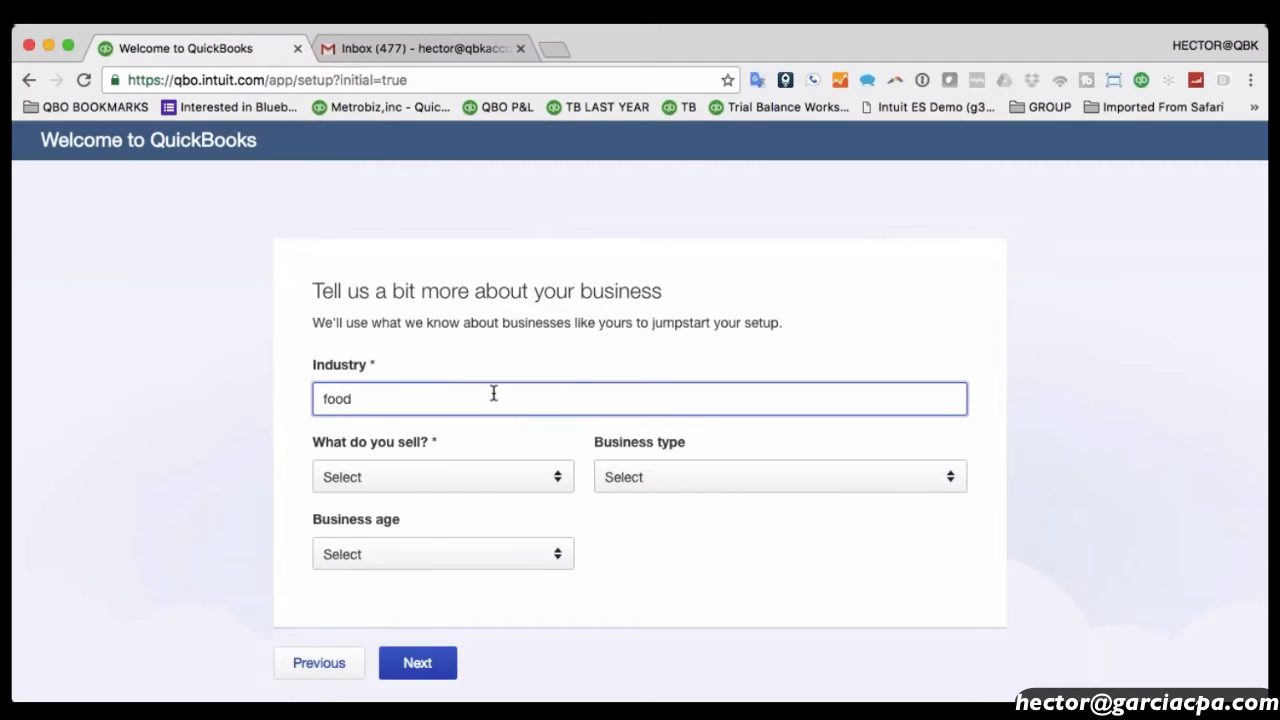
pyautogui.click(428, 466)
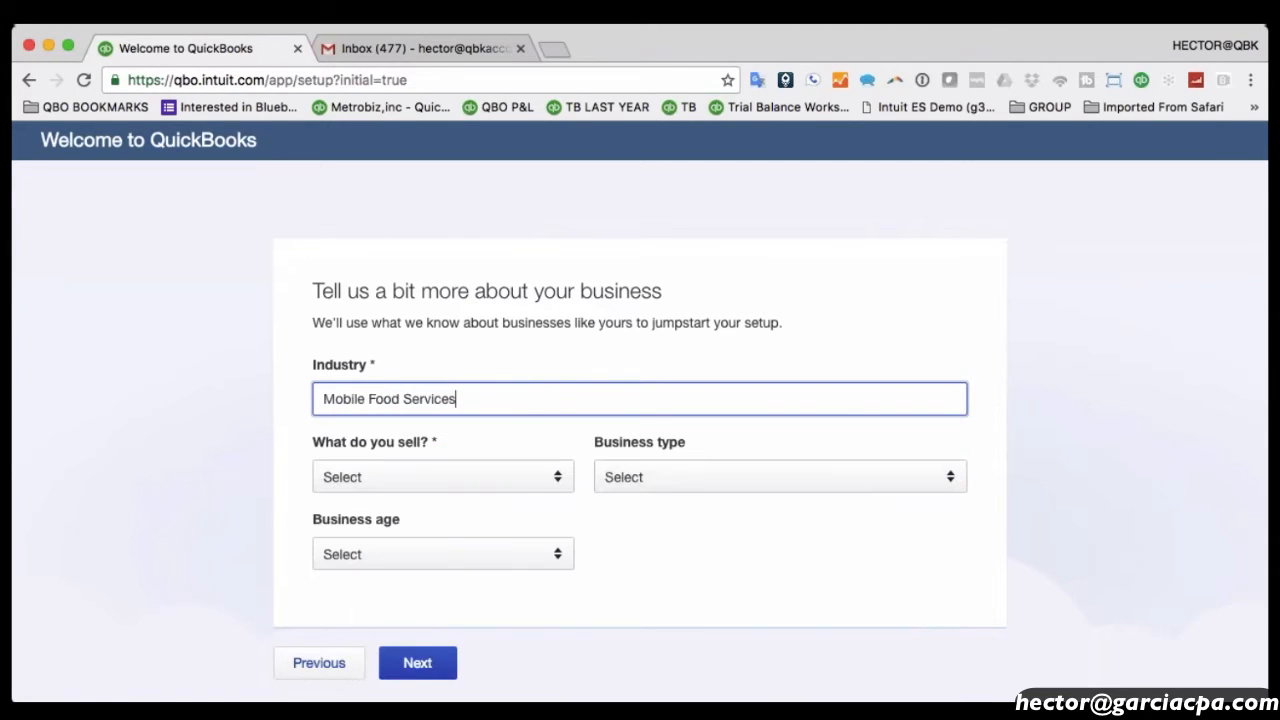
pyautogui.moveTo(501, 400); pyautogui.dragTo(233, 396)
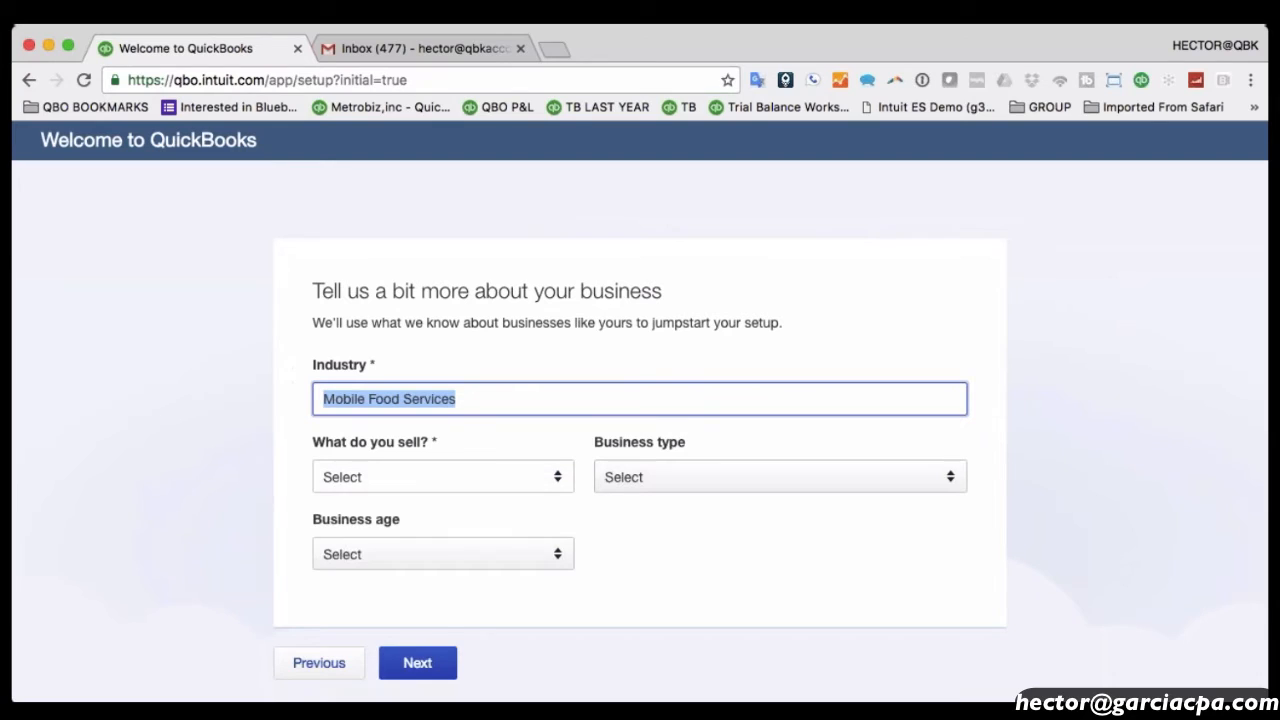
# Set Products and services, Partnership, Less than 1 year, then continue past the record-keeping question.
pyautogui.click(403, 479)
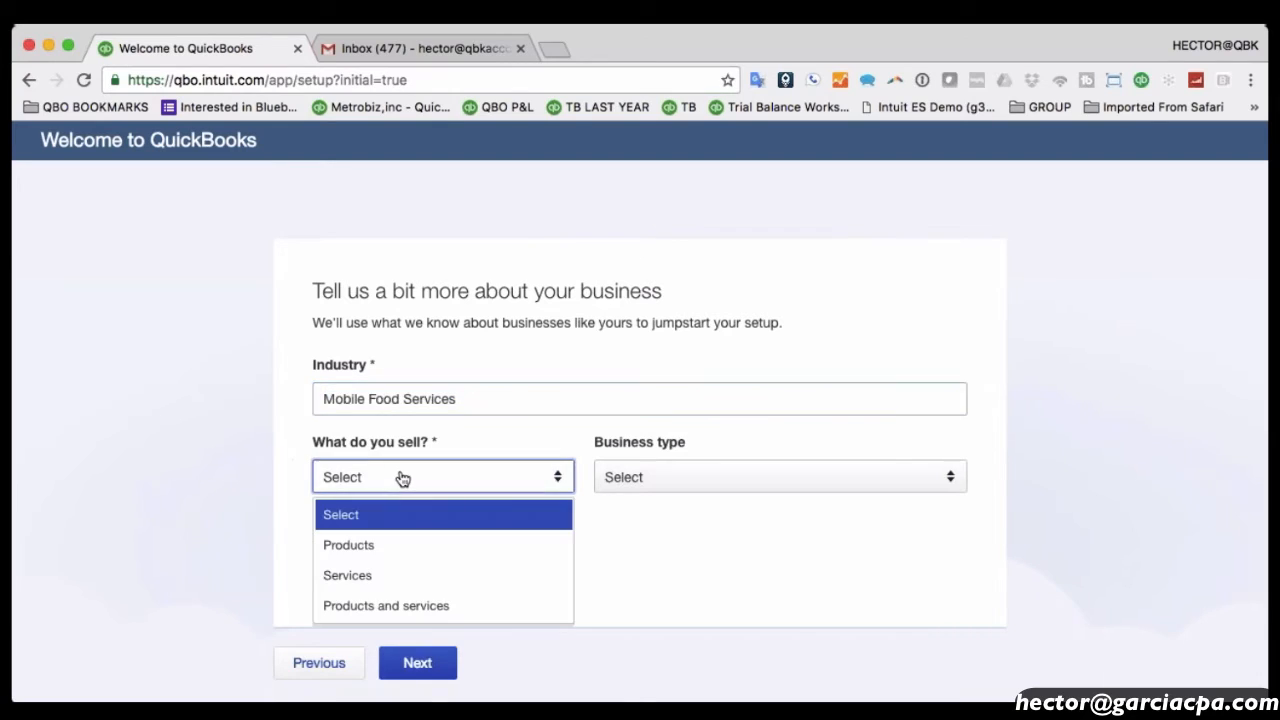
pyautogui.click(400, 607)
pyautogui.click(736, 478)
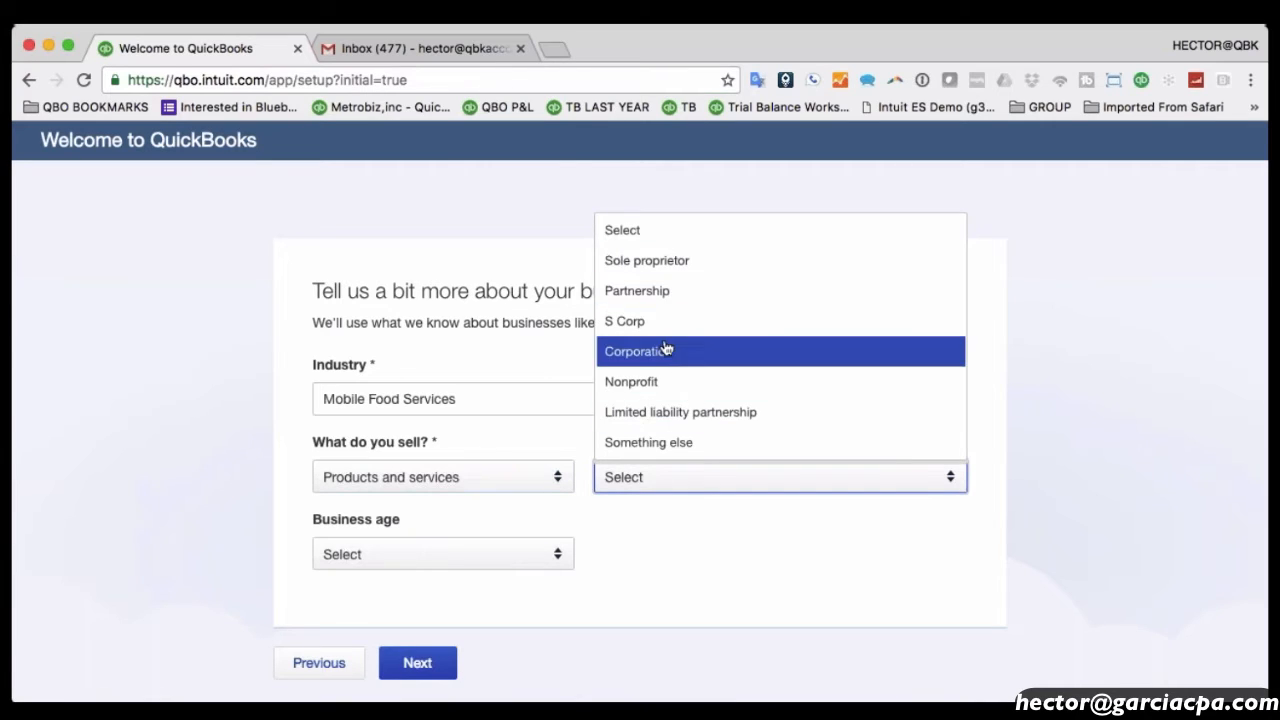
pyautogui.click(643, 291)
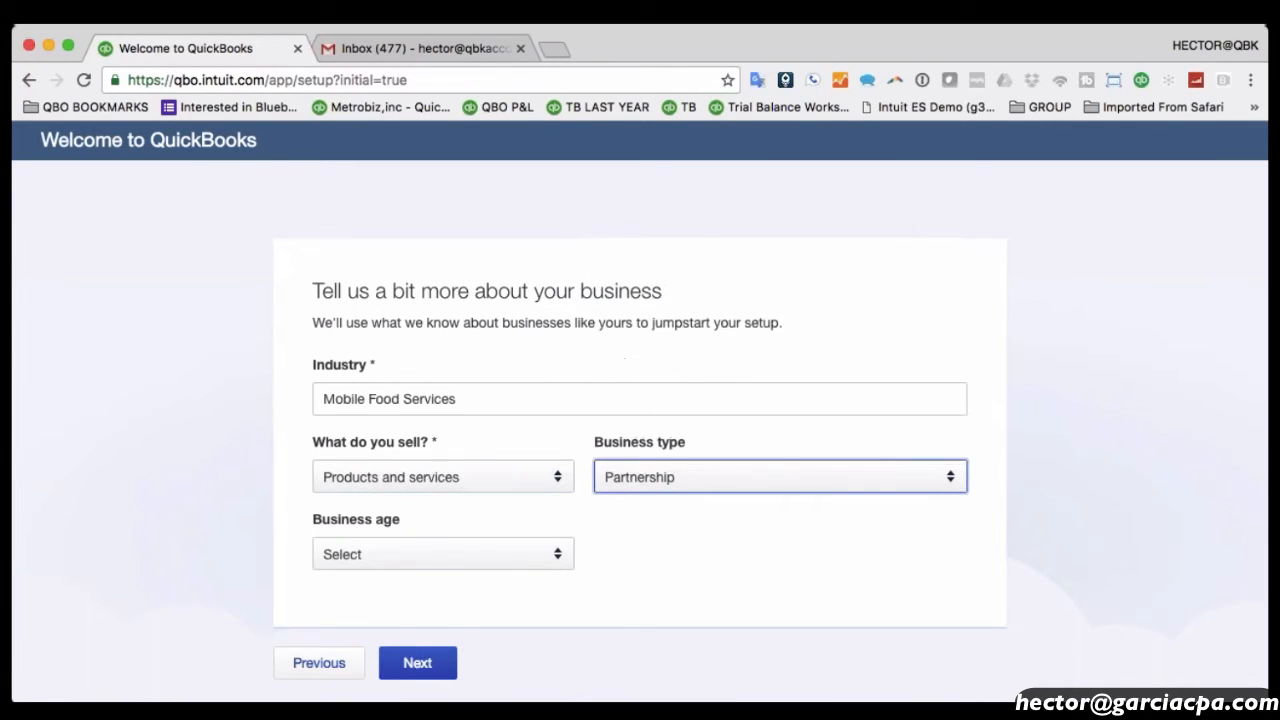
pyautogui.click(374, 558)
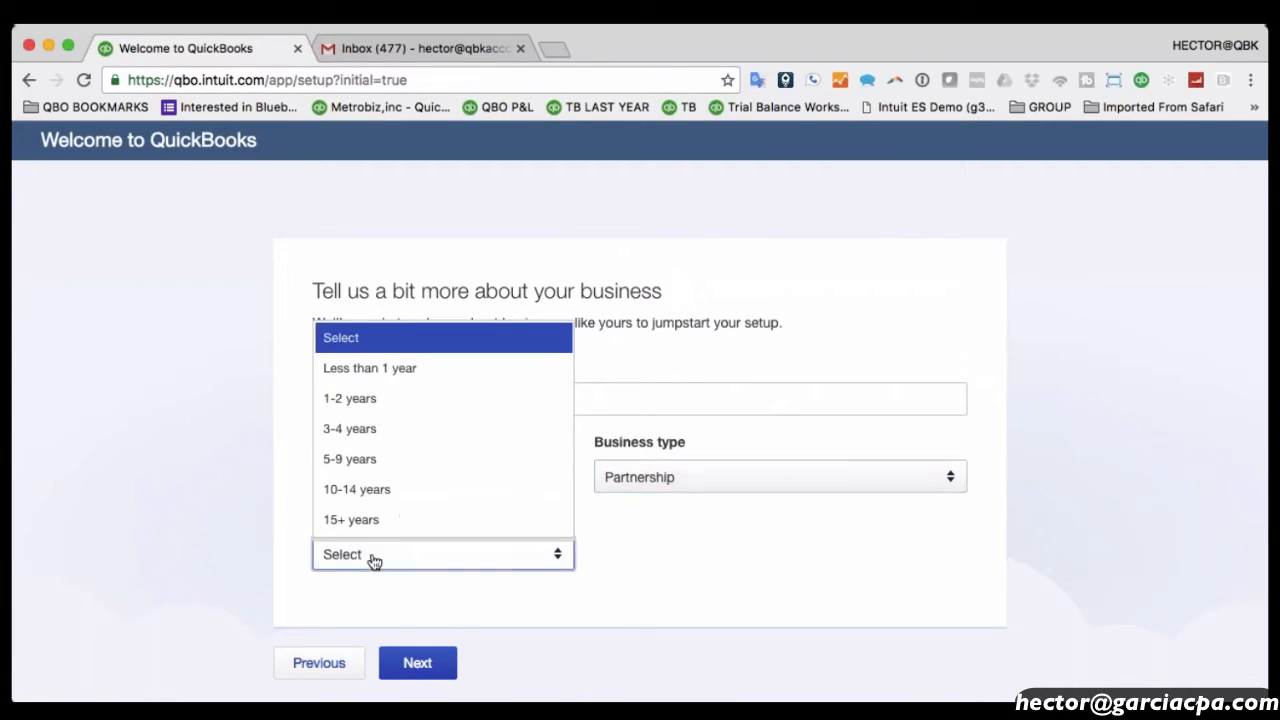
pyautogui.click(366, 372)
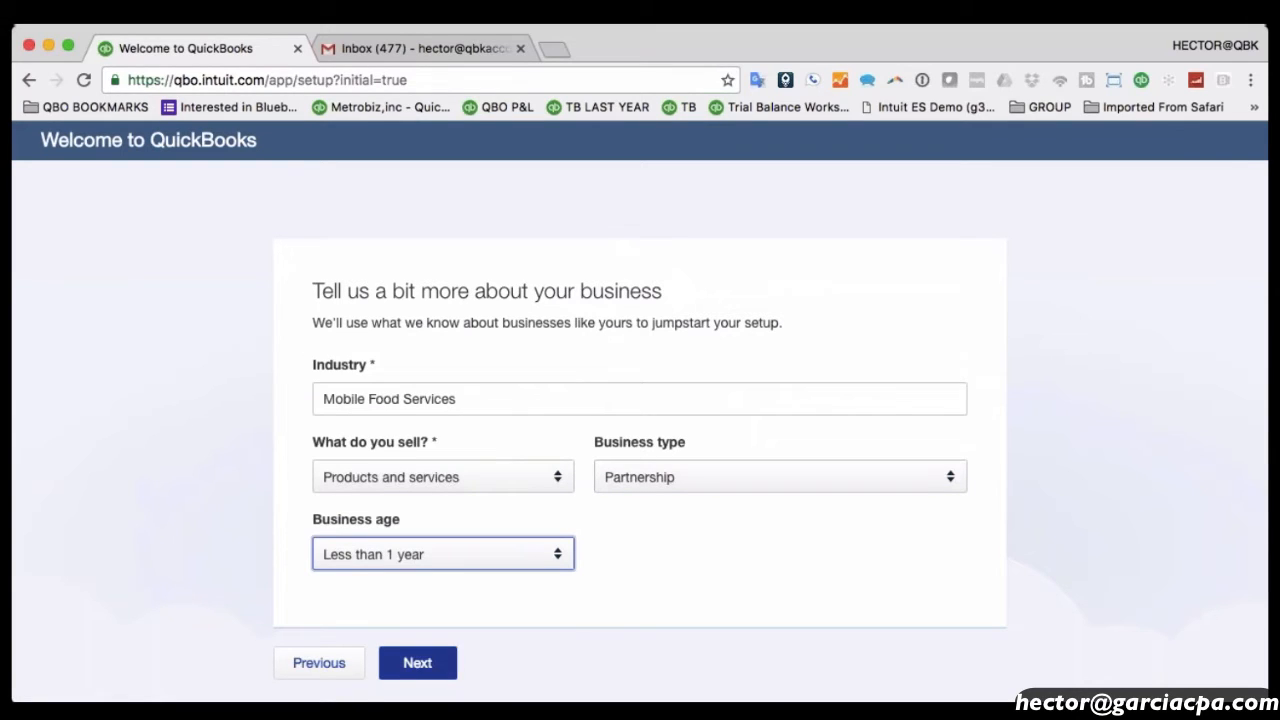
pyautogui.click(430, 663)
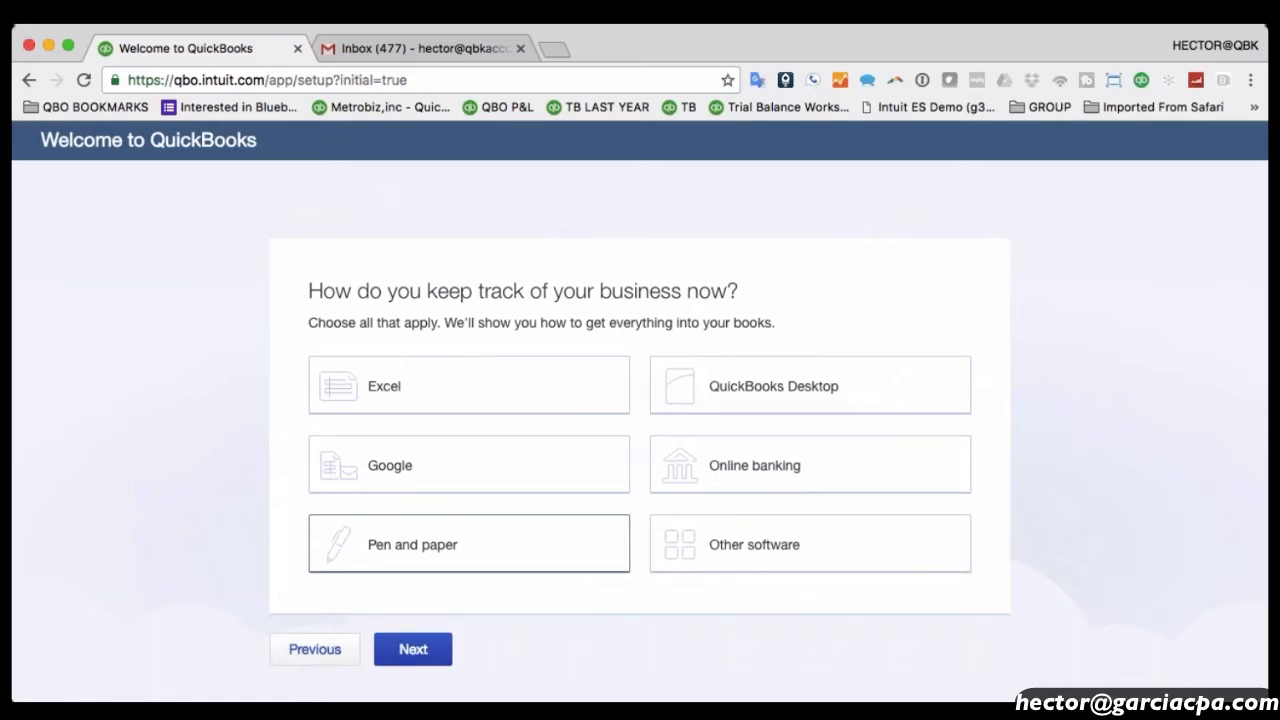
pyautogui.click(413, 649)
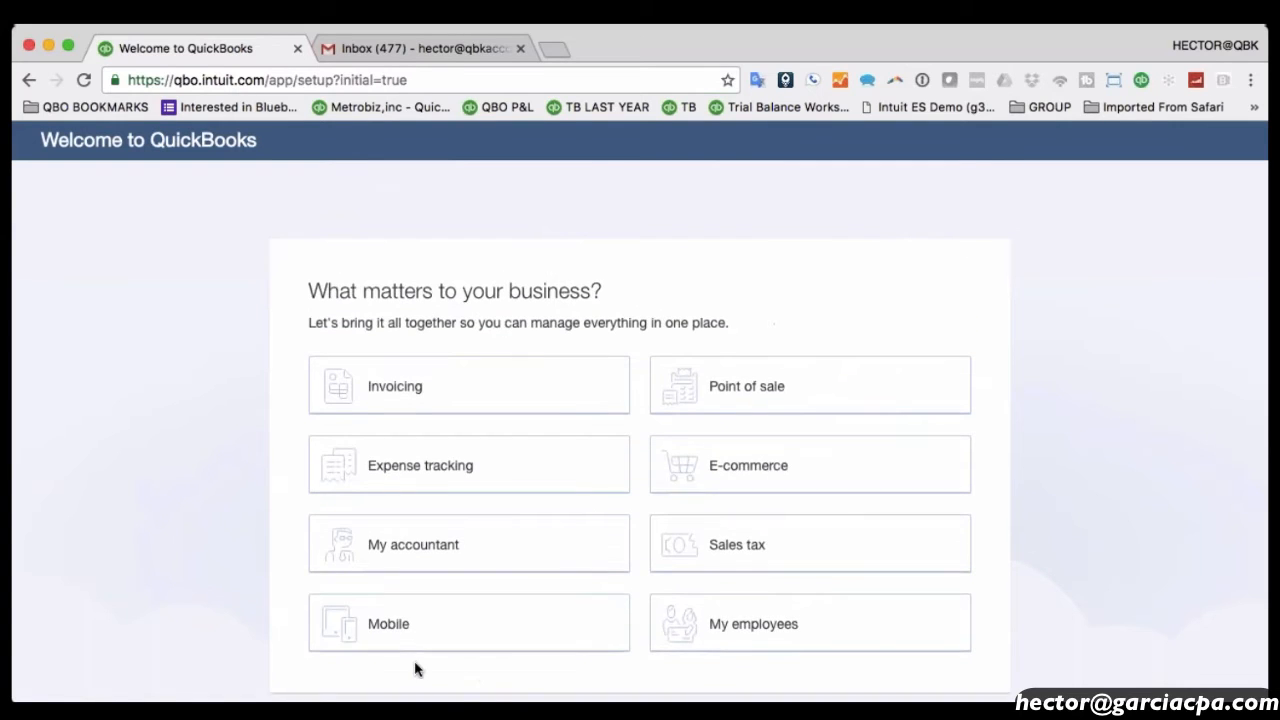
# Skip the business priorities question and enter Taco Truck LLC's new QuickBooks dashboard.
pyautogui.scroll(-3, 420, 663)
pyautogui.click(420, 523)
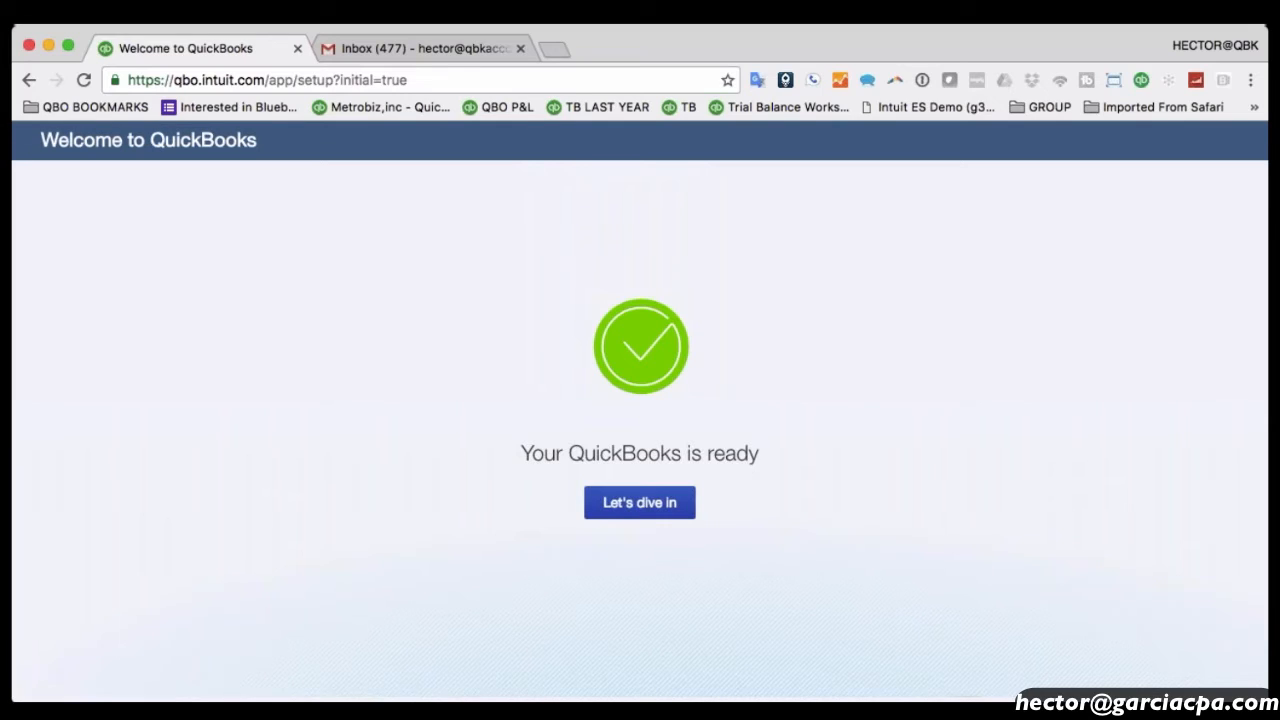
pyautogui.click(645, 504)
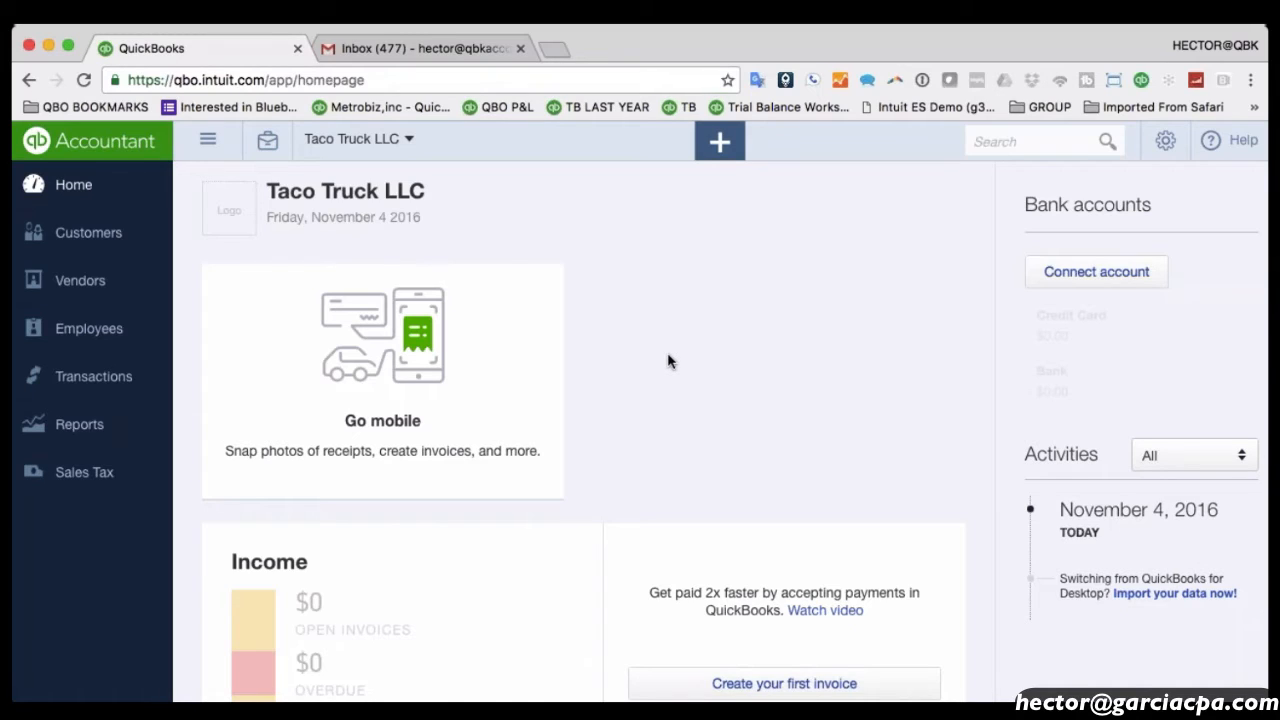
# Go to Manage Users via the gear menu and start adding a new user, dismissing the pop-up notice.
pyautogui.click(1162, 145)
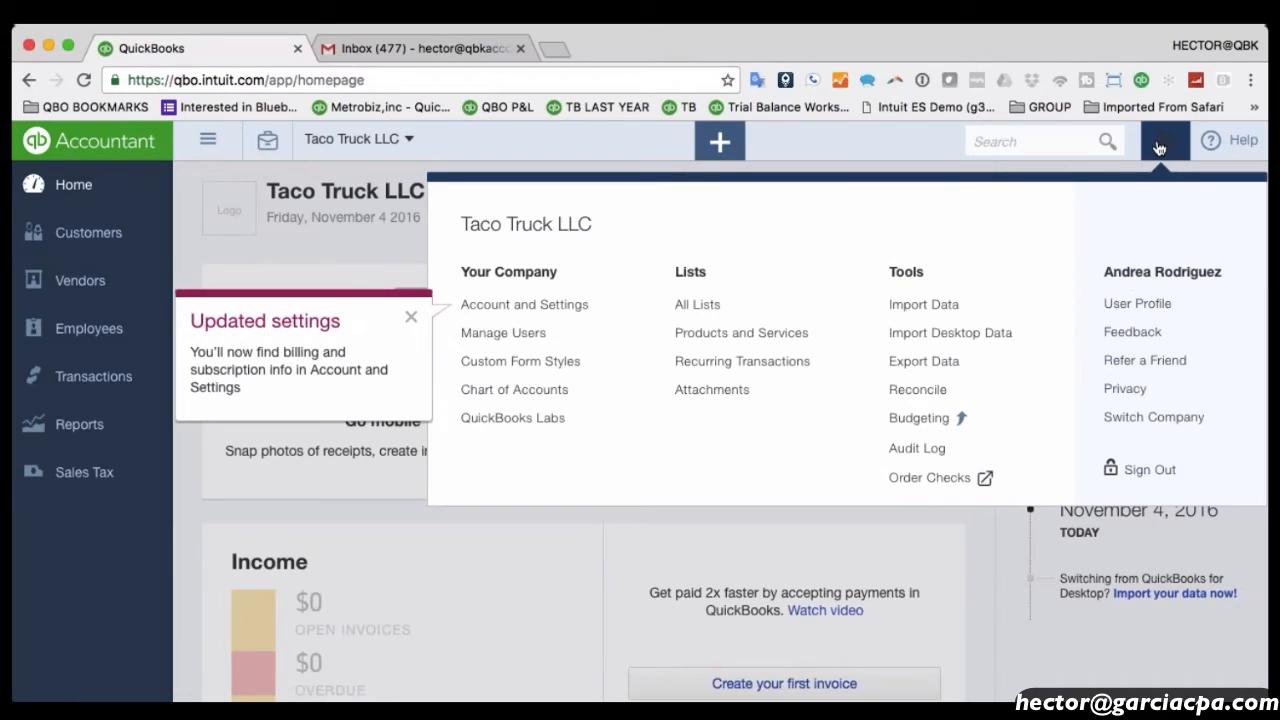
pyautogui.click(521, 342)
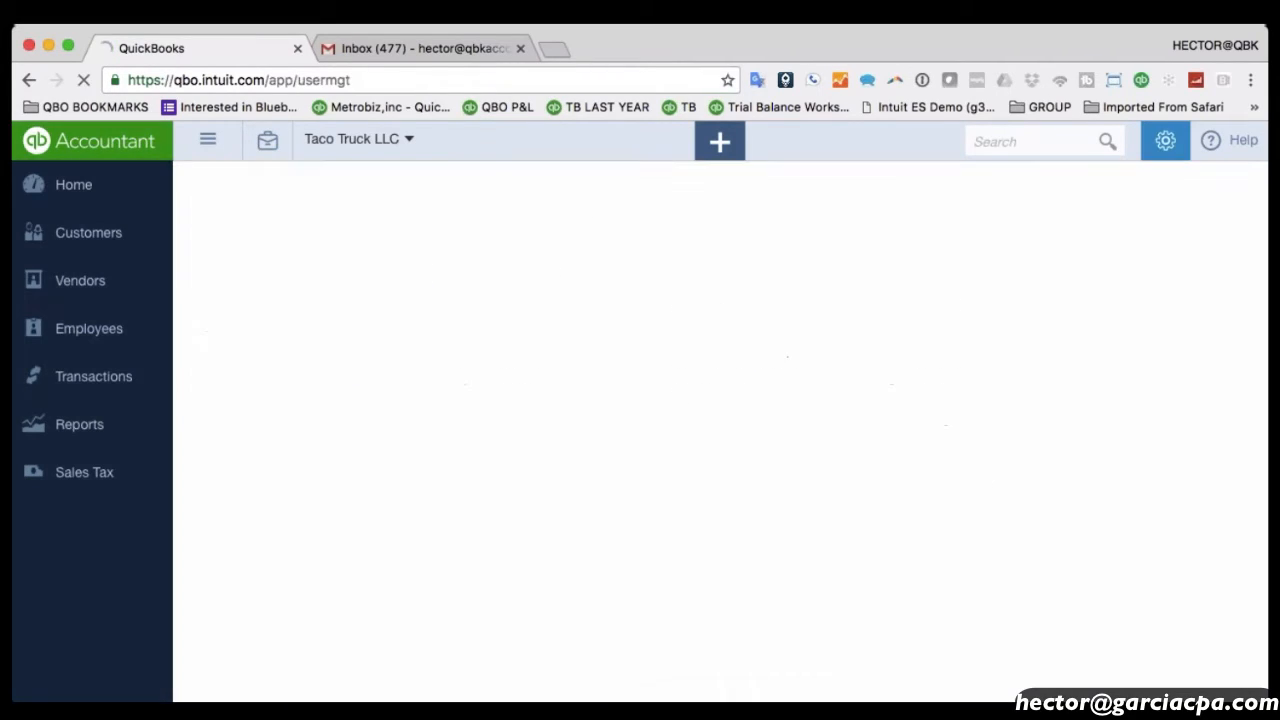
pyautogui.click(1168, 142)
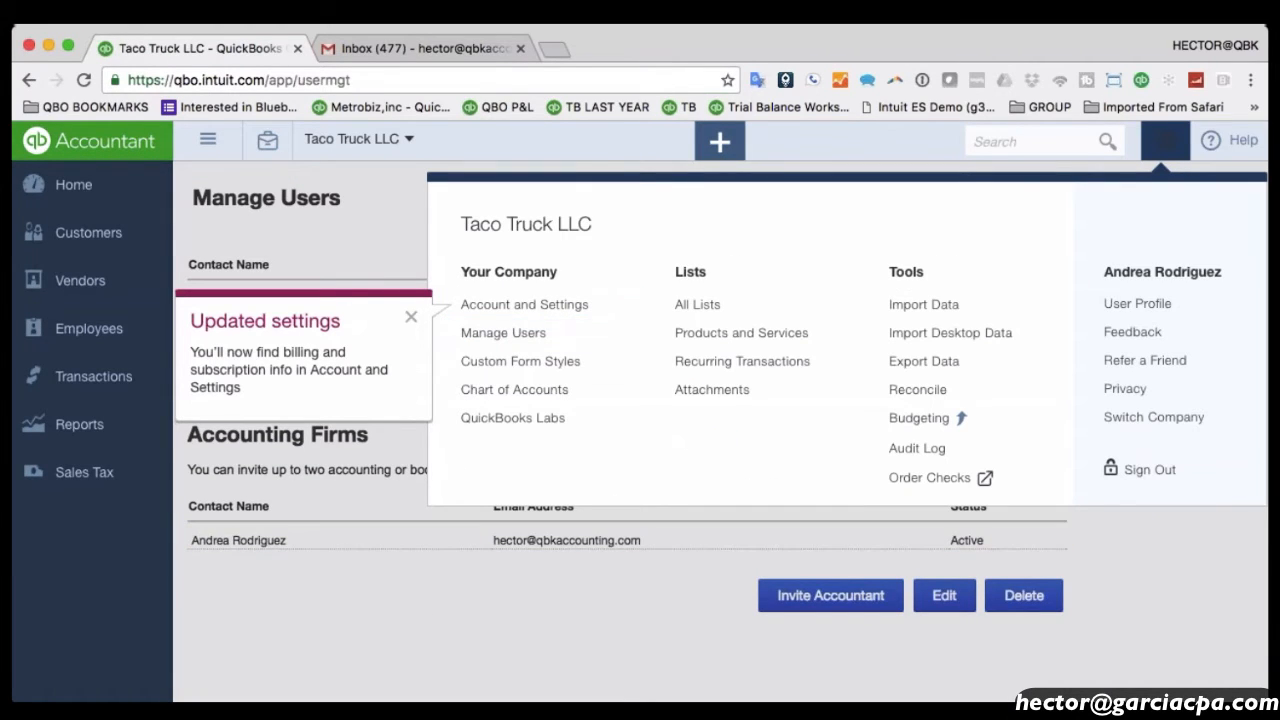
pyautogui.click(1166, 141)
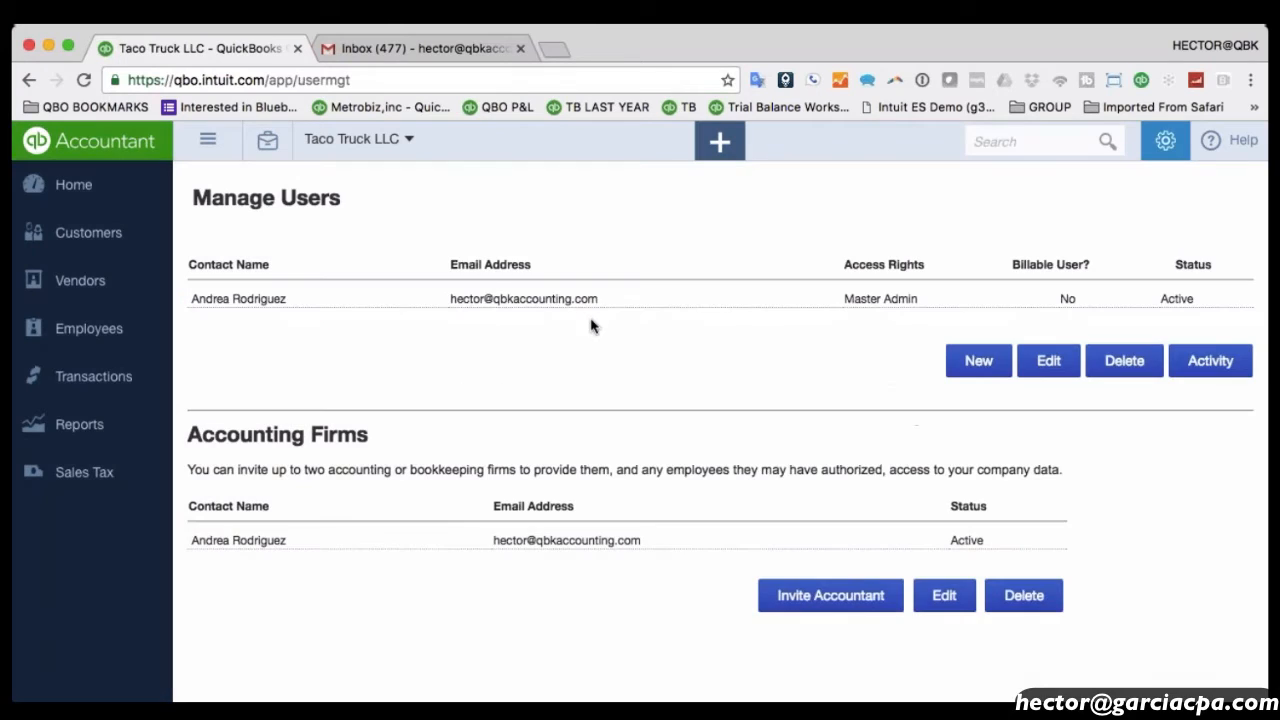
pyautogui.click(985, 370)
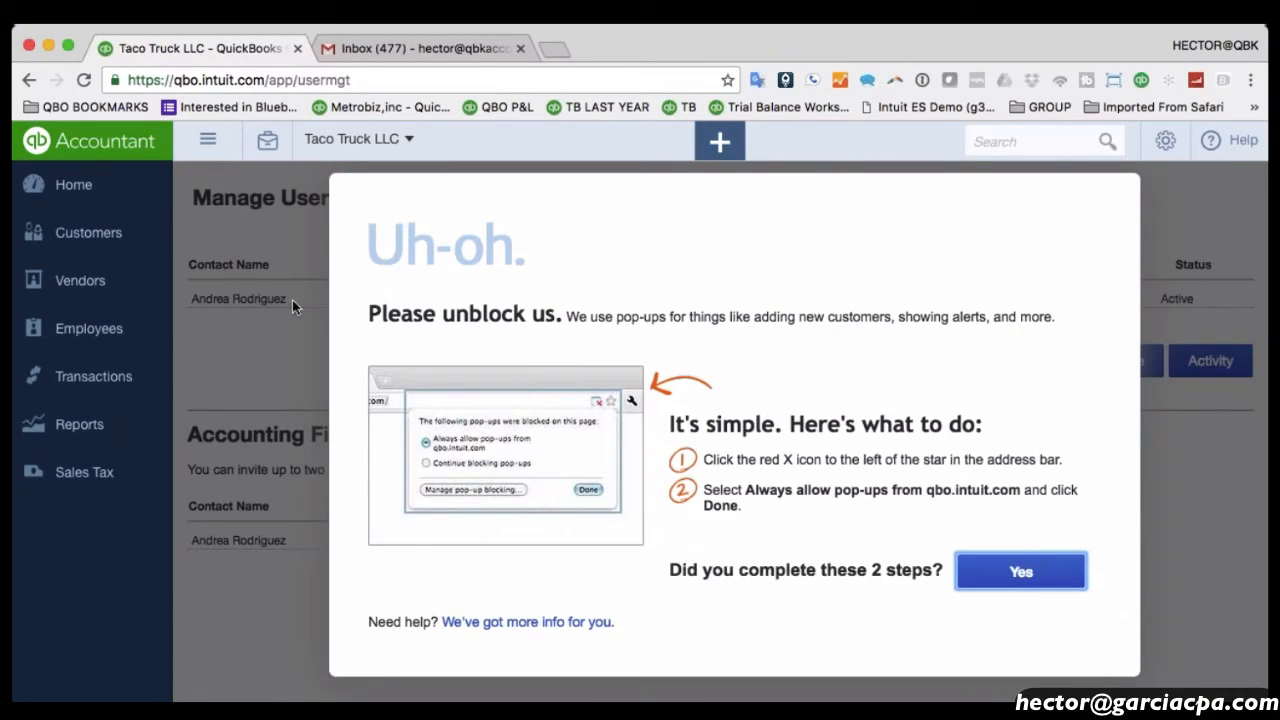
pyautogui.click(30, 80)
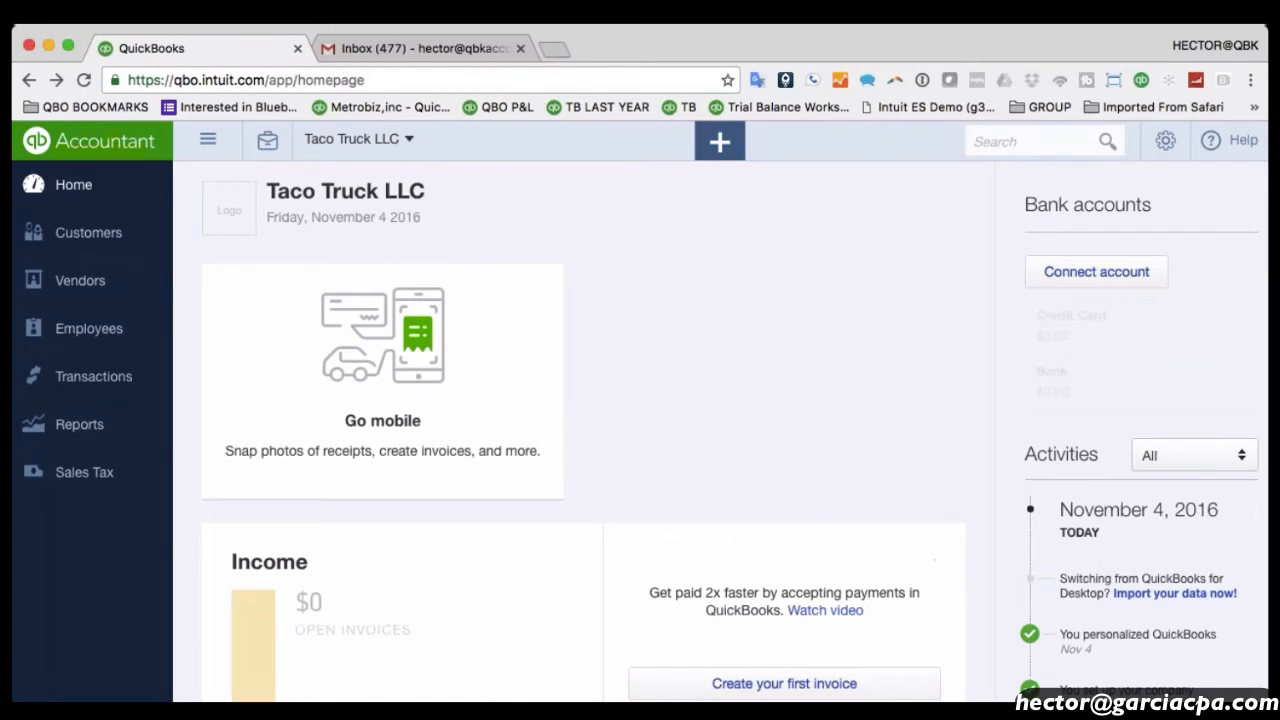
# Return to Manage Users and review the Master Admin's access and the accounting firm's email.
pyautogui.click(1165, 141)
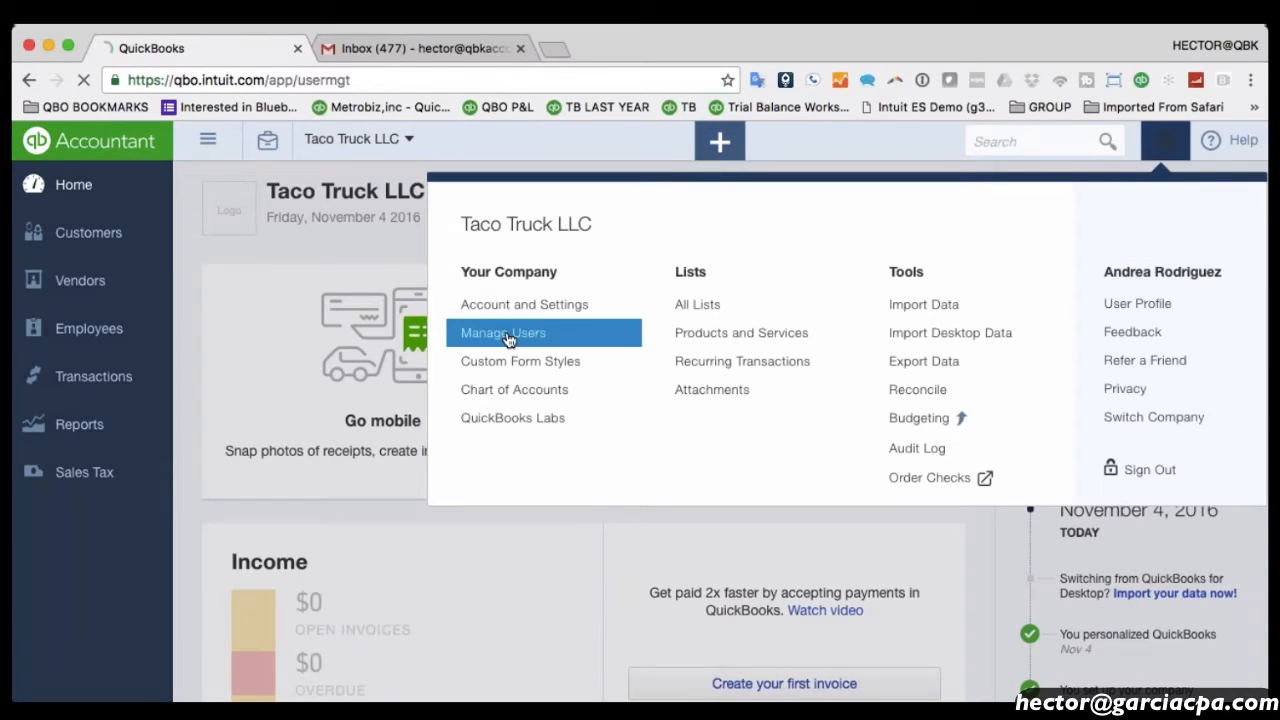
pyautogui.click(508, 340)
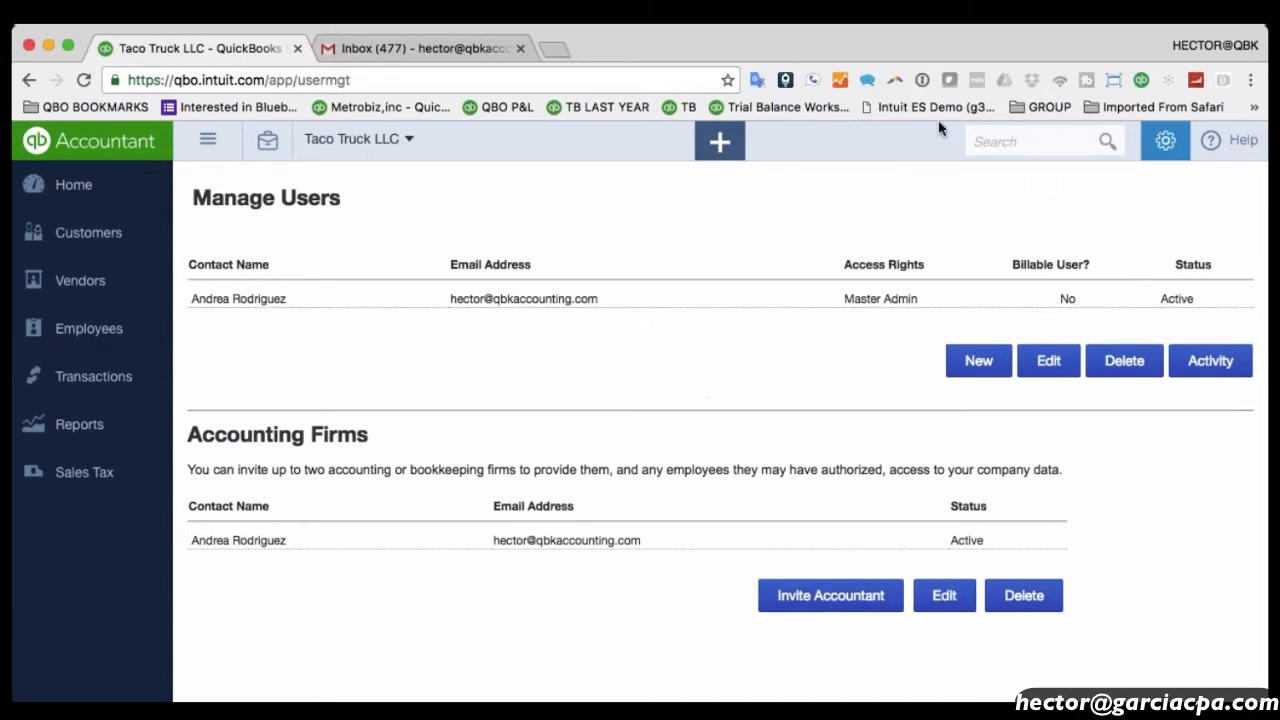
pyautogui.click(705, 80)
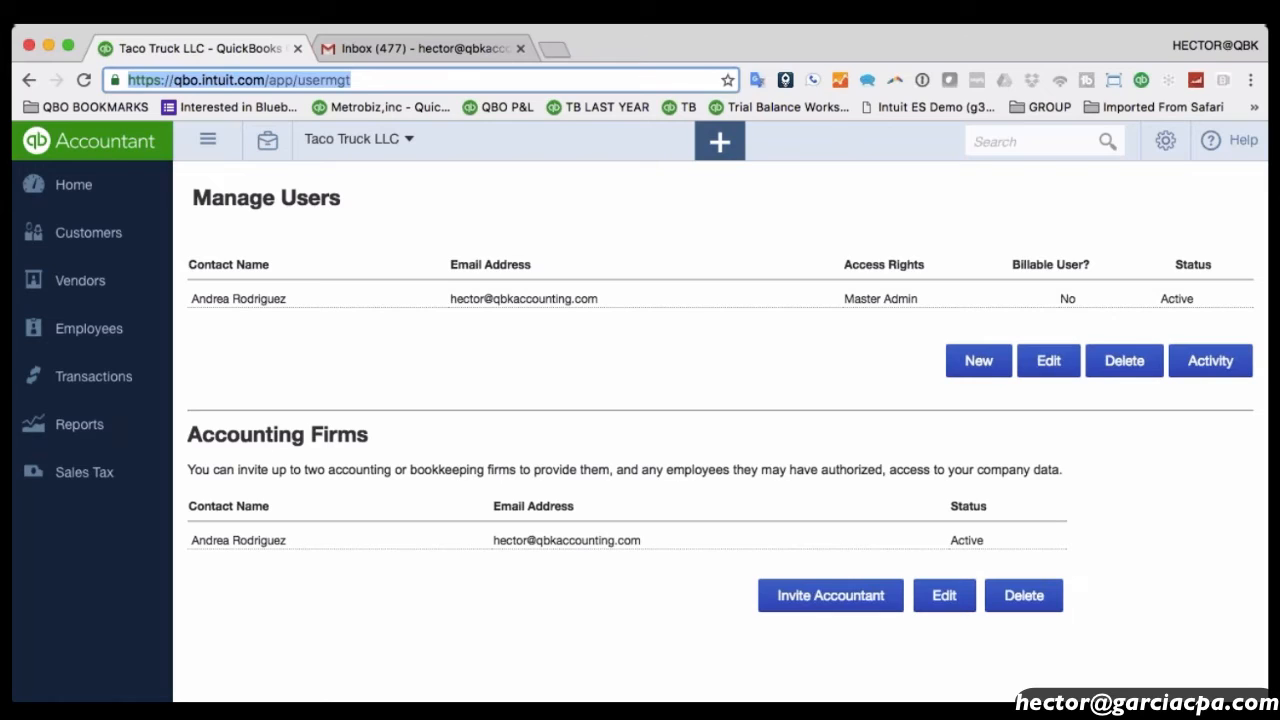
pyautogui.moveTo(841, 294); pyautogui.dragTo(937, 346)
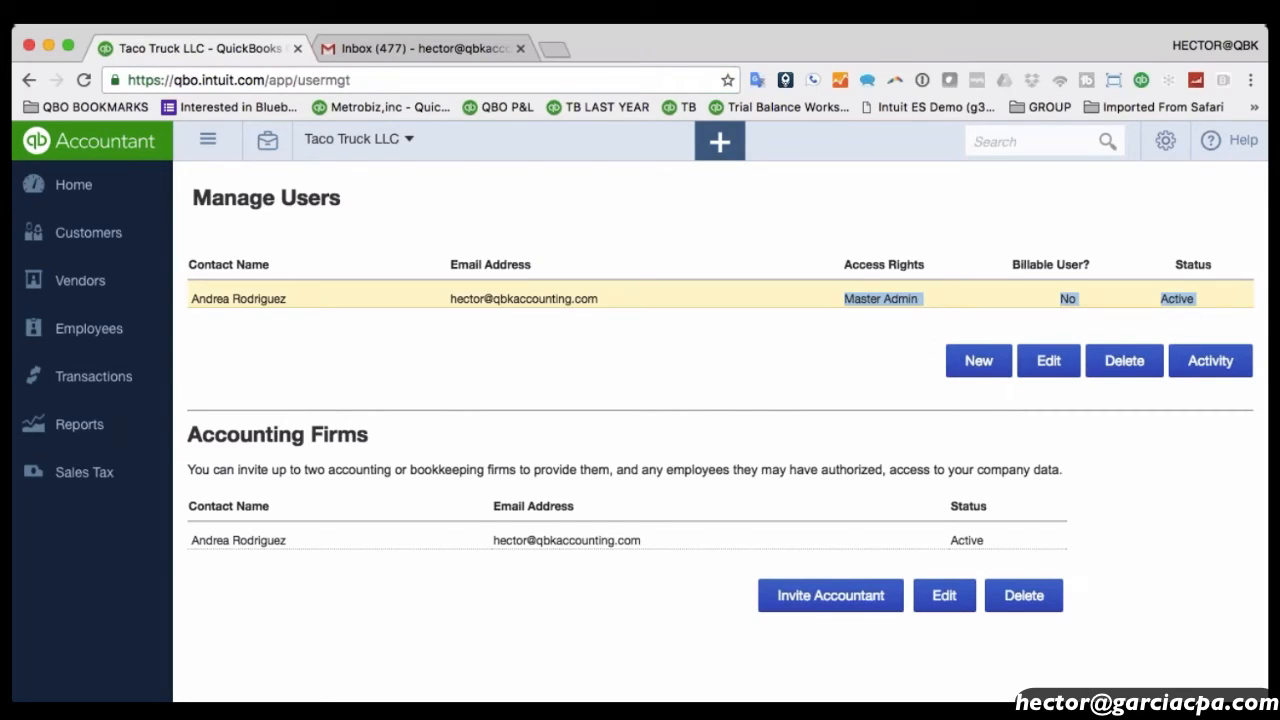
pyautogui.moveTo(549, 540); pyautogui.dragTo(666, 540)
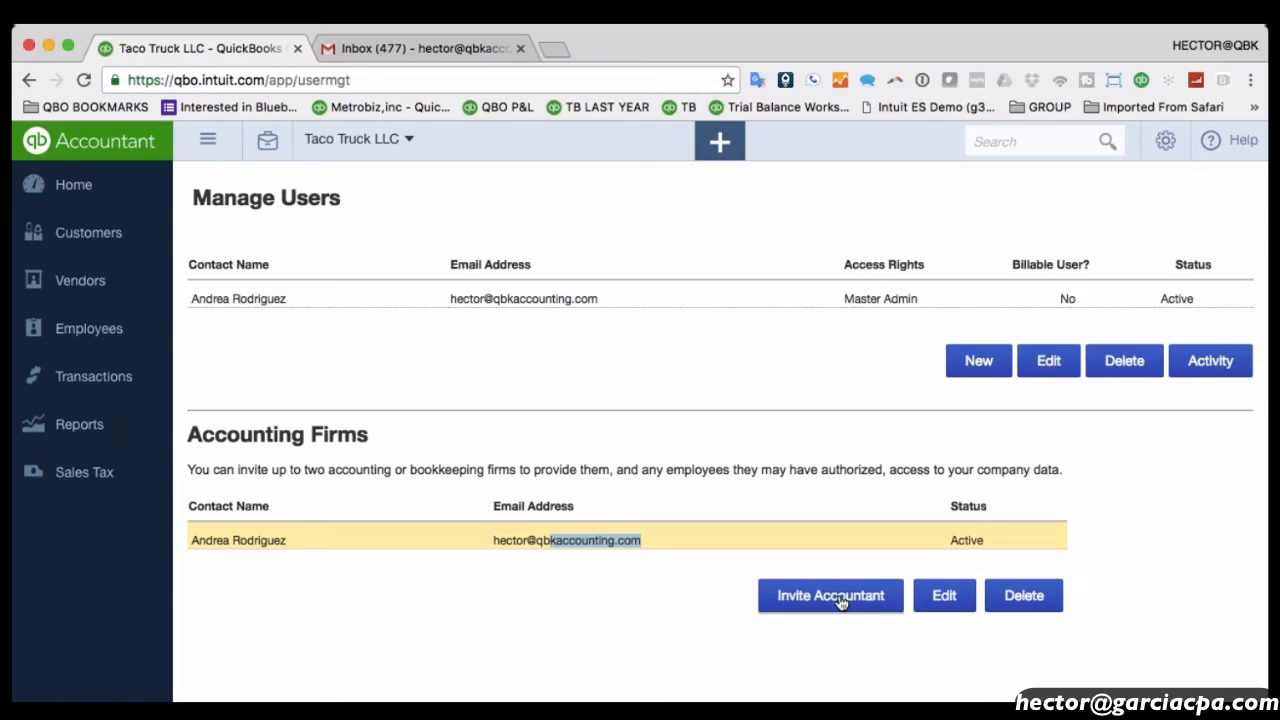
pyautogui.click(1166, 138)
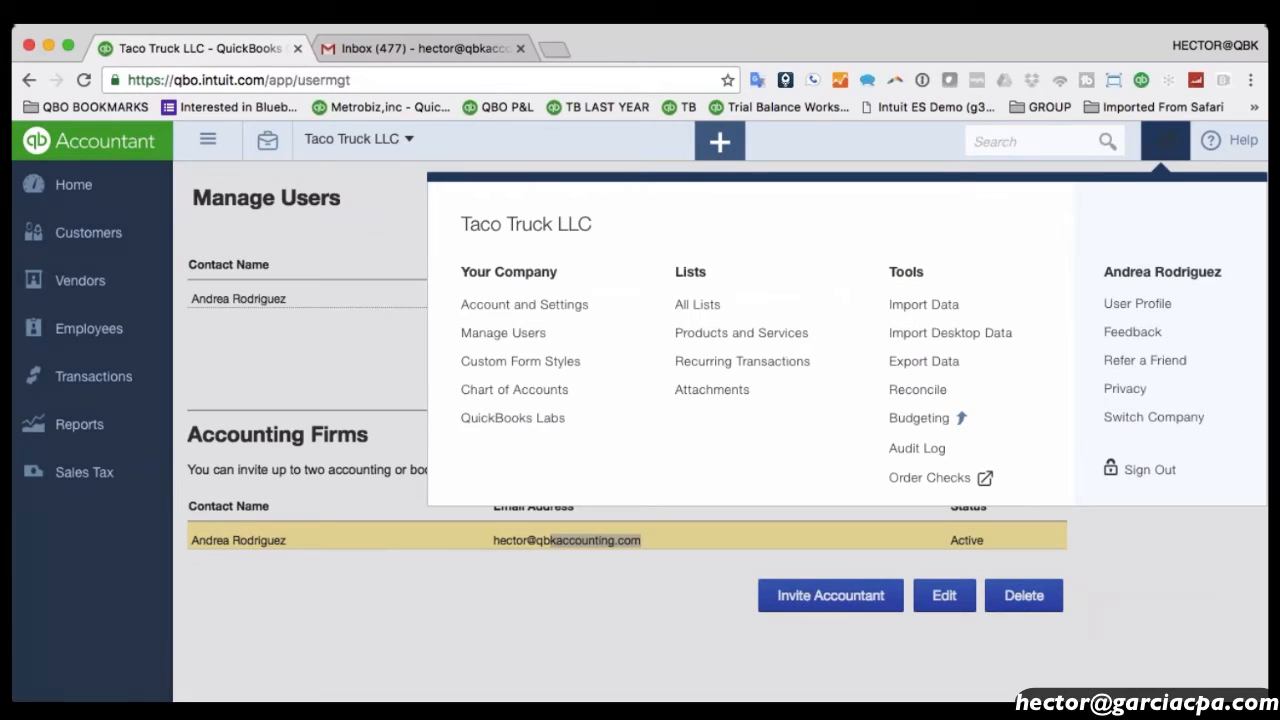
# Open Account and Settings and view Billing & Subscription showing the QuickBooks Essentials plan.
pyautogui.click(526, 310)
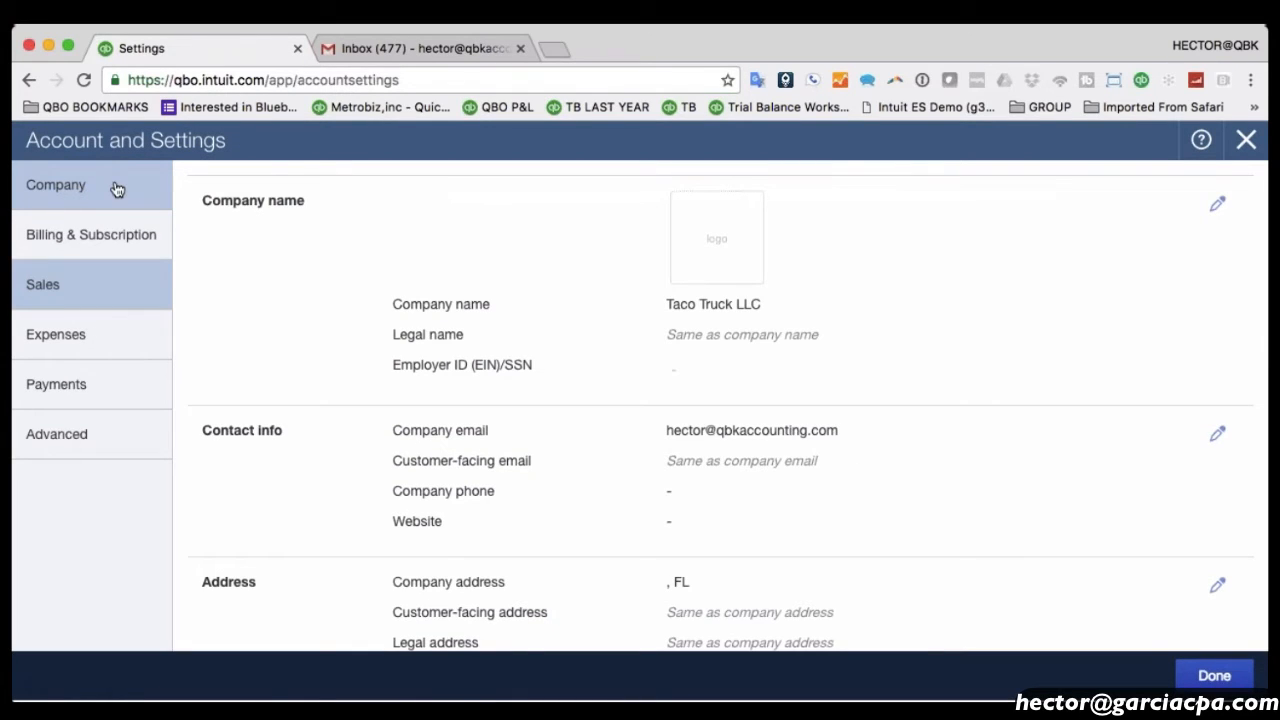
pyautogui.scroll(-2, 845, 340)
pyautogui.scroll(2, 848, 337)
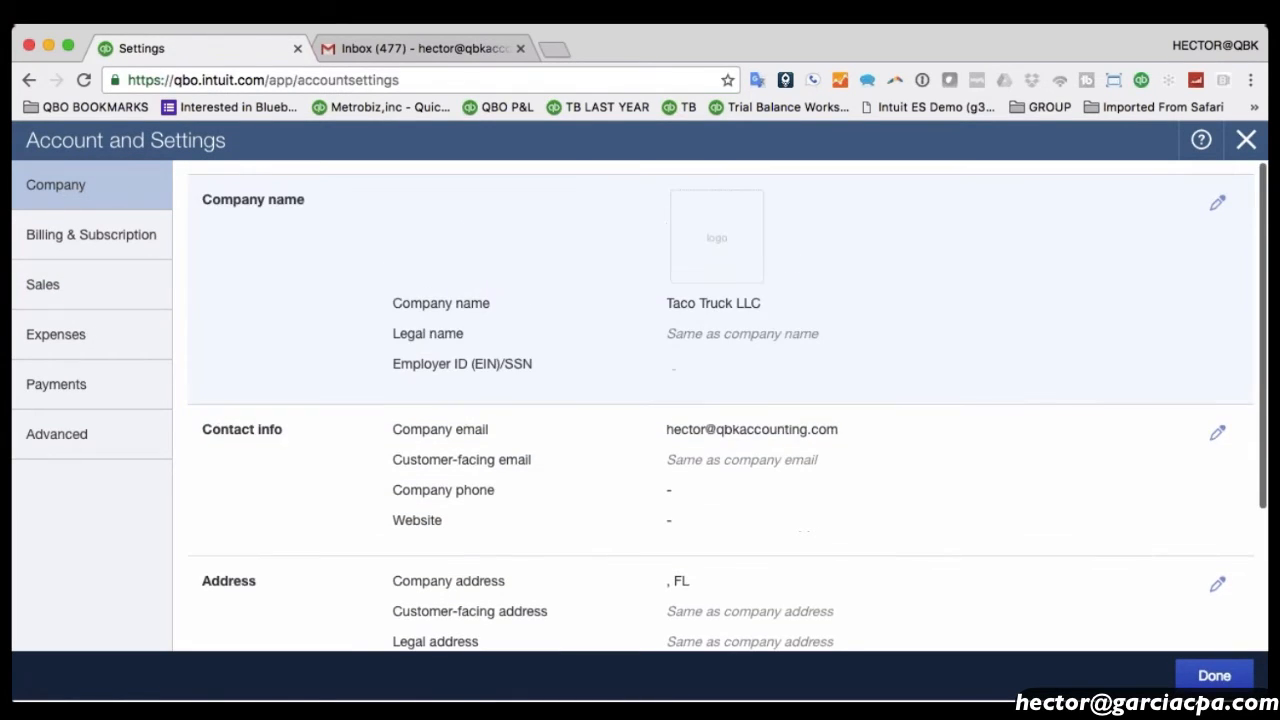
pyautogui.scroll(-2, 714, 343)
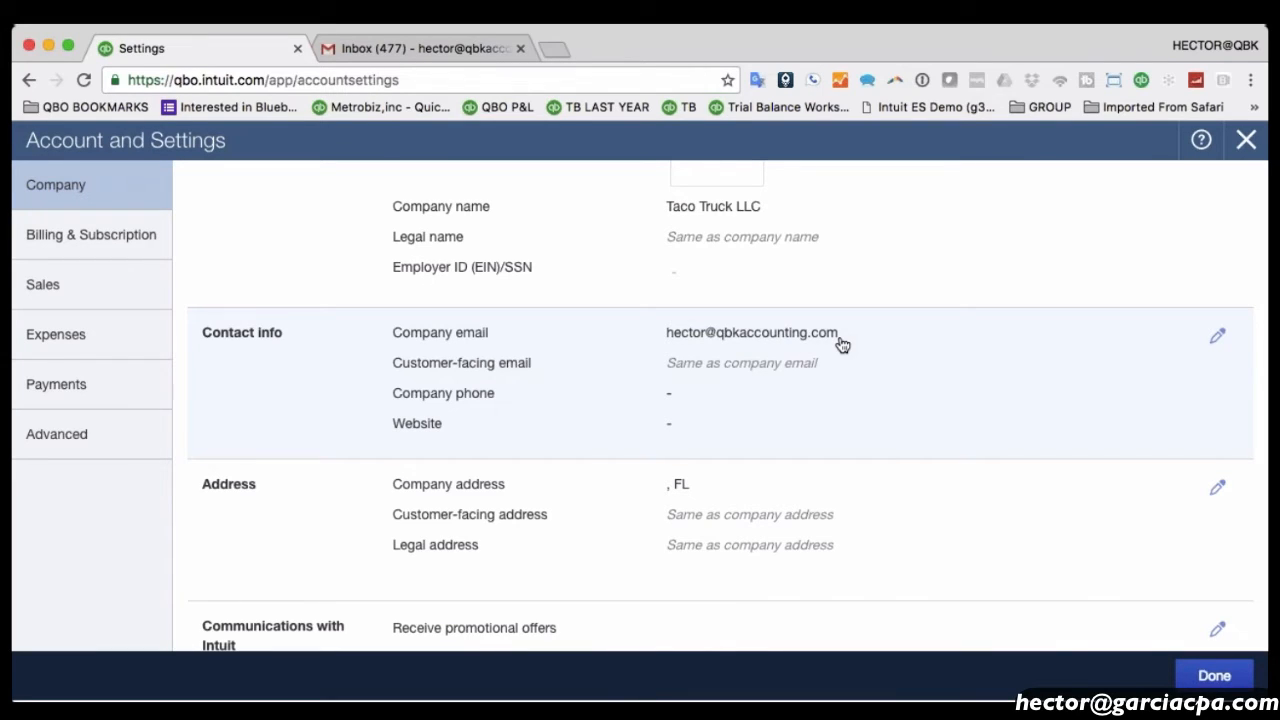
pyautogui.scroll(-2, 840, 344)
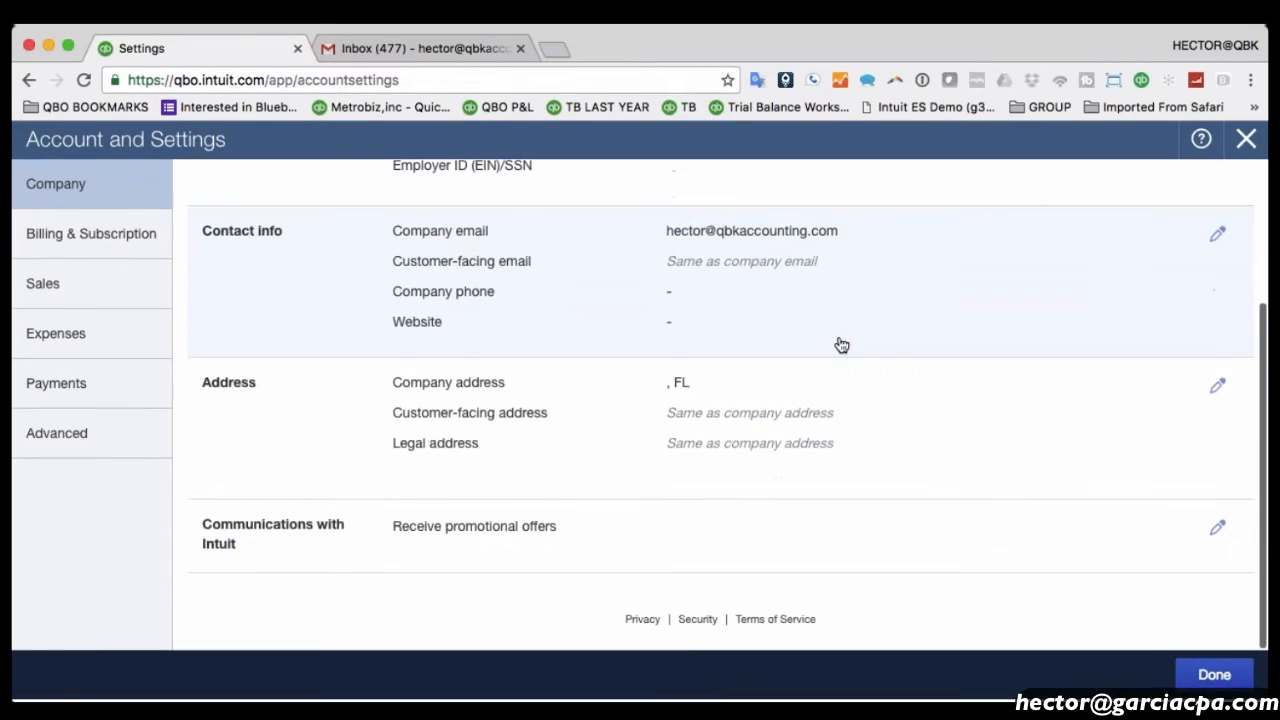
pyautogui.scroll(4, 720, 480)
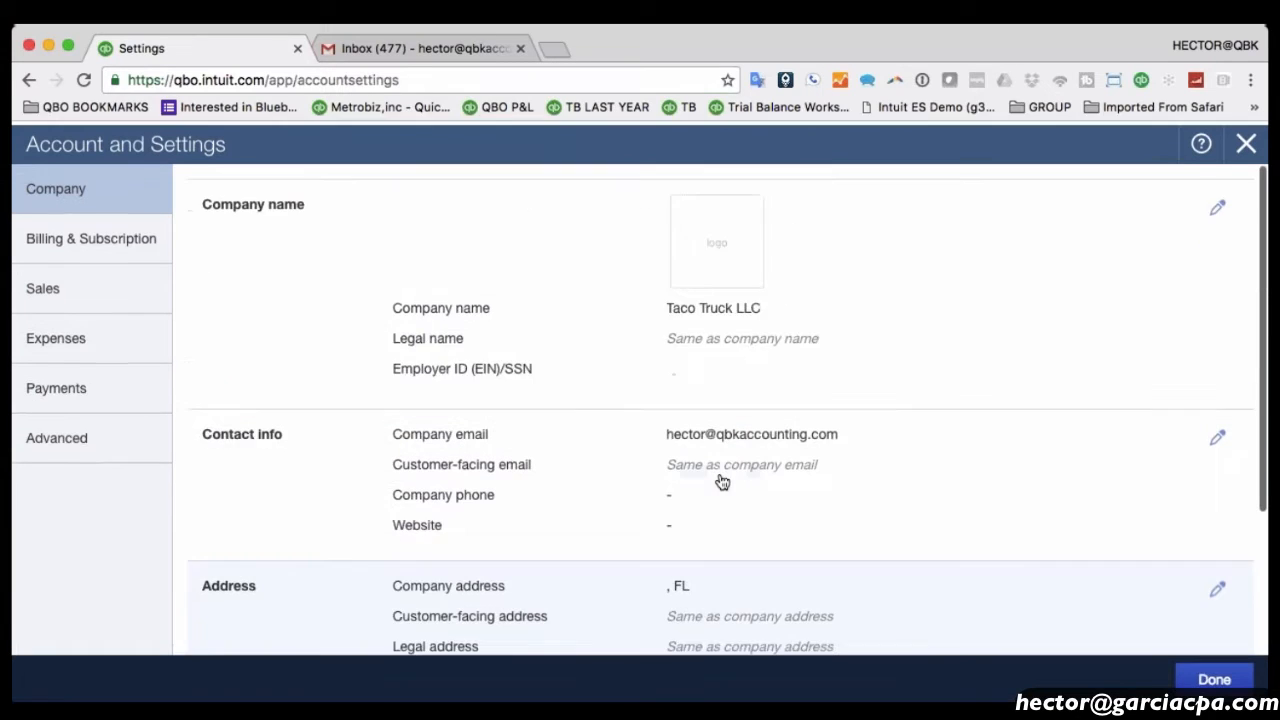
pyautogui.click(91, 234)
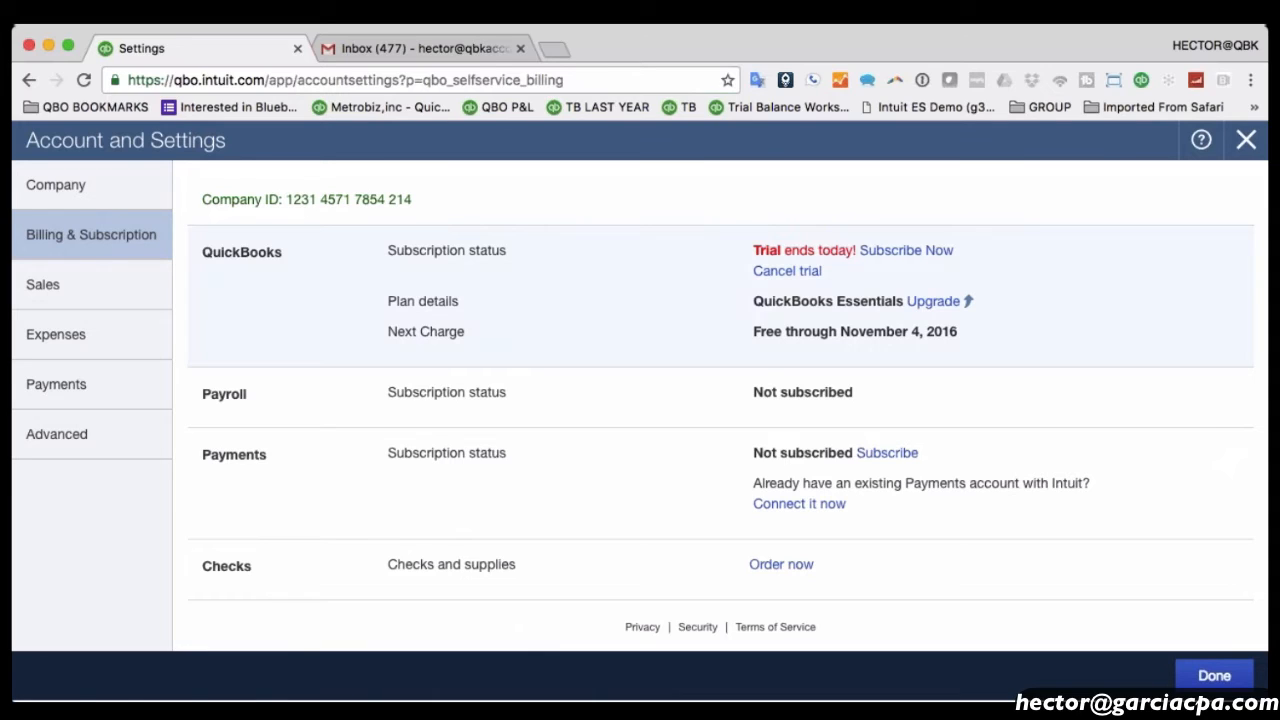
pyautogui.moveTo(852, 306); pyautogui.dragTo(906, 310)
# Review the Sales settings for Taco Truck LLC.
pyautogui.click(83, 289)
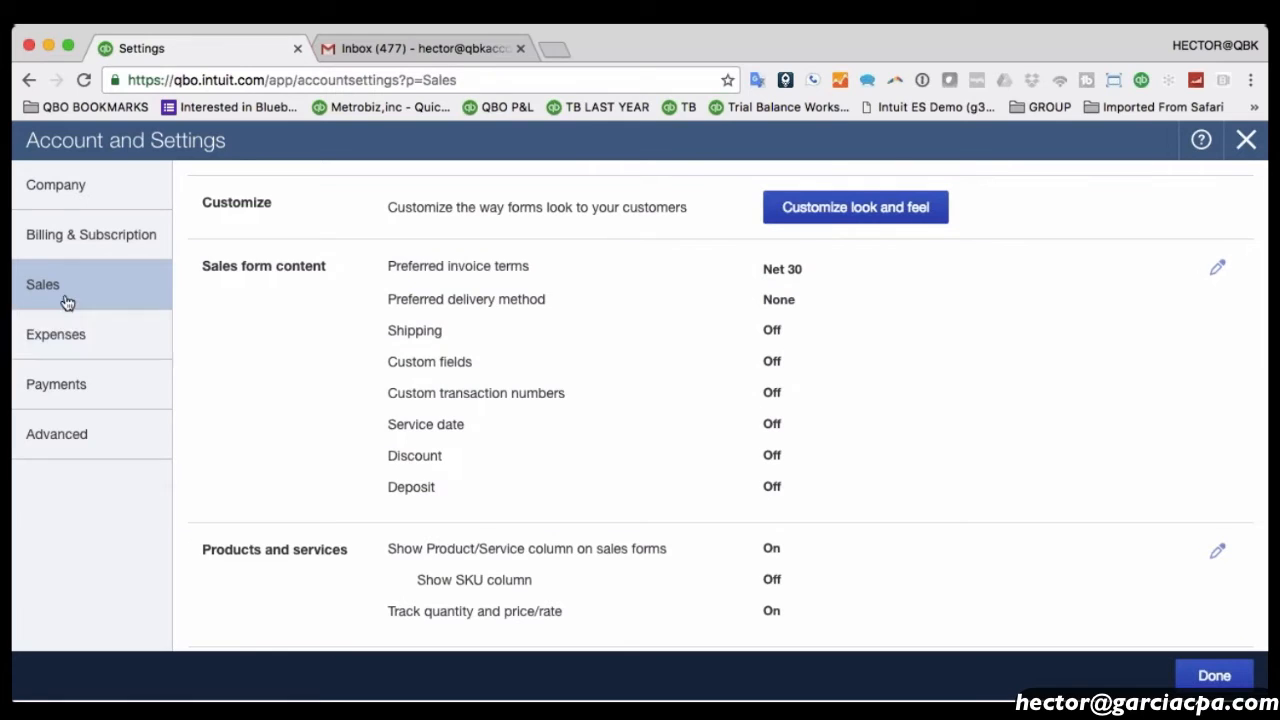
pyautogui.scroll(-5, 700, 330)
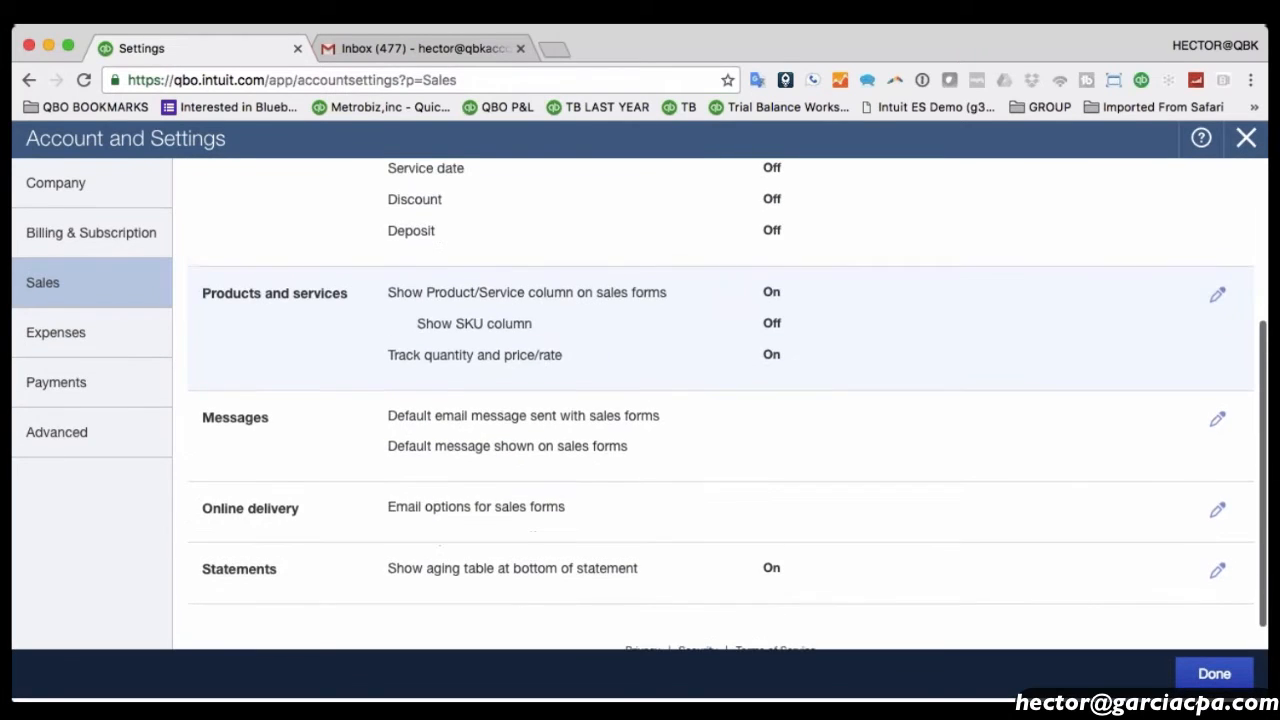
pyautogui.scroll(3, 700, 400)
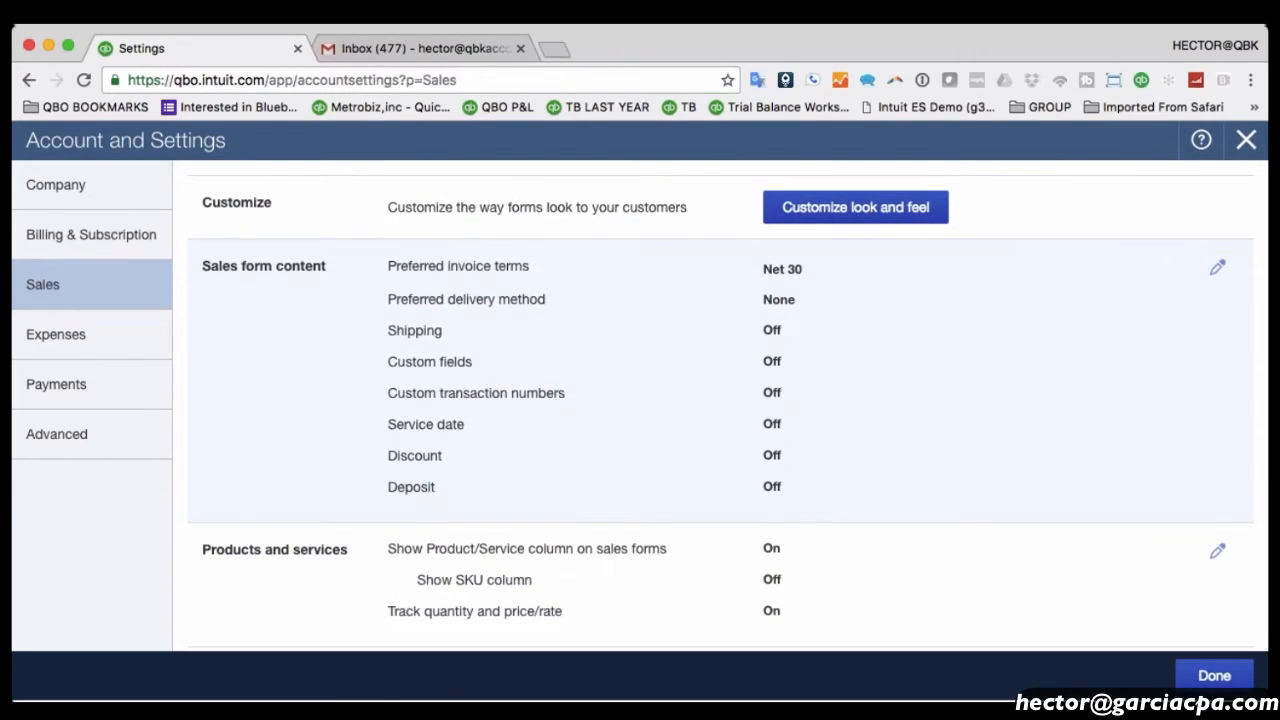
pyautogui.scroll(-3, 568, 425)
pyautogui.scroll(-2, 568, 425)
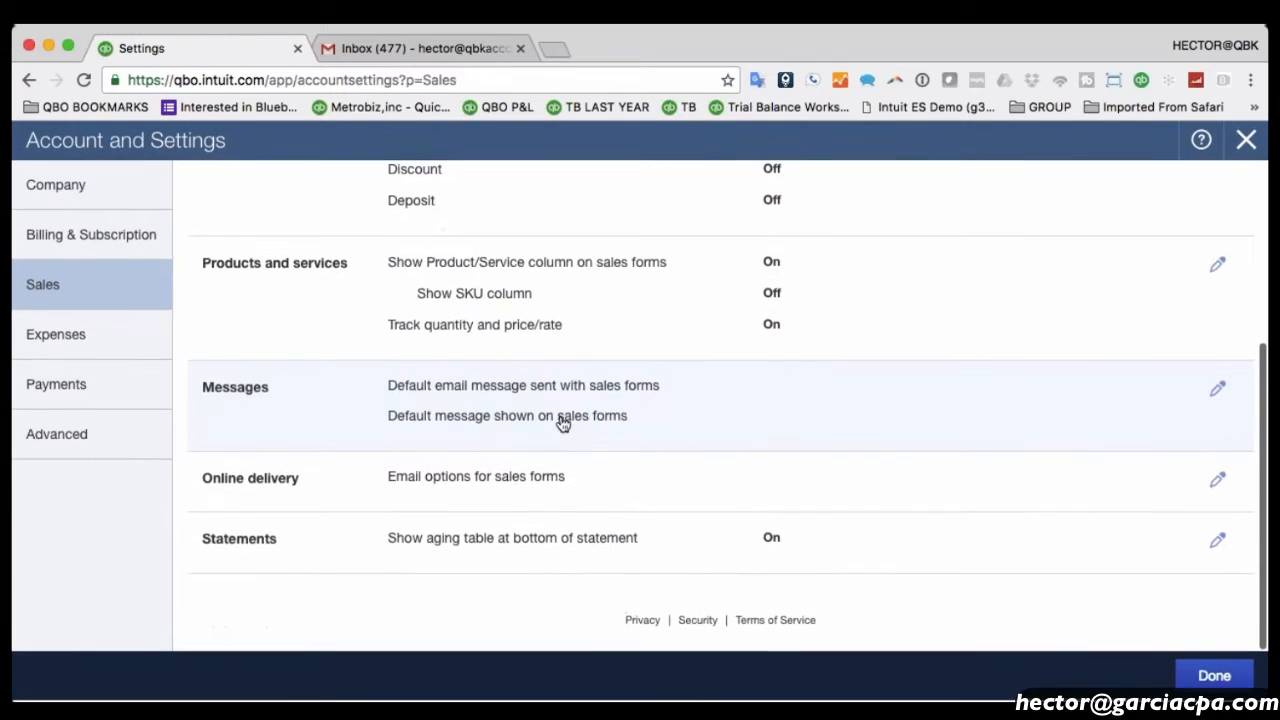
# Check the Expenses, Payments and Advanced settings, then close Account and Settings.
pyautogui.click(100, 338)
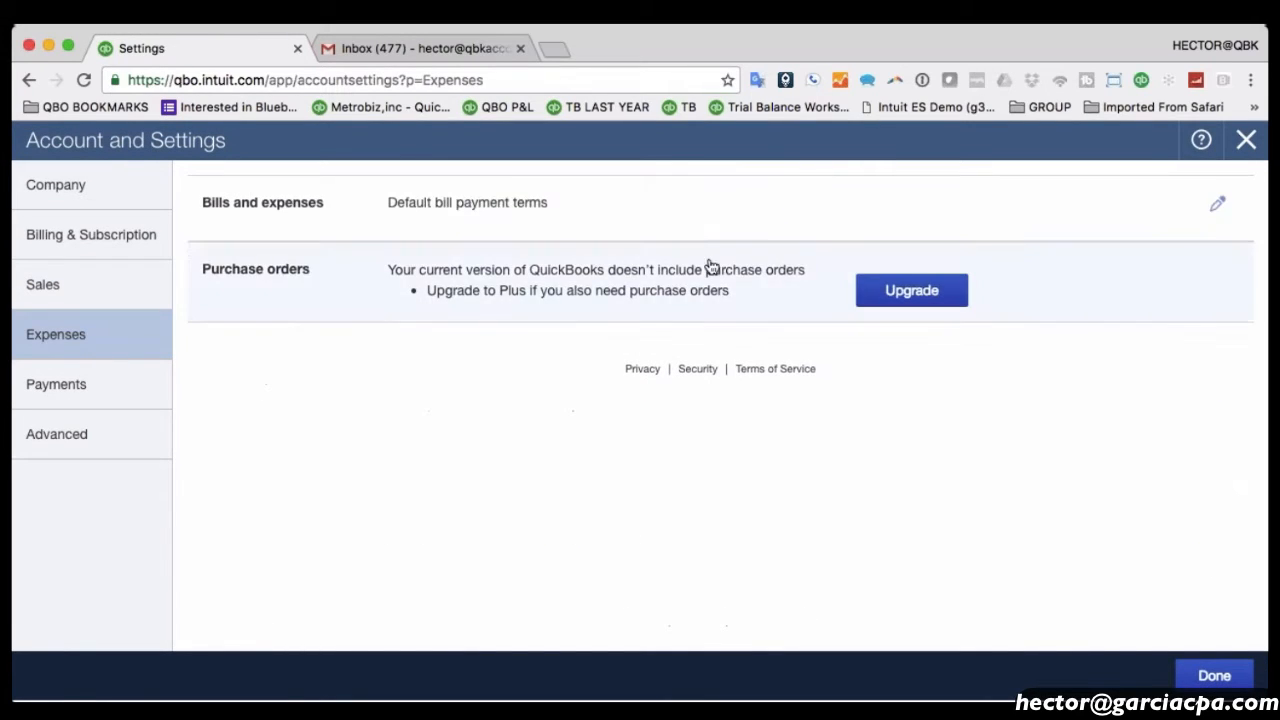
pyautogui.click(93, 393)
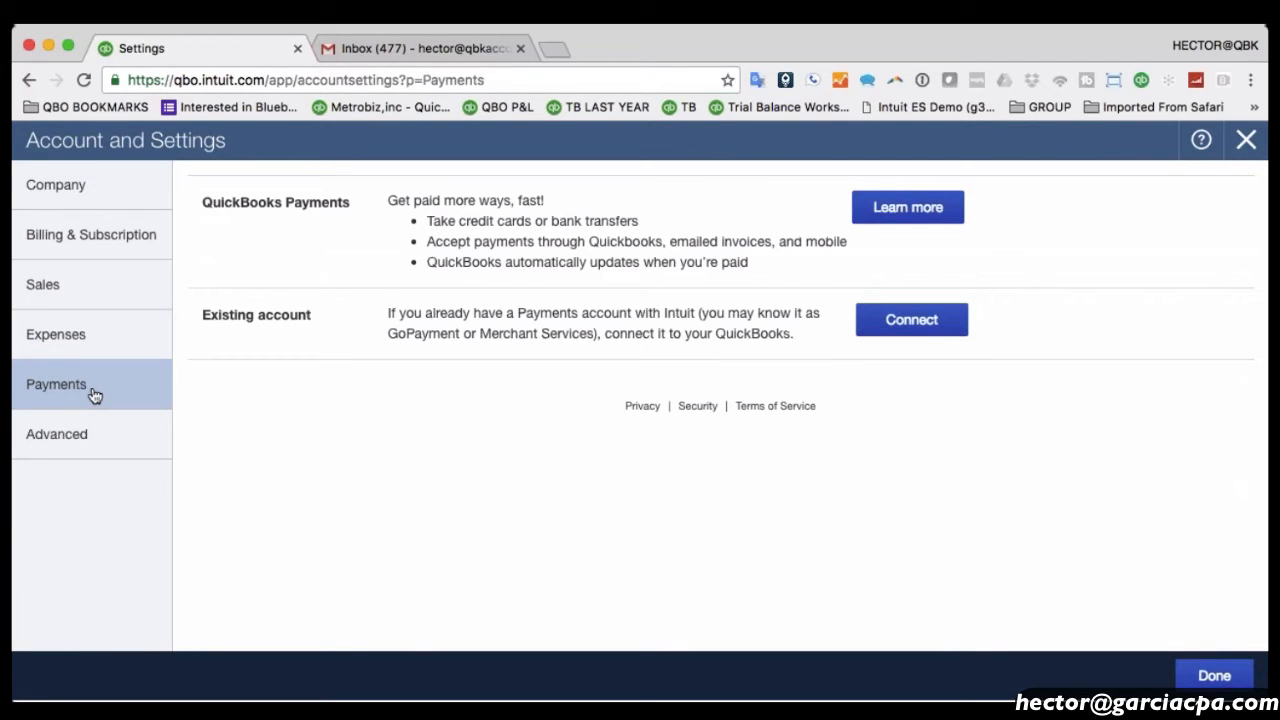
pyautogui.click(90, 432)
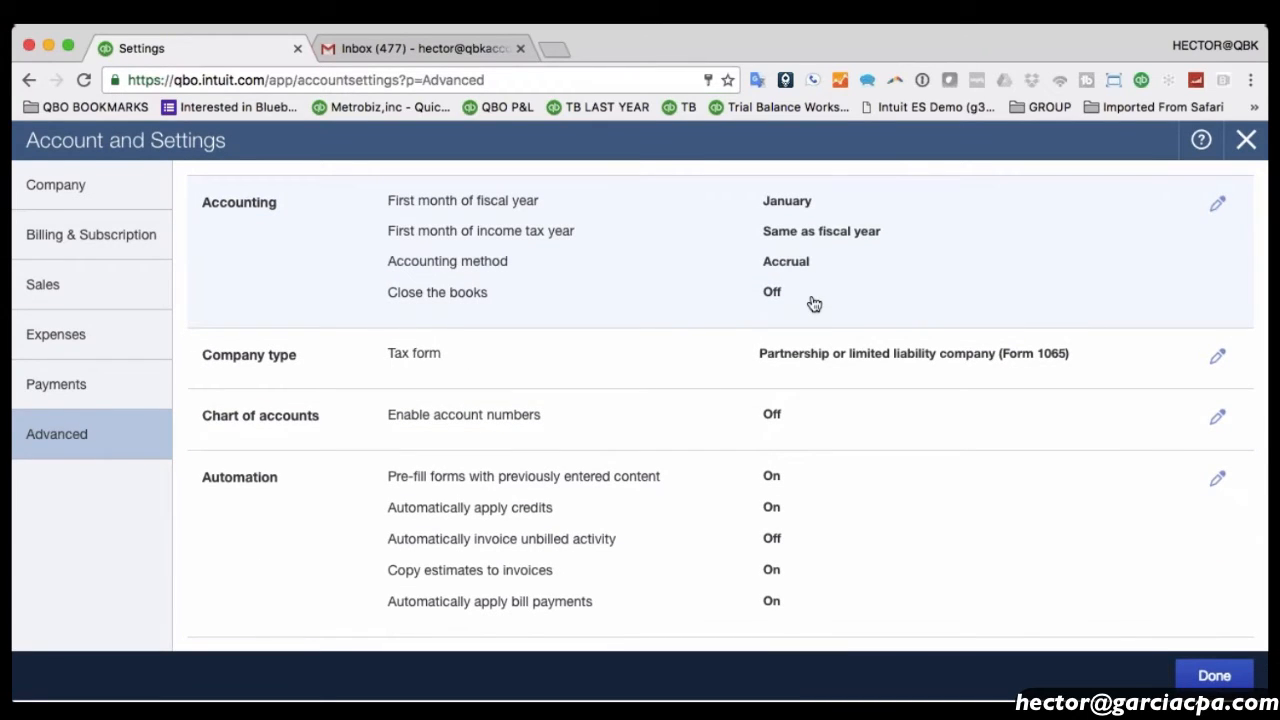
pyautogui.click(1257, 141)
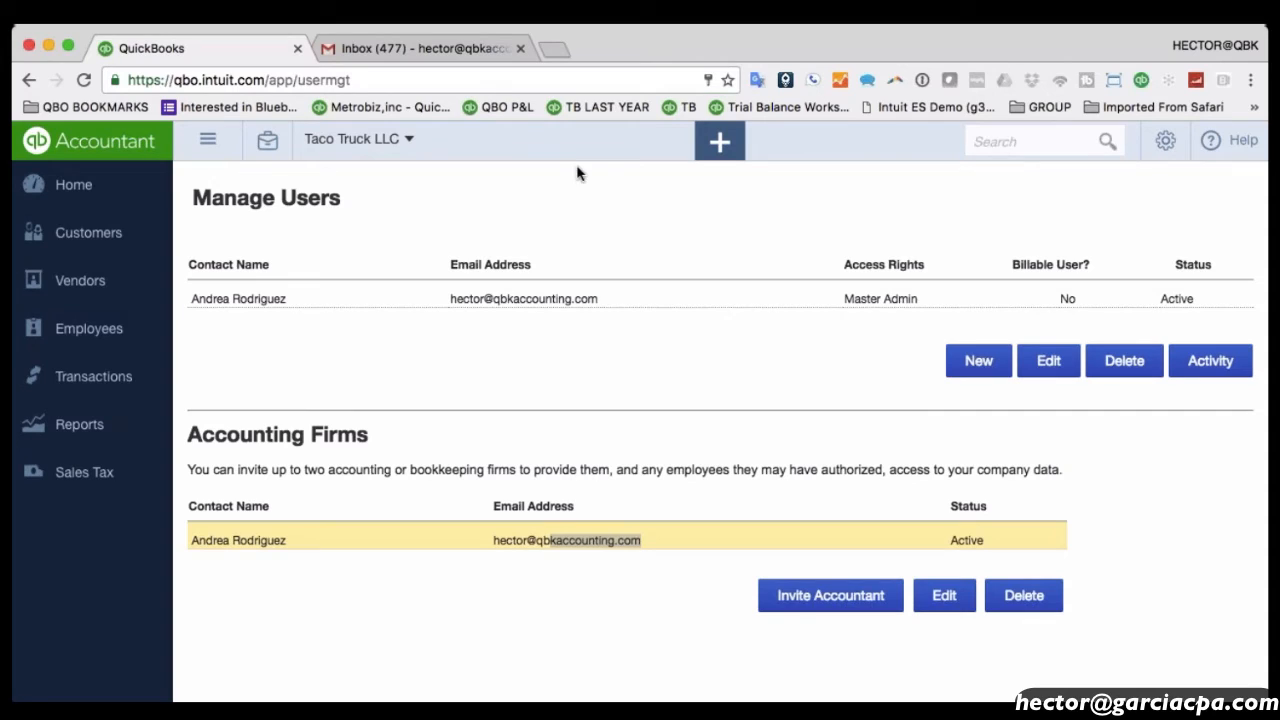
# Open Taco Truck LLC's Chart of Accounts from the gear menu.
pyautogui.click(1150, 157)
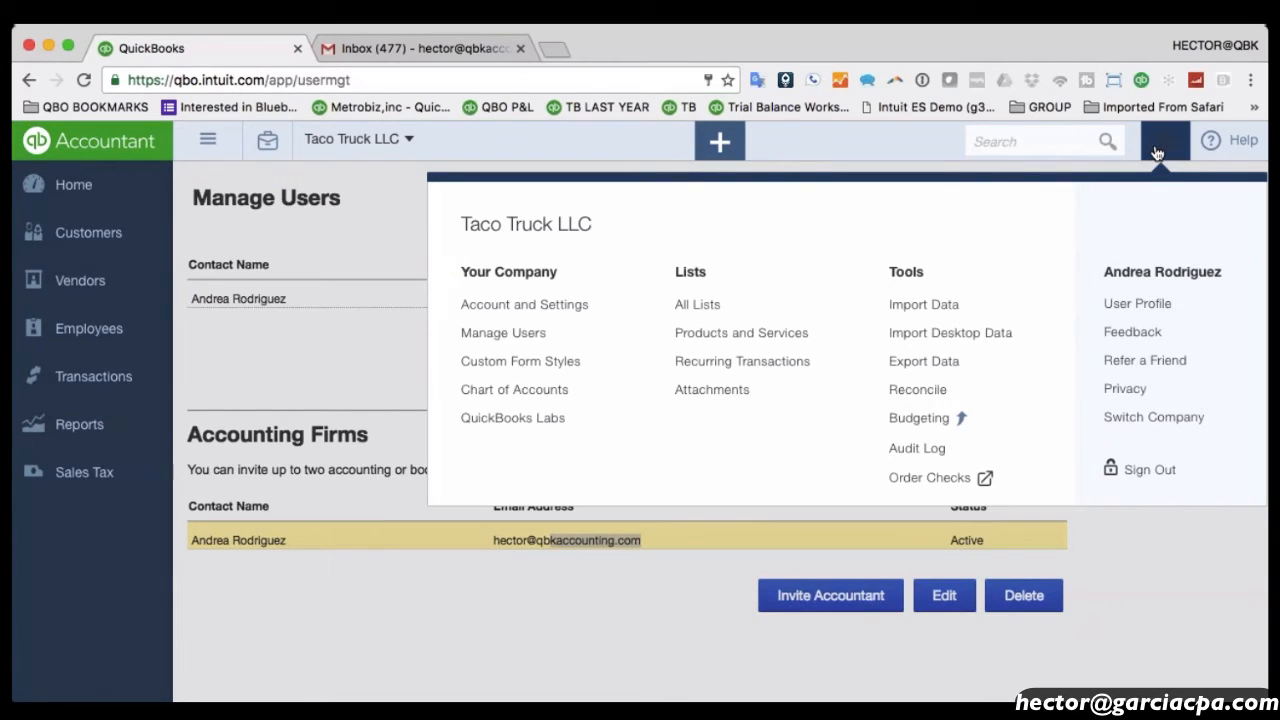
pyautogui.click(1162, 151)
pyautogui.click(1166, 151)
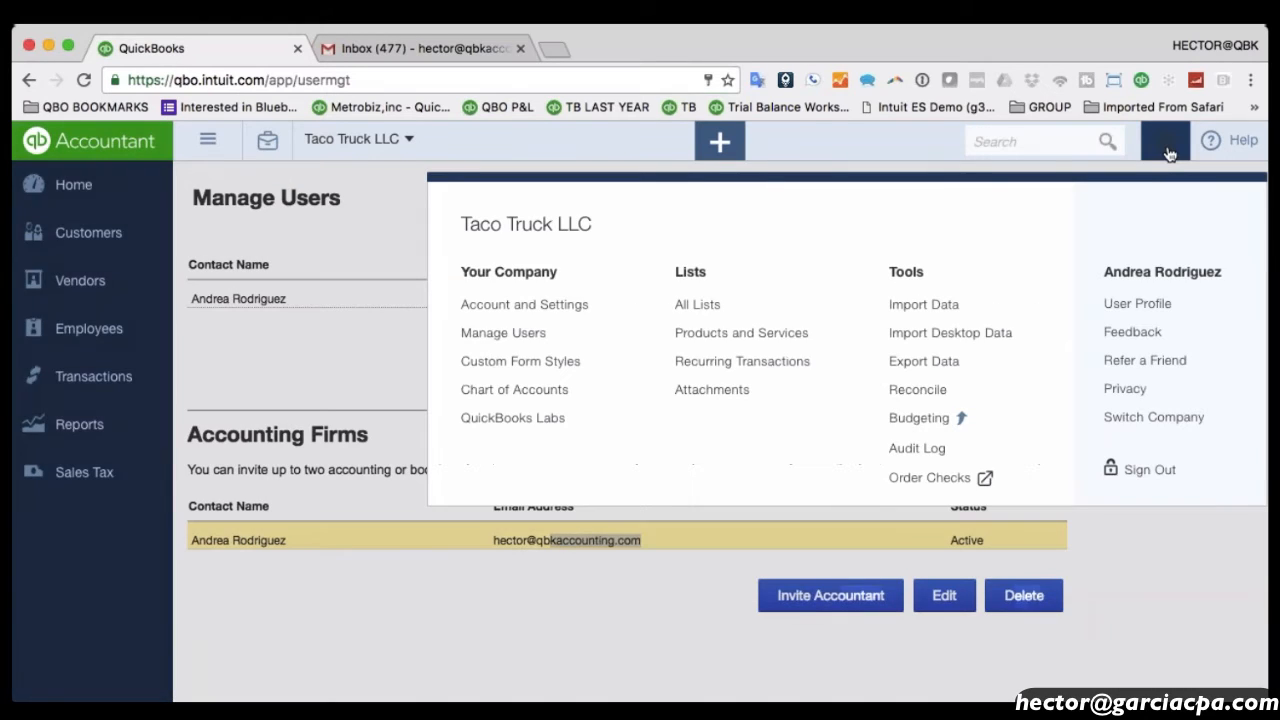
pyautogui.click(514, 398)
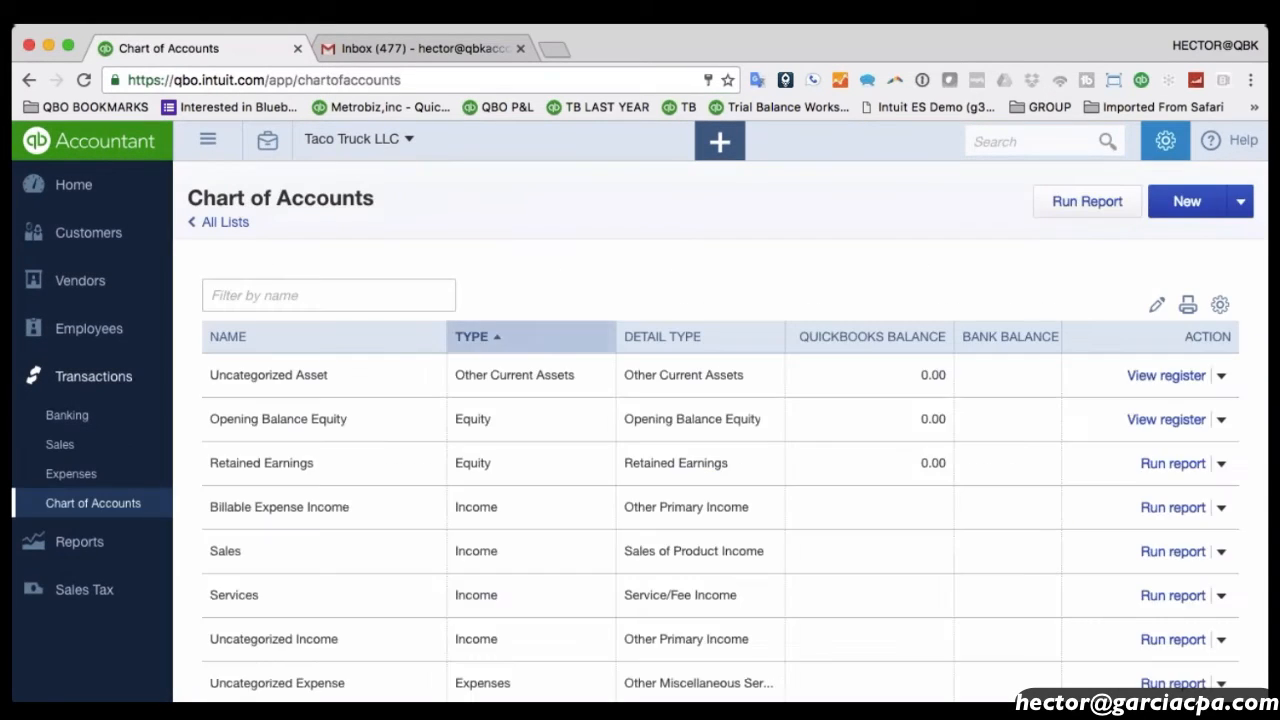
# Scroll through the 8 default accounts, all showing 0.00 balances.
pyautogui.scroll(-1, 548, 288)
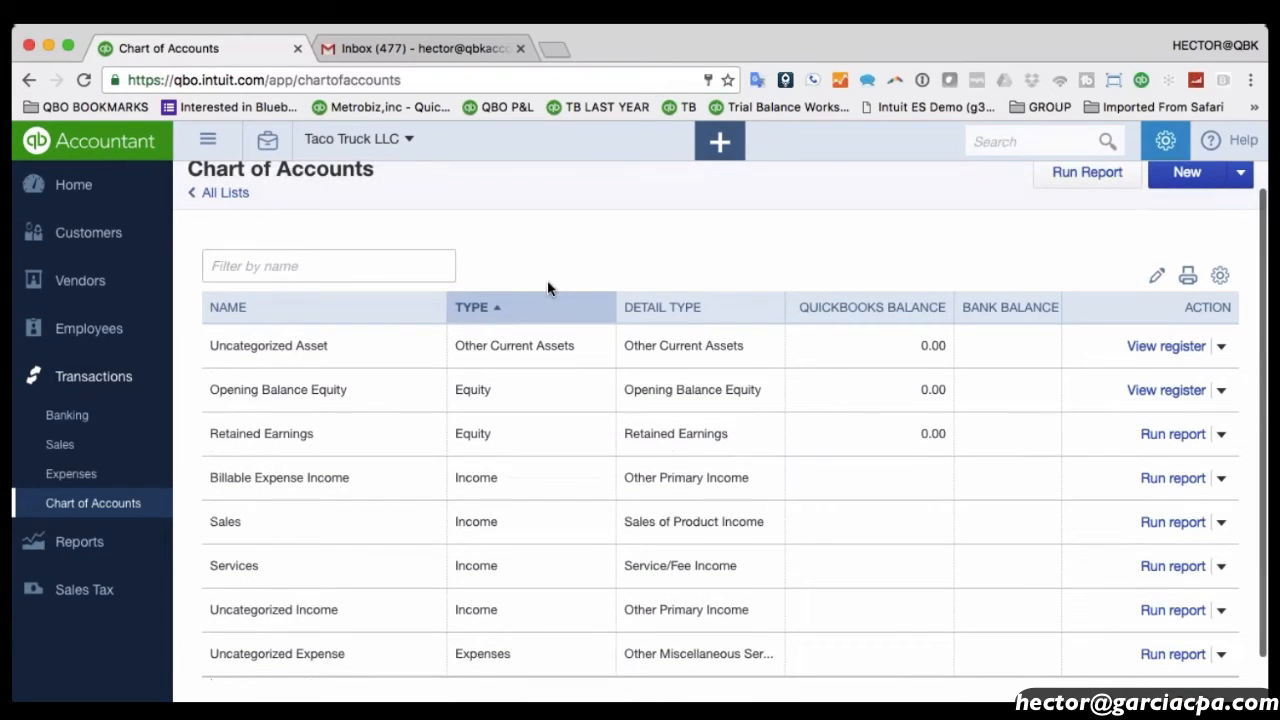
pyautogui.scroll(-2, 548, 288)
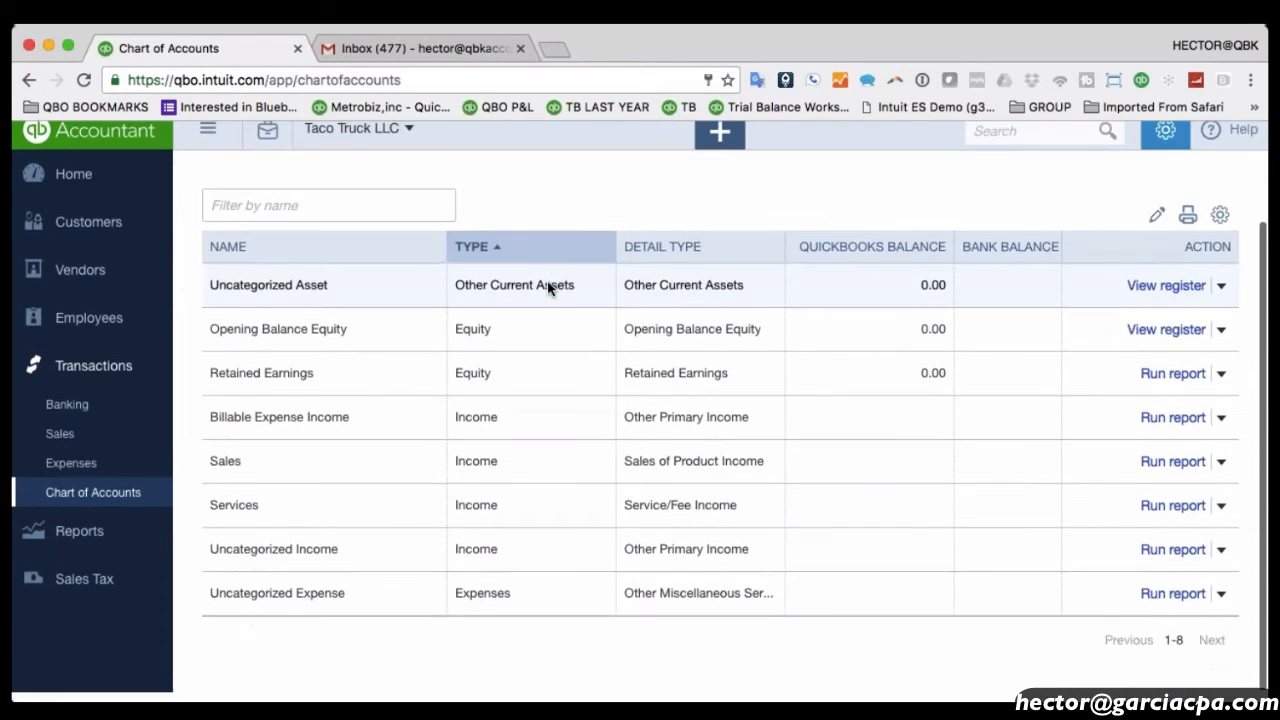
pyautogui.scroll(3, 548, 288)
pyautogui.scroll(-1, 547, 288)
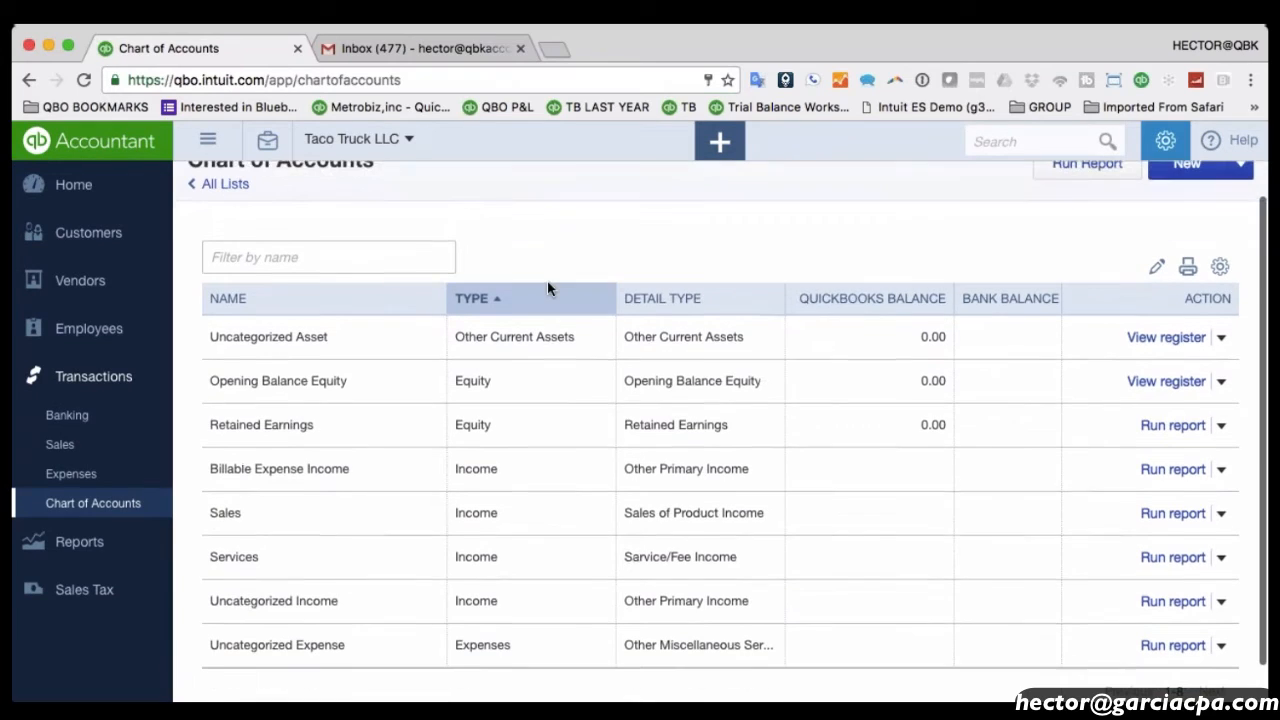
pyautogui.scroll(-1, 550, 289)
pyautogui.scroll(2, 555, 290)
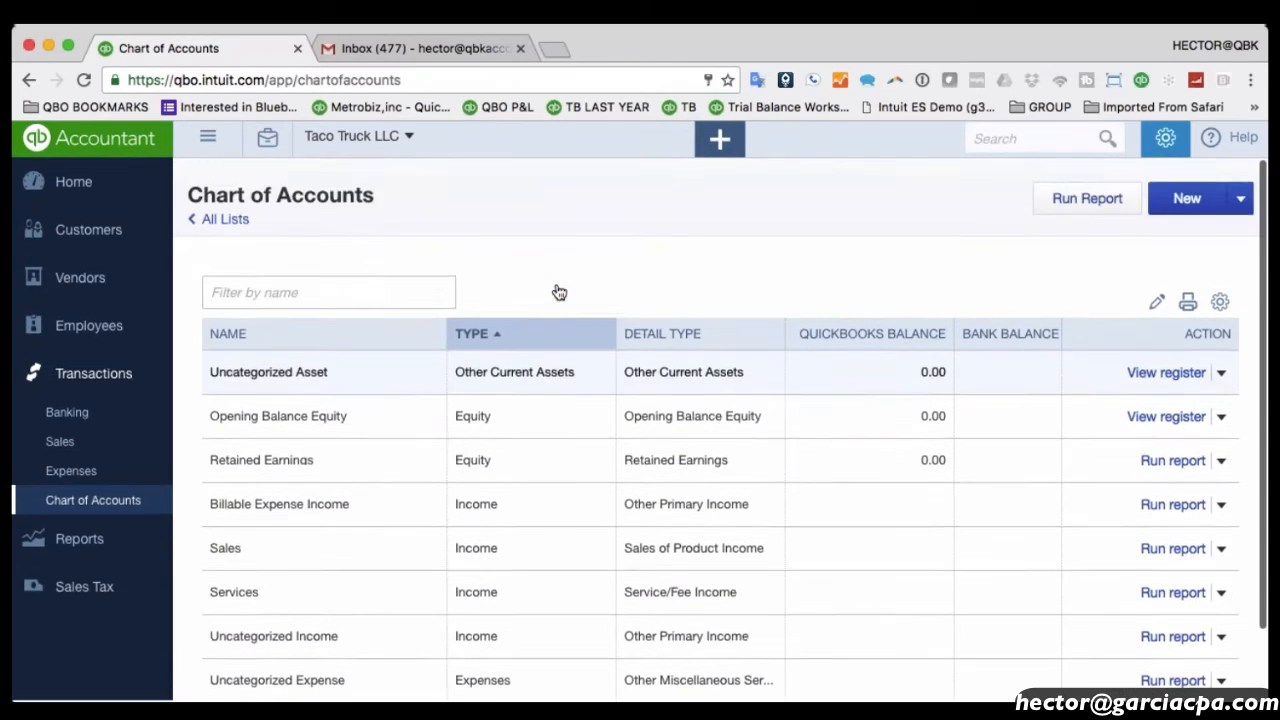
pyautogui.scroll(-1, 559, 292)
pyautogui.scroll(1, 559, 292)
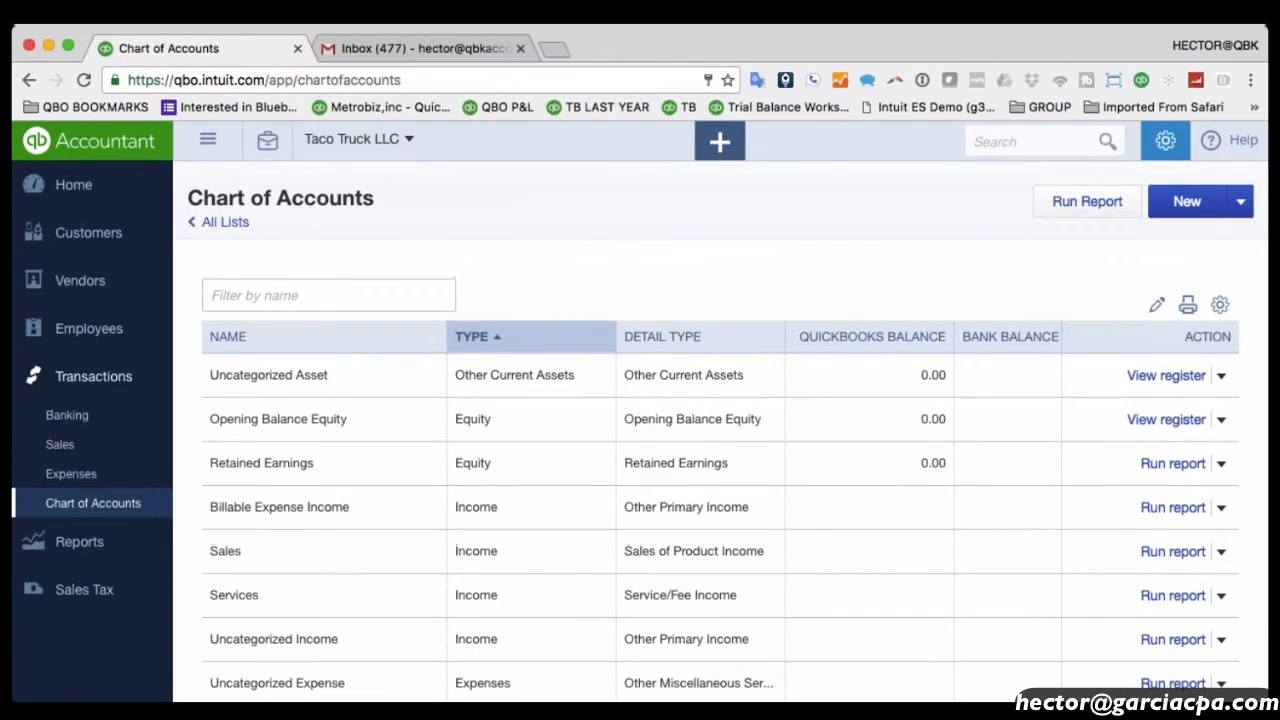
pyautogui.scroll(-2, 640, 420)
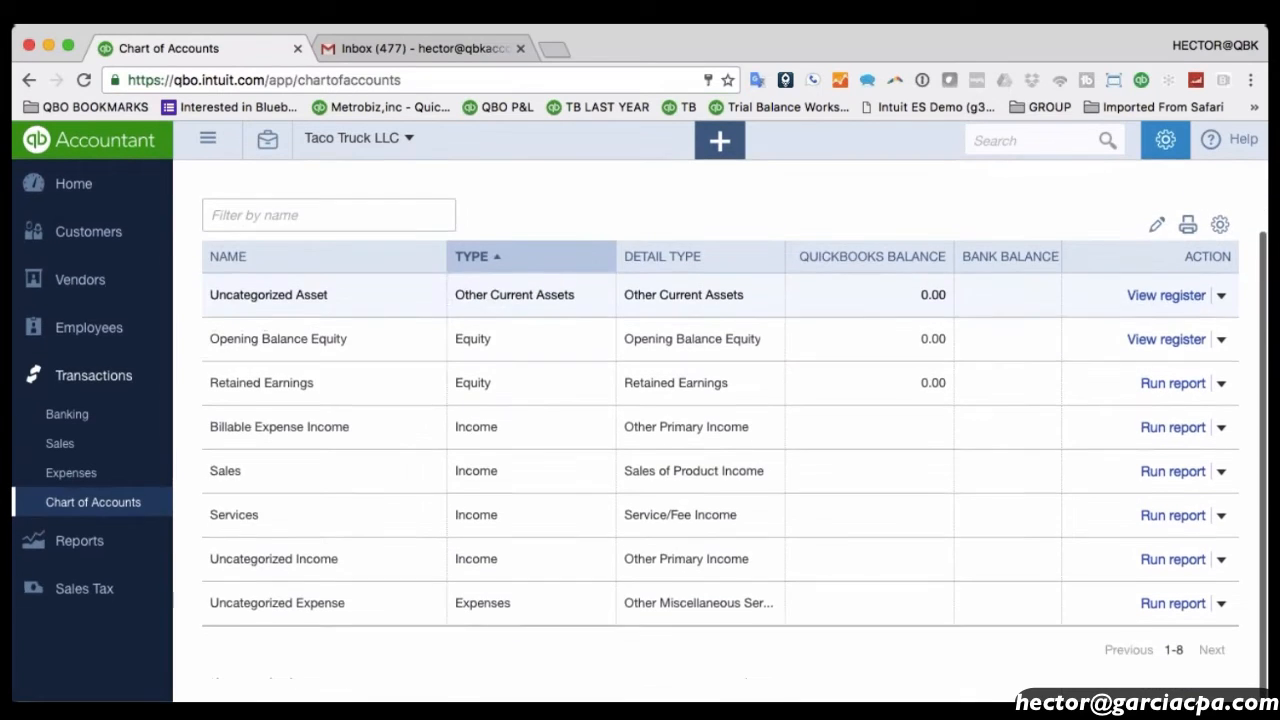
pyautogui.scroll(2, 640, 420)
pyautogui.scroll(-1, 640, 420)
pyautogui.scroll(1, 640, 420)
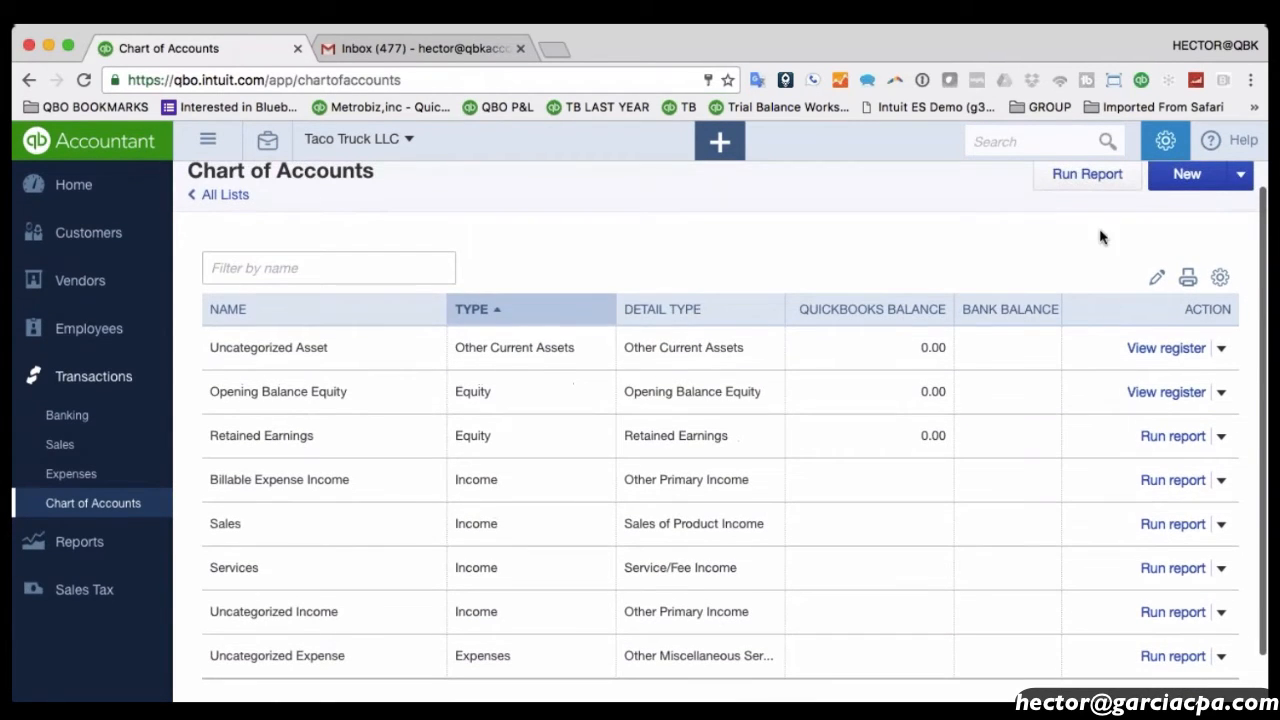
# Create a new Bank account named 'Chase Checking' and save it.
pyautogui.click(1200, 184)
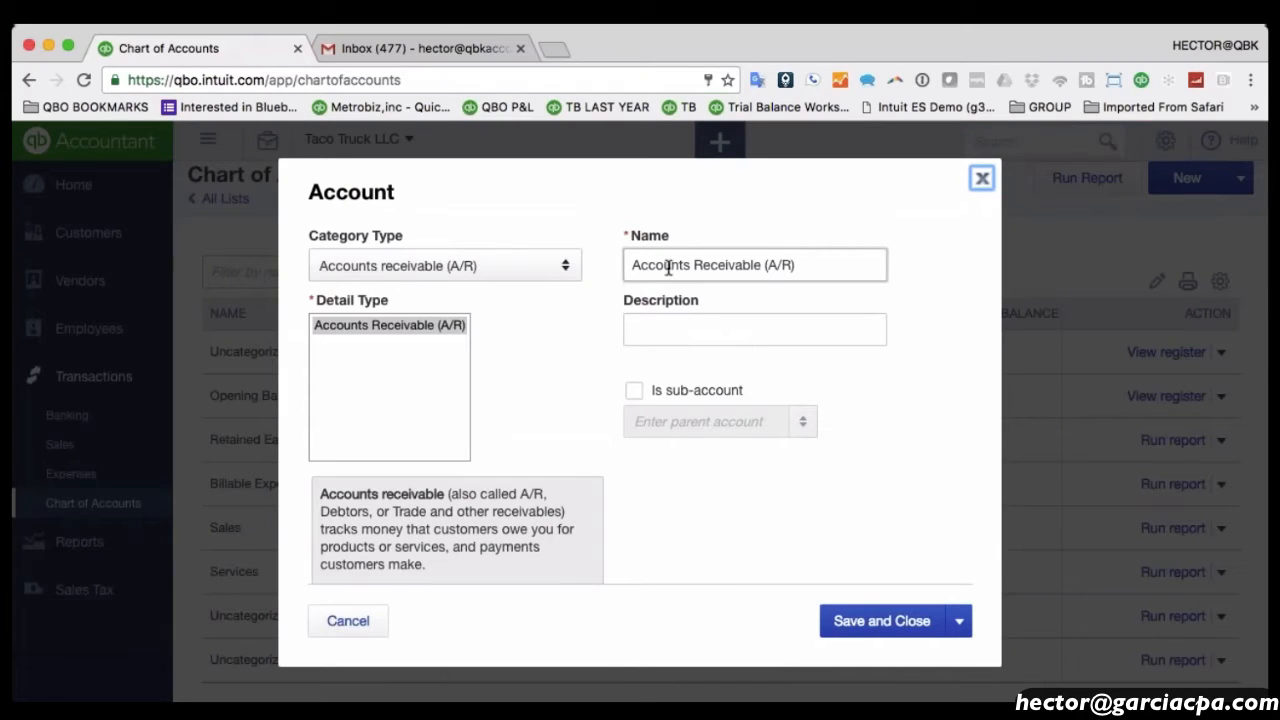
pyautogui.click(418, 262)
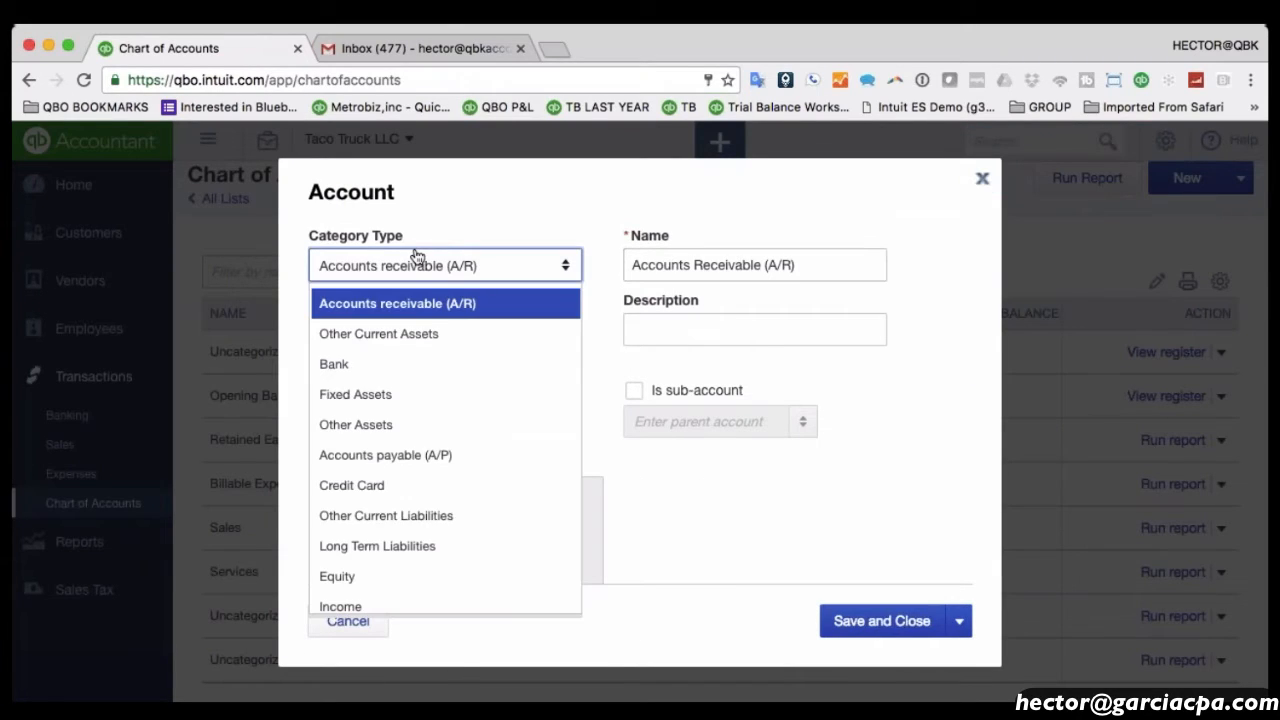
pyautogui.click(361, 366)
pyautogui.click(651, 262)
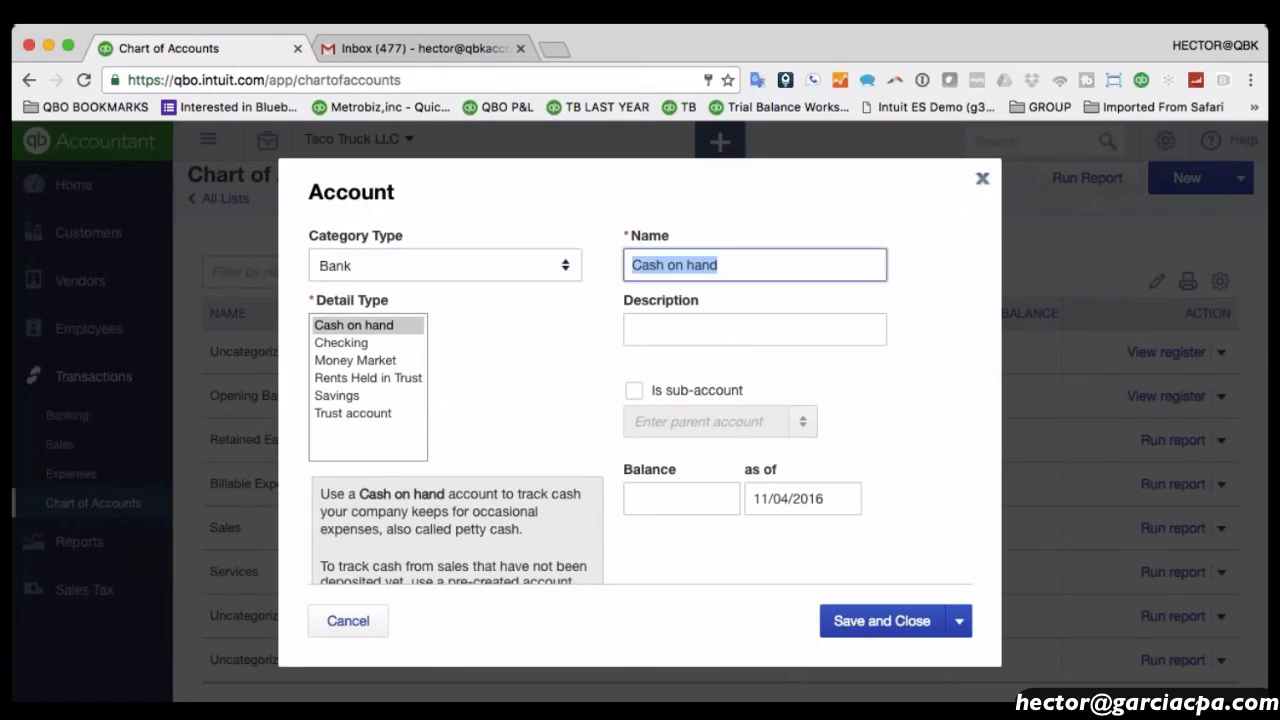
pyautogui.write('Chase C')
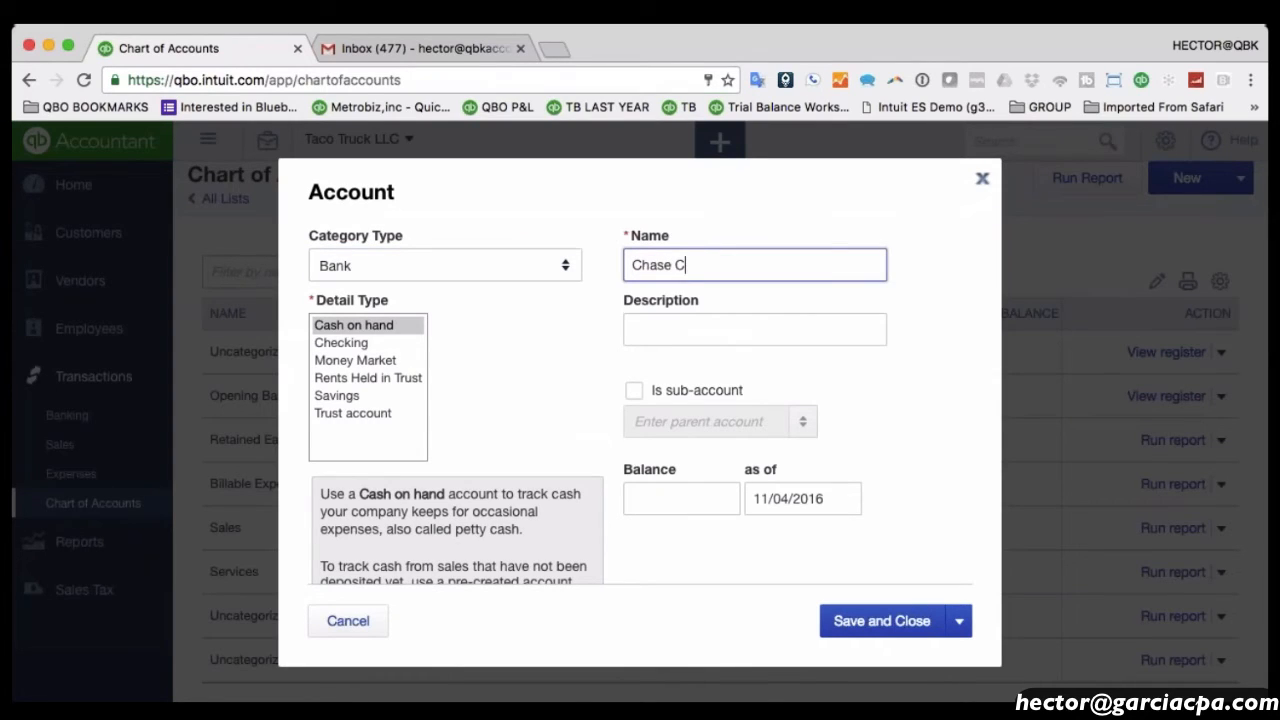
pyautogui.write('hecking')
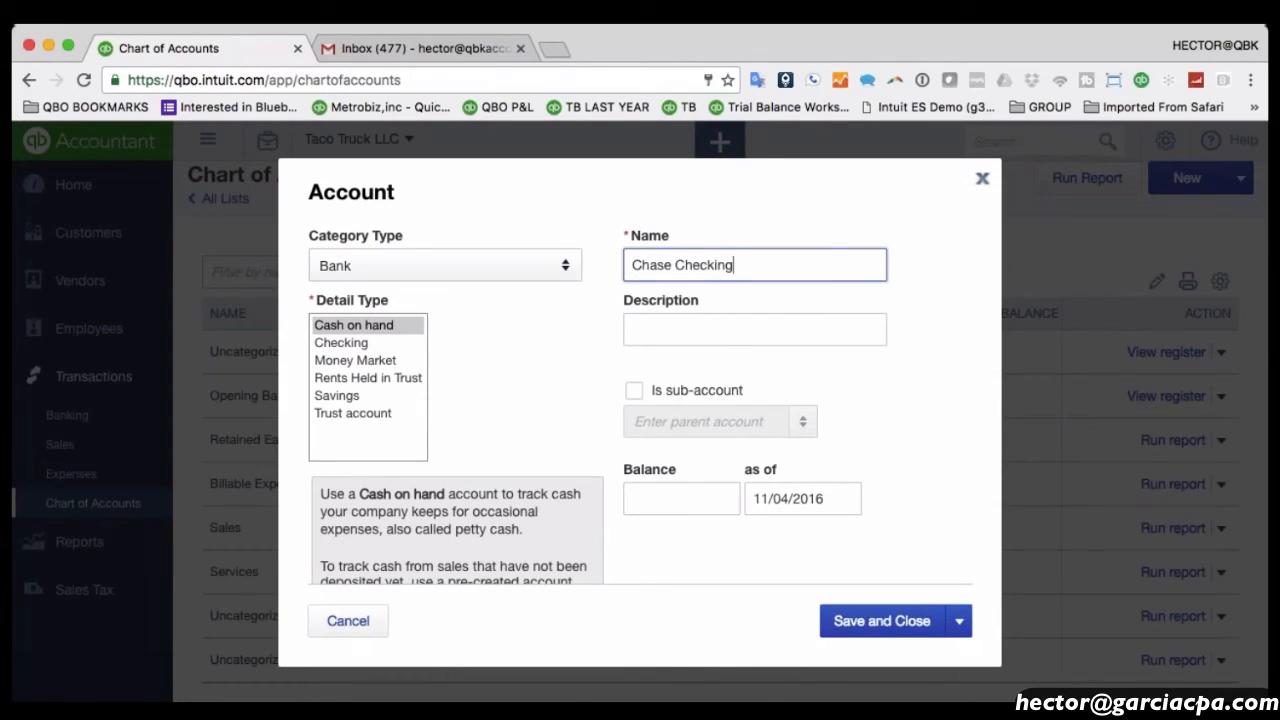
pyautogui.click(868, 618)
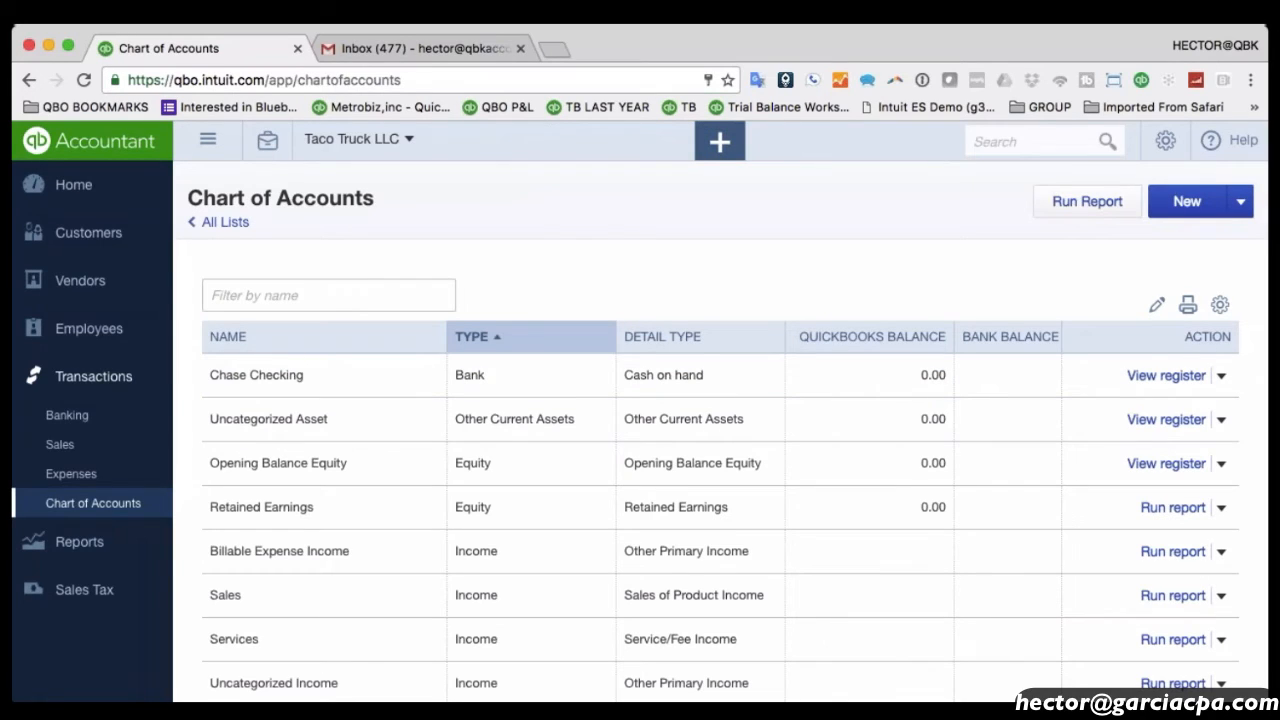
# Edit Chase Checking to give it a 25000 opening balance as of 11/01/2016.
pyautogui.click(1221, 375)
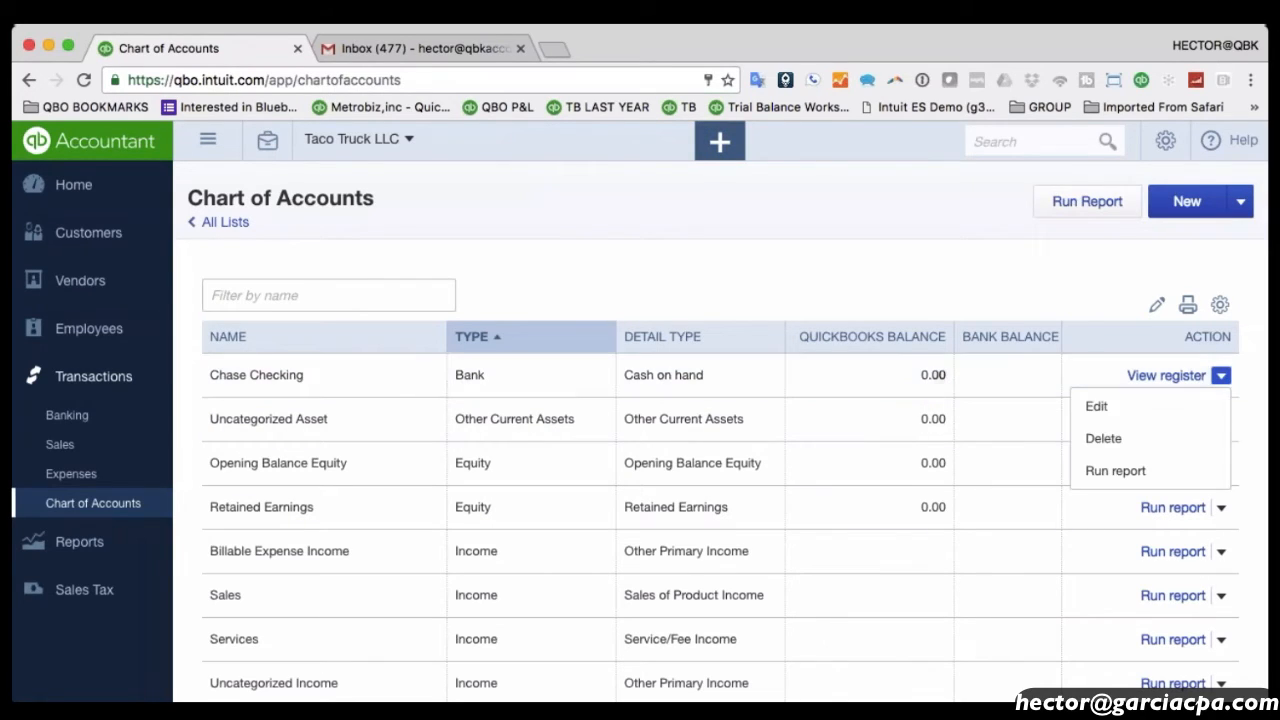
pyautogui.click(1146, 408)
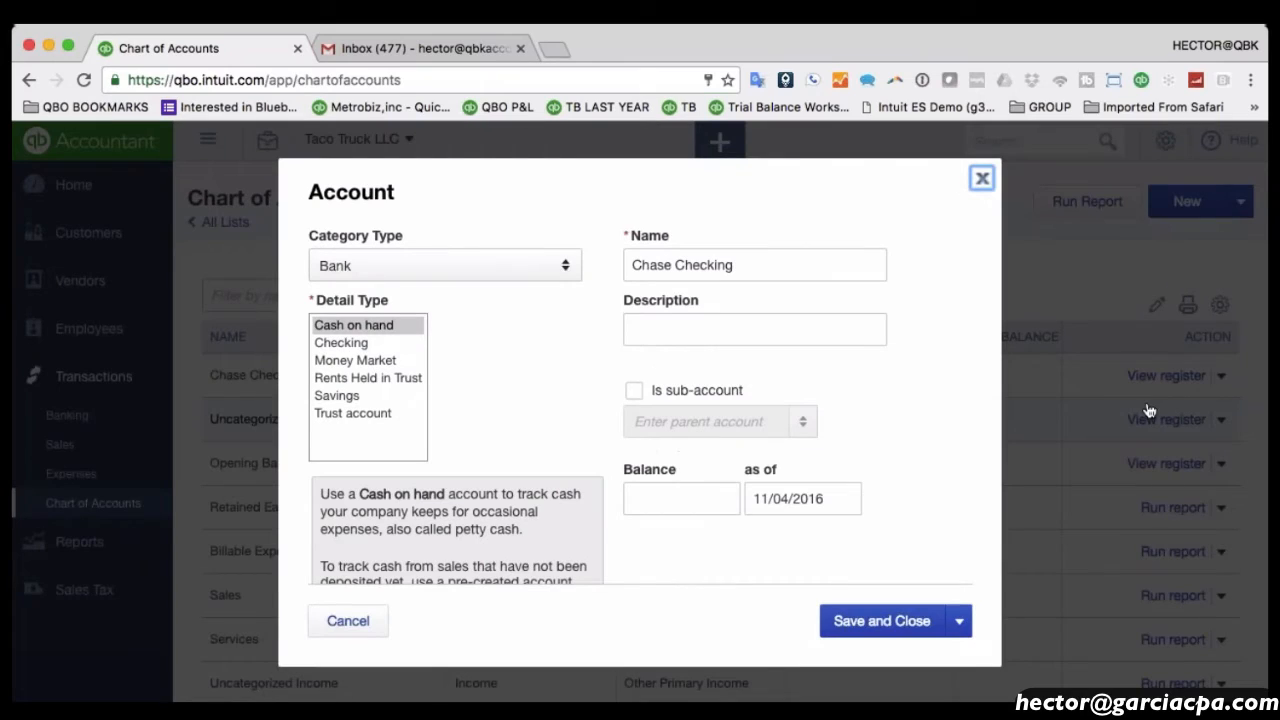
pyautogui.click(677, 499)
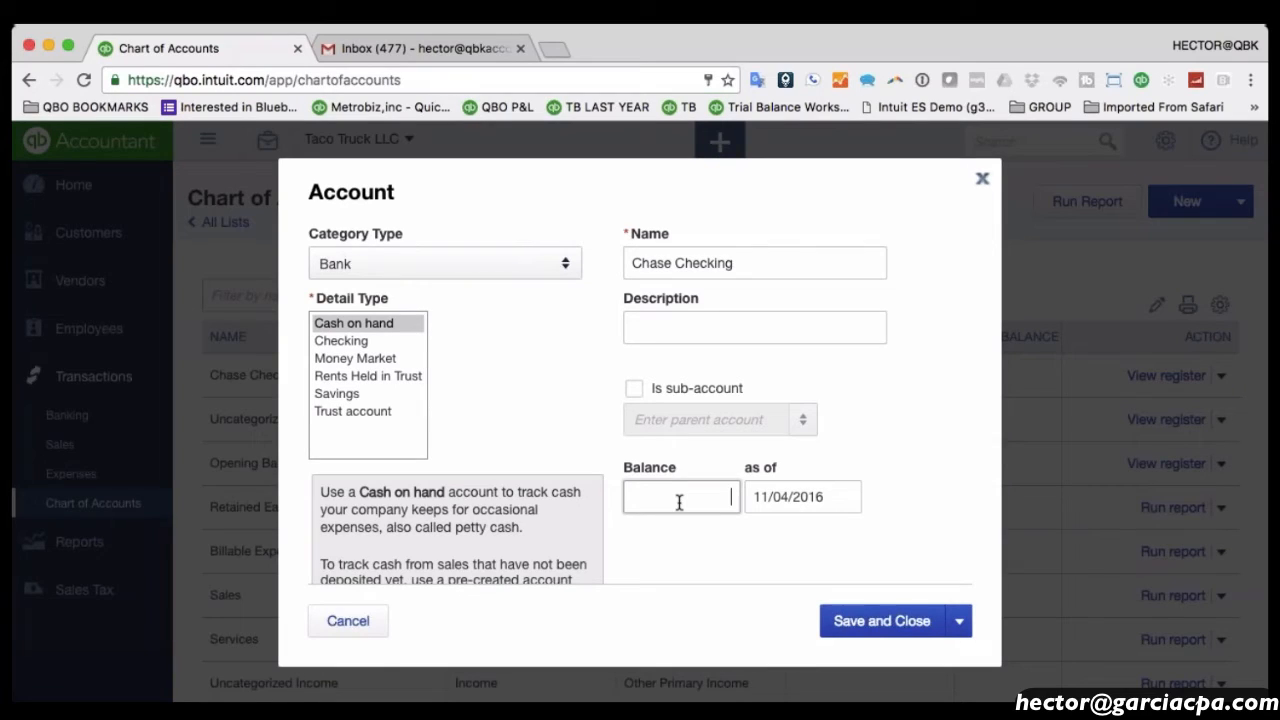
pyautogui.write('25000')
pyautogui.press('Tab')
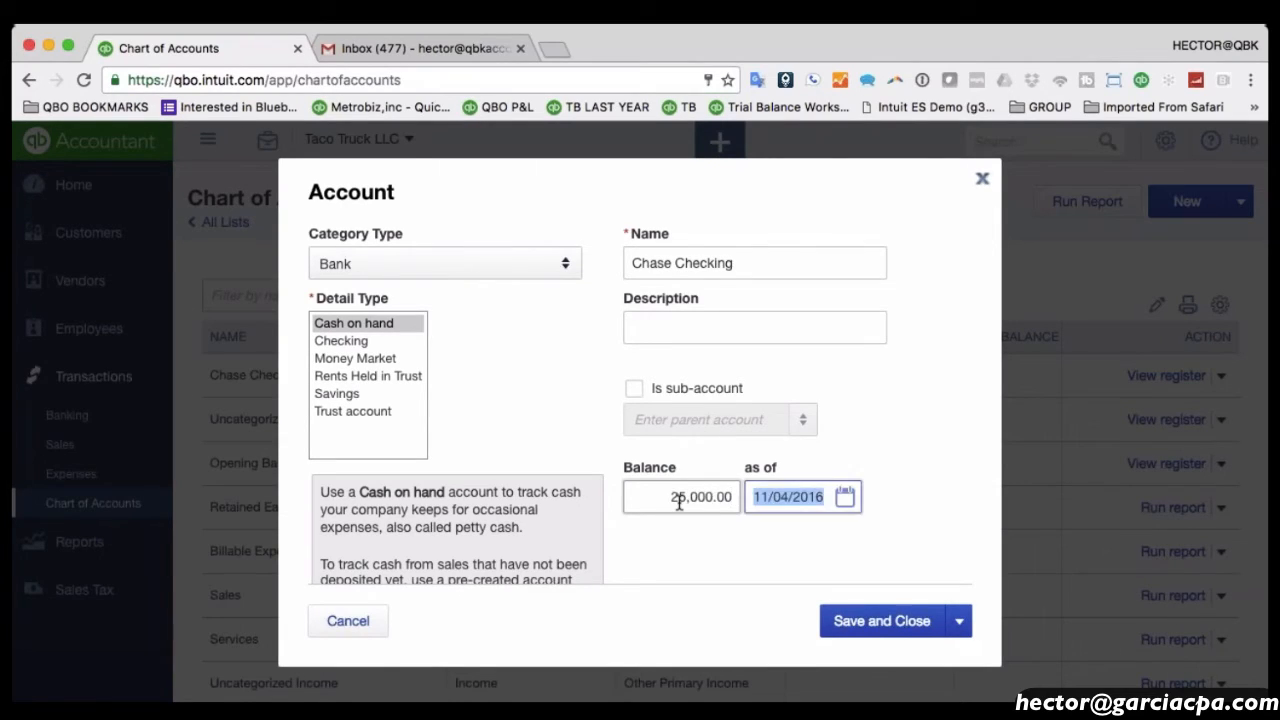
pyautogui.write('11012016')
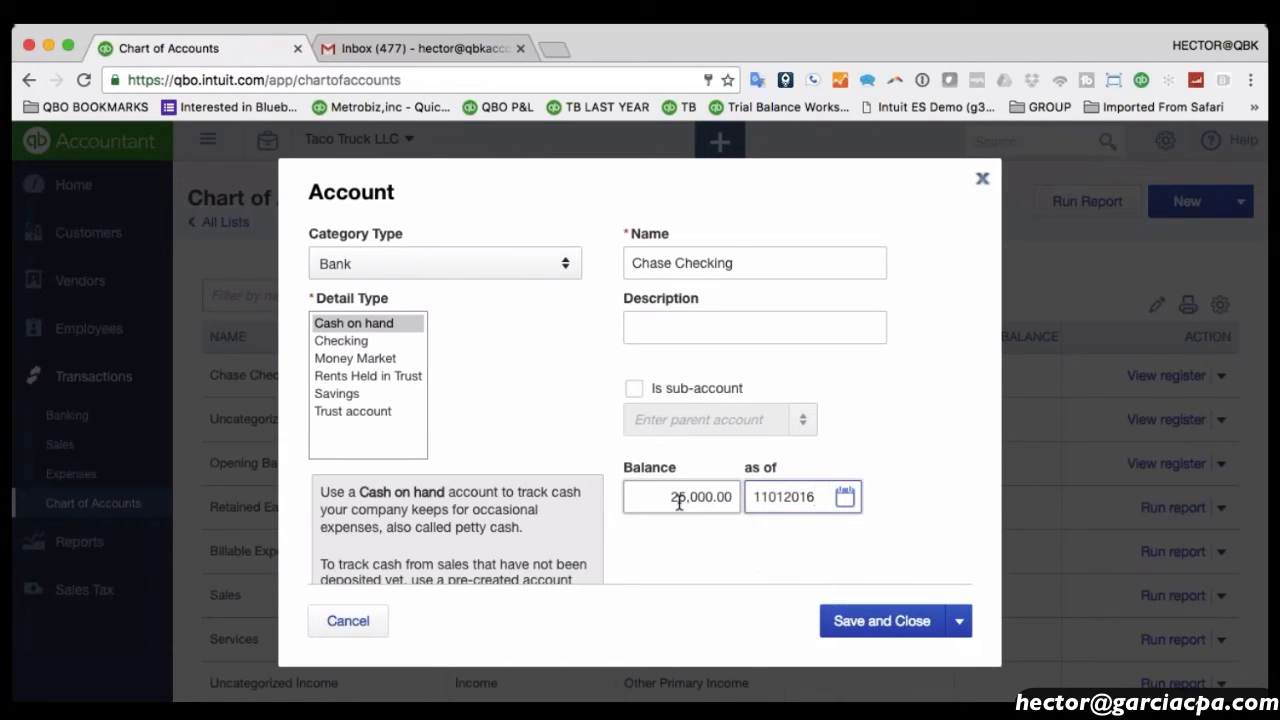
pyautogui.press('Tab')
pyautogui.click(871, 622)
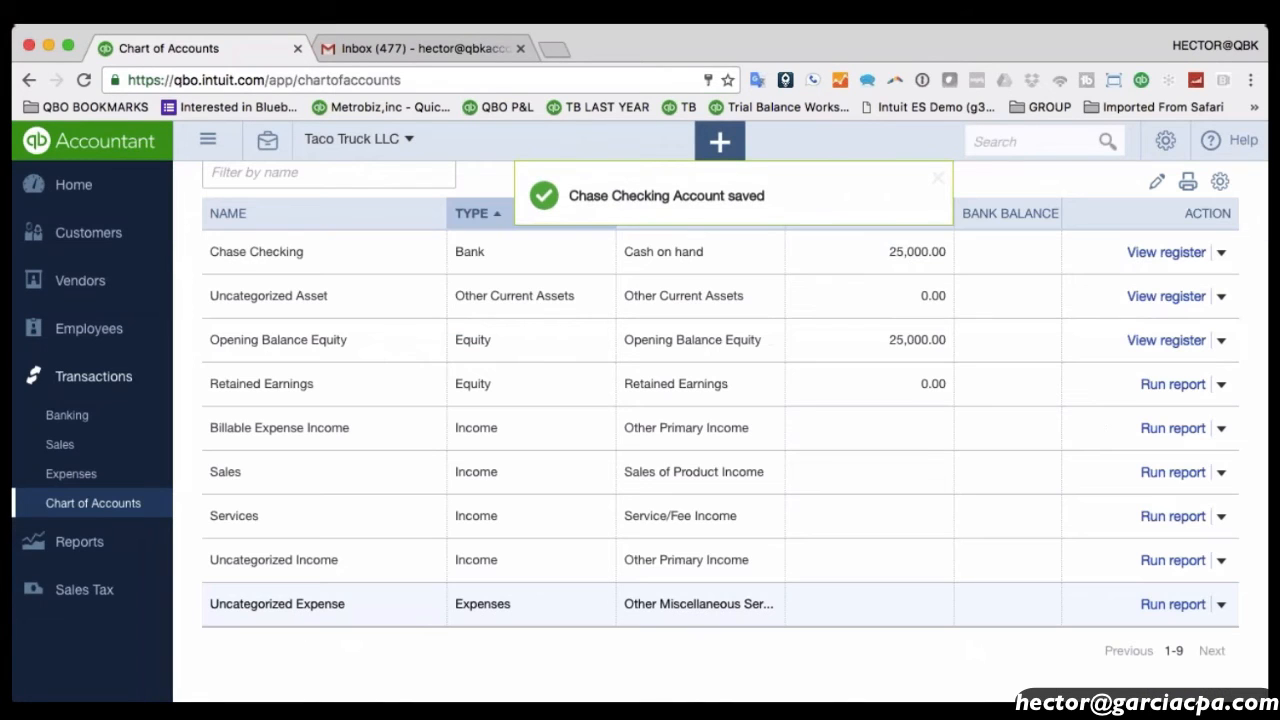
# Review the updated Chart of Accounts, then return to the firm's Clients list.
pyautogui.scroll(3, 857, 566)
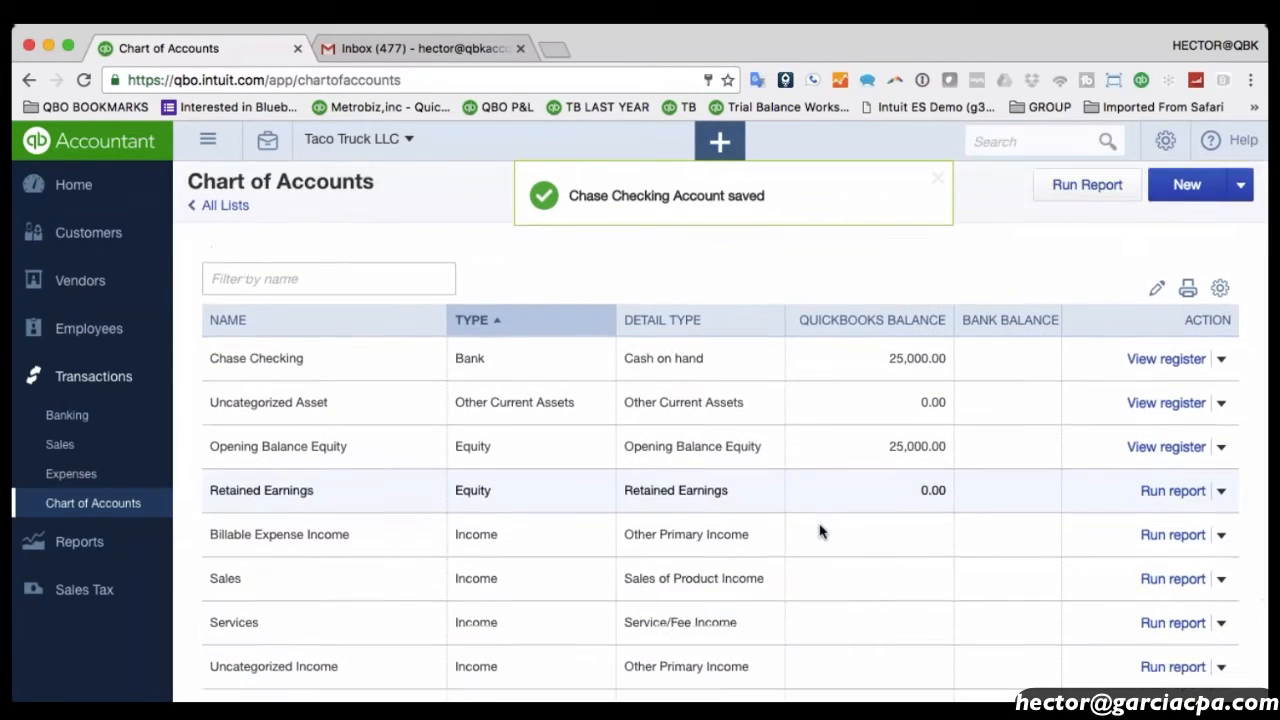
pyautogui.scroll(-2, 820, 531)
pyautogui.scroll(2, 837, 470)
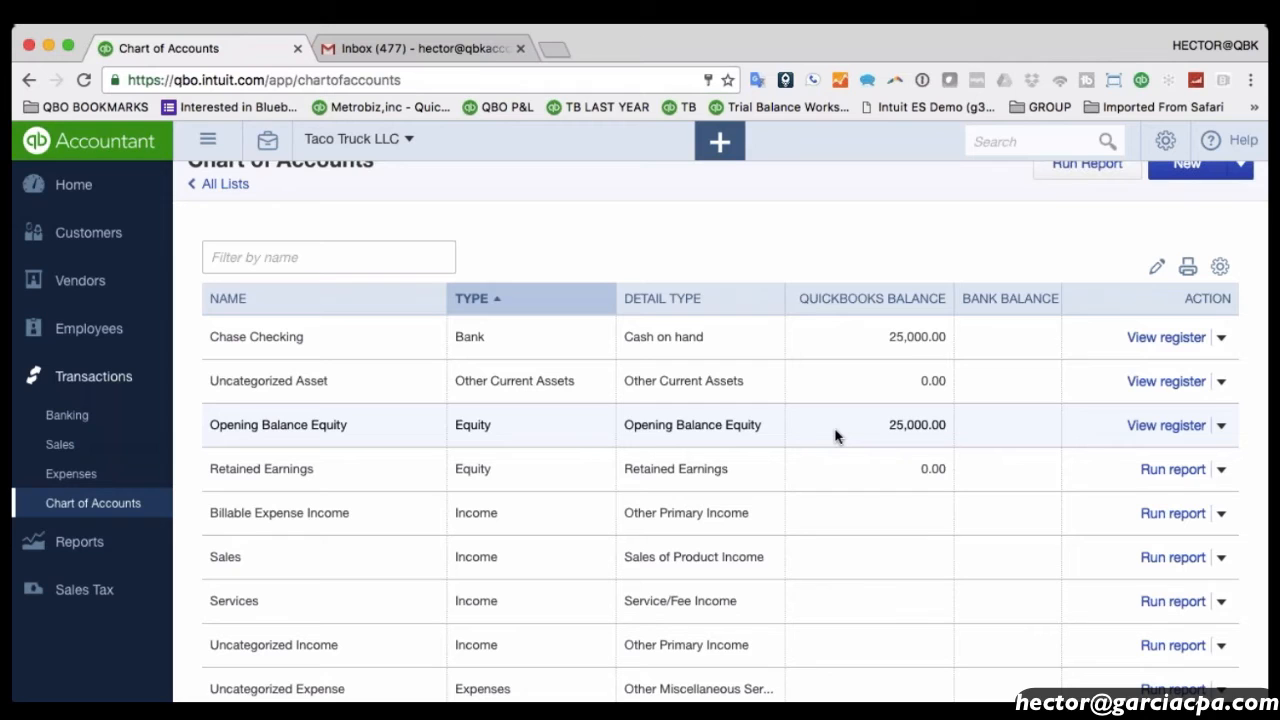
pyautogui.scroll(-2, 751, 266)
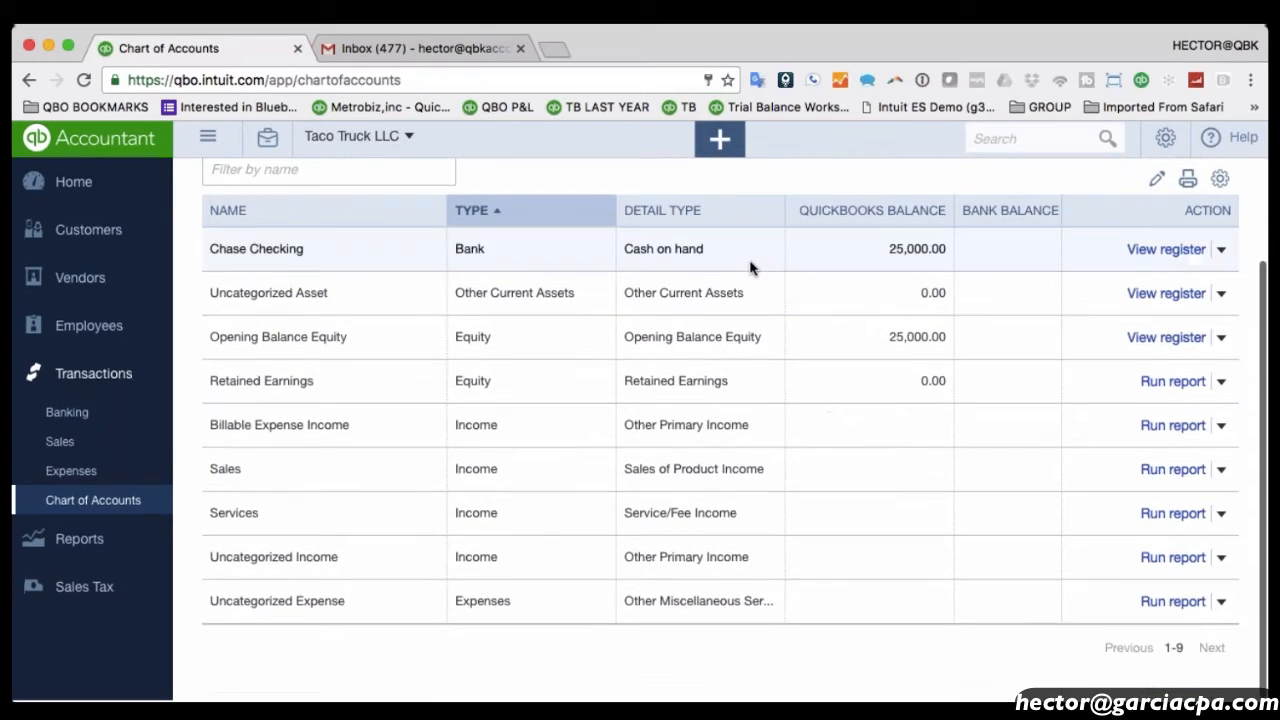
pyautogui.scroll(2, 751, 266)
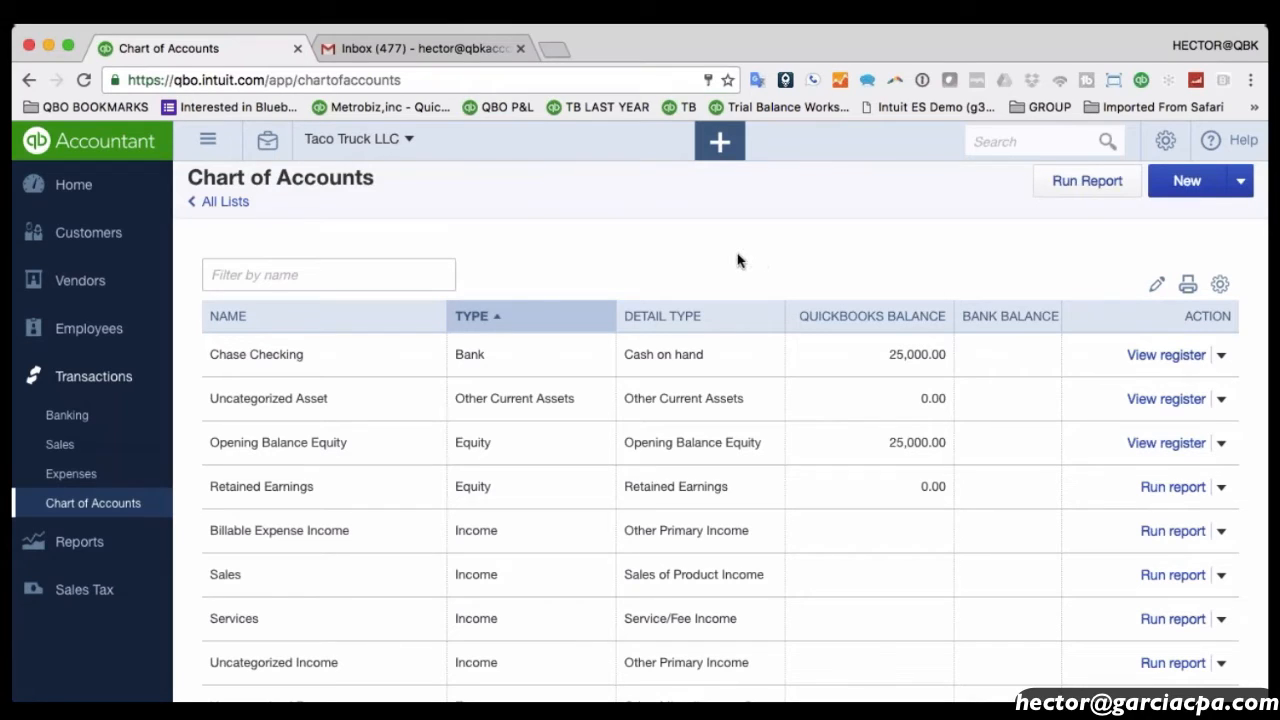
pyautogui.click(66, 143)
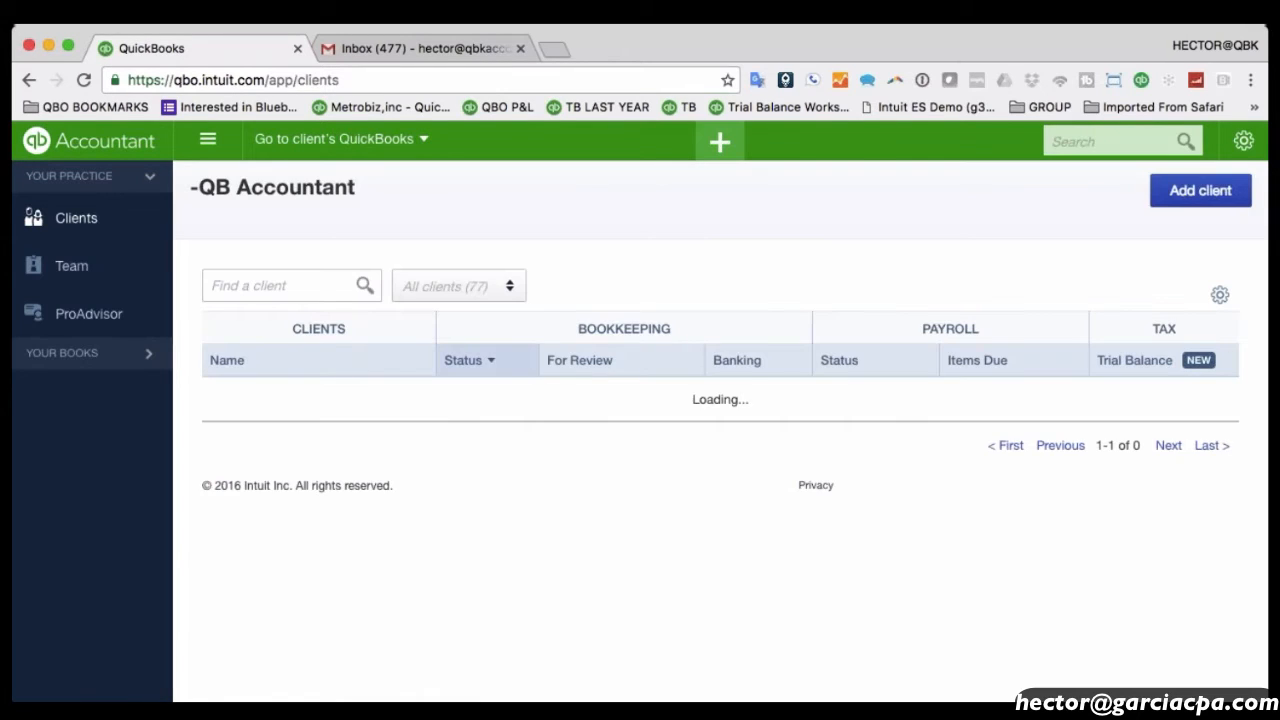
# Widen the Status column and zoom in twice so dates like 12/31/2015 show fully.
pyautogui.scroll(-3, 720, 430)
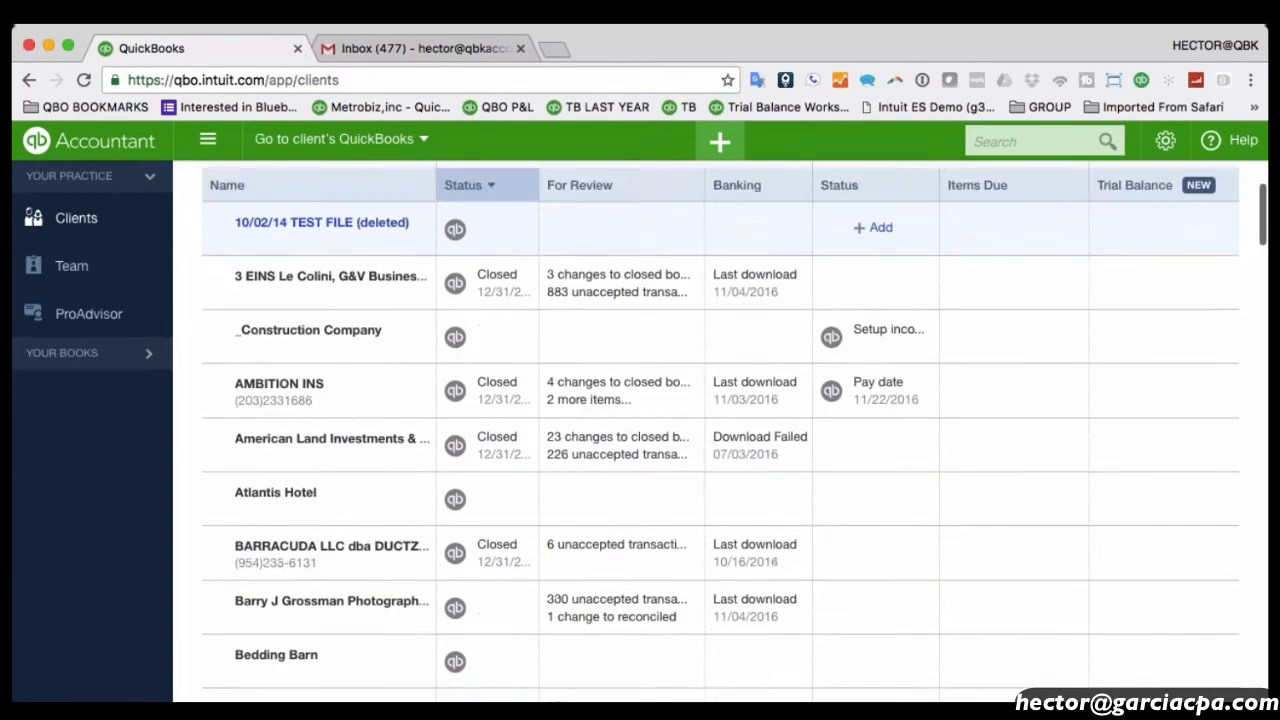
pyautogui.scroll(-10, 637, 380)
pyautogui.scroll(10, 637, 380)
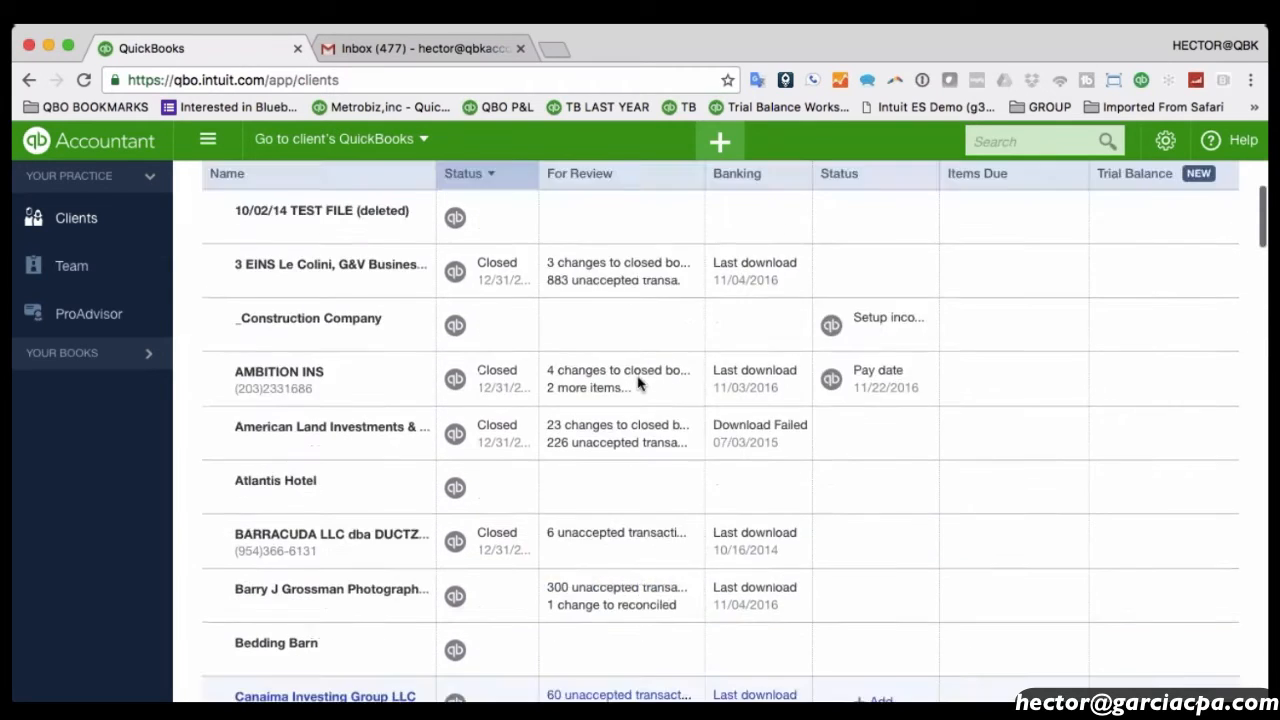
pyautogui.scroll(3, 637, 383)
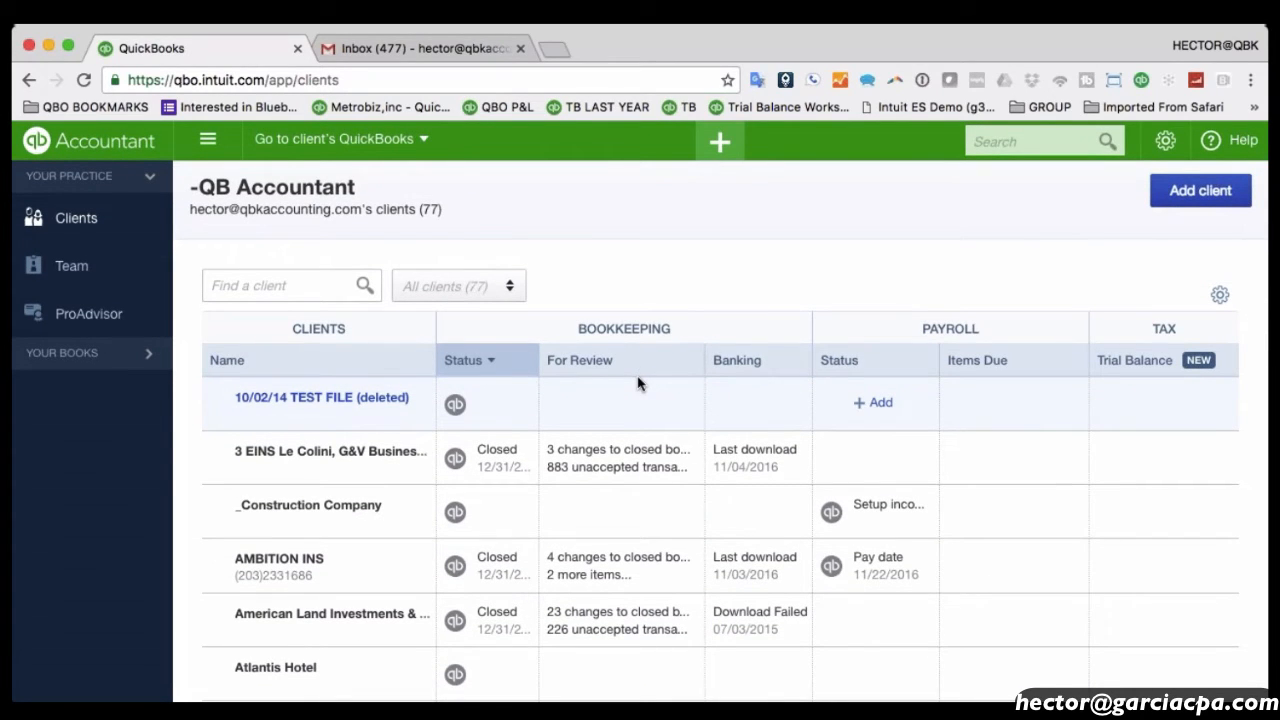
pyautogui.scroll(-1, 725, 459)
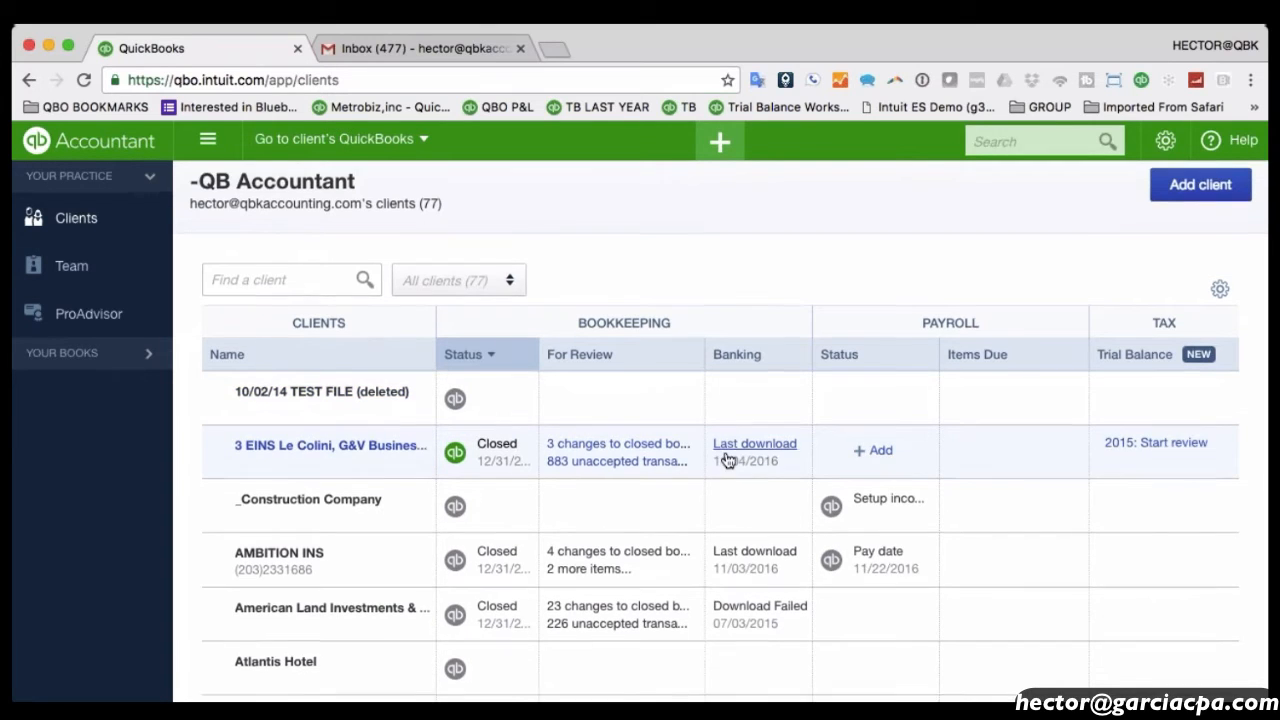
pyautogui.scroll(2, 722, 458)
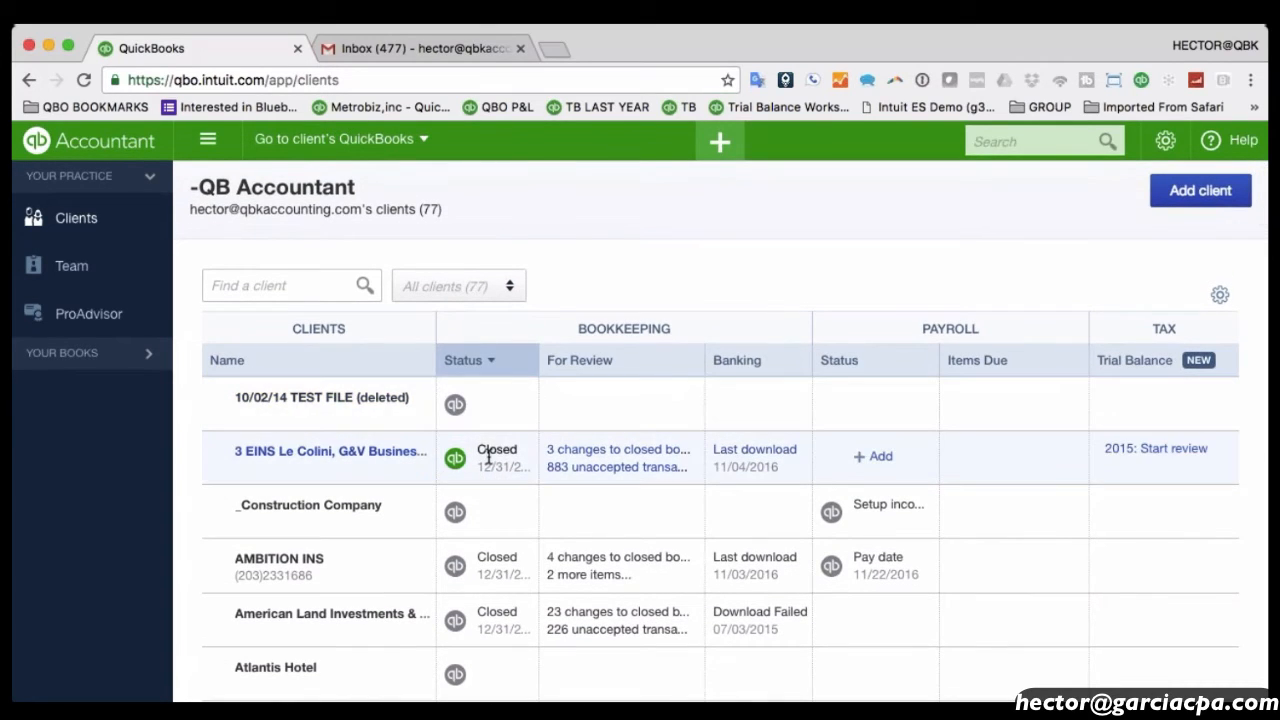
pyautogui.moveTo(485, 449); pyautogui.dragTo(521, 487)
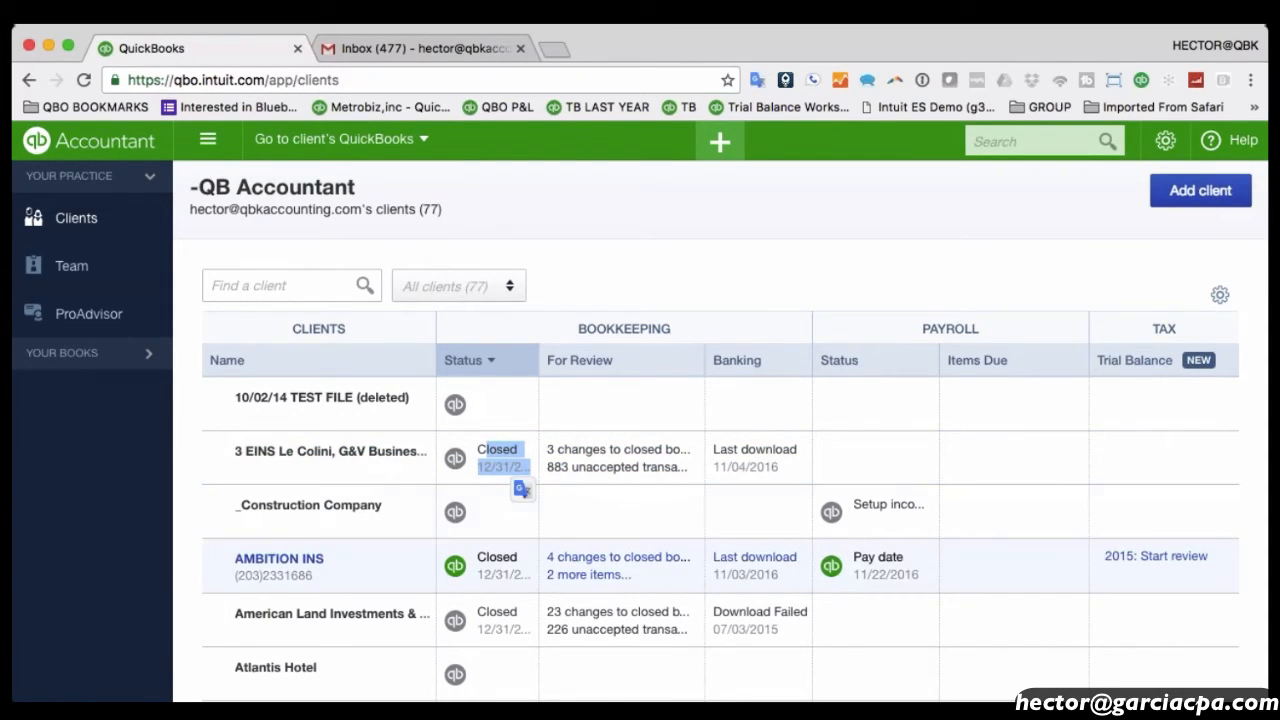
pyautogui.moveTo(538, 360); pyautogui.dragTo(573, 360)
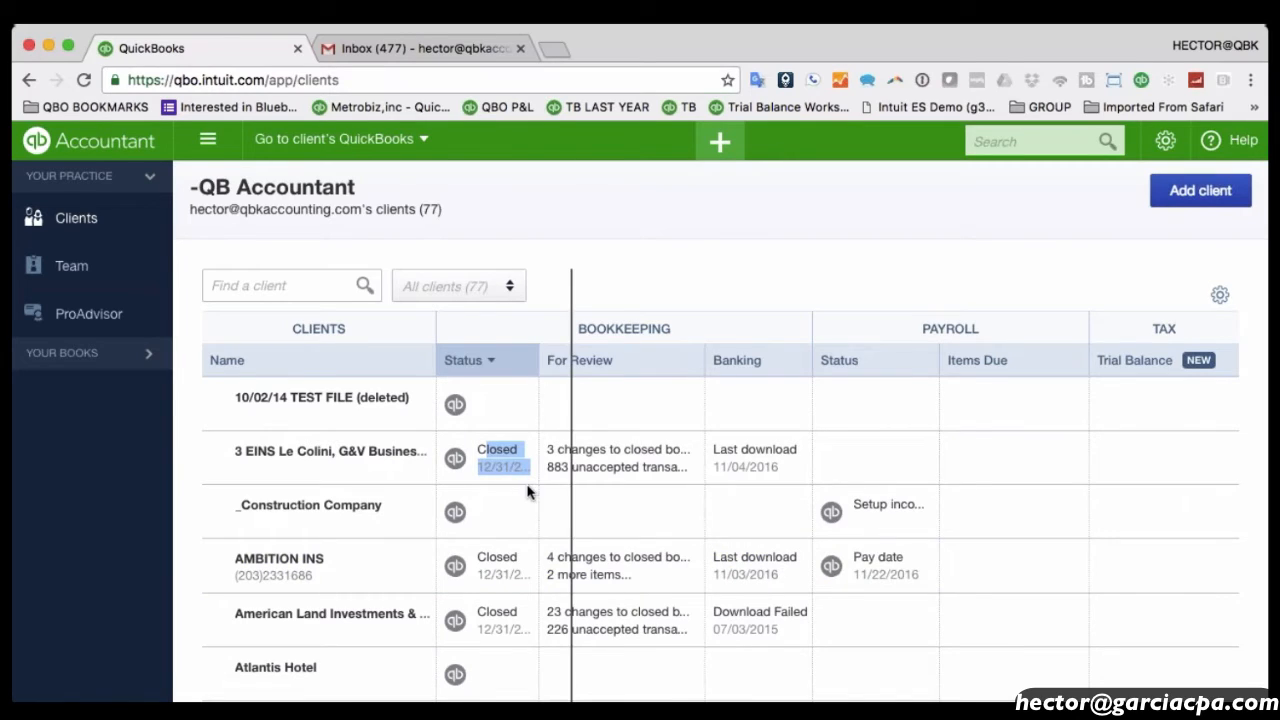
pyautogui.moveTo(540, 468); pyautogui.dragTo(513, 468)
pyautogui.press('super+equal')
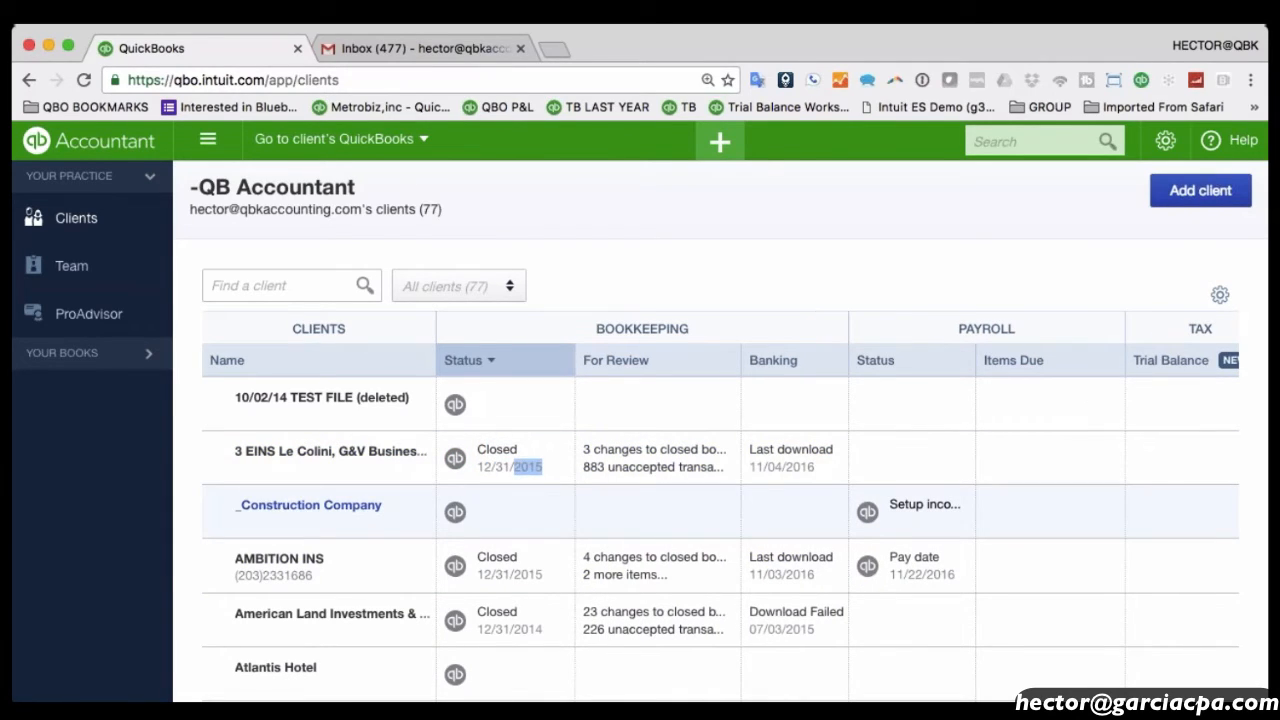
pyautogui.press('super+equal')
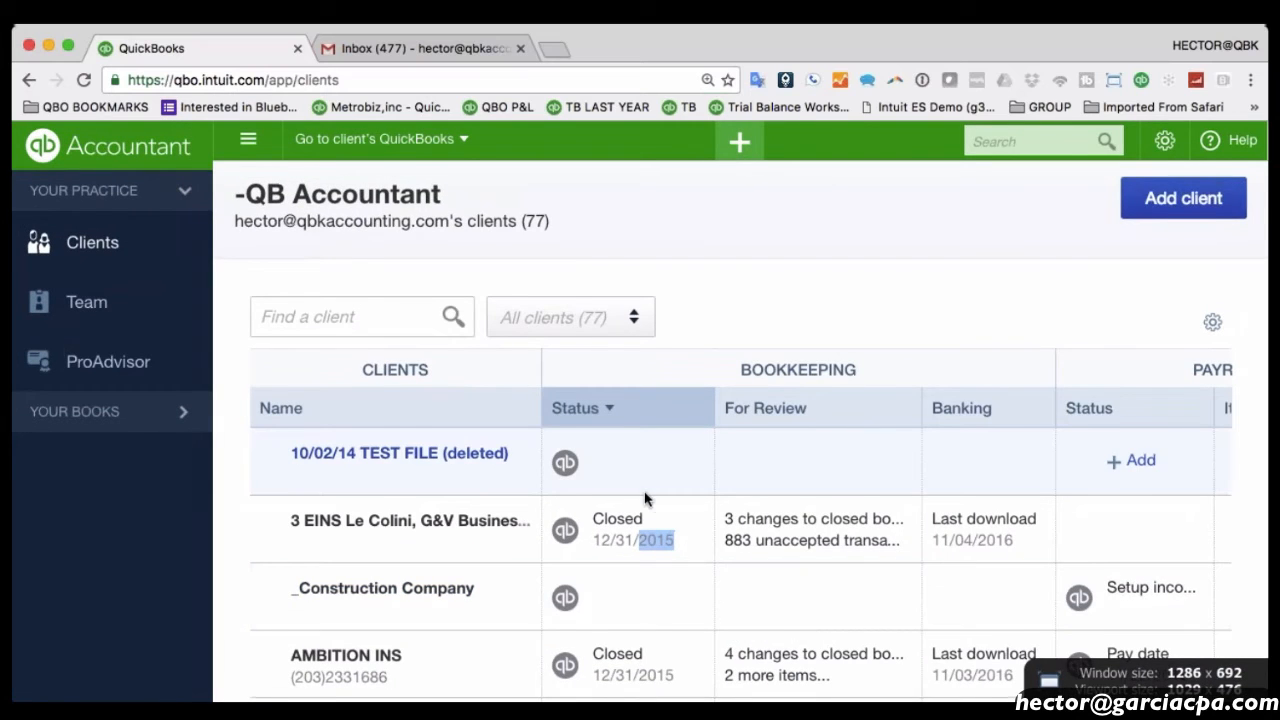
# Scroll across the client list to check payroll pay dates such as 11/22/2016.
pyautogui.scroll(-1, 646, 500)
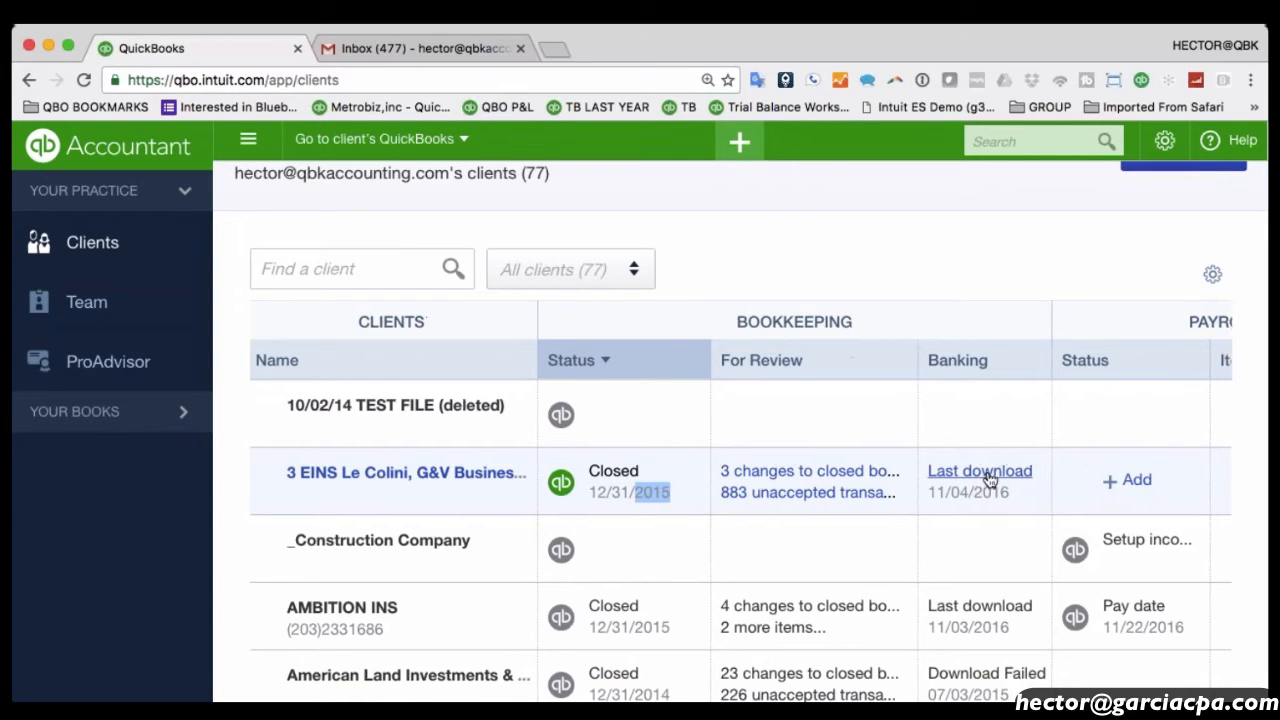
pyautogui.hscroll(2, 985, 478)
pyautogui.hscroll(4, 989, 480)
pyautogui.hscroll(-5, 989, 480)
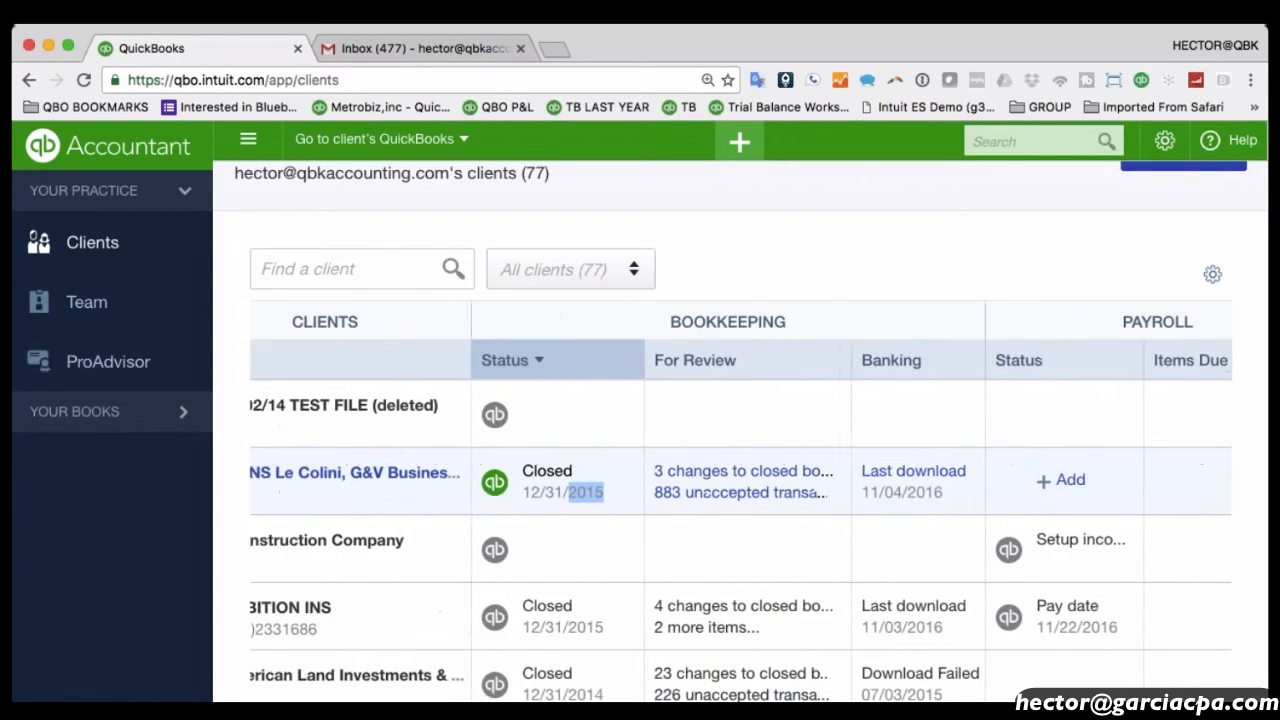
pyautogui.scroll(-1, 741, 429)
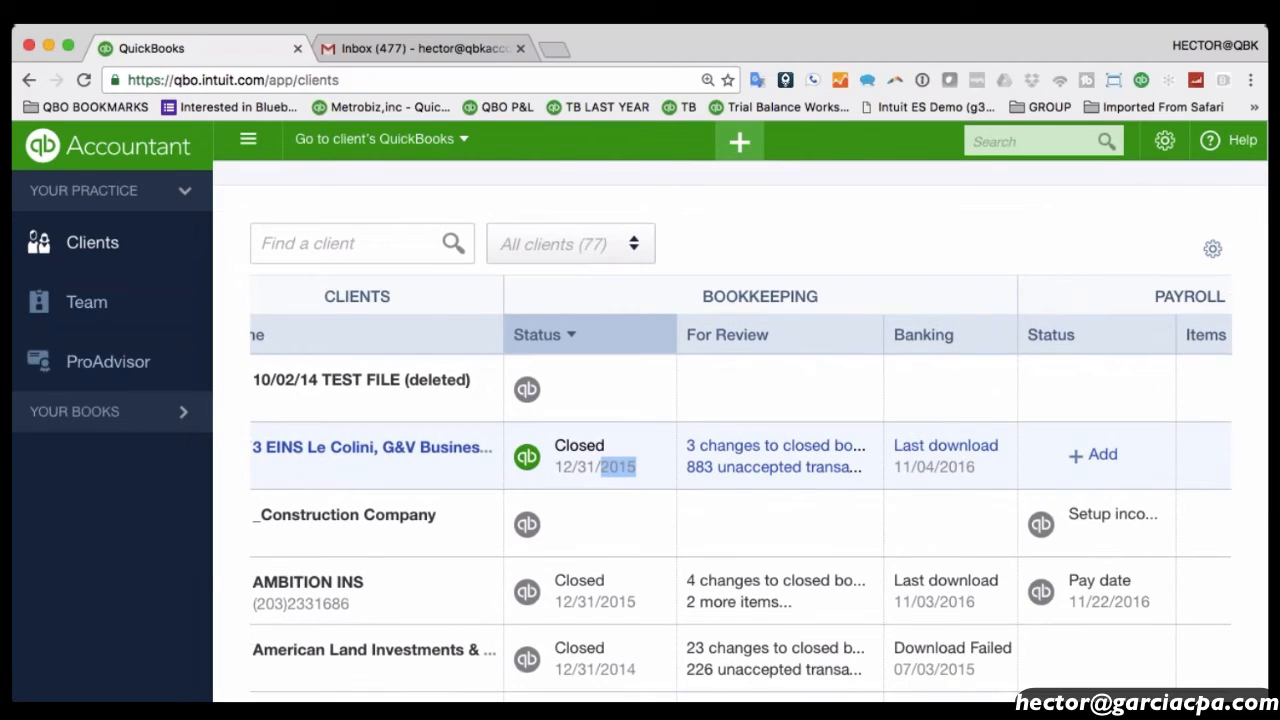
pyautogui.scroll(-2, 1094, 571)
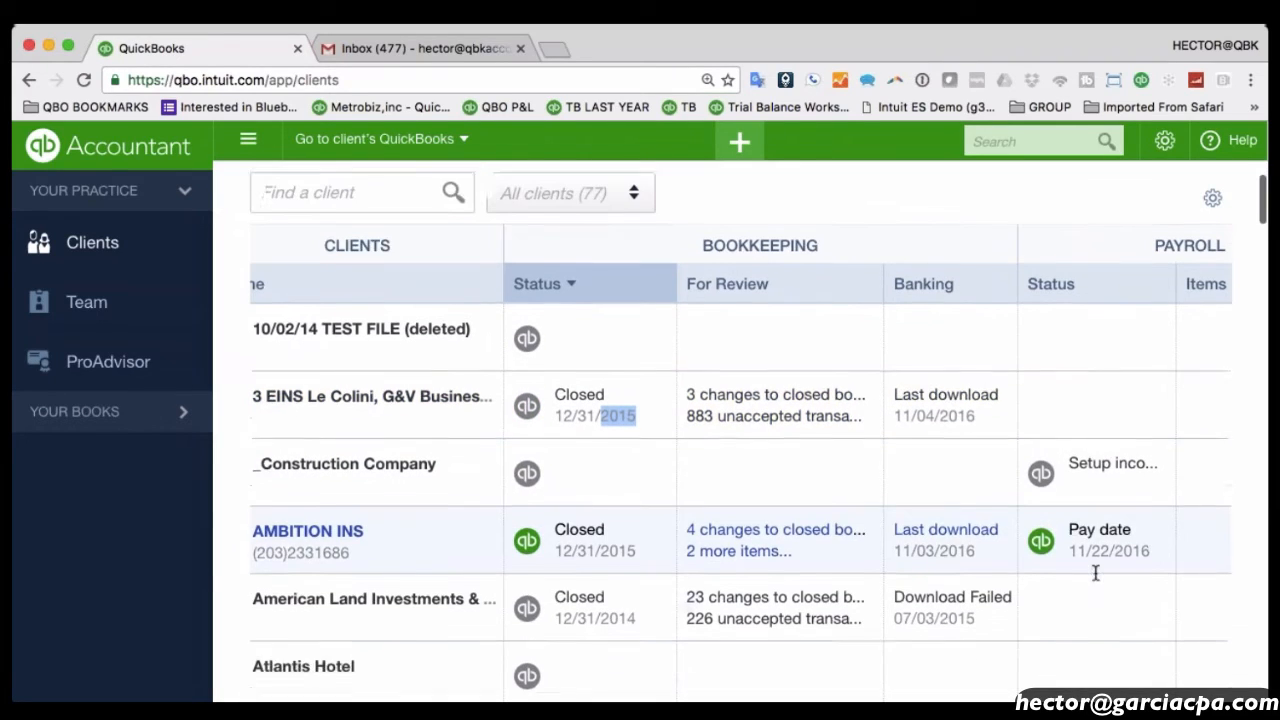
pyautogui.hscroll(4, 1094, 569)
pyautogui.moveTo(933, 547); pyautogui.dragTo(1007, 548)
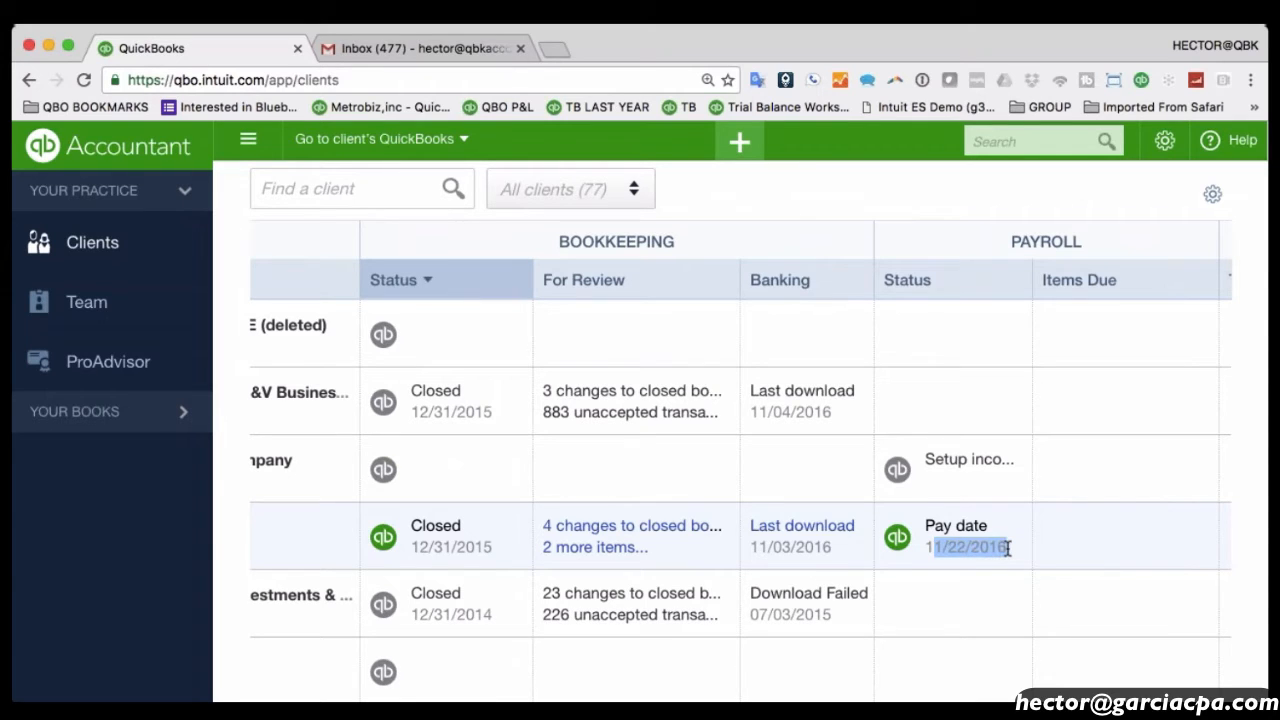
pyautogui.hscroll(2, 1007, 548)
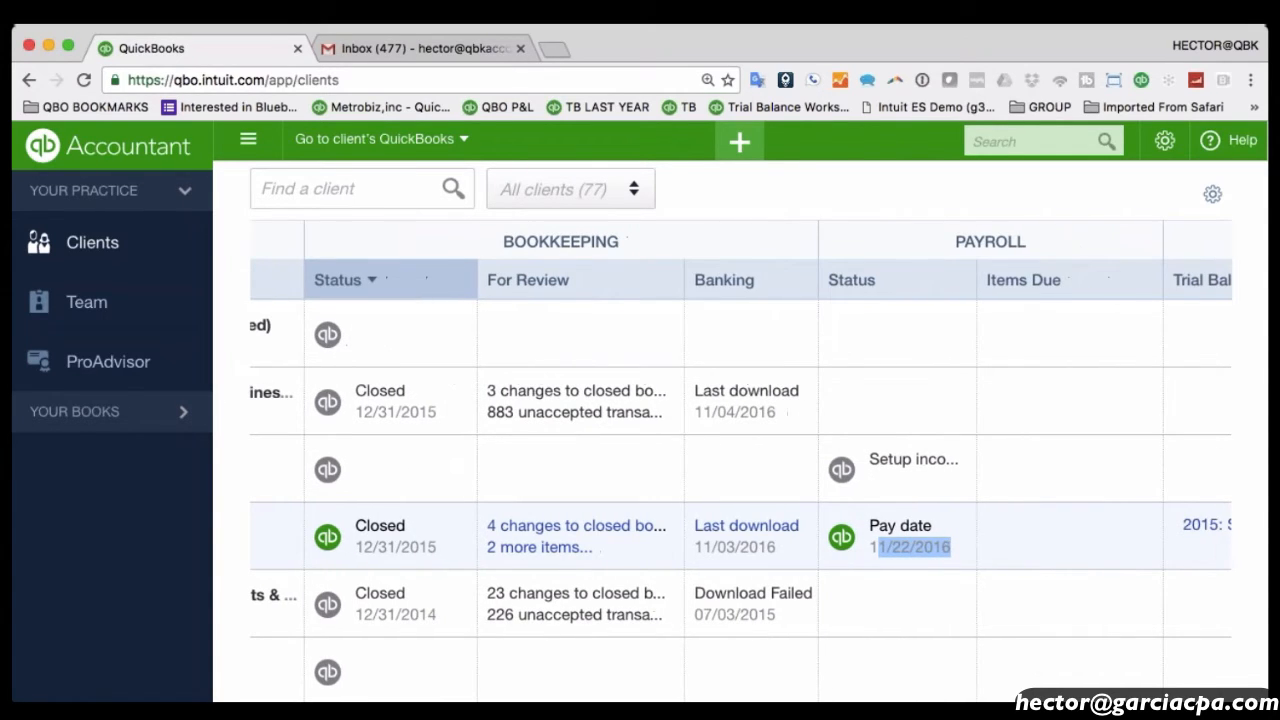
pyautogui.hscroll(2, 1007, 548)
pyautogui.scroll(-10, 1007, 548)
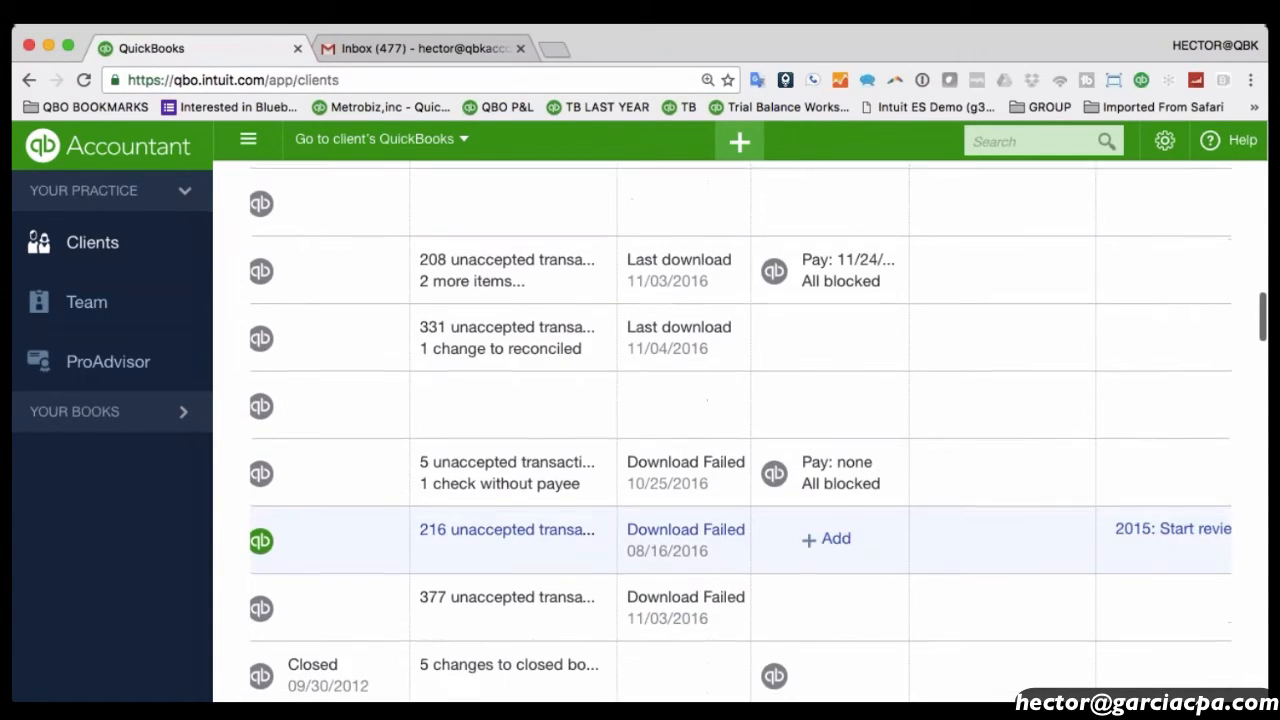
pyautogui.scroll(3, 860, 400)
pyautogui.scroll(-12, 860, 420)
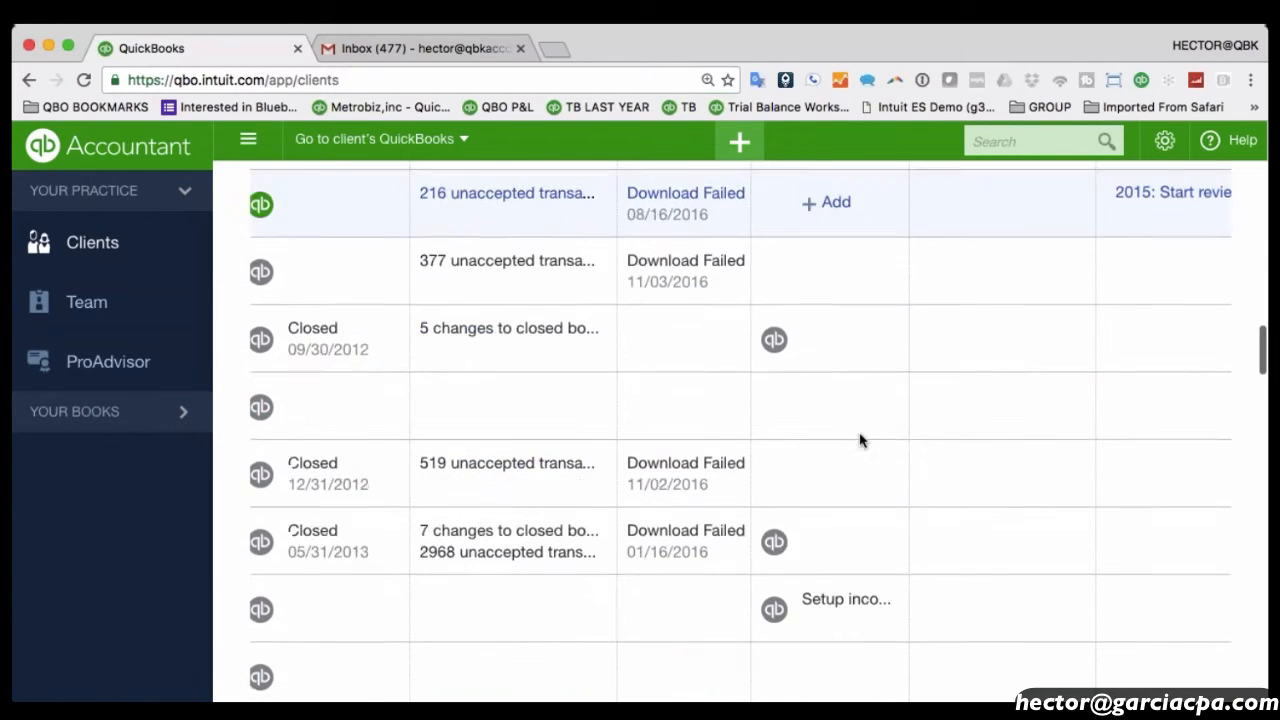
pyautogui.scroll(15, 871, 443)
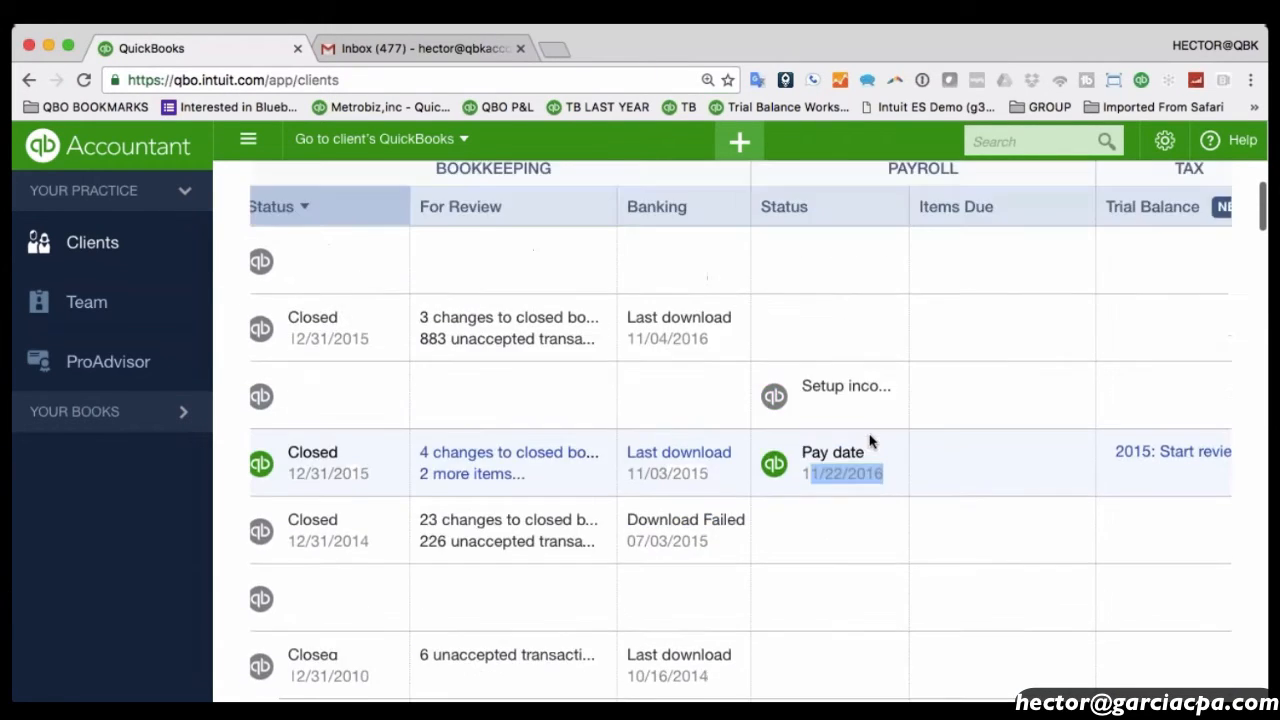
pyautogui.scroll(-1, 842, 613)
pyautogui.hscroll(2, 842, 613)
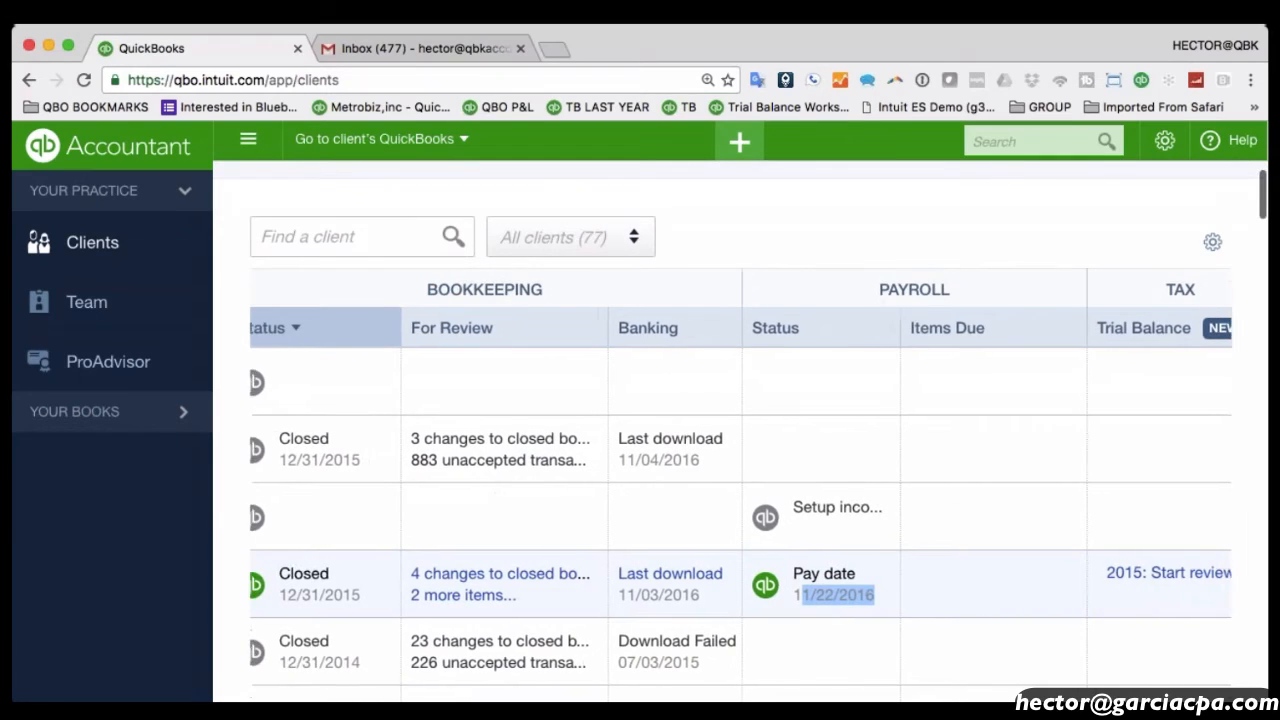
# Reset the browser zoom to normal and scroll back to the top of Clients.
pyautogui.hotkey('ctrl', '-')
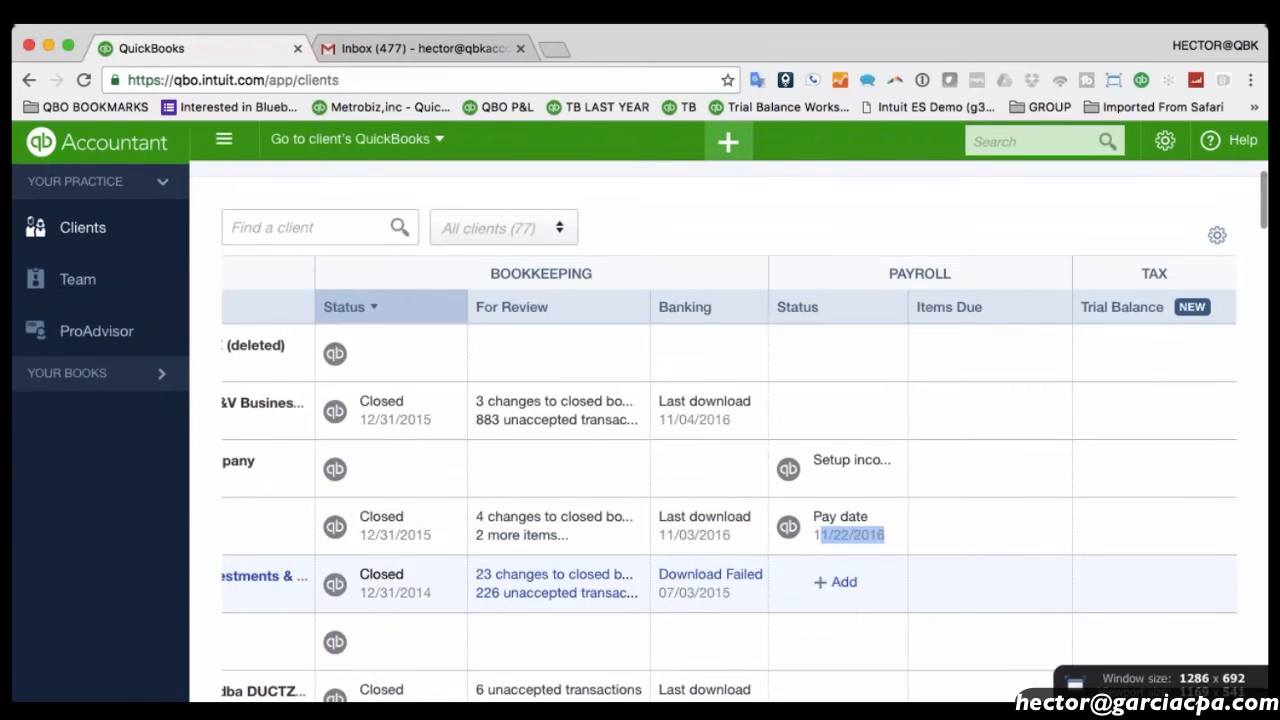
pyautogui.hotkey('ctrl', '-')
pyautogui.hotkey('ctrl', '-')
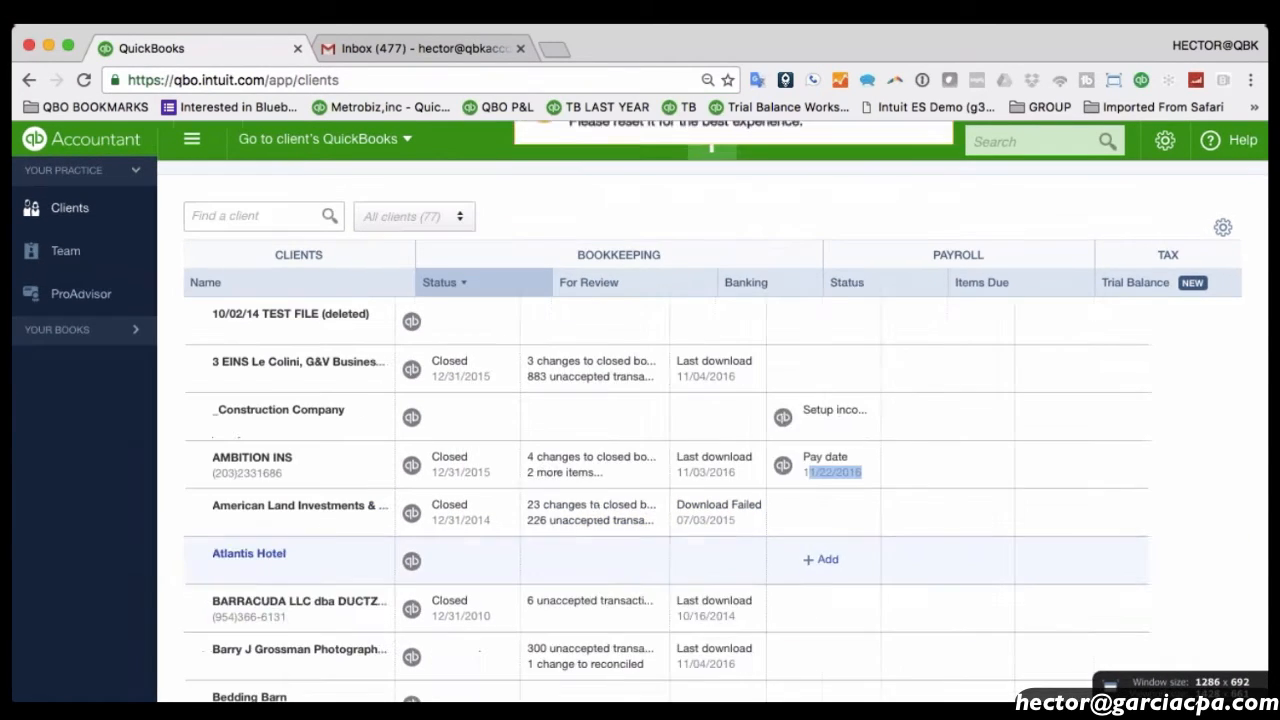
pyautogui.click(1000, 207)
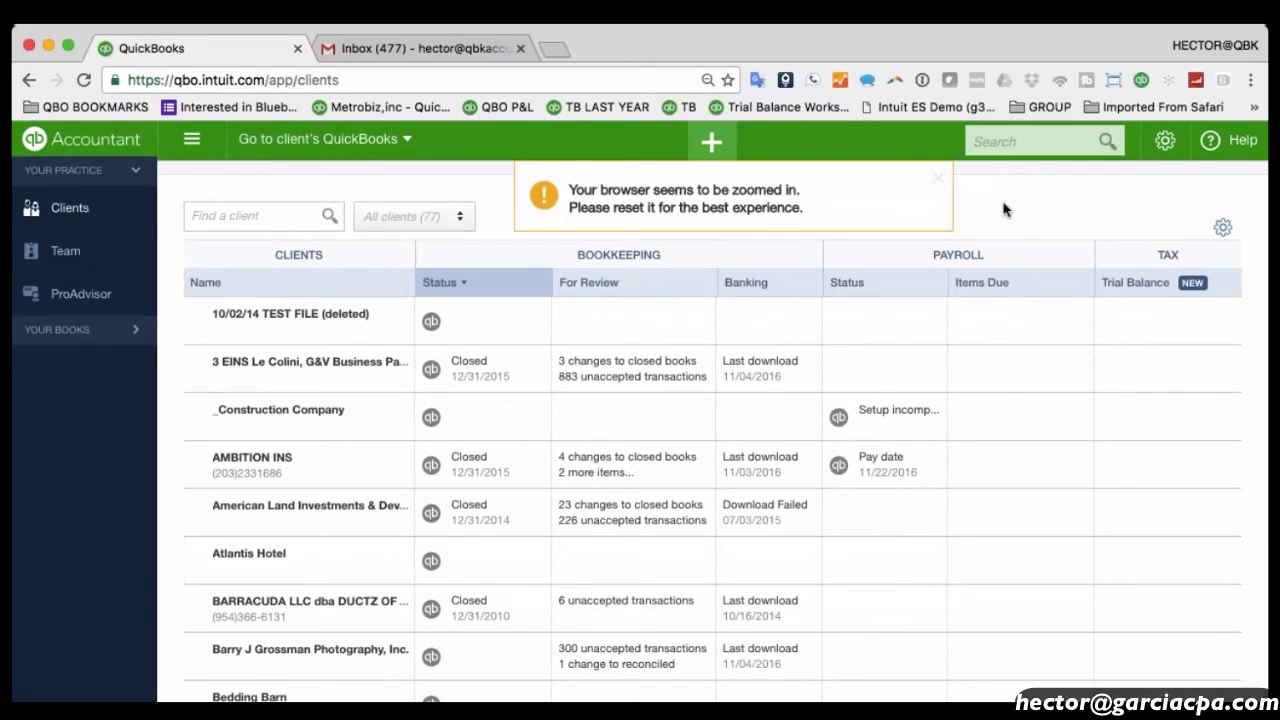
pyautogui.hotkey('ctrl', '+')
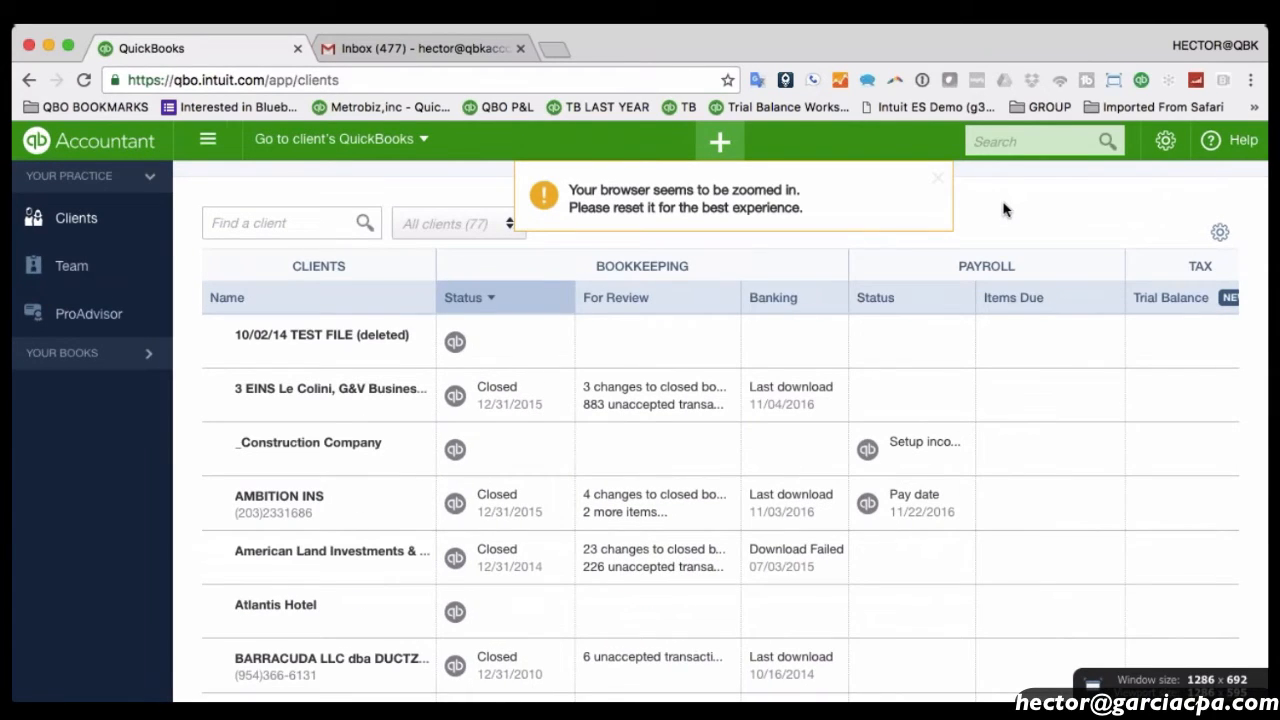
pyautogui.hotkey('ctrl', '-')
pyautogui.hotkey('ctrl', '+')
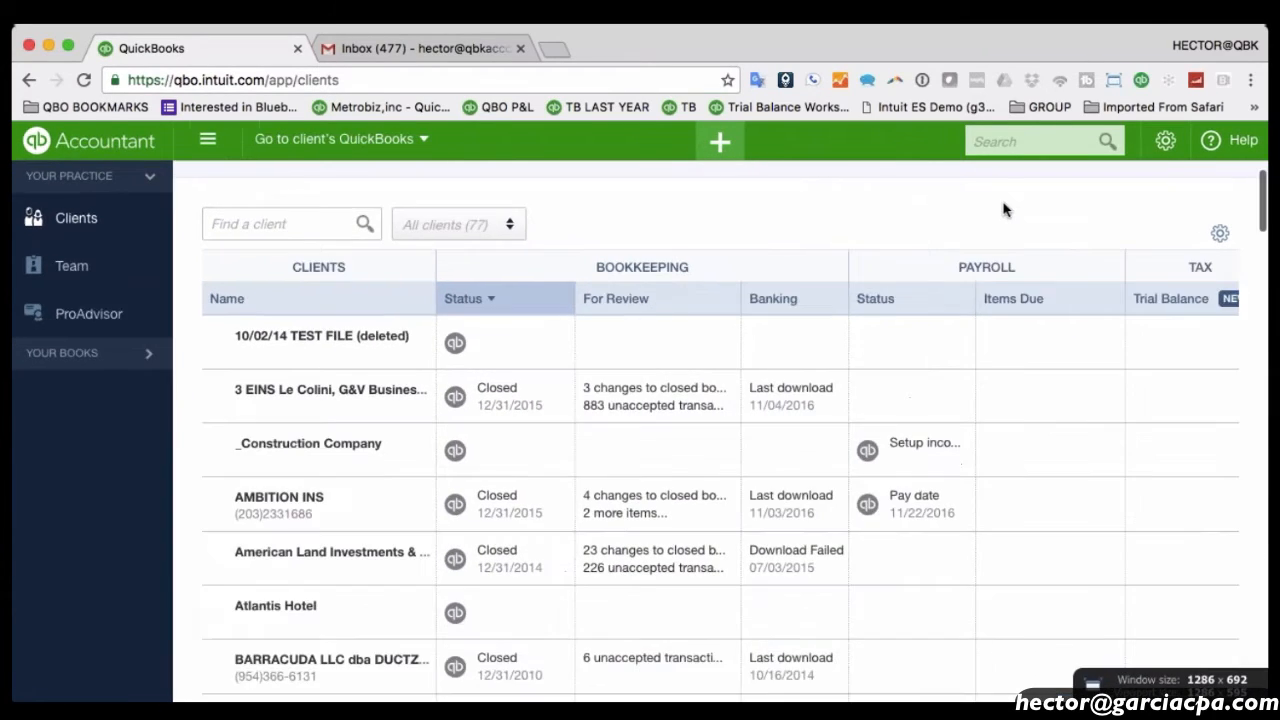
pyautogui.scroll(2, 772, 237)
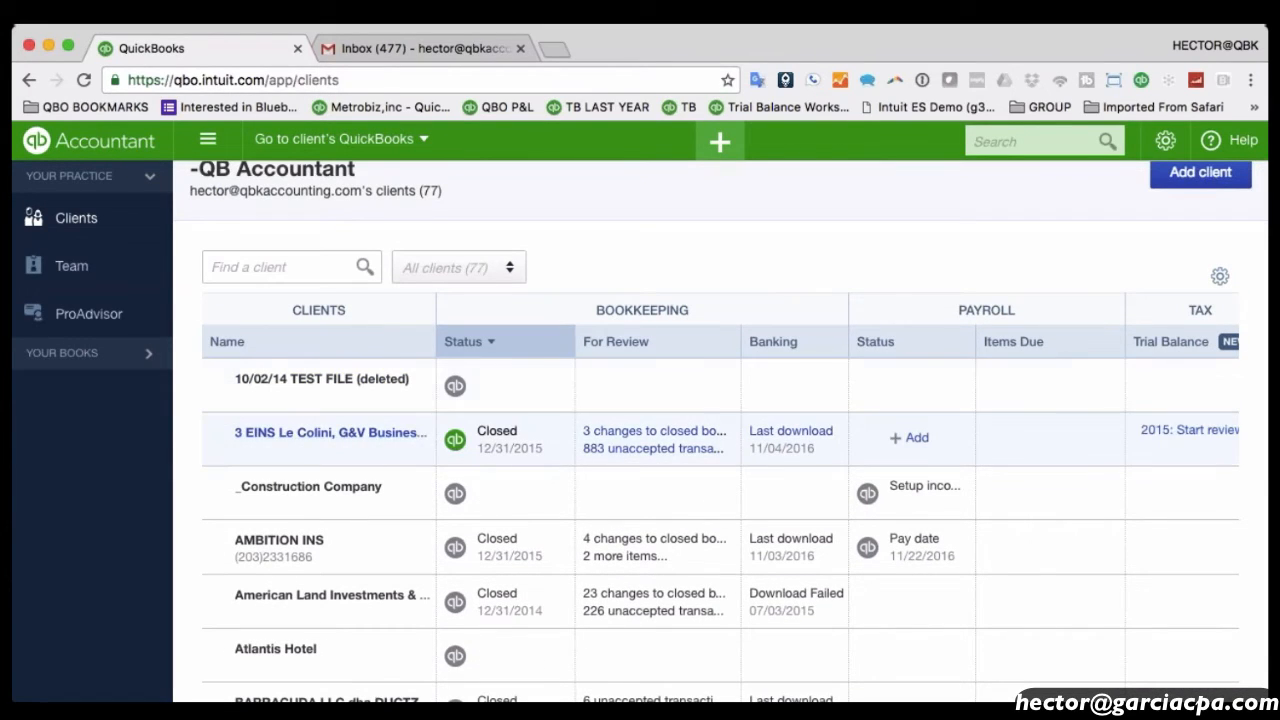
# Search 'tru' in Find a client and open Taco Truck LLC's details.
pyautogui.click(268, 267)
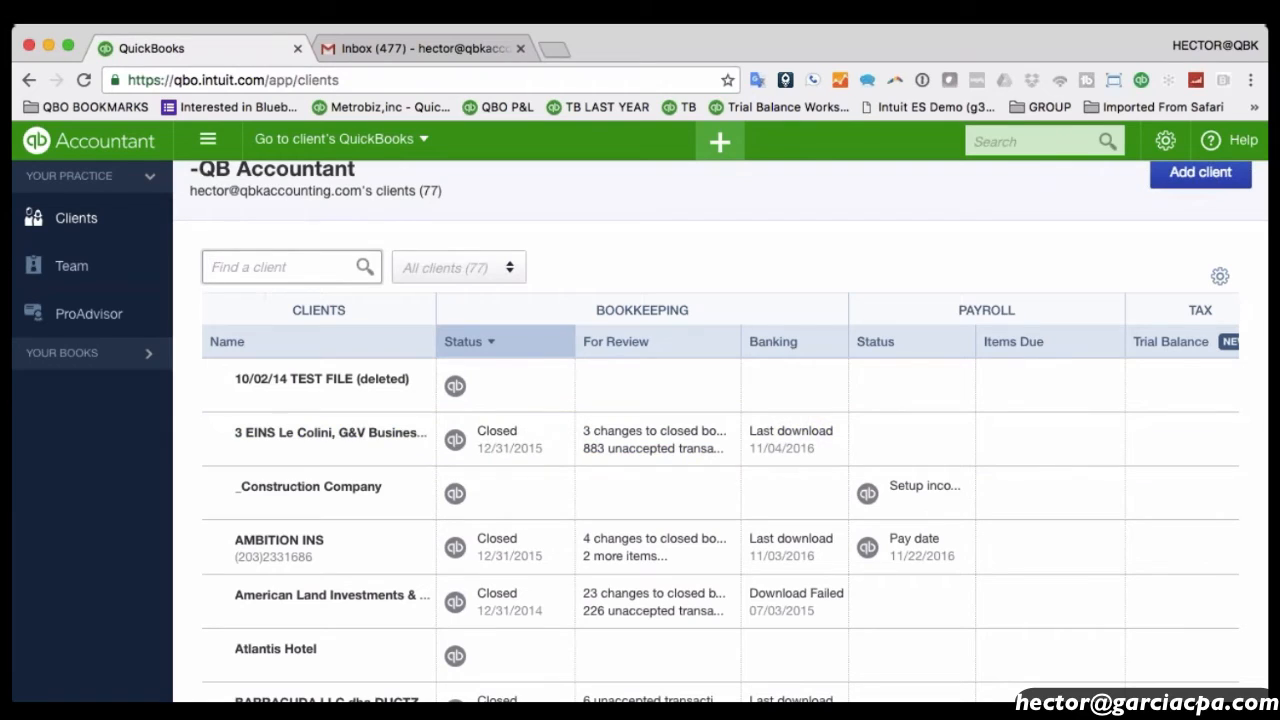
pyautogui.write('tru')
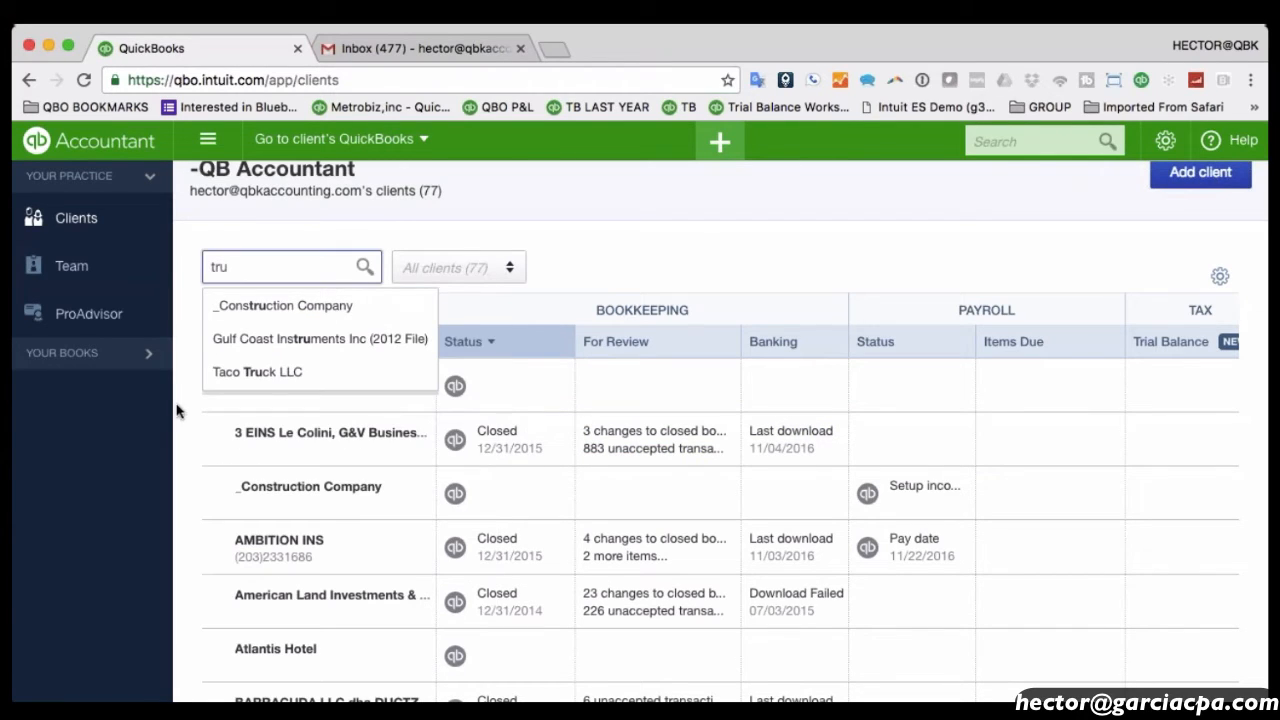
pyautogui.click(258, 372)
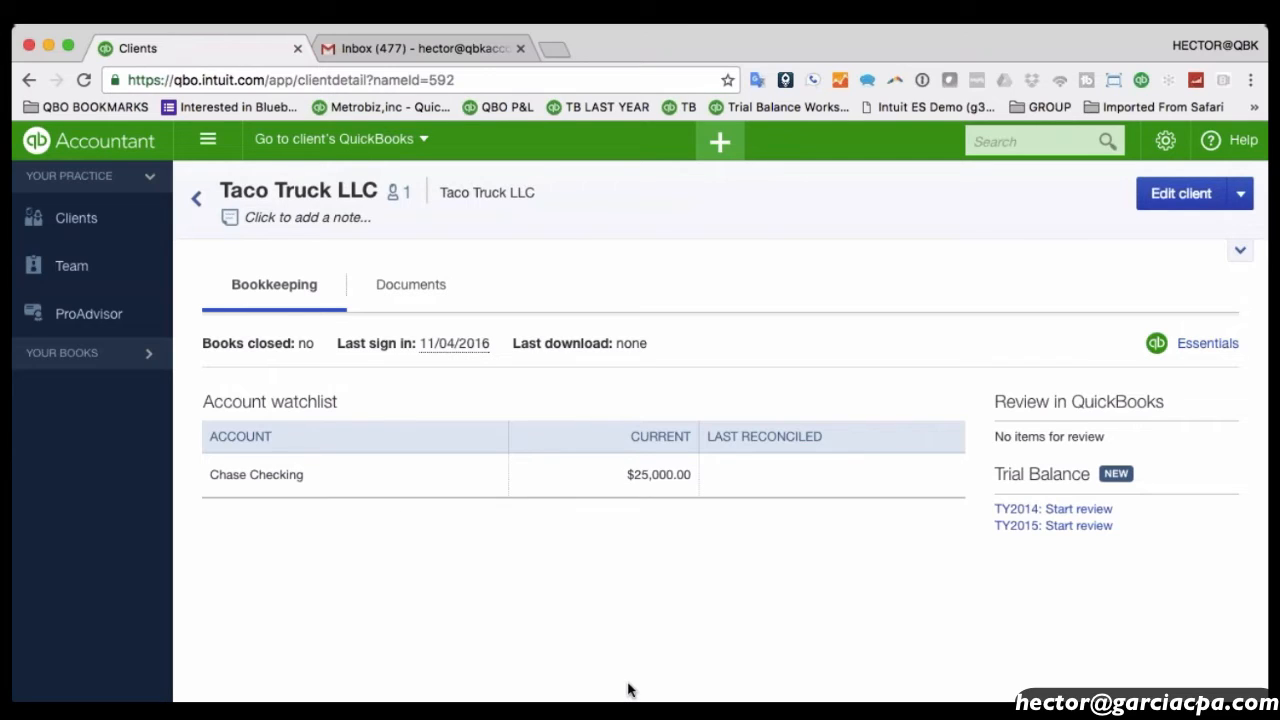
# Inspect the books-closed and last download statuses, then try the Documents tab.
pyautogui.moveTo(213, 343); pyautogui.dragTo(318, 343)
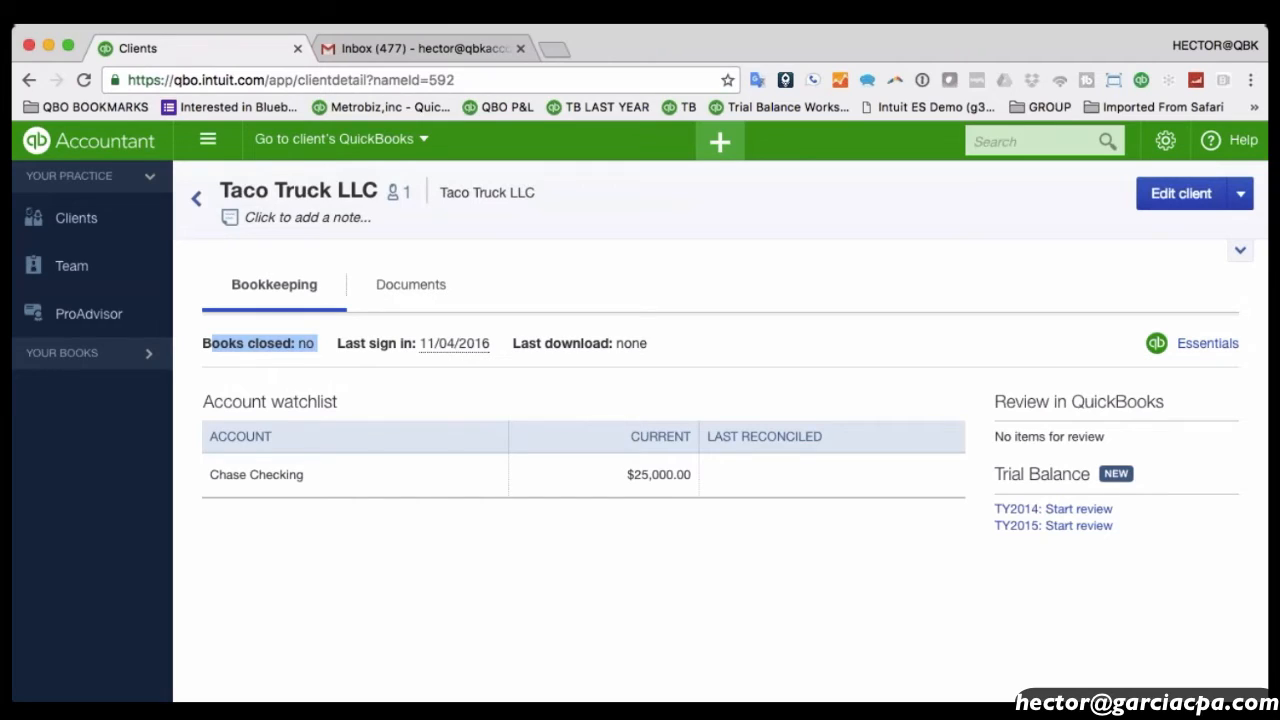
pyautogui.moveTo(648, 343); pyautogui.dragTo(545, 343)
pyautogui.moveTo(304, 343); pyautogui.dragTo(212, 343)
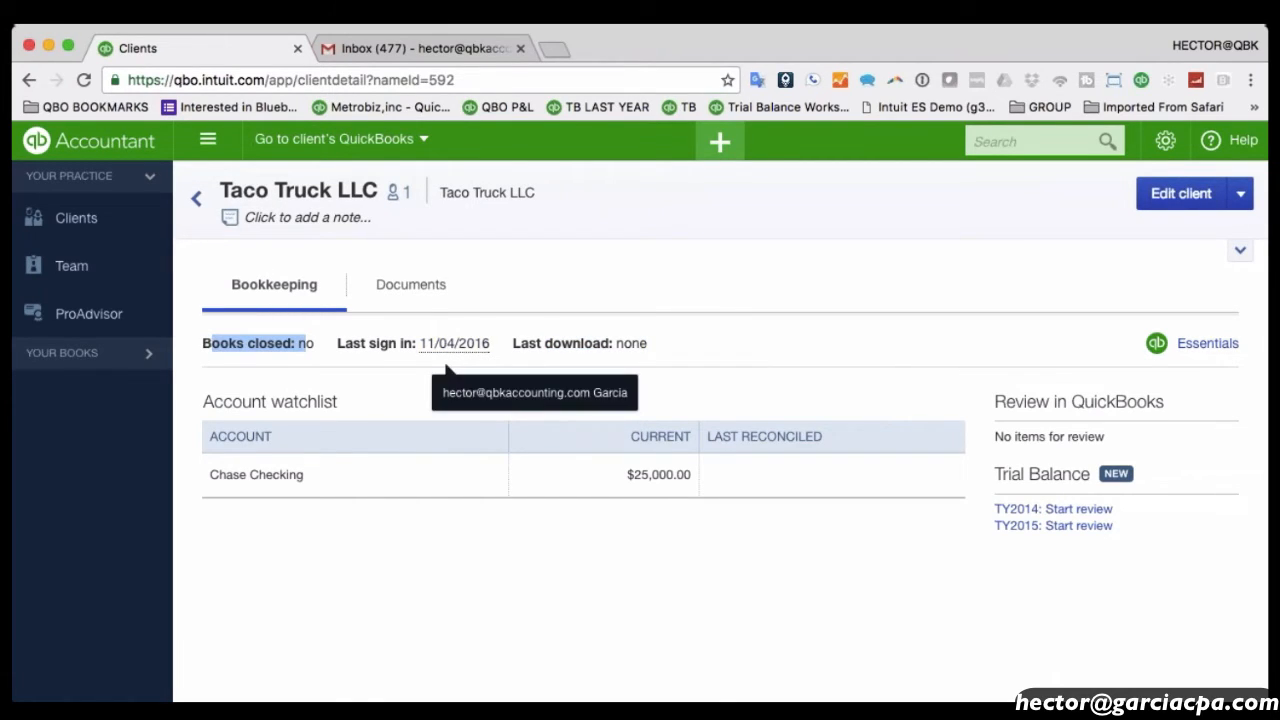
pyautogui.click(425, 296)
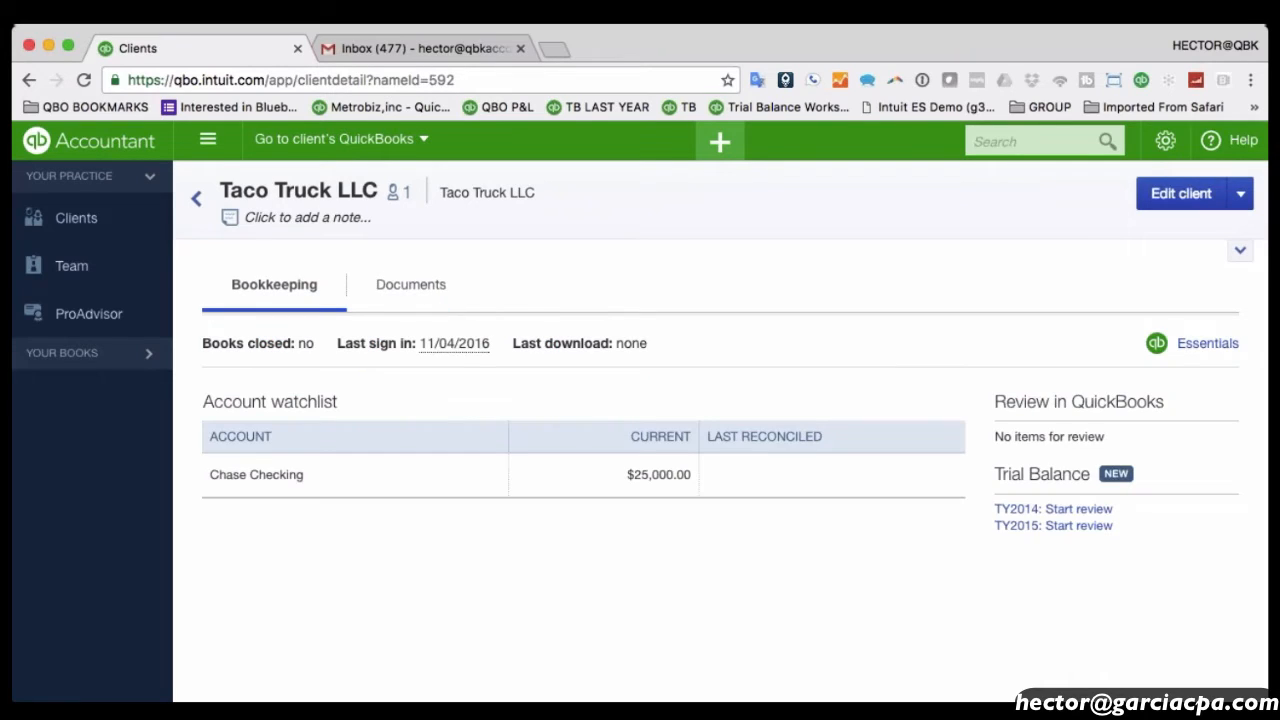
pyautogui.click(424, 297)
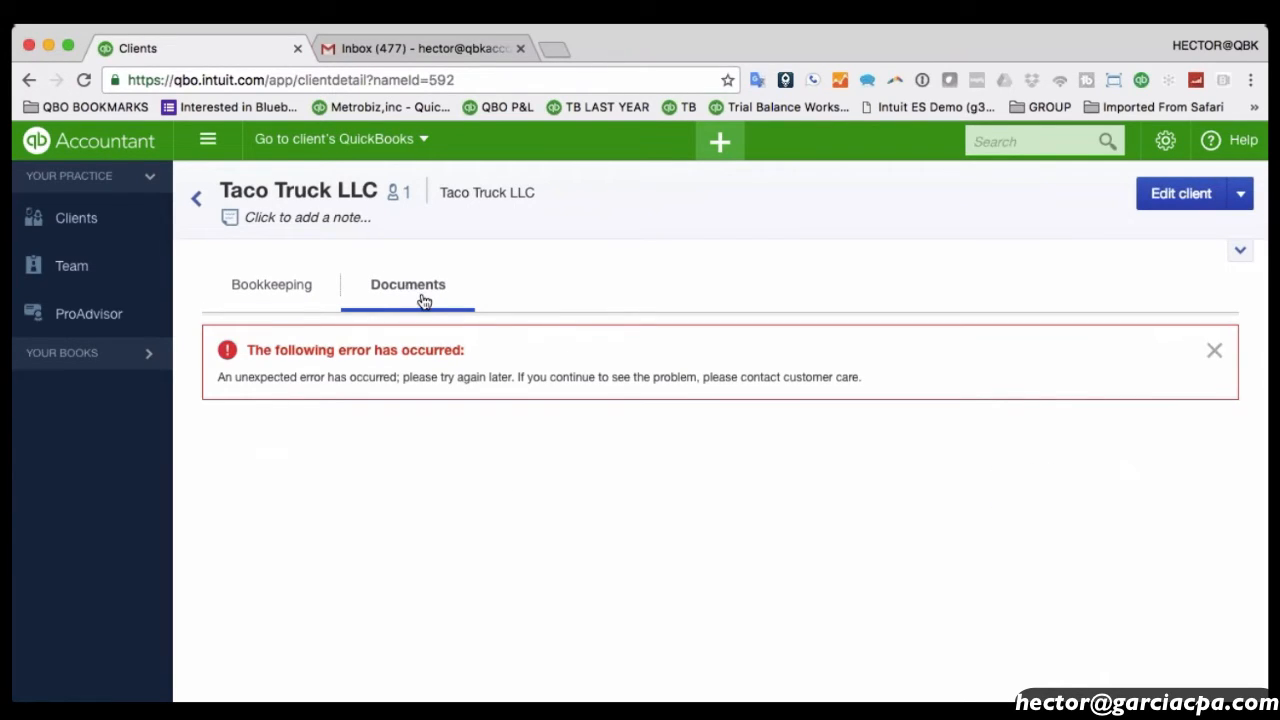
# Switch back to the Bookkeeping tab, then go to the firm's Team page.
pyautogui.click(299, 303)
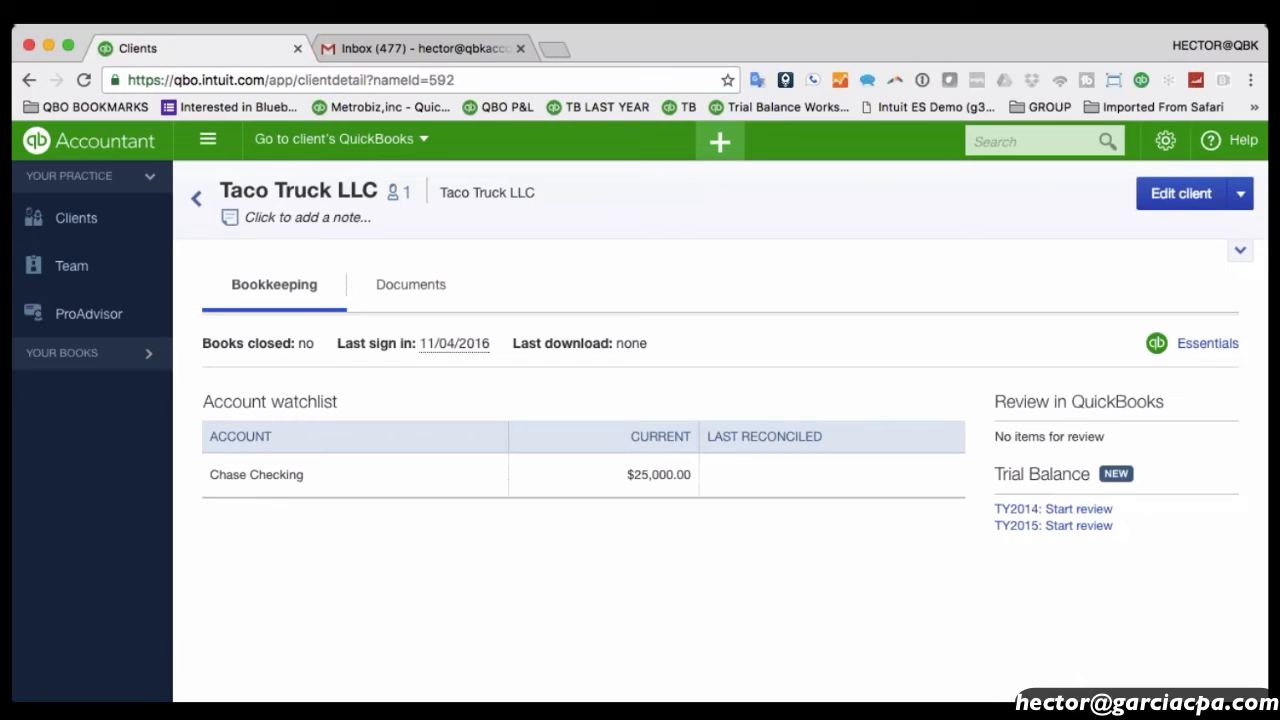
pyautogui.click(72, 274)
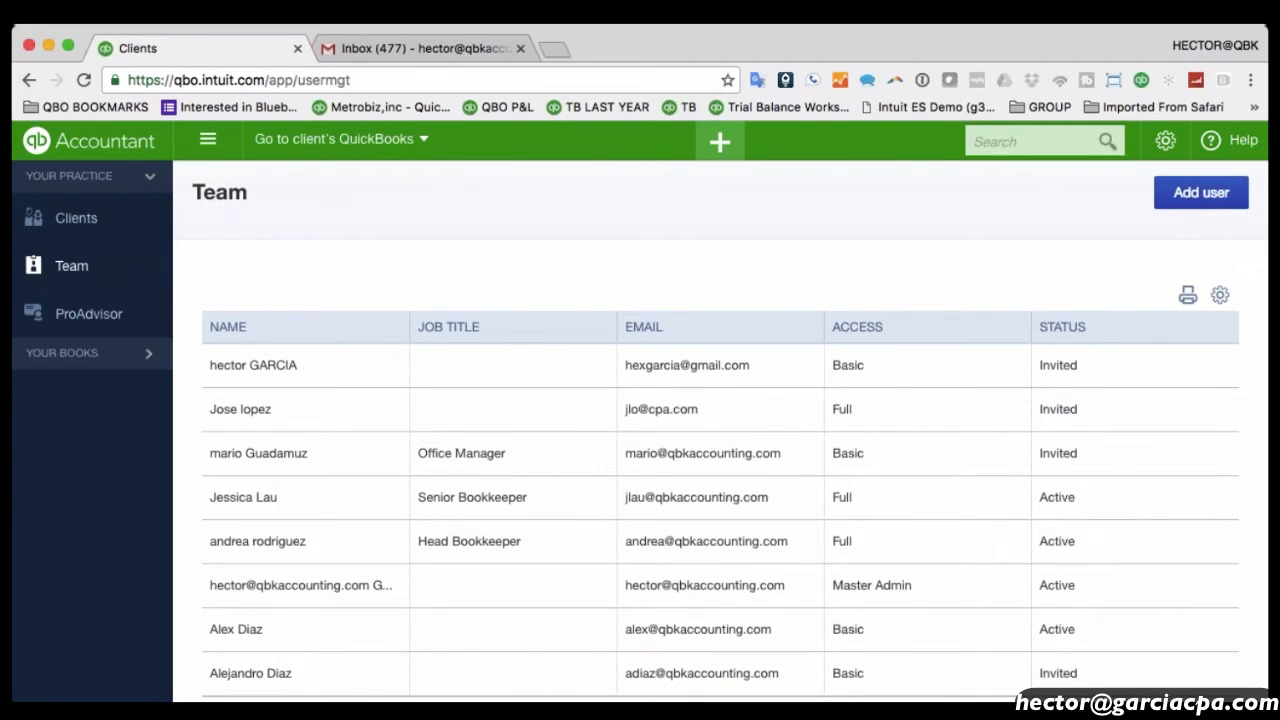
# Scan the 8-user Team table and begin adding a new user.
pyautogui.scroll(-3, 334, 400)
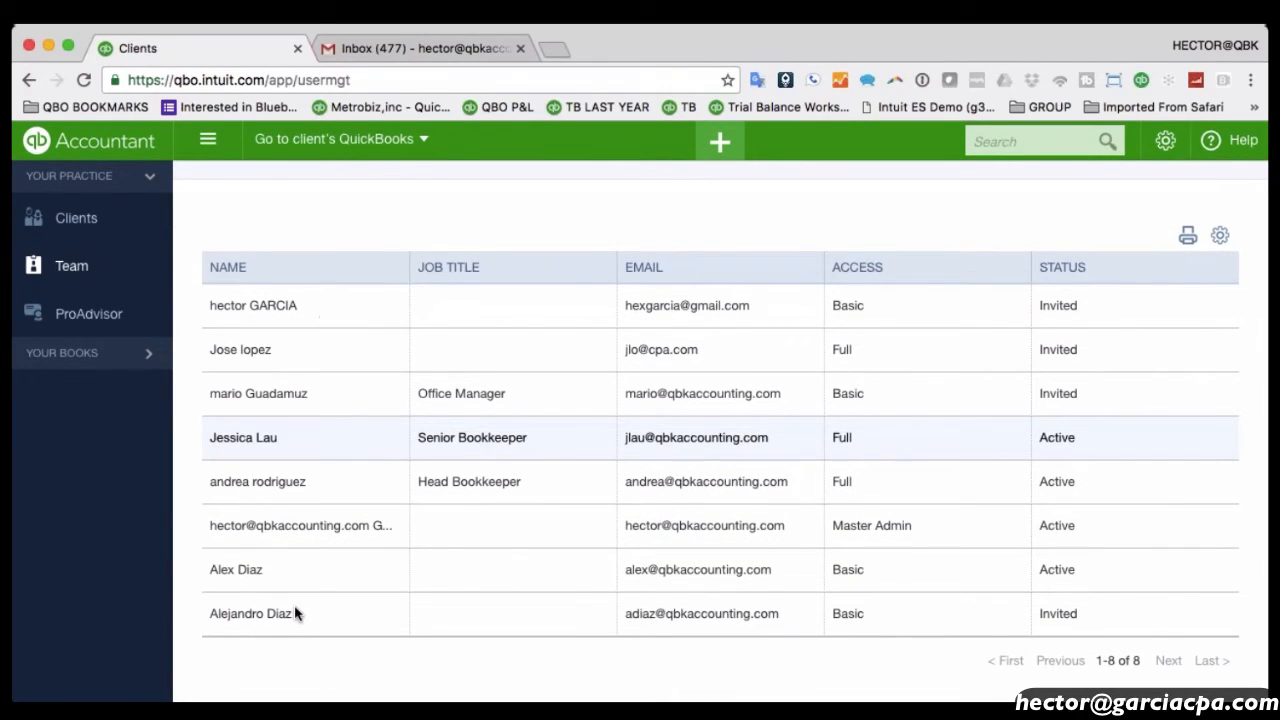
pyautogui.scroll(2, 294, 608)
pyautogui.scroll(-2, 294, 608)
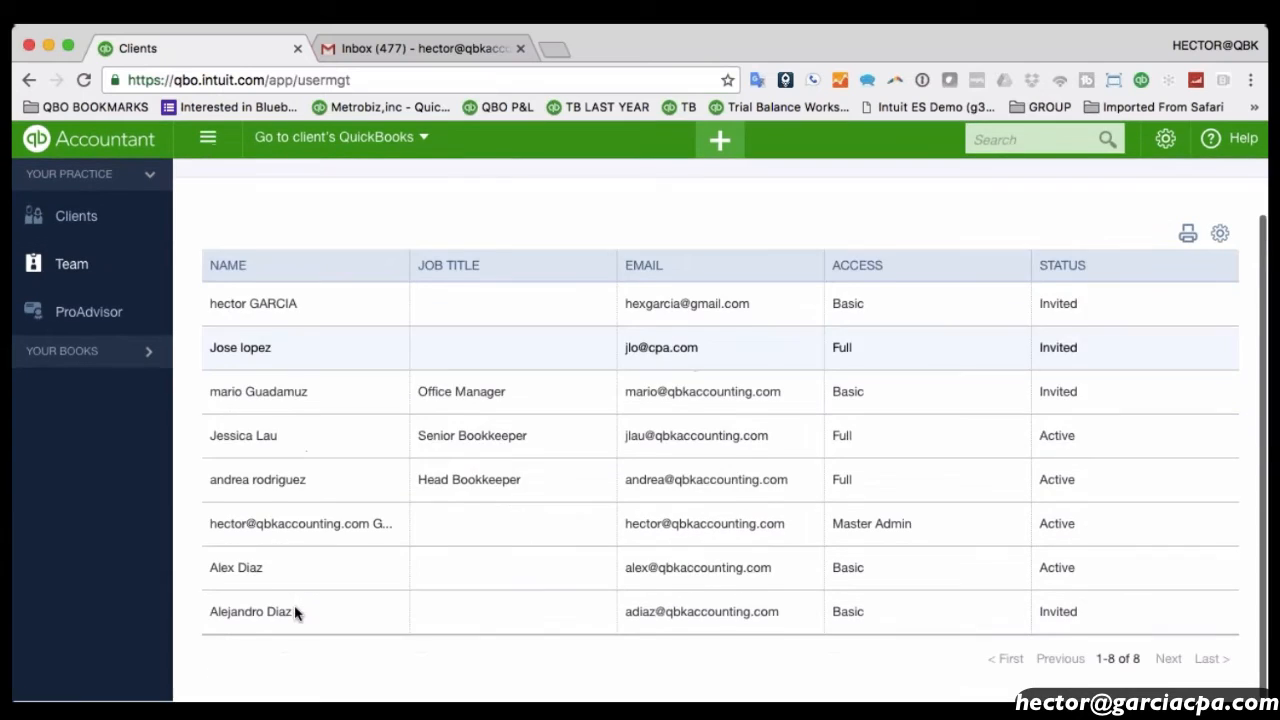
pyautogui.scroll(3, 330, 612)
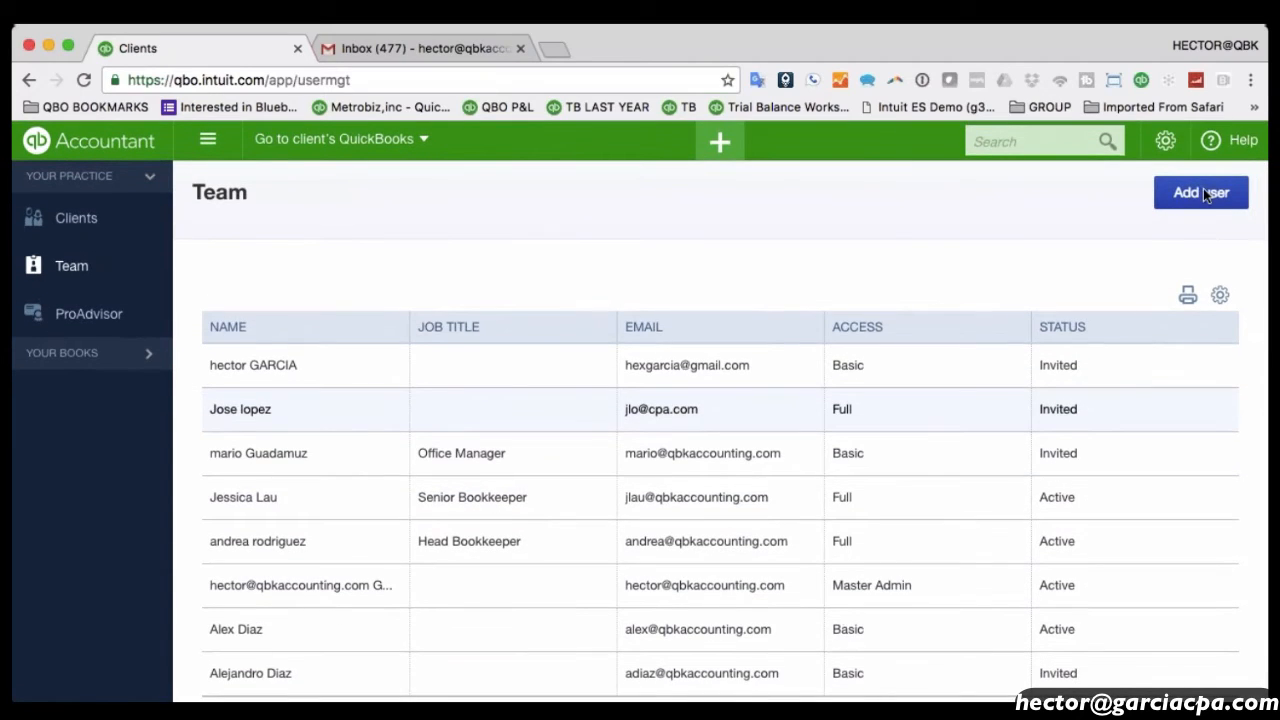
pyautogui.click(1203, 192)
# Enter the new user's first and last name in uppercase, leaving middle name empty.
pyautogui.click(90, 385)
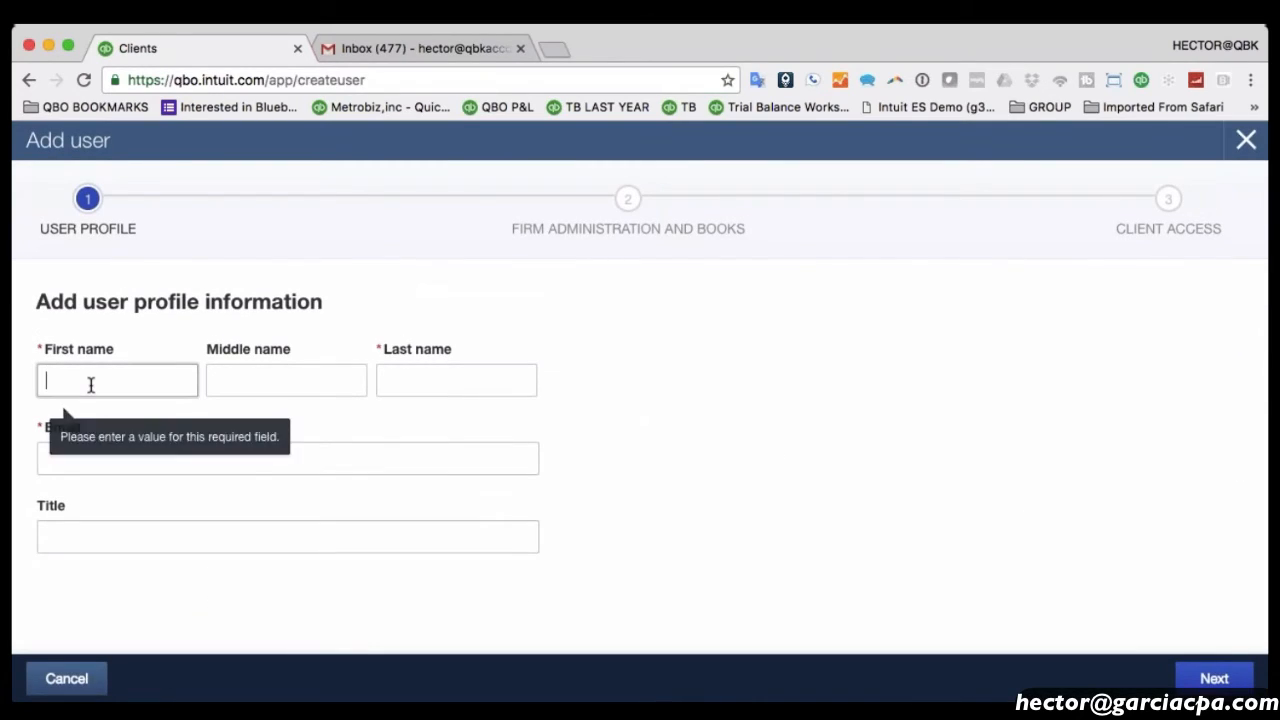
pyautogui.write('jose')
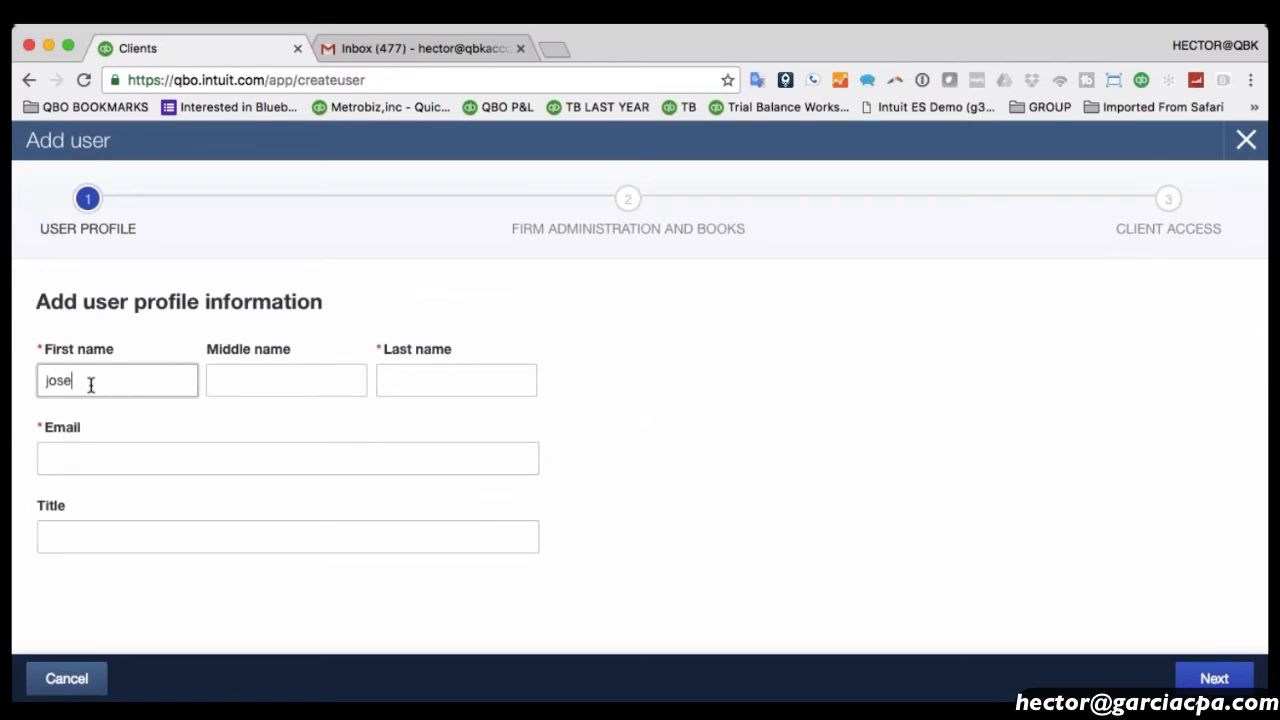
pyautogui.press('BackSpace')
pyautogui.press('BackSpace')
pyautogui.press('BackSpace')
pyautogui.press('BackSpace')
pyautogui.write('JOSE')
pyautogui.press('Tab')
pyautogui.write('SMITH')
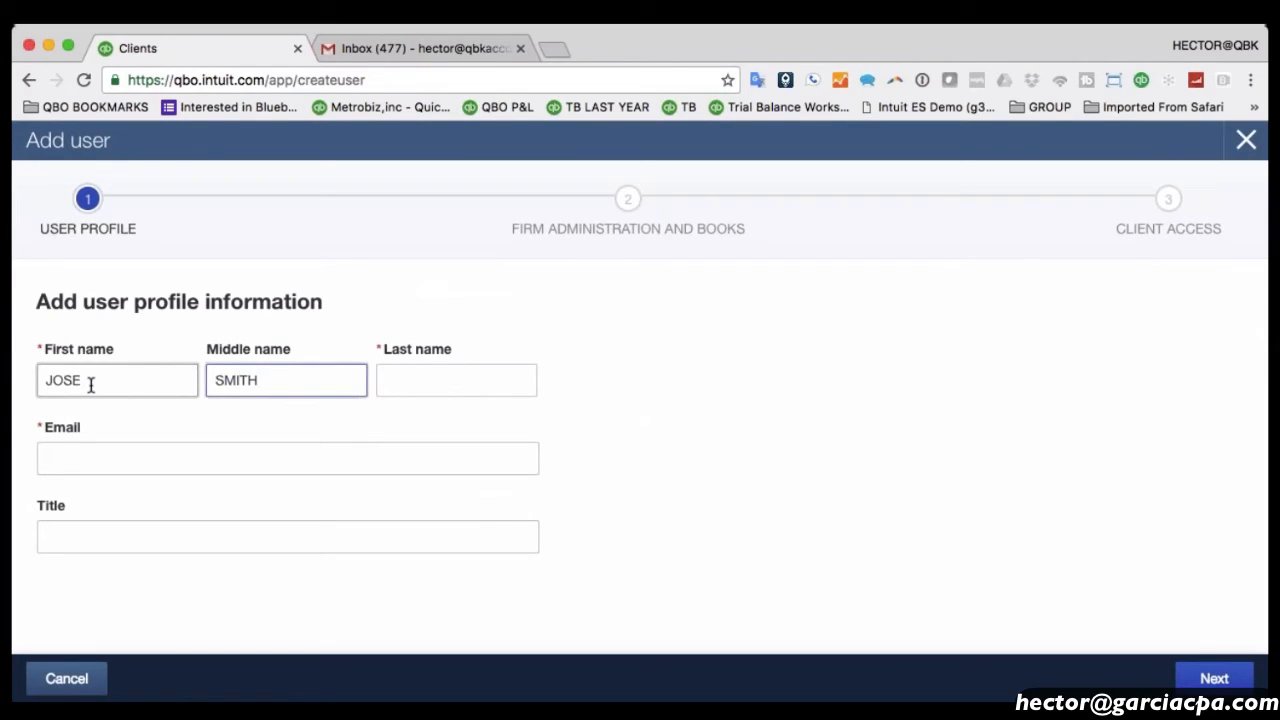
pyautogui.press('Tab')
pyautogui.hotkey('shift', 'Tab')
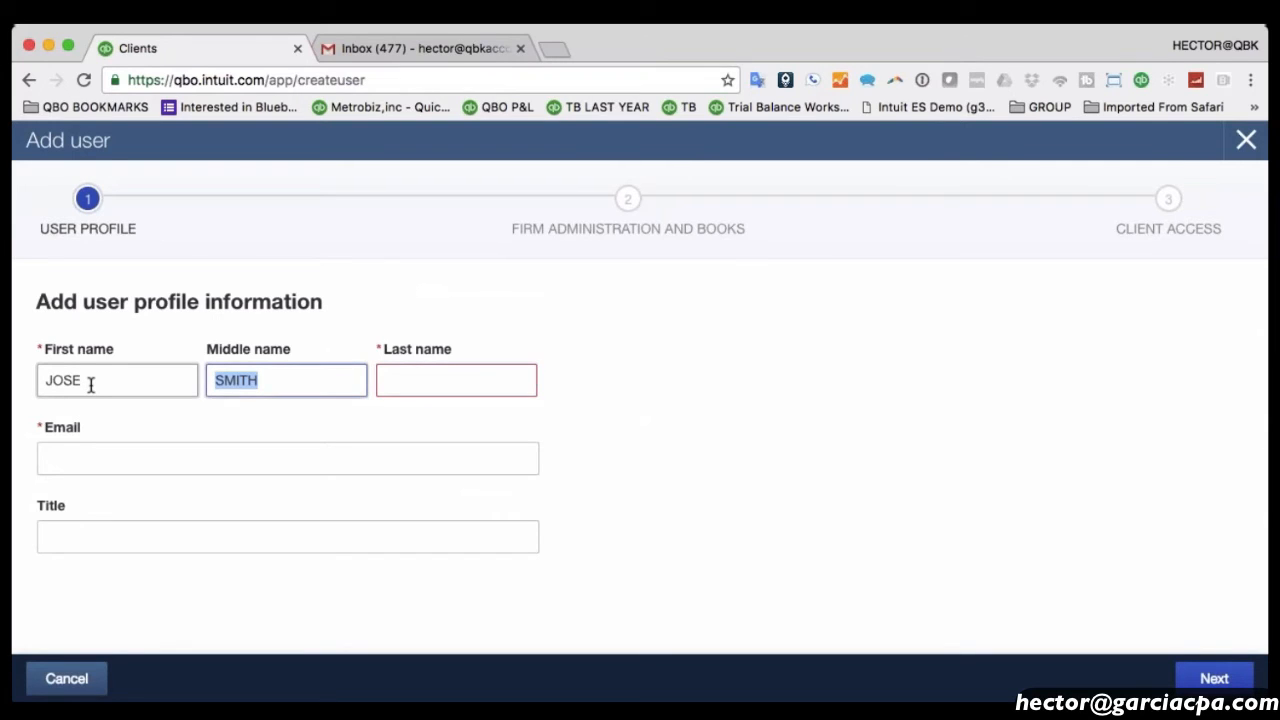
pyautogui.press('BackSpace')
pyautogui.press('Tab')
pyautogui.write('SMITH')
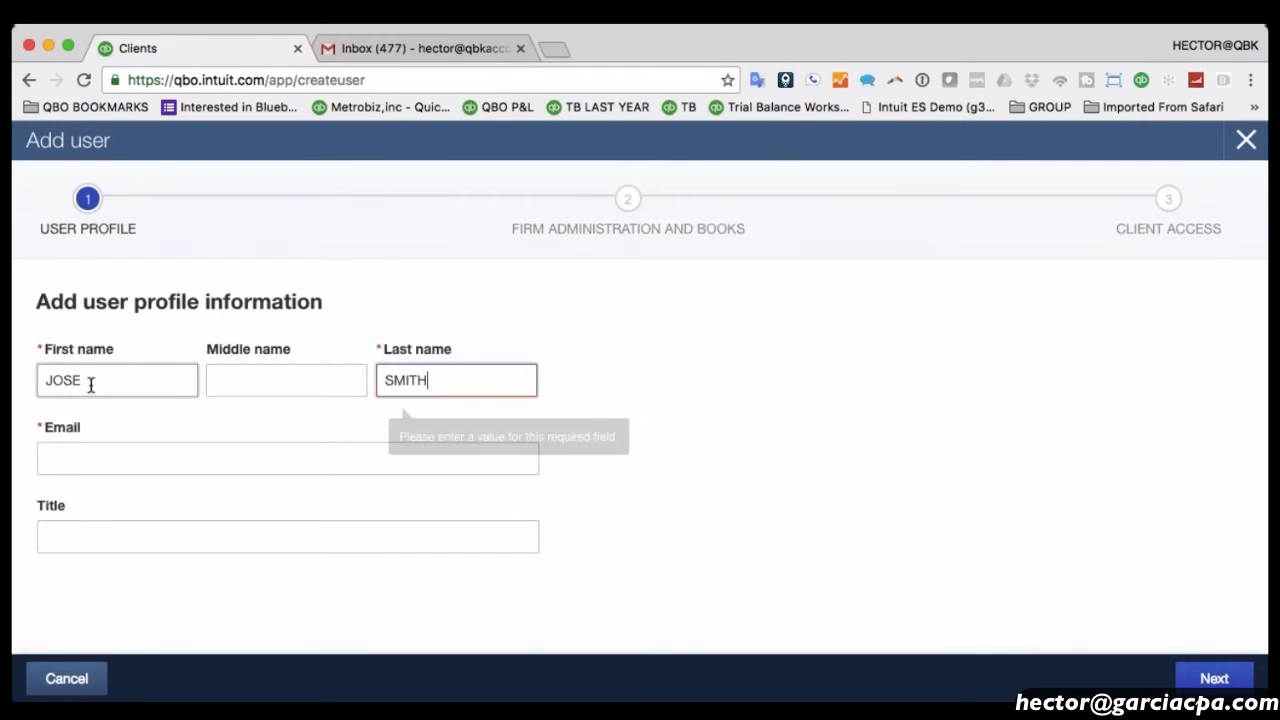
pyautogui.hotkey('shift', 'Tab')
pyautogui.hotkey('shift', 'Tab')
pyautogui.write('JOSE')
# Fill in the user's e-mail address and continue to the firm access step.
pyautogui.press('Tab')
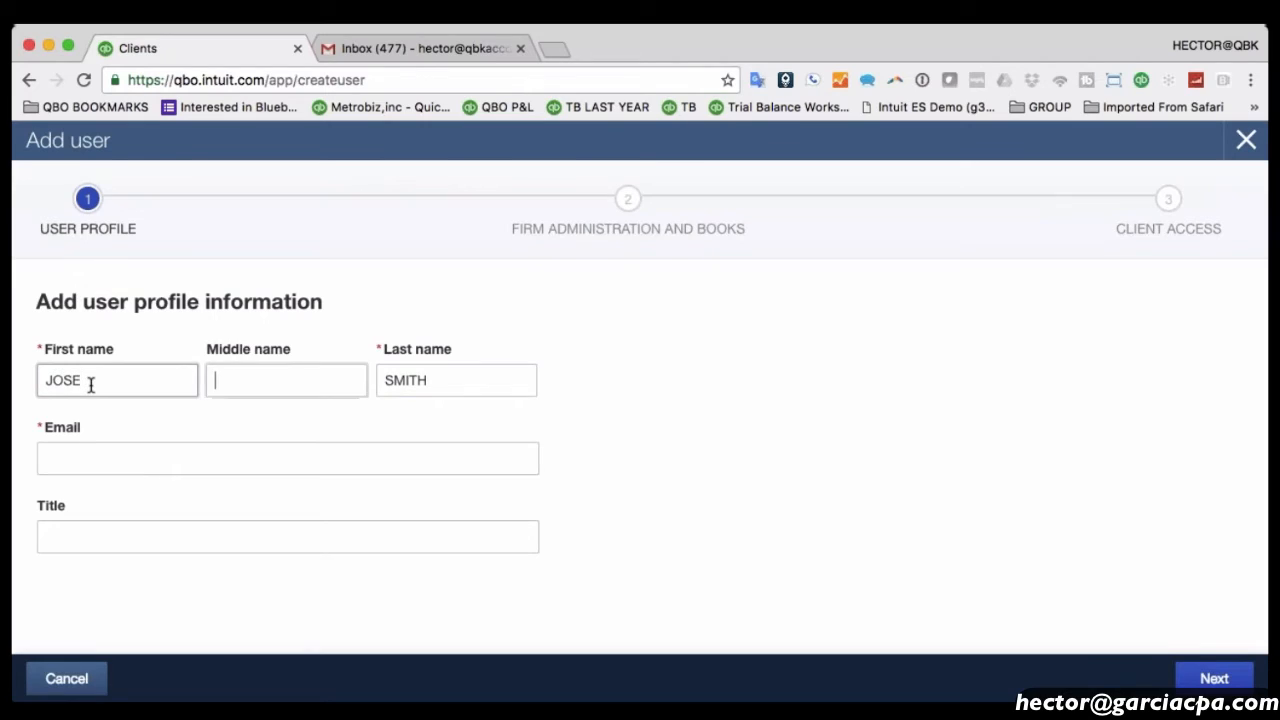
pyautogui.press('Tab')
pyautogui.press('Tab')
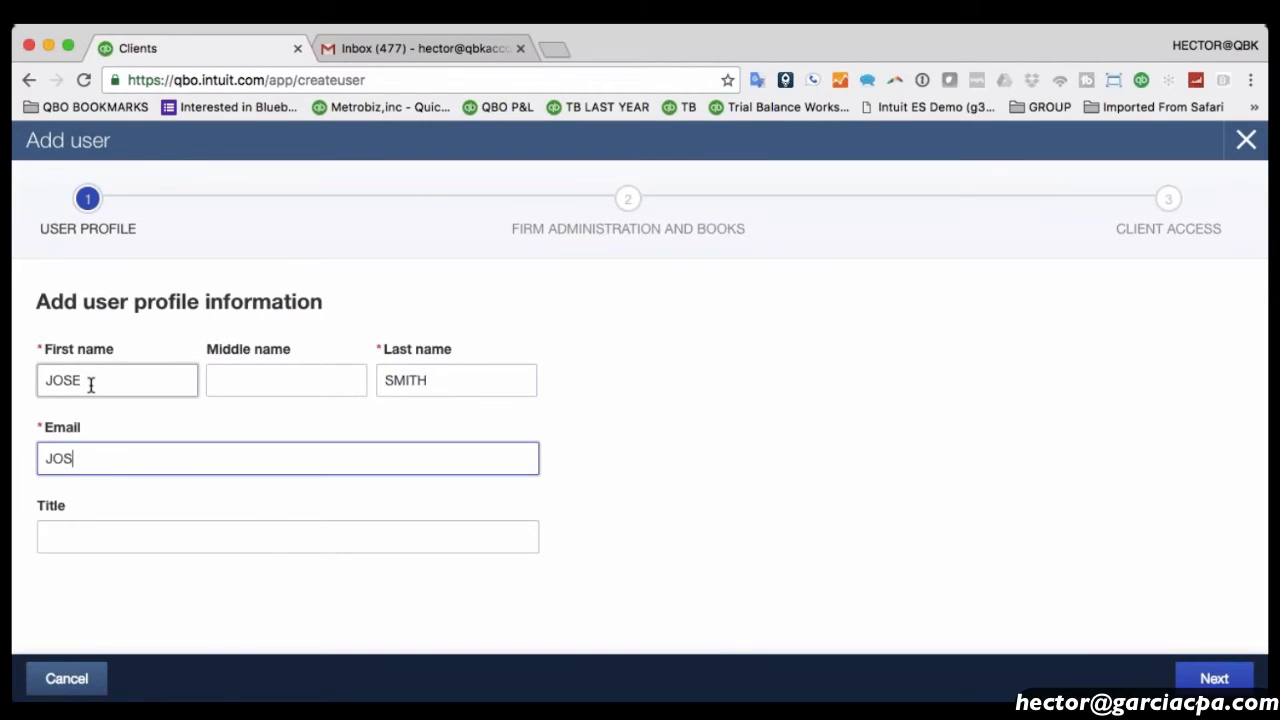
pyautogui.hotkey('shift', 'Tab')
pyautogui.press('Tab')
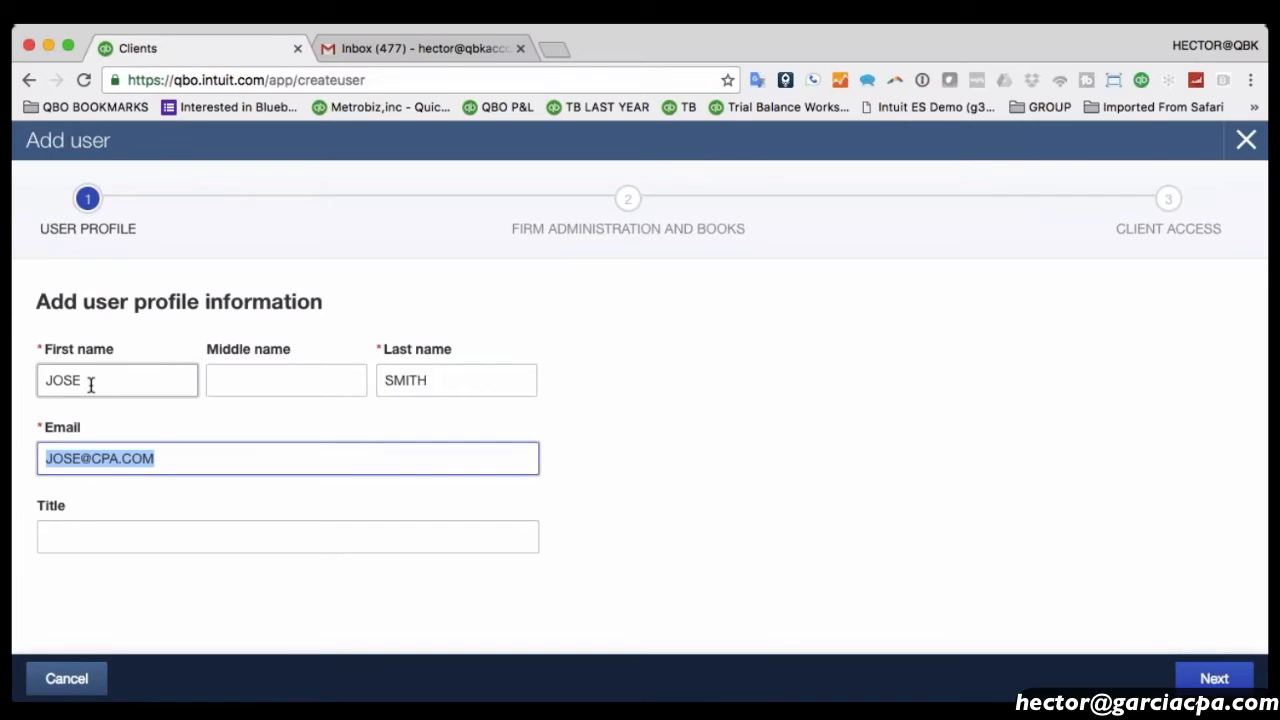
pyautogui.click(1220, 684)
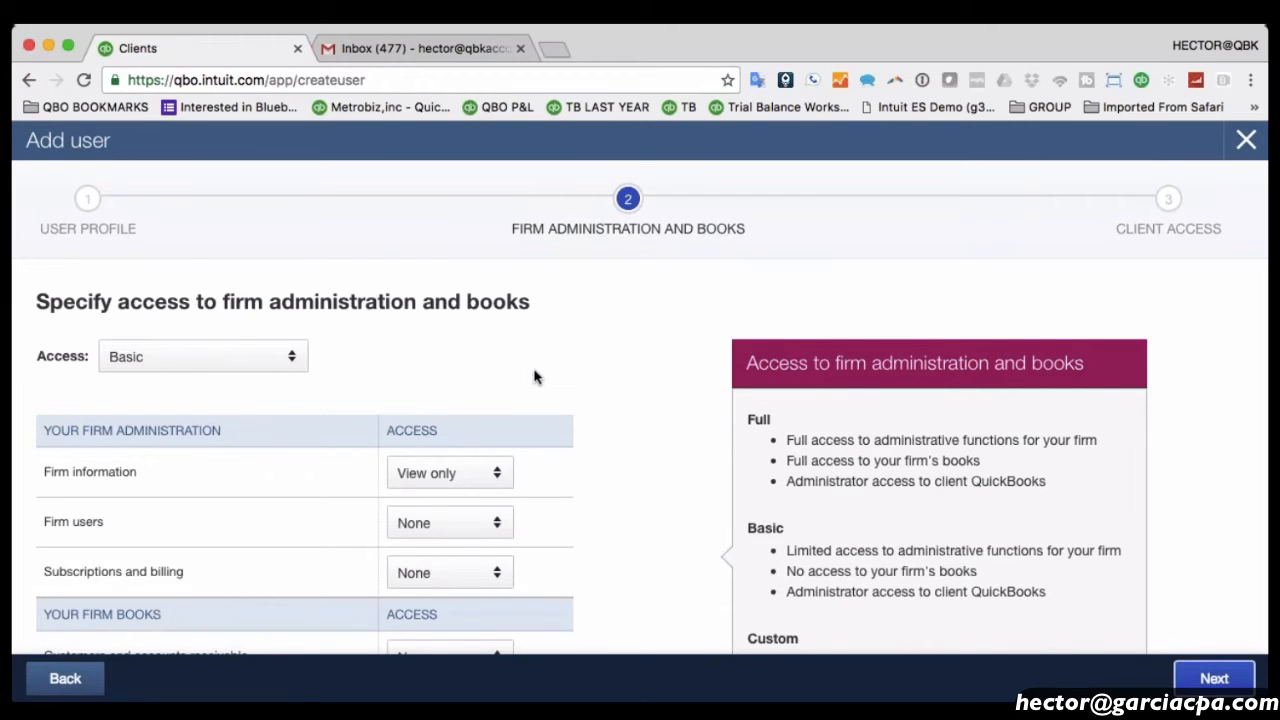
# Choose Basic firm access with firm information View only, and firm users and billing None.
pyautogui.scroll(-2, 577, 360)
pyautogui.scroll(2, 577, 360)
pyautogui.click(240, 360)
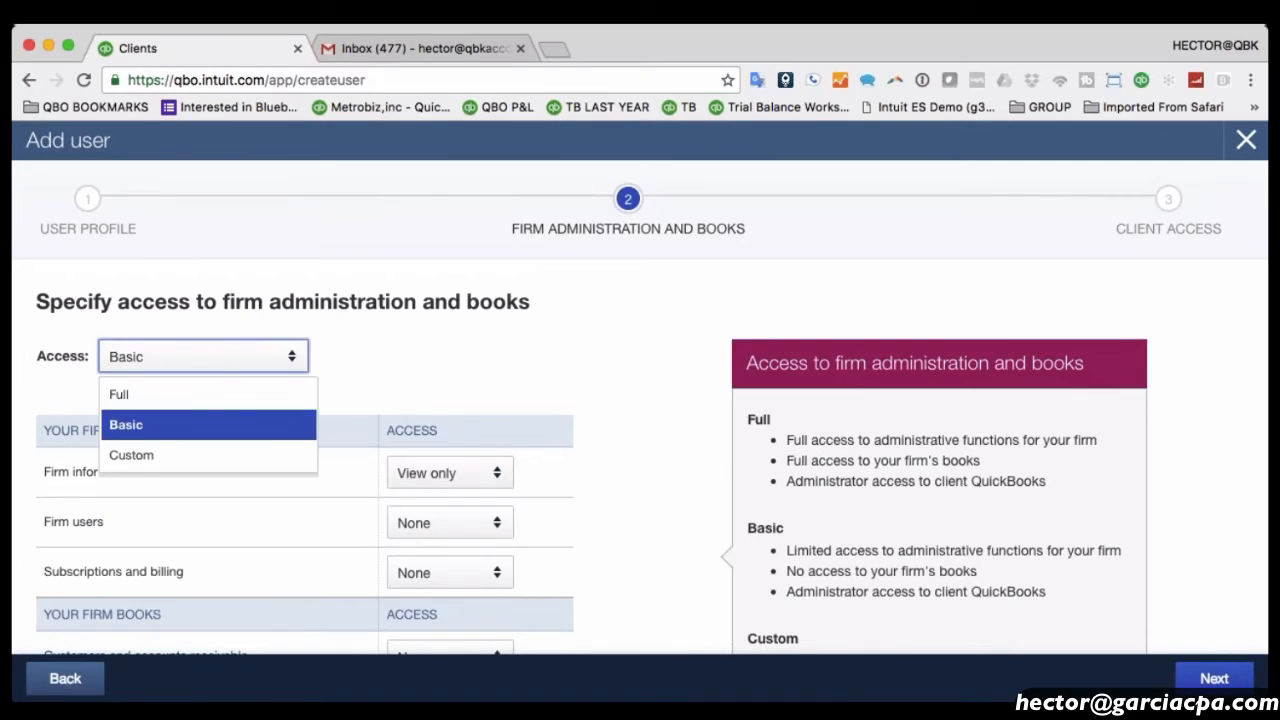
pyautogui.click(449, 345)
pyautogui.scroll(-1, 575, 376)
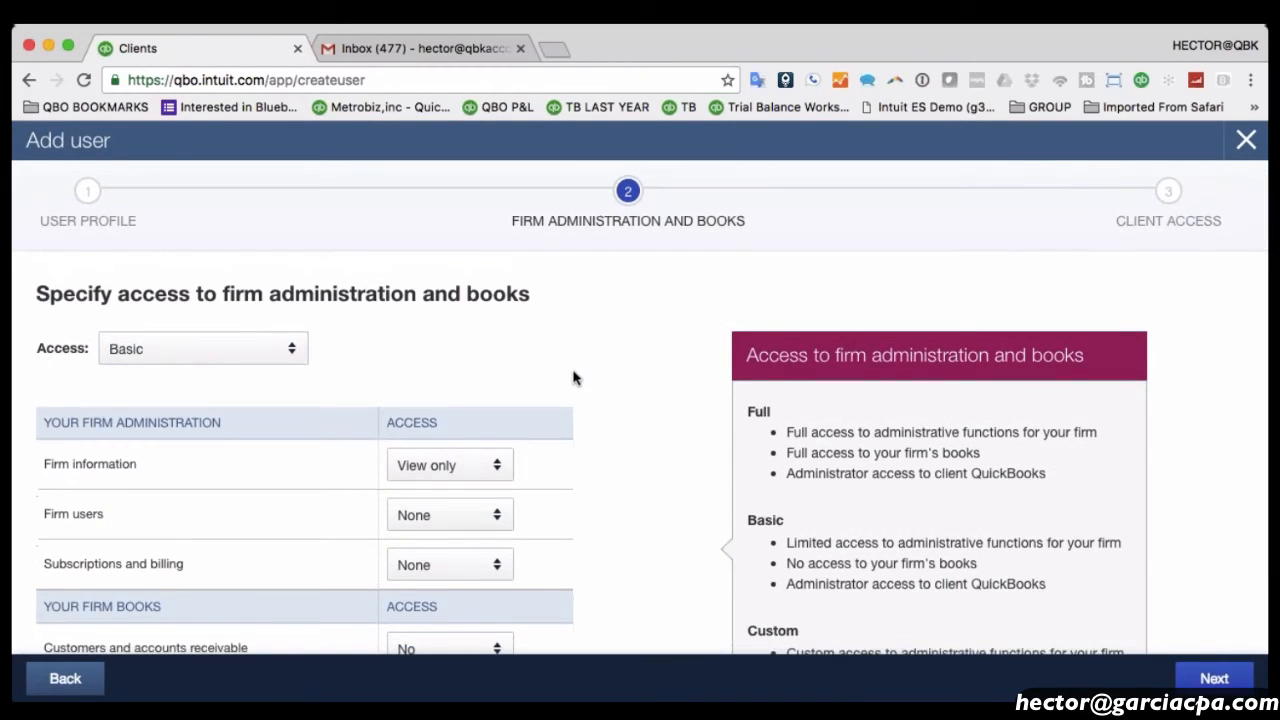
pyautogui.scroll(-2, 575, 377)
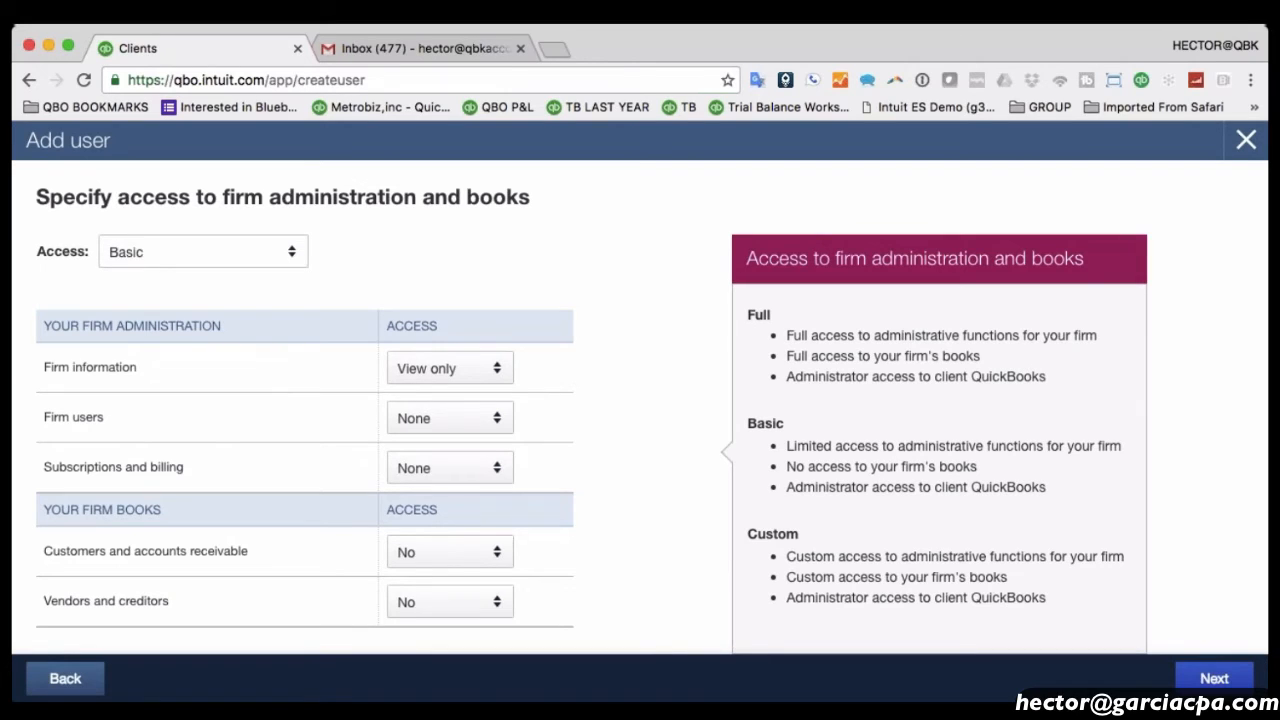
pyautogui.click(457, 369)
pyautogui.click(450, 406)
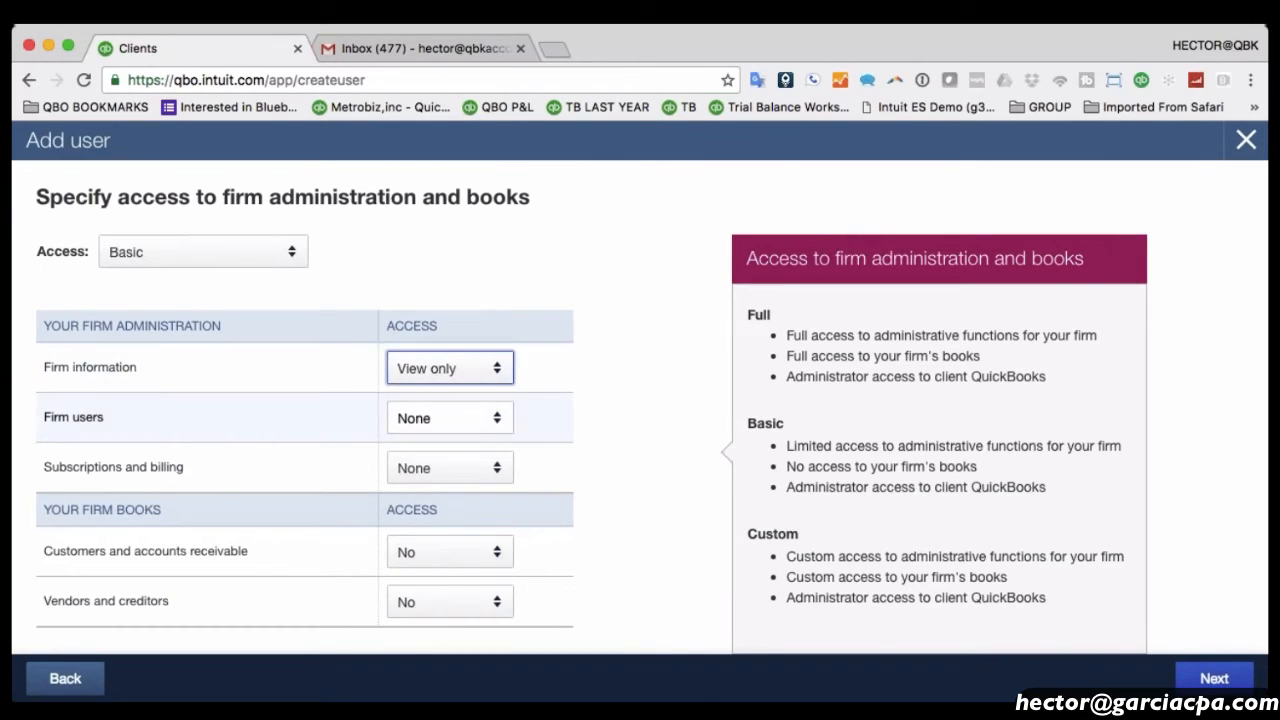
pyautogui.click(440, 418)
pyautogui.click(437, 454)
pyautogui.click(437, 467)
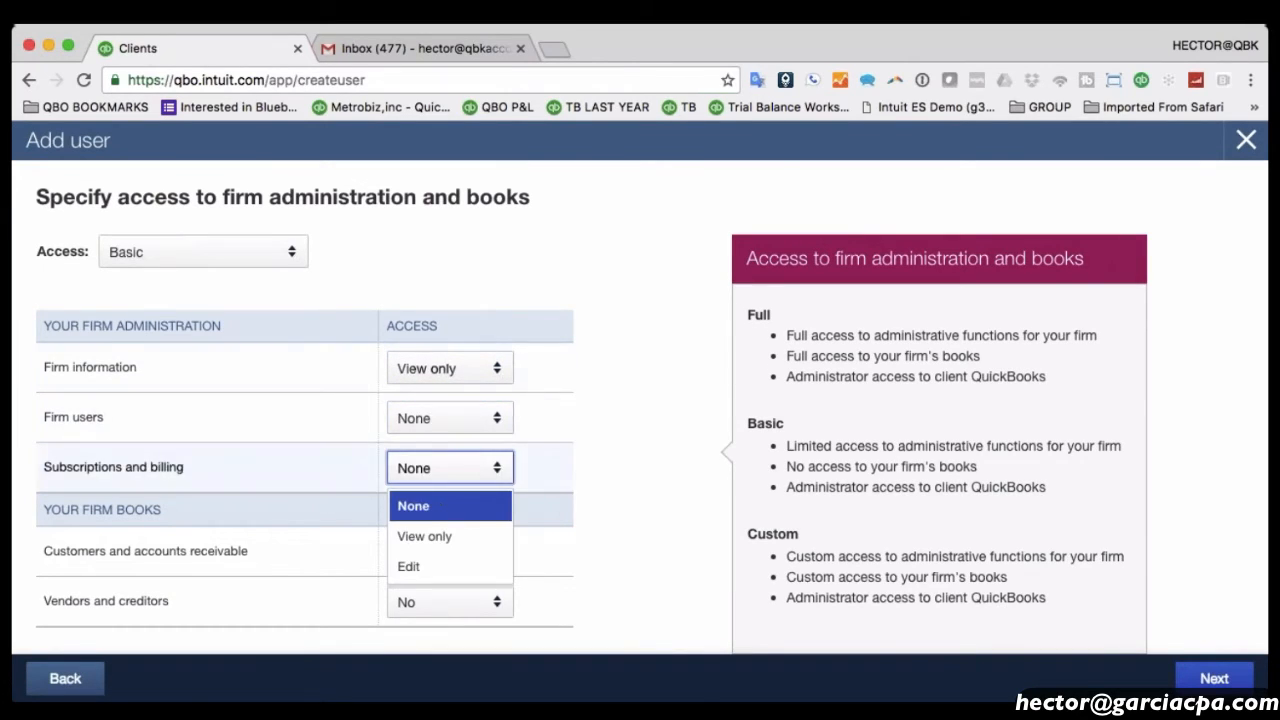
pyautogui.click(443, 506)
# Try the Custom and Full firm access levels, then advance to client access.
pyautogui.click(200, 252)
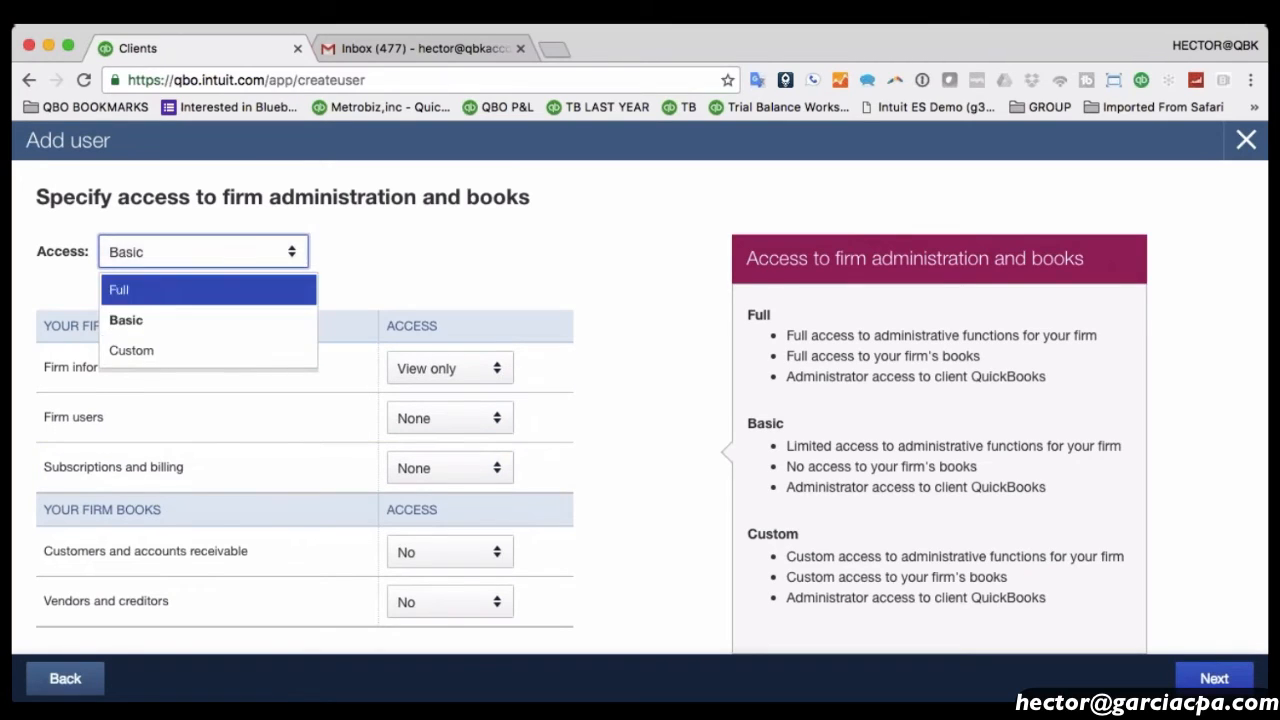
pyautogui.click(140, 350)
pyautogui.click(440, 372)
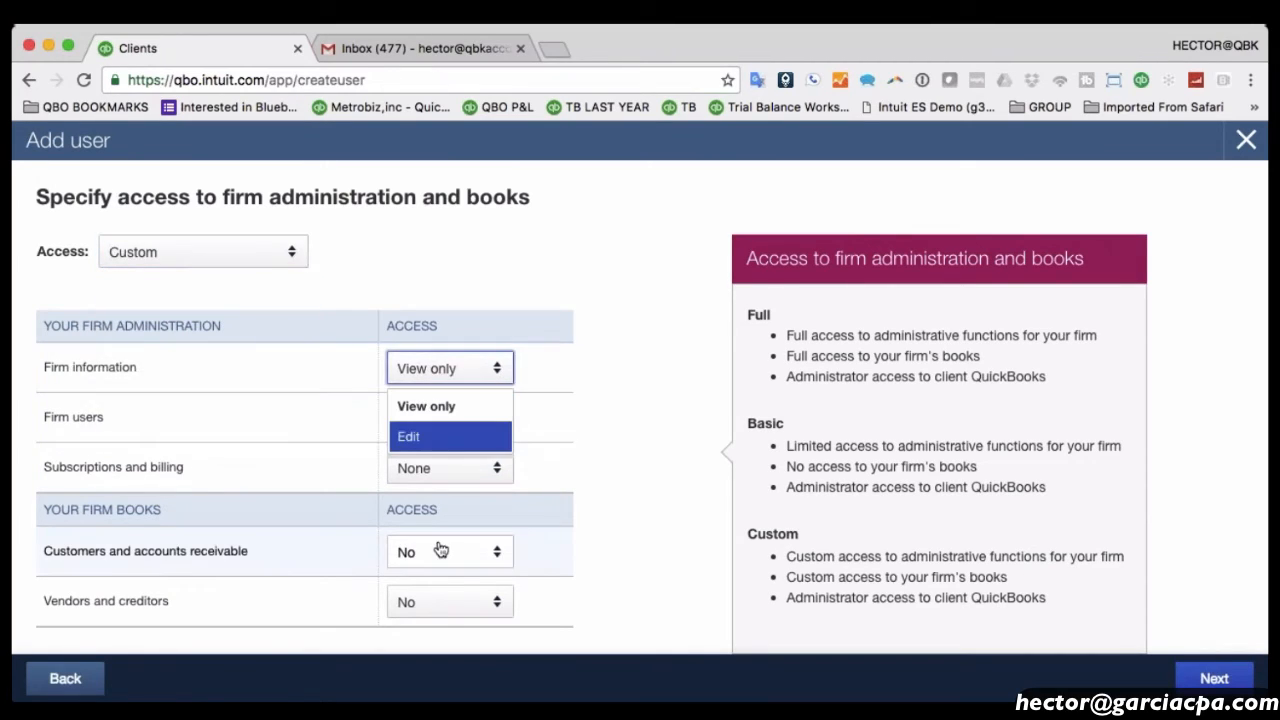
pyautogui.click(612, 563)
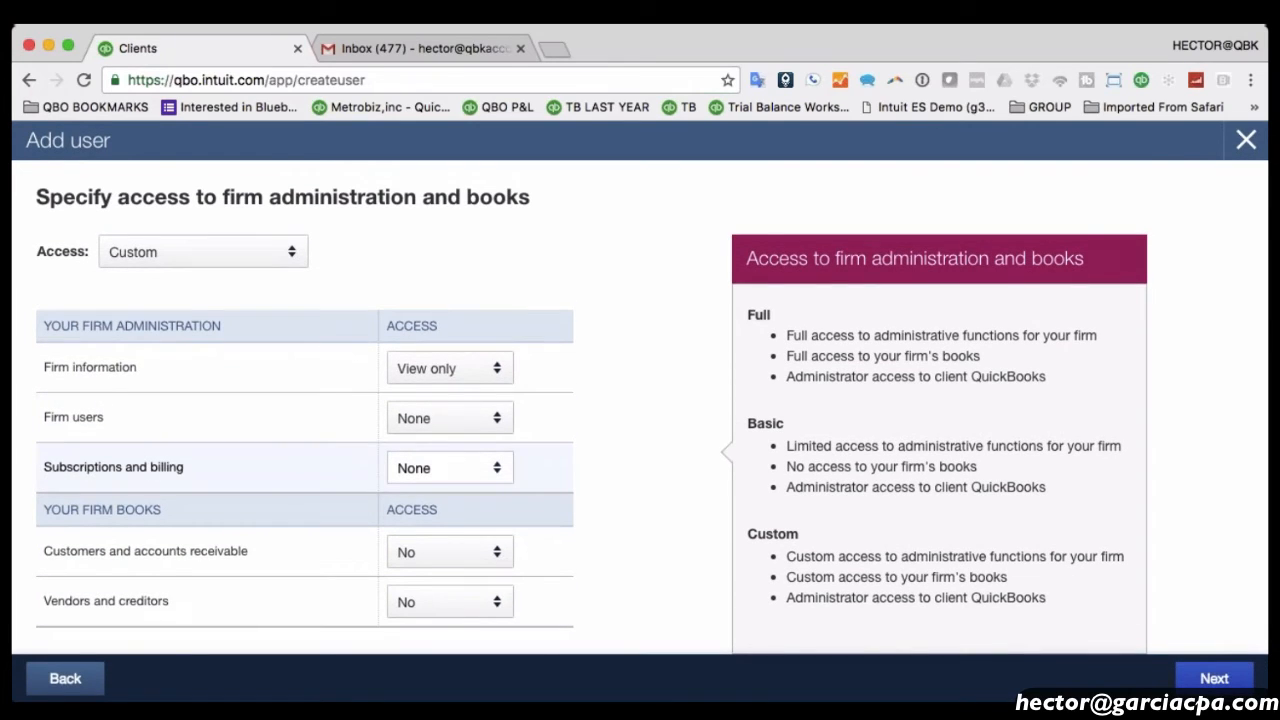
pyautogui.click(217, 258)
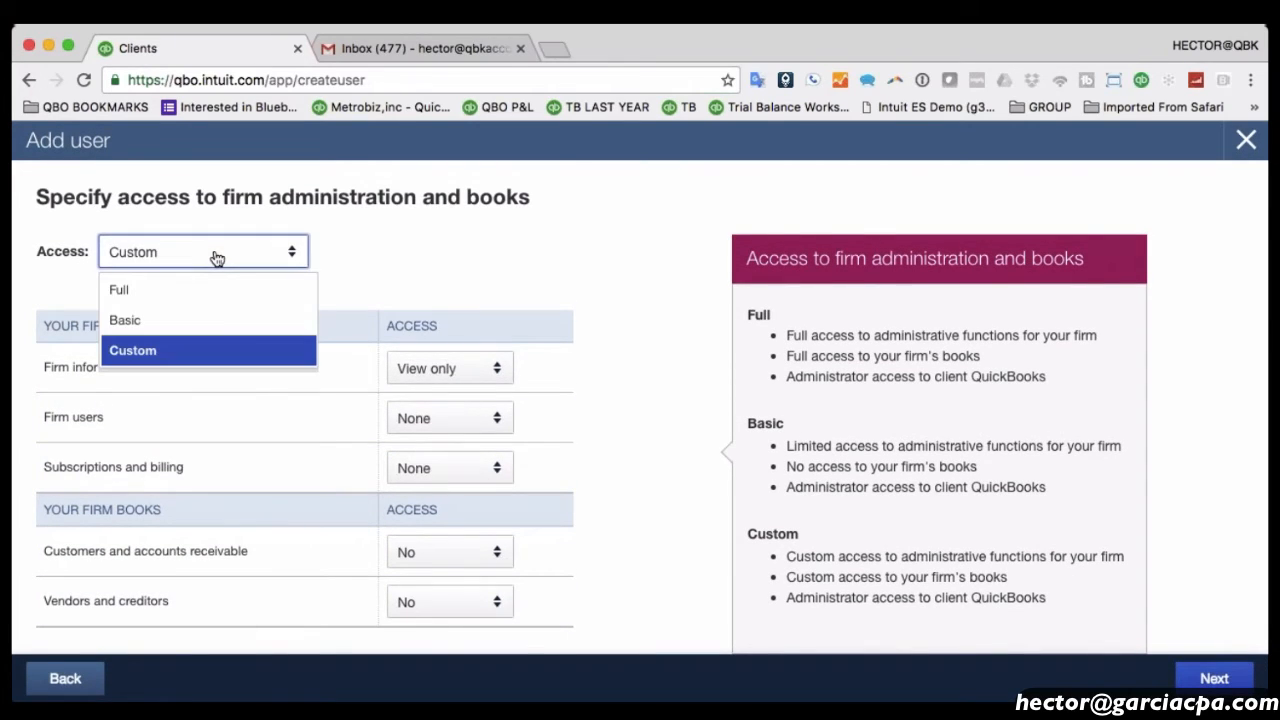
pyautogui.click(161, 288)
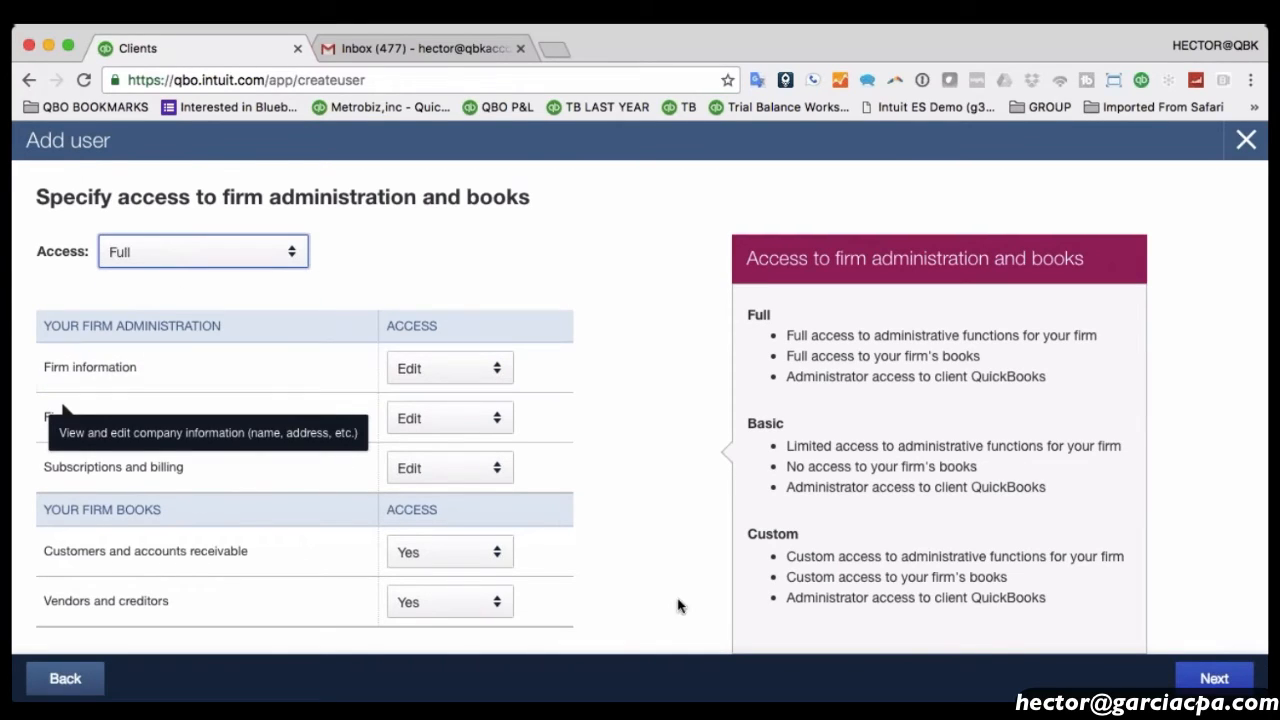
pyautogui.click(1214, 678)
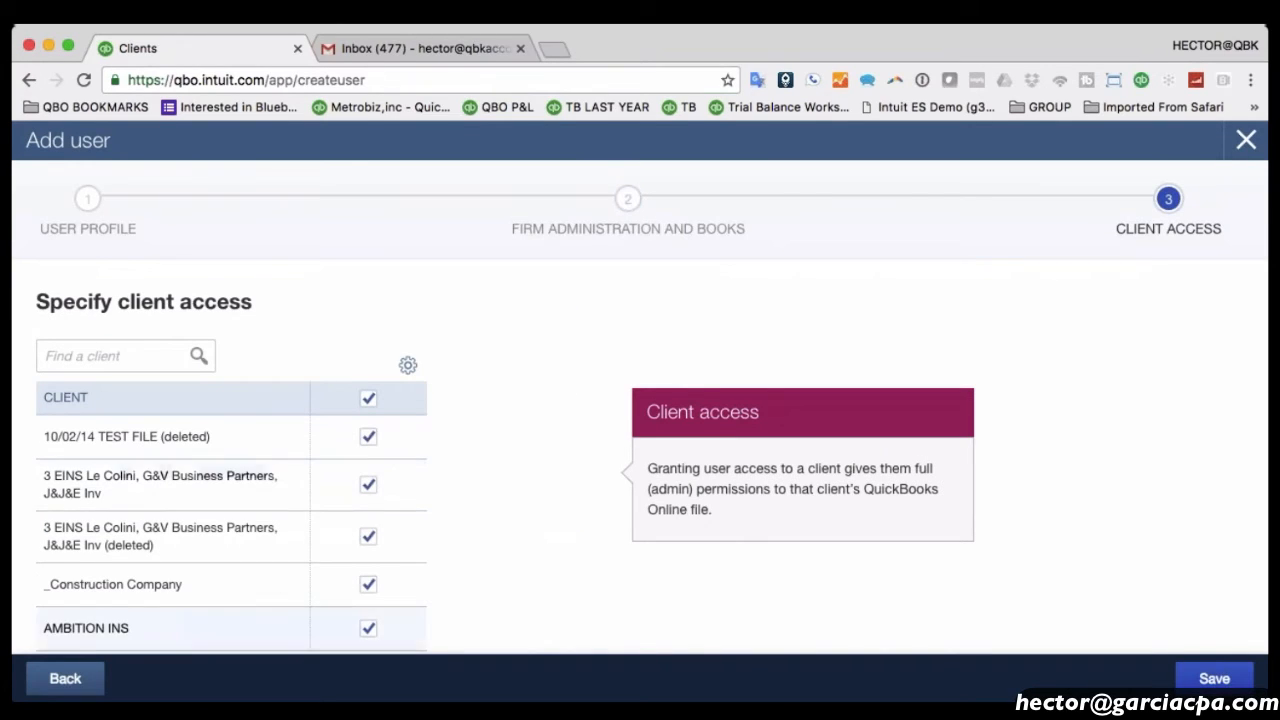
# Return to the firm access step and set the access level to Custom.
pyautogui.click(60, 678)
pyautogui.click(182, 362)
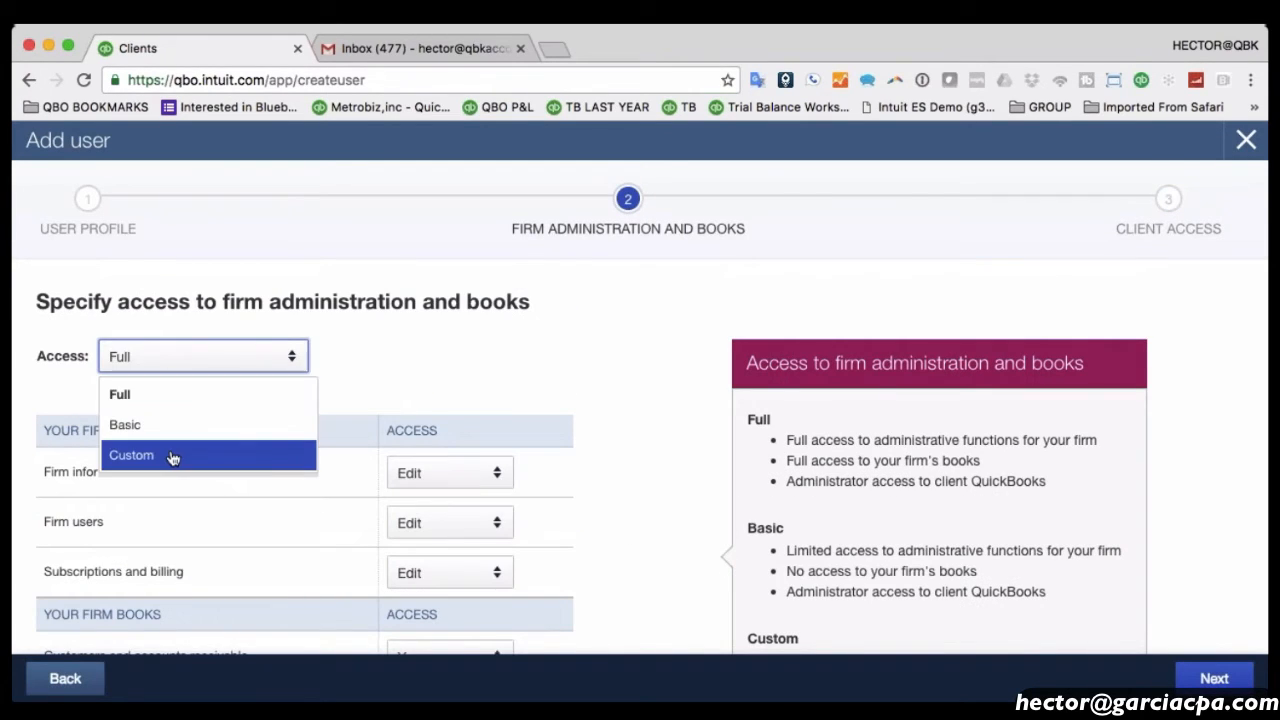
pyautogui.click(170, 455)
pyautogui.click(160, 360)
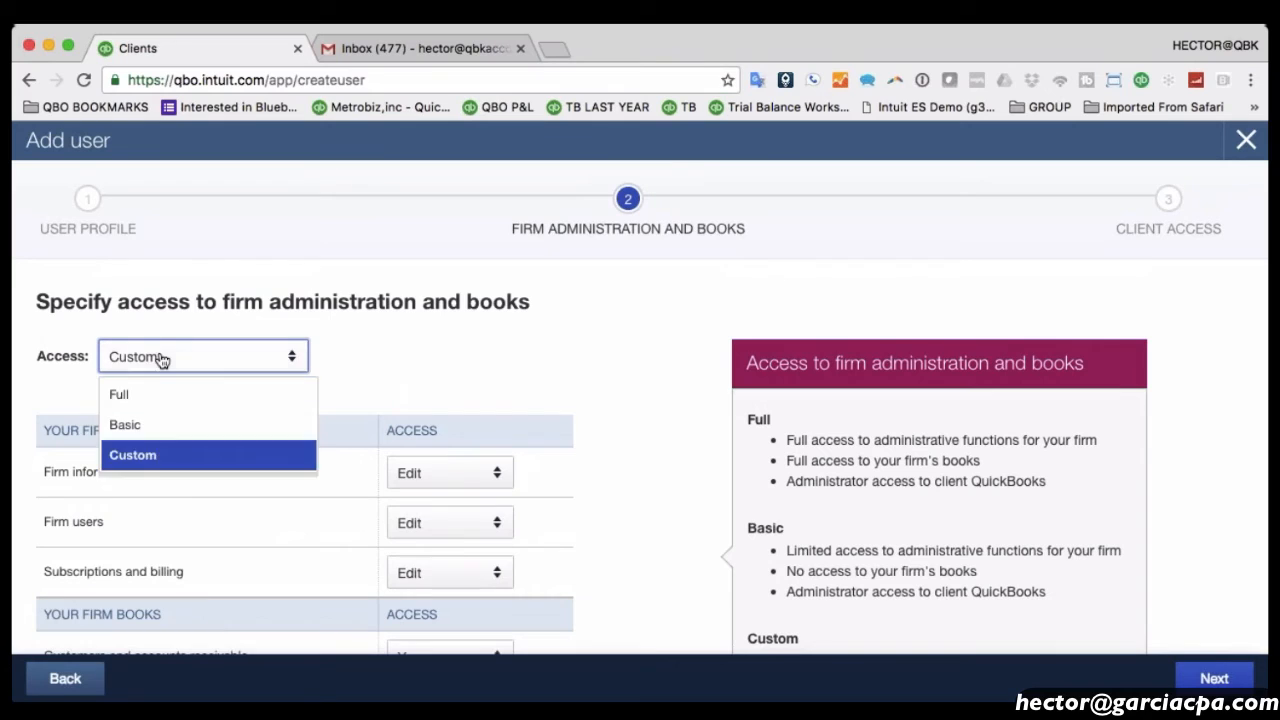
pyautogui.click(150, 455)
# Set firm information View only, users and billing None, customers and vendors No, and continue.
pyautogui.scroll(-2, 523, 506)
pyautogui.click(424, 406)
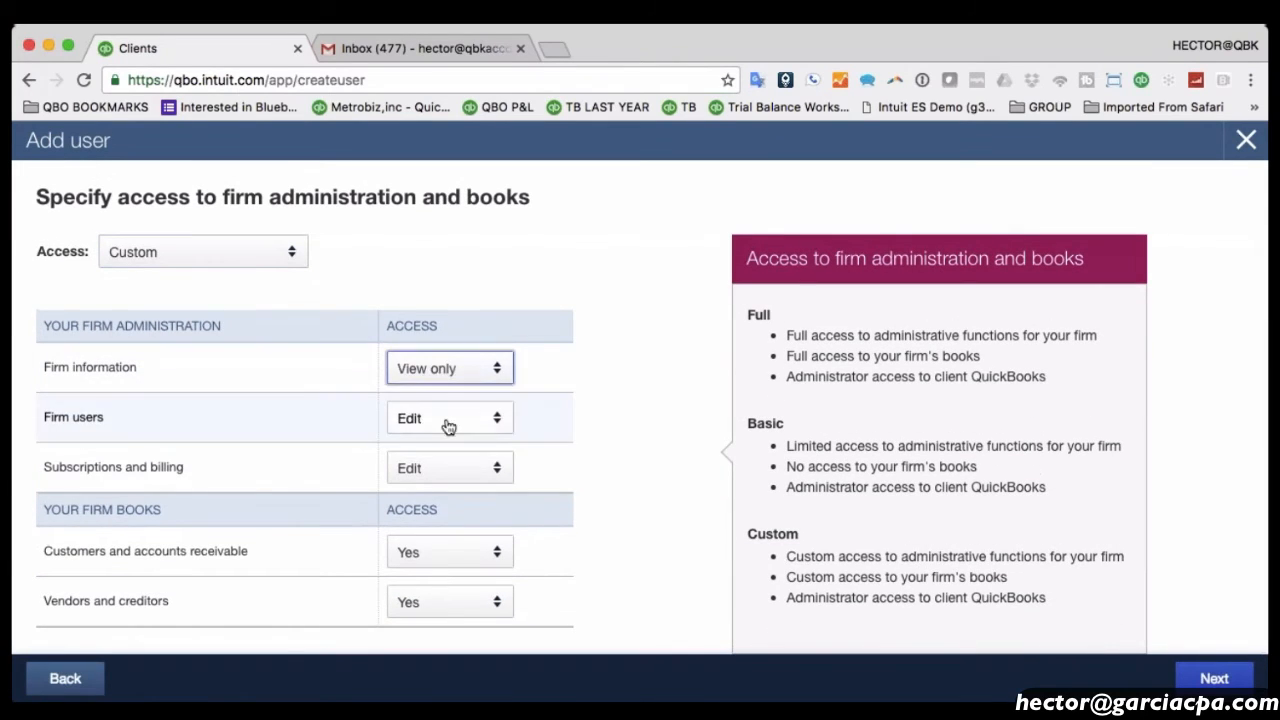
pyautogui.click(449, 418)
pyautogui.click(418, 375)
pyautogui.click(449, 468)
pyautogui.click(412, 505)
pyautogui.click(449, 551)
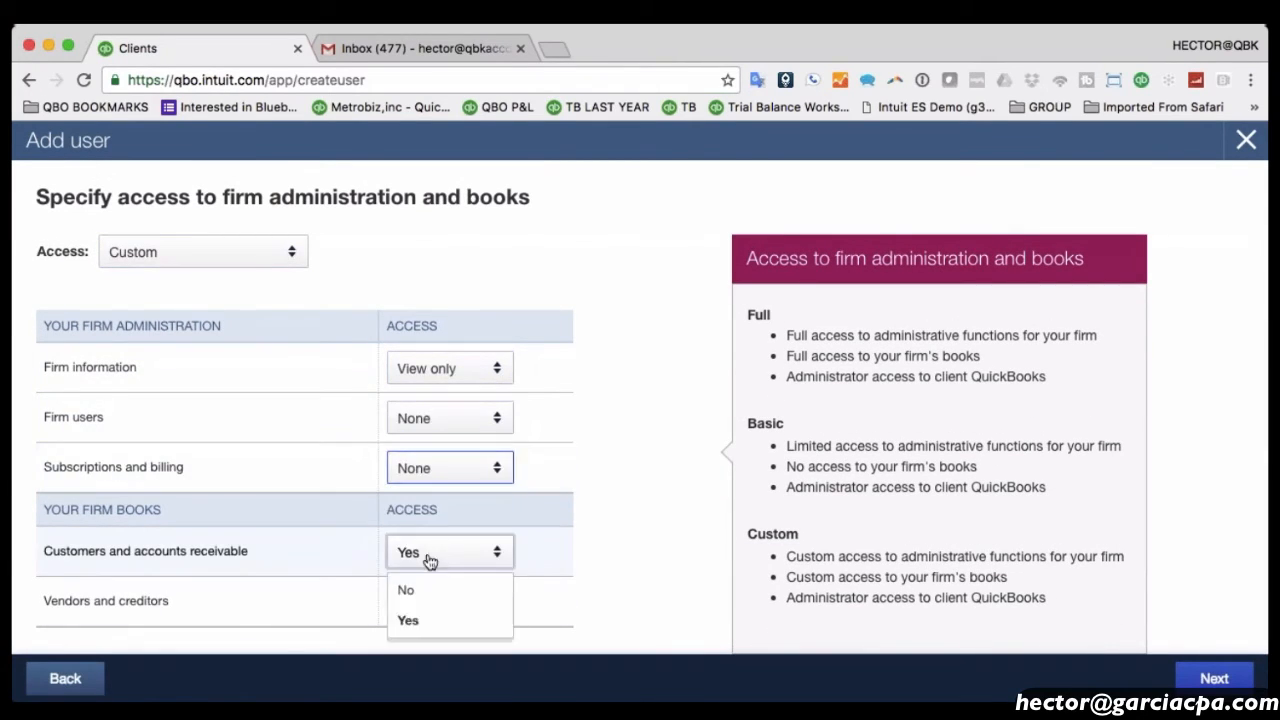
pyautogui.click(406, 589)
pyautogui.click(449, 601)
pyautogui.click(435, 638)
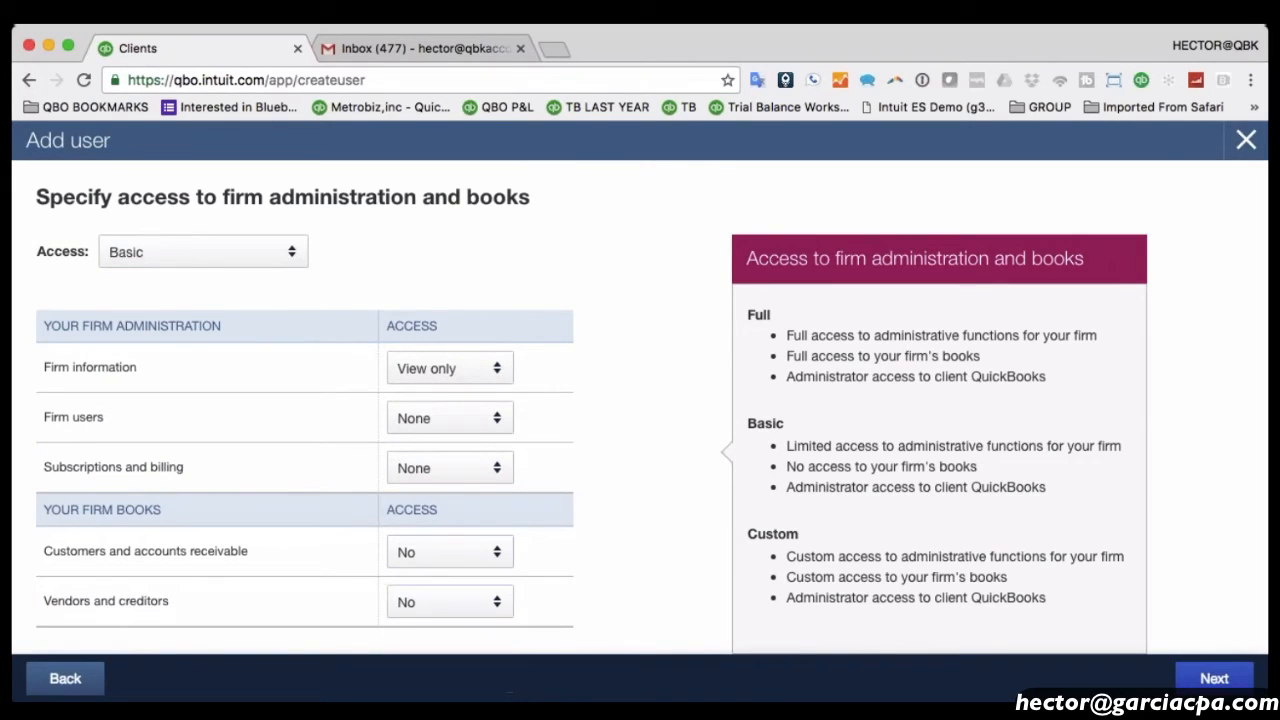
pyautogui.click(1214, 678)
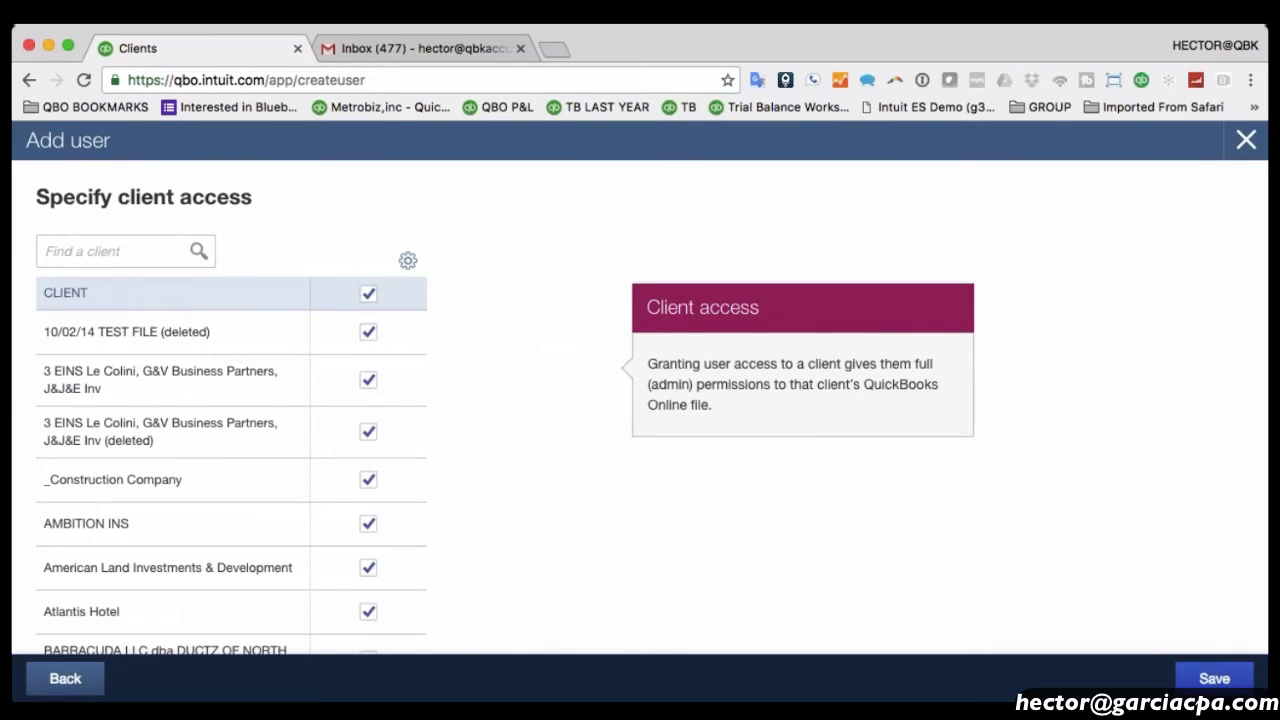
# Clear all clients, then grant access to AMBITION INS, American Land Investments & Development, and BARRACUDA.
pyautogui.scroll(-20, 476, 432)
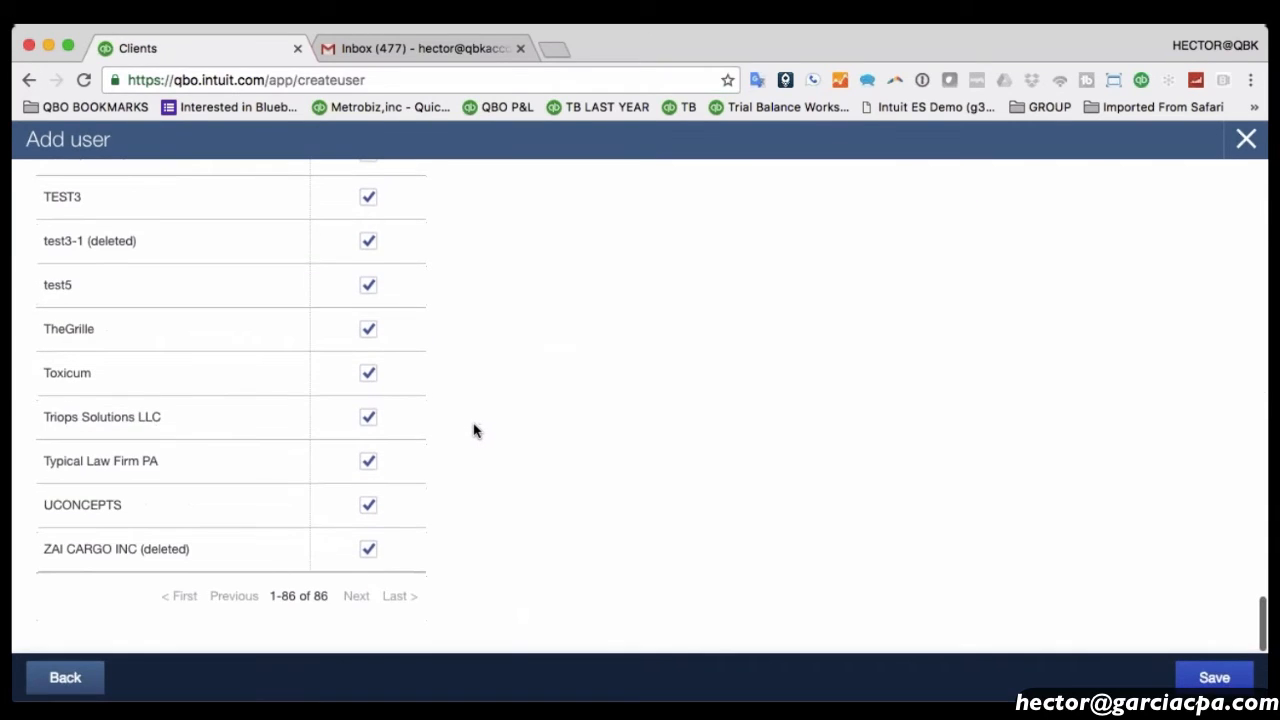
pyautogui.scroll(15, 476, 432)
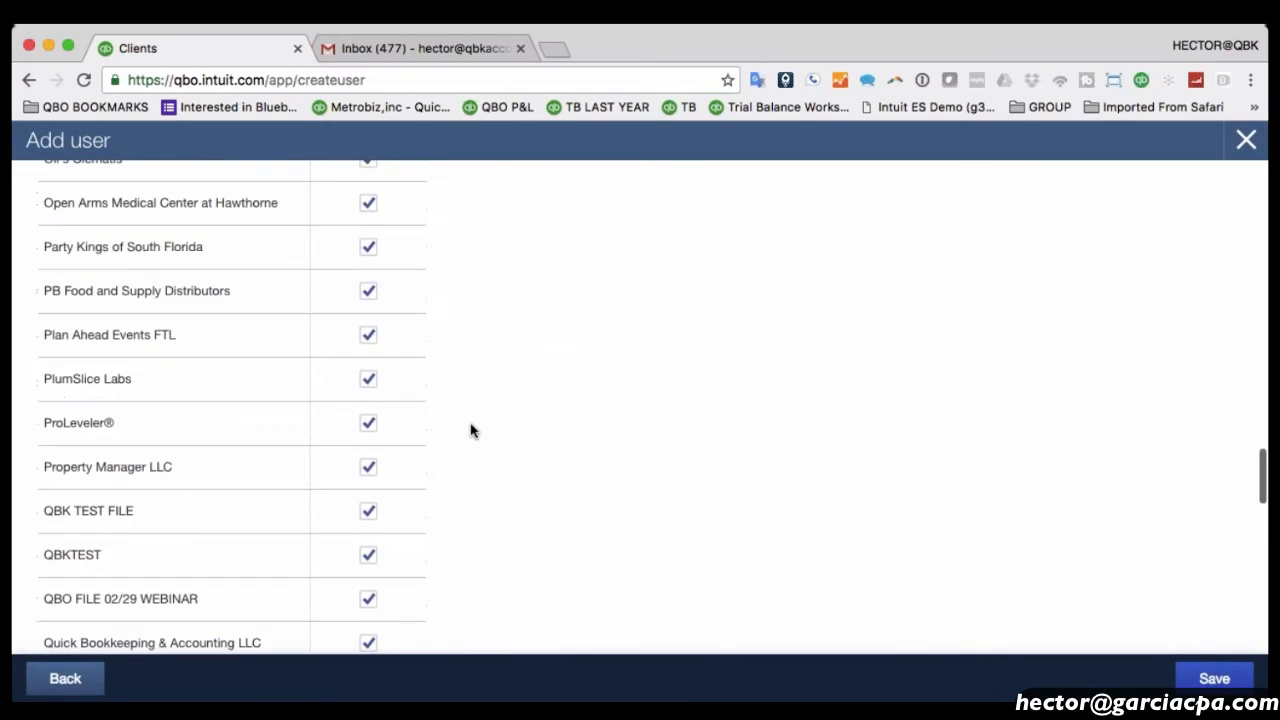
pyautogui.scroll(20, 474, 431)
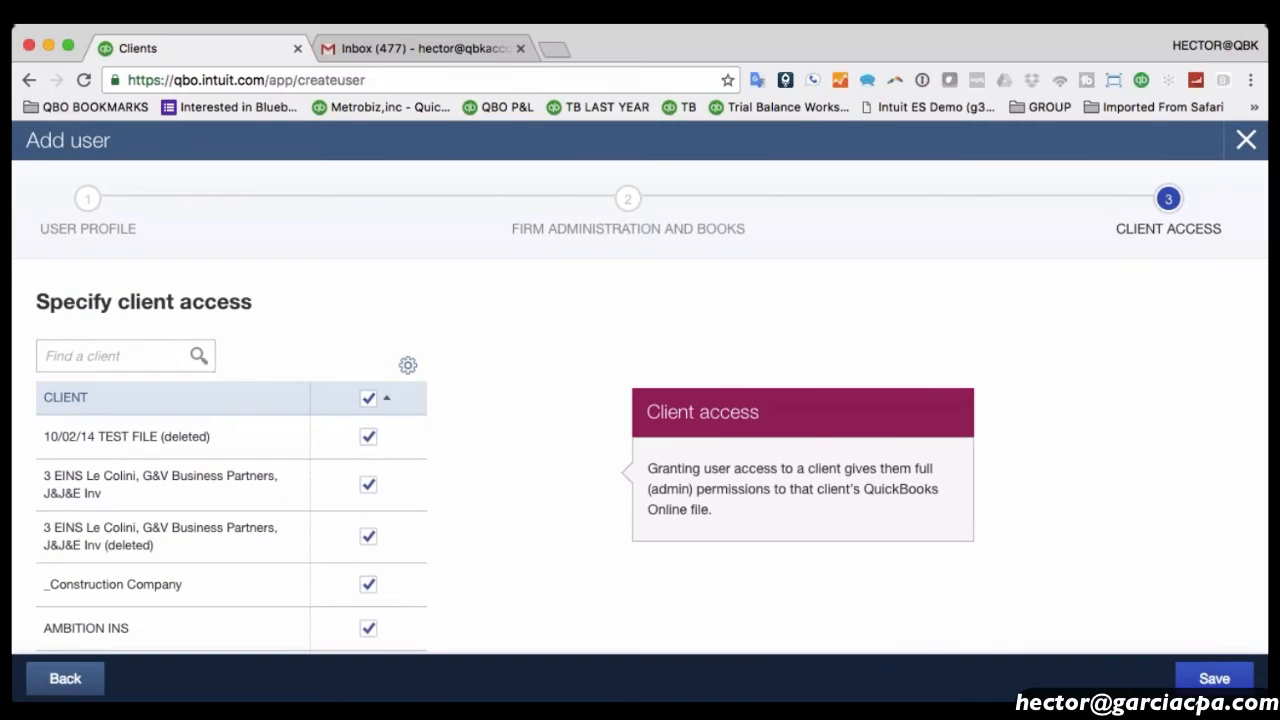
pyautogui.click(367, 398)
pyautogui.scroll(-3, 433, 453)
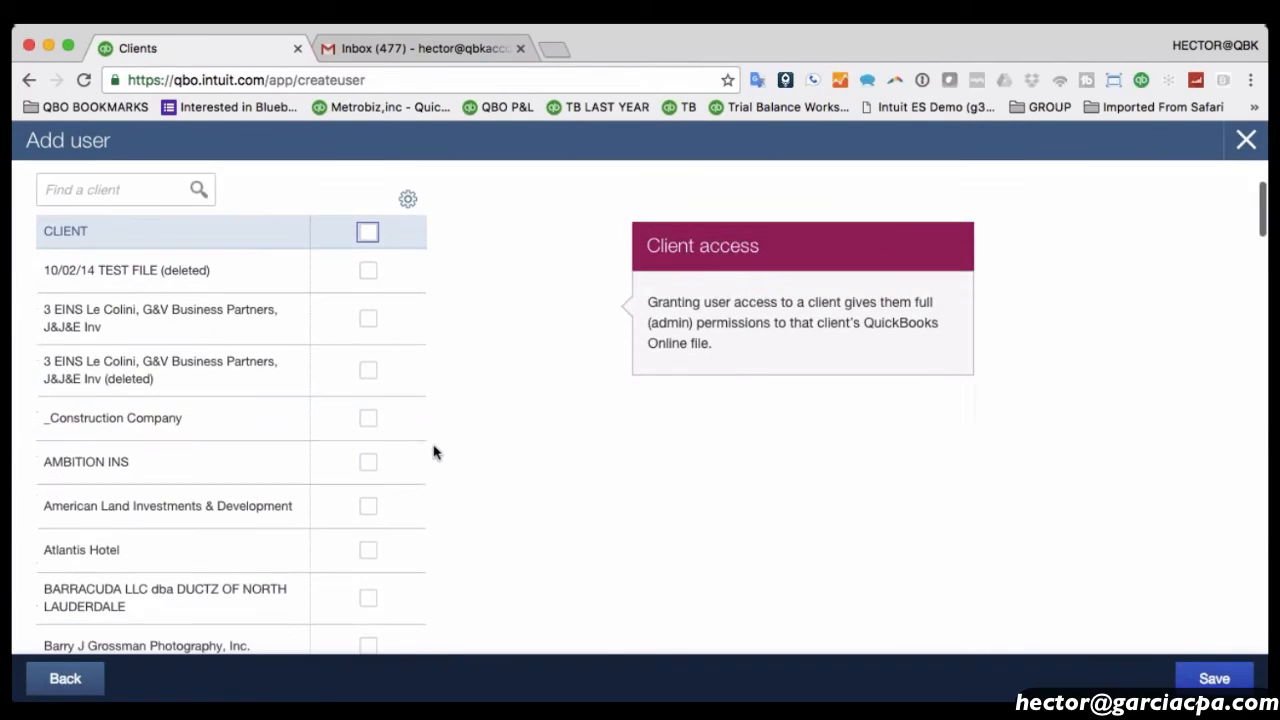
pyautogui.click(369, 462)
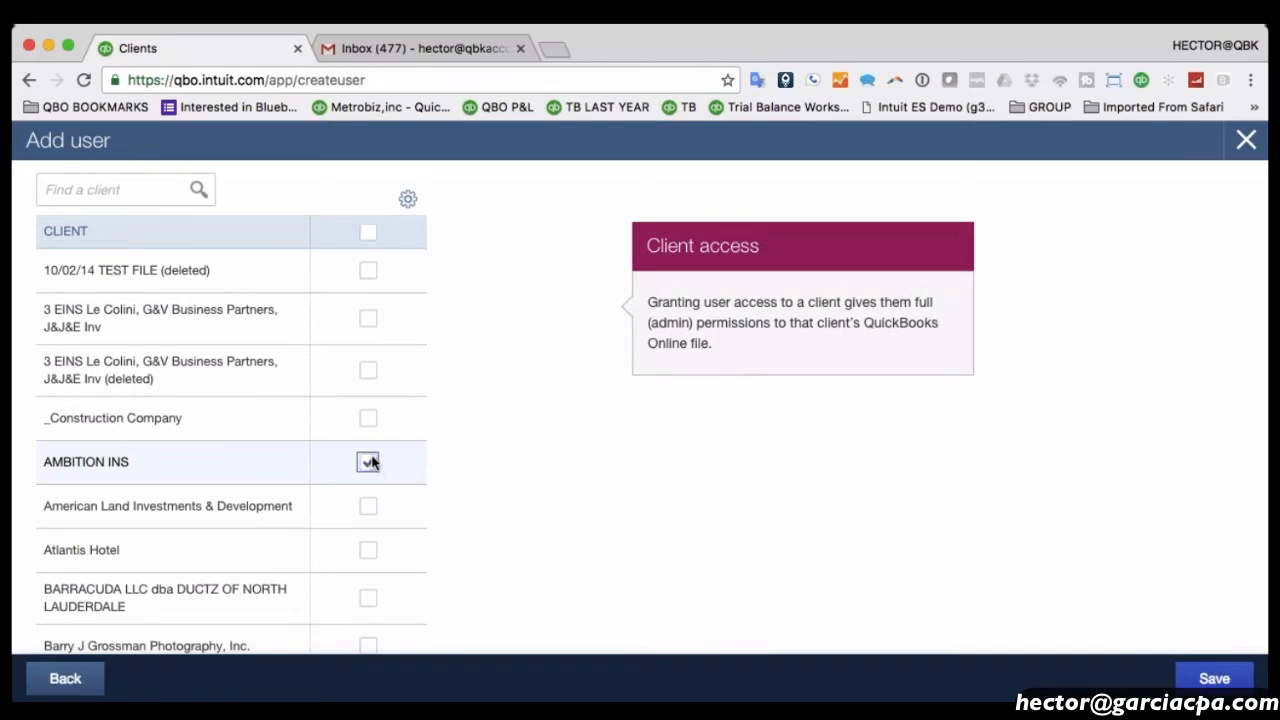
pyautogui.click(369, 507)
pyautogui.click(366, 597)
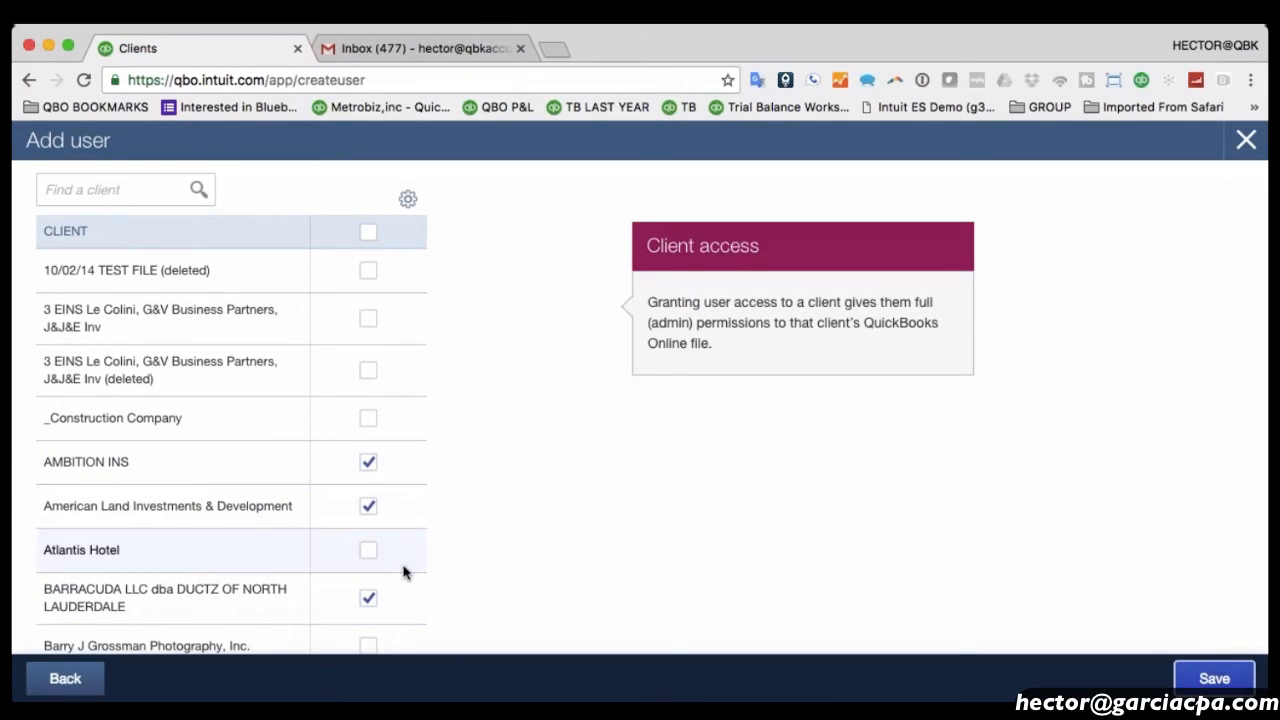
# Save the new user and open their record from the Team list.
pyautogui.press('Return')
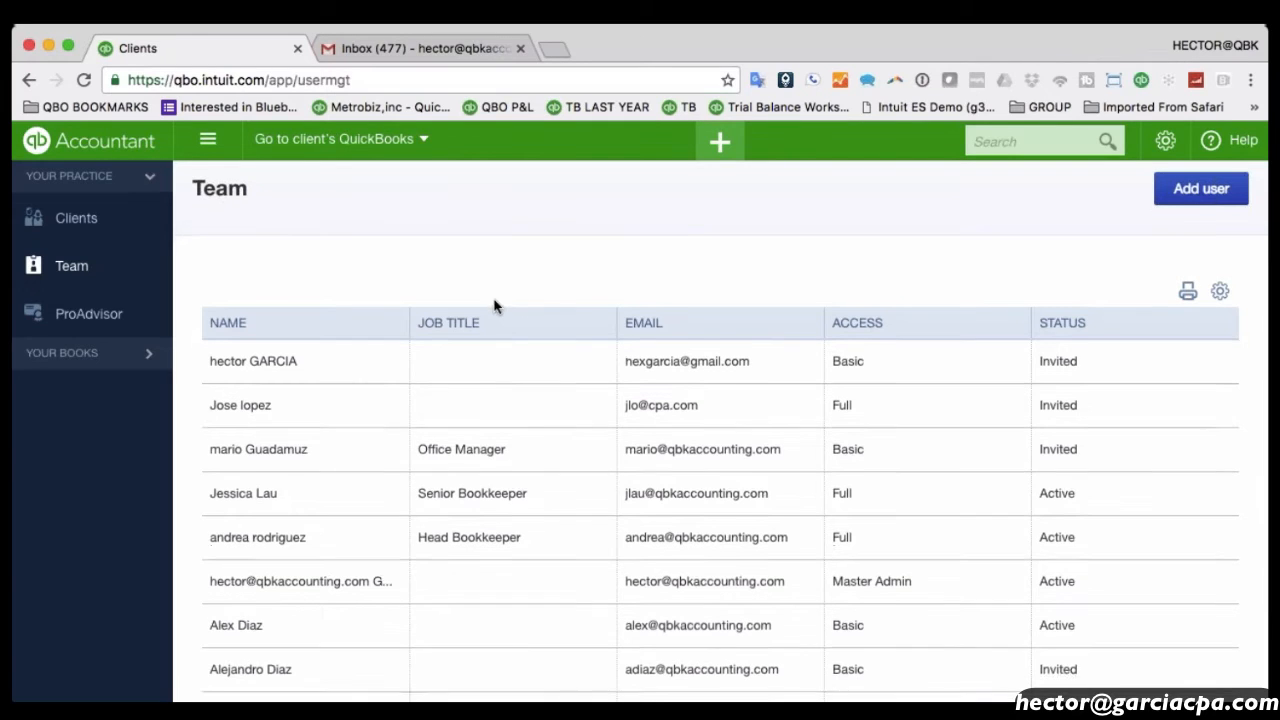
pyautogui.scroll(-2, 280, 400)
pyautogui.scroll(-2, 283, 400)
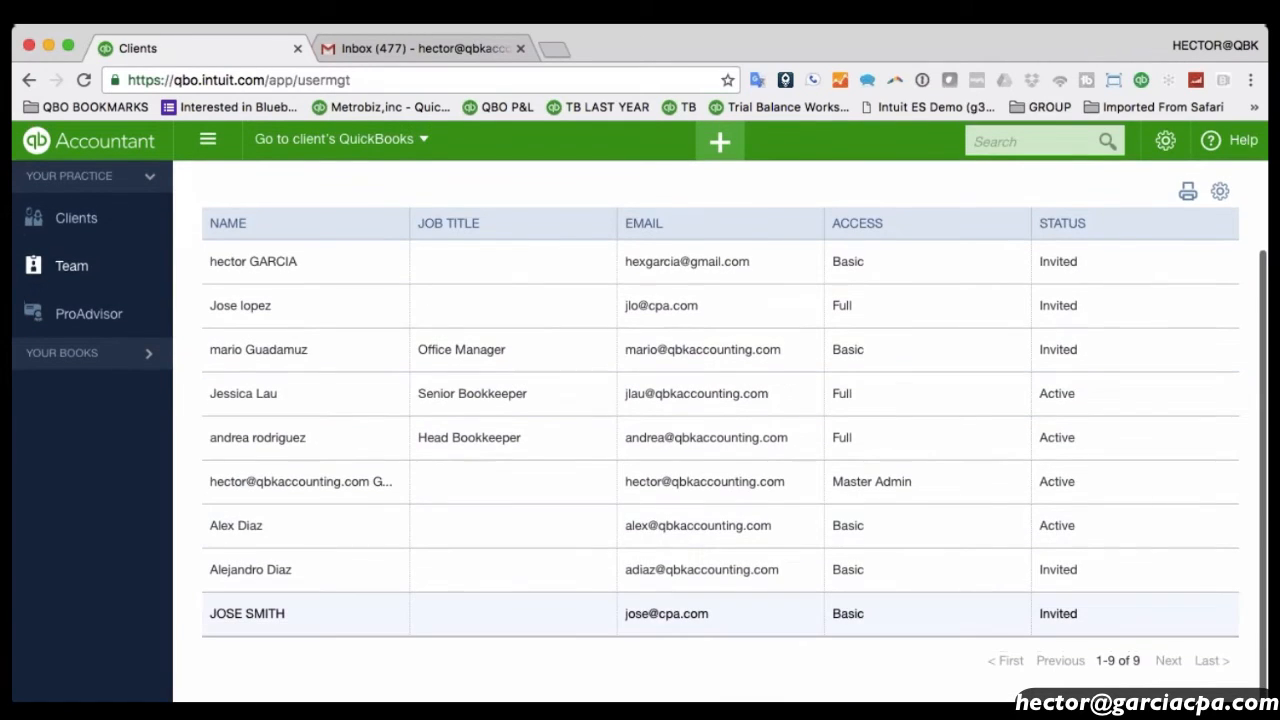
pyautogui.click(247, 625)
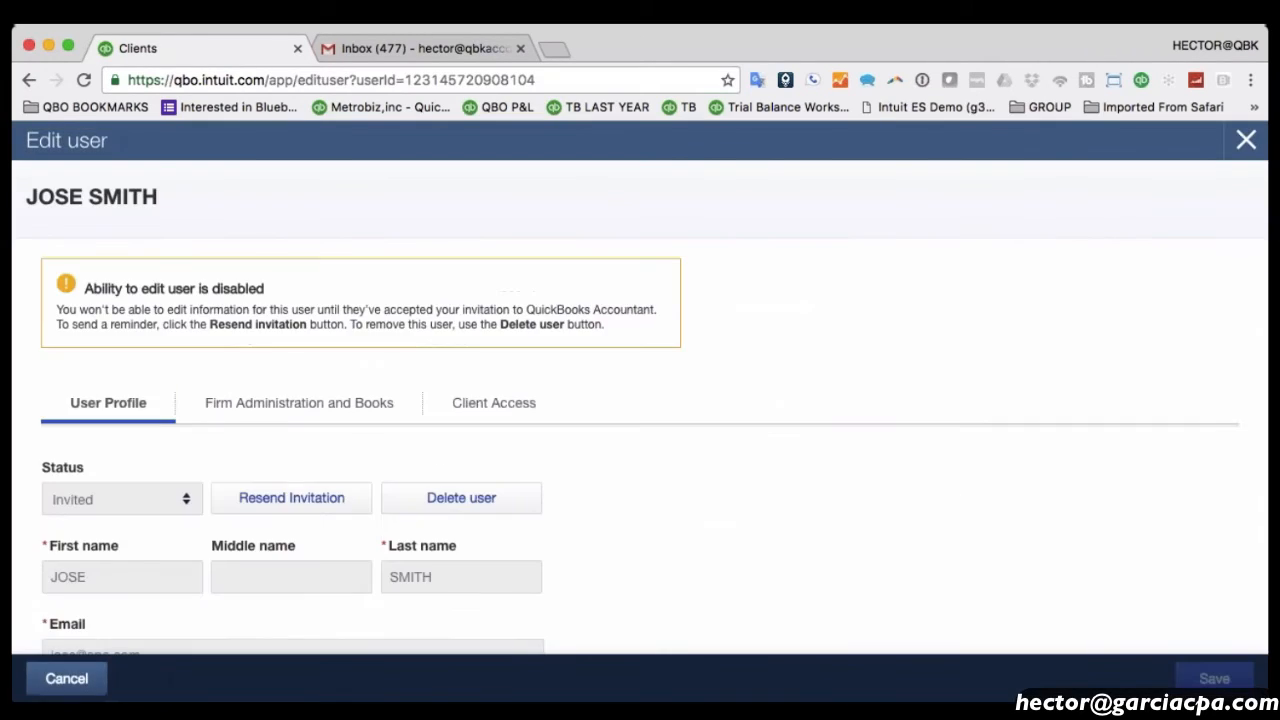
# Check the Client Access, Firm Administration and Books, and User Profile tabs, then cancel back to Team.
pyautogui.scroll(-3, 671, 491)
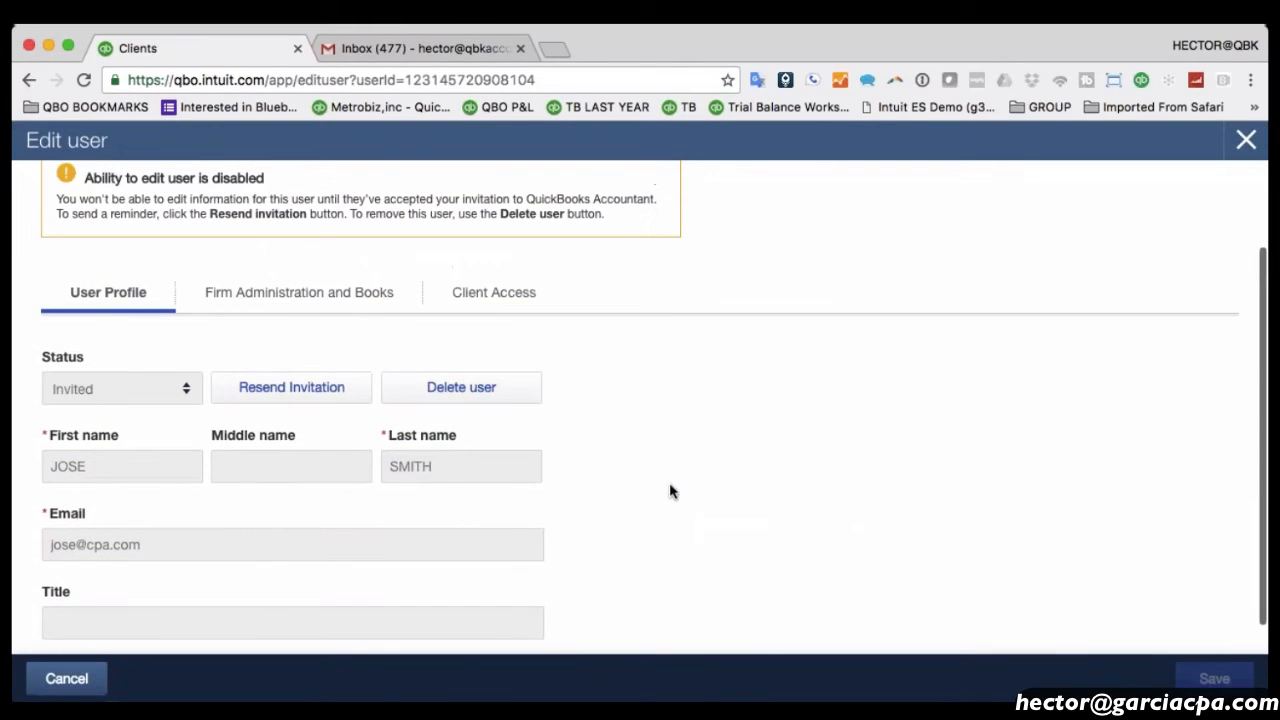
pyautogui.click(489, 290)
pyautogui.scroll(-3, 380, 374)
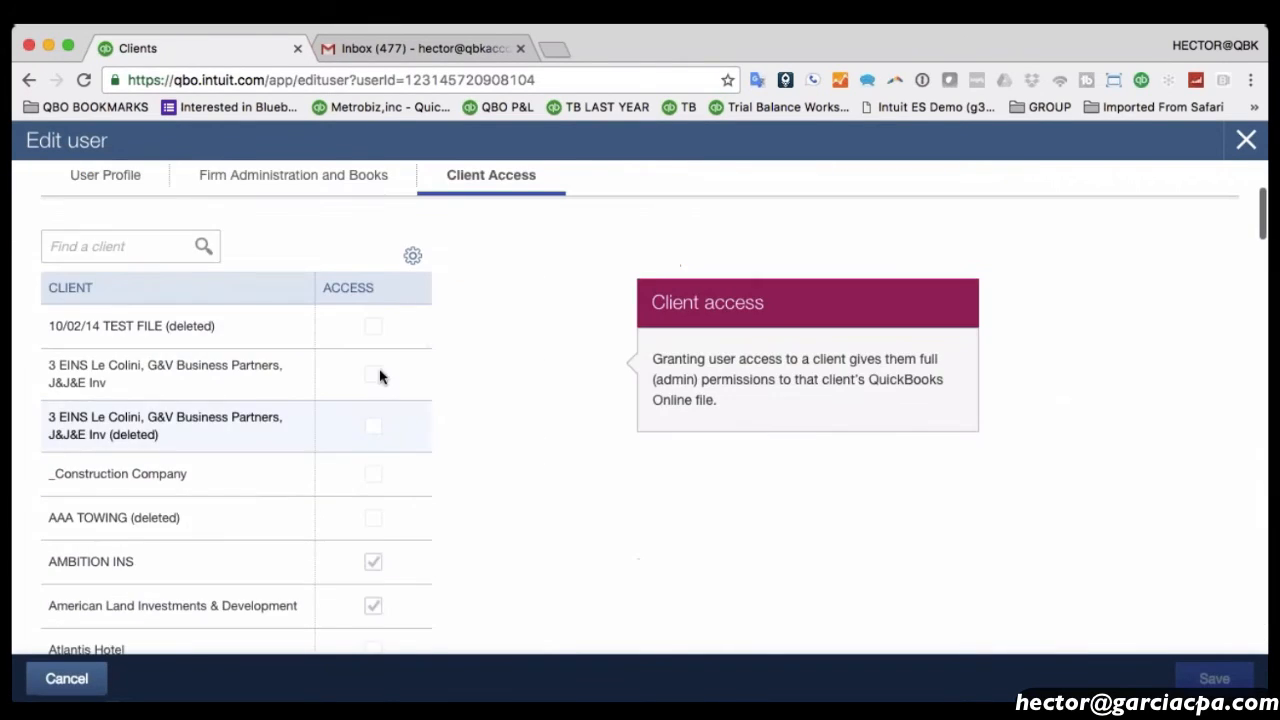
pyautogui.scroll(-3, 375, 566)
pyautogui.scroll(6, 371, 446)
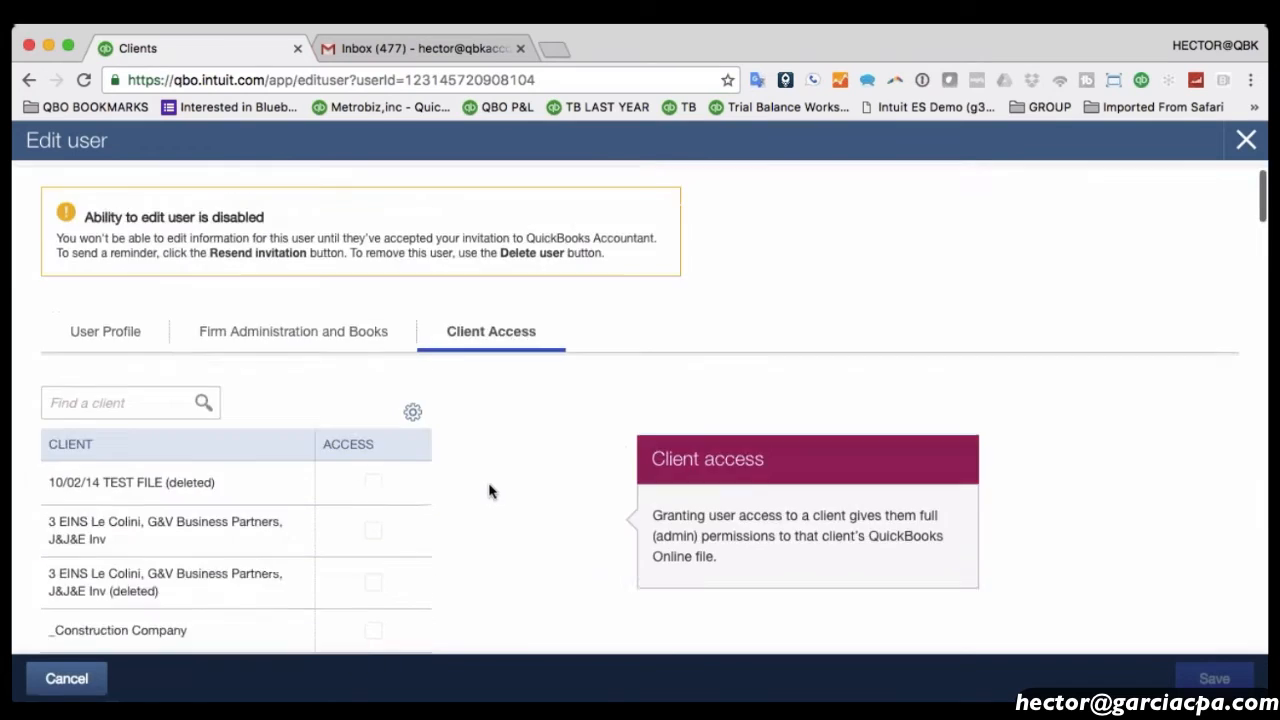
pyautogui.click(249, 403)
pyautogui.scroll(-2, 429, 423)
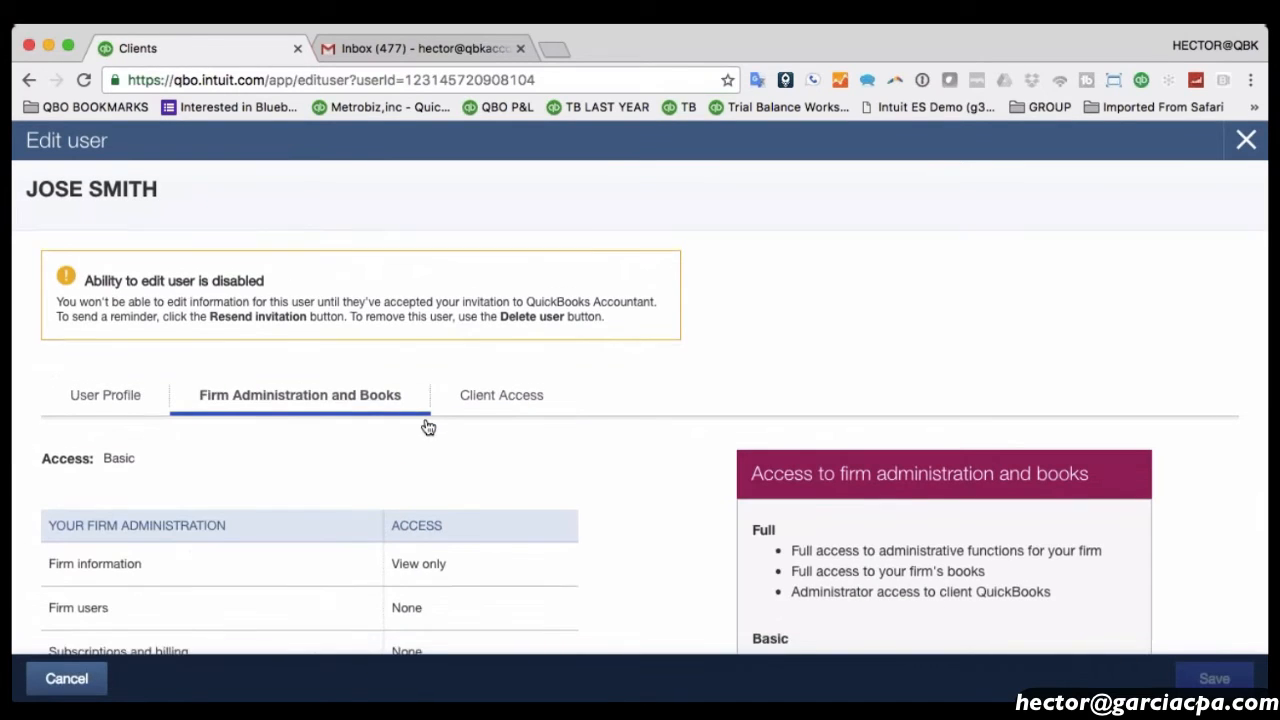
pyautogui.click(105, 316)
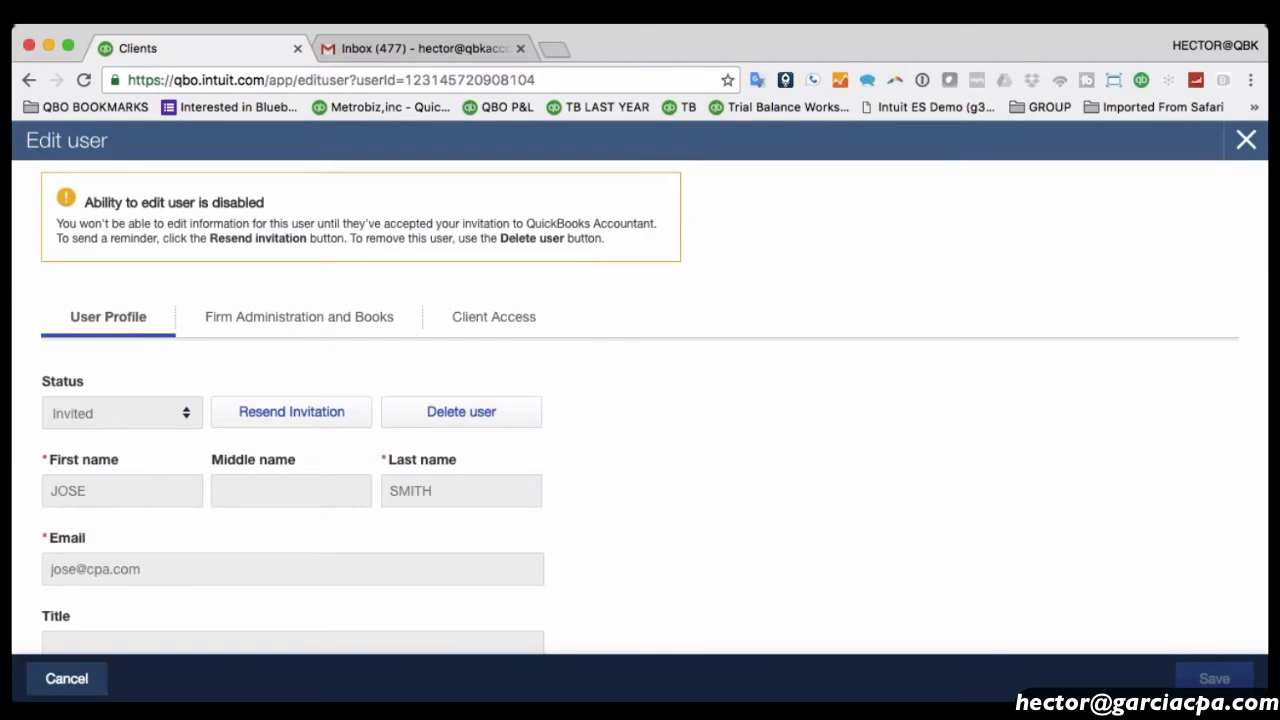
pyautogui.click(70, 679)
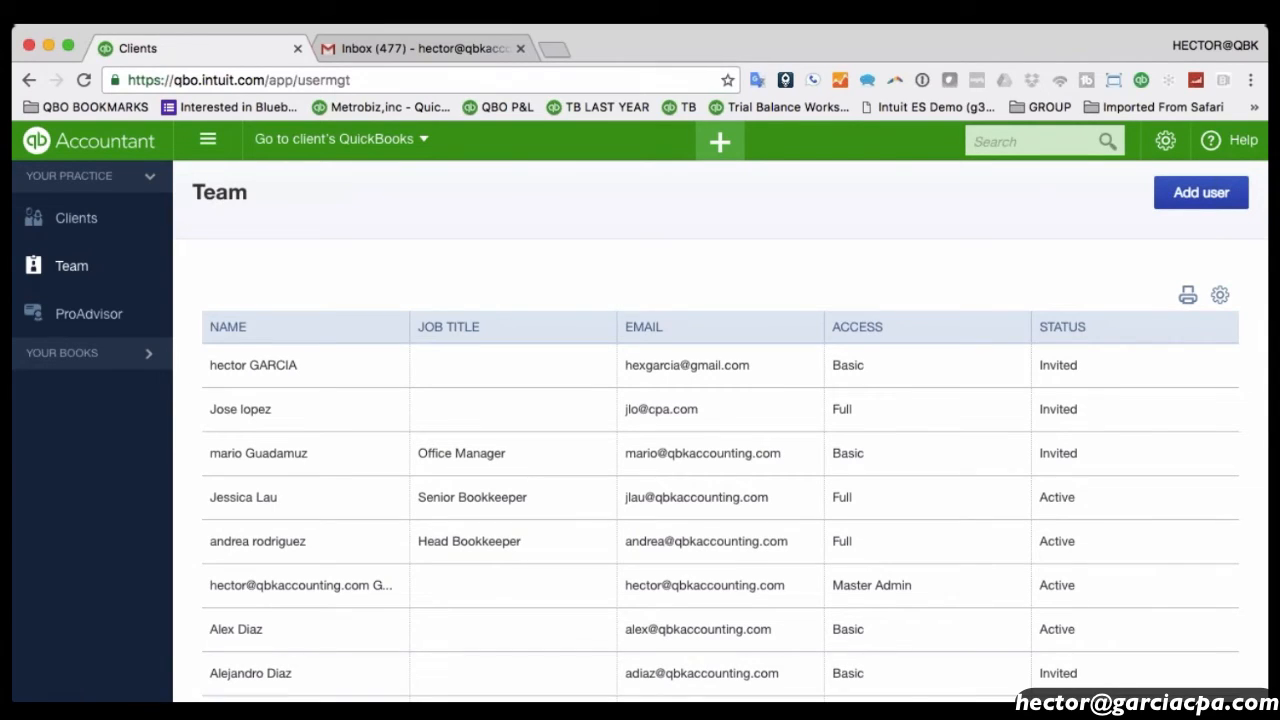
# Open the ProAdvisor Profile tab and review its About you and Contact info directory listing.
pyautogui.click(62, 314)
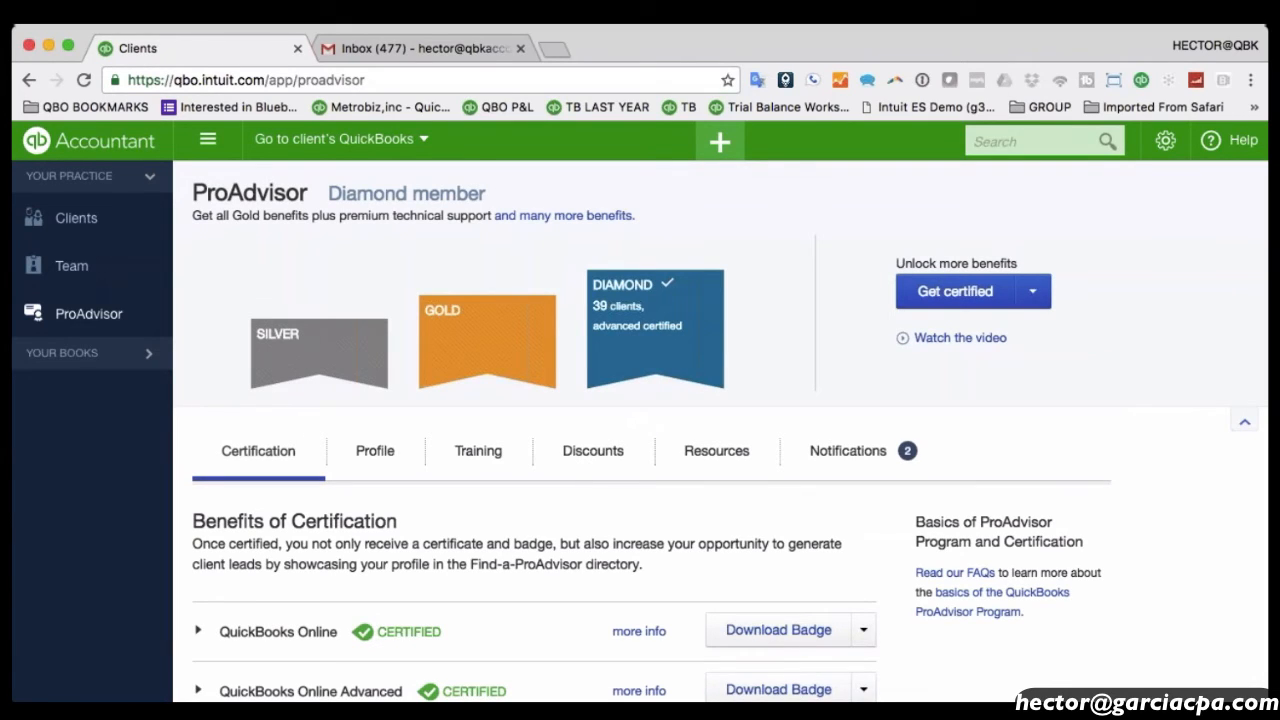
pyautogui.scroll(-1, 531, 465)
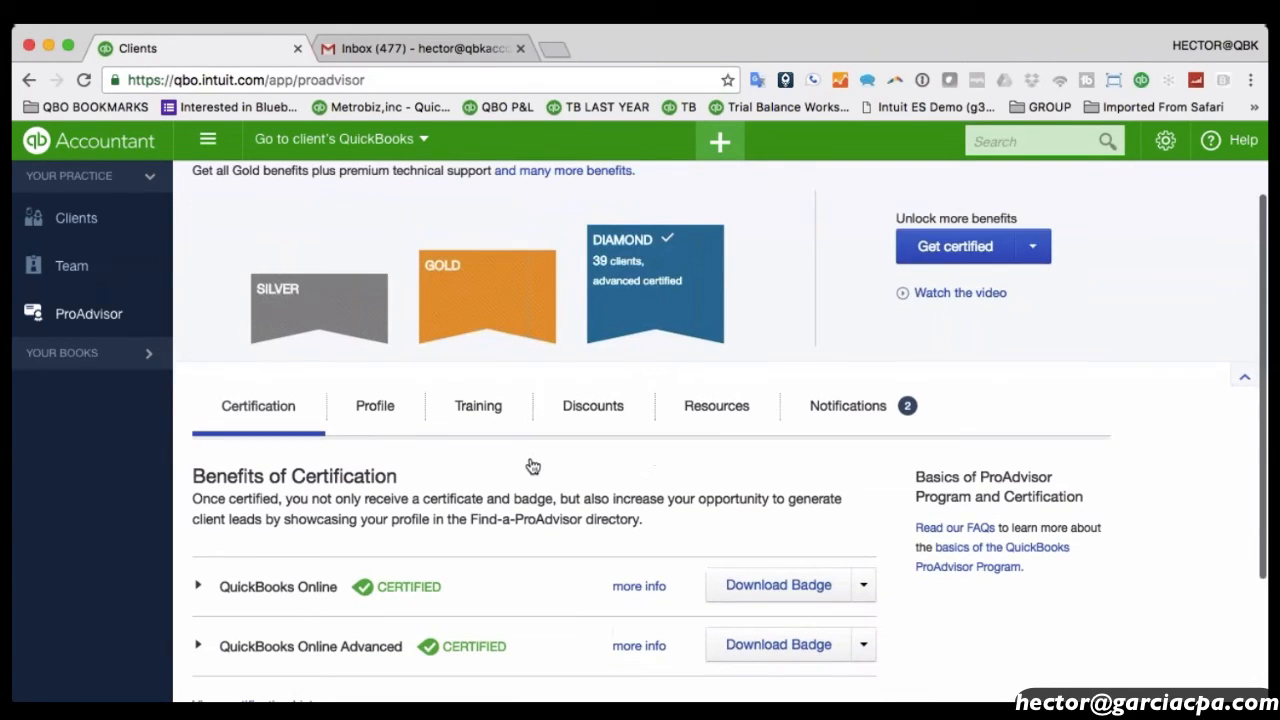
pyautogui.click(372, 413)
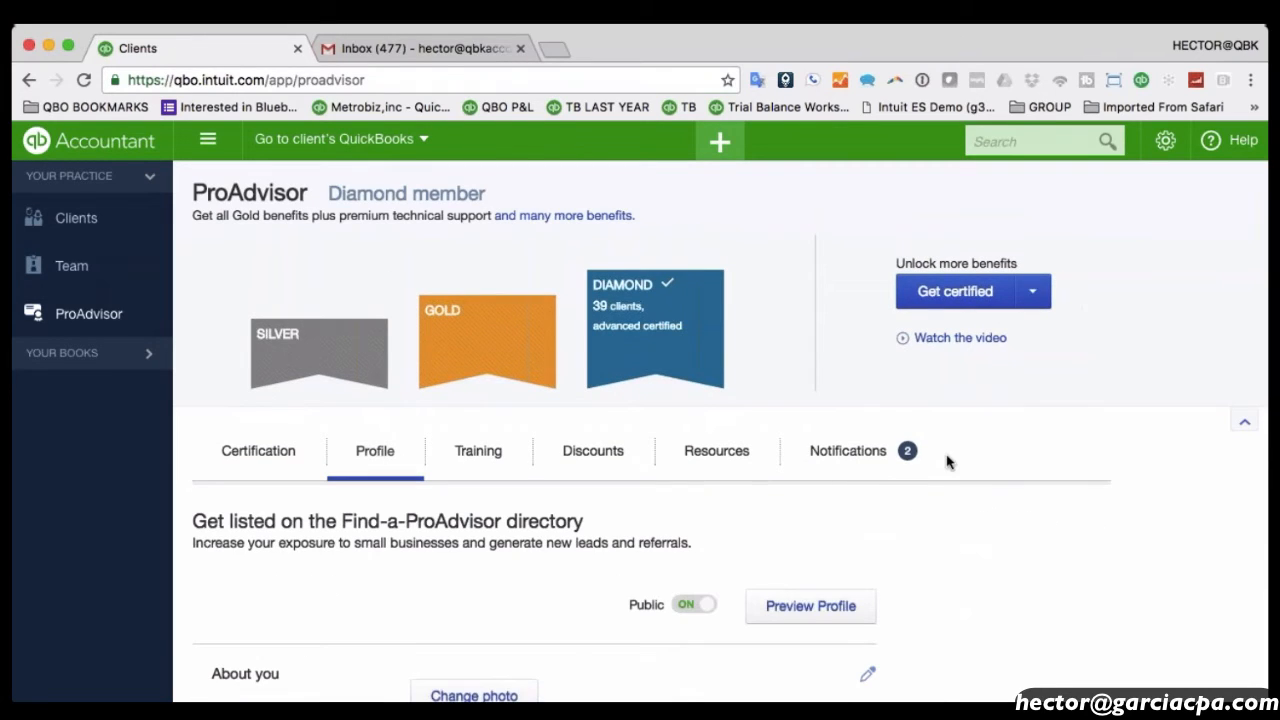
pyautogui.scroll(-5, 1030, 403)
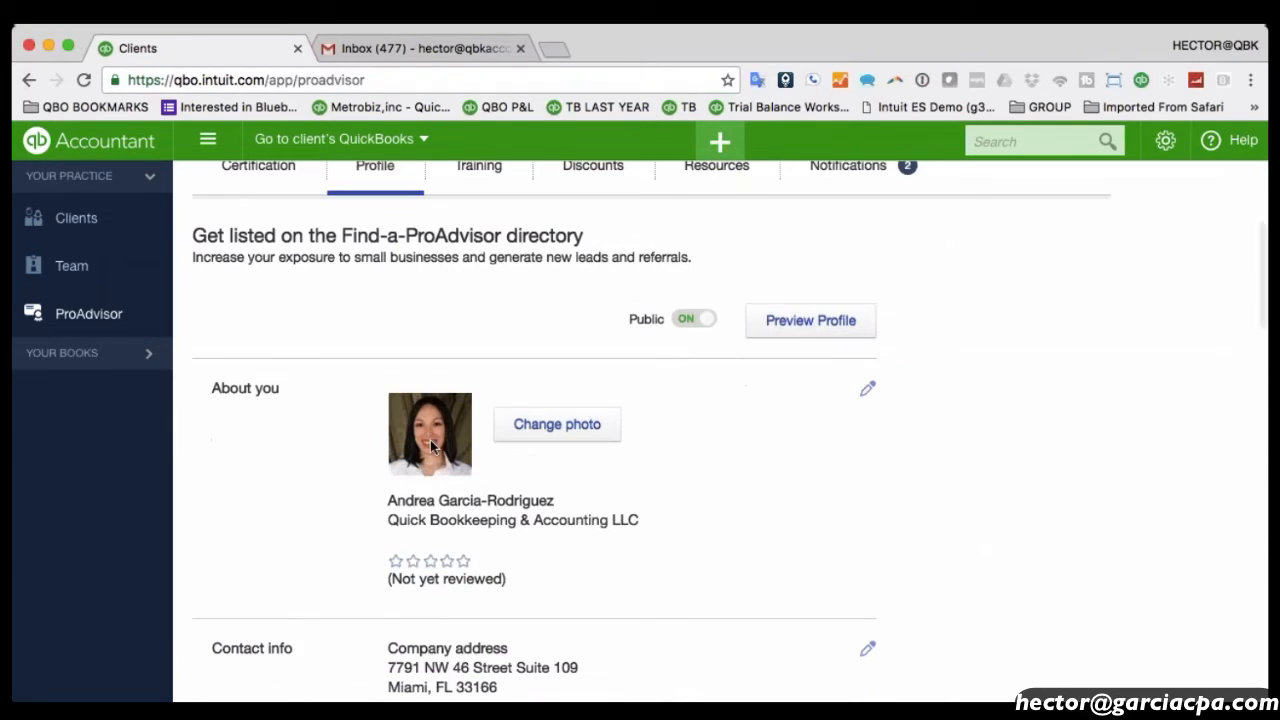
pyautogui.scroll(-3, 848, 506)
pyautogui.scroll(-1, 517, 503)
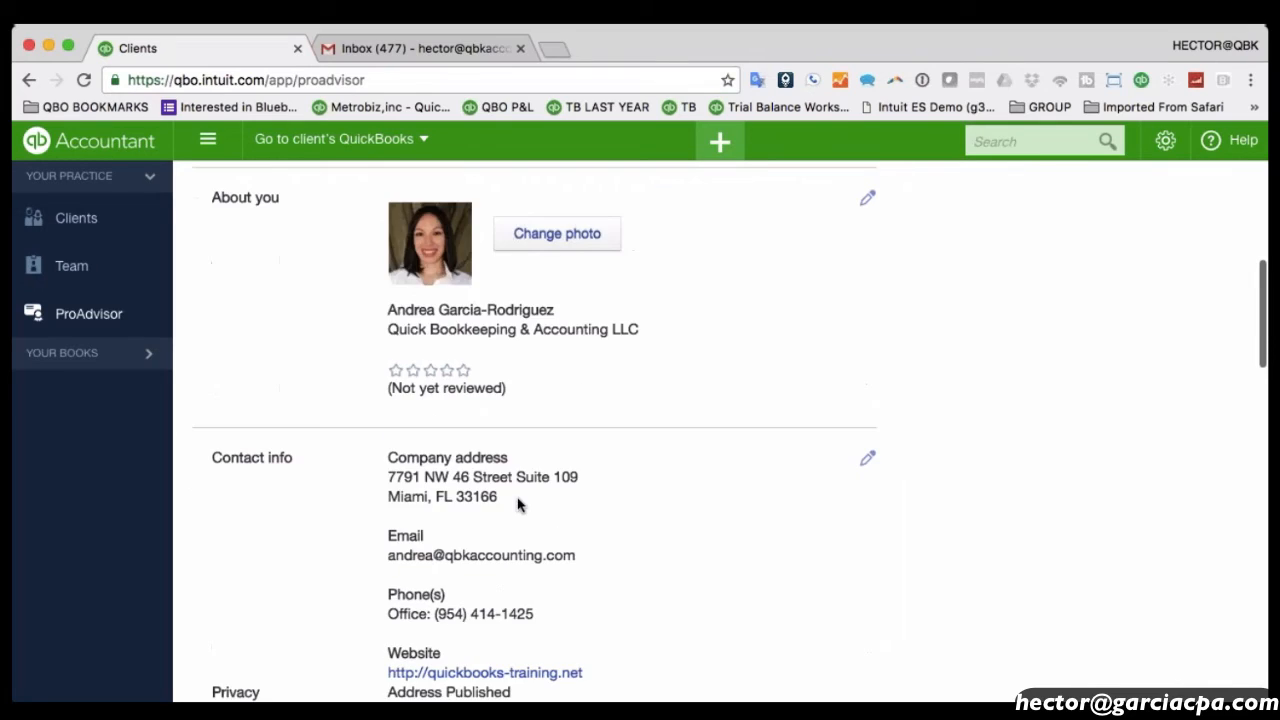
pyautogui.scroll(3, 517, 503)
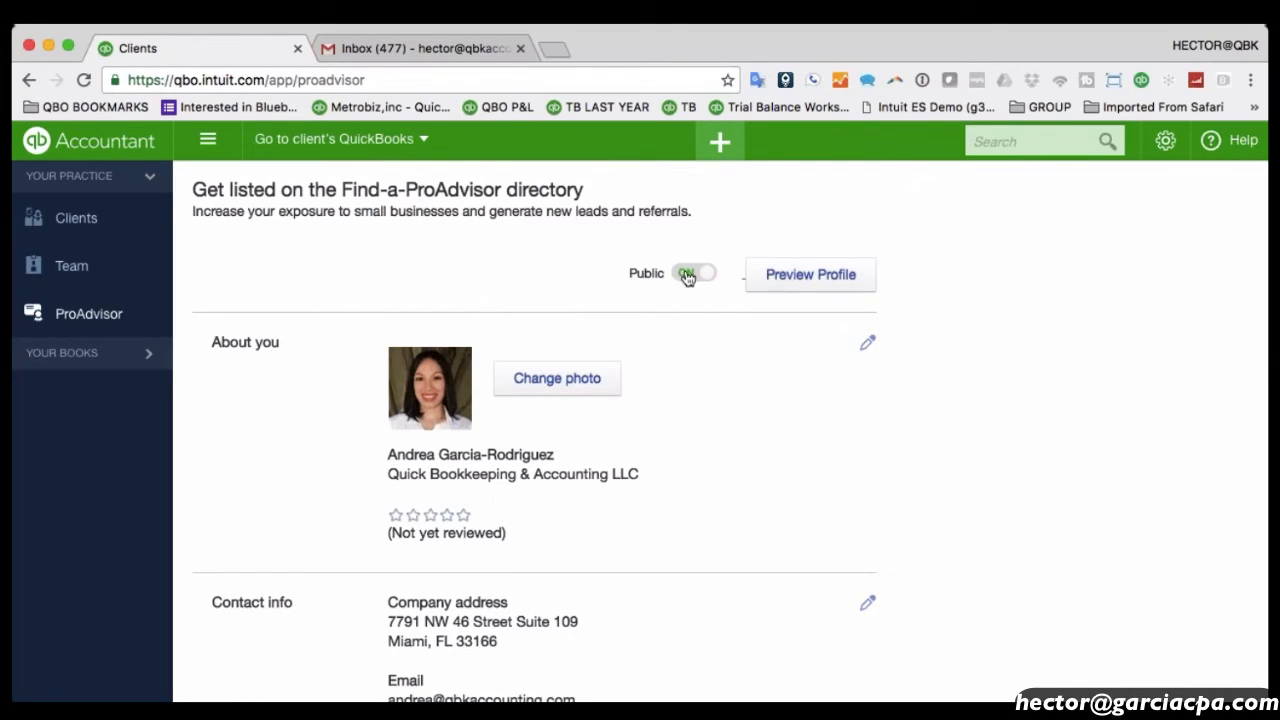
pyautogui.moveTo(637, 273); pyautogui.dragTo(694, 277)
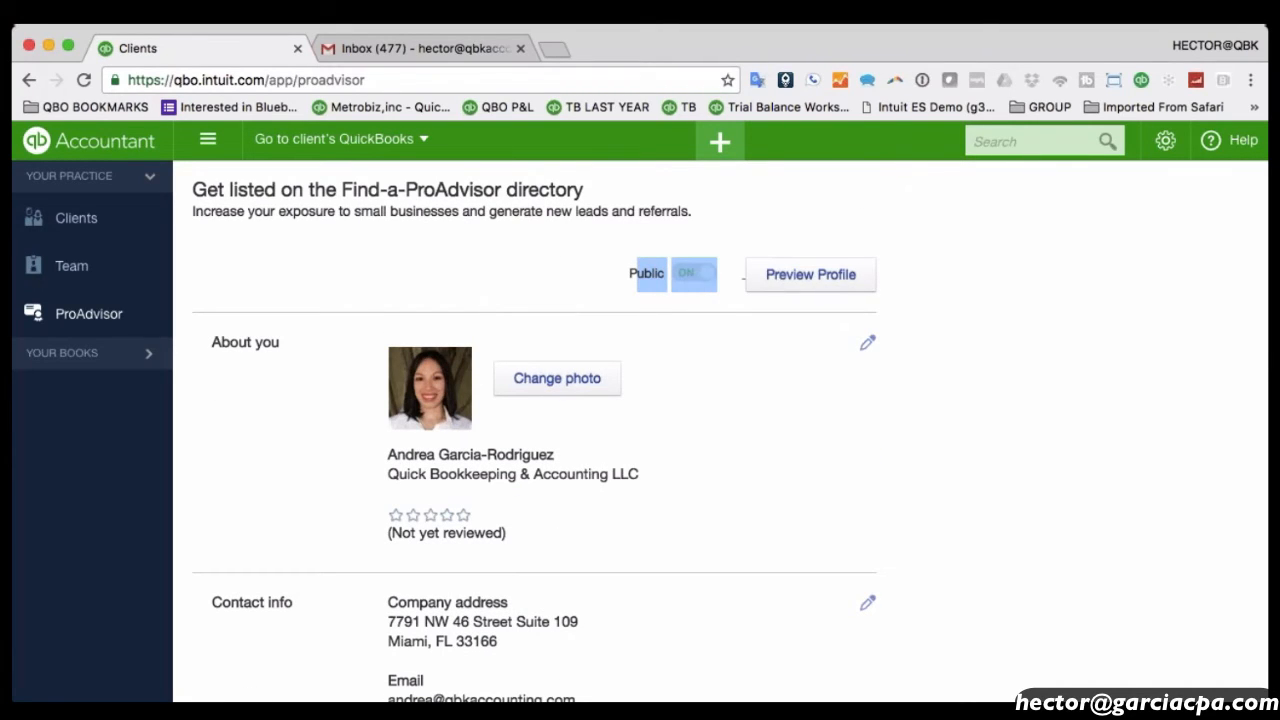
pyautogui.click(626, 280)
pyautogui.scroll(1, 626, 280)
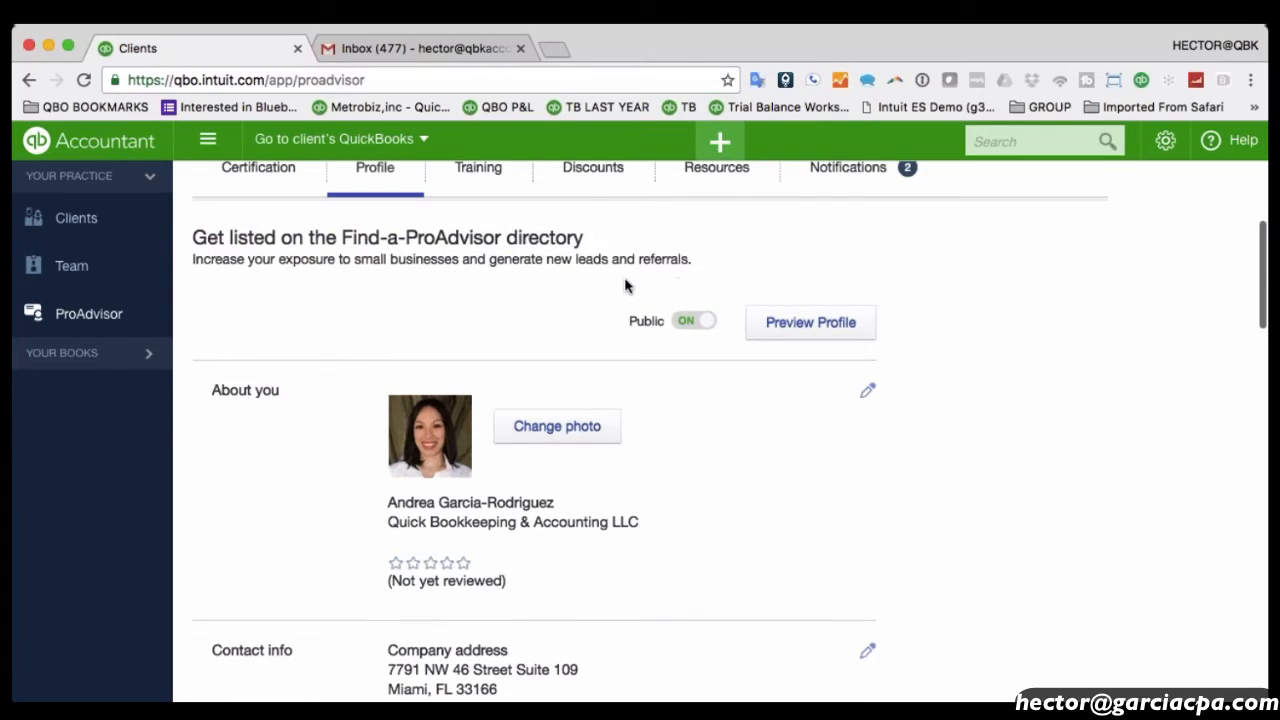
pyautogui.click(812, 323)
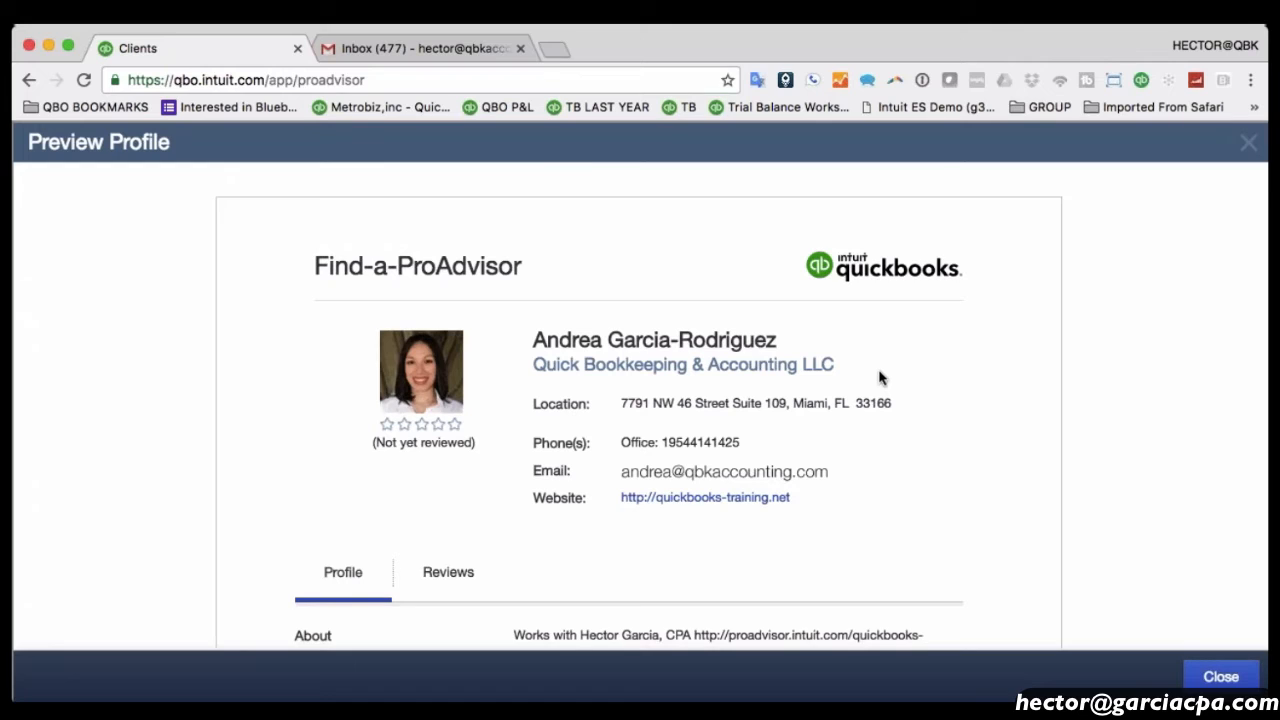
pyautogui.scroll(-3, 880, 378)
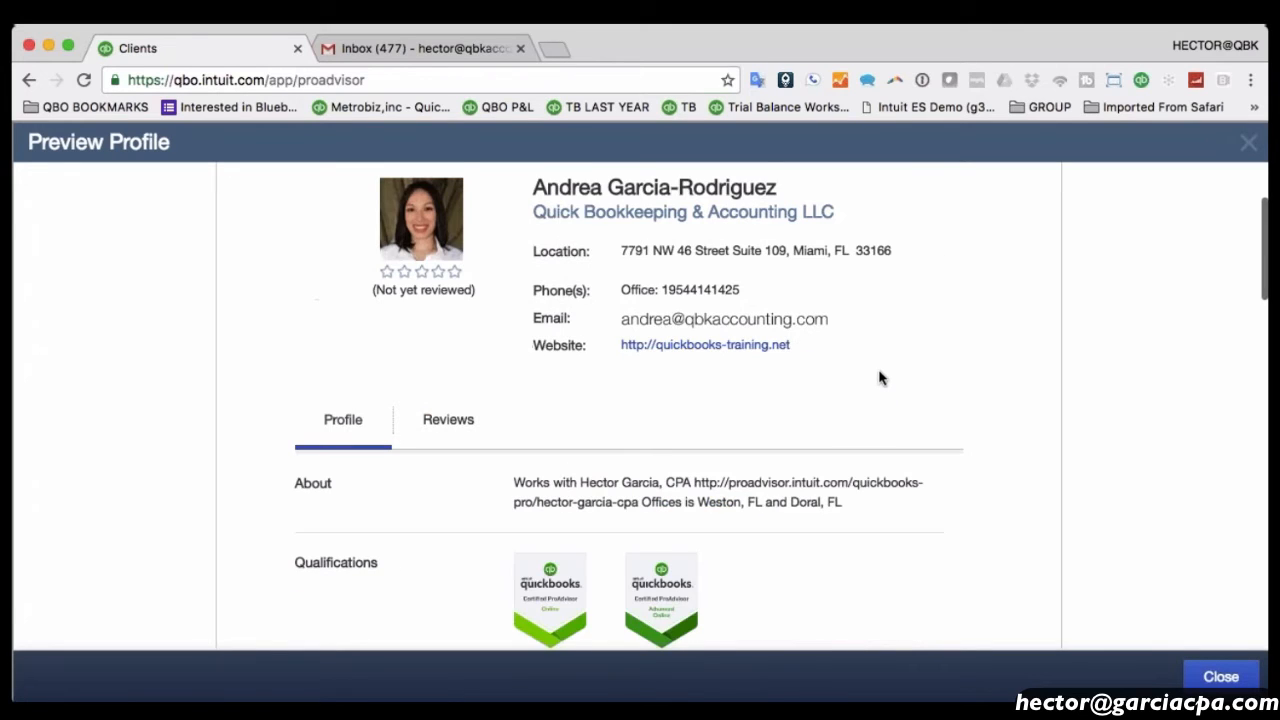
pyautogui.scroll(-2, 880, 378)
pyautogui.scroll(3, 880, 378)
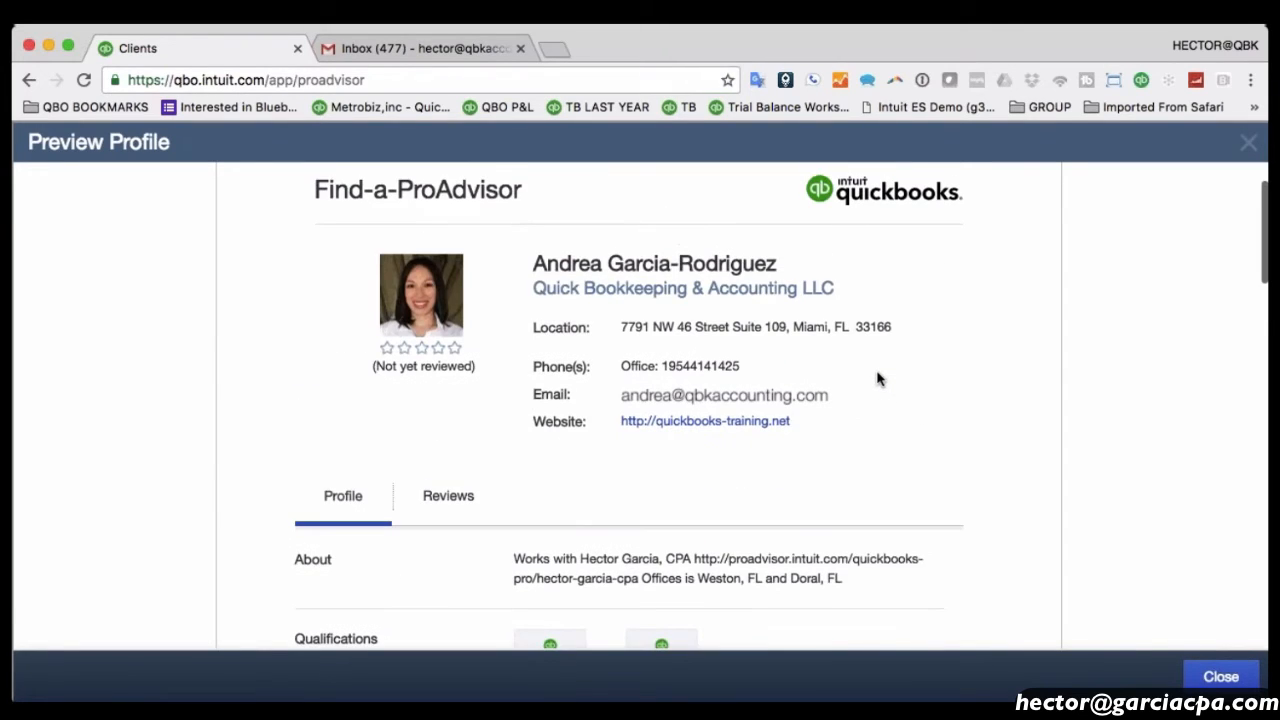
pyautogui.scroll(-5, 880, 378)
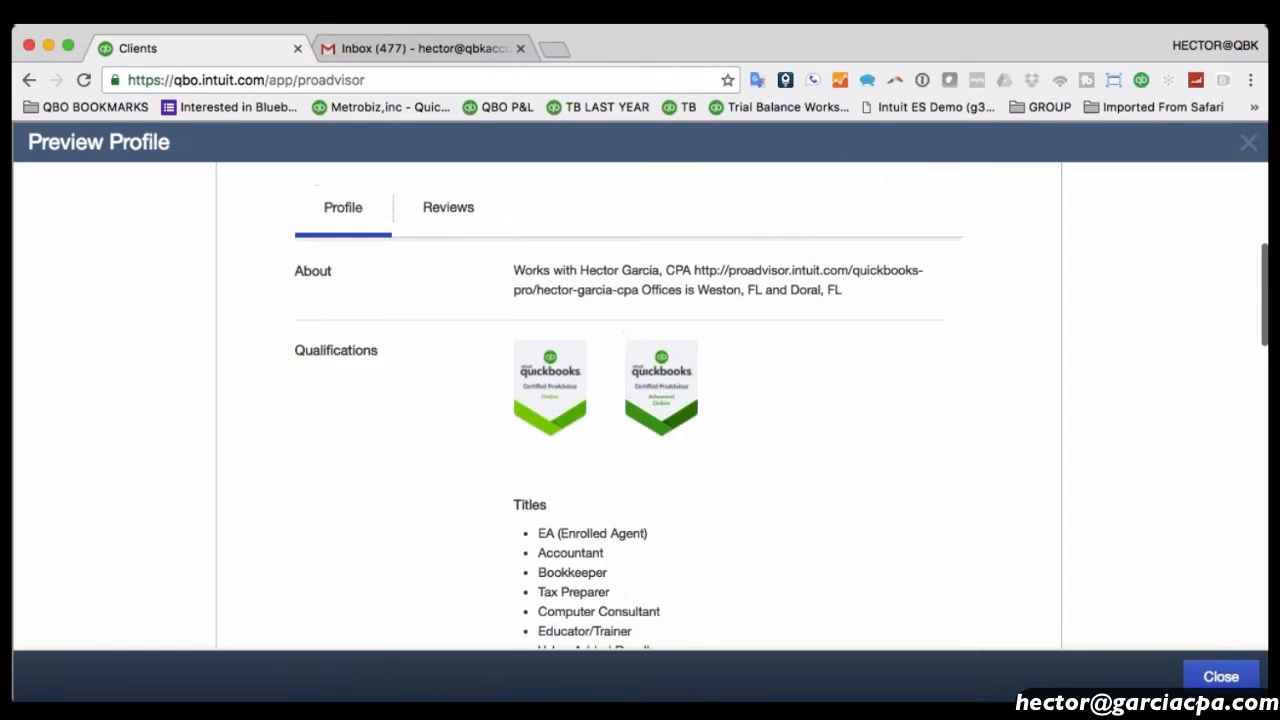
pyautogui.scroll(8, 834, 354)
pyautogui.click(455, 571)
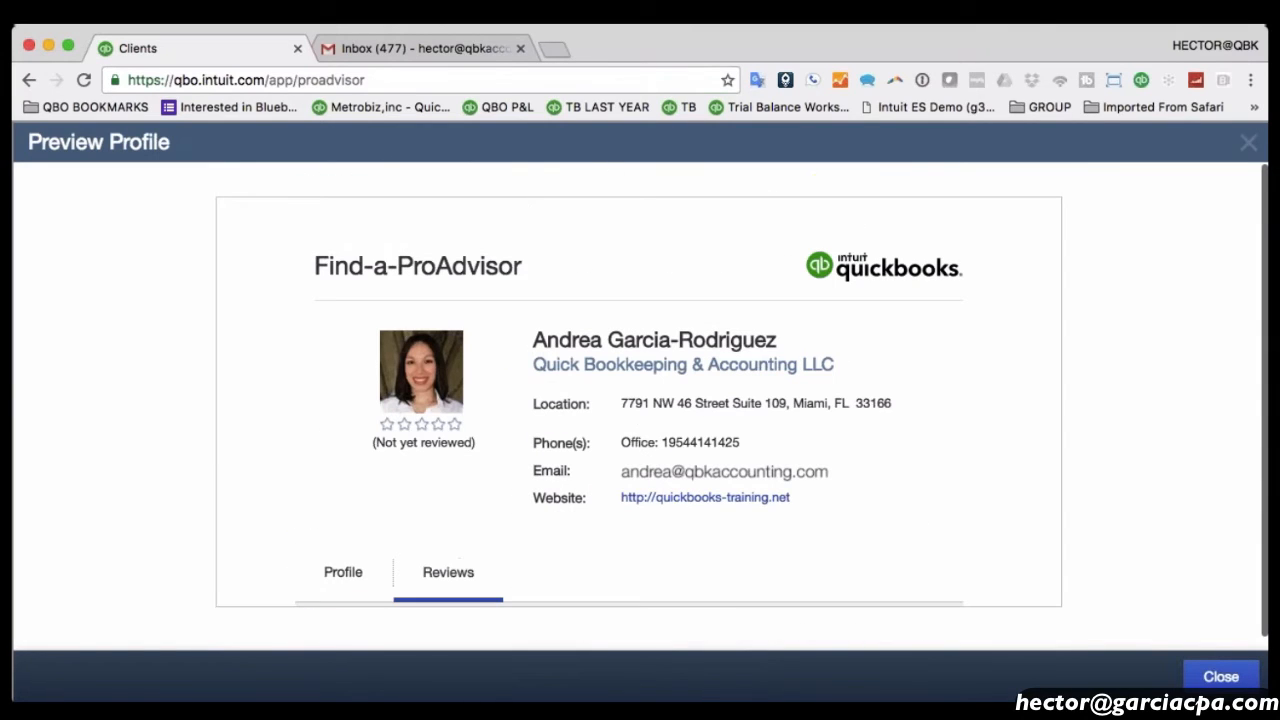
pyautogui.scroll(-1, 517, 546)
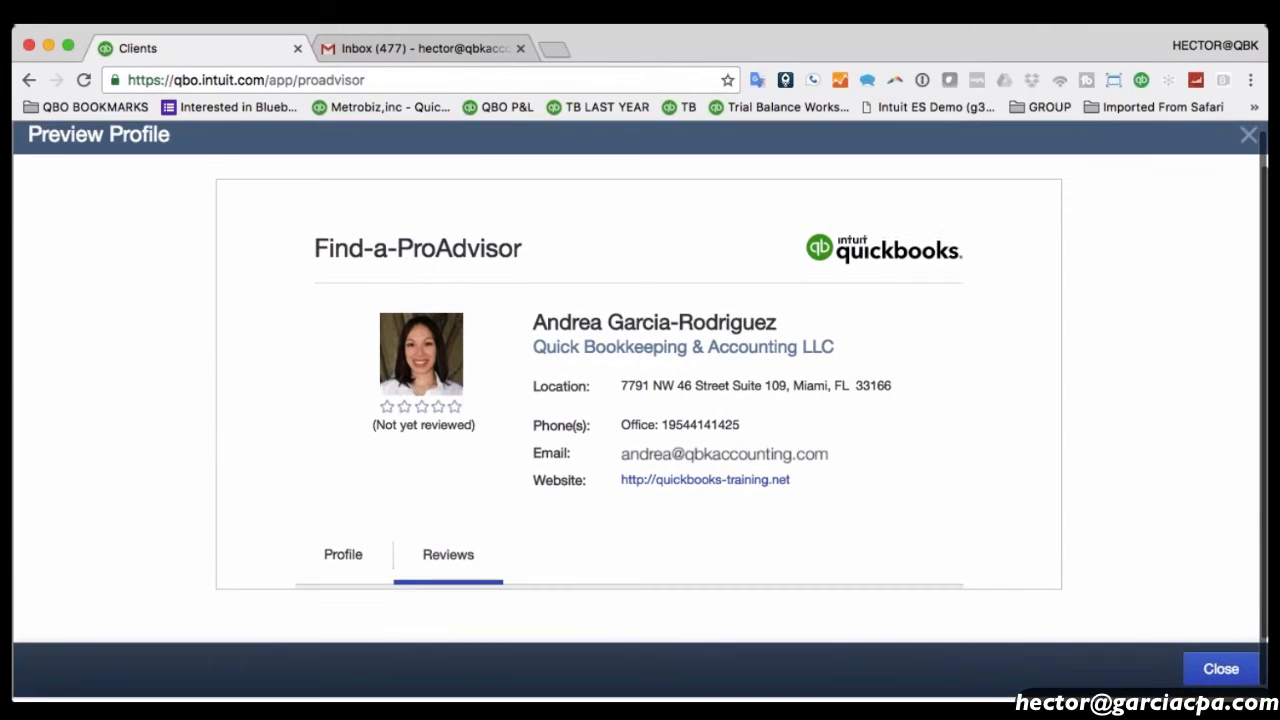
pyautogui.click(1246, 136)
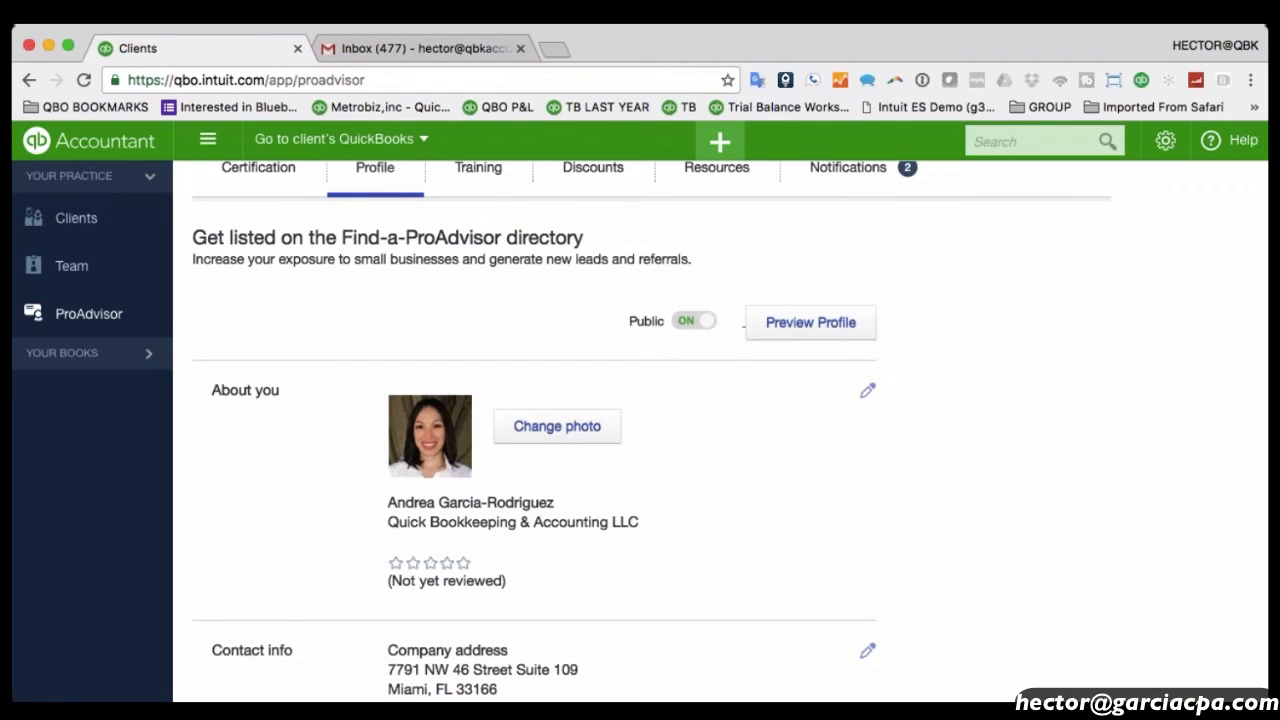
# Toggle the directory listing's Public setting off and back on.
pyautogui.click(702, 324)
pyautogui.click(686, 321)
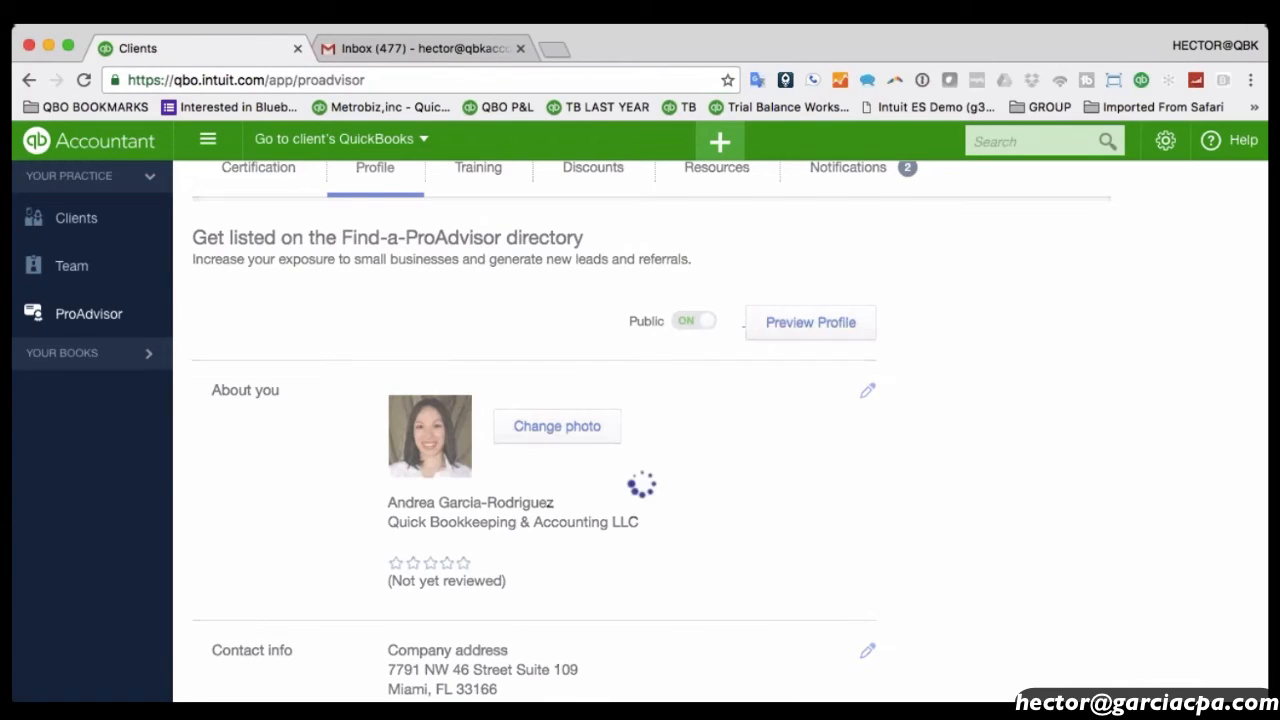
pyautogui.scroll(-5, 777, 457)
pyautogui.scroll(4, 777, 457)
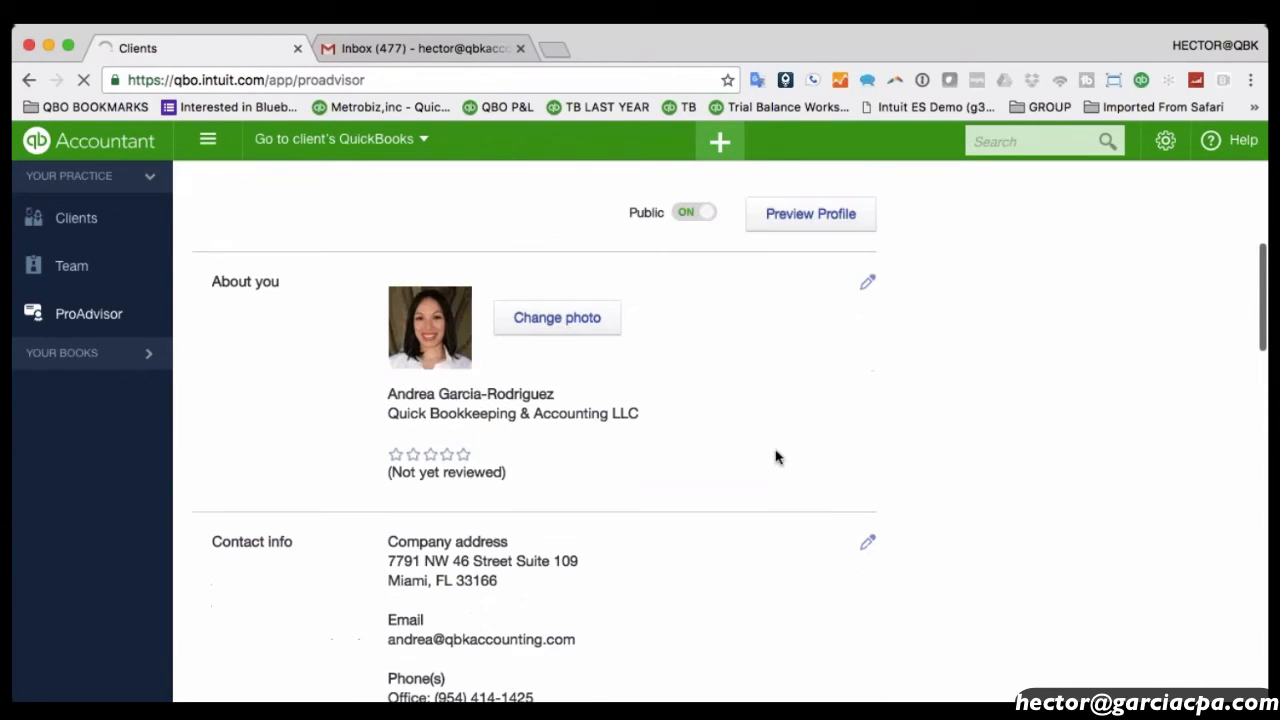
# Reload the ProAdvisor page and show the Certification tab's benefits.
pyautogui.click(95, 328)
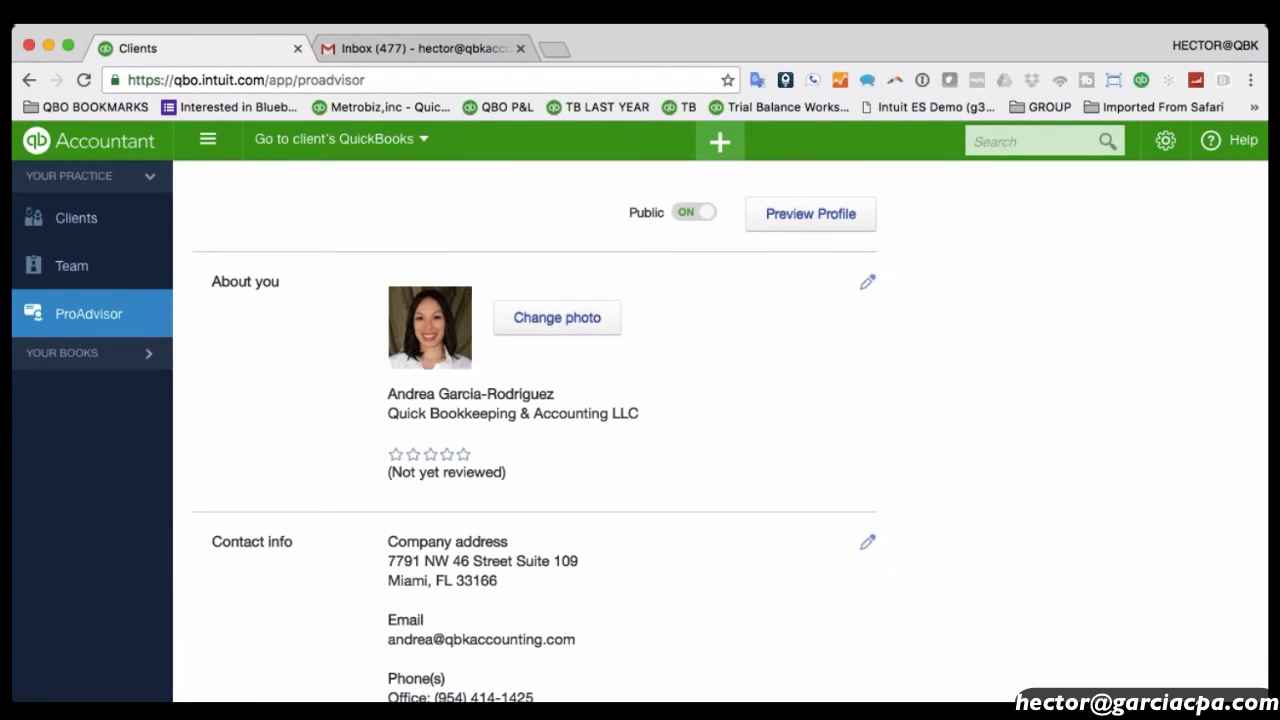
pyautogui.scroll(5, 434, 405)
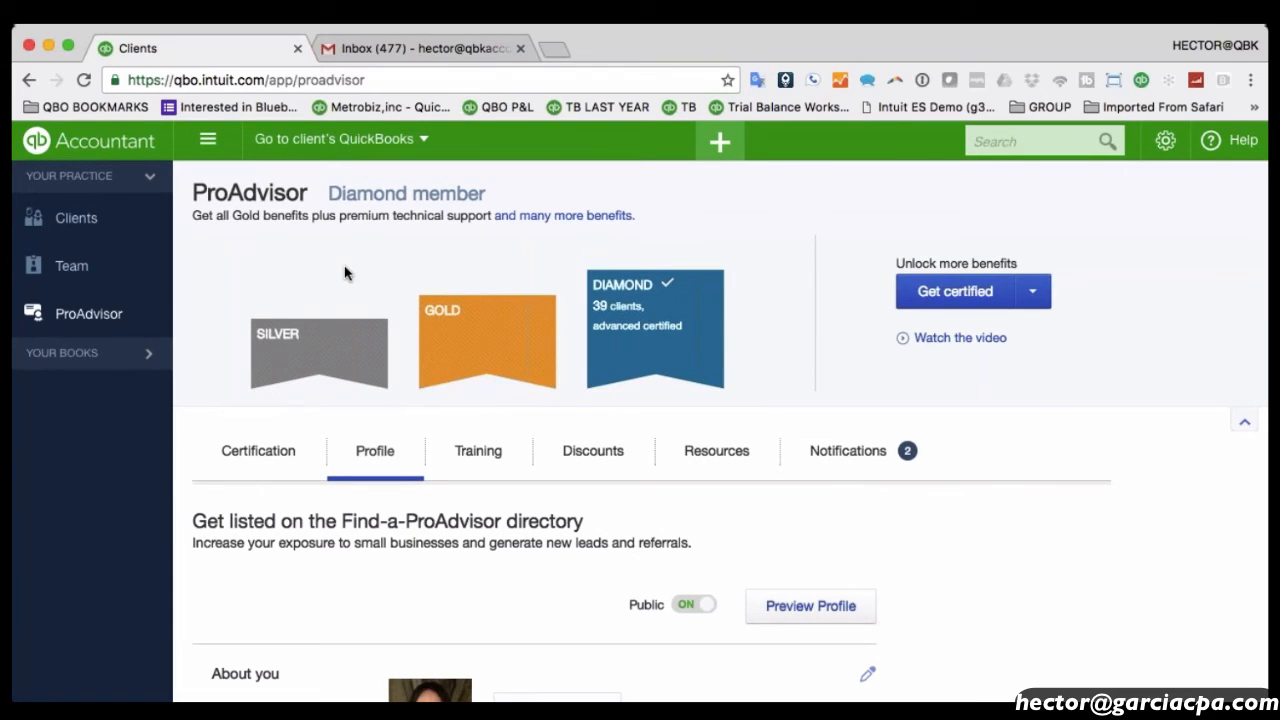
pyautogui.click(268, 456)
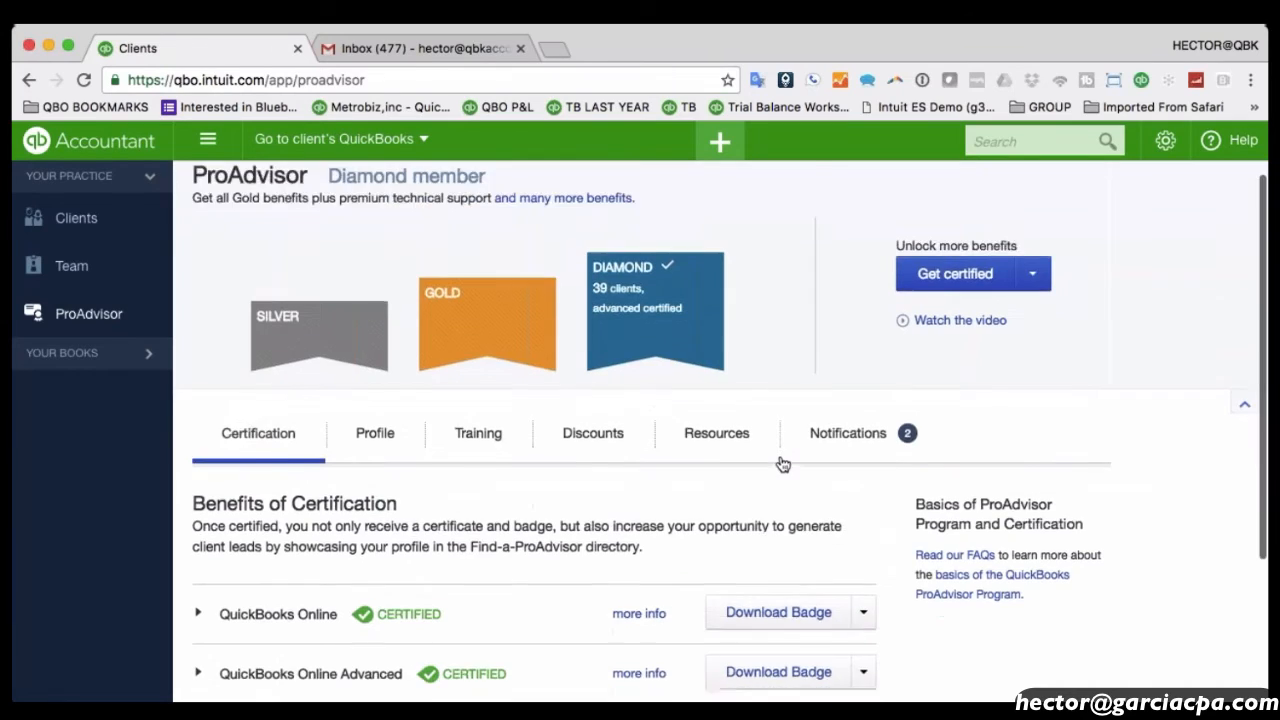
pyautogui.scroll(-3, 780, 463)
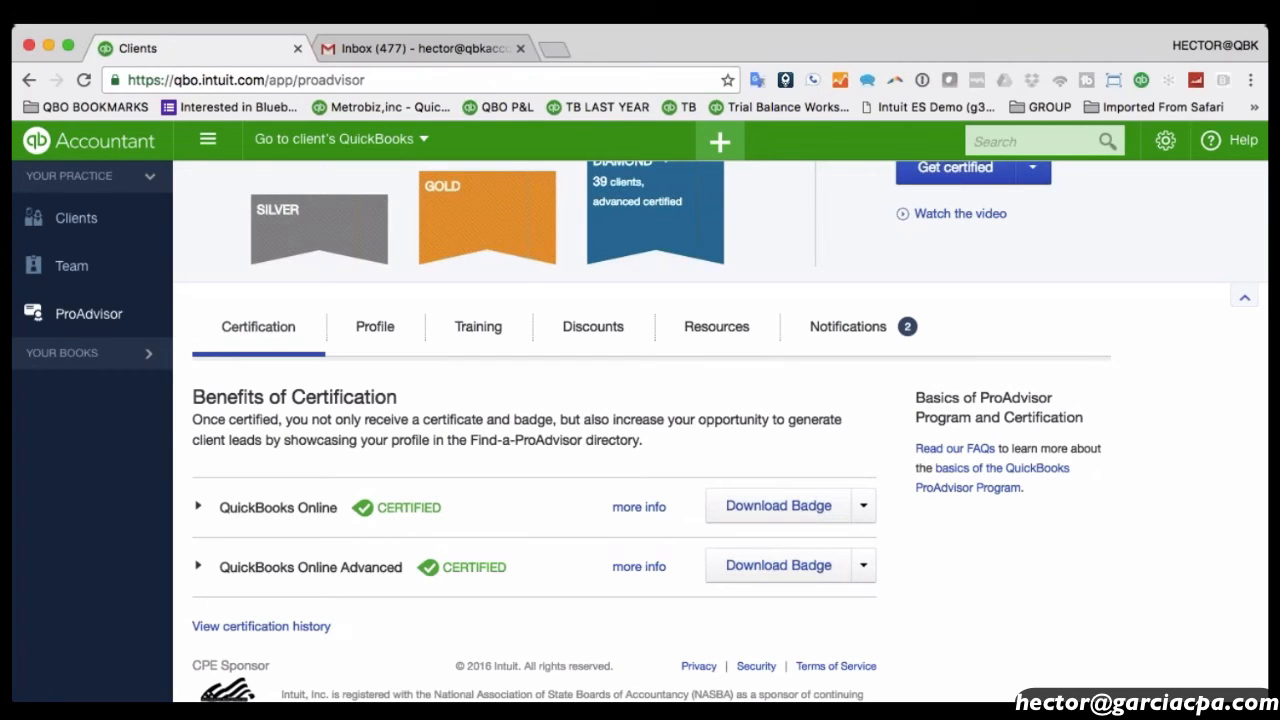
# Browse the available training courses, expanding the QuickBooks Online client training list.
pyautogui.click(477, 328)
pyautogui.scroll(-3, 620, 560)
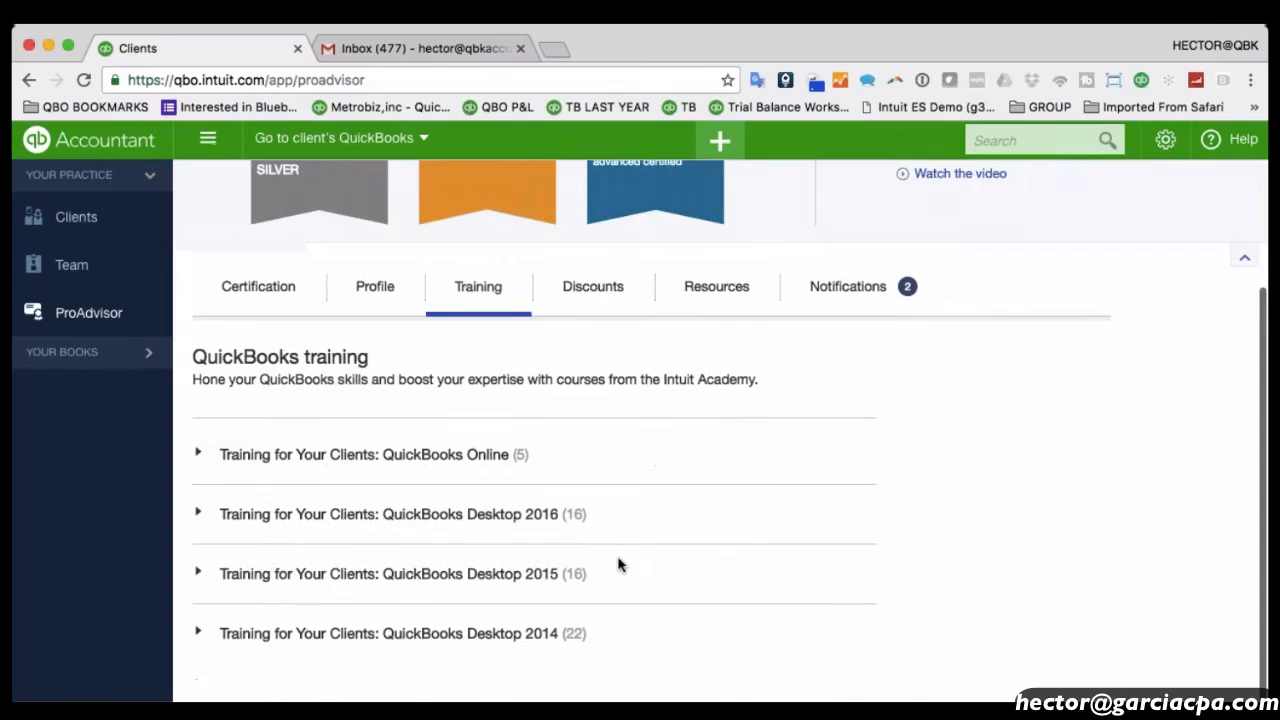
pyautogui.click(346, 446)
pyautogui.scroll(-4, 669, 491)
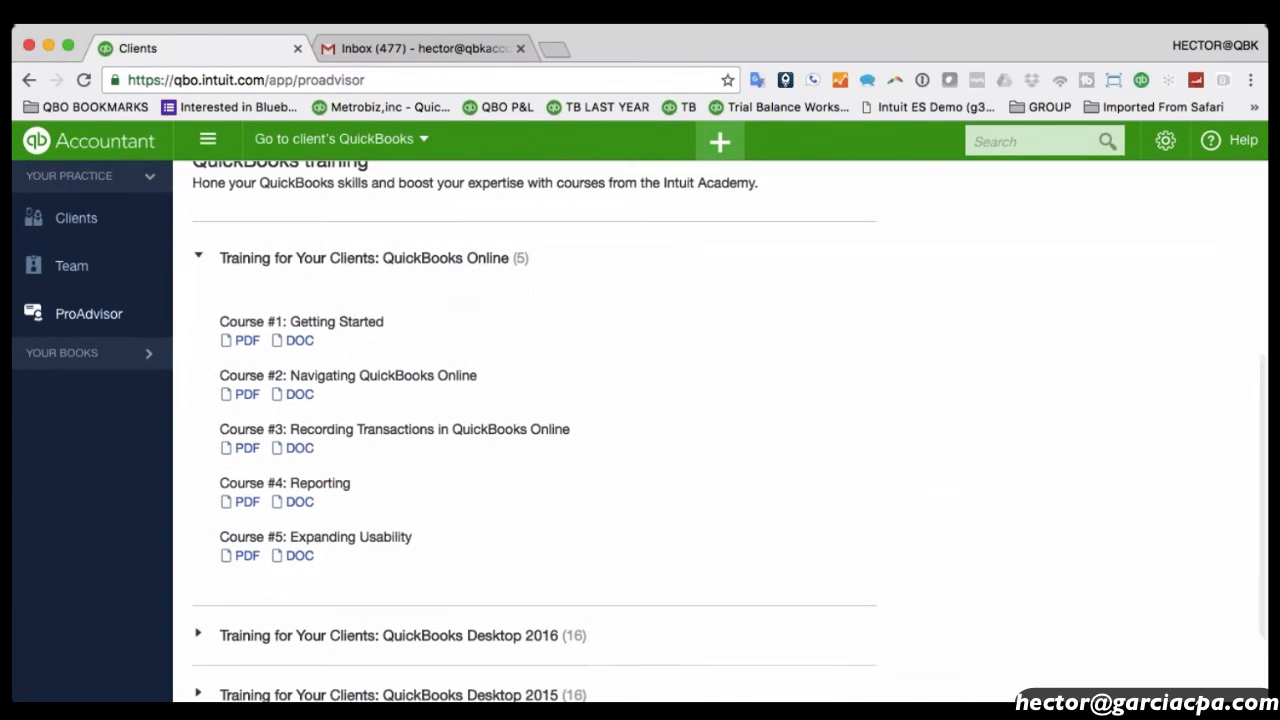
pyautogui.scroll(-1, 637, 587)
pyautogui.scroll(-2, 640, 587)
pyautogui.scroll(10, 640, 587)
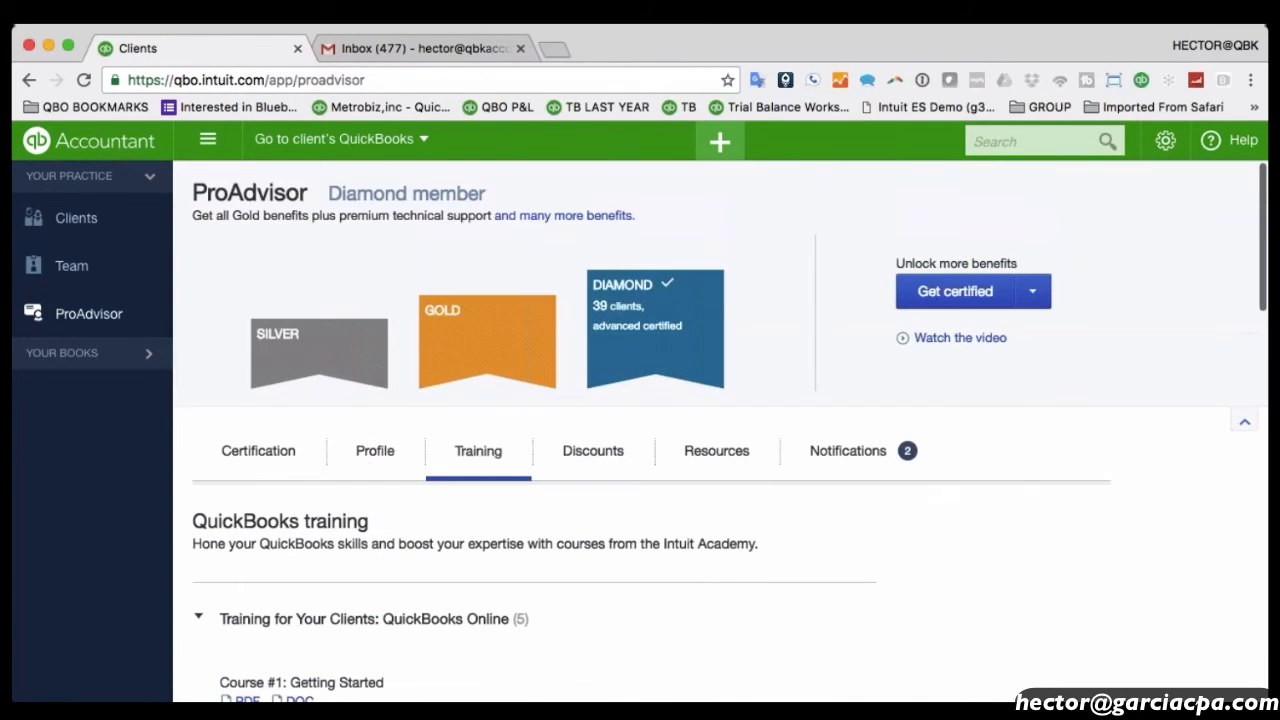
pyautogui.scroll(-16, 405, 527)
pyautogui.scroll(-4, 405, 527)
pyautogui.scroll(15, 405, 527)
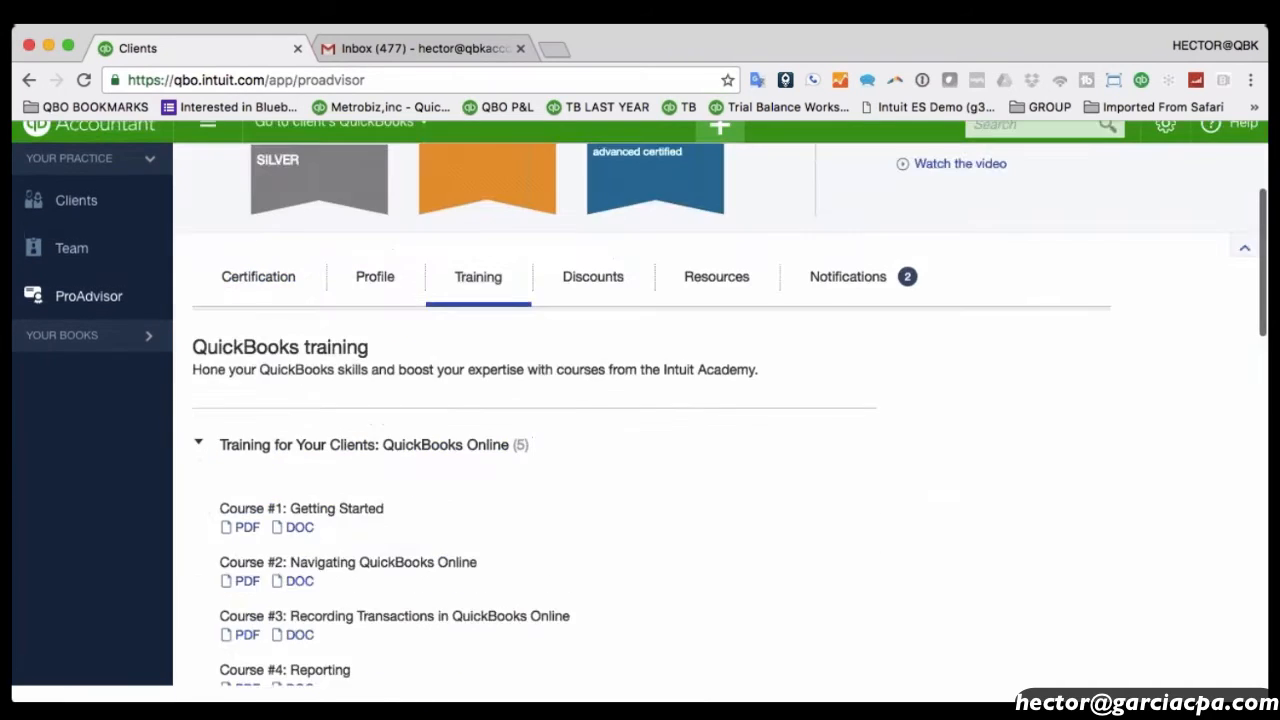
# Expand the QuickBooks Online certification training and launch the Getting Started training module.
pyautogui.click(252, 451)
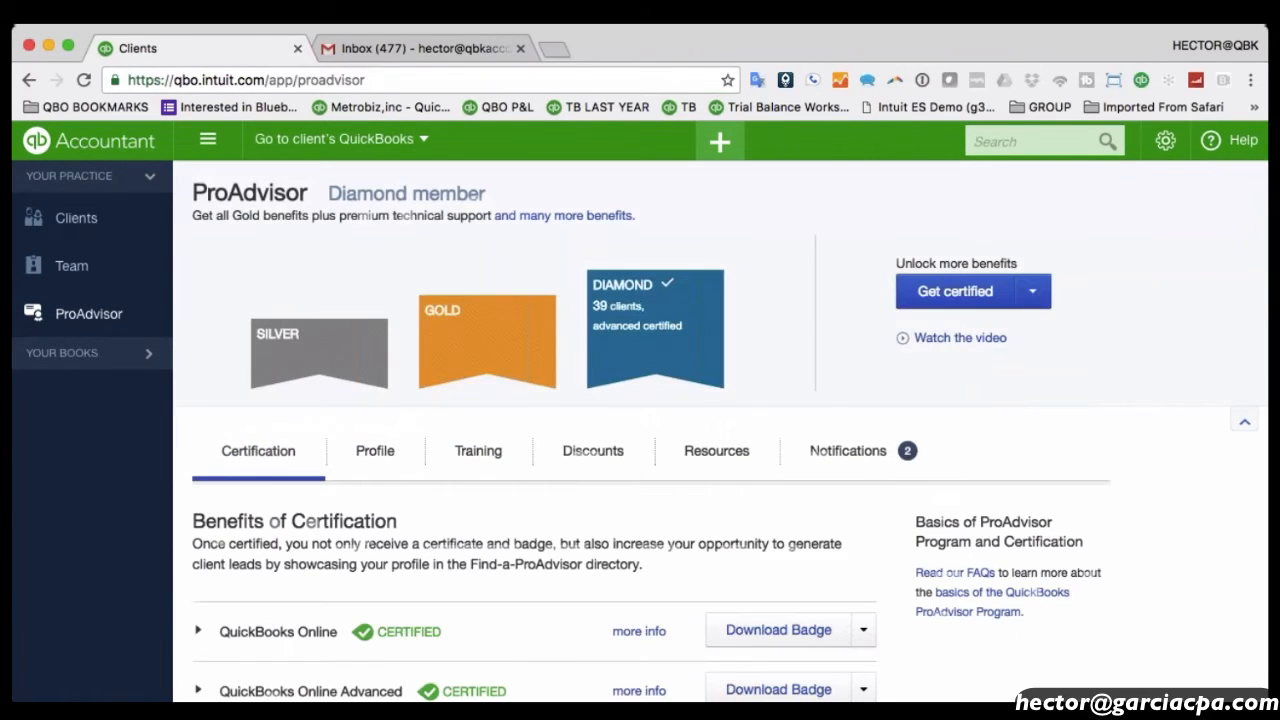
pyautogui.scroll(-3, 491, 458)
pyautogui.click(277, 484)
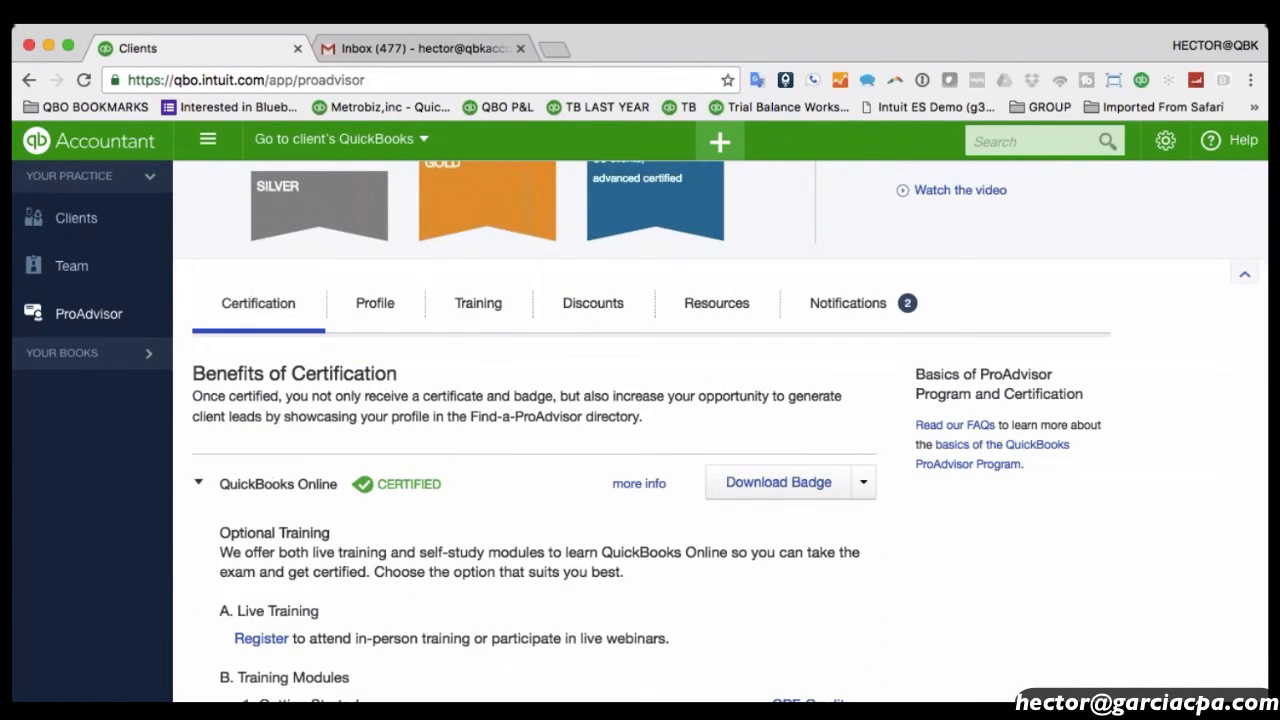
pyautogui.scroll(-5, 277, 484)
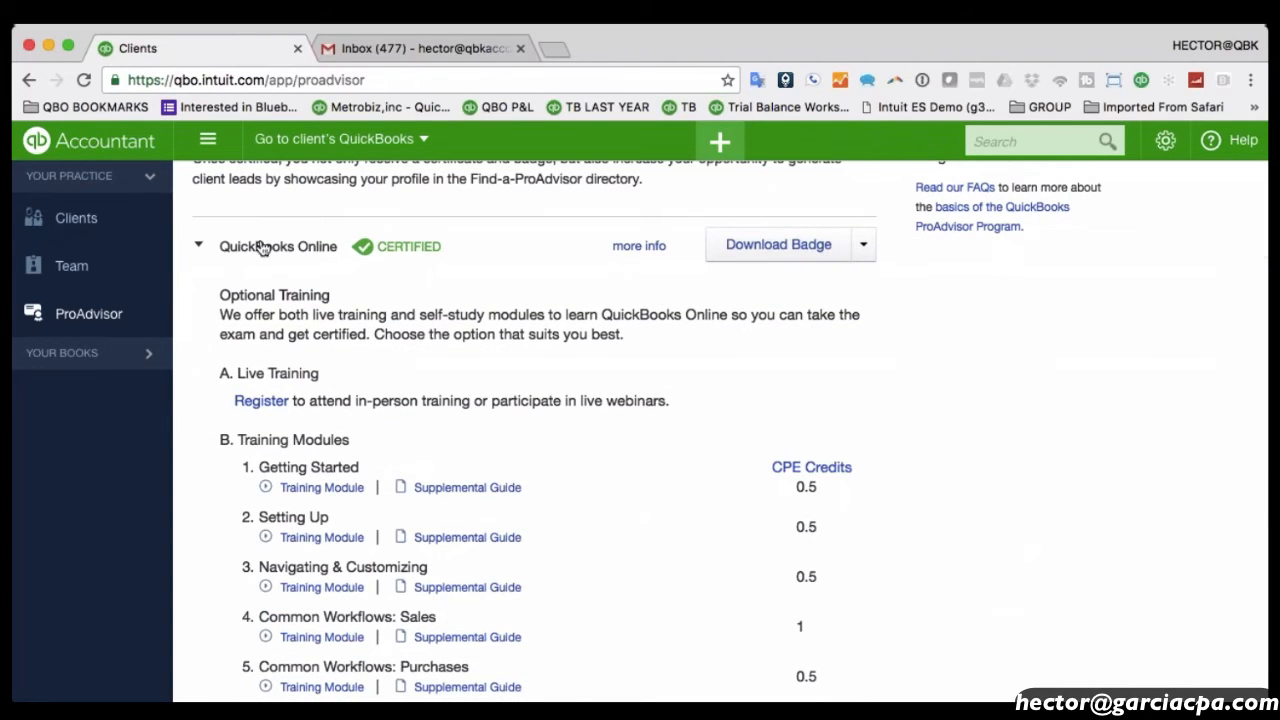
pyautogui.scroll(-3, 262, 248)
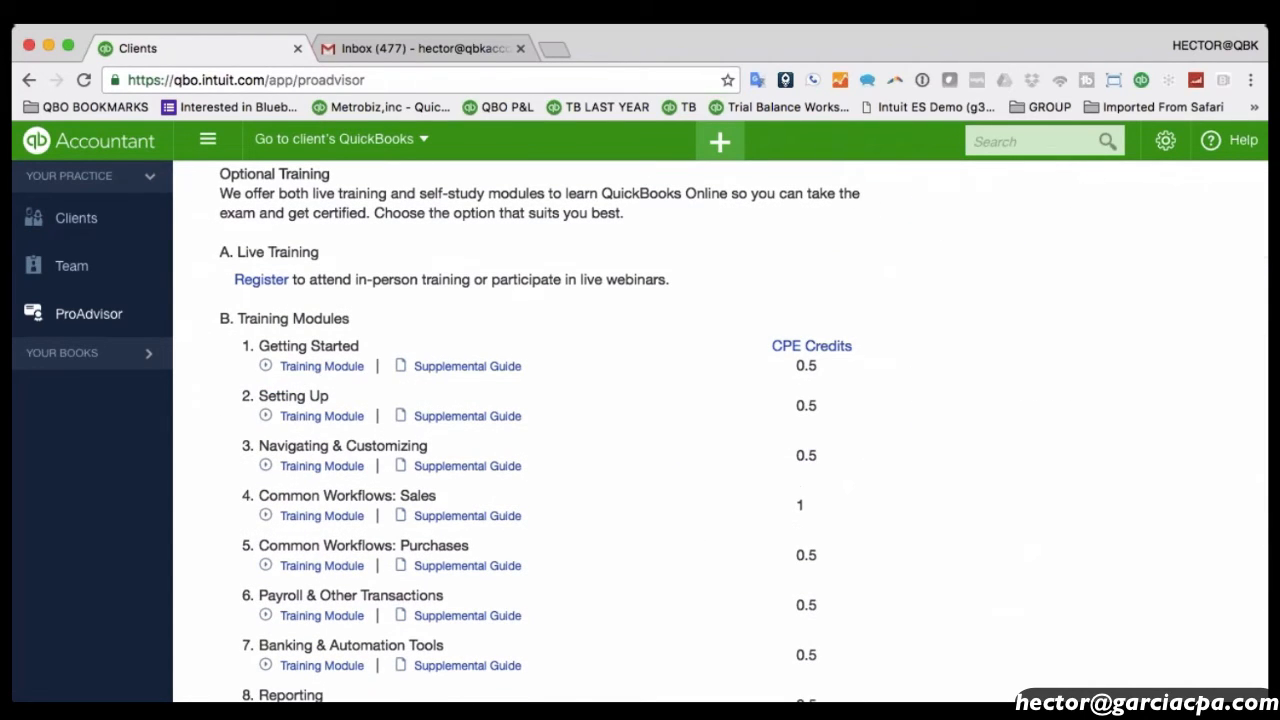
pyautogui.click(321, 366)
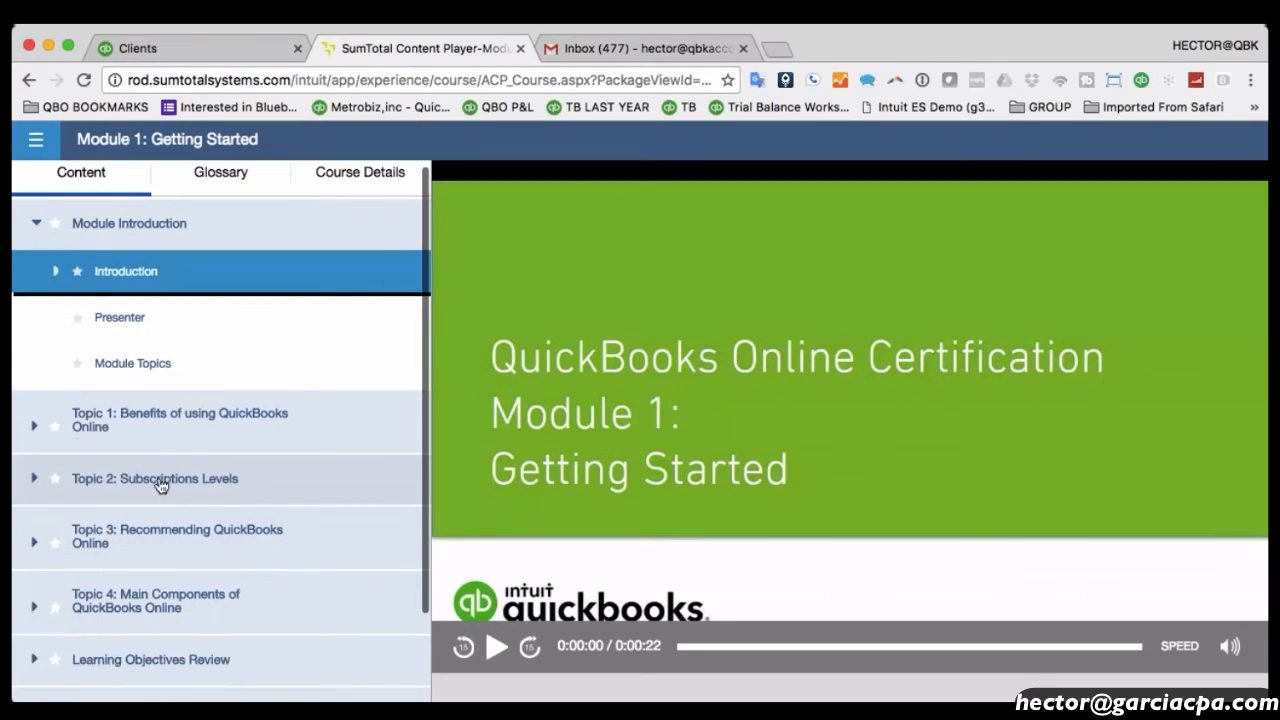
# Play and then pause the Getting Started introduction video.
pyautogui.click(500, 650)
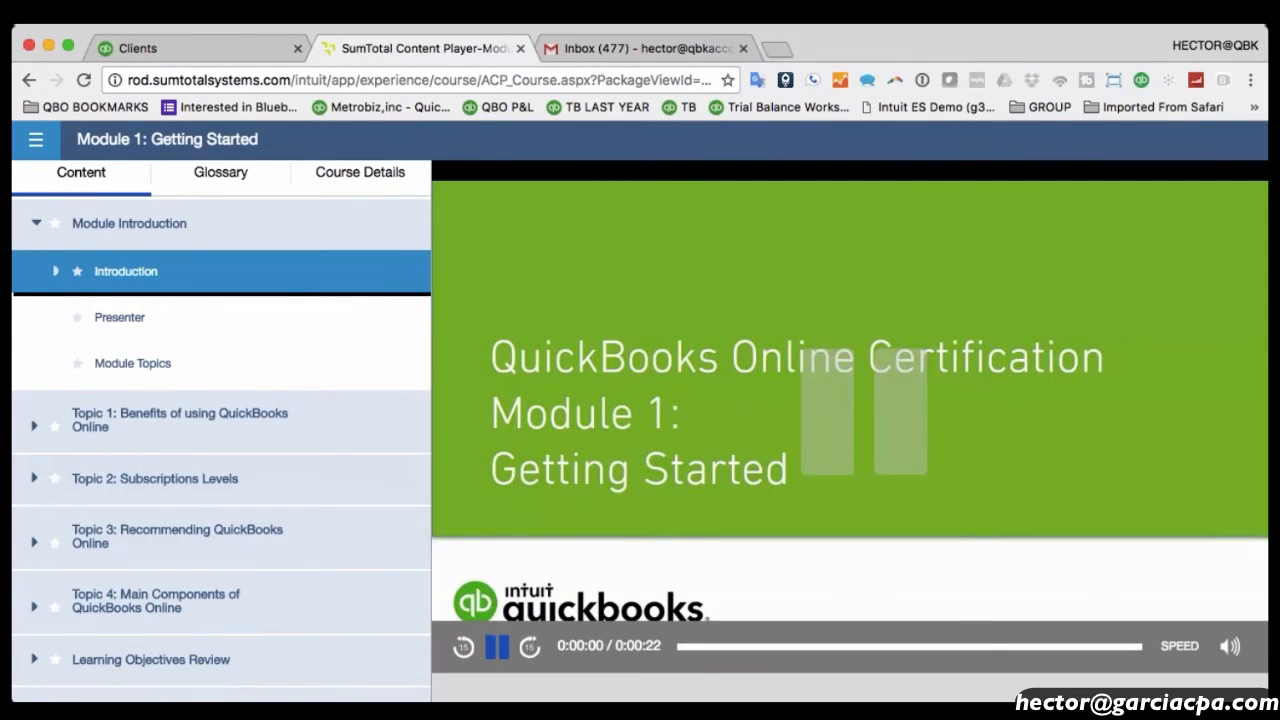
pyautogui.click(500, 650)
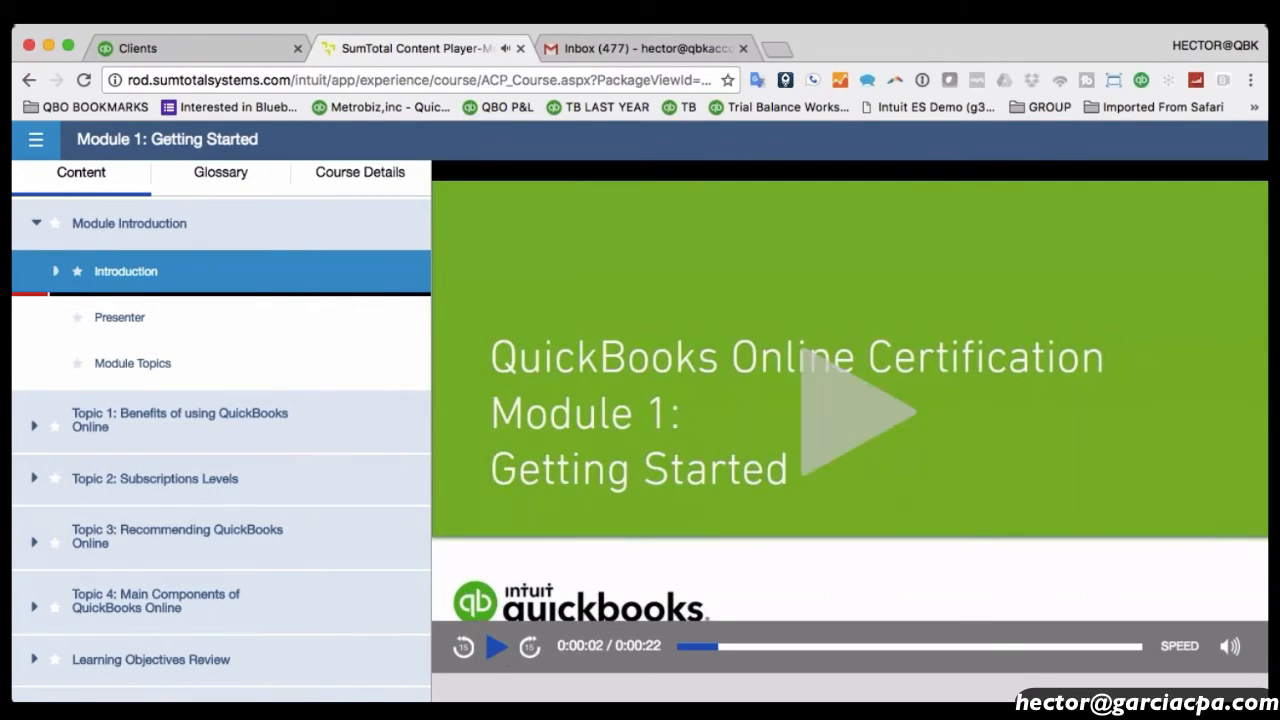
pyautogui.scroll(-2, 254, 455)
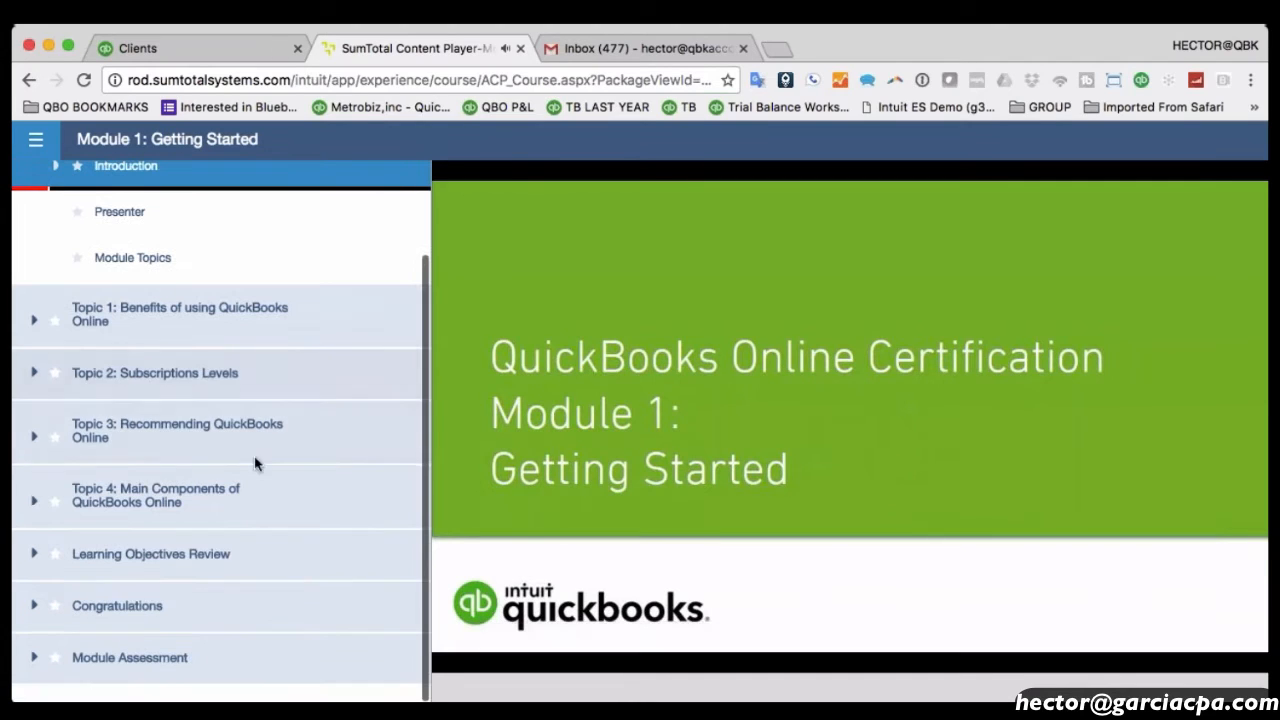
# Expand Topics 4, 3 and 2 in the Content sidebar, then close the course player.
pyautogui.click(131, 490)
pyautogui.click(139, 436)
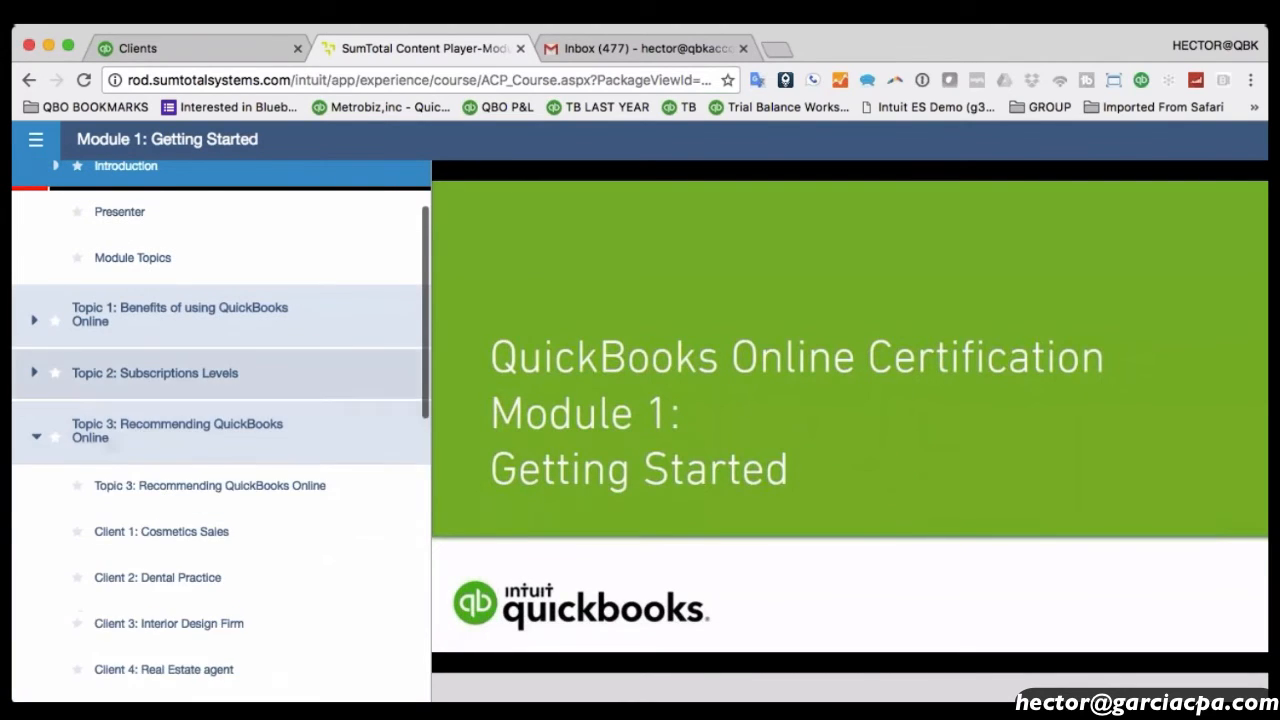
pyautogui.click(160, 372)
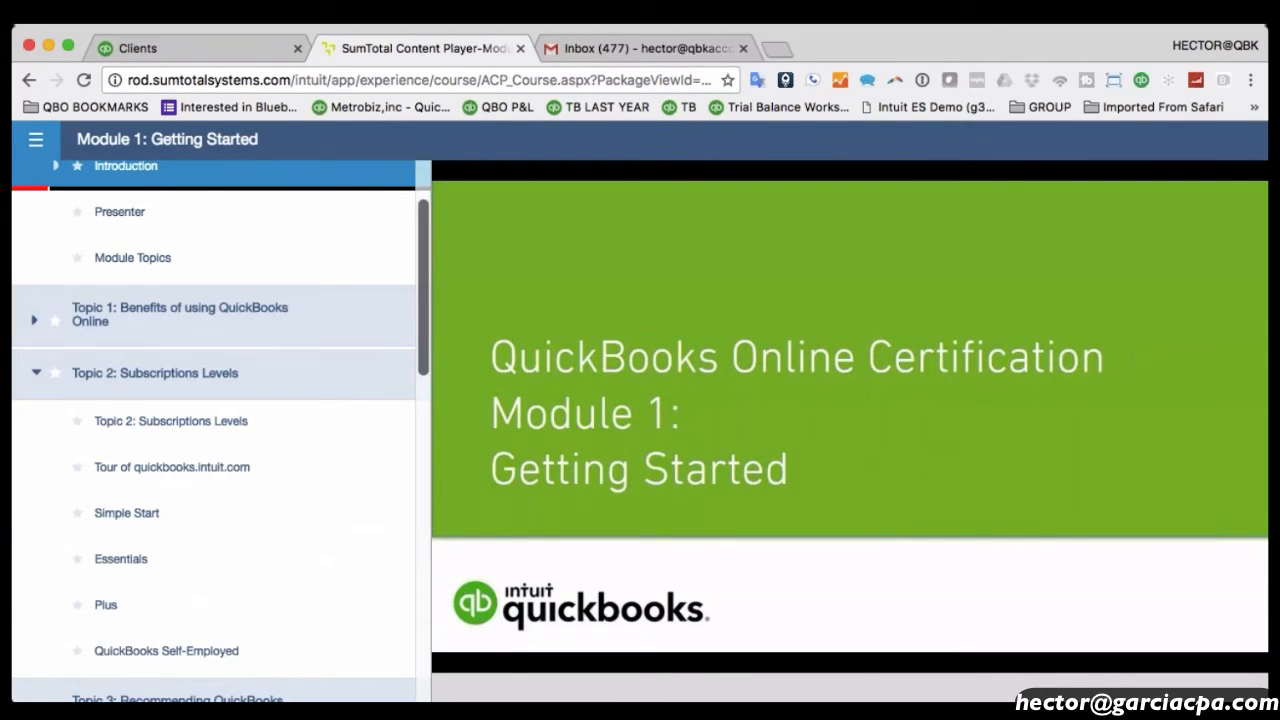
pyautogui.click(520, 48)
pyautogui.scroll(-5, 574, 337)
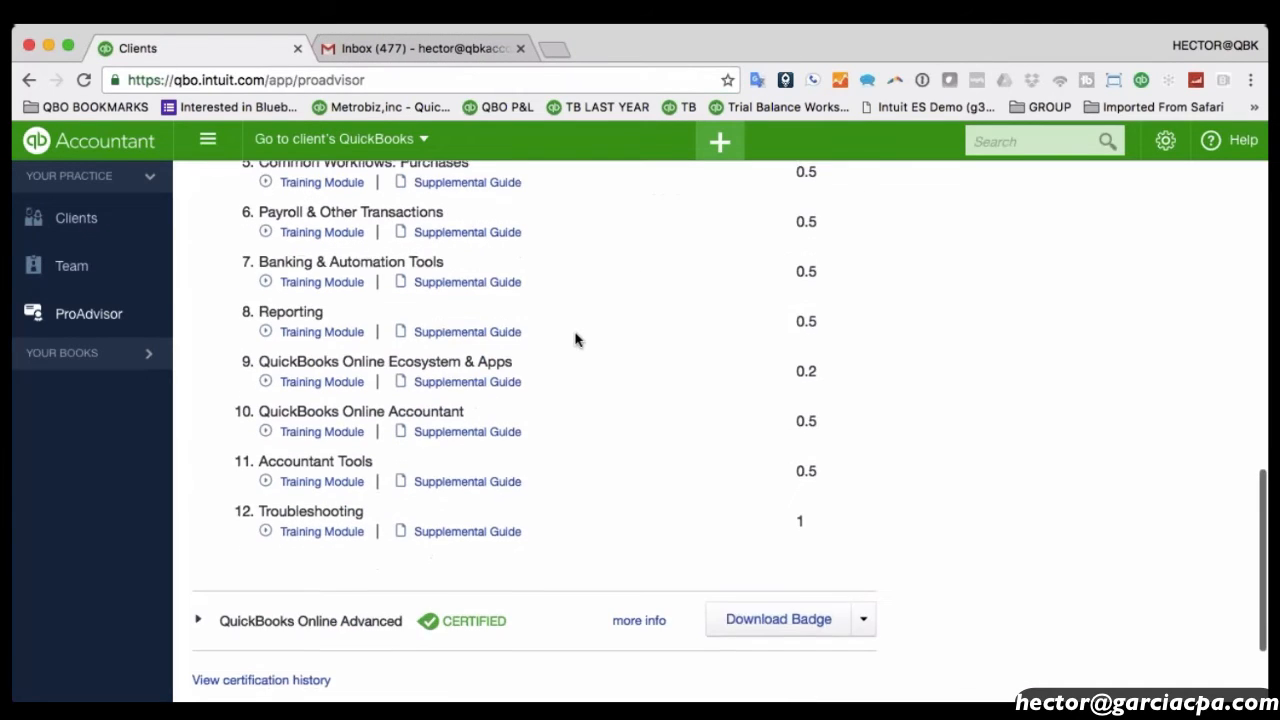
# Read through the Getting Started supplemental guide PDF, then close it.
pyautogui.scroll(2, 577, 338)
pyautogui.scroll(3, 617, 389)
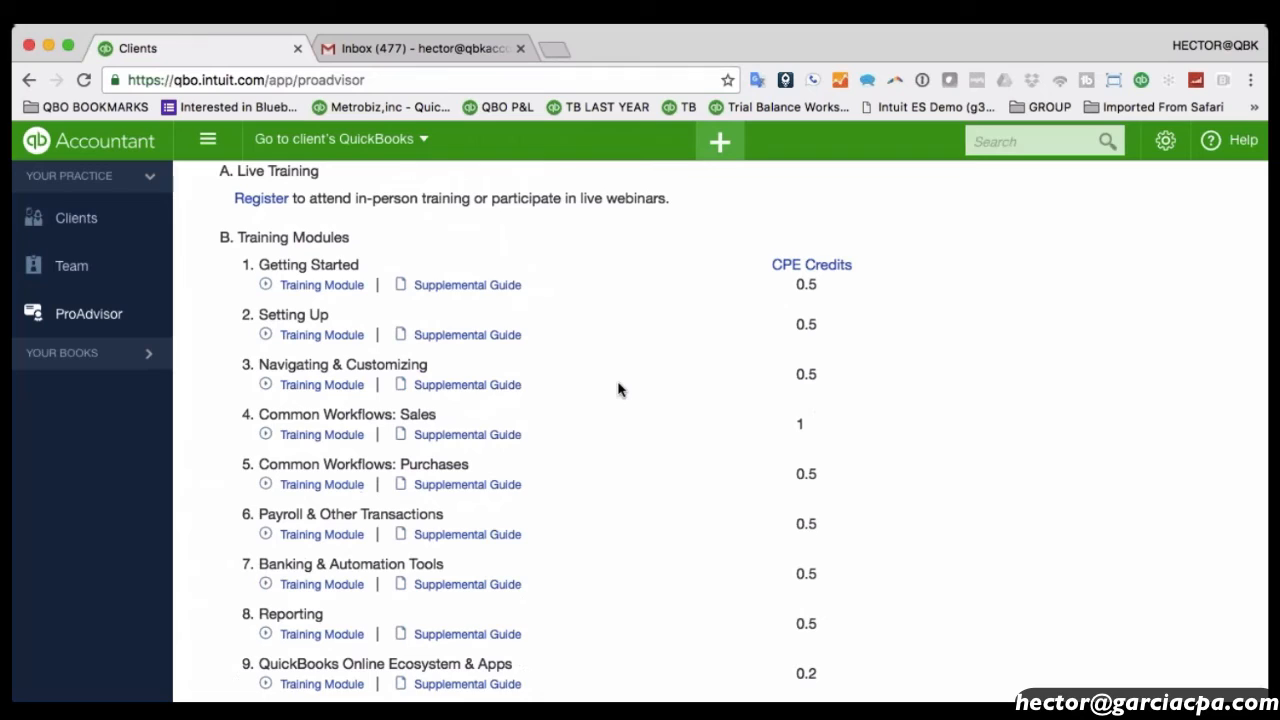
pyautogui.click(452, 288)
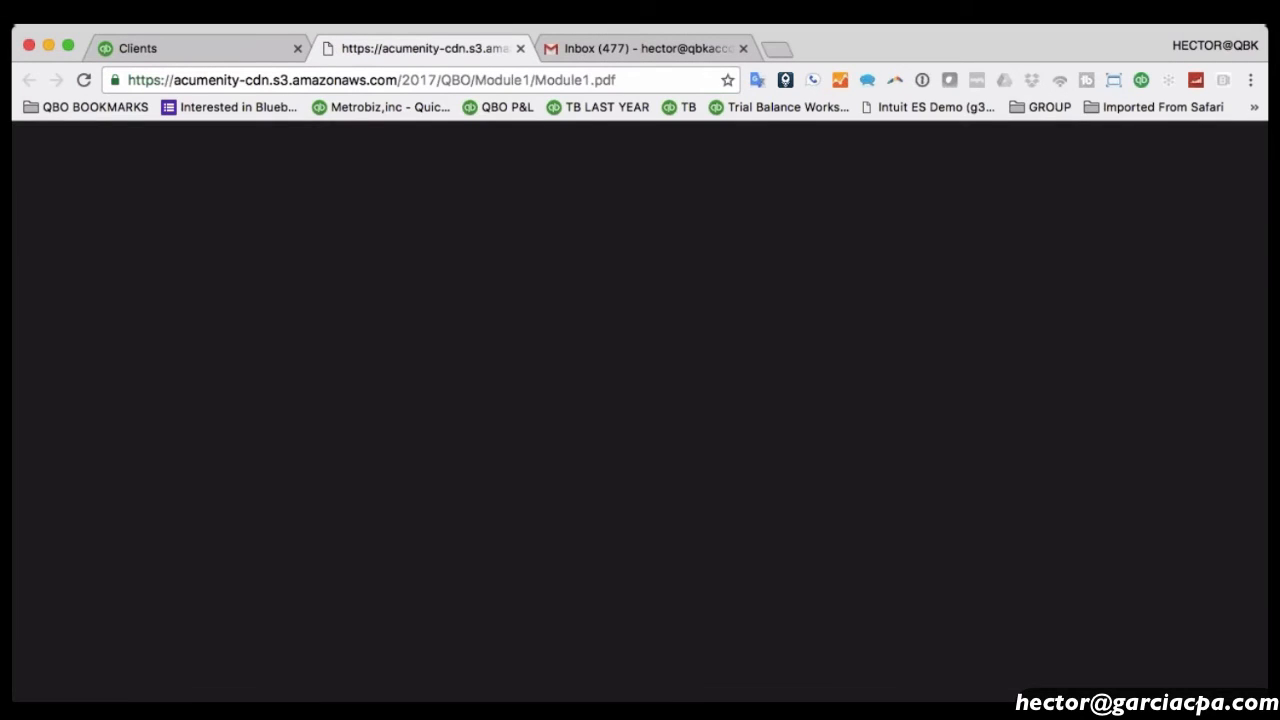
pyautogui.scroll(-10, 660, 347)
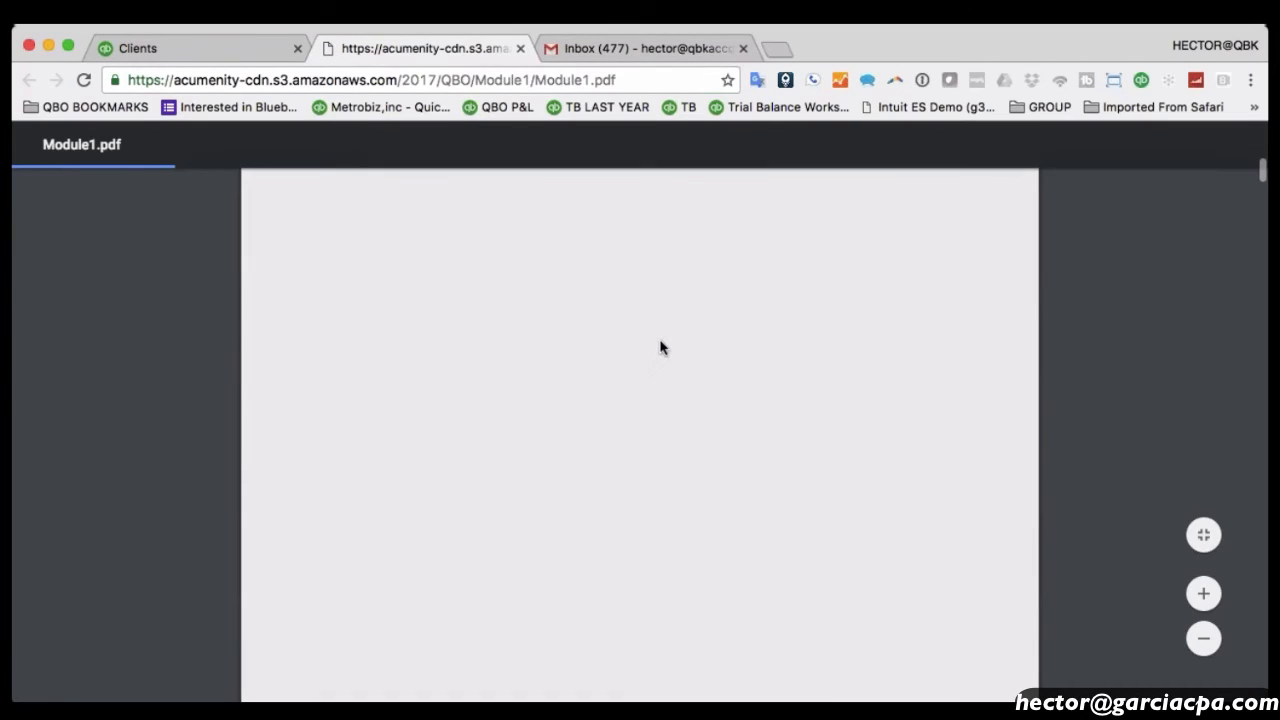
pyautogui.scroll(-15, 660, 347)
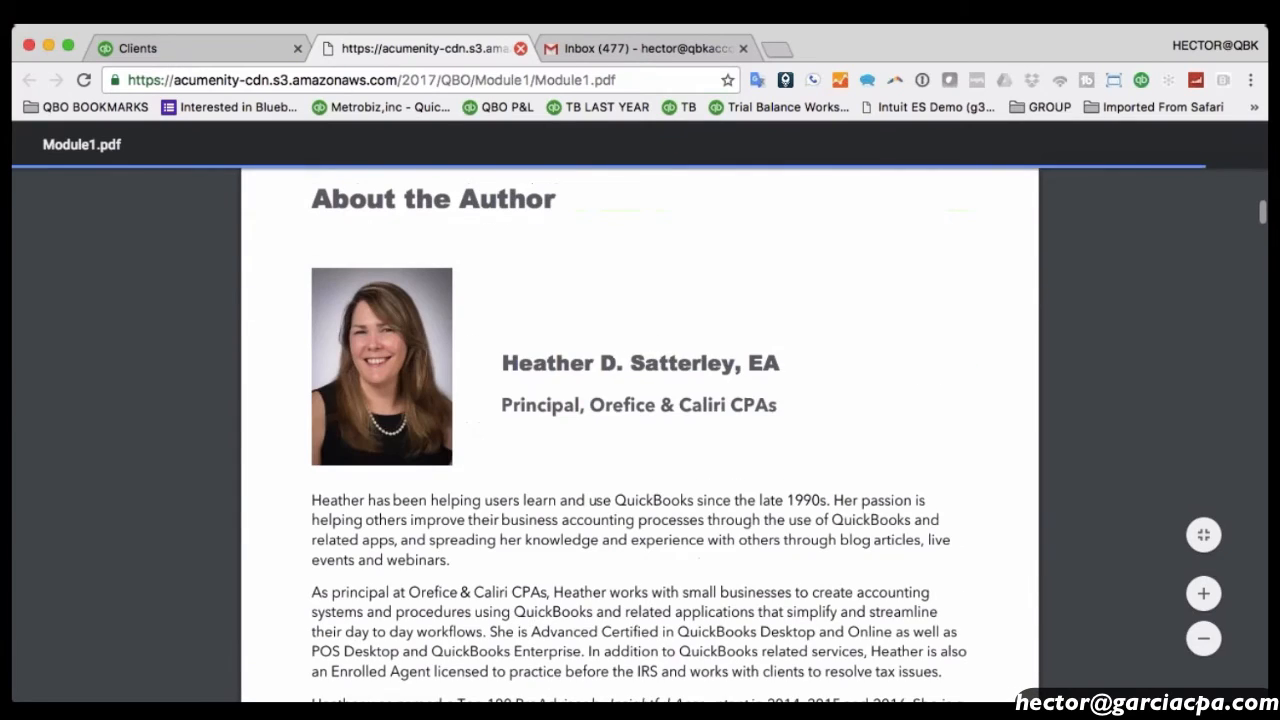
pyautogui.click(520, 48)
# Collapse the QuickBooks Online training list and open the -QB Accountant home dashboard.
pyautogui.scroll(2, 591, 289)
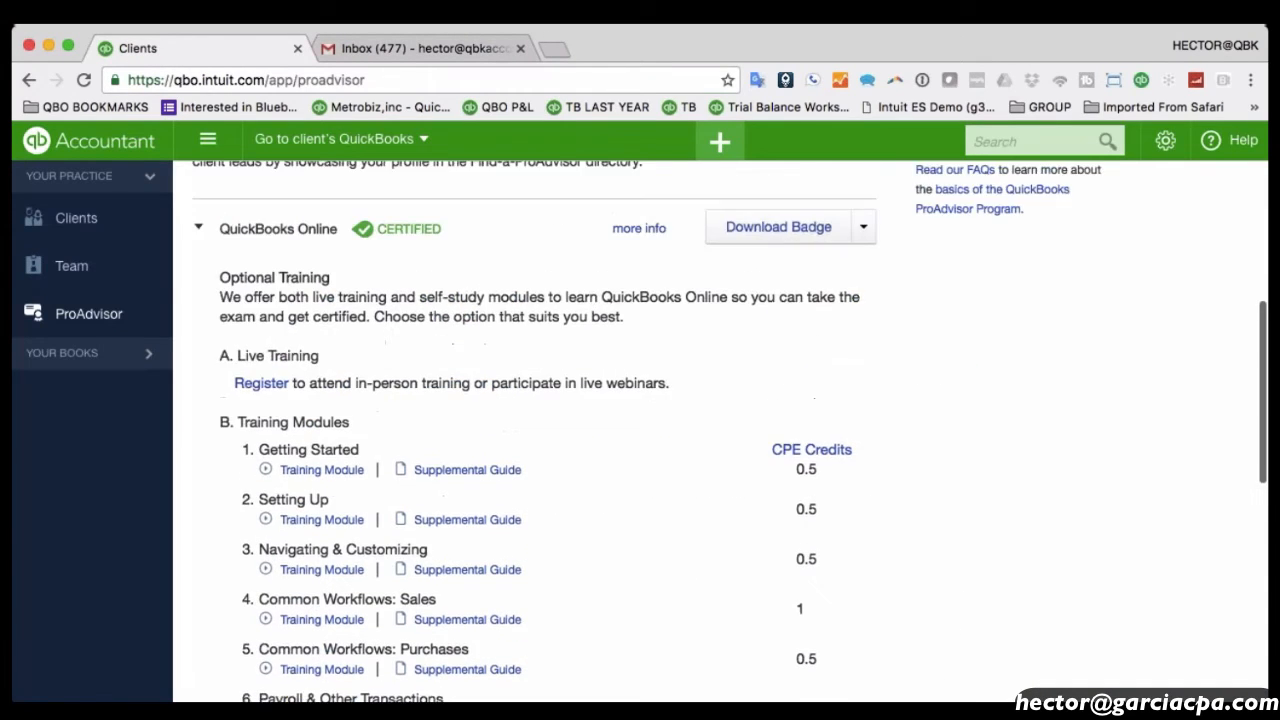
pyautogui.scroll(1, 591, 289)
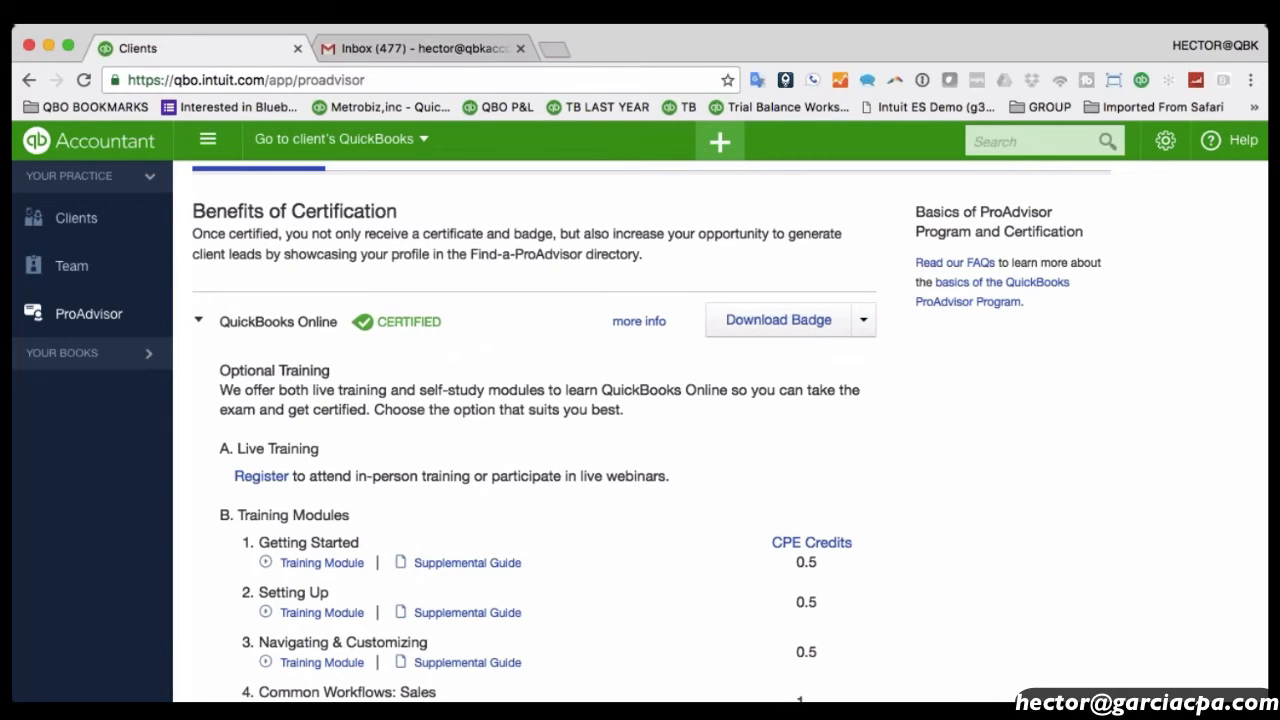
pyautogui.scroll(-2, 591, 289)
pyautogui.scroll(4, 591, 289)
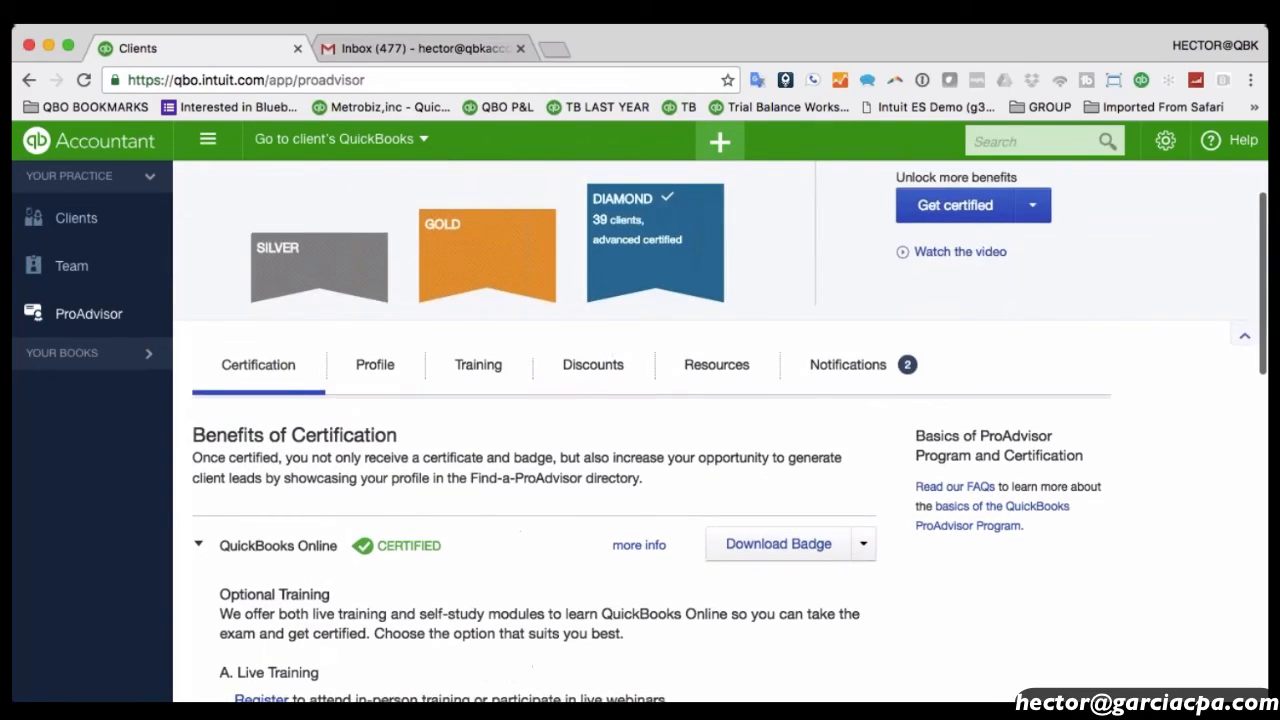
pyautogui.scroll(-1, 591, 289)
pyautogui.click(235, 400)
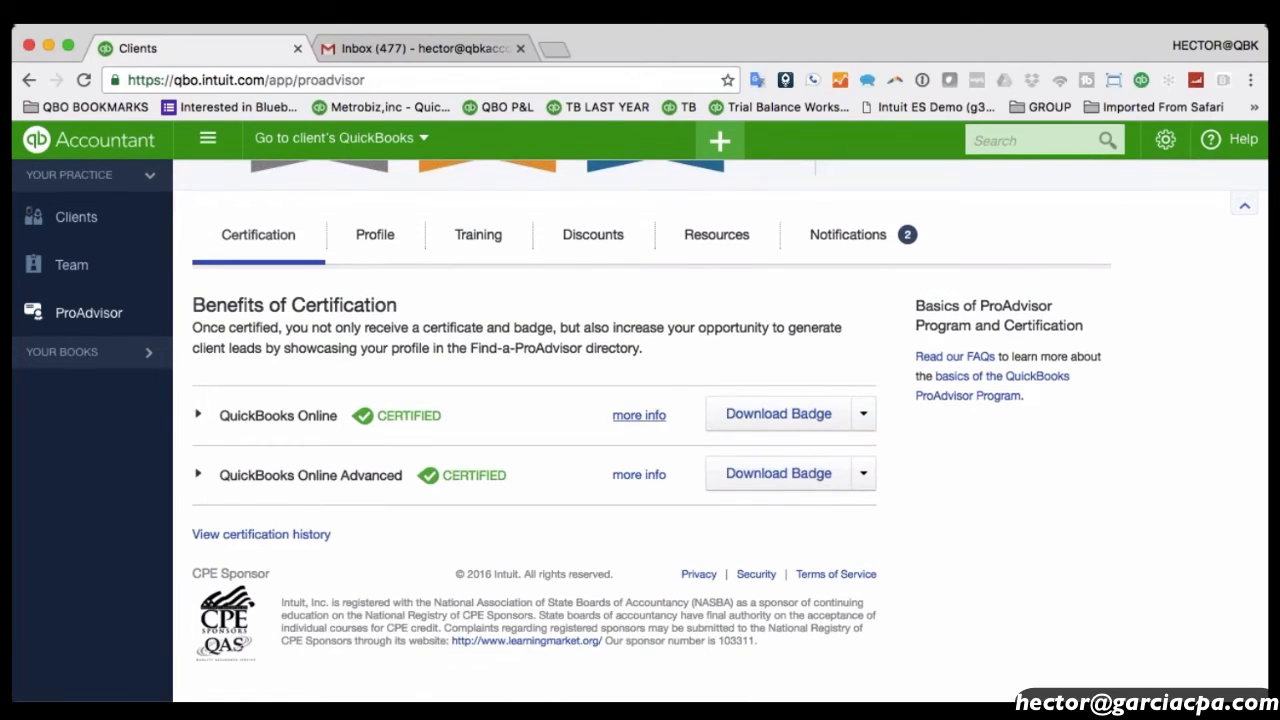
pyautogui.scroll(1, 638, 415)
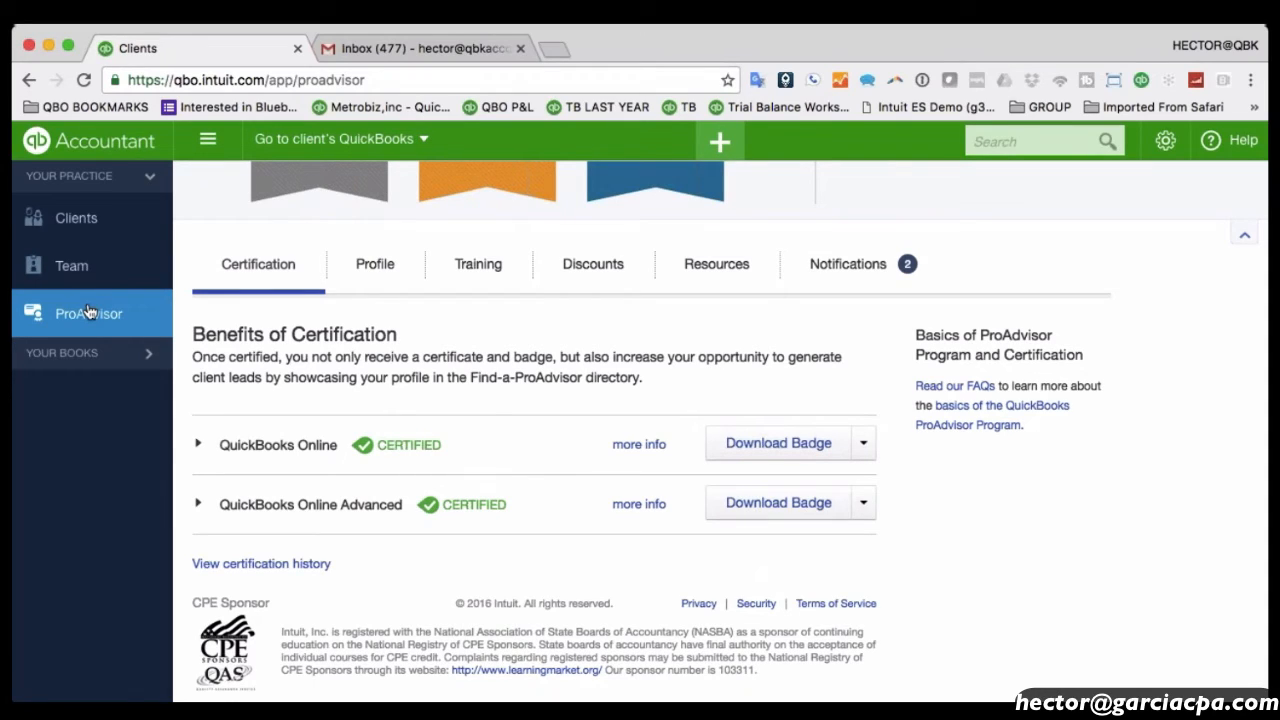
pyautogui.click(62, 354)
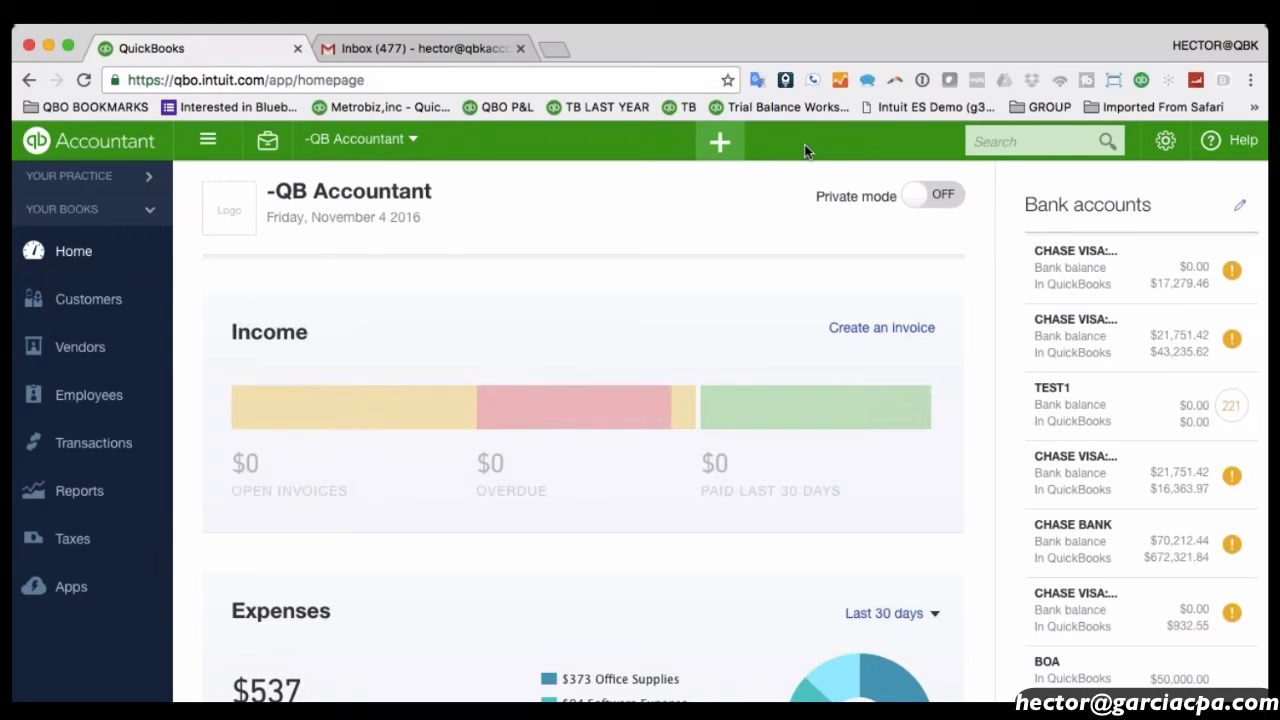
pyautogui.click(721, 145)
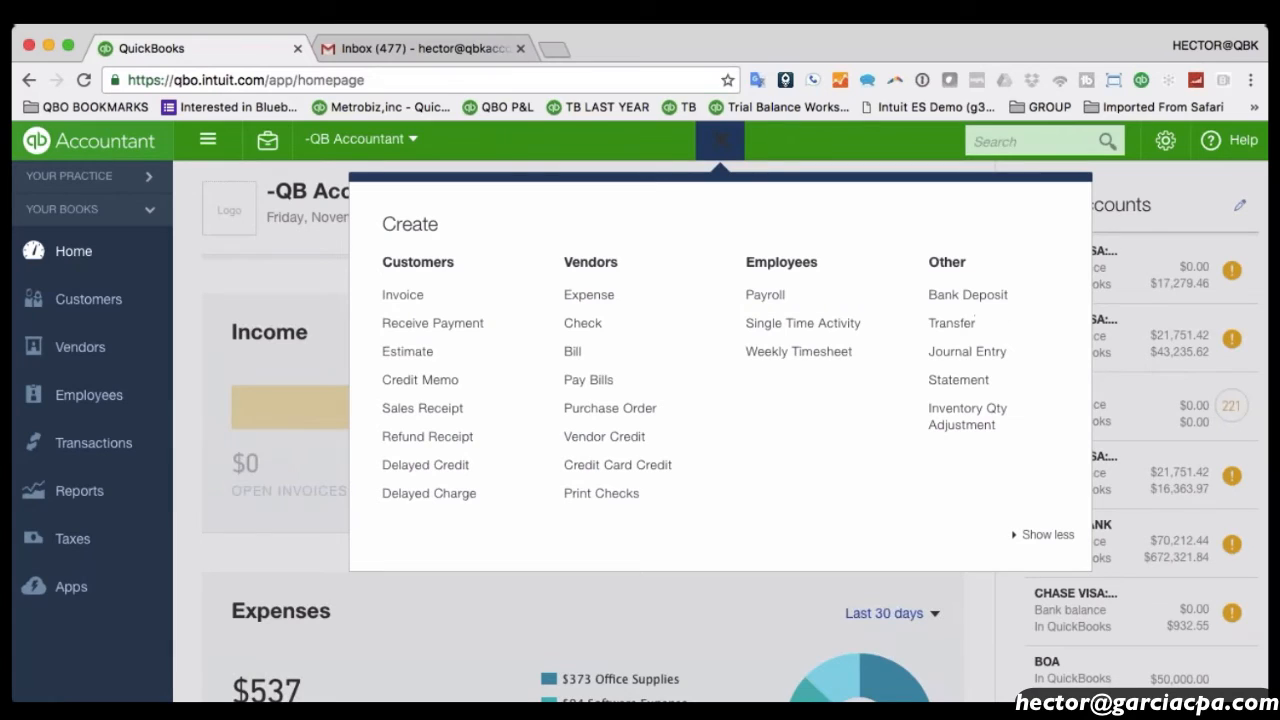
pyautogui.click(391, 297)
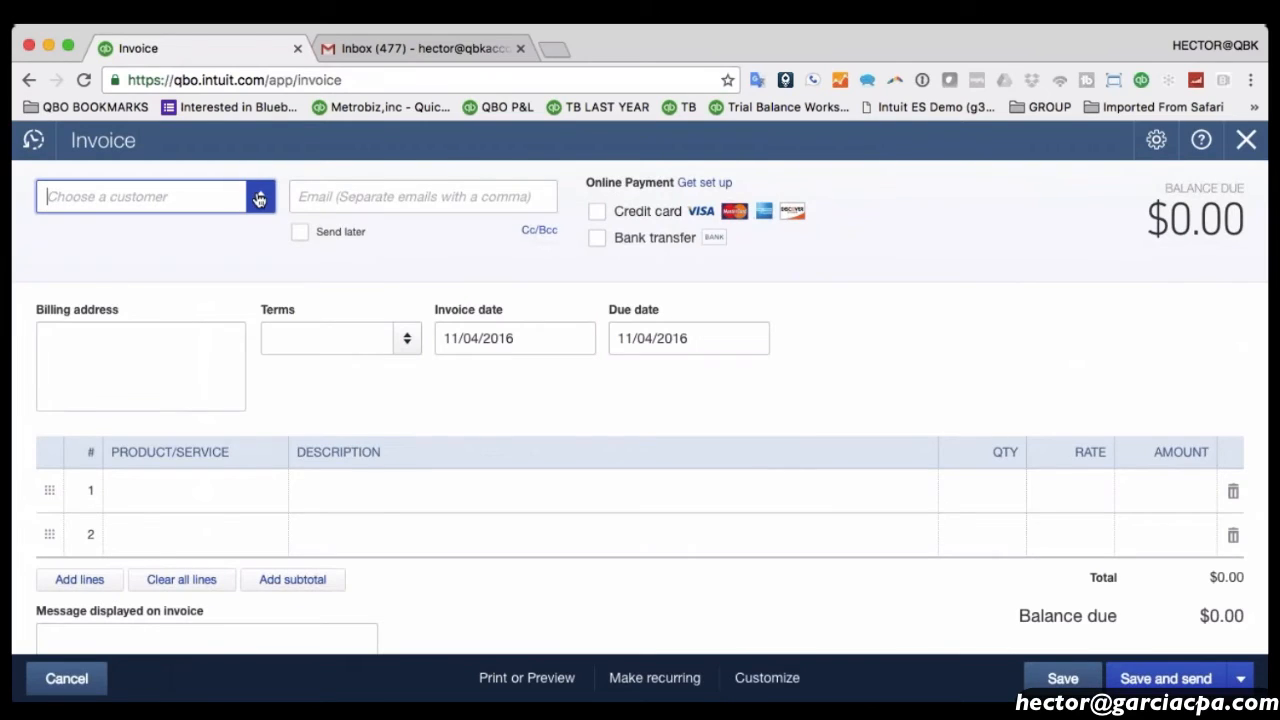
pyautogui.click(259, 198)
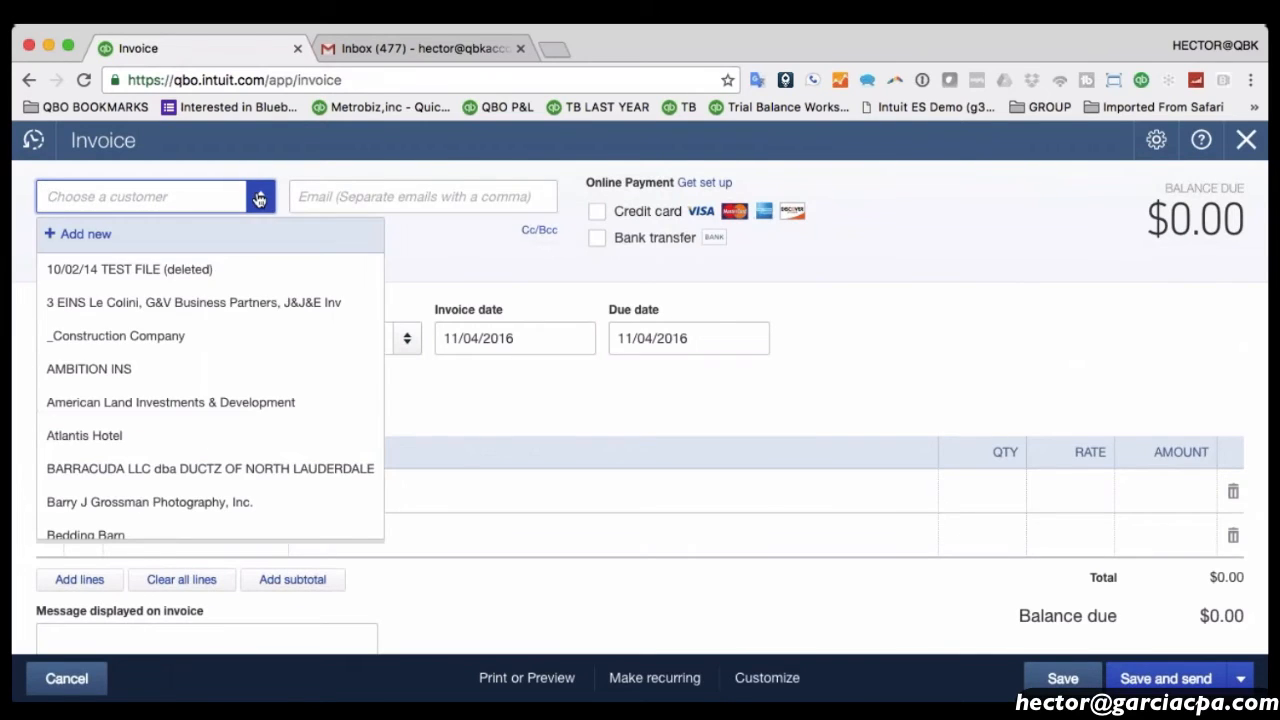
pyautogui.scroll(-10, 223, 377)
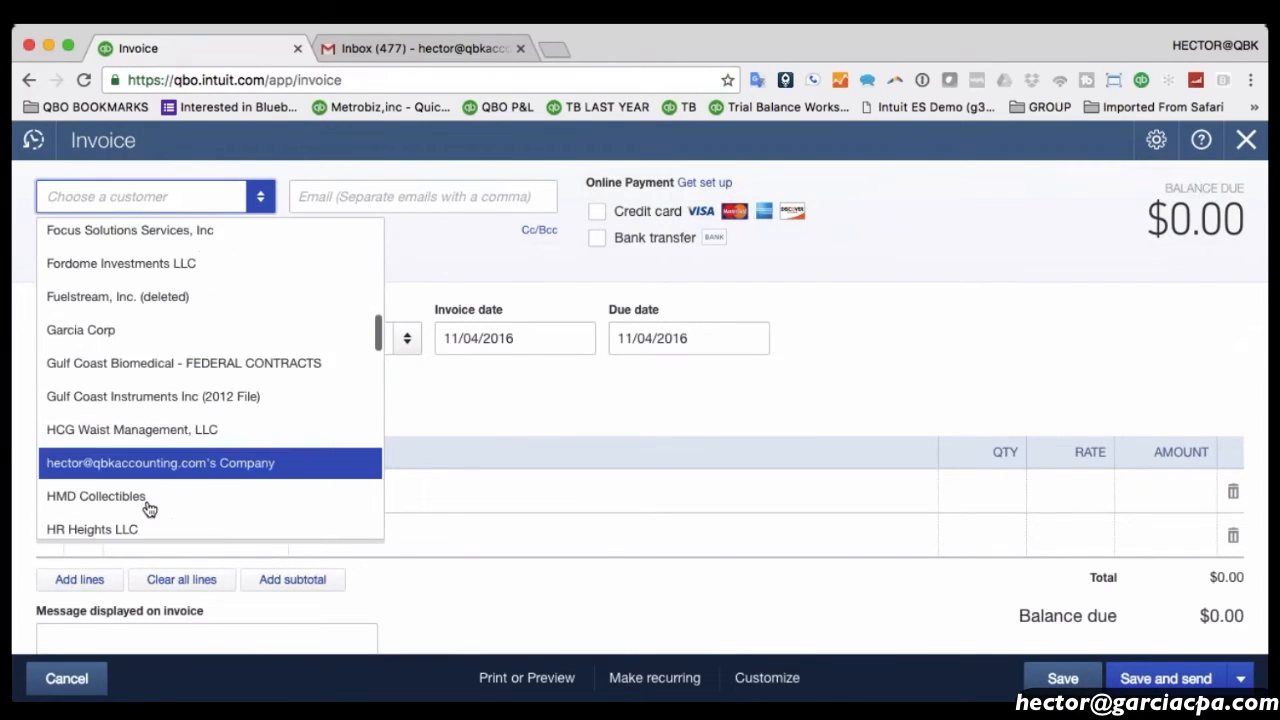
pyautogui.scroll(-1, 148, 510)
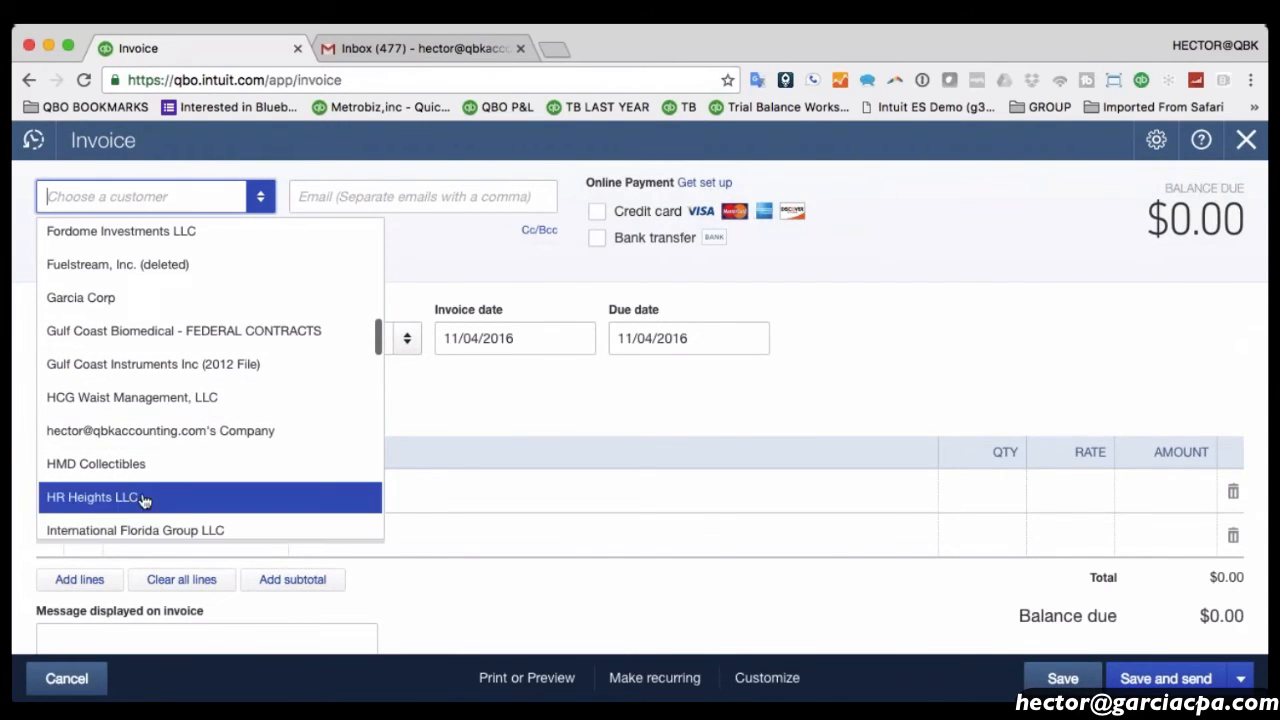
pyautogui.scroll(11, 145, 500)
pyautogui.scroll(-1, 157, 380)
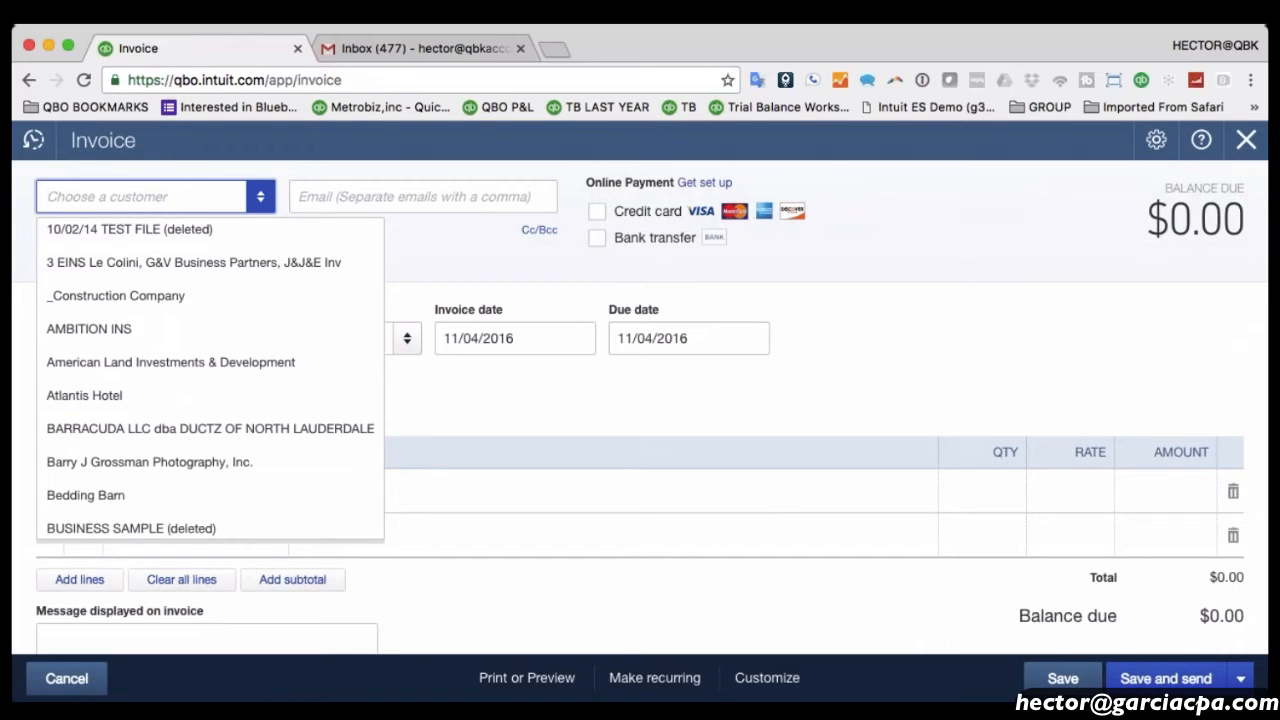
pyautogui.scroll(1, 210, 398)
pyautogui.scroll(1, 212, 400)
pyautogui.scroll(-2, 212, 400)
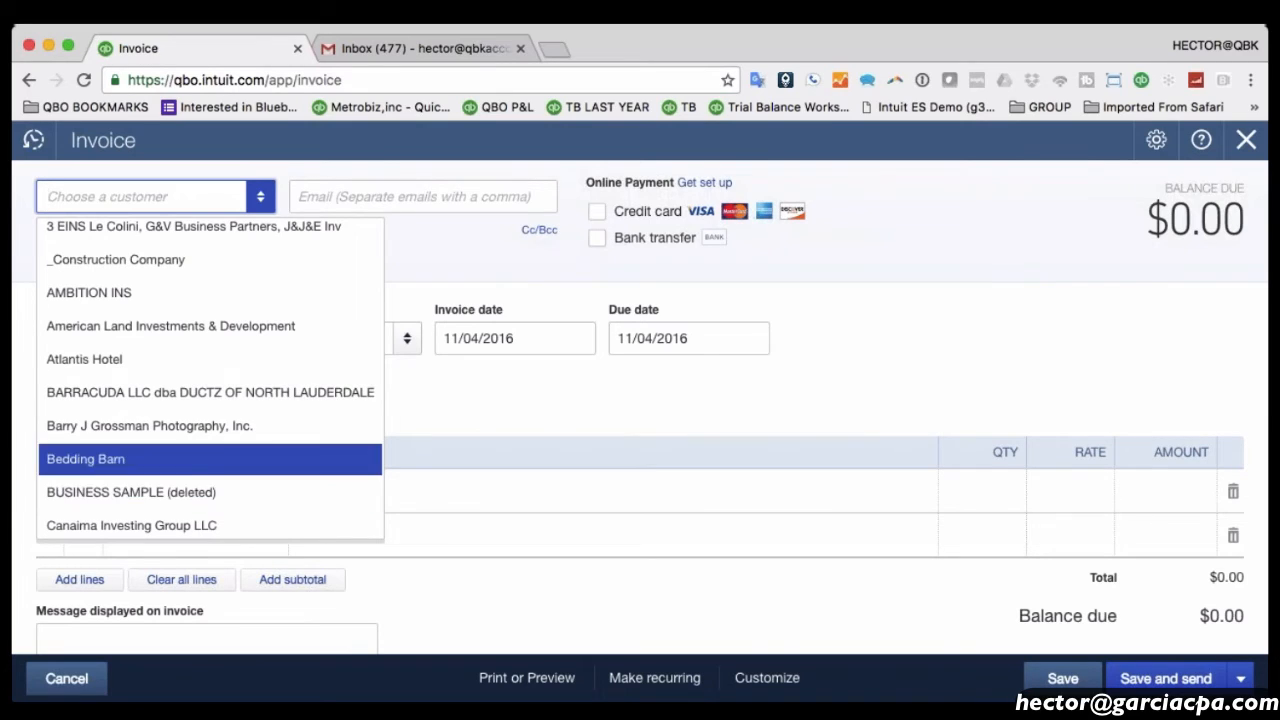
pyautogui.click(200, 426)
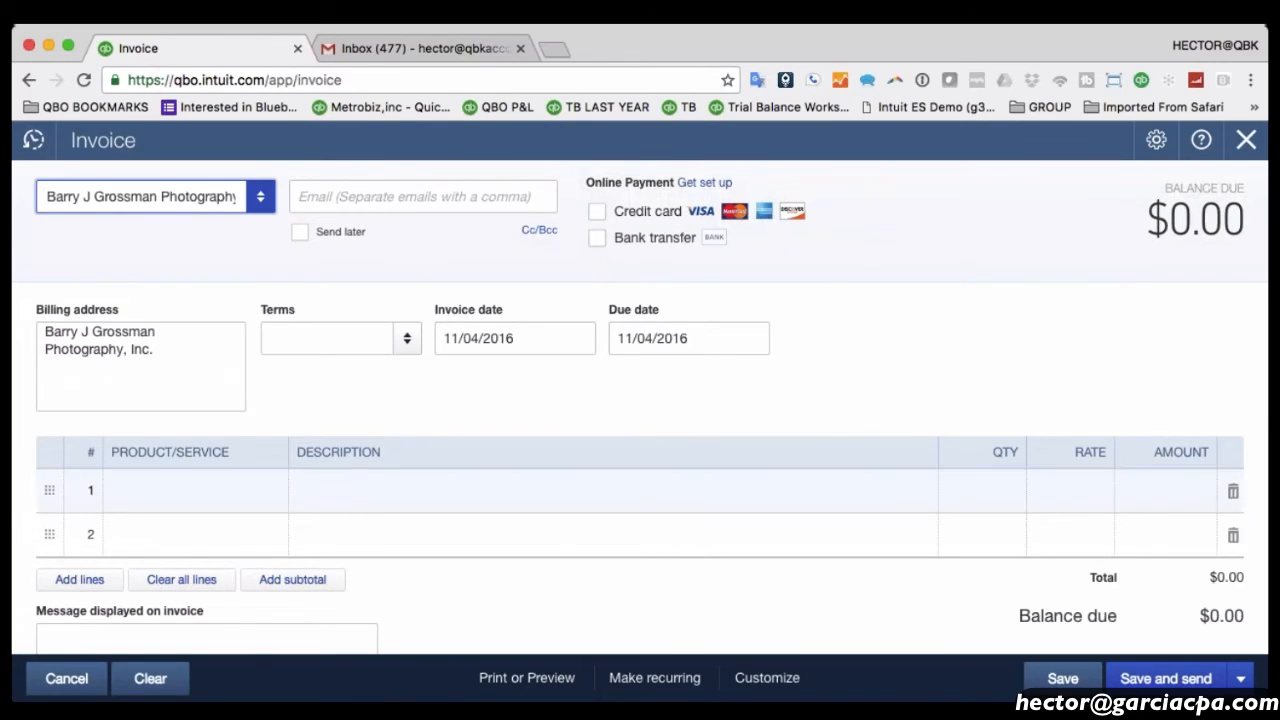
pyautogui.click(182, 491)
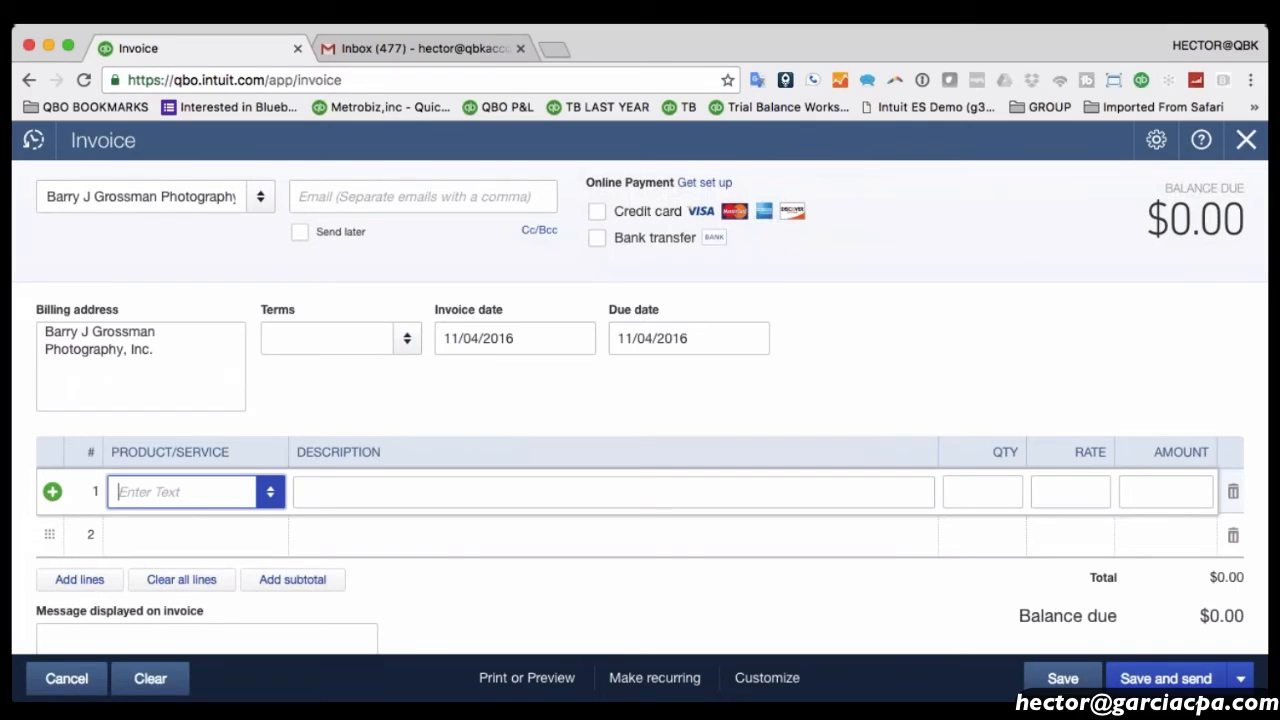
pyautogui.click(260, 196)
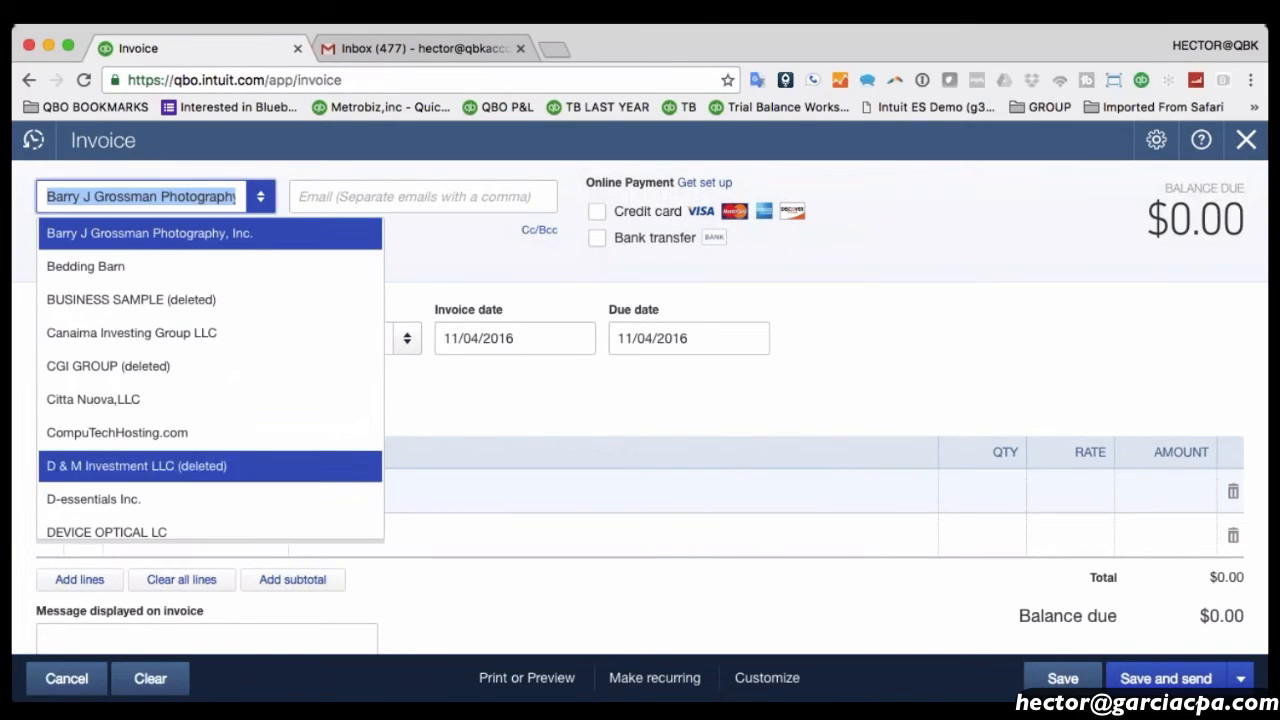
pyautogui.click(1246, 140)
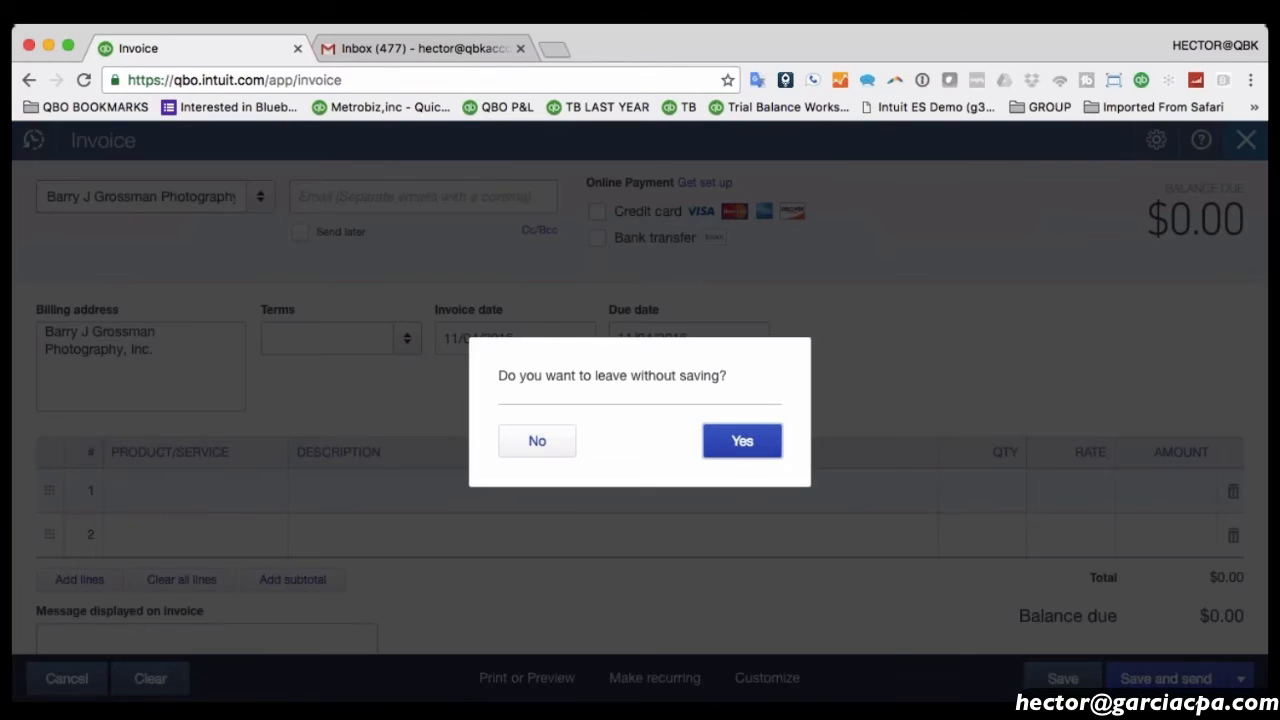
pyautogui.click(764, 436)
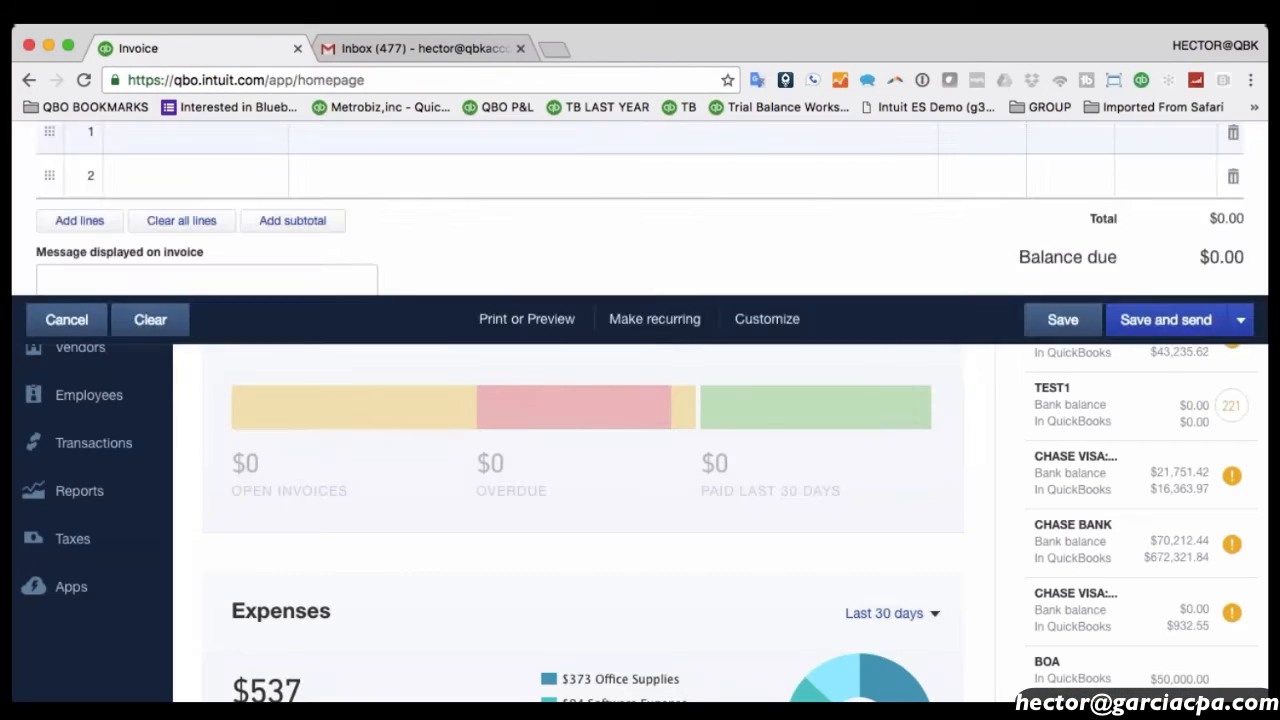
# Scroll the -QB Accountant homepage, then open Reports showing -$14,749 net income.
pyautogui.scroll(-1, 760, 434)
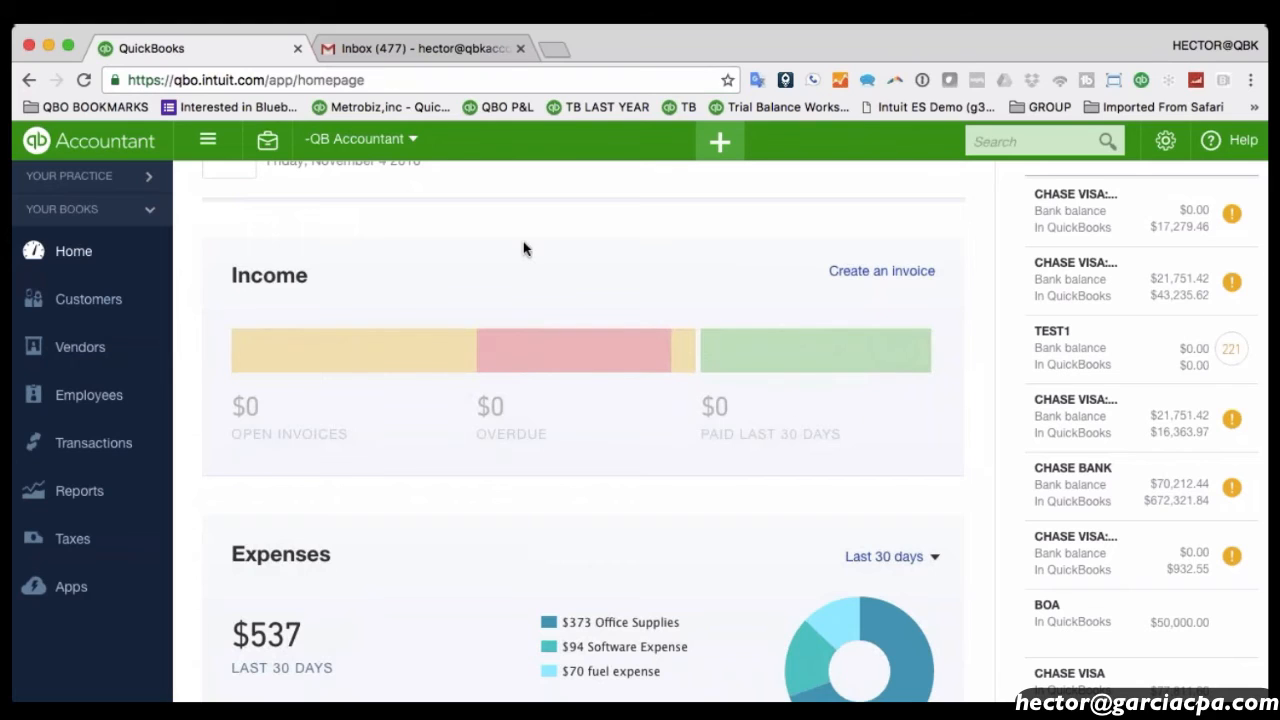
pyautogui.scroll(1, 391, 296)
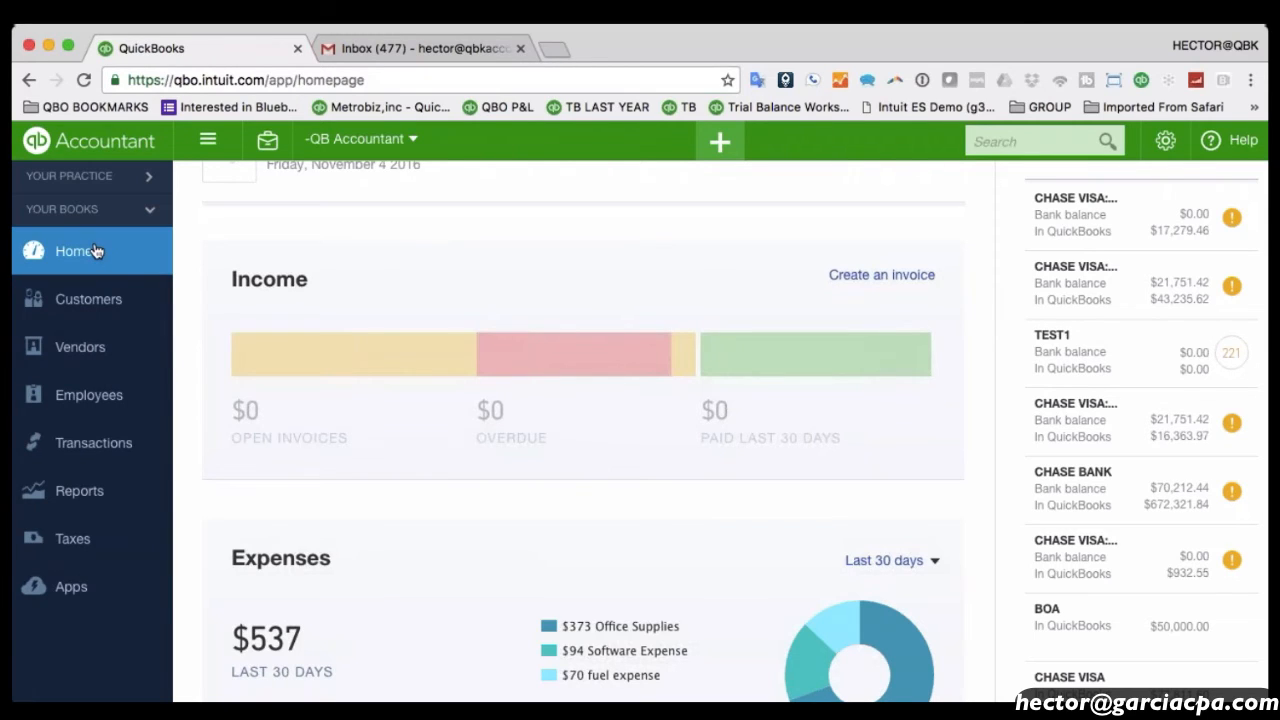
pyautogui.click(80, 489)
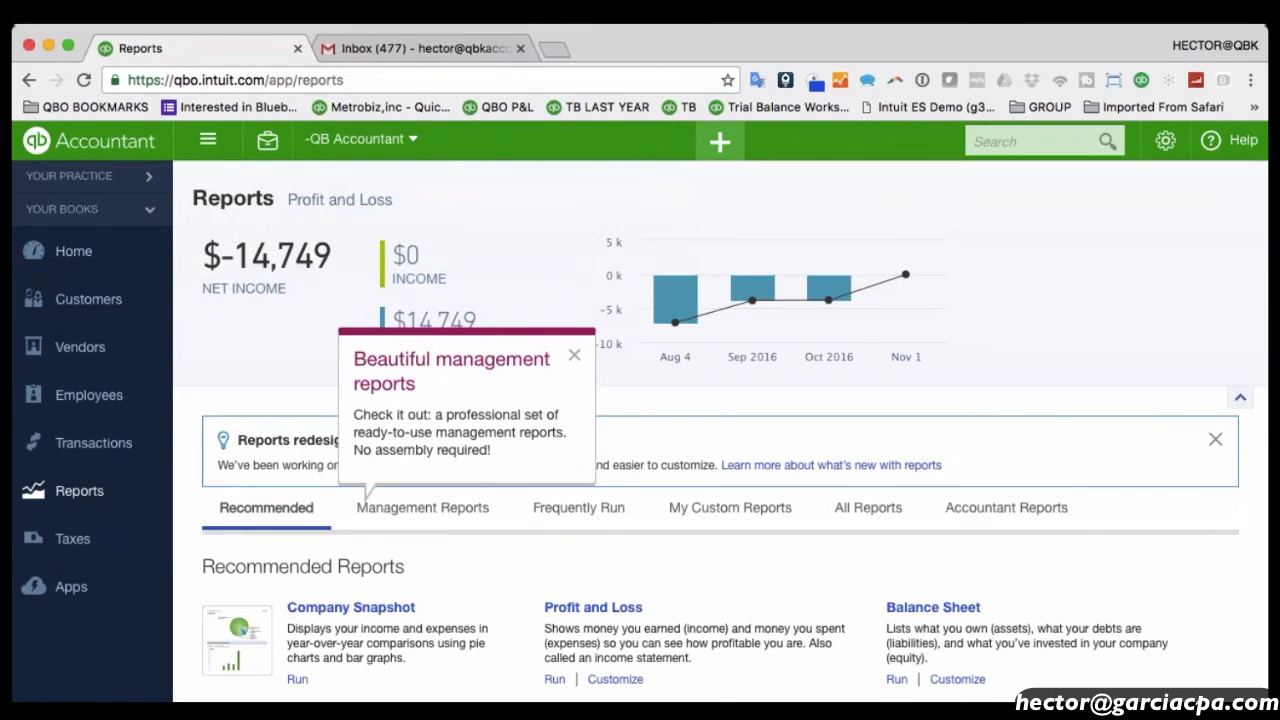
# Open the October 2016 Balance Sheet report totaling $722,321.84 in assets.
pyautogui.click(930, 607)
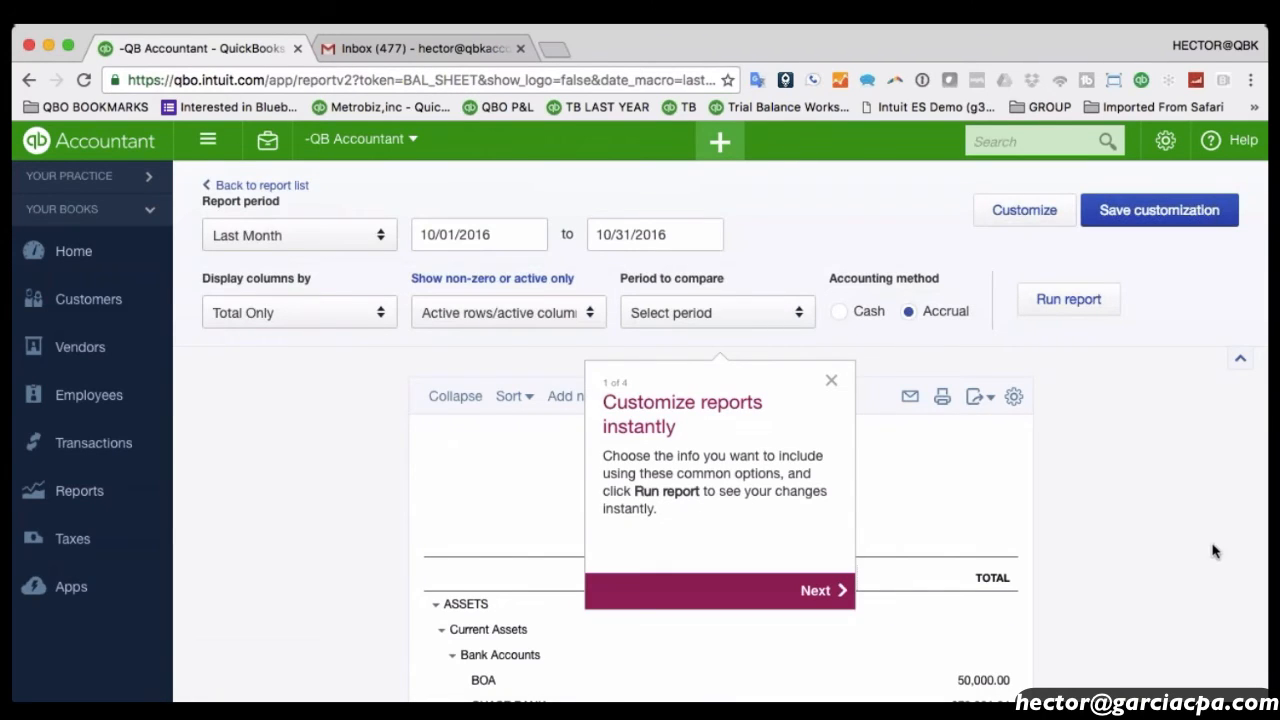
pyautogui.scroll(-10, 1213, 551)
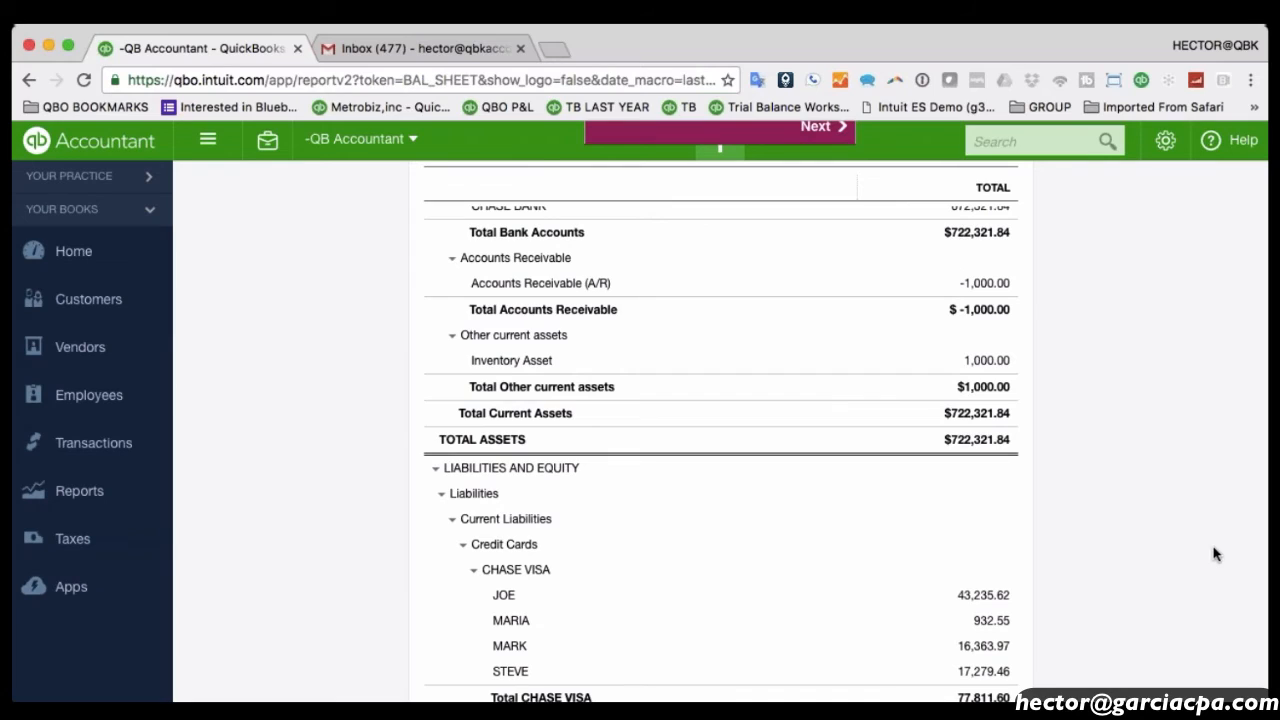
pyautogui.scroll(10, 1213, 554)
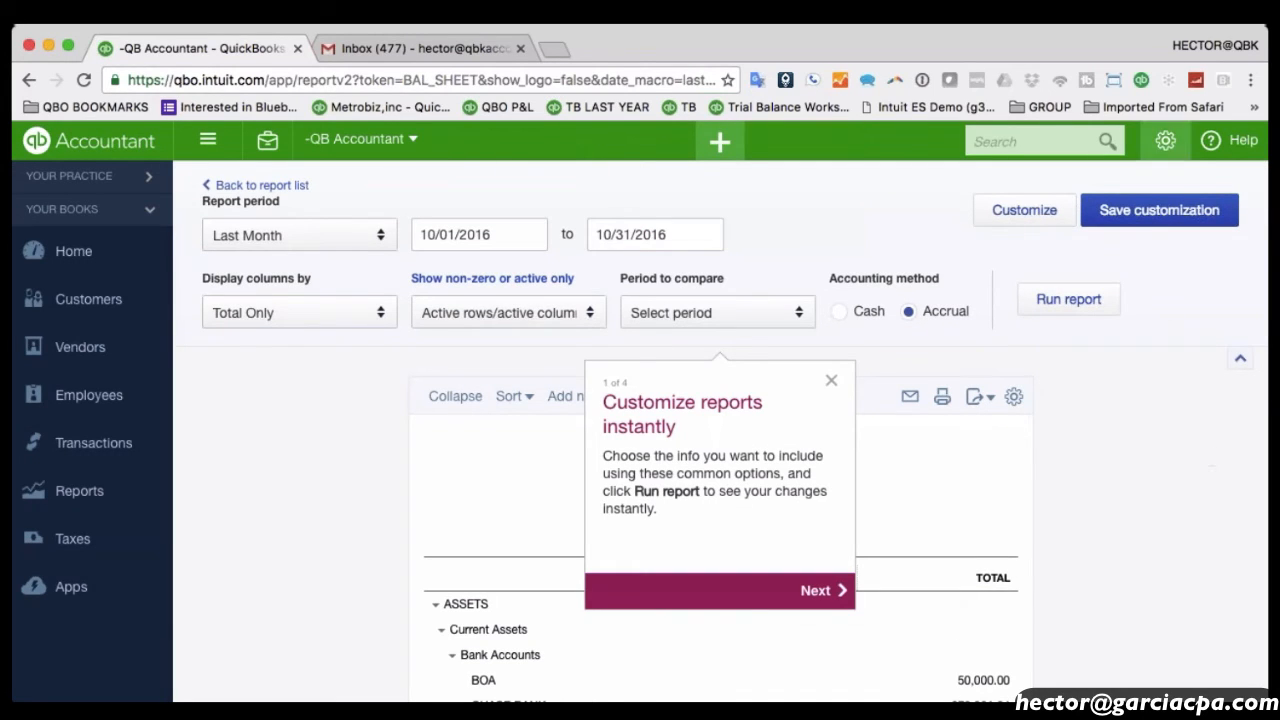
# Dismiss the tour tip and choose Sample Company from the gear menu.
pyautogui.click(1165, 143)
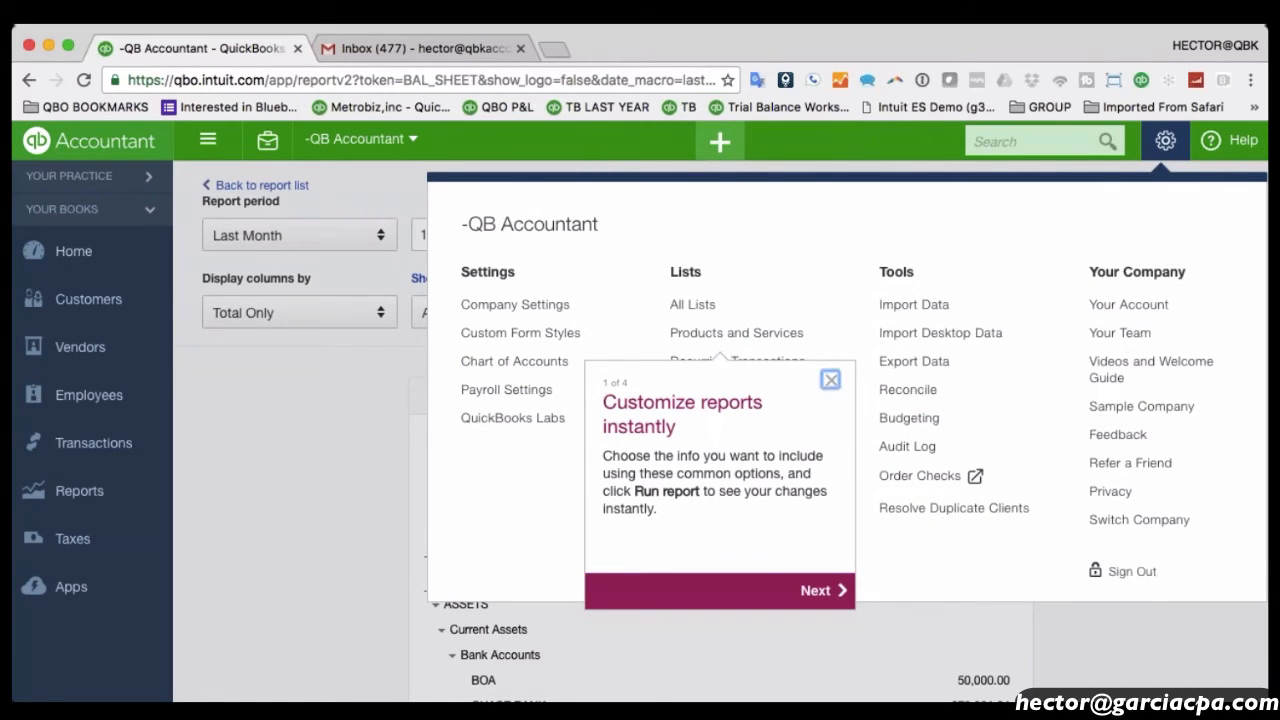
pyautogui.click(830, 379)
pyautogui.click(1165, 141)
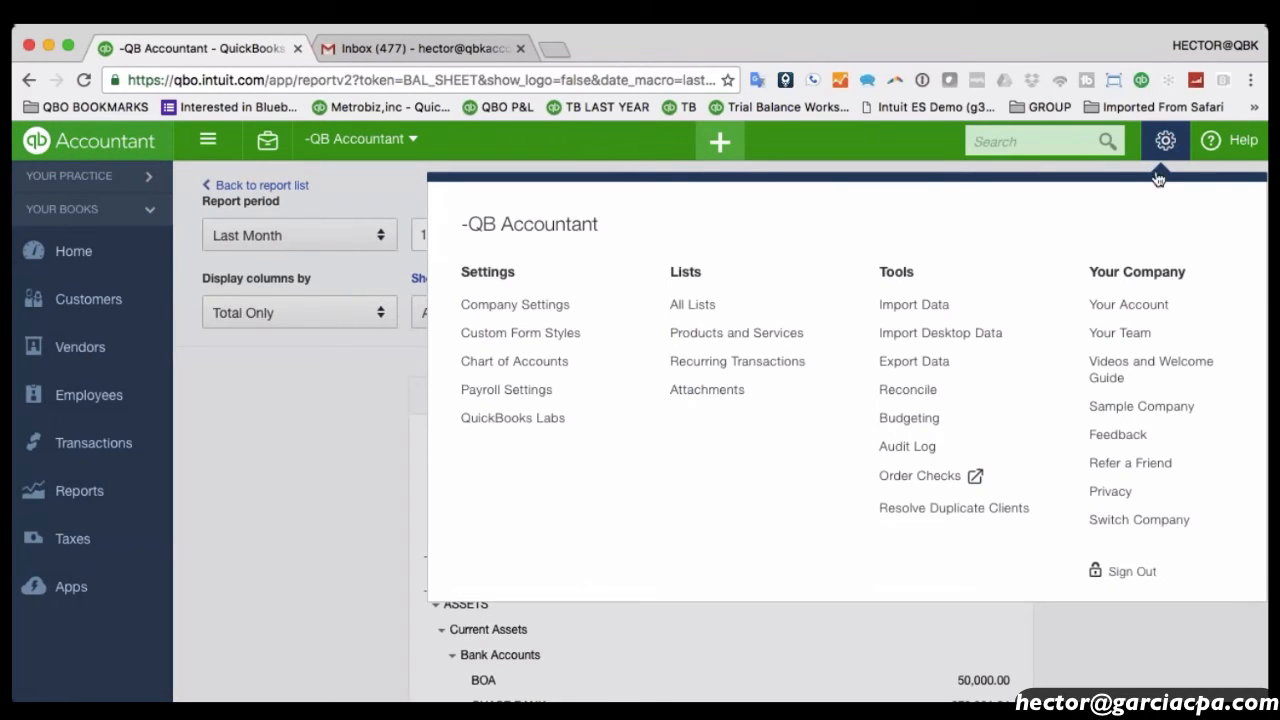
pyautogui.click(1161, 406)
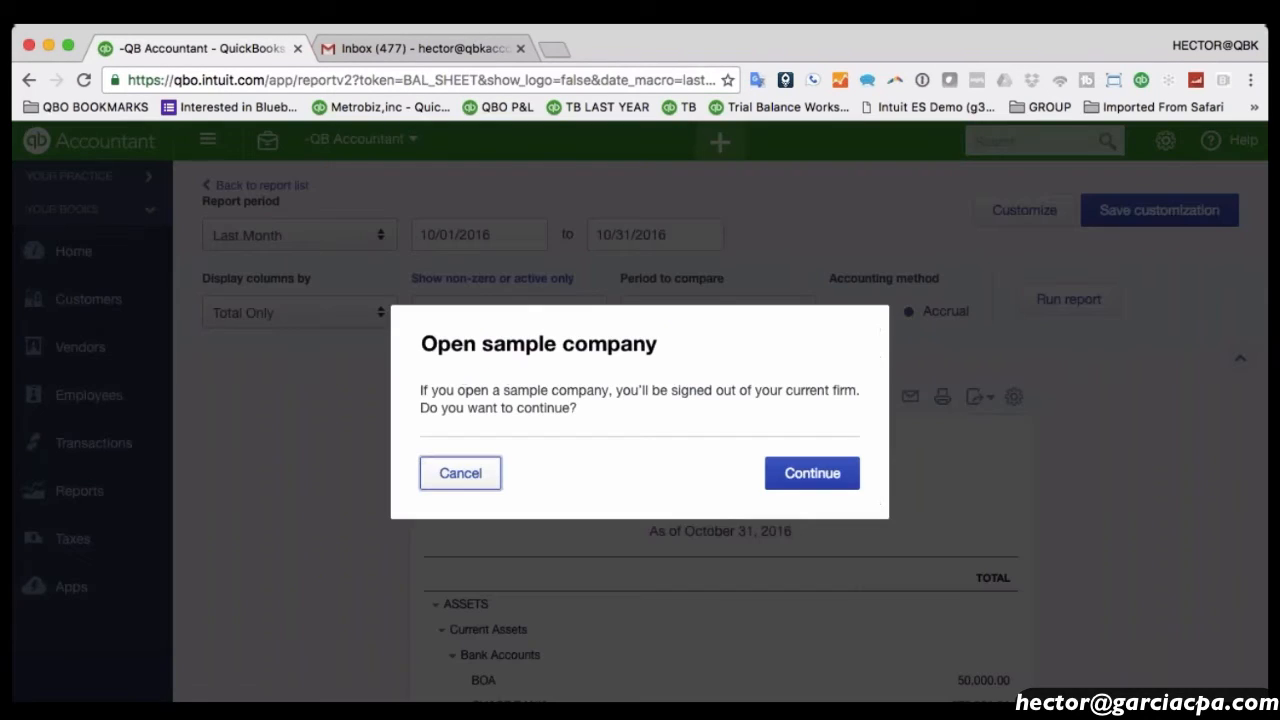
# Open Craig's Design and Landscaping Services, peek at the + Create menu, and go to Reports.
pyautogui.click(811, 471)
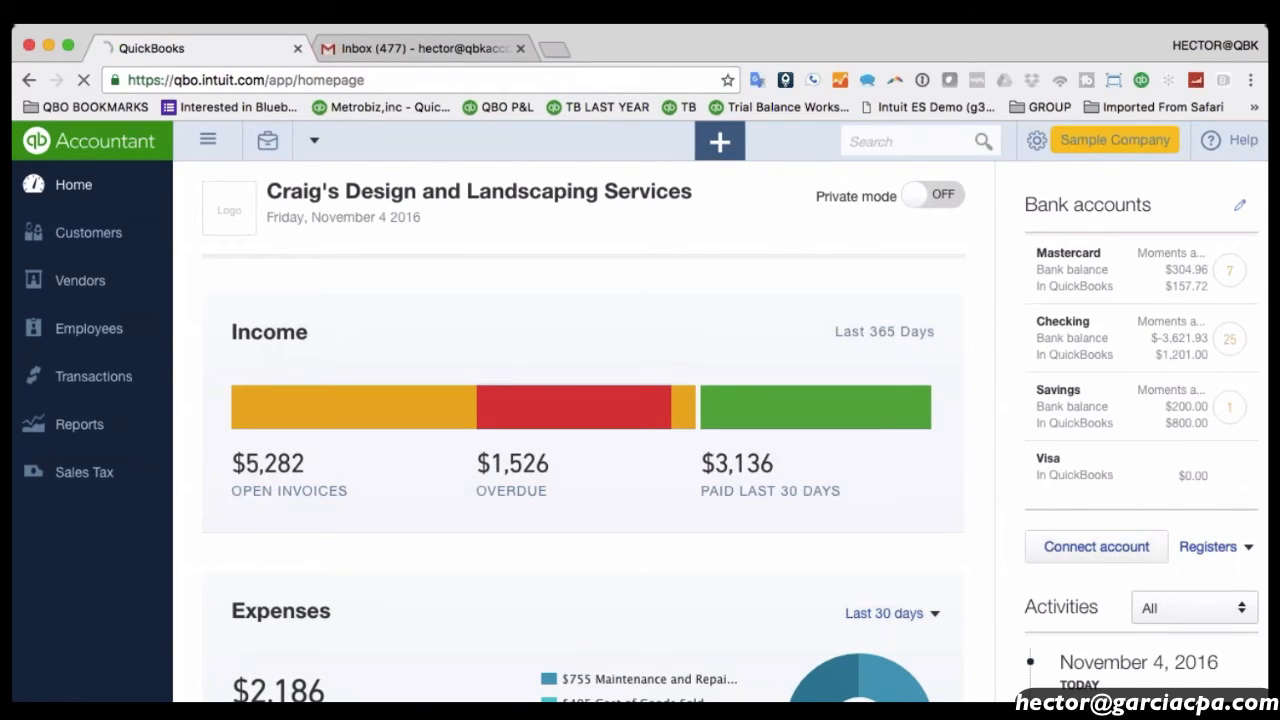
pyautogui.moveTo(574, 407)
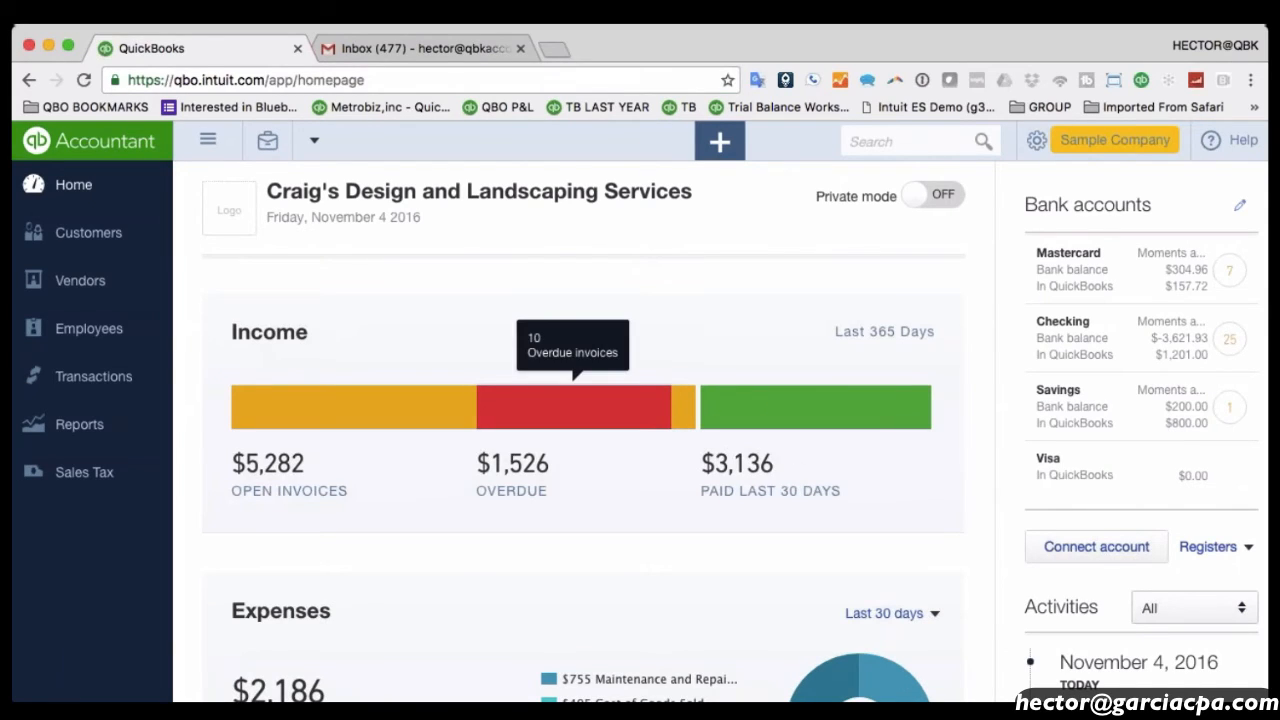
pyautogui.click(720, 140)
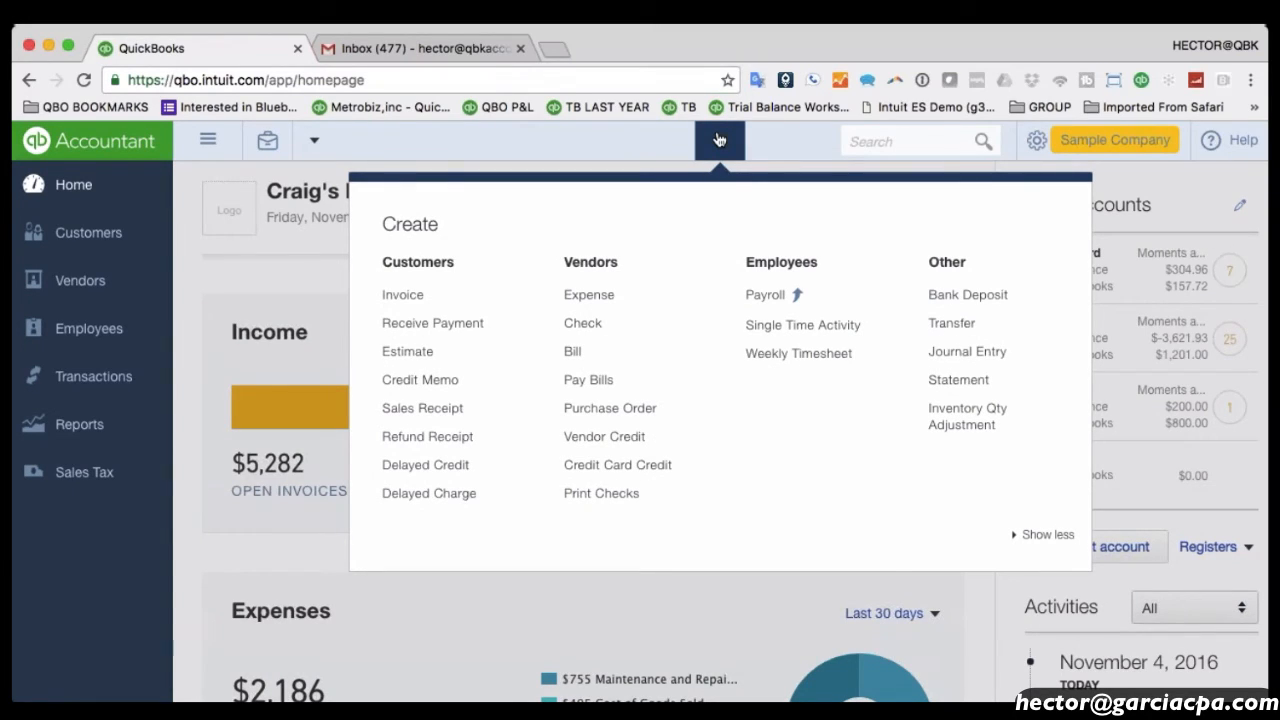
pyautogui.click(728, 142)
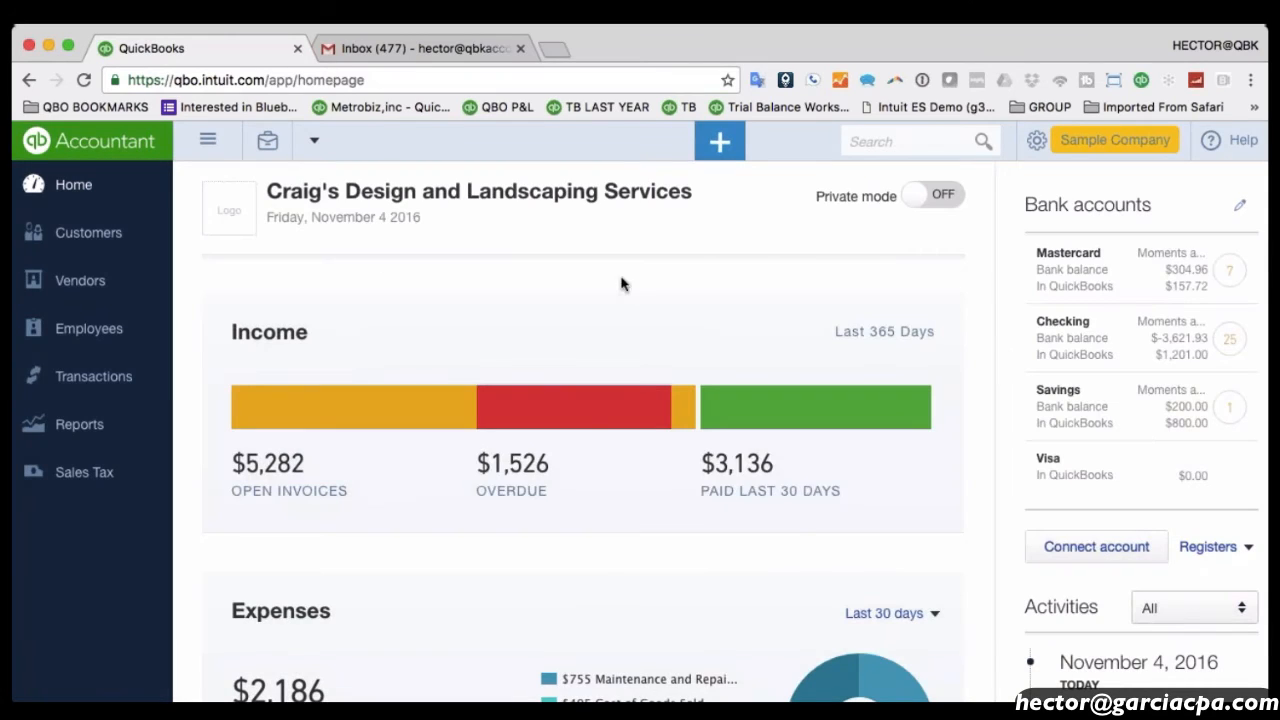
pyautogui.click(58, 421)
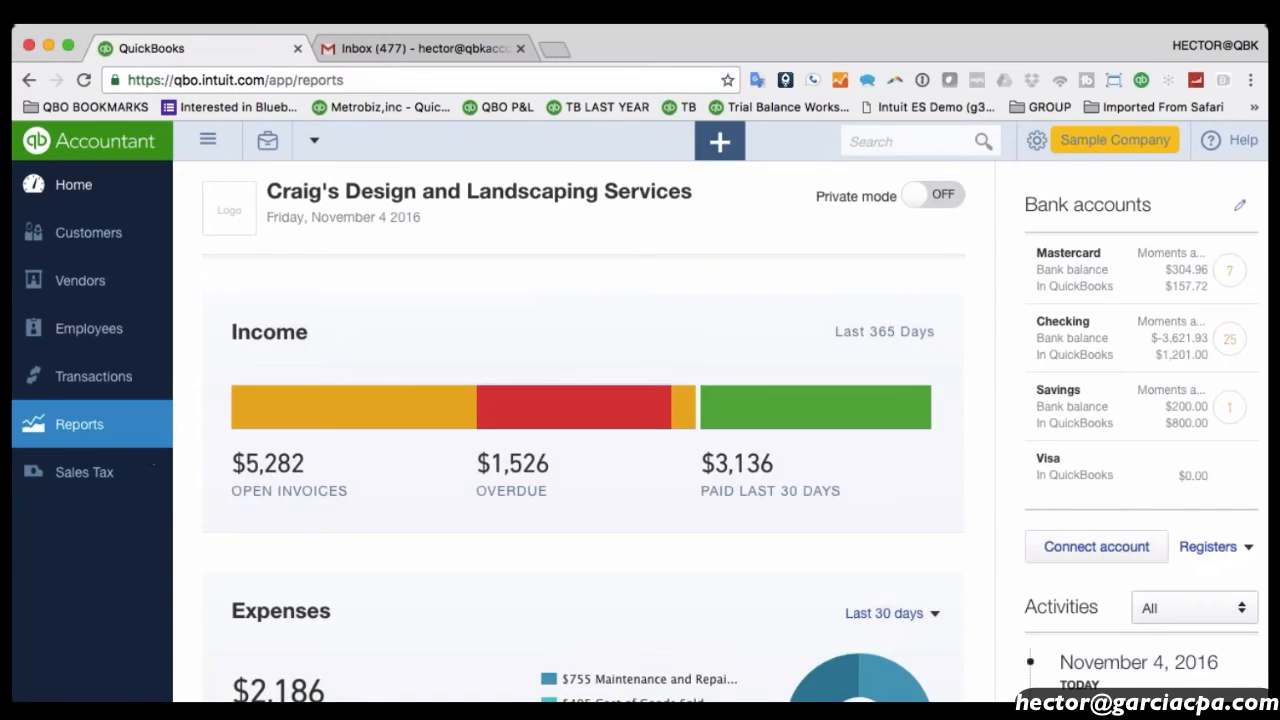
# Open the sample company's October 2016 Profit and Loss report, dismissing the tour tip.
pyautogui.scroll(-2, 743, 429)
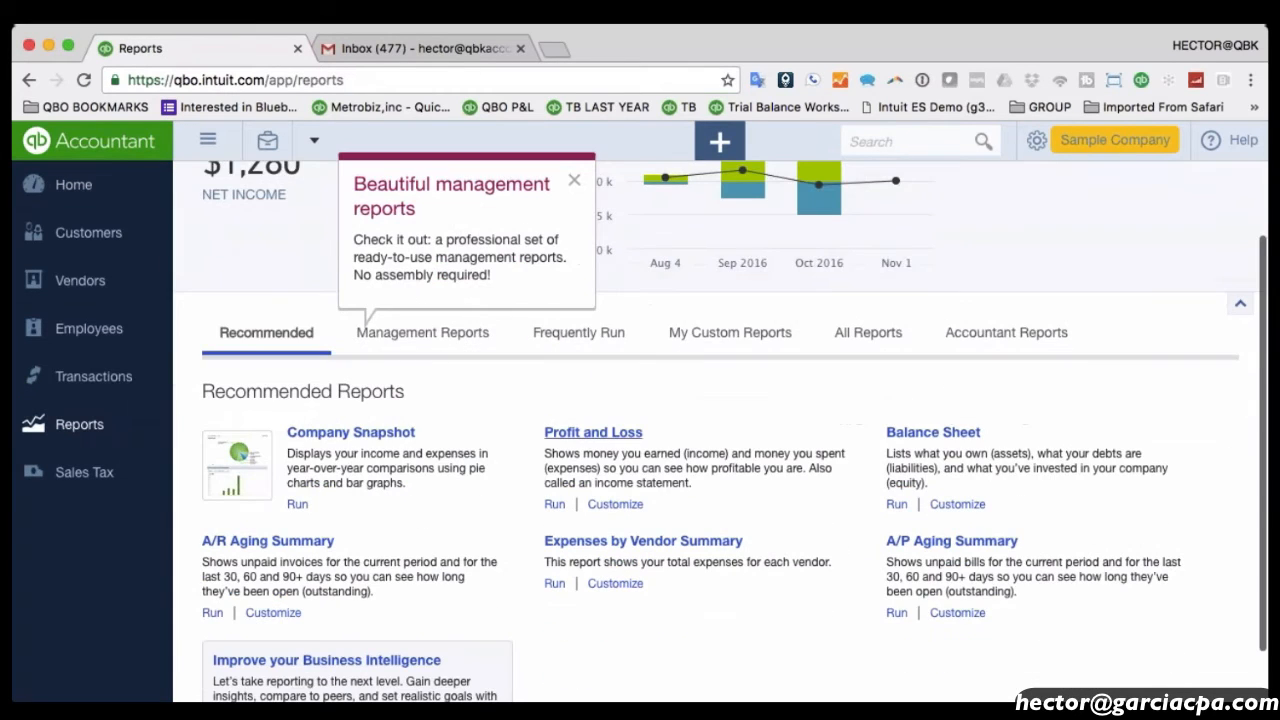
pyautogui.click(593, 432)
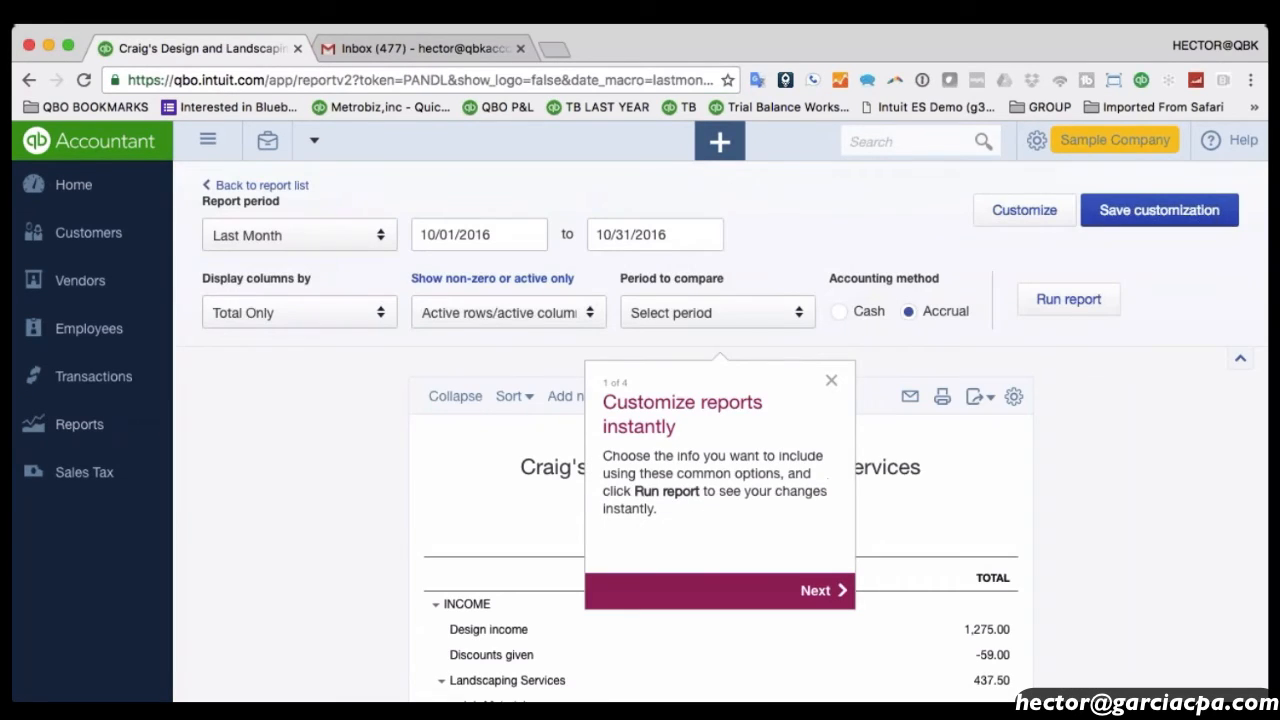
pyautogui.click(831, 380)
pyautogui.scroll(-5, 1072, 494)
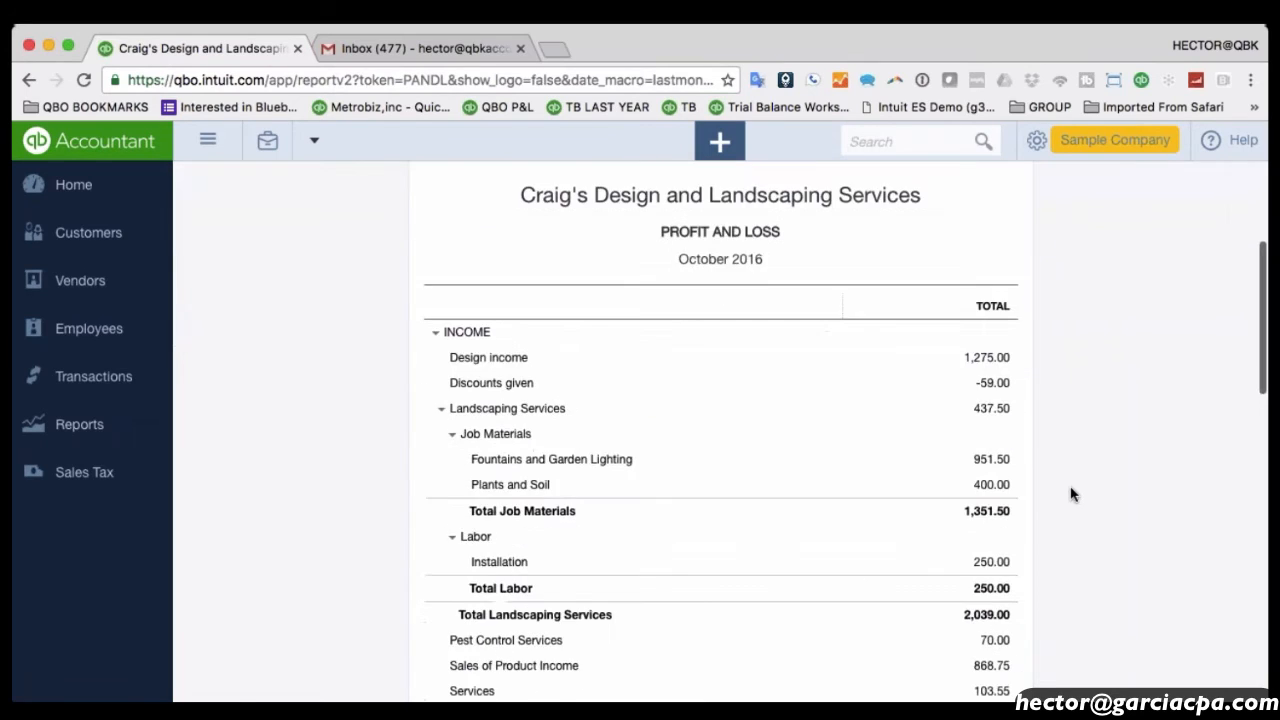
pyautogui.scroll(-5, 1072, 494)
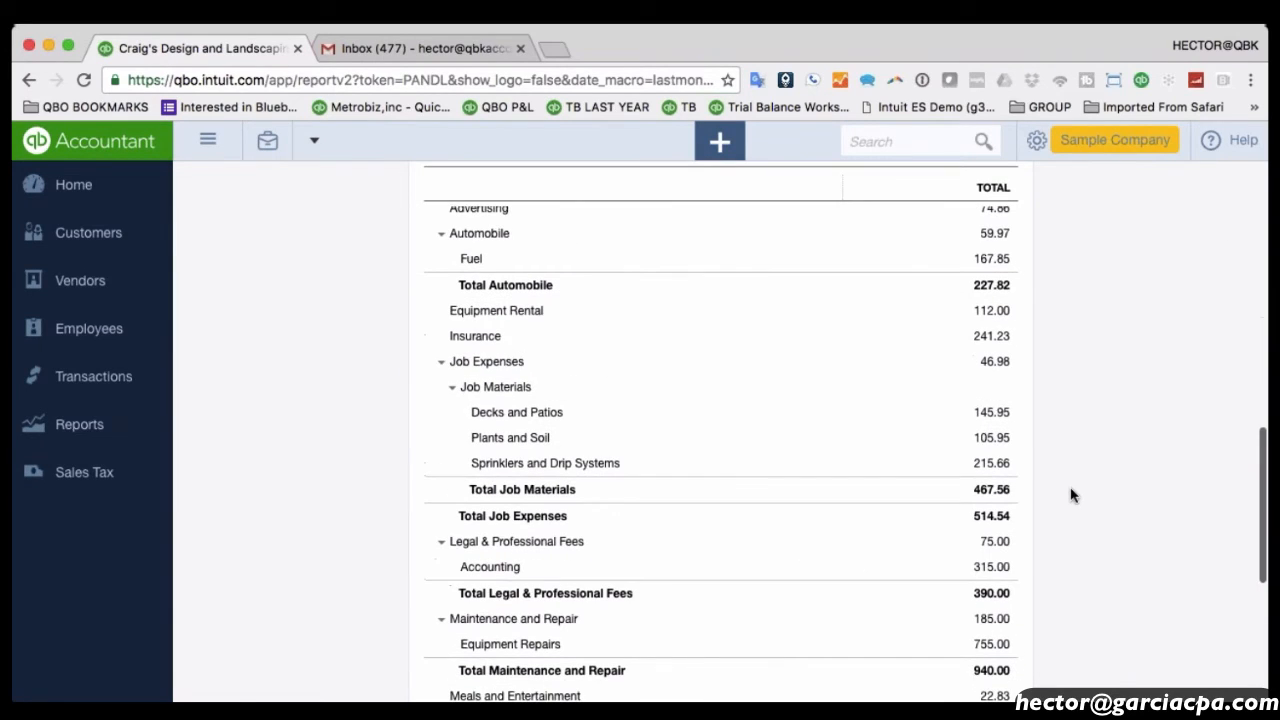
pyautogui.scroll(10, 1072, 497)
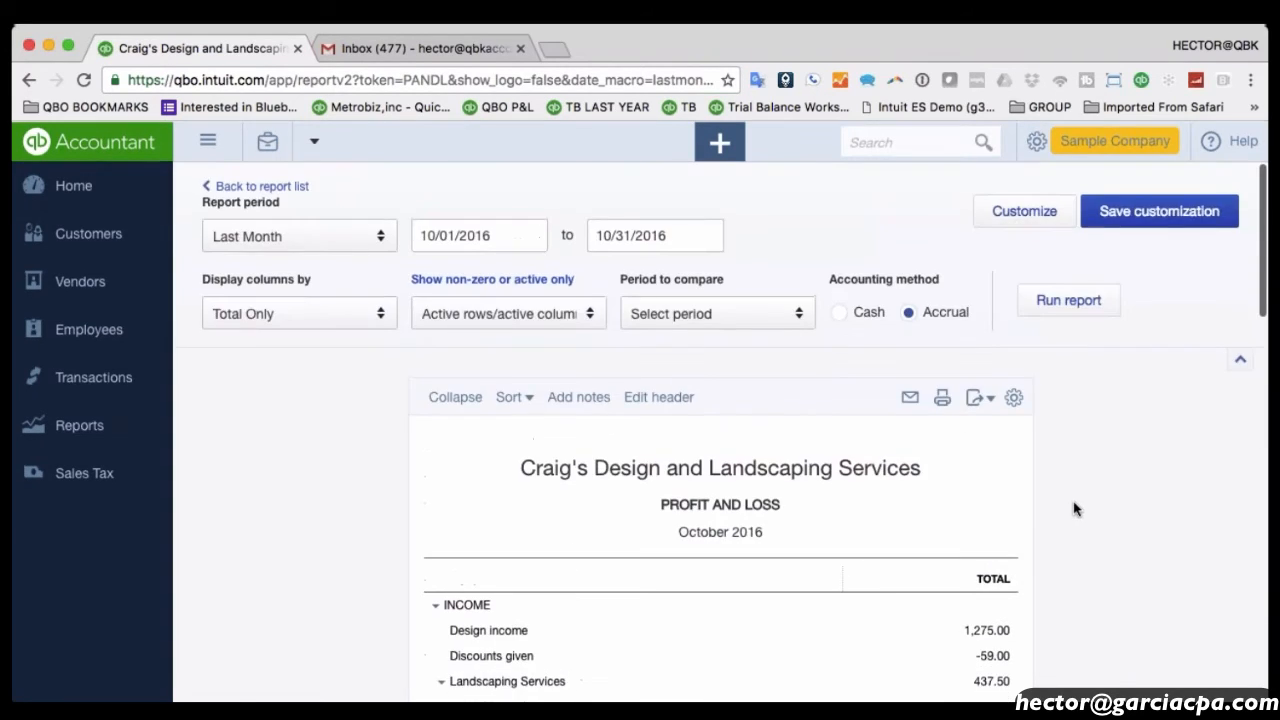
# Collapse the report to summary lines and scroll down to net income of -$649.06.
pyautogui.click(440, 396)
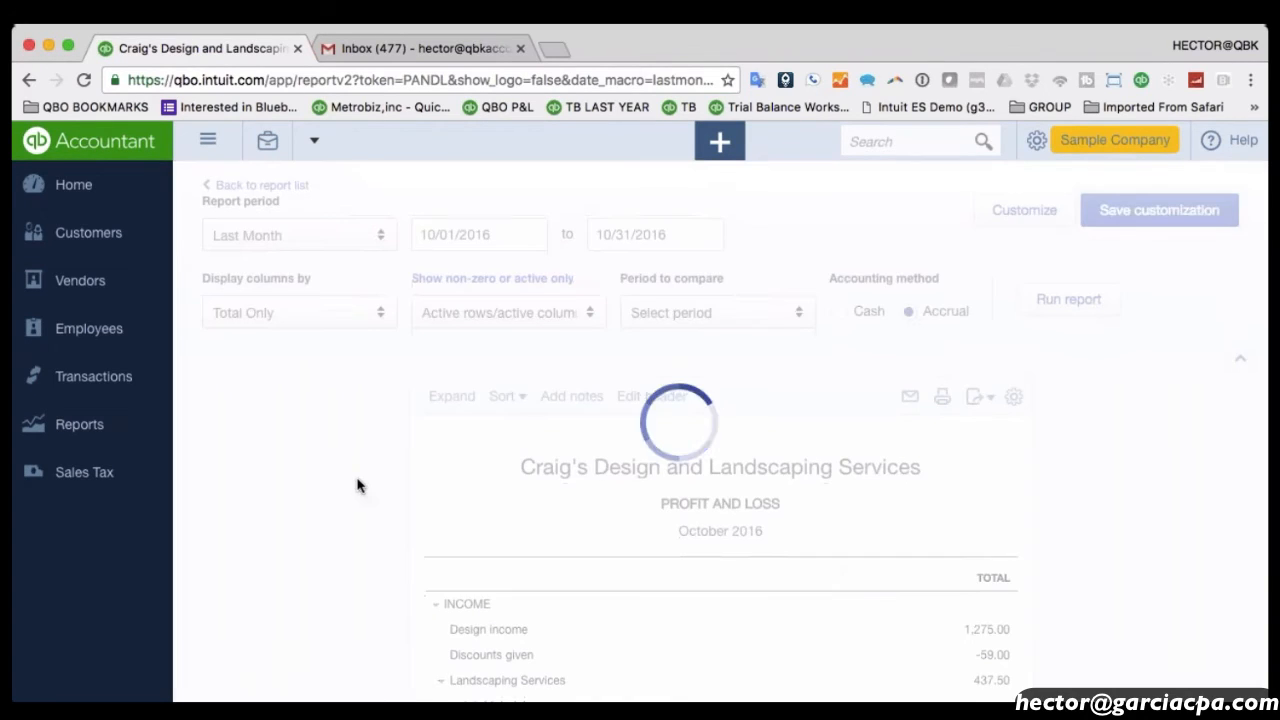
pyautogui.scroll(-2, 1034, 509)
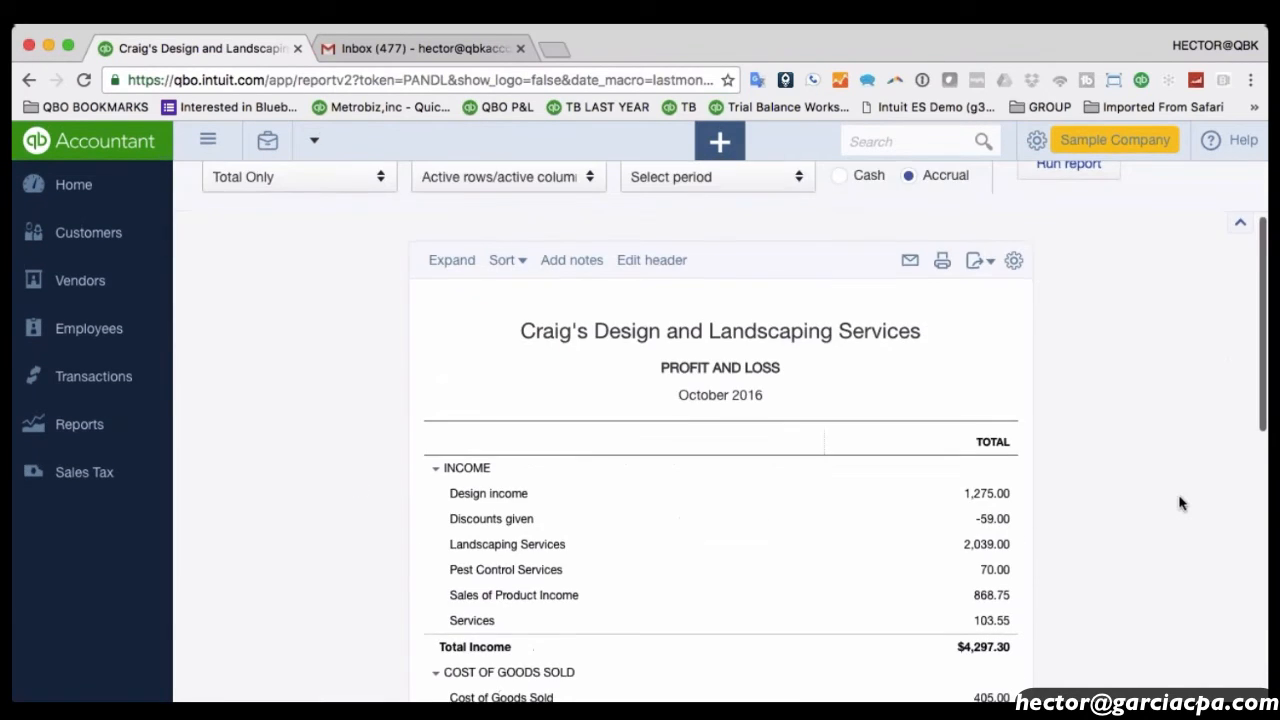
pyautogui.scroll(-2, 1180, 503)
pyautogui.scroll(-4, 1180, 503)
pyautogui.scroll(2, 1180, 503)
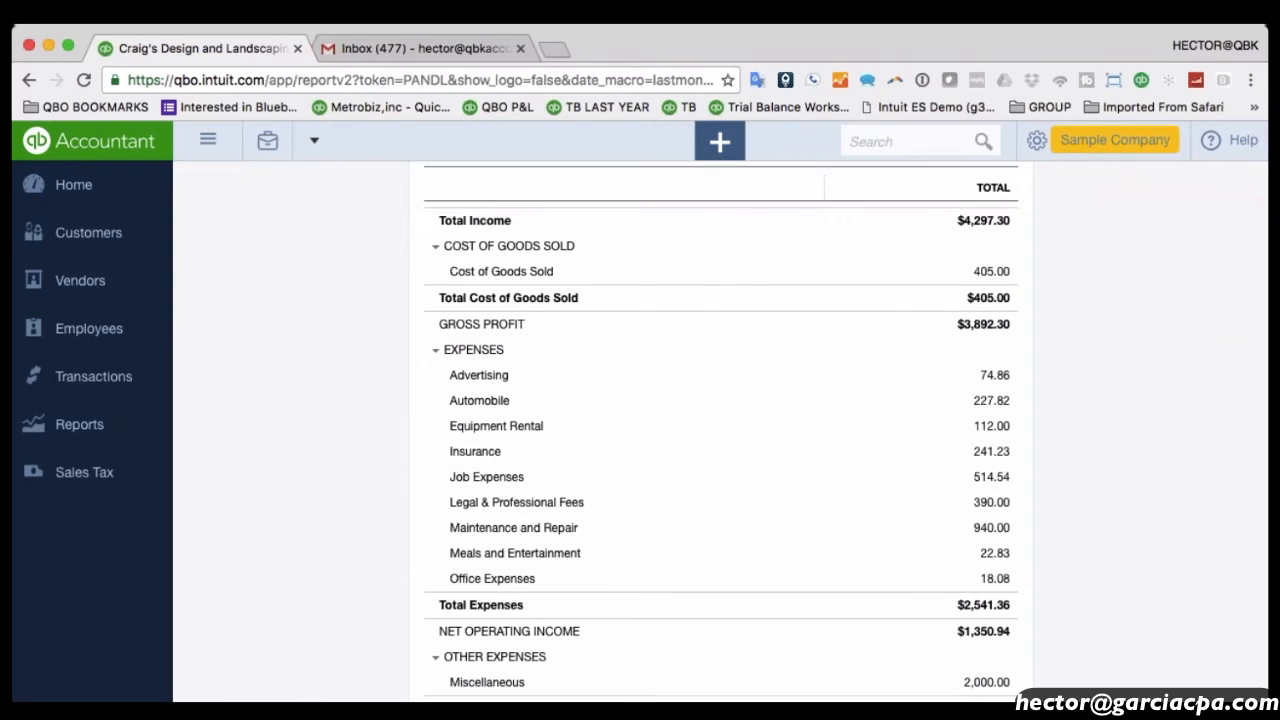
pyautogui.scroll(-5, 1149, 511)
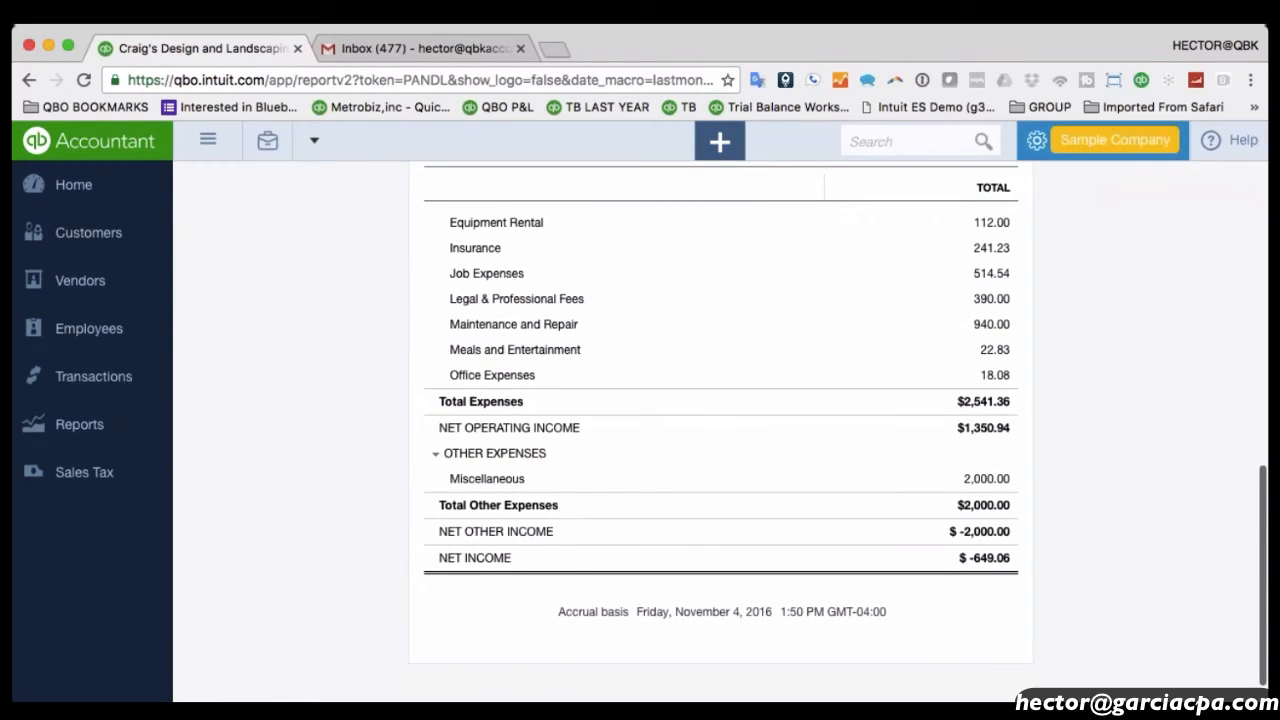
pyautogui.click(1073, 141)
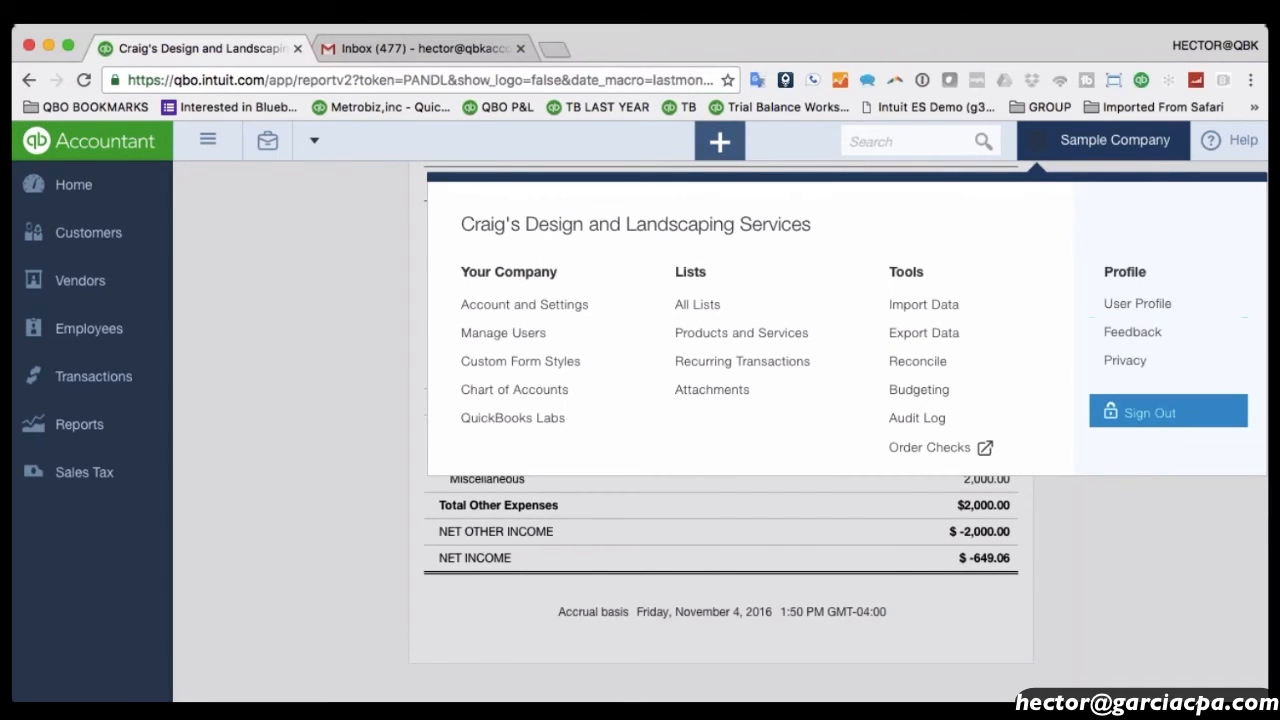
# Sign out of the sample company, returning to -QB Accountant with its settings menu open.
pyautogui.click(1140, 412)
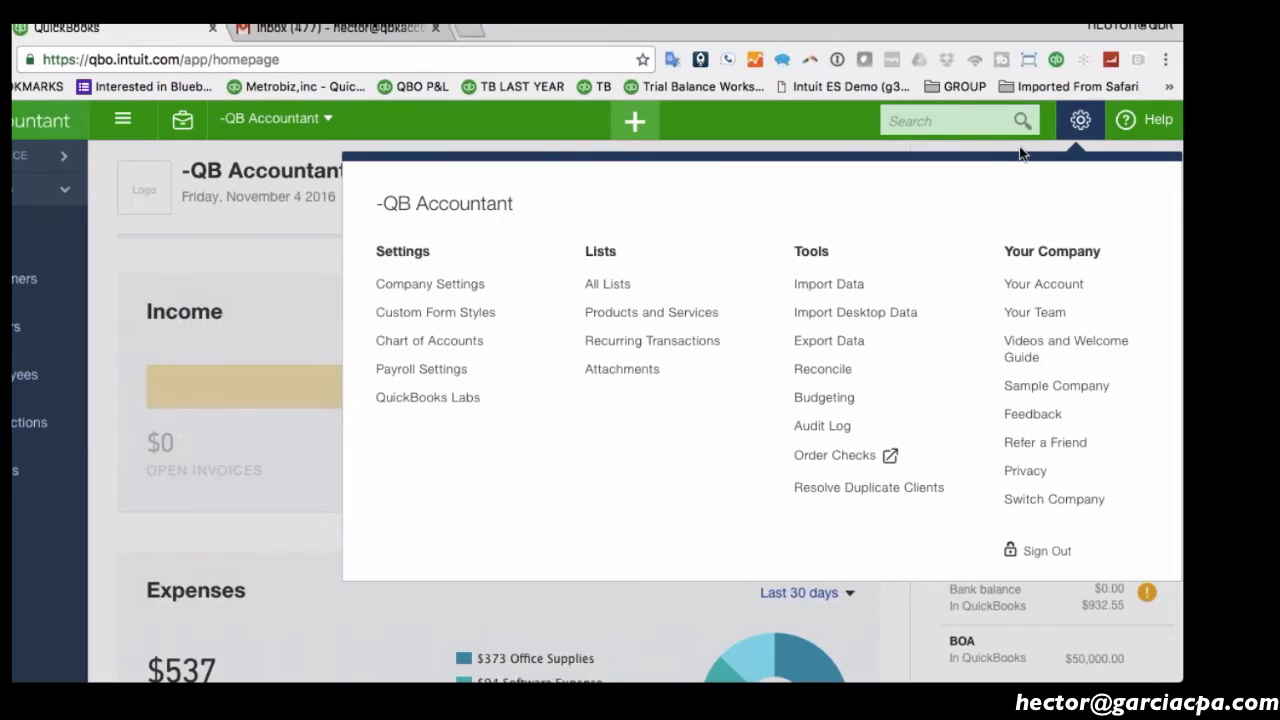
pyautogui.click(1080, 120)
pyautogui.click(1081, 120)
pyautogui.click(1083, 121)
pyautogui.click(1083, 121)
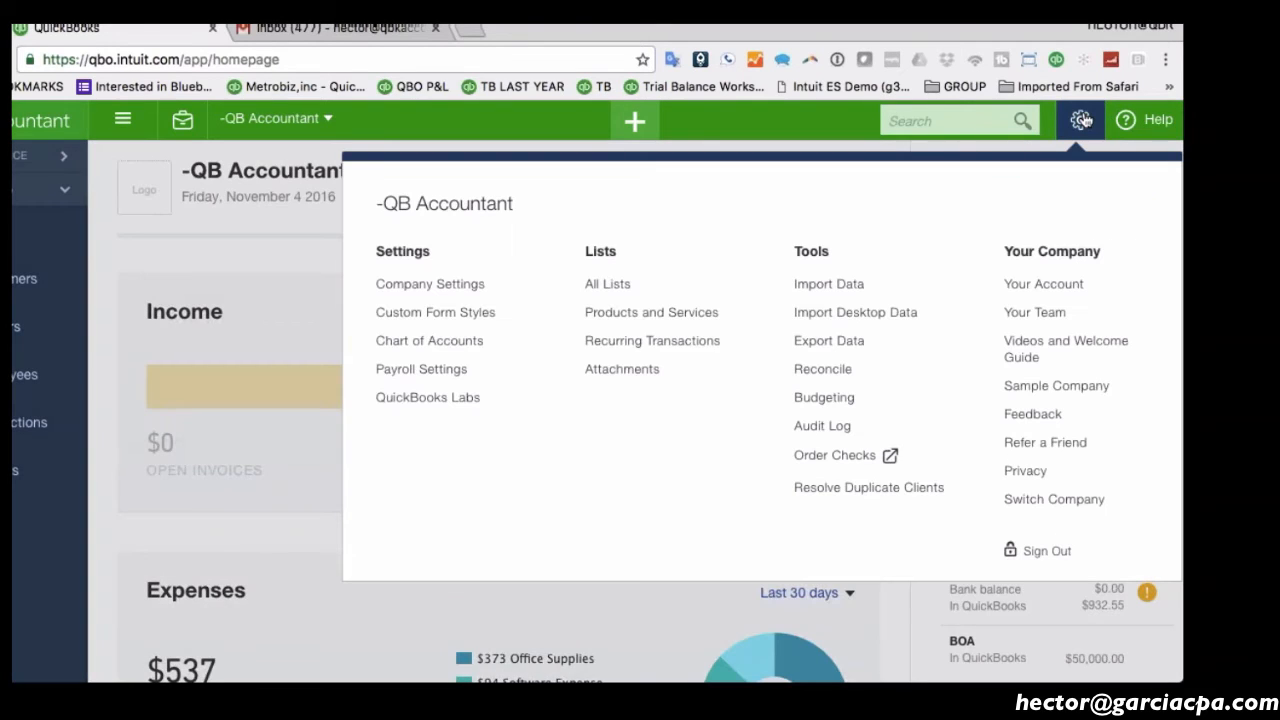
# Open the Import Data page from the gear menu's Tools, then reopen the gear menu.
pyautogui.click(828, 286)
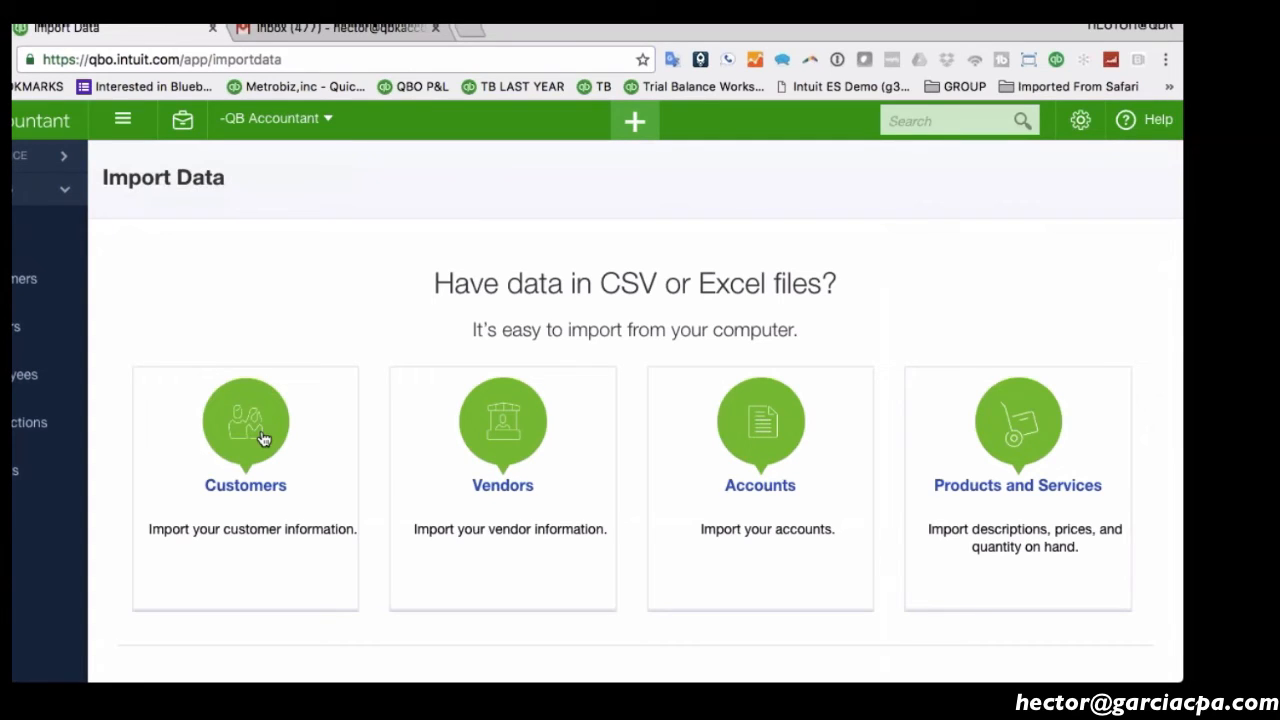
pyautogui.click(1079, 121)
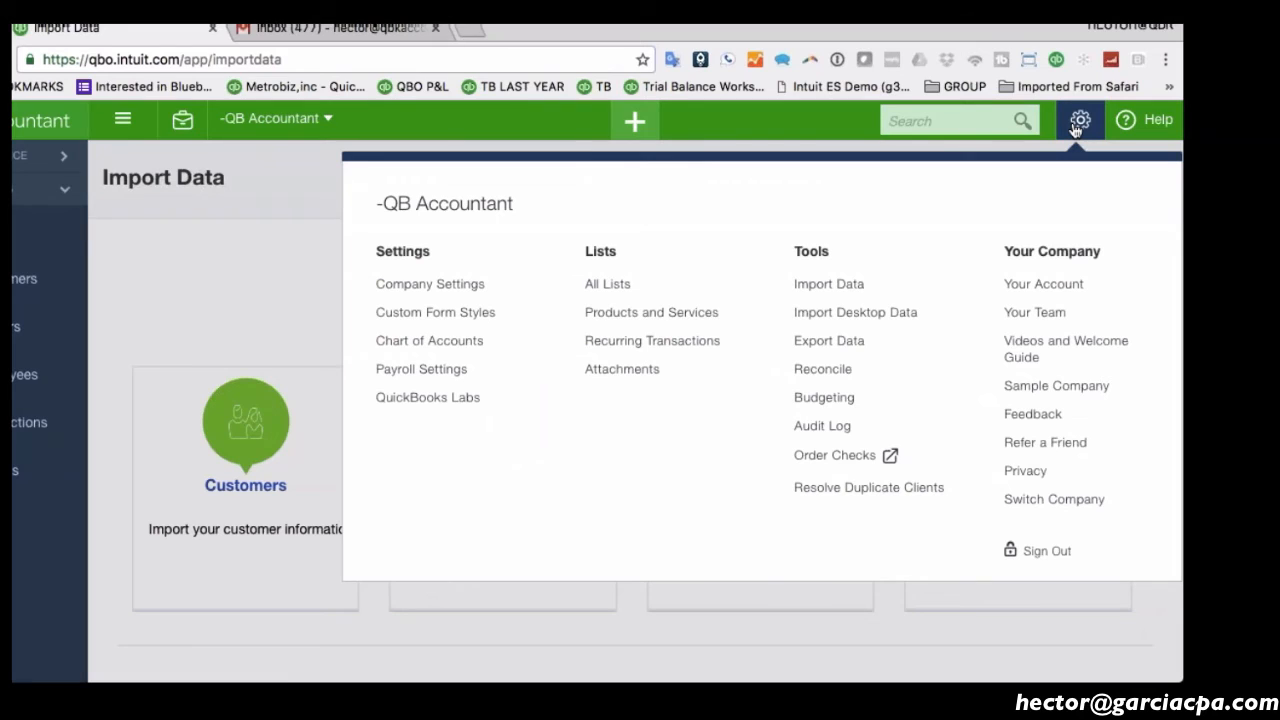
# Open the Import QuickBooks Desktop Data page and highlight its Windows steps 1–5.
pyautogui.click(828, 319)
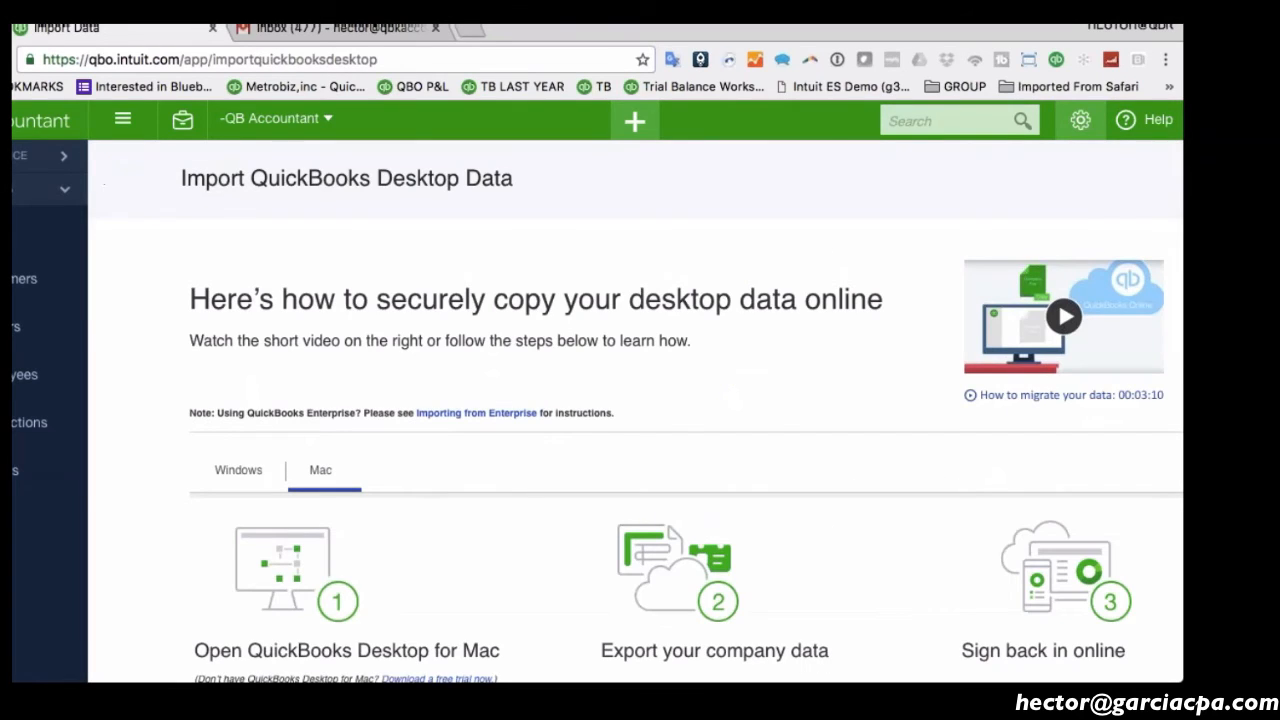
pyautogui.scroll(-5, 688, 320)
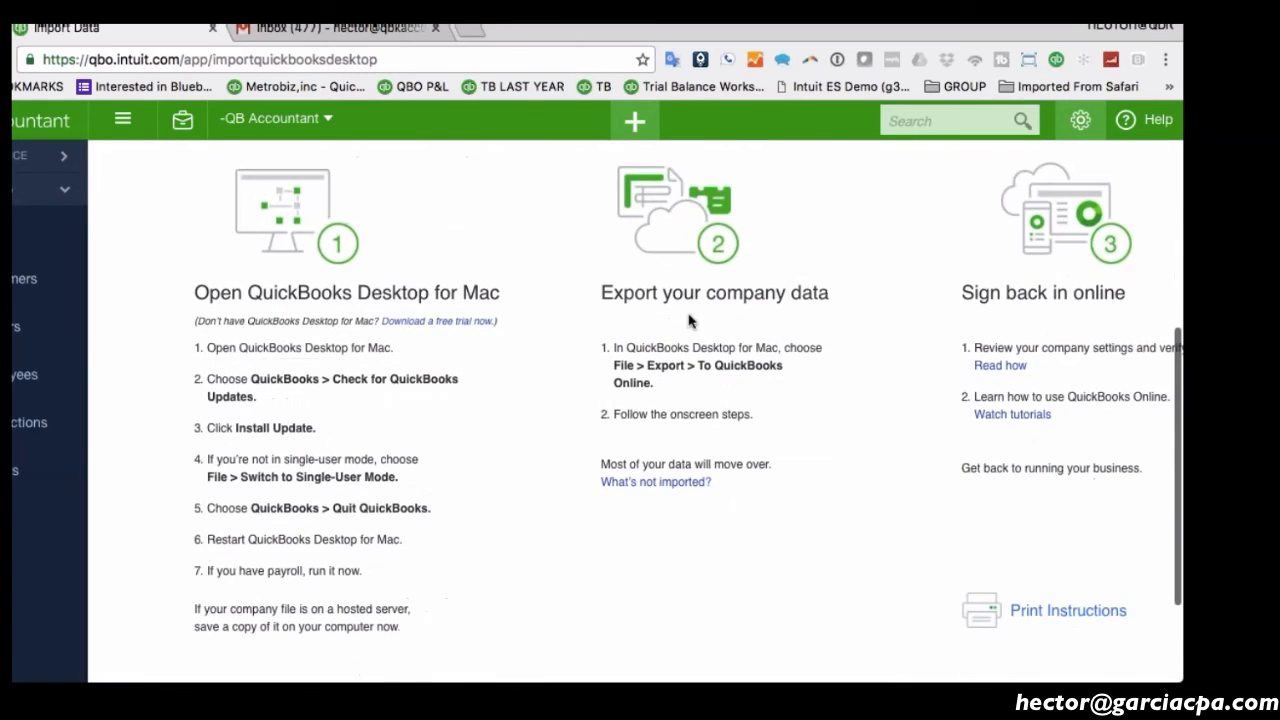
pyautogui.scroll(3, 640, 357)
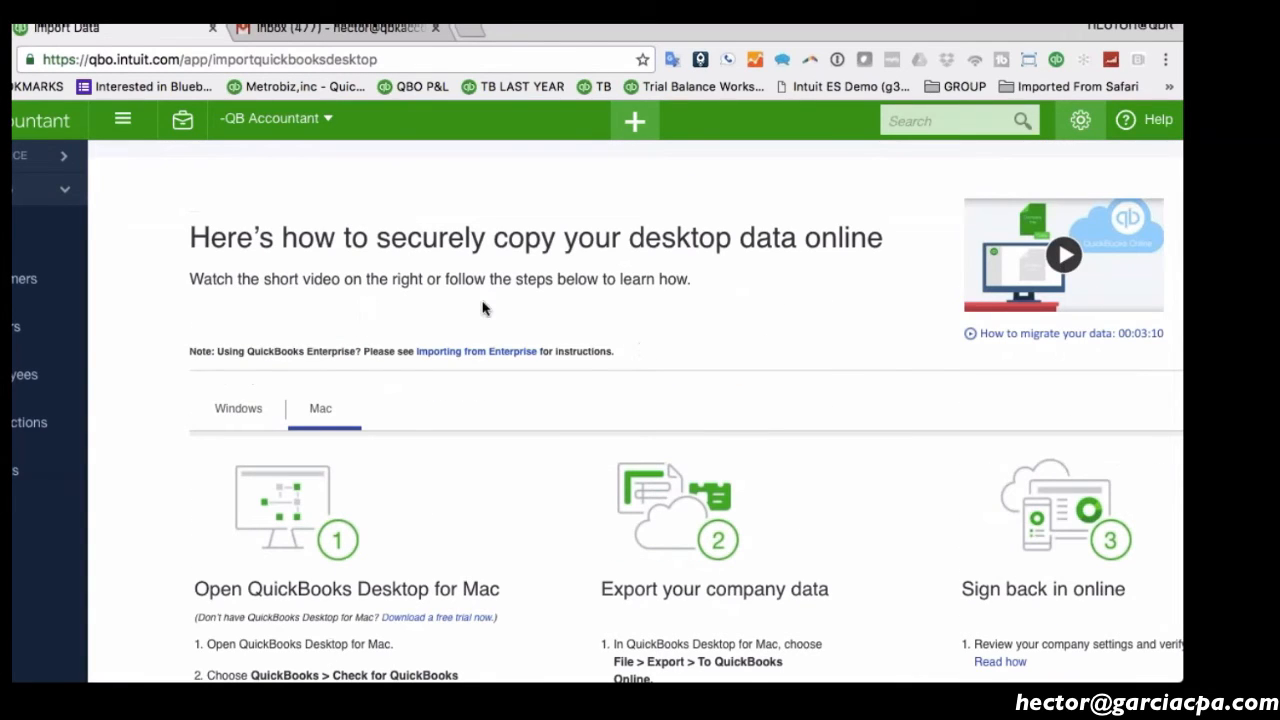
pyautogui.press('super+plus')
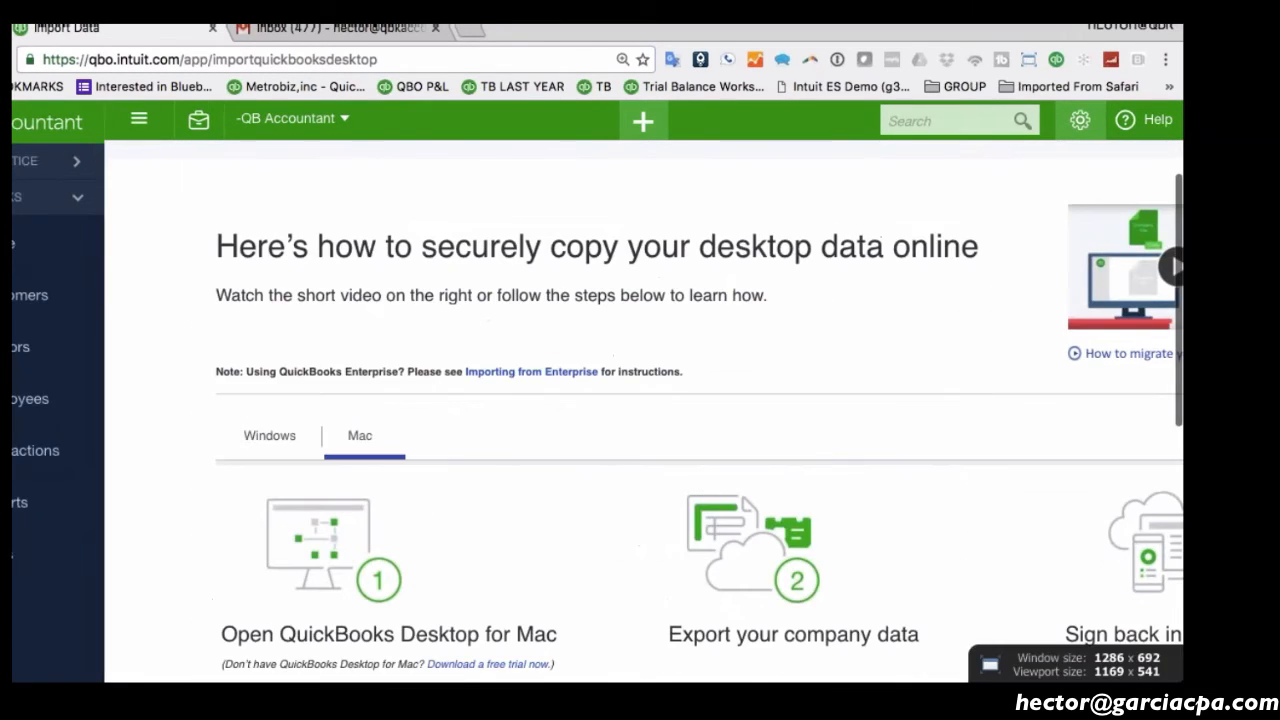
pyautogui.press('super+minus')
pyautogui.click(242, 412)
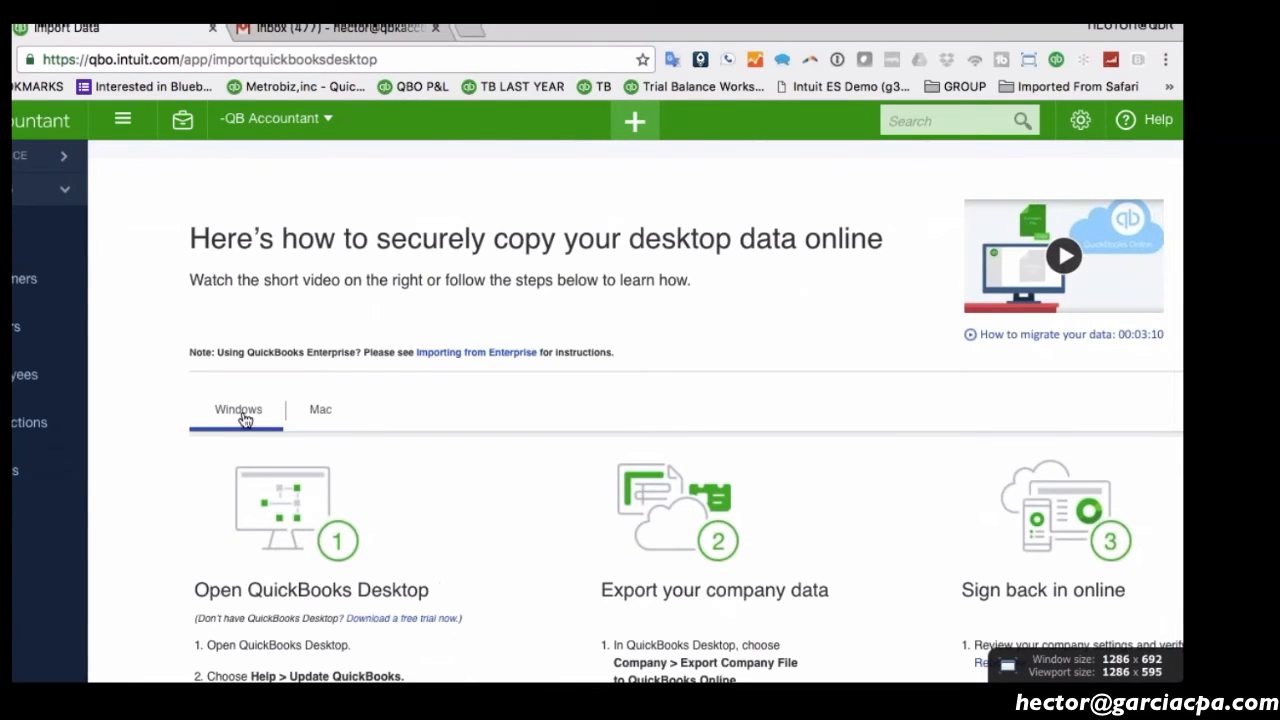
pyautogui.scroll(-3, 590, 376)
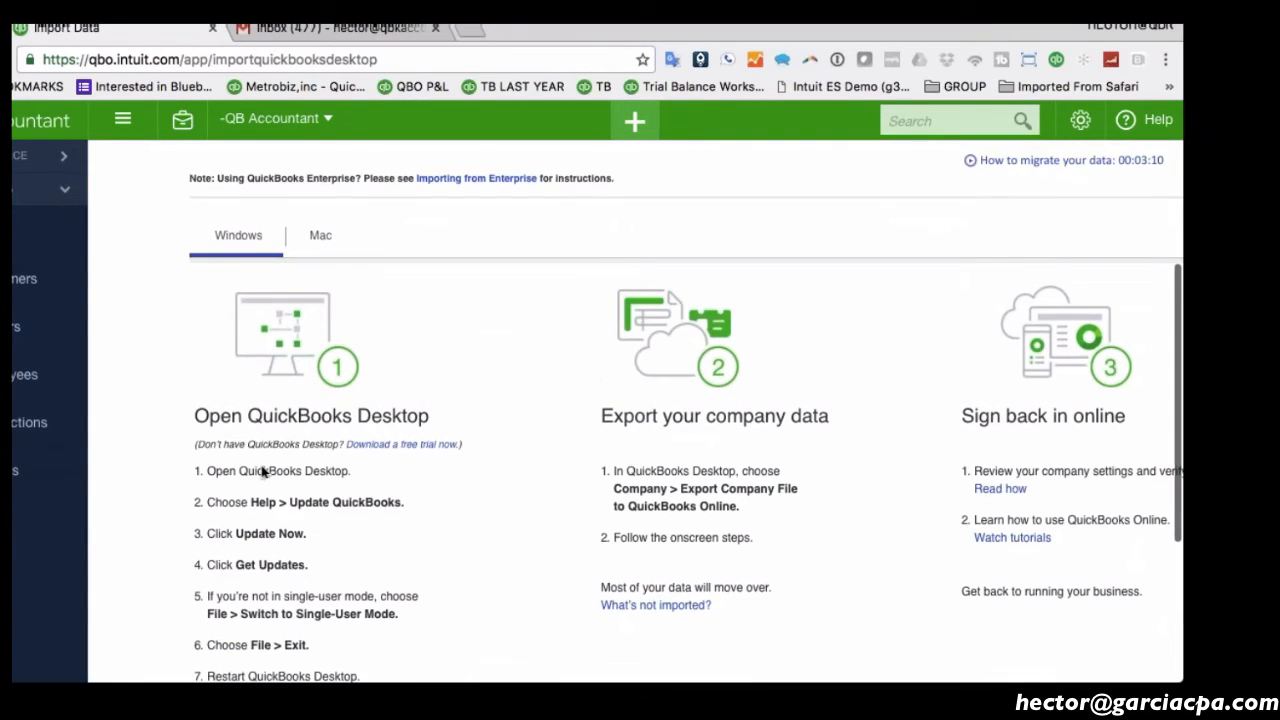
pyautogui.moveTo(207, 470); pyautogui.dragTo(354, 598)
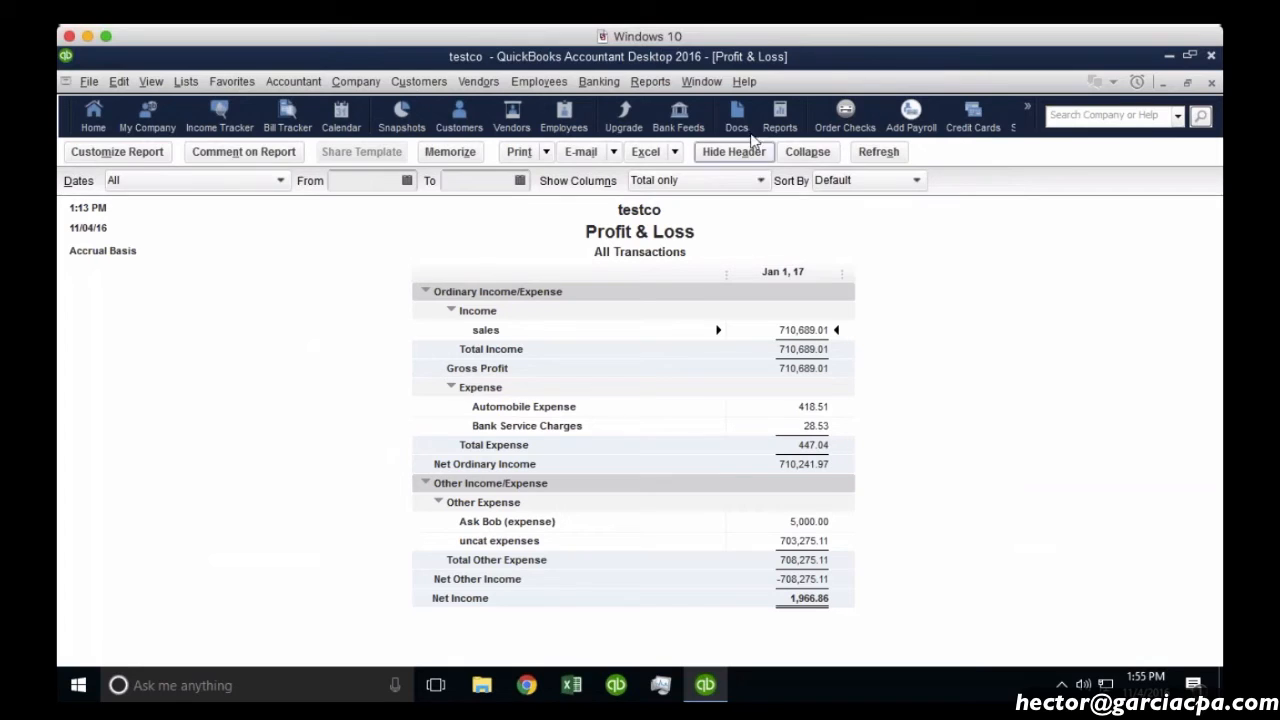
# Check Help > Update QuickBooks, then start Company > Export Company File to QuickBooks Online.
pyautogui.click(746, 84)
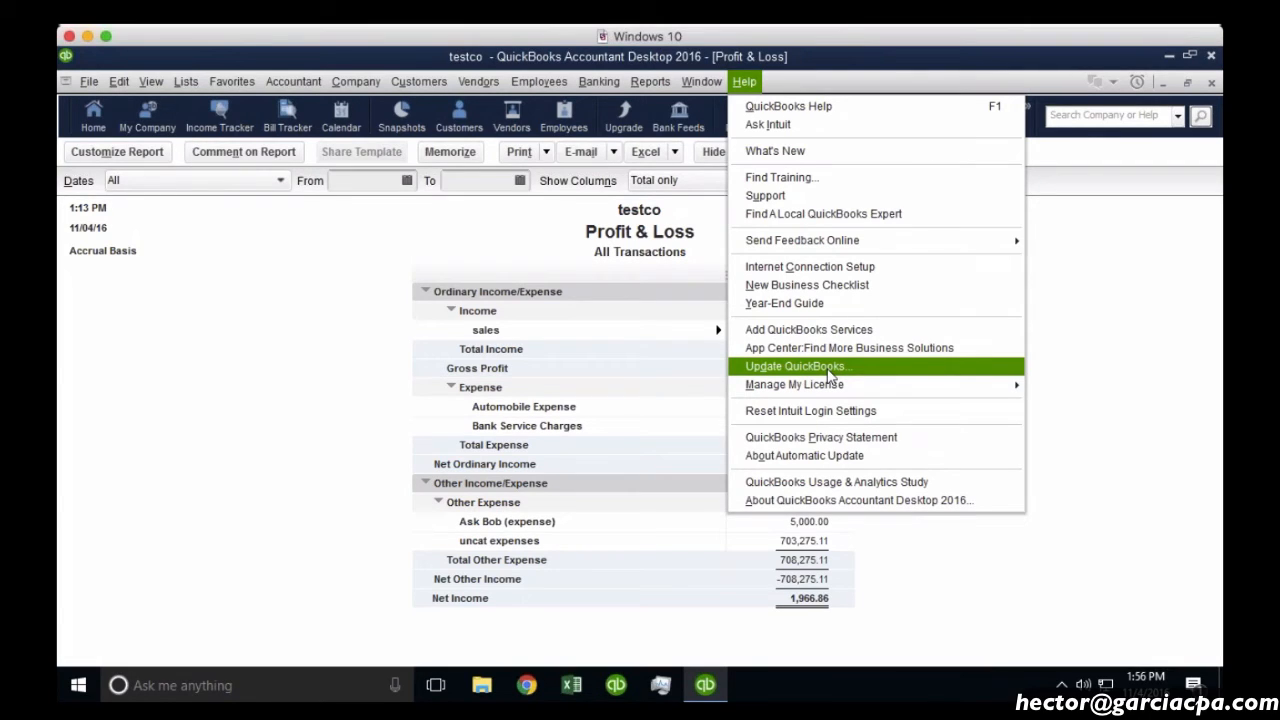
pyautogui.click(1062, 242)
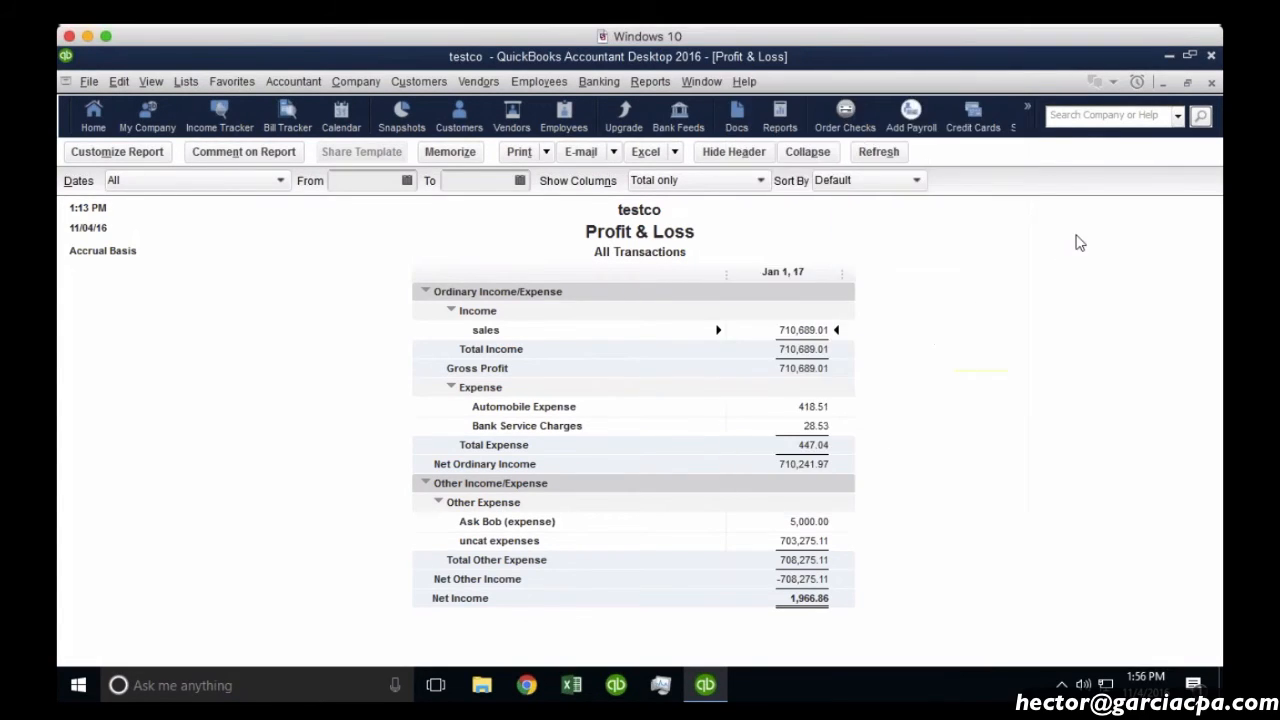
pyautogui.click(340, 85)
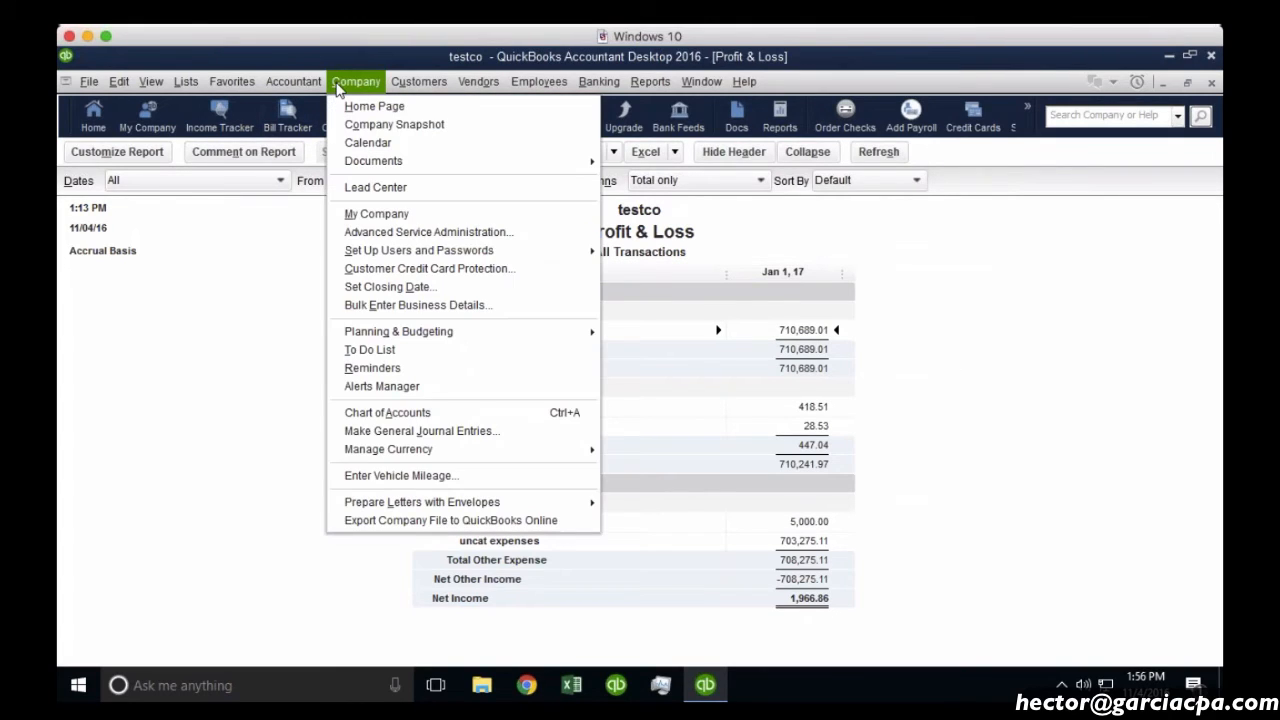
pyautogui.click(418, 521)
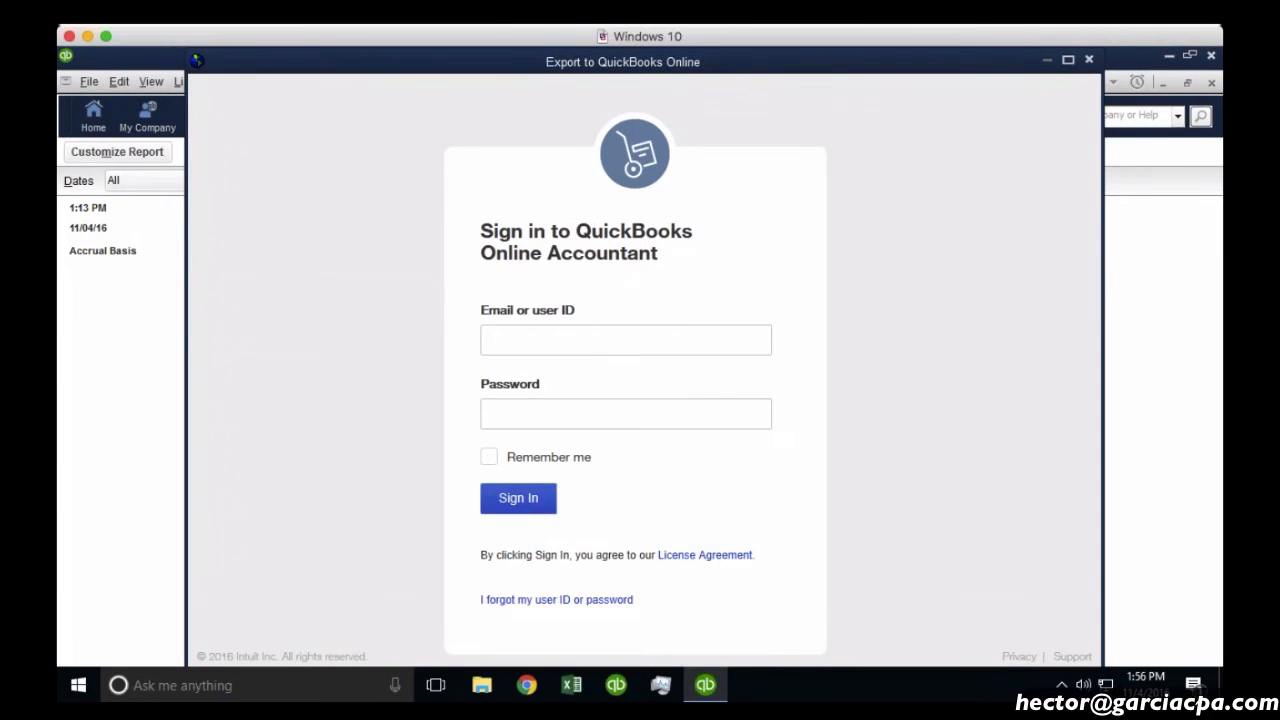
# Sign in with the account email, pick the second online company, and continue the export.
pyautogui.click(534, 338)
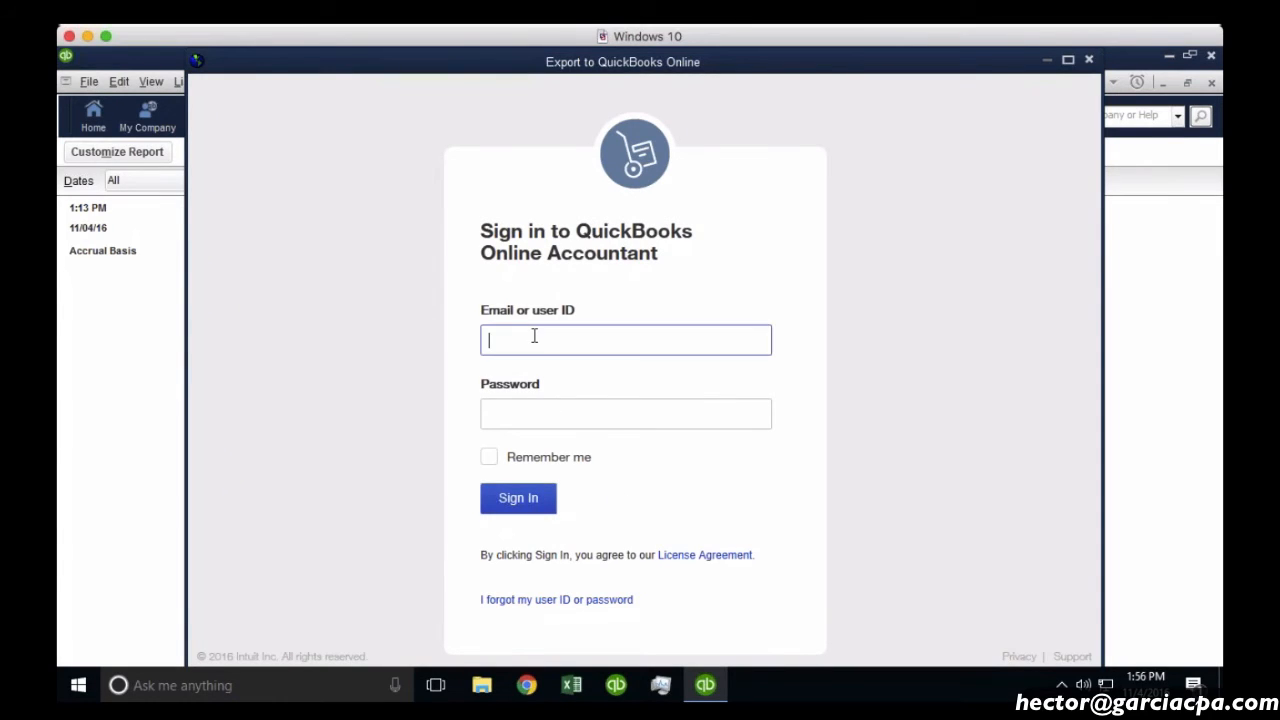
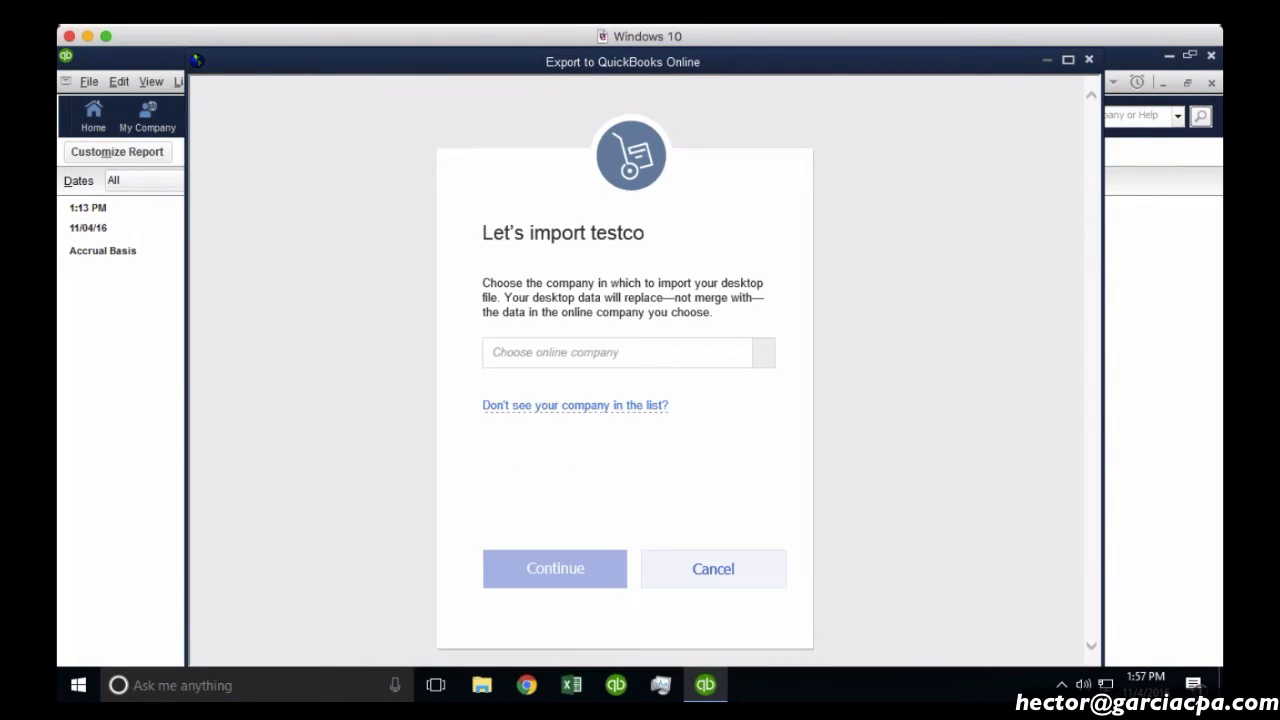
pyautogui.click(766, 357)
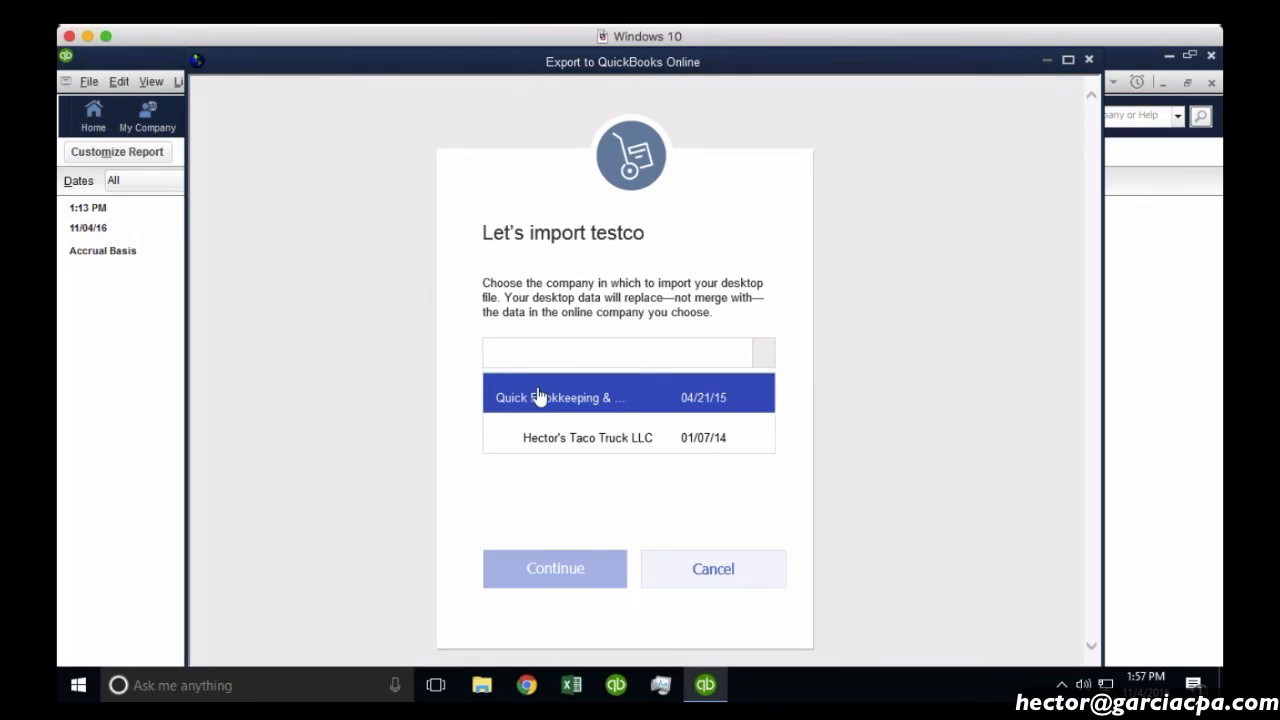
pyautogui.click(594, 446)
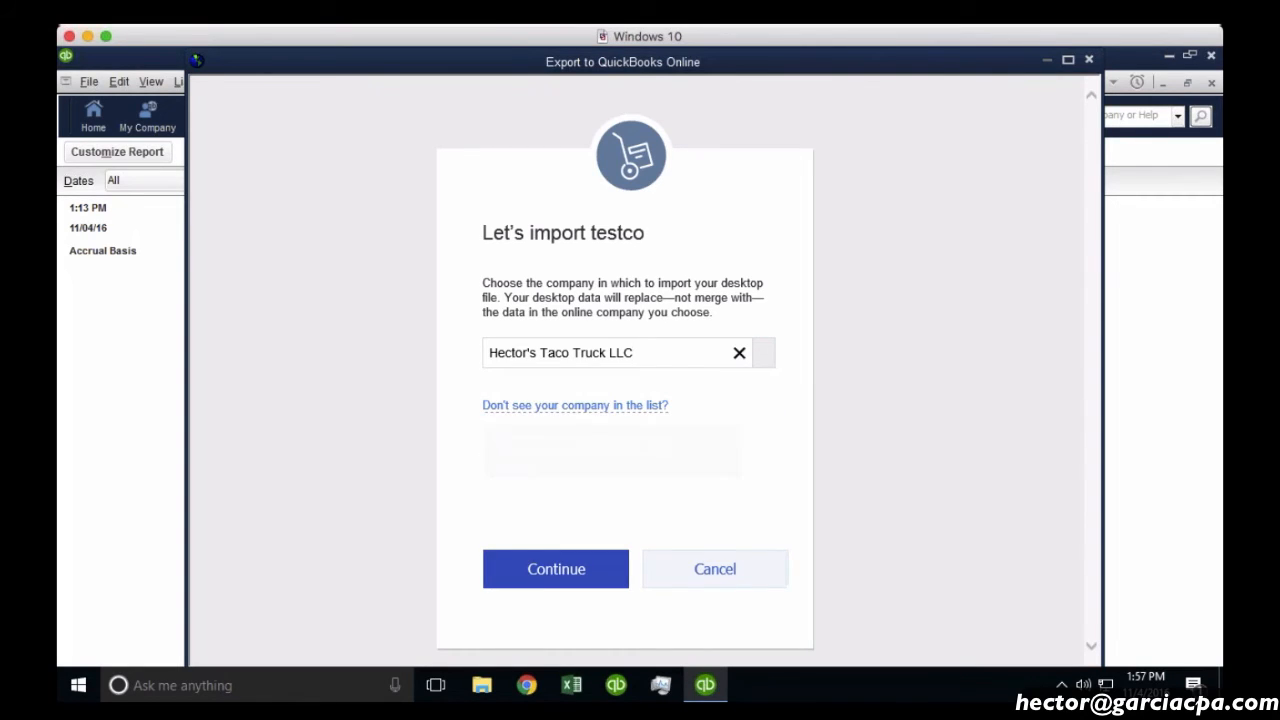
pyautogui.click(572, 580)
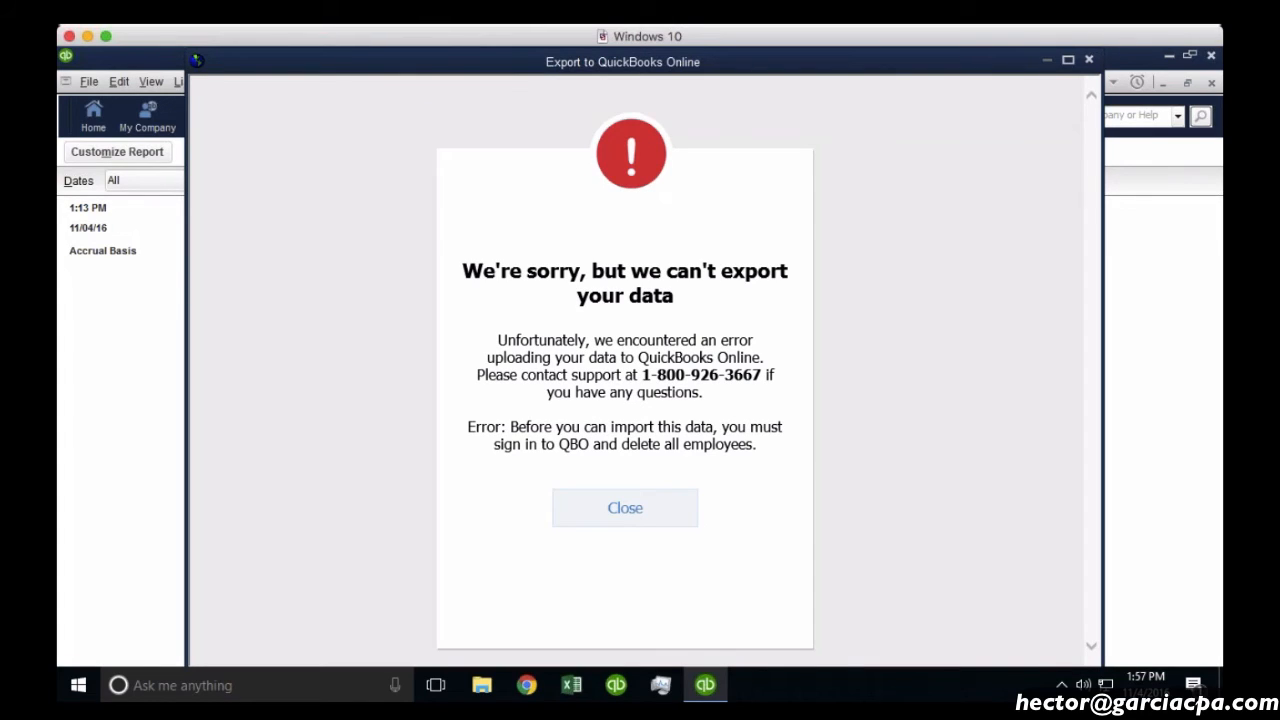
# Switch from the QuickBooks Desktop window back to the browser.
pyautogui.press('super+Tab')
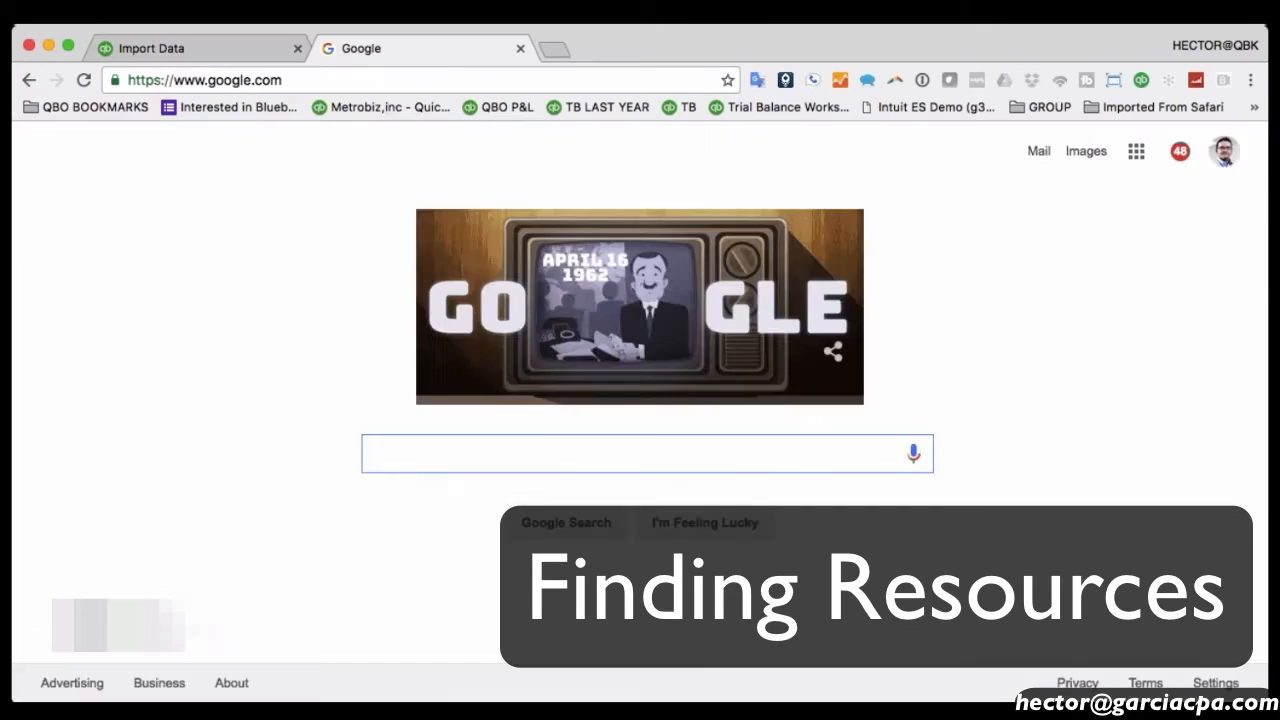
# Google 'quickbooks accountant university' and open the Accountant University walkthroughs result.
pyautogui.write('QUICKBOOKS ACCOUNT')
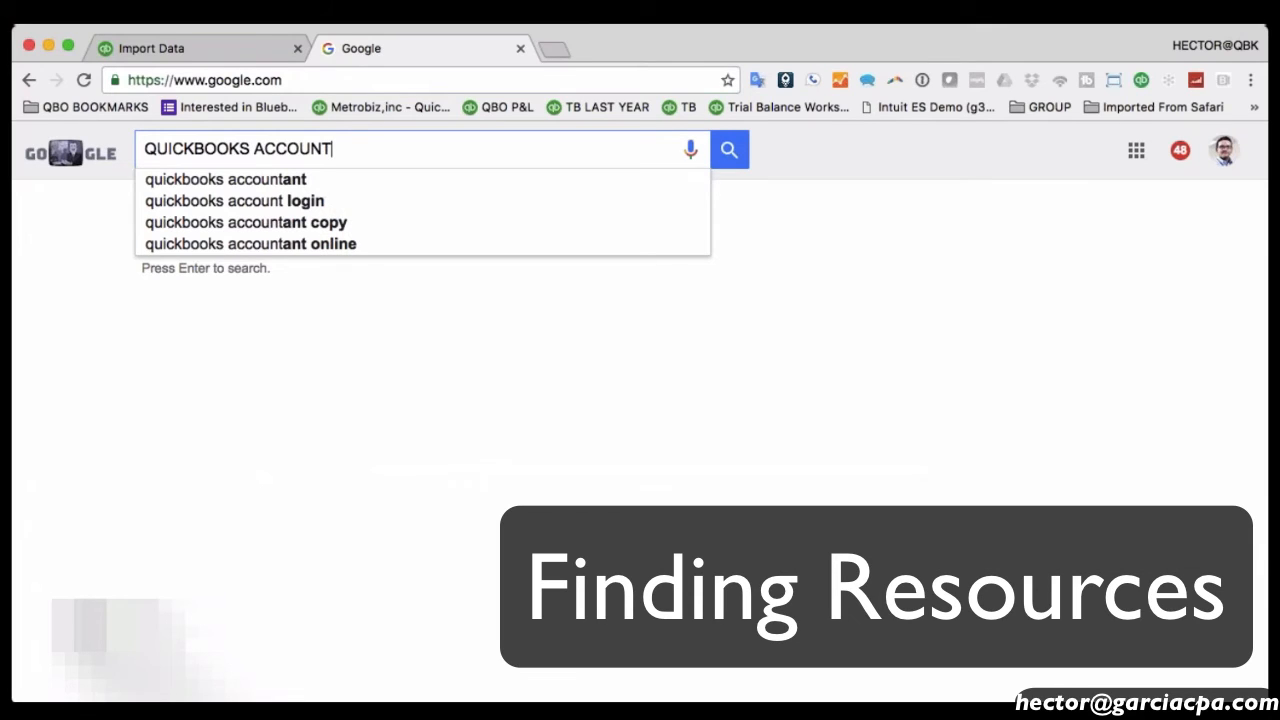
pyautogui.press('Down')
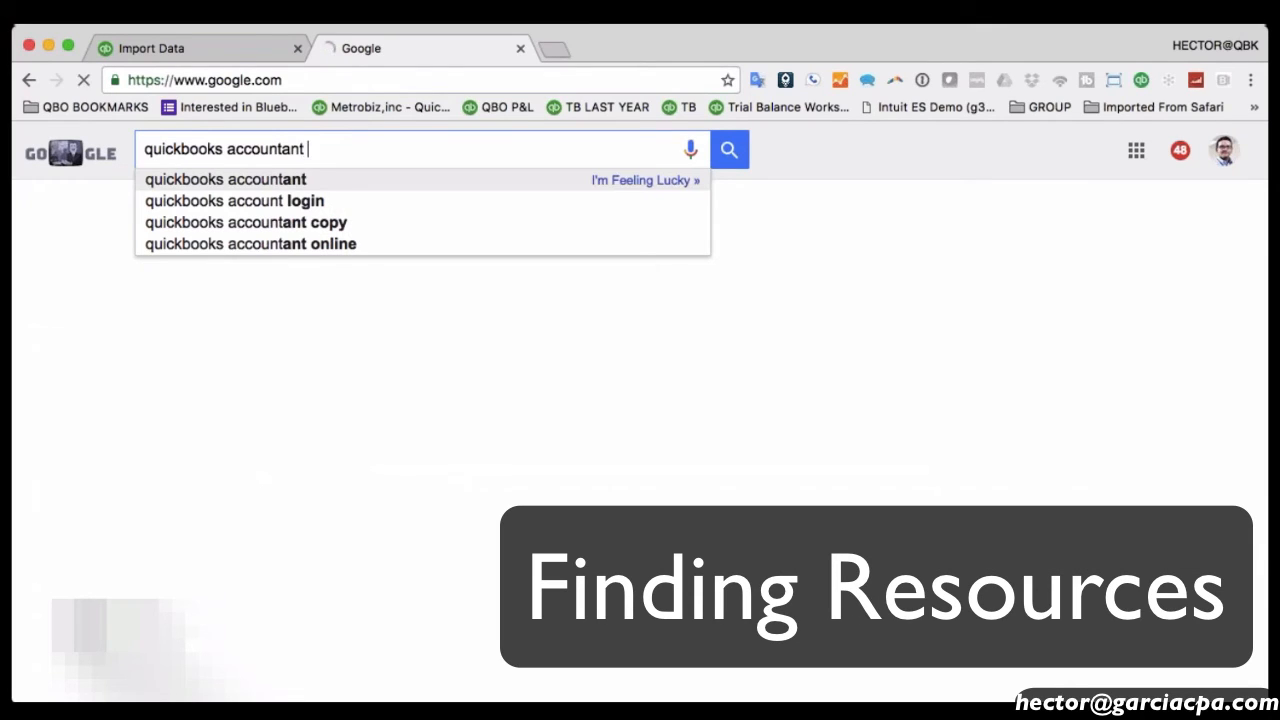
pyautogui.write('UNIVERSITY')
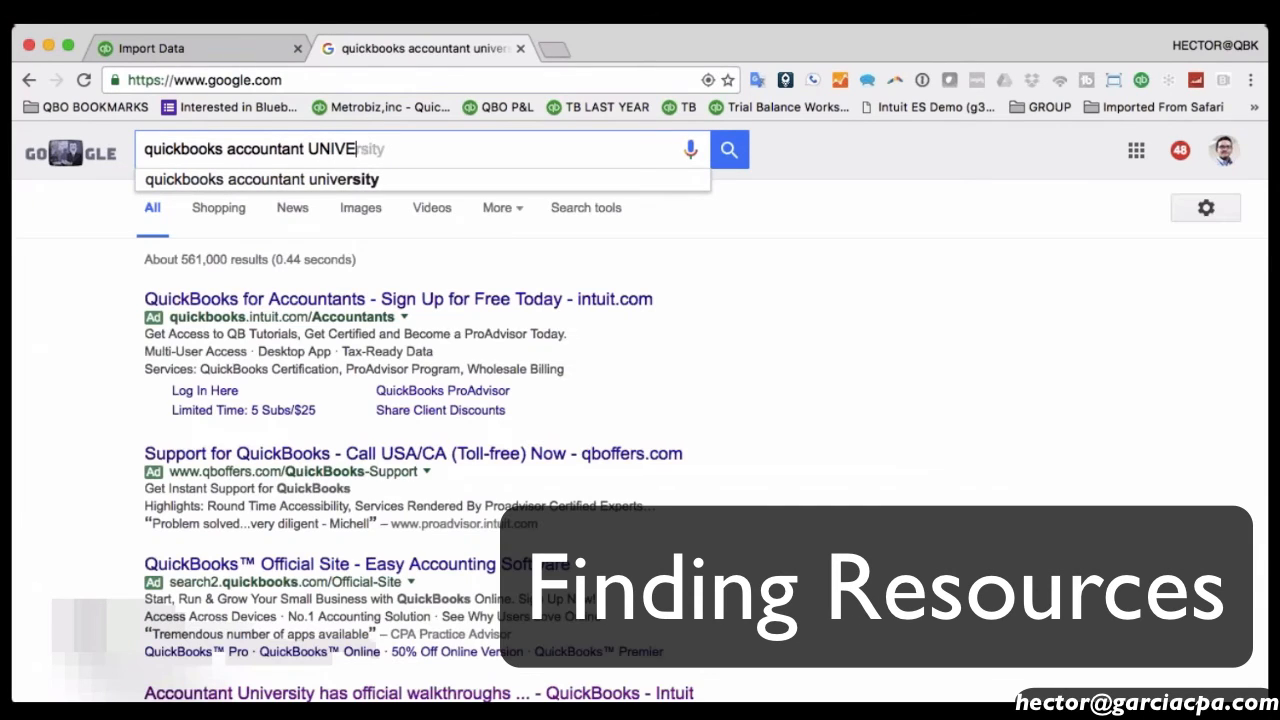
pyautogui.press('Return')
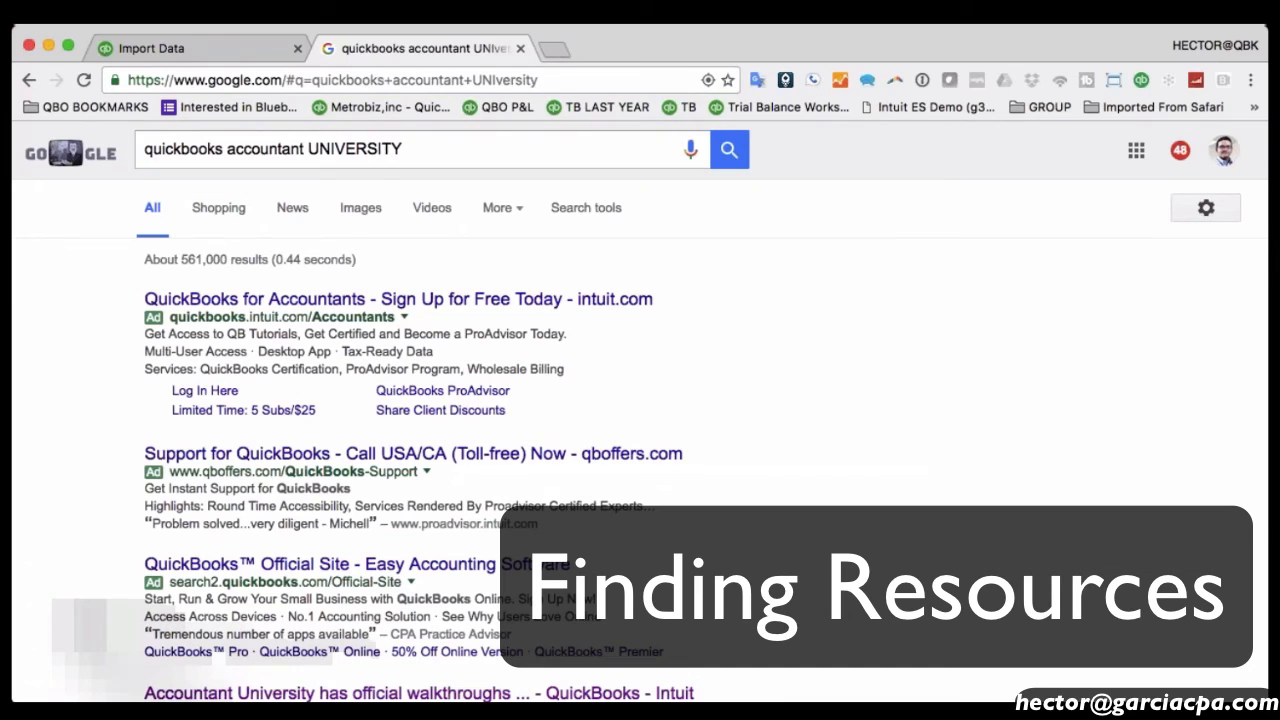
pyautogui.scroll(-3, 849, 461)
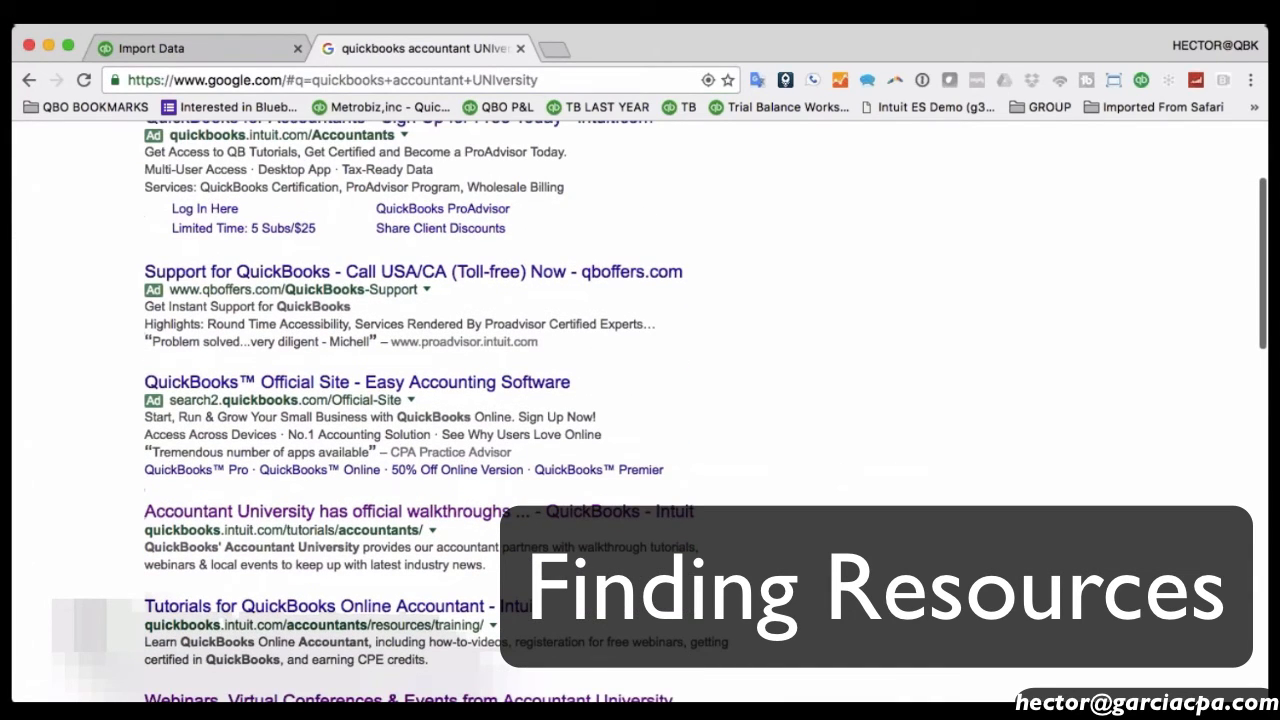
pyautogui.click(325, 516)
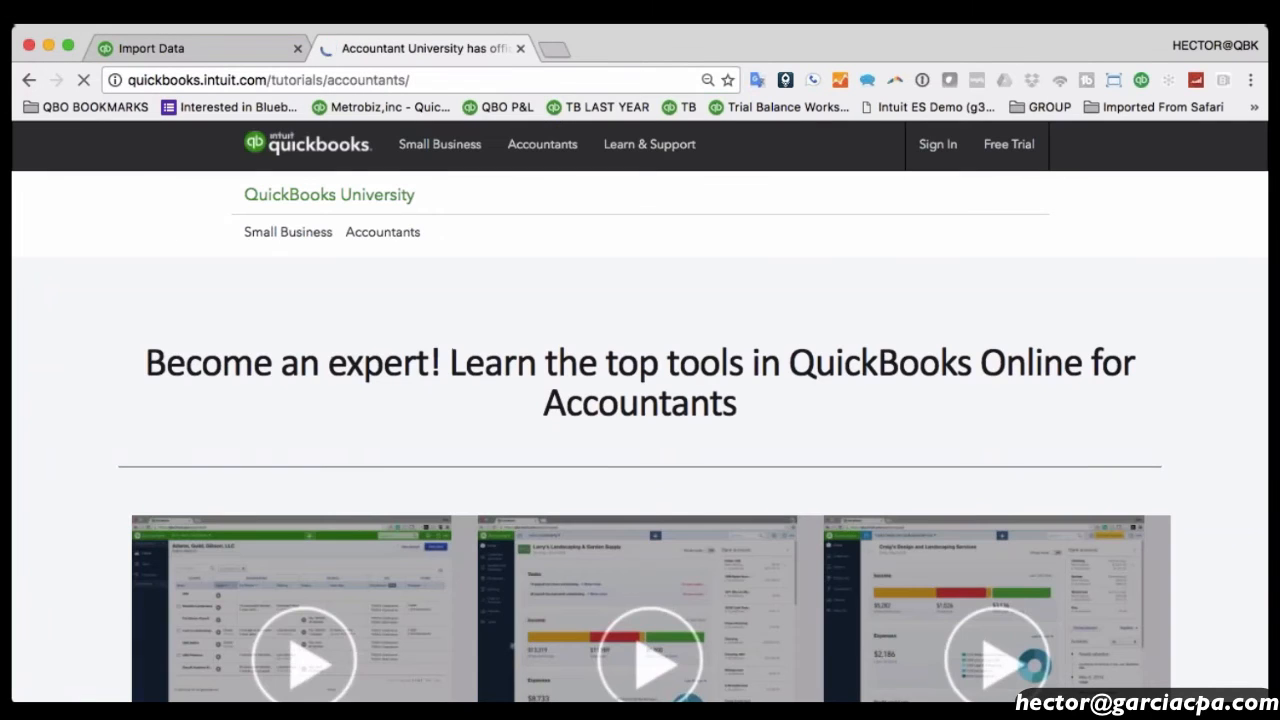
# Browse the accountant tutorial videos, then open QuickBooks Help from Learn & Support.
pyautogui.scroll(-3, 824, 337)
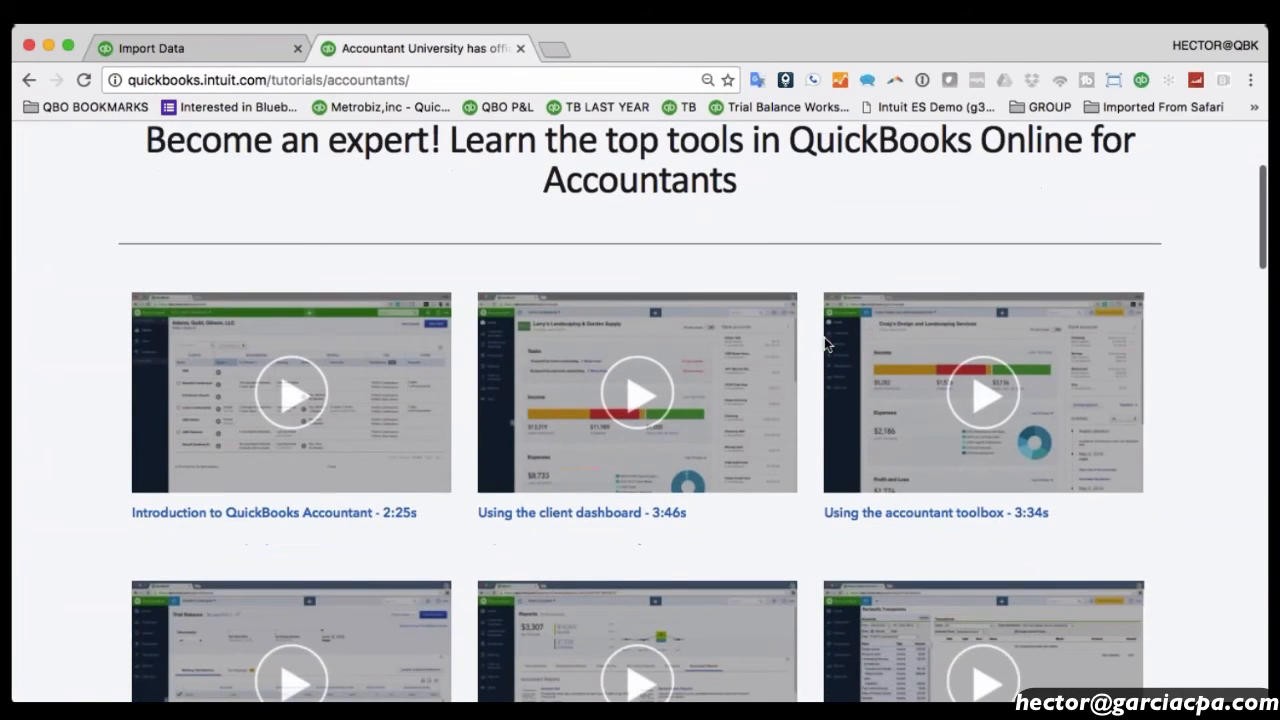
pyautogui.scroll(-10, 960, 438)
pyautogui.scroll(15, 960, 446)
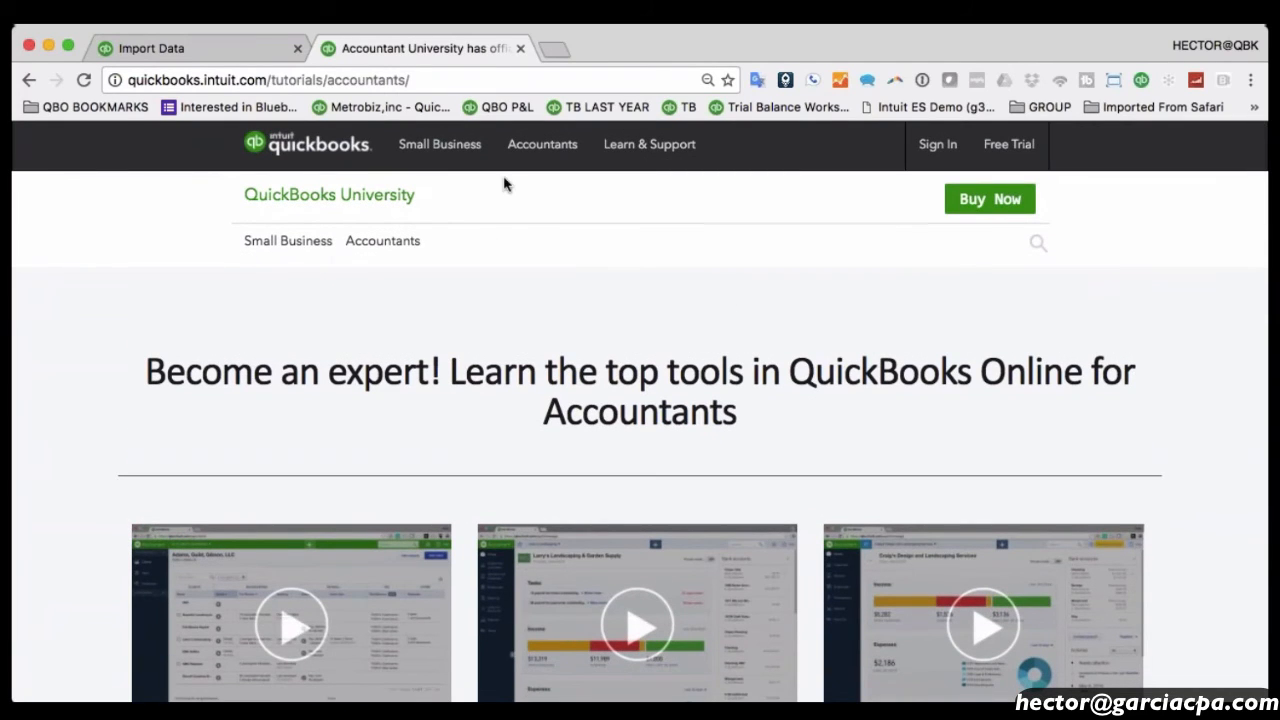
pyautogui.moveTo(535, 145)
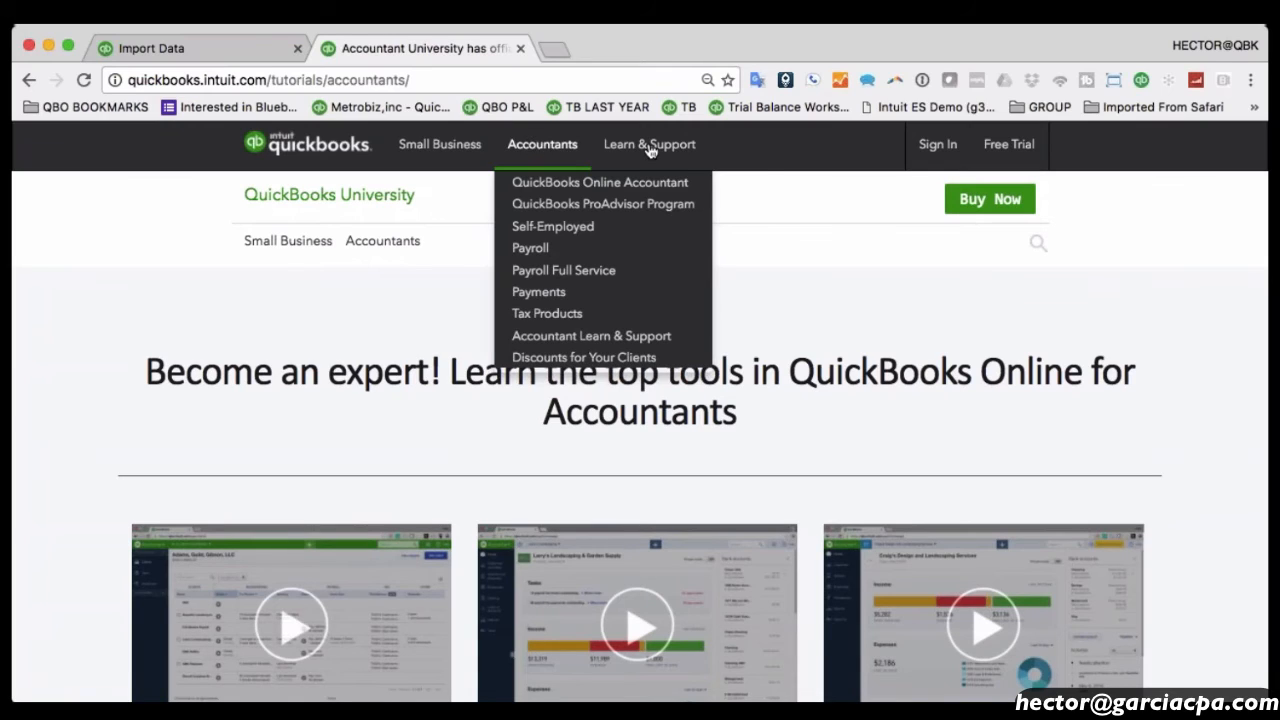
pyautogui.moveTo(650, 150)
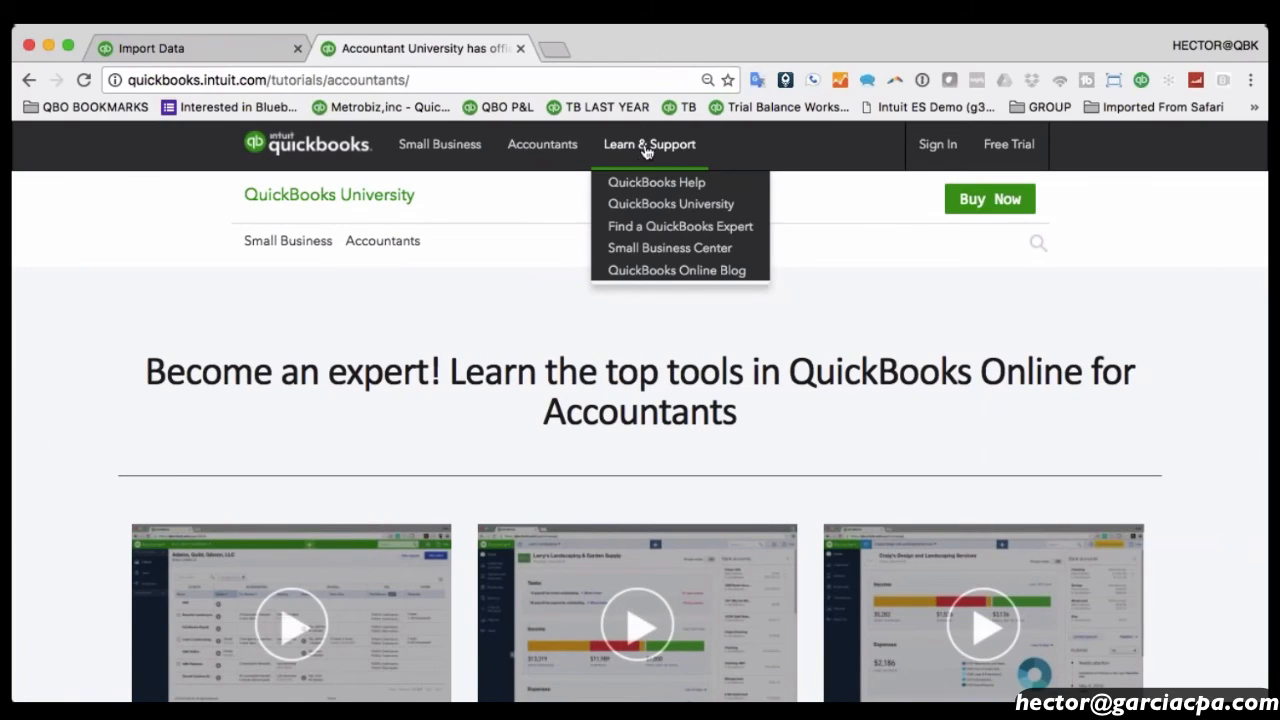
pyautogui.click(660, 189)
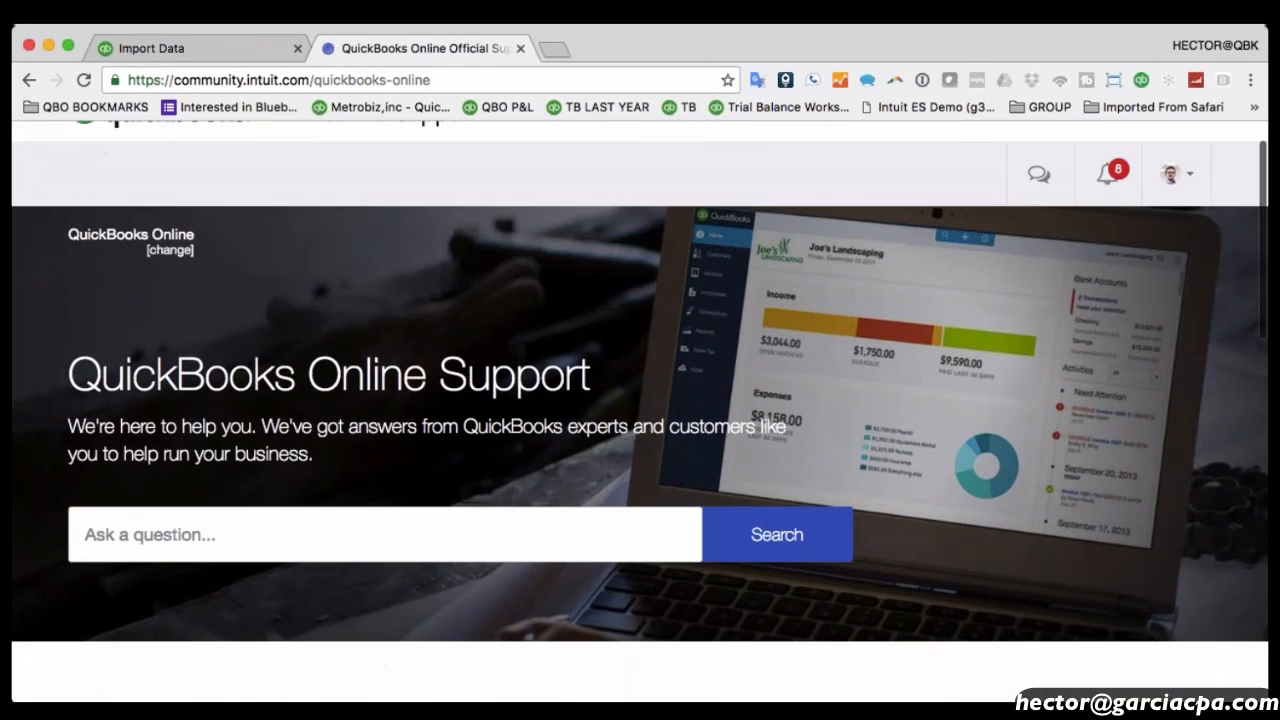
# Search the support community for 'BOUNCHED CHECK'.
pyautogui.click(191, 526)
pyautogui.write('B')
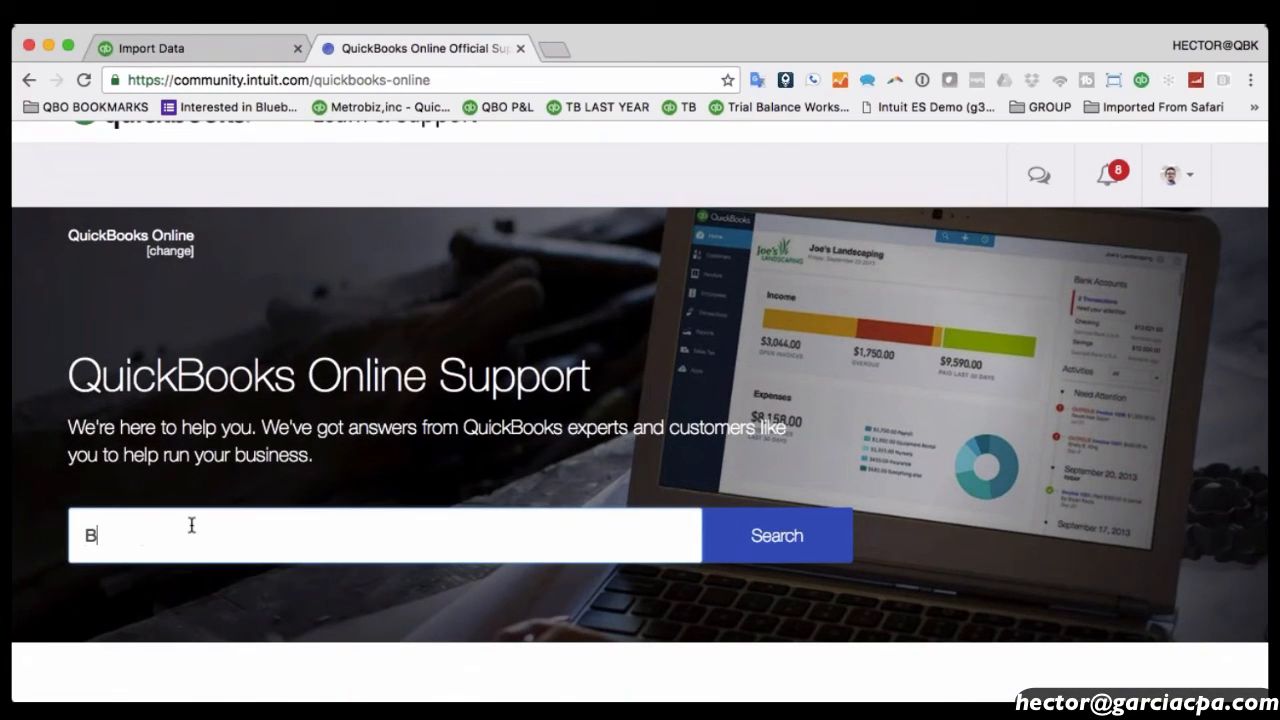
pyautogui.write('OUNCHED CHECK')
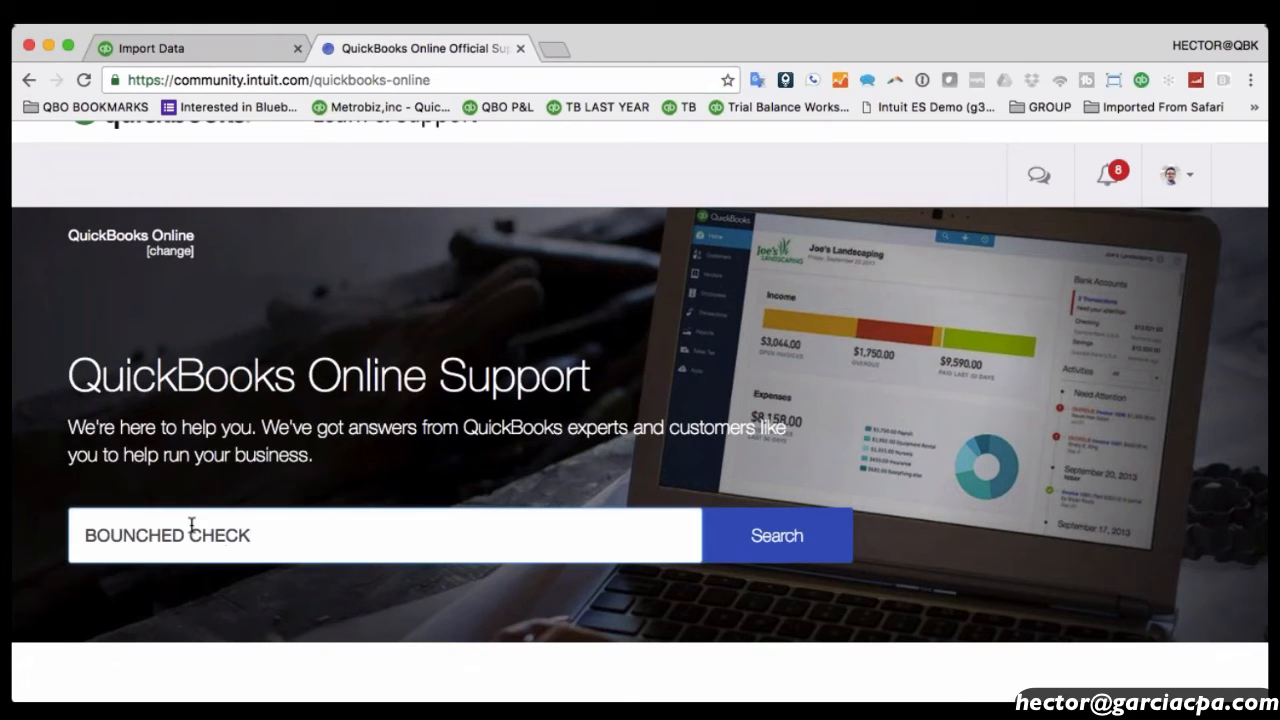
pyautogui.click(797, 541)
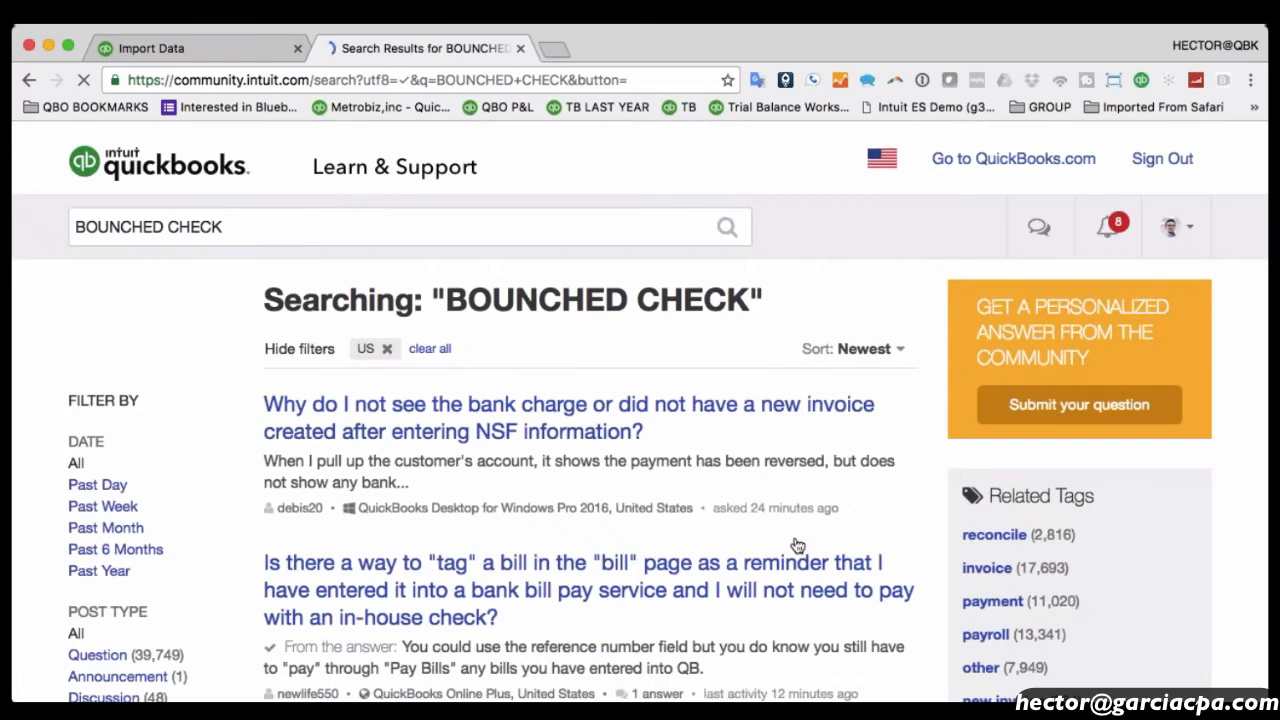
pyautogui.scroll(-15, 618, 462)
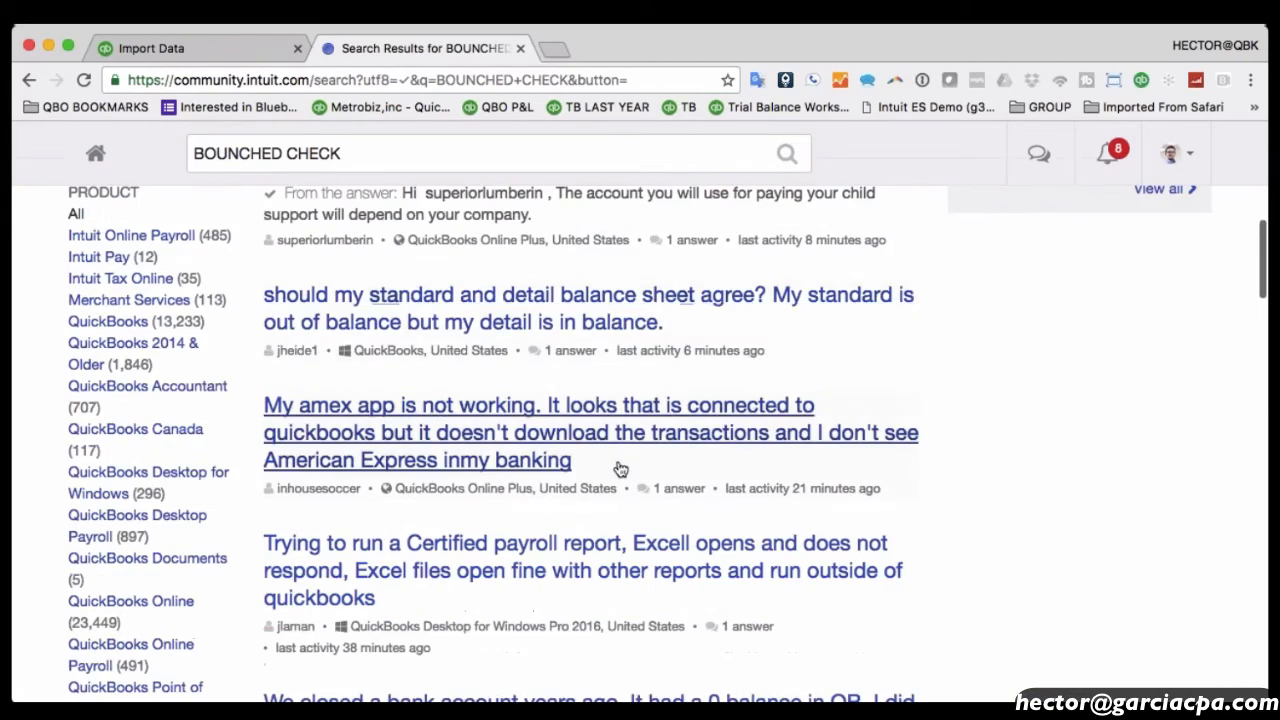
pyautogui.scroll(15, 618, 468)
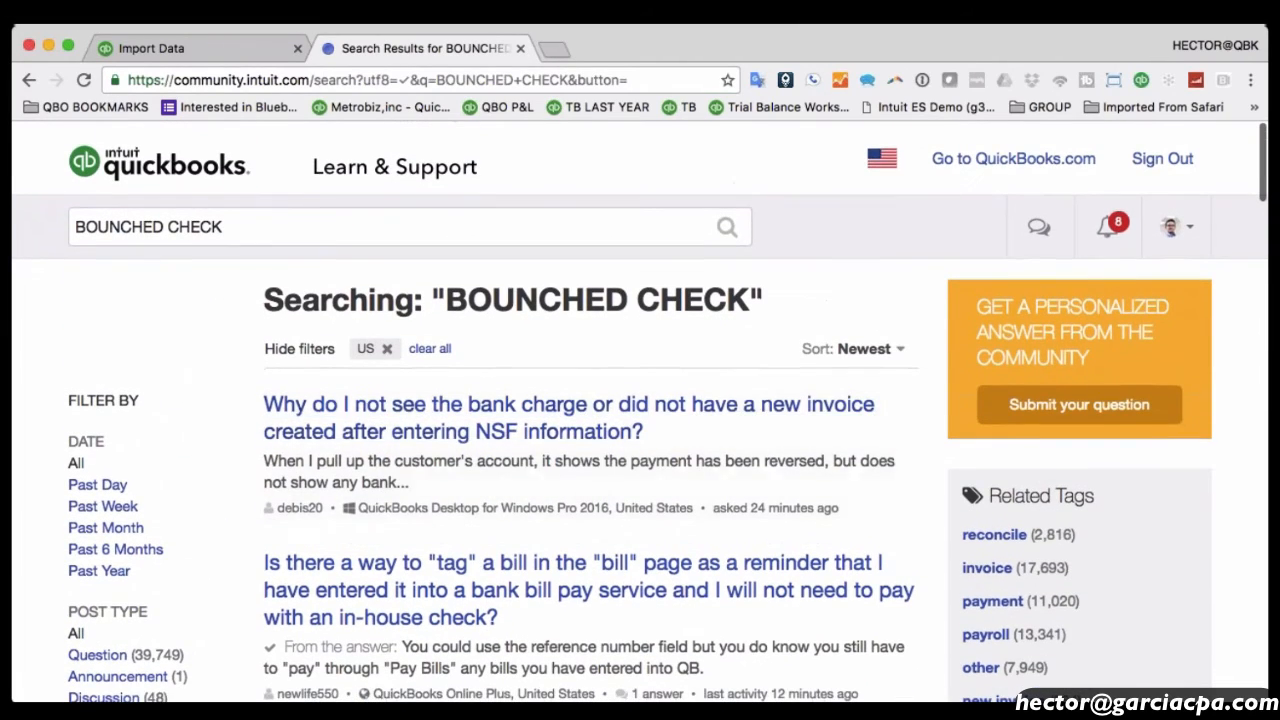
# Read the NSF bank charge and collection agency questions, returning to the results after each.
pyautogui.click(561, 433)
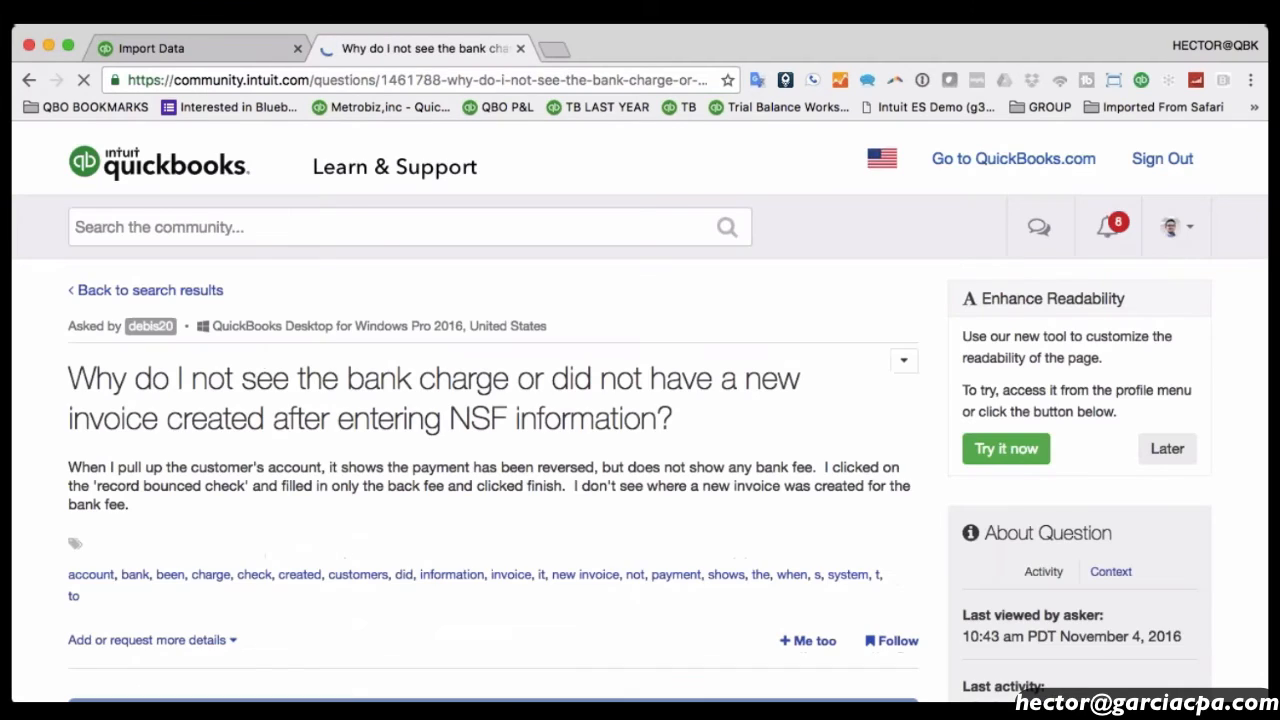
pyautogui.scroll(-5, 566, 429)
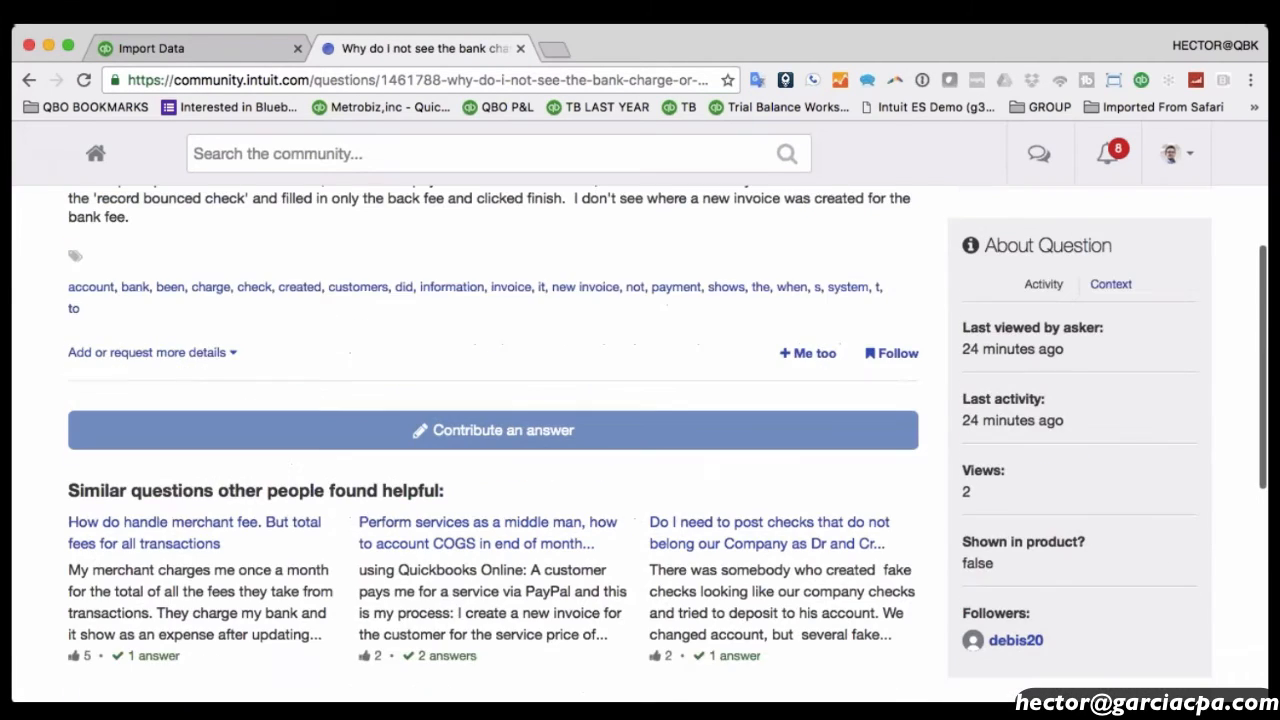
pyautogui.scroll(4, 566, 430)
pyautogui.scroll(-2, 566, 430)
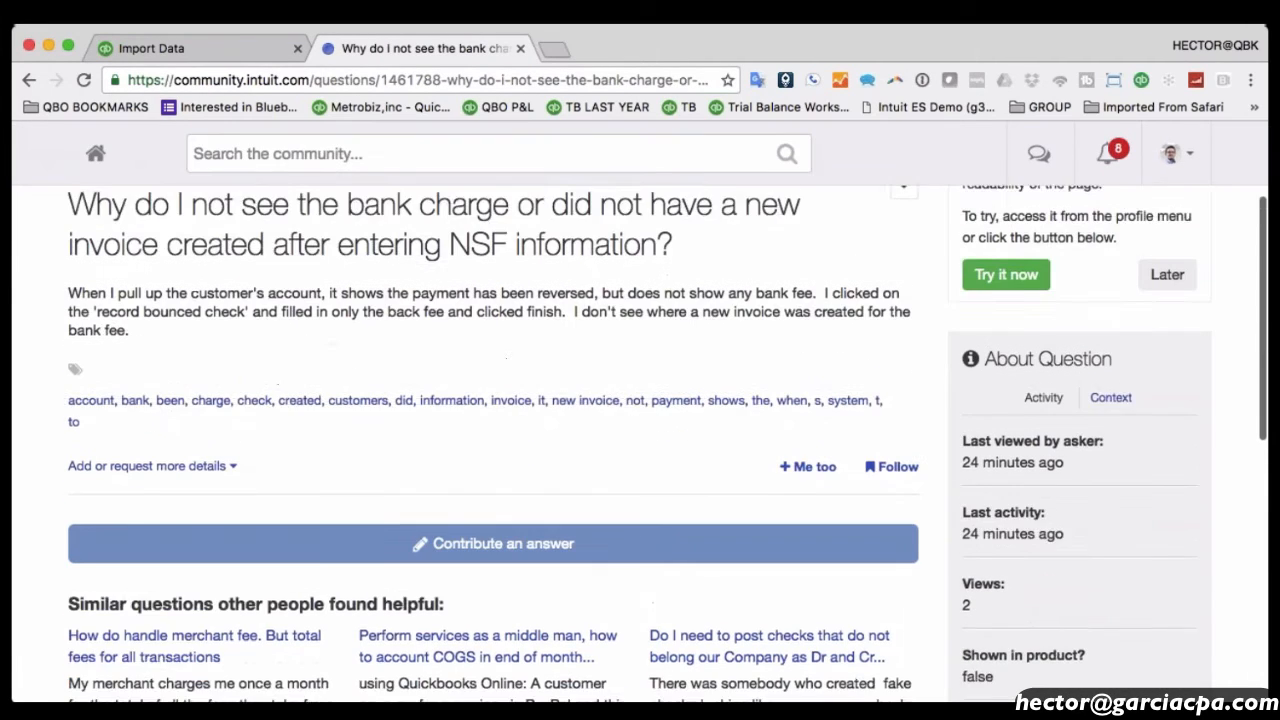
pyautogui.scroll(-2, 566, 430)
pyautogui.scroll(5, 566, 430)
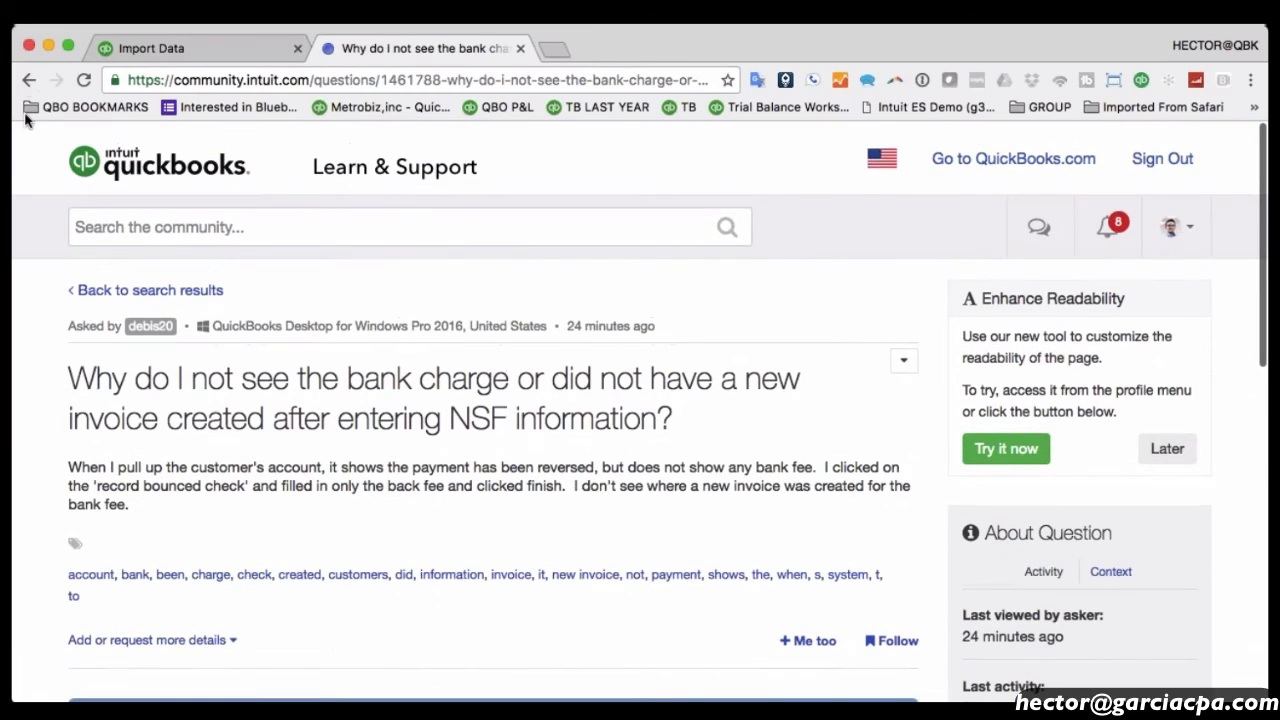
pyautogui.click(28, 80)
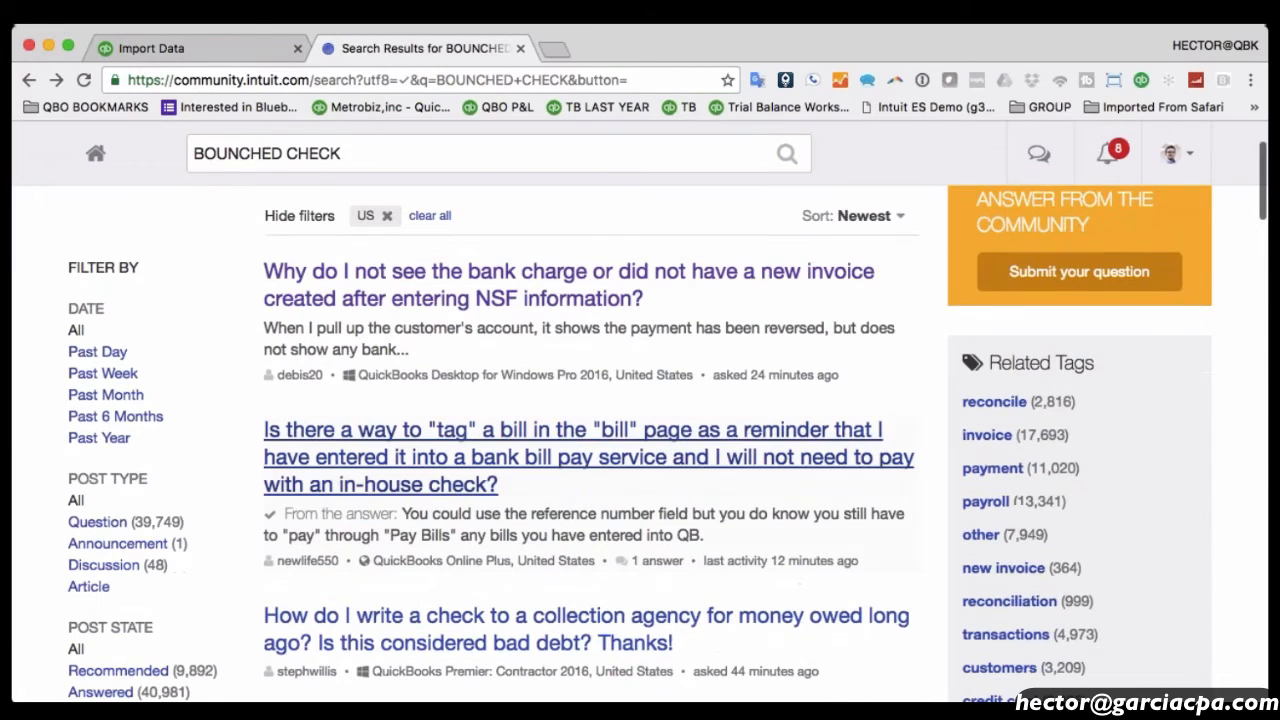
pyautogui.click(470, 628)
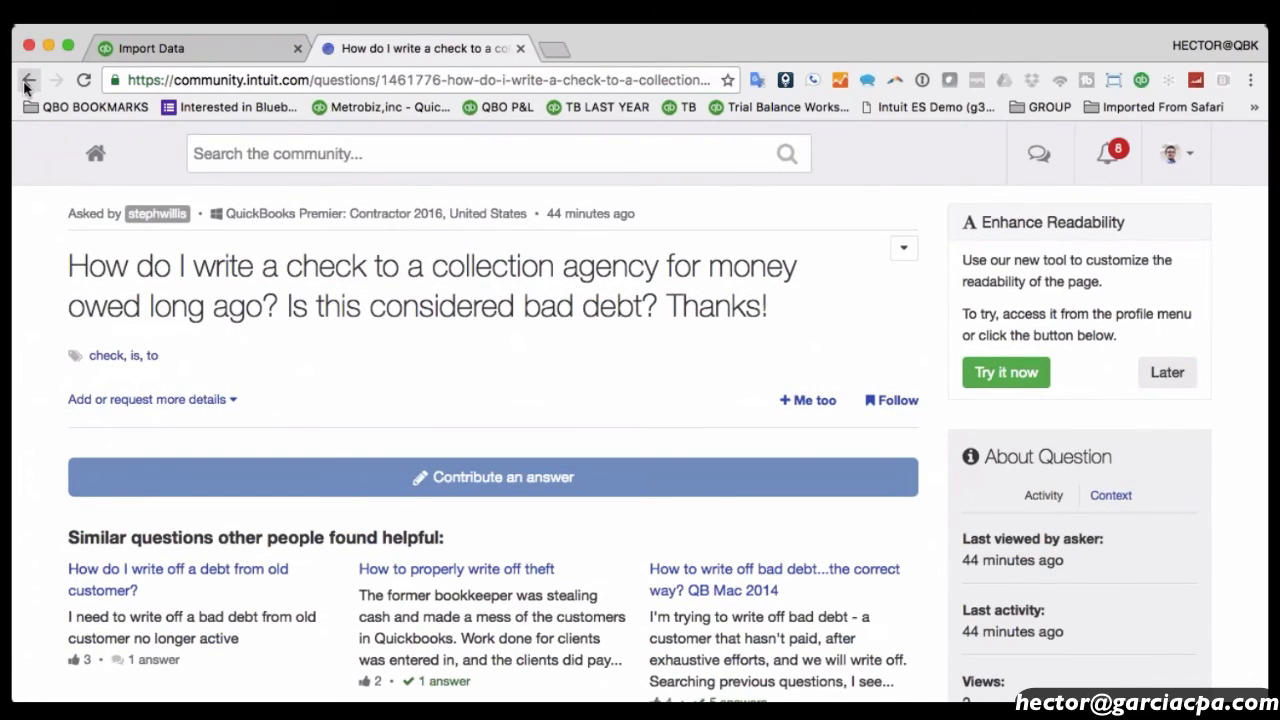
pyautogui.click(28, 80)
# Read the quarterly versus monthly taxes answer, then go back to the support start page.
pyautogui.scroll(-10, 590, 450)
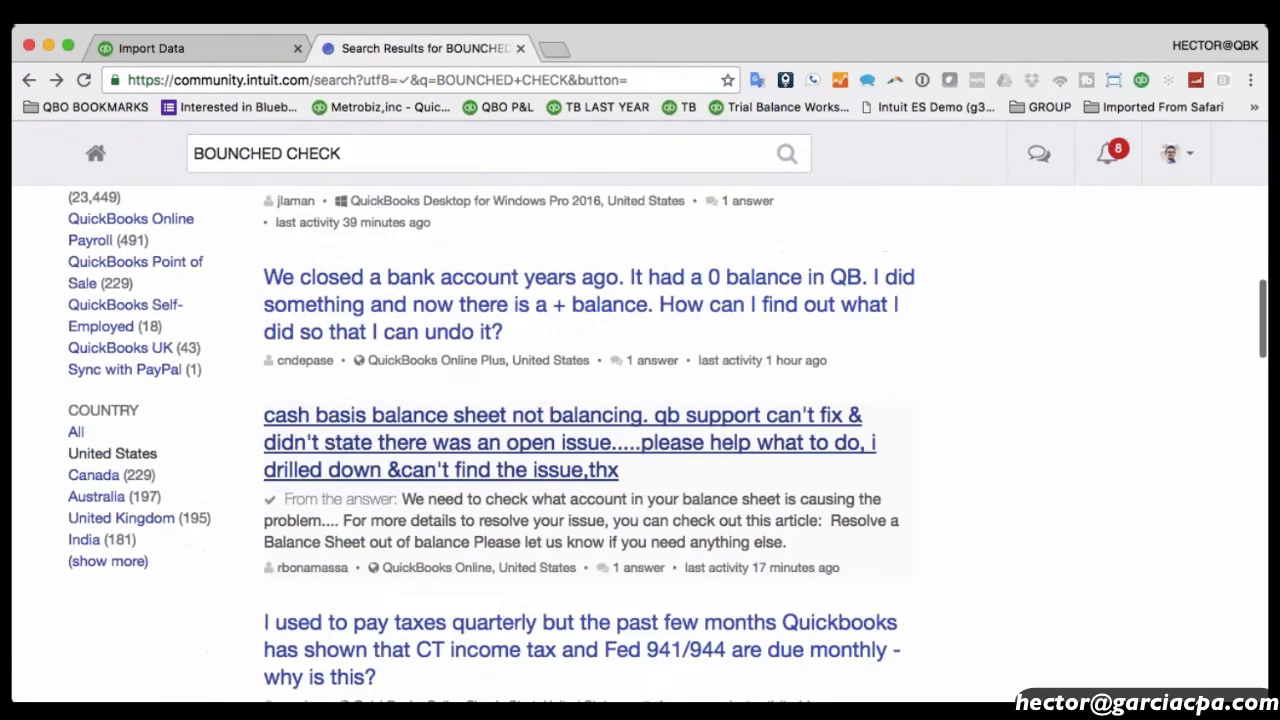
pyautogui.scroll(-2, 590, 450)
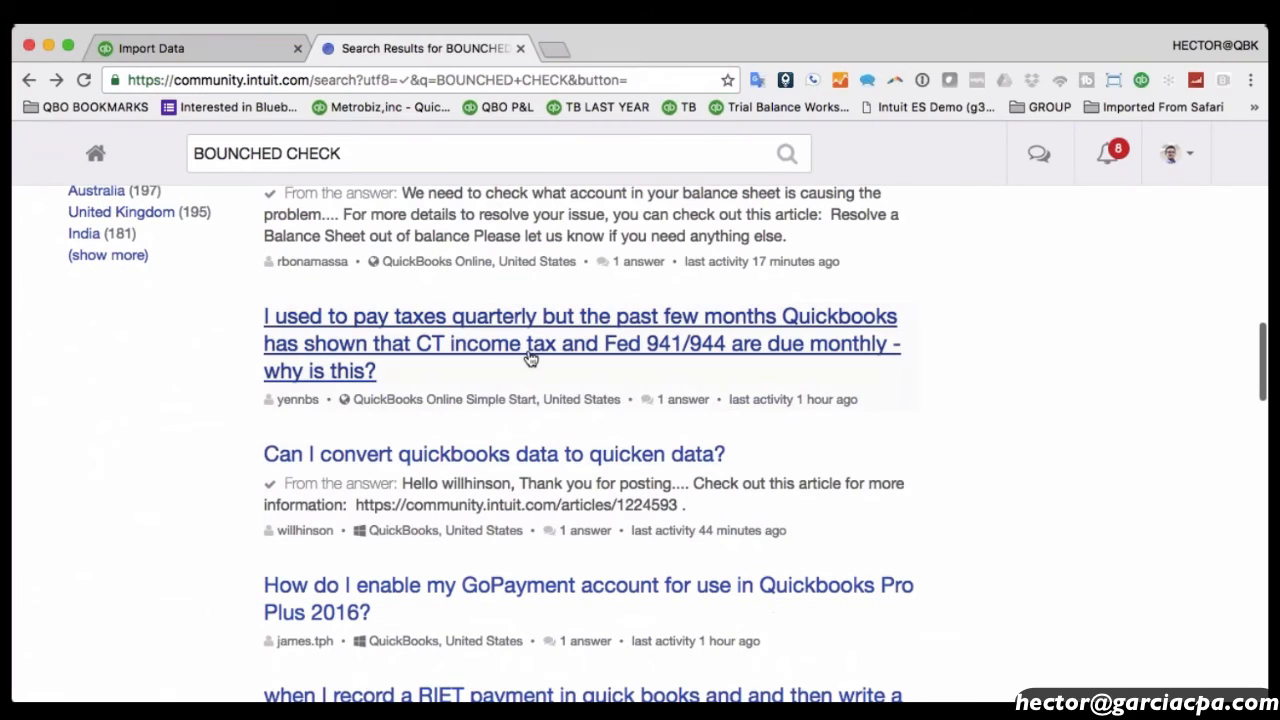
pyautogui.click(530, 358)
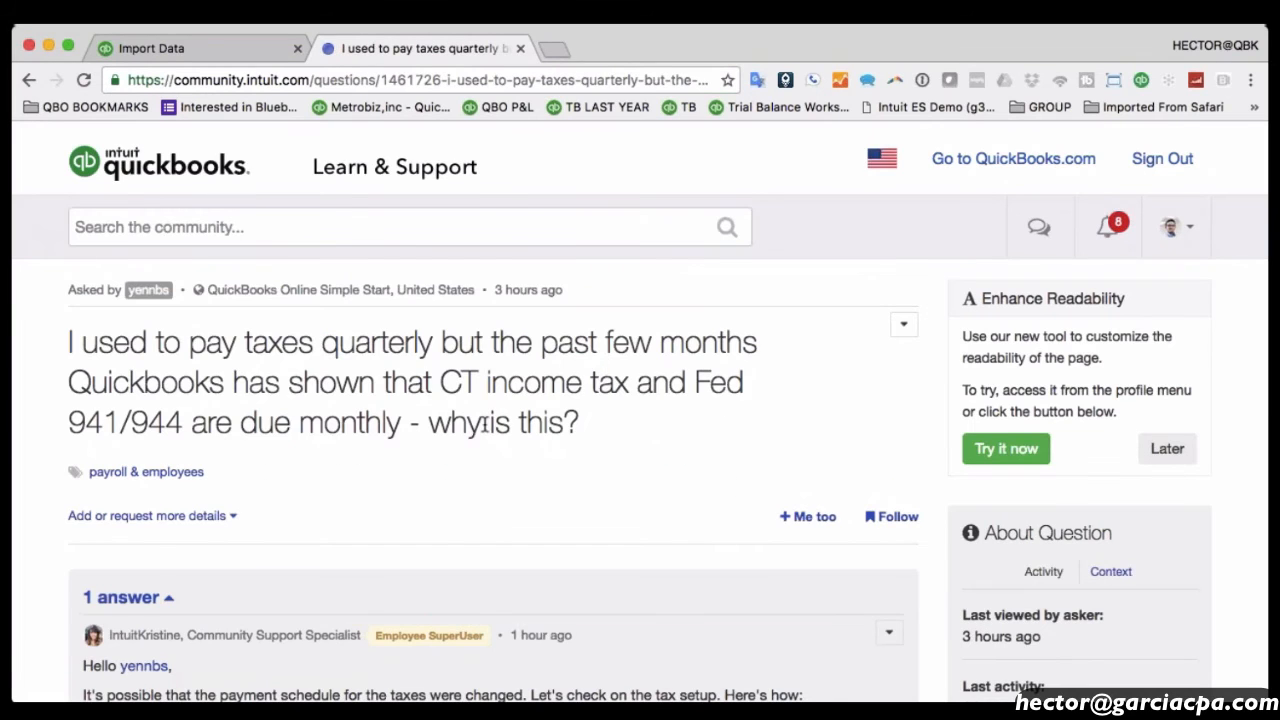
pyautogui.moveTo(488, 422); pyautogui.dragTo(203, 356)
pyautogui.scroll(-5, 203, 356)
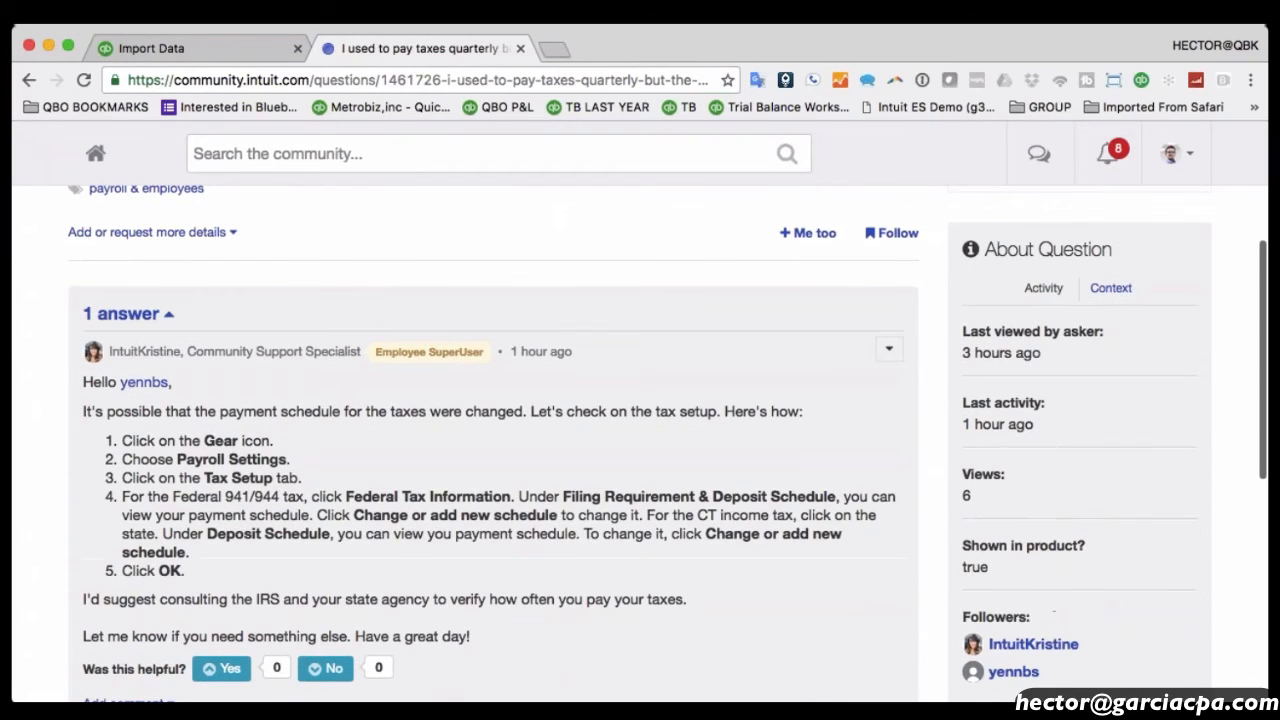
pyautogui.moveTo(193, 411); pyautogui.dragTo(575, 564)
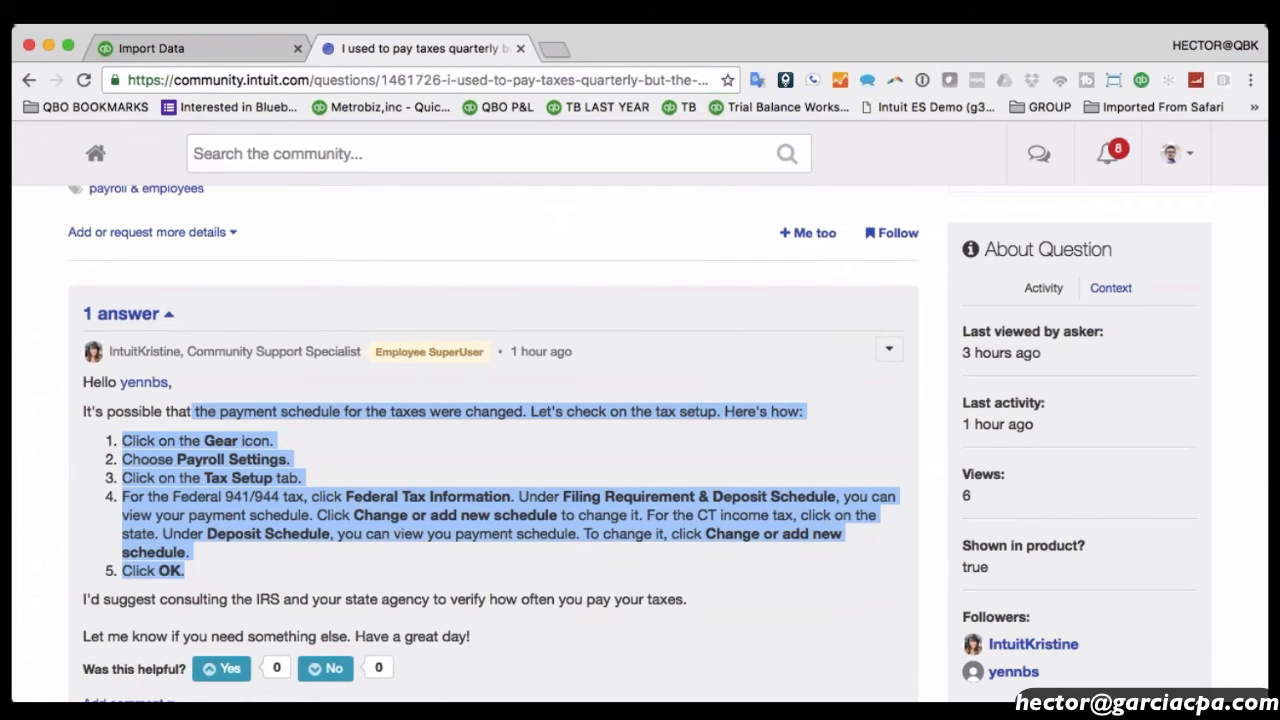
pyautogui.click(471, 565)
pyautogui.scroll(1, 328, 558)
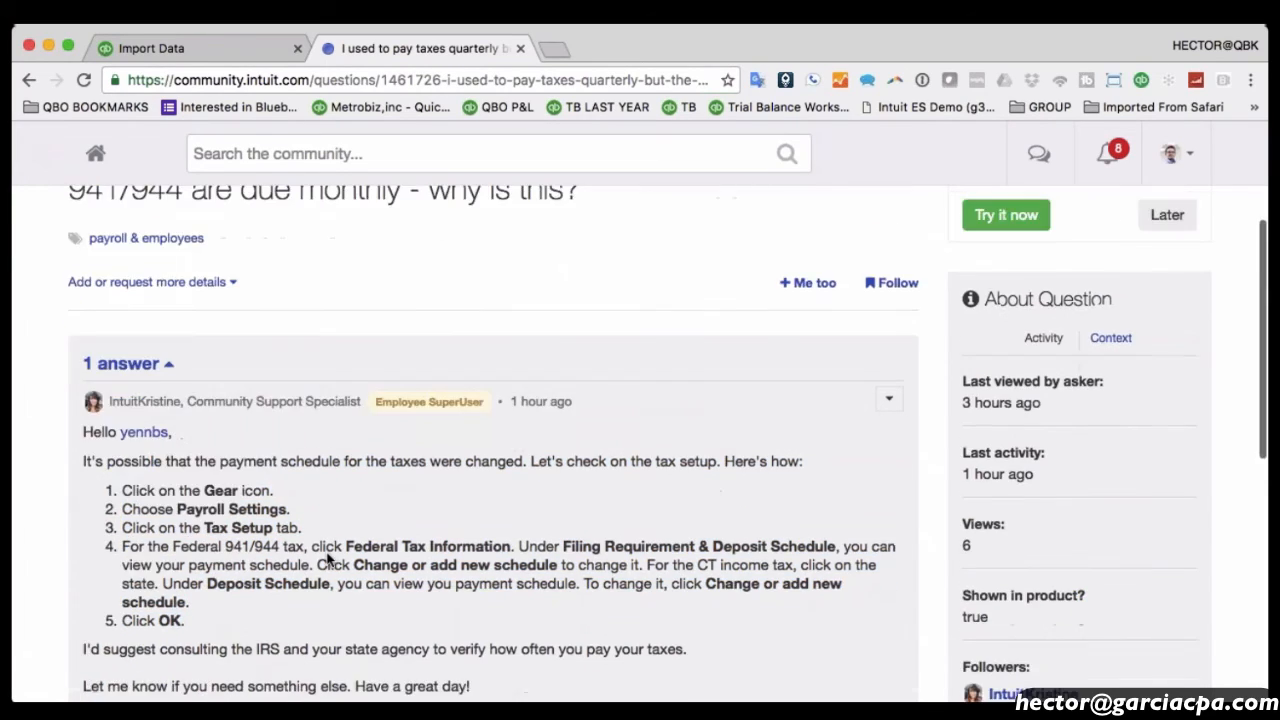
pyautogui.scroll(5, 328, 558)
pyautogui.click(46, 81)
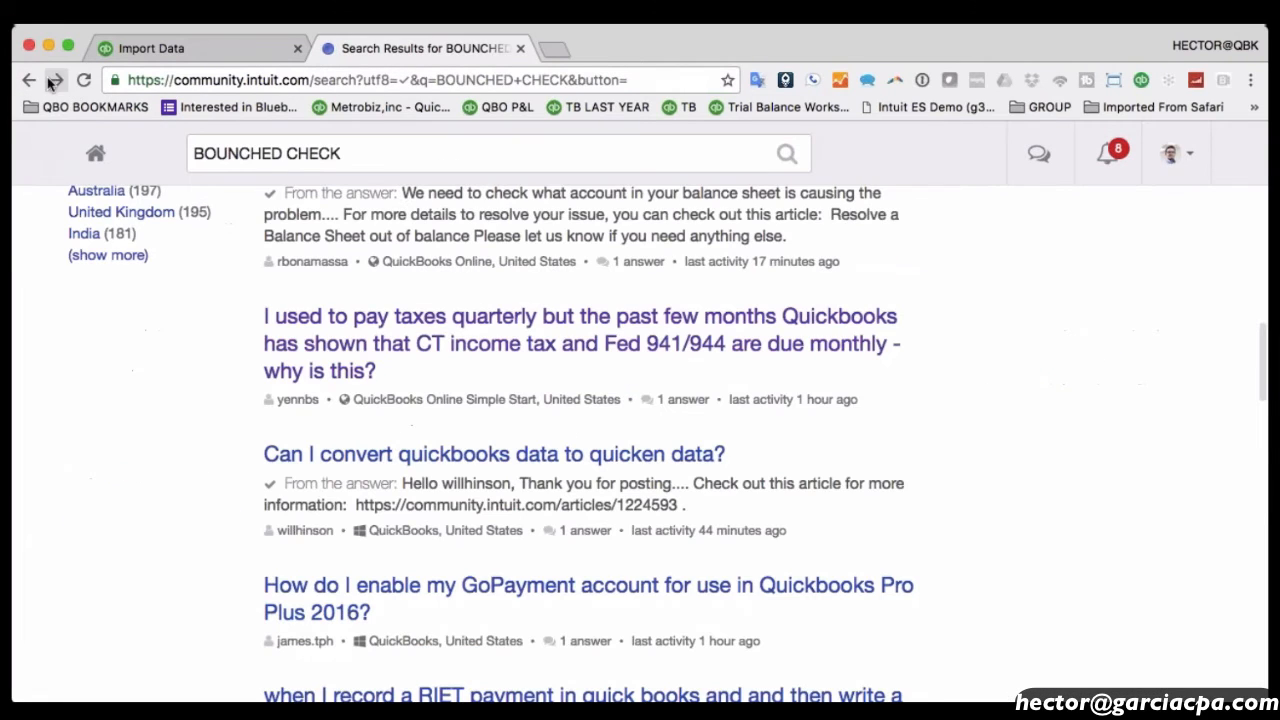
pyautogui.click(30, 81)
# Go back, then browse the QuickBooks University course catalogue from Learn & Support.
pyautogui.click(31, 81)
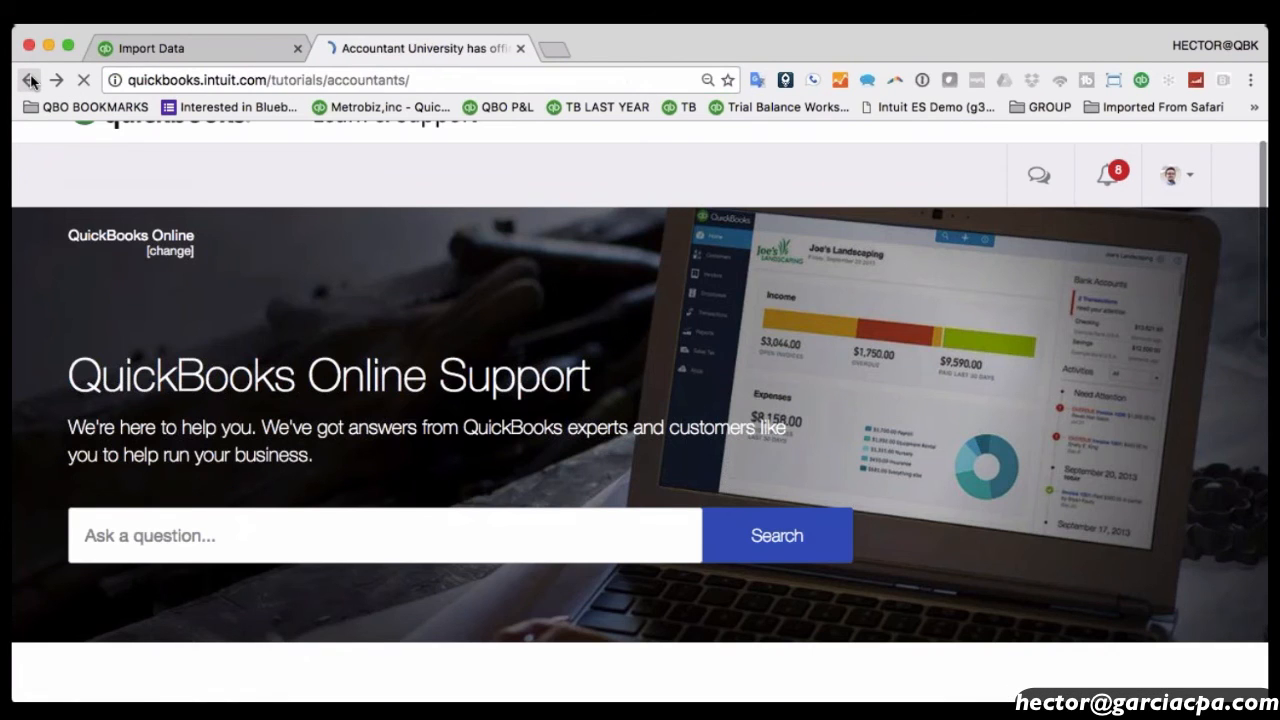
pyautogui.moveTo(630, 145)
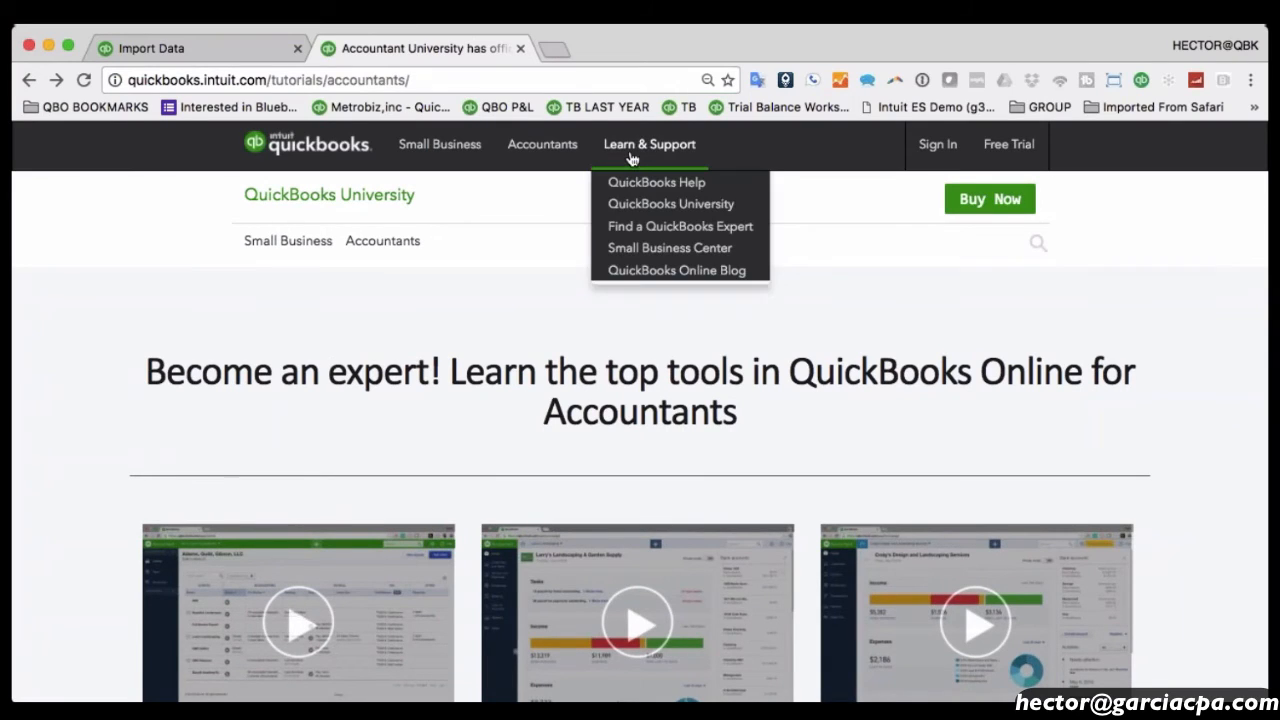
pyautogui.click(648, 210)
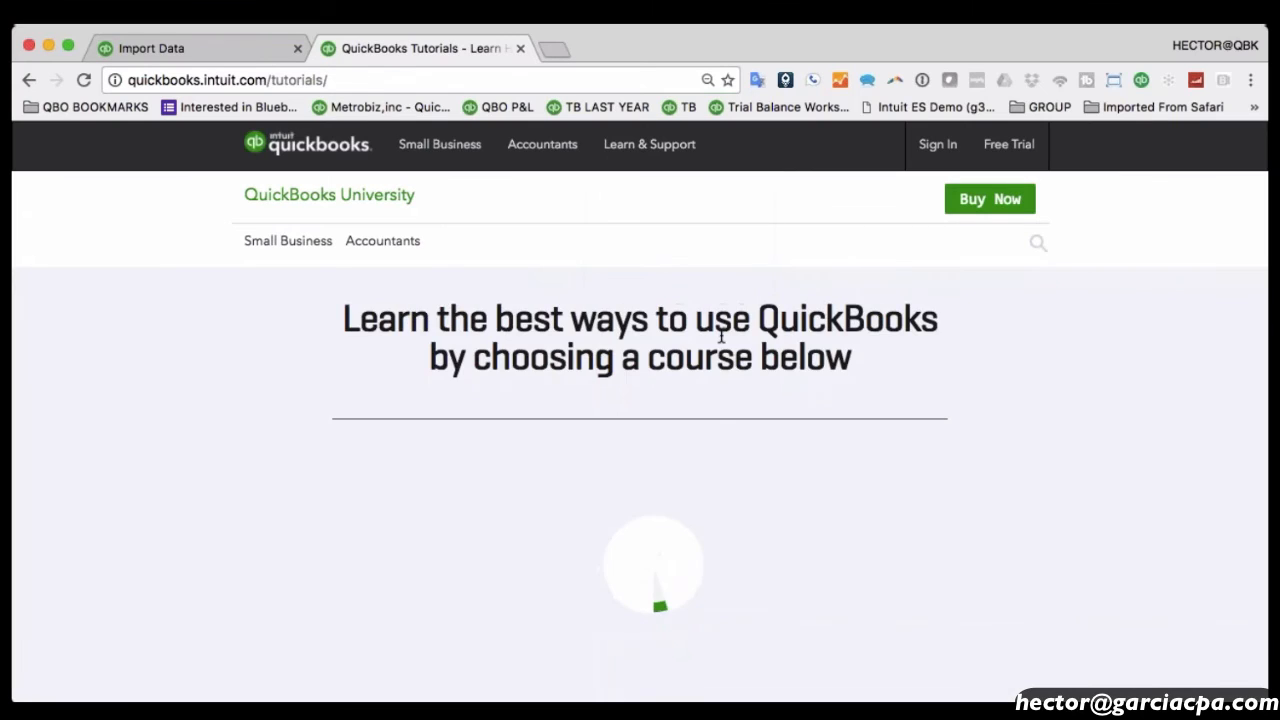
pyautogui.scroll(-3, 721, 335)
pyautogui.scroll(-3, 721, 335)
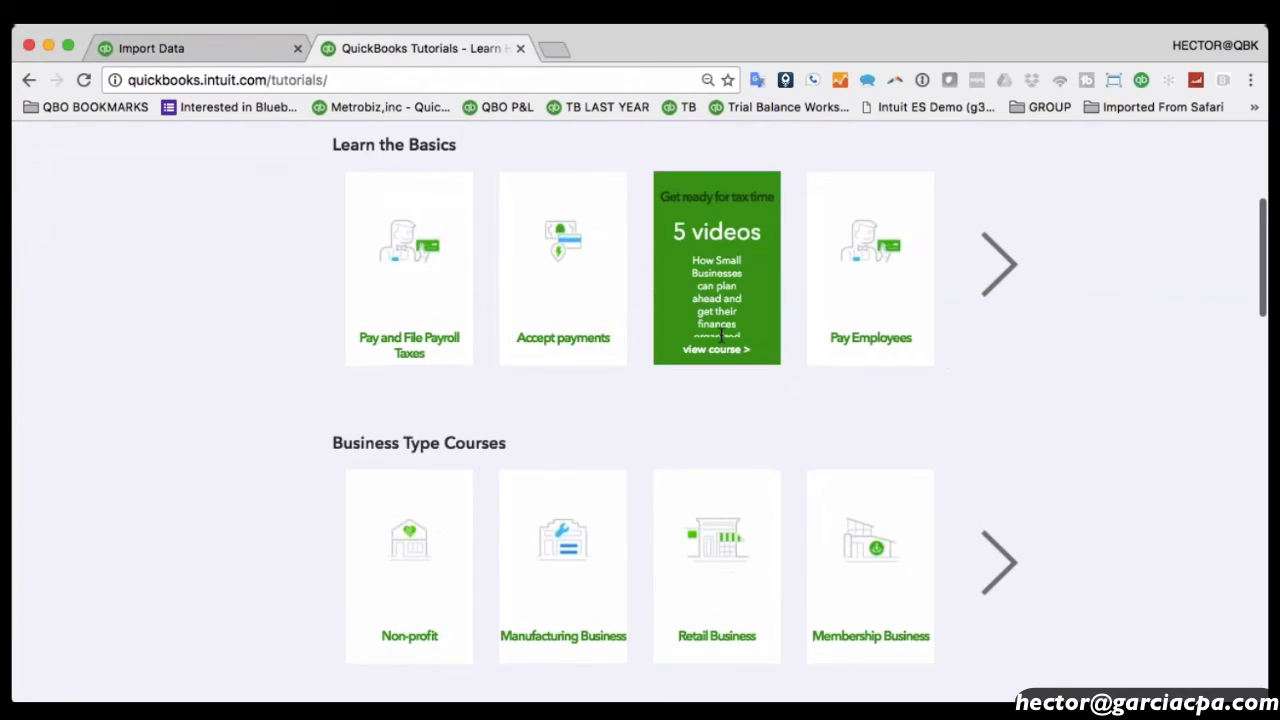
pyautogui.scroll(4, 721, 335)
pyautogui.scroll(-10, 721, 335)
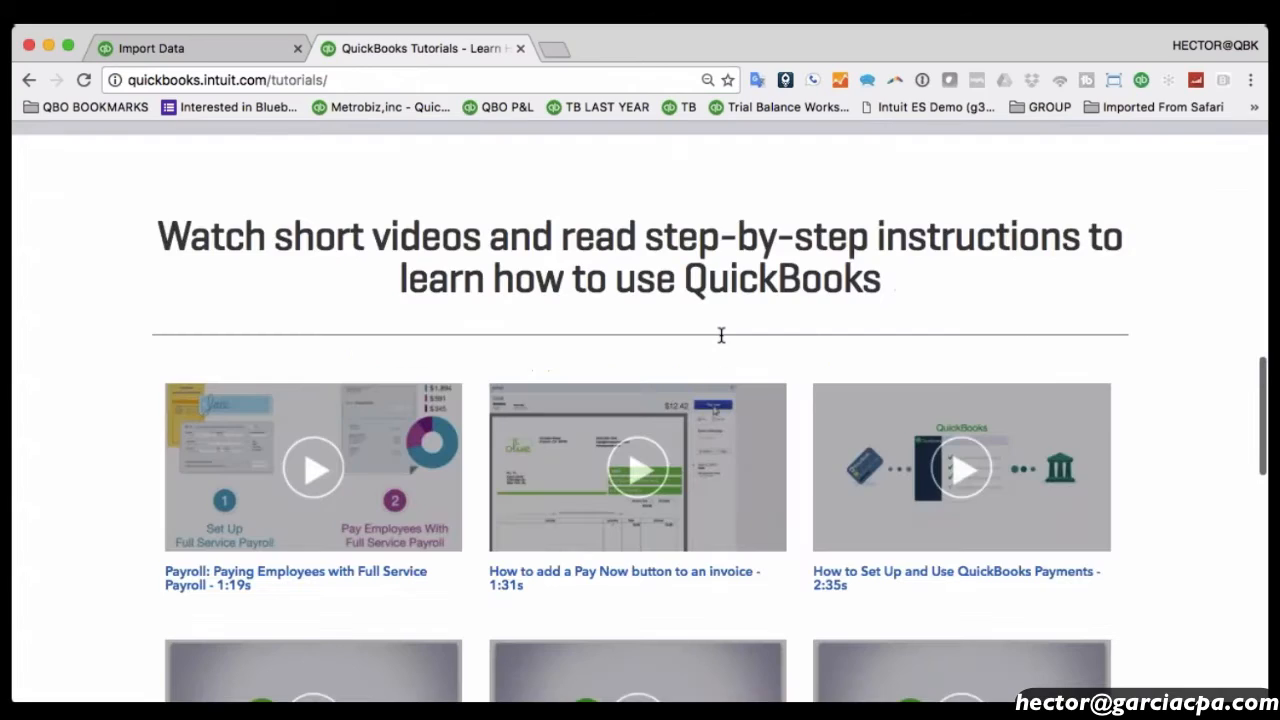
pyautogui.scroll(4, 721, 335)
pyautogui.scroll(-10, 721, 335)
pyautogui.scroll(5, 721, 335)
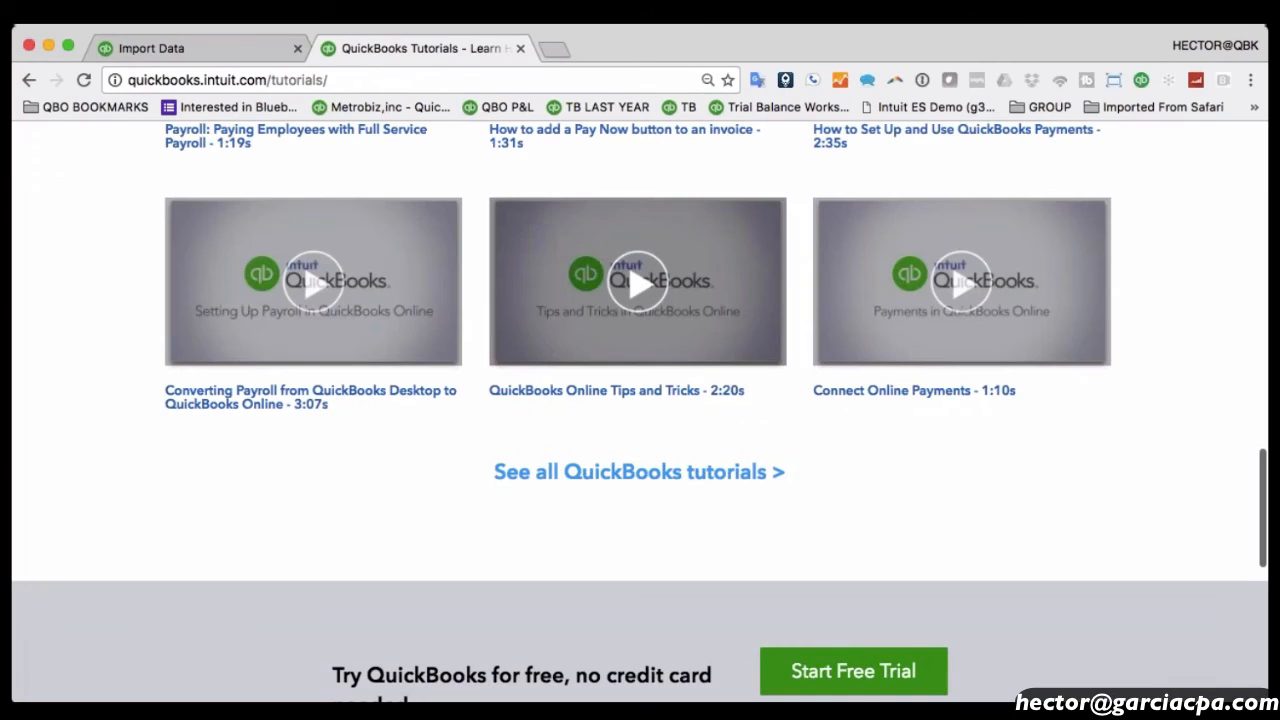
pyautogui.scroll(15, 640, 400)
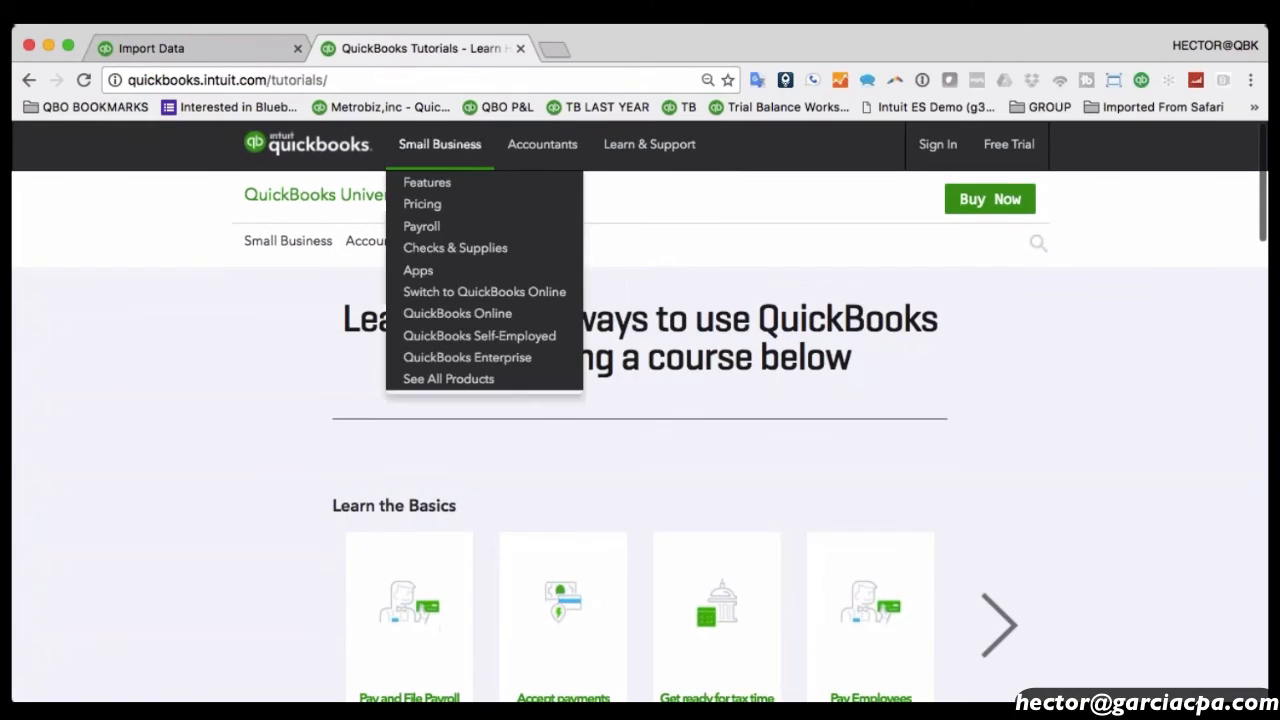
# Open Accountants > Accountant Learn & Support, then the Accountant University training.
pyautogui.moveTo(527, 146)
pyautogui.click(575, 337)
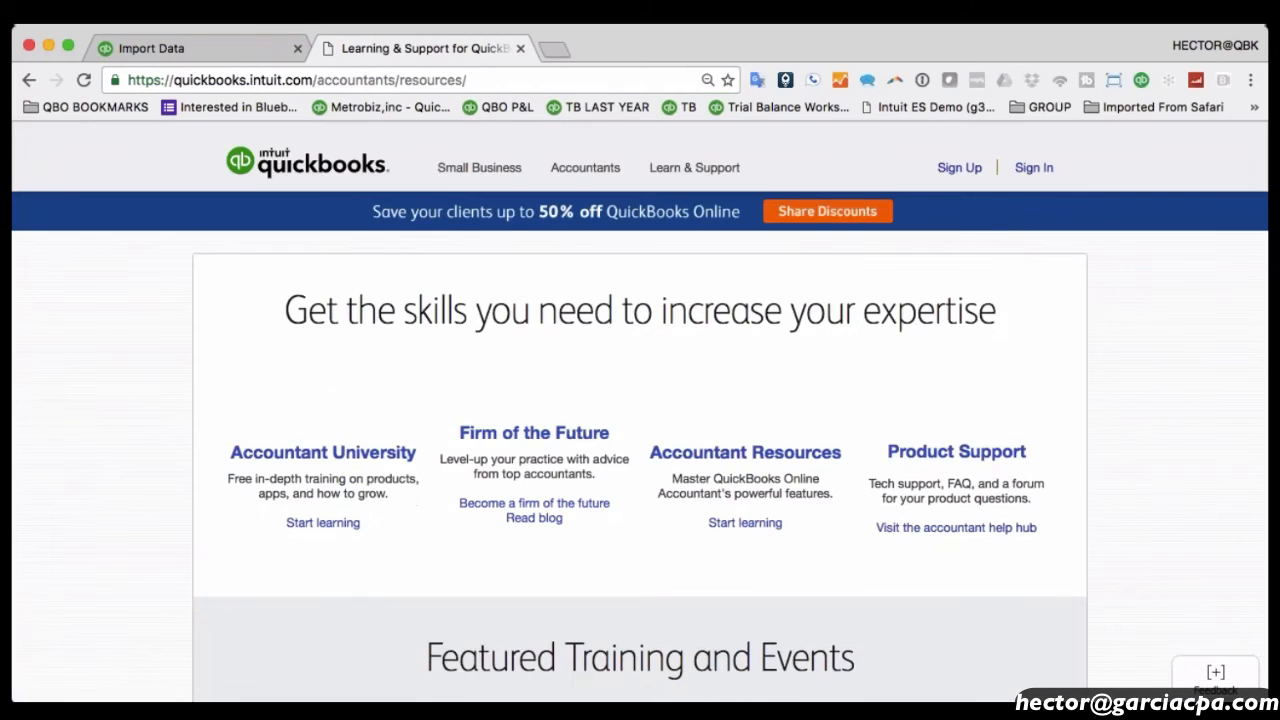
pyautogui.scroll(-2, 1124, 411)
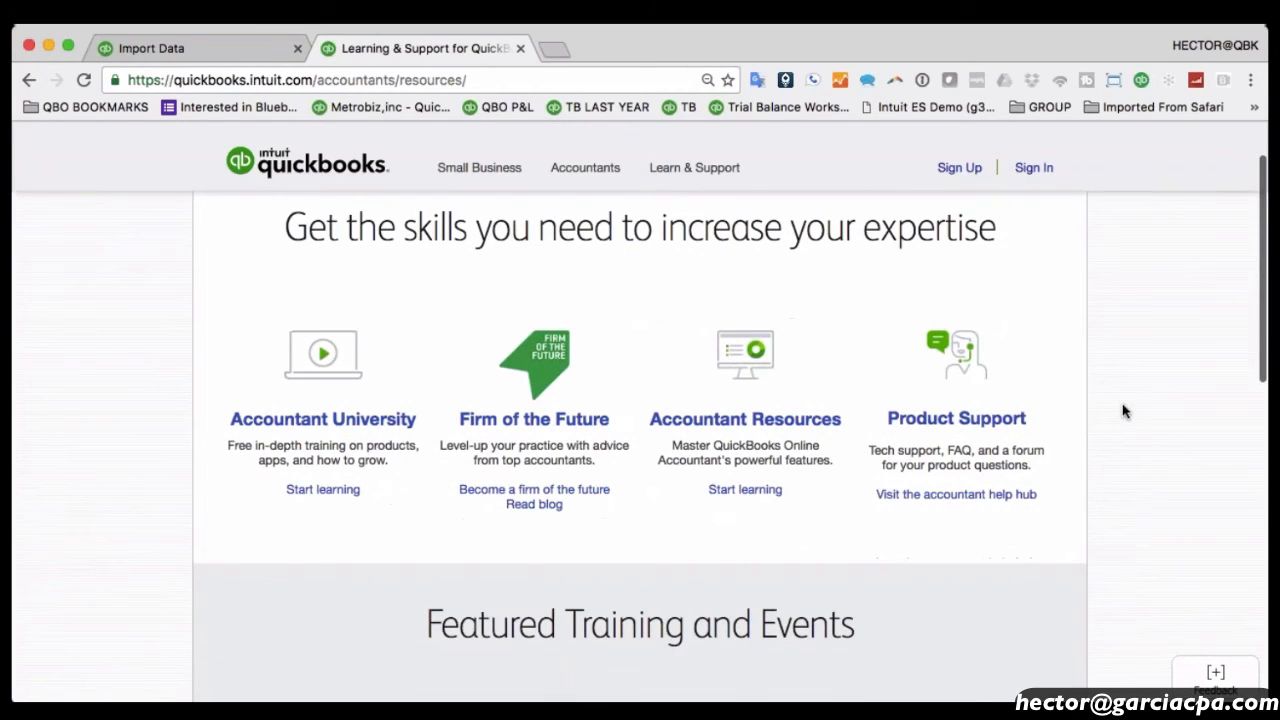
pyautogui.click(334, 427)
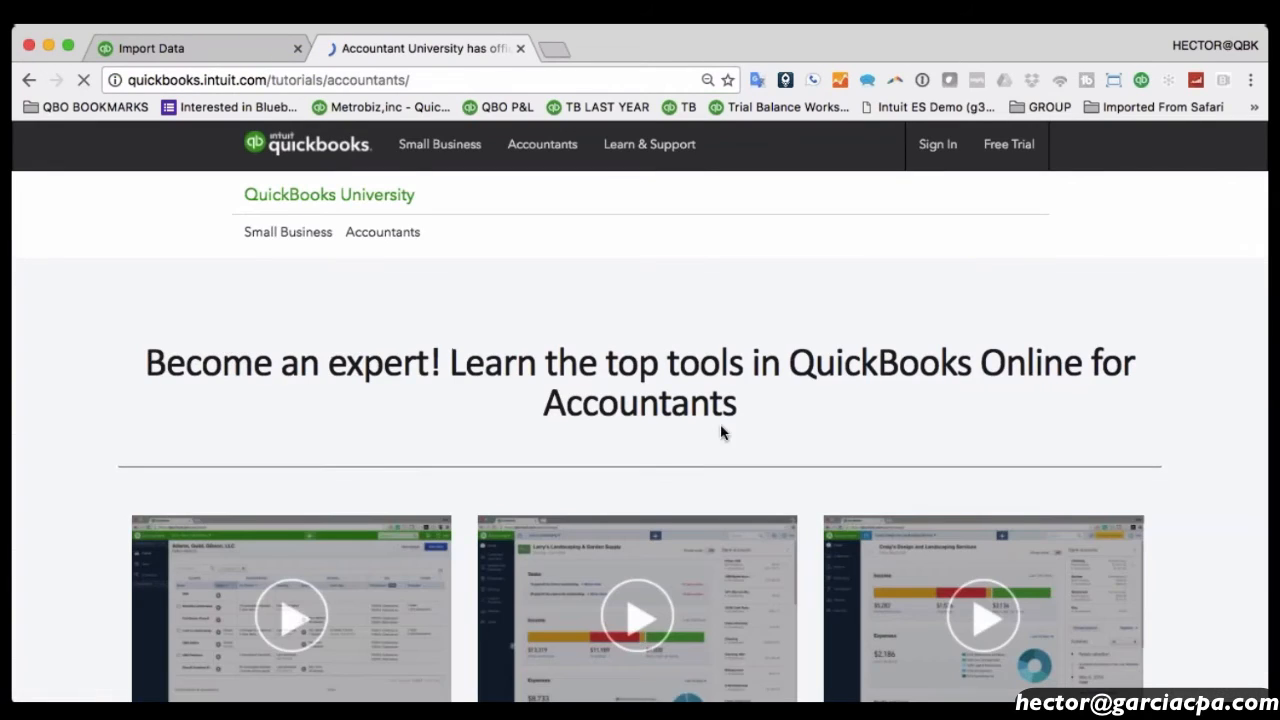
pyautogui.moveTo(383, 241)
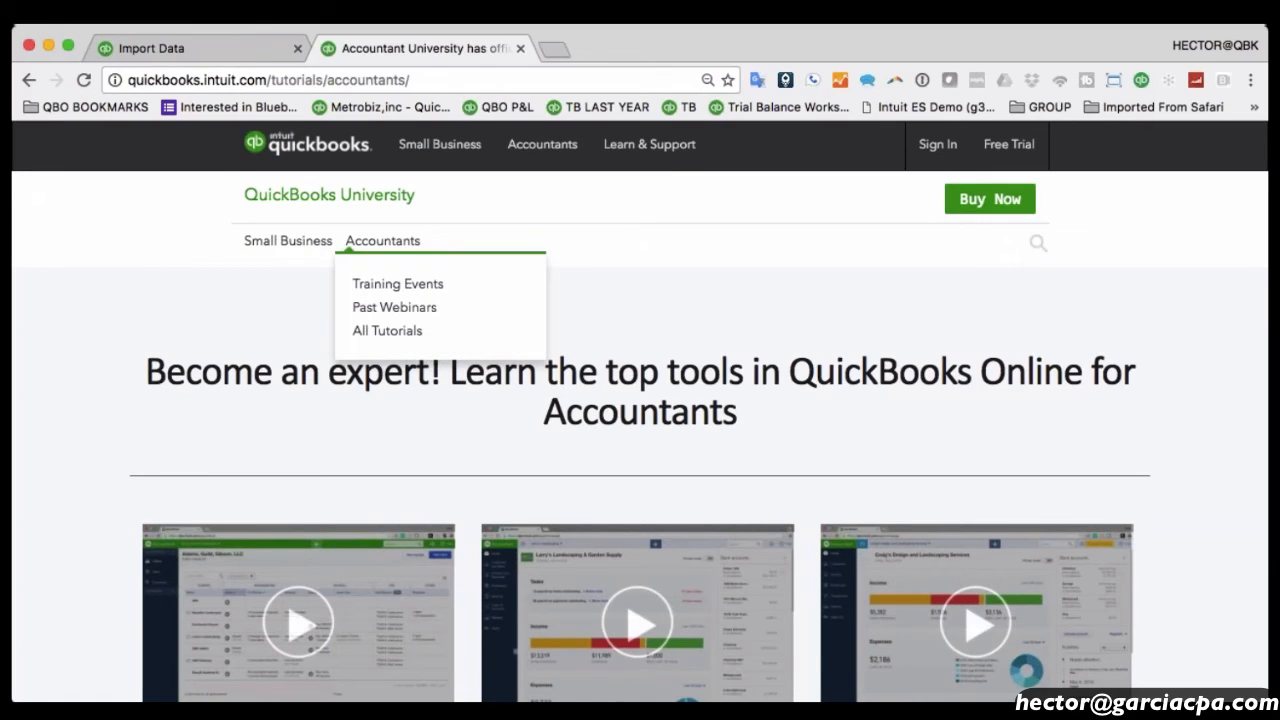
pyautogui.click(408, 292)
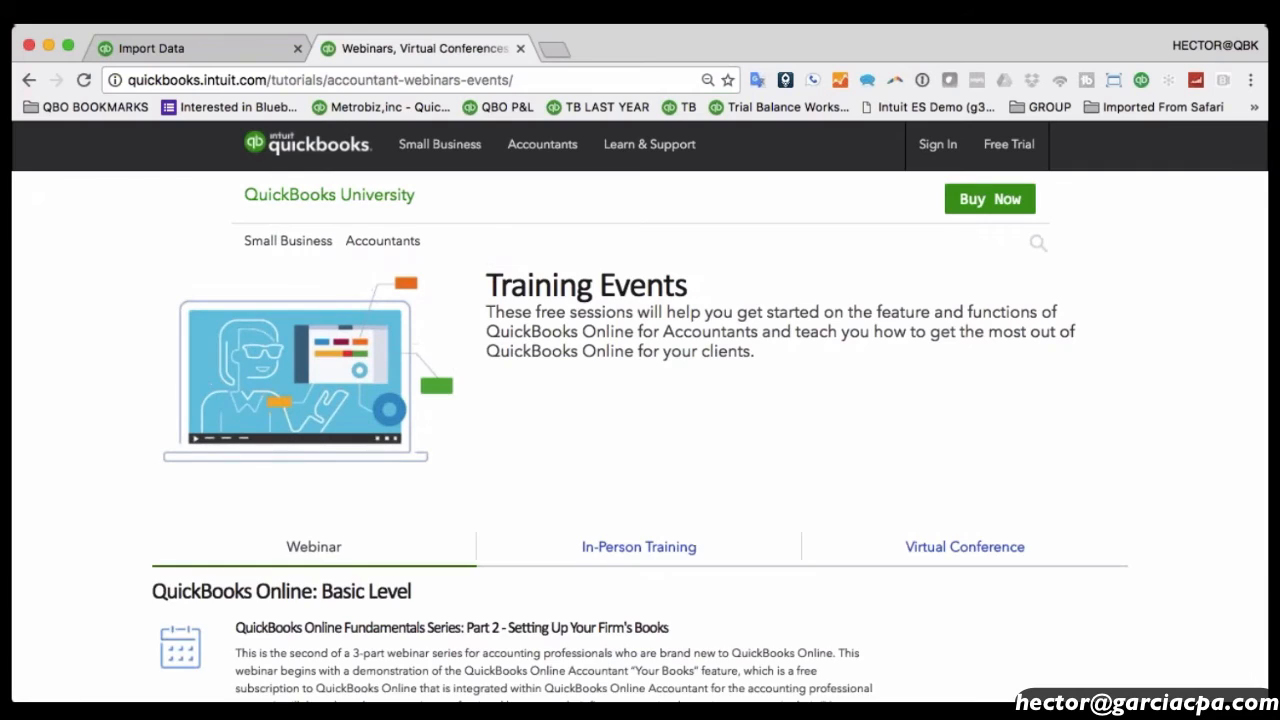
pyautogui.scroll(-3, 640, 400)
pyautogui.scroll(-1, 920, 389)
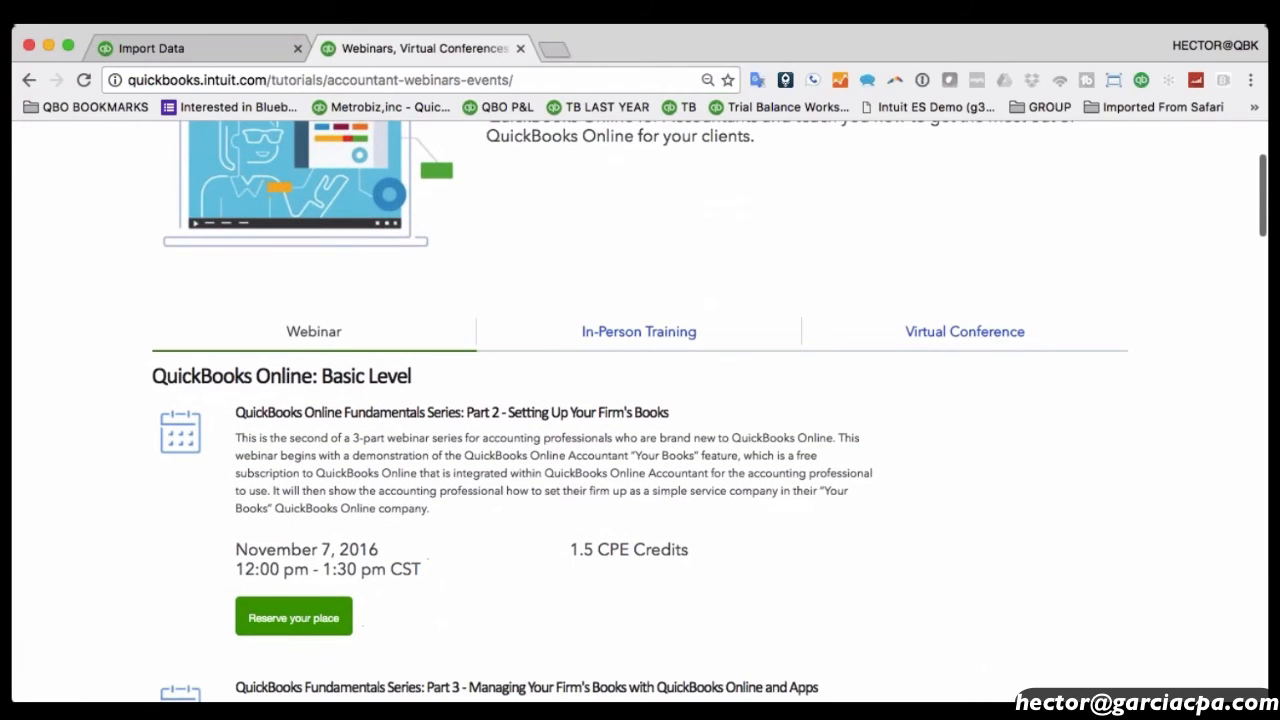
pyautogui.scroll(-10, 640, 410)
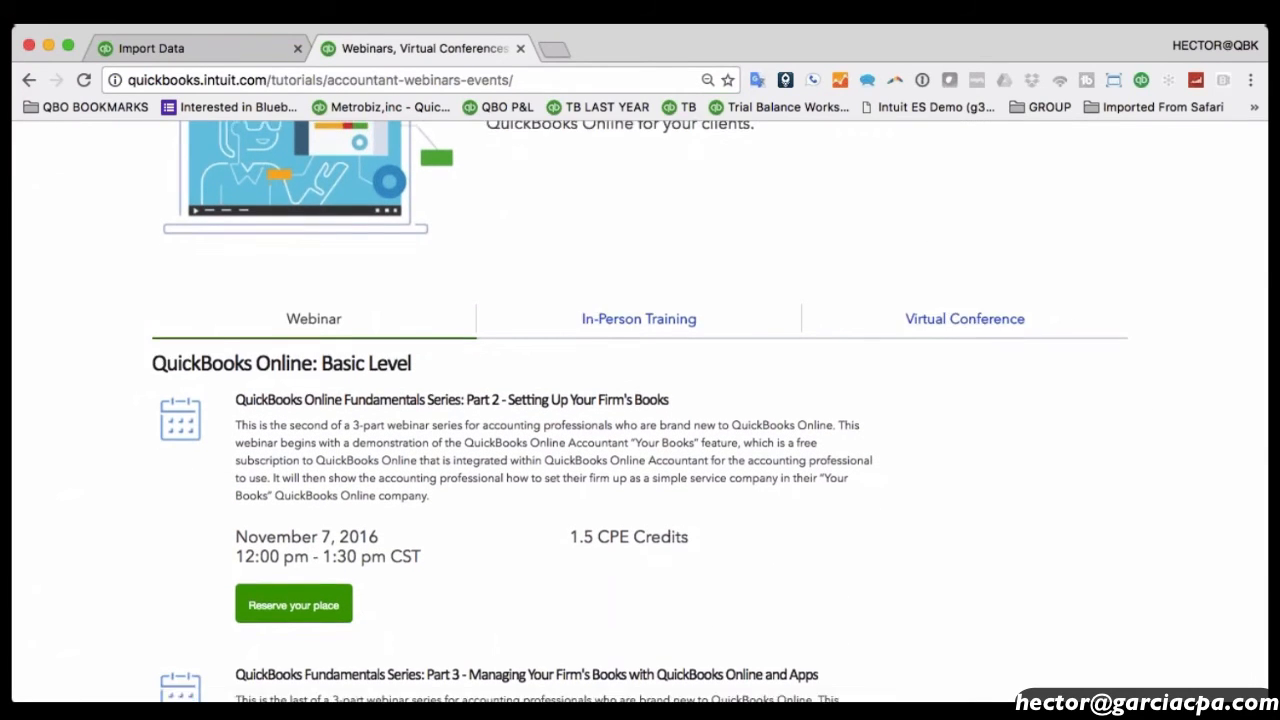
pyautogui.scroll(-9, 640, 410)
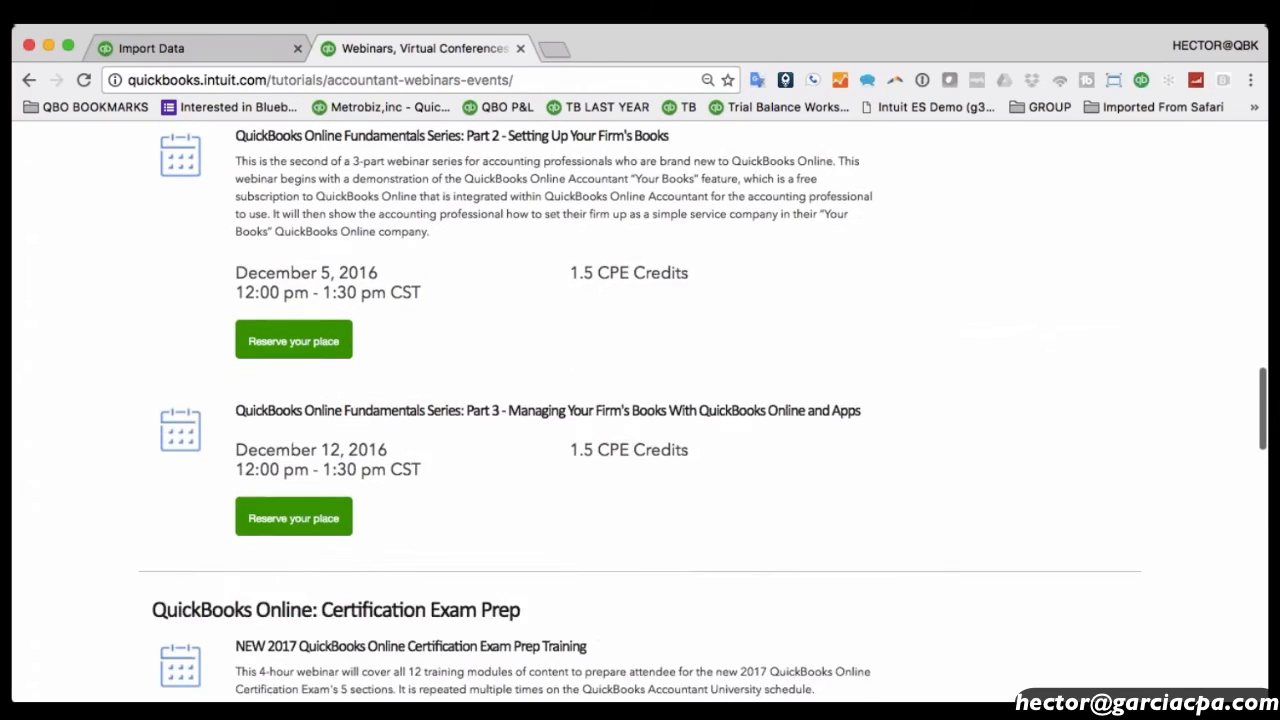
pyautogui.moveTo(299, 220); pyautogui.dragTo(568, 224)
pyautogui.scroll(1, 543, 333)
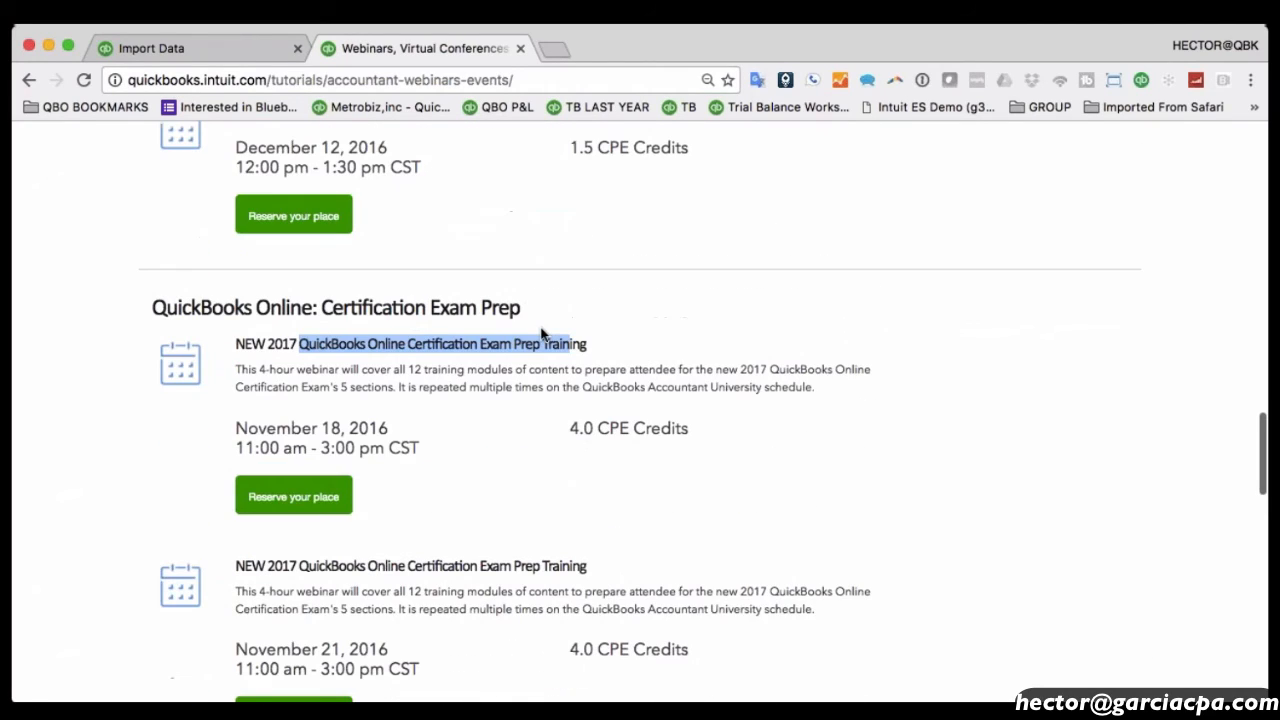
pyautogui.moveTo(236, 428); pyautogui.dragTo(388, 405)
pyautogui.click(410, 434)
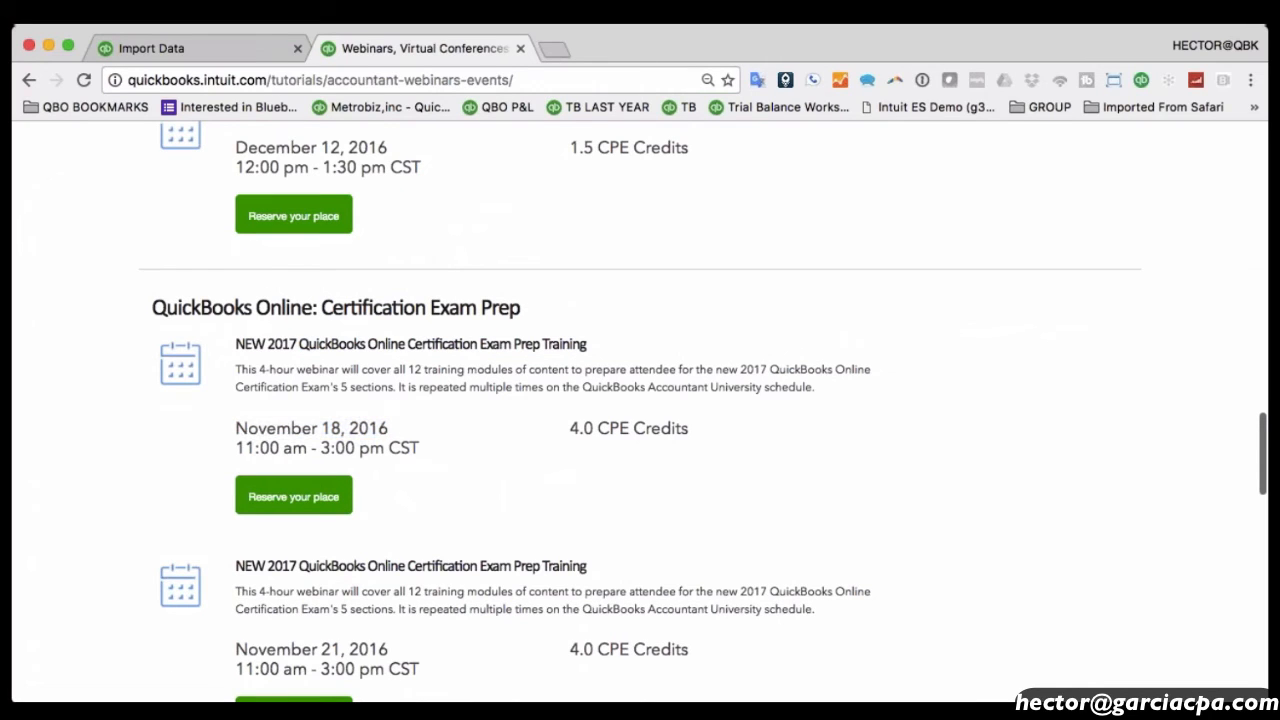
pyautogui.scroll(15, 340, 428)
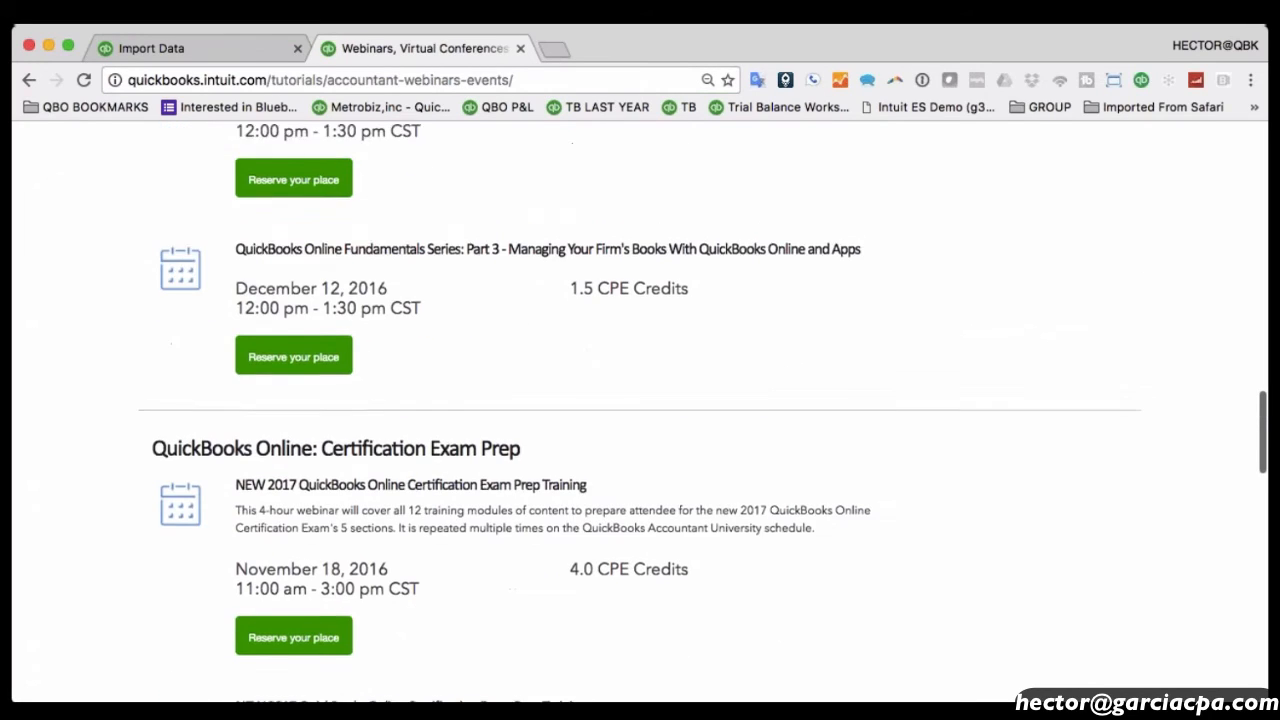
pyautogui.click(914, 547)
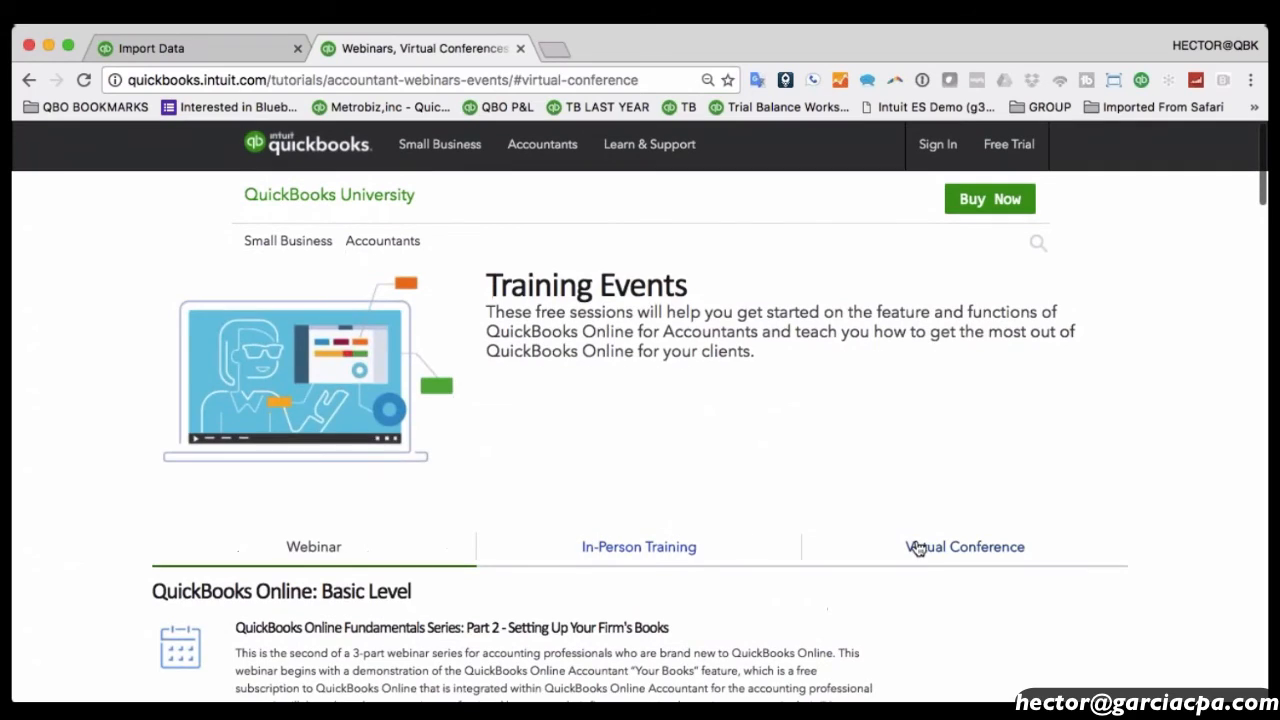
pyautogui.scroll(-2, 793, 440)
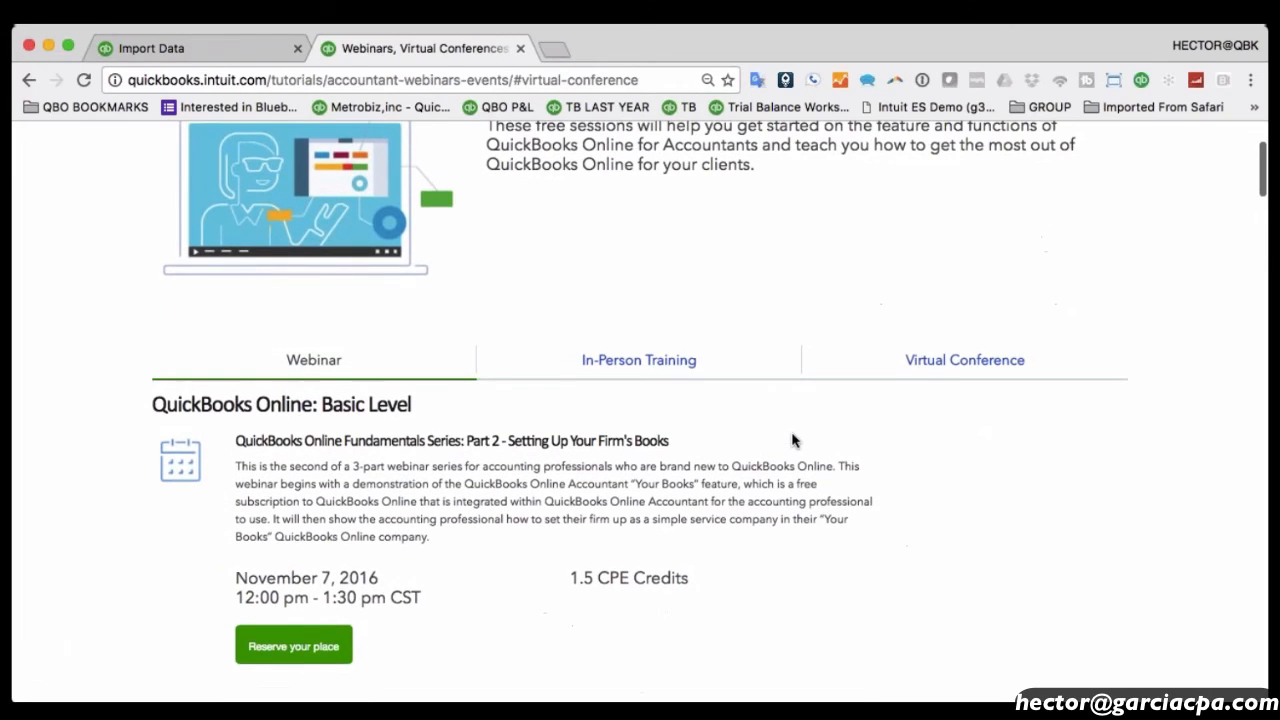
pyautogui.scroll(-3, 793, 440)
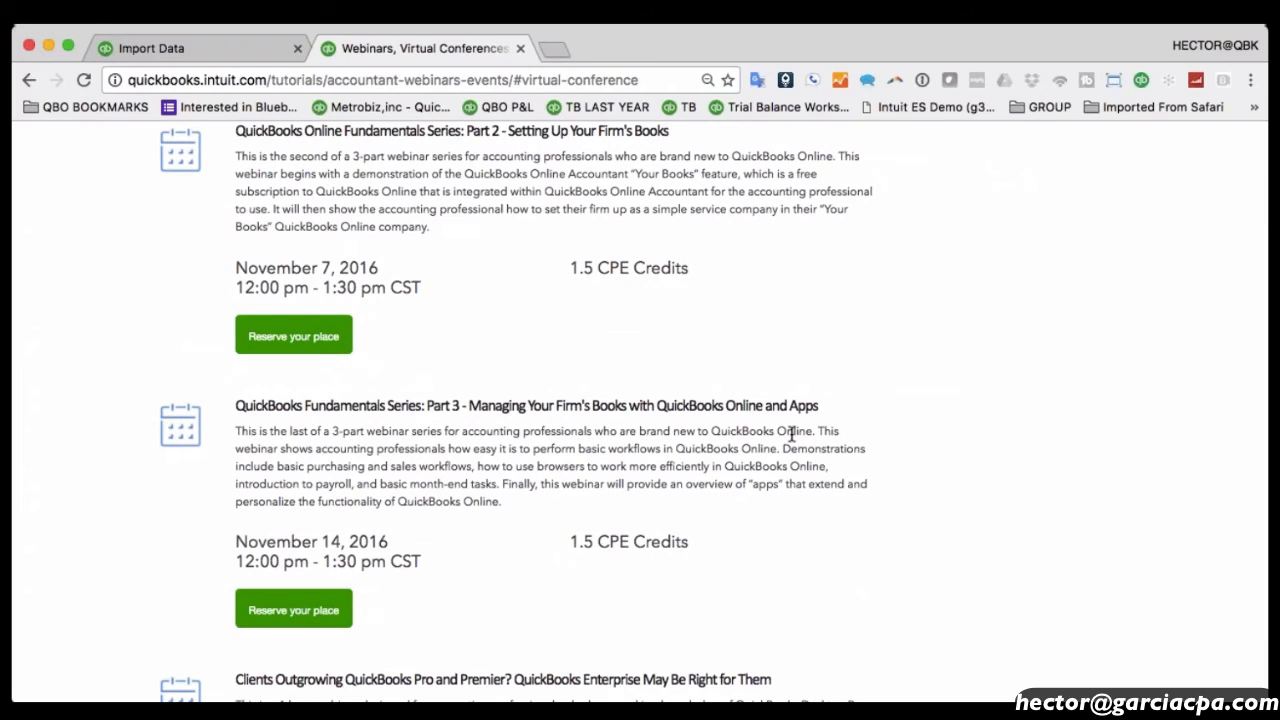
pyautogui.scroll(4, 793, 432)
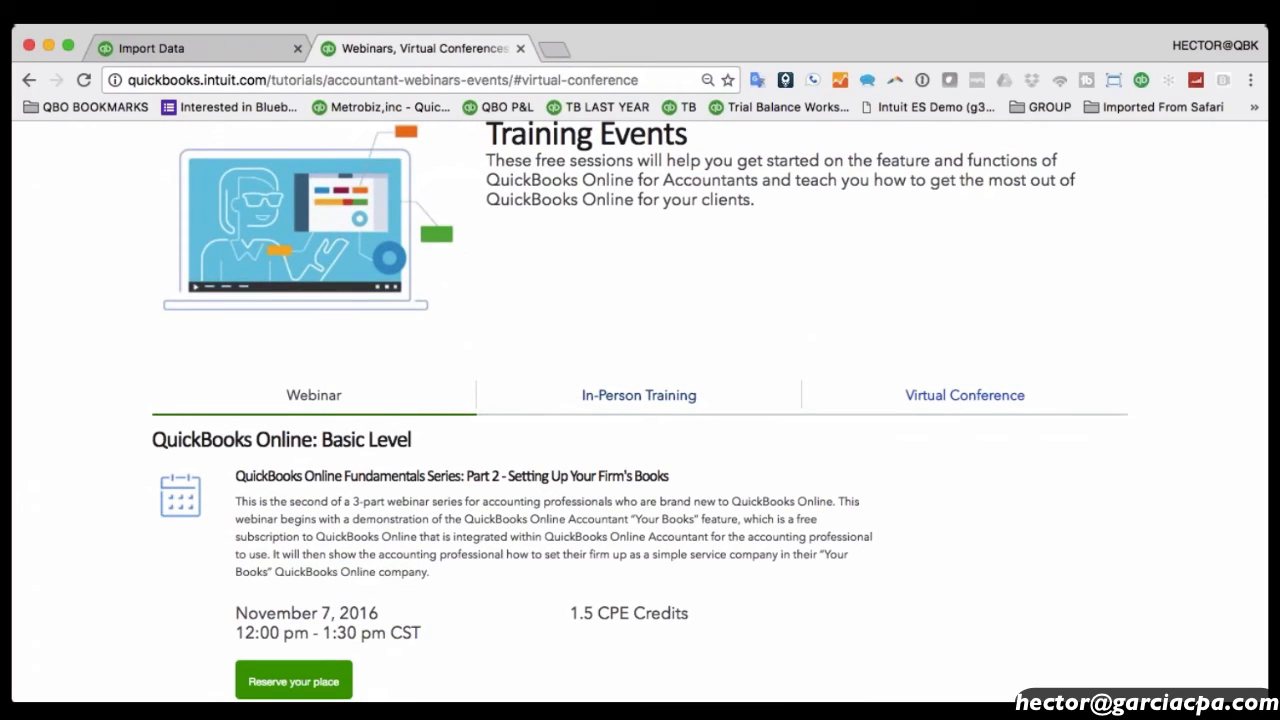
pyautogui.click(183, 49)
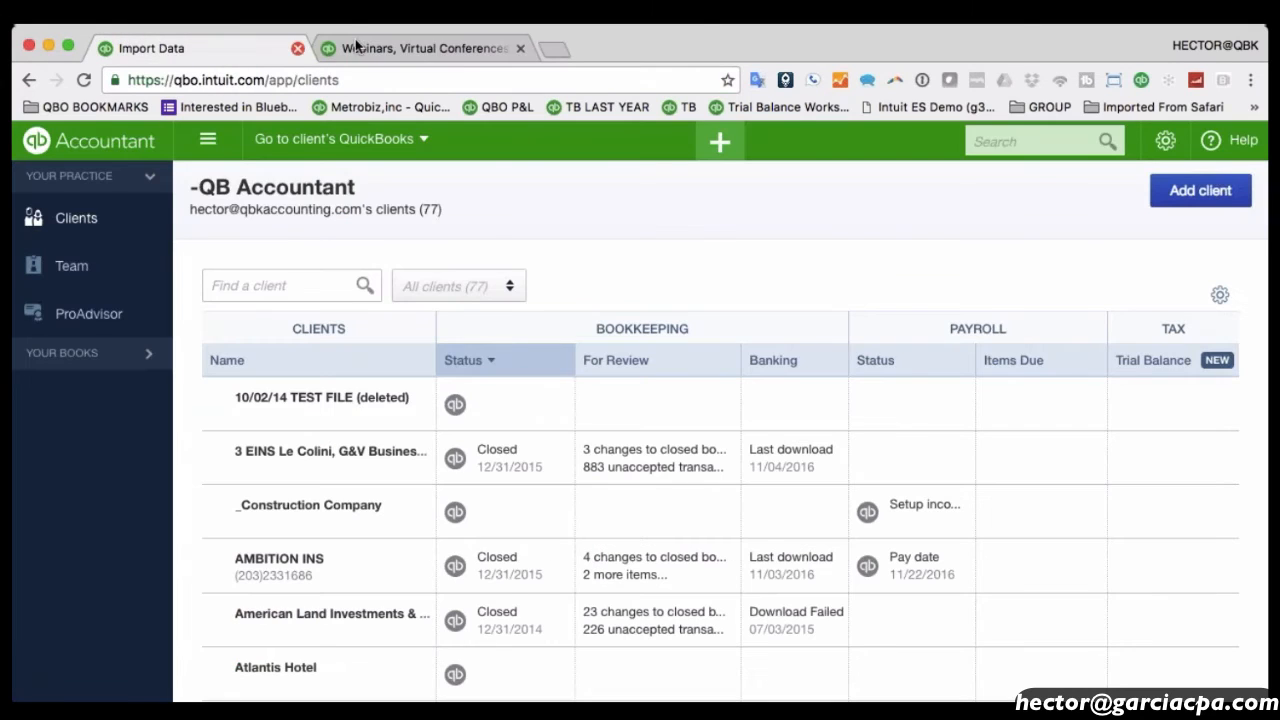
pyautogui.click(400, 49)
pyautogui.scroll(2, 586, 408)
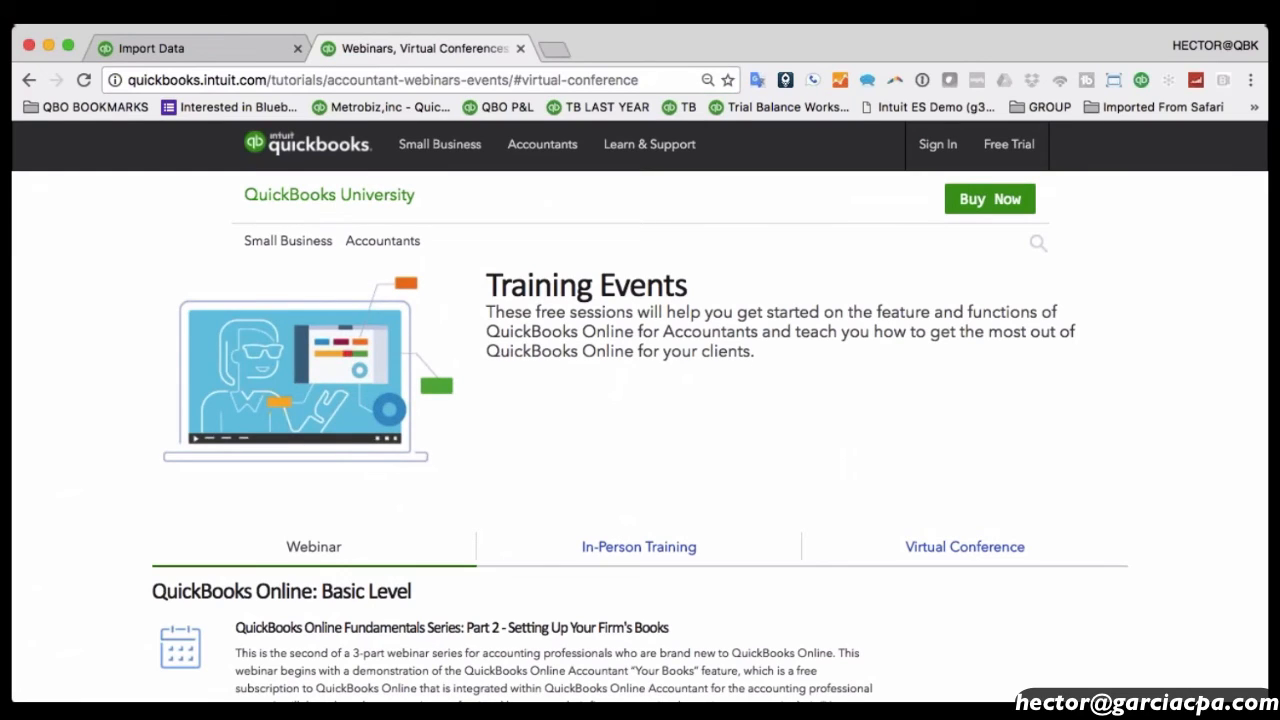
# List the Virtual Conference events, including the November 9–10, 2016 Certification Virtual Bootcamp.
pyautogui.scroll(-2, 960, 375)
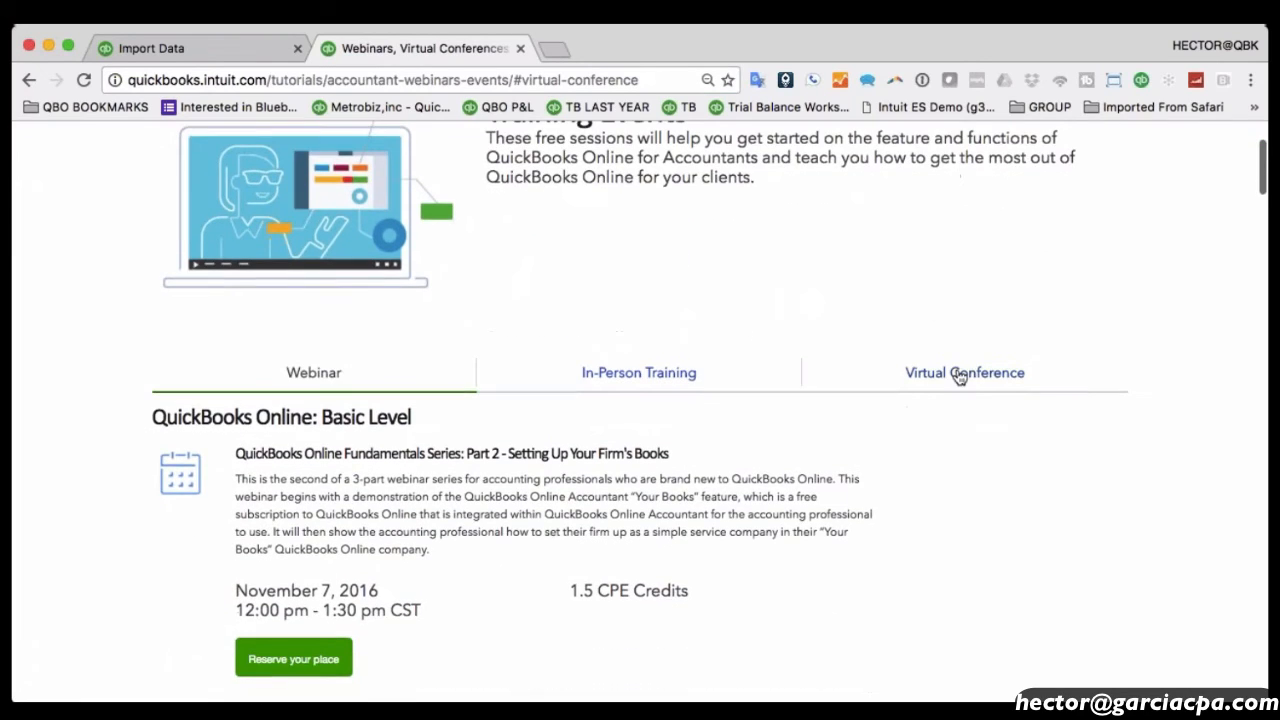
pyautogui.click(962, 372)
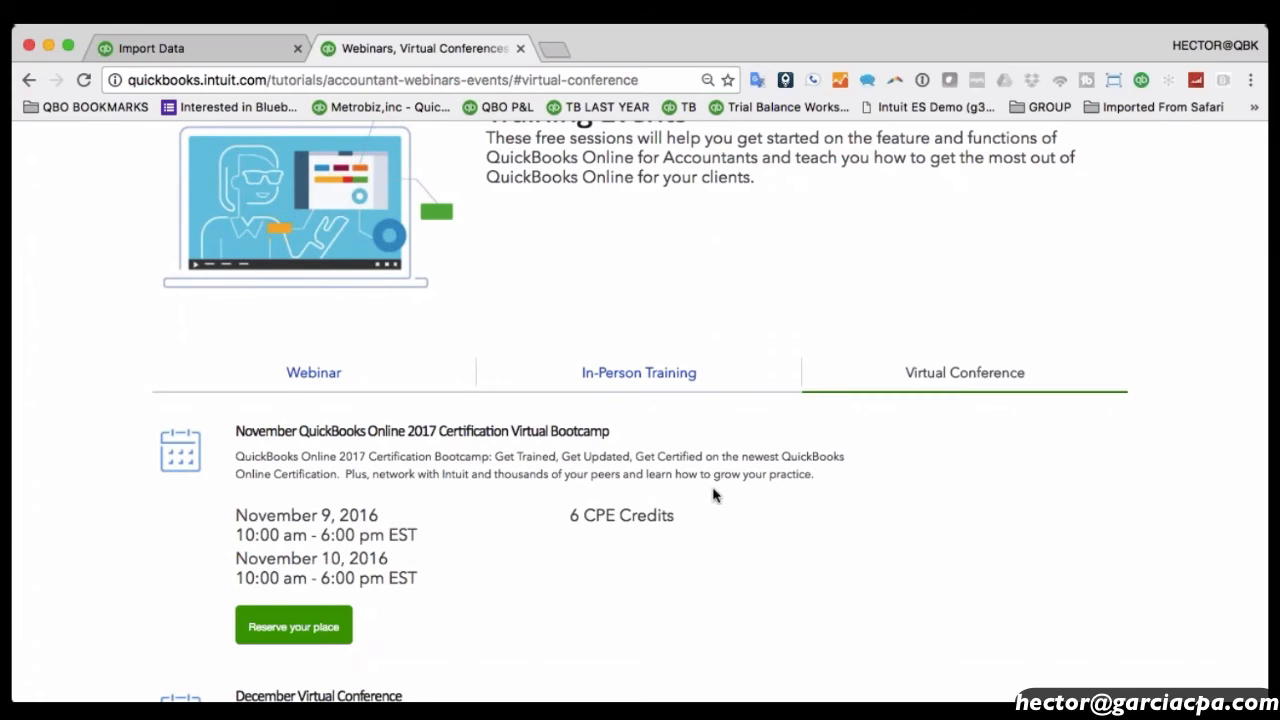
pyautogui.scroll(-3, 711, 494)
pyautogui.scroll(5, 711, 494)
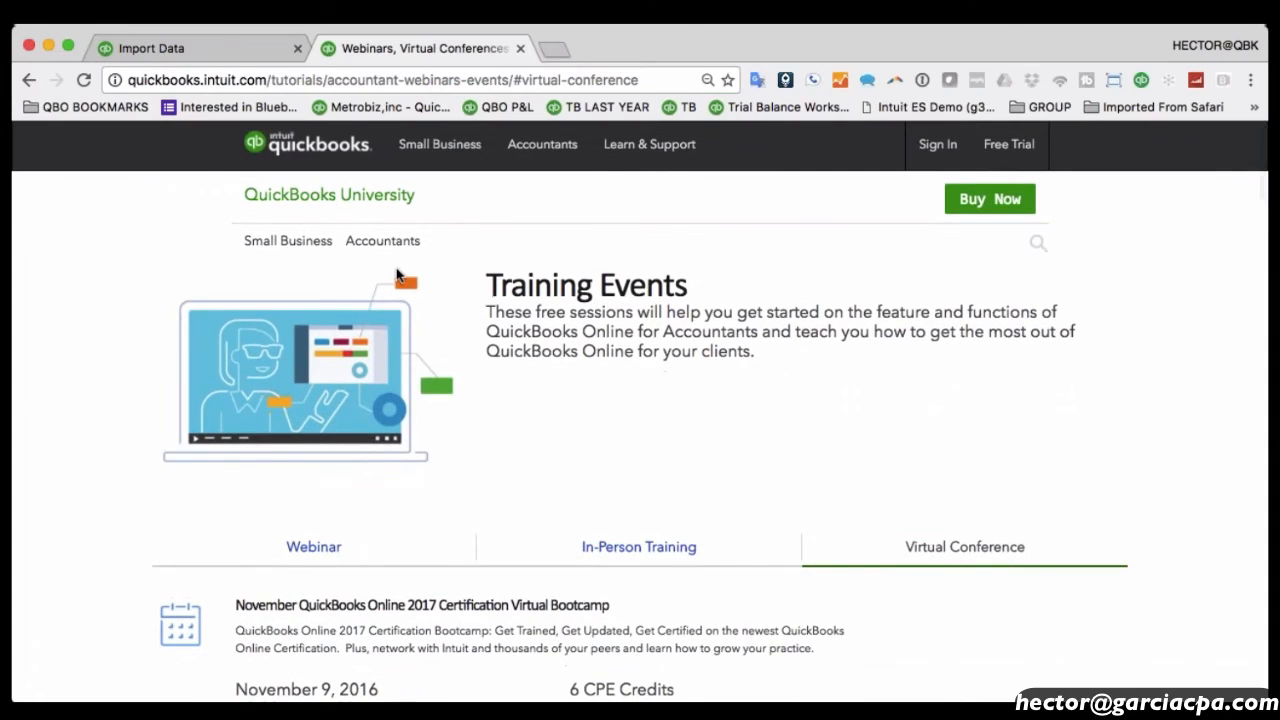
# Go to the QuickBooks Small Business Center from the accountant tutorials page and browse its home page.
pyautogui.click(382, 241)
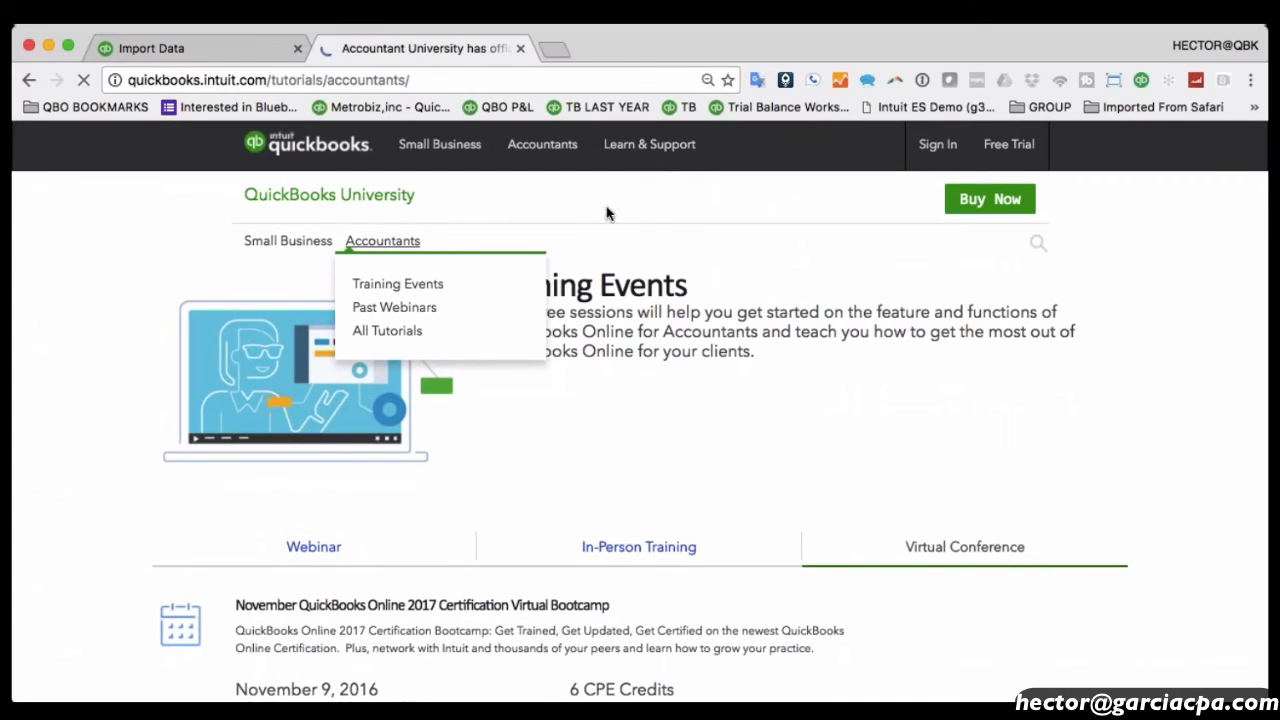
pyautogui.moveTo(650, 150)
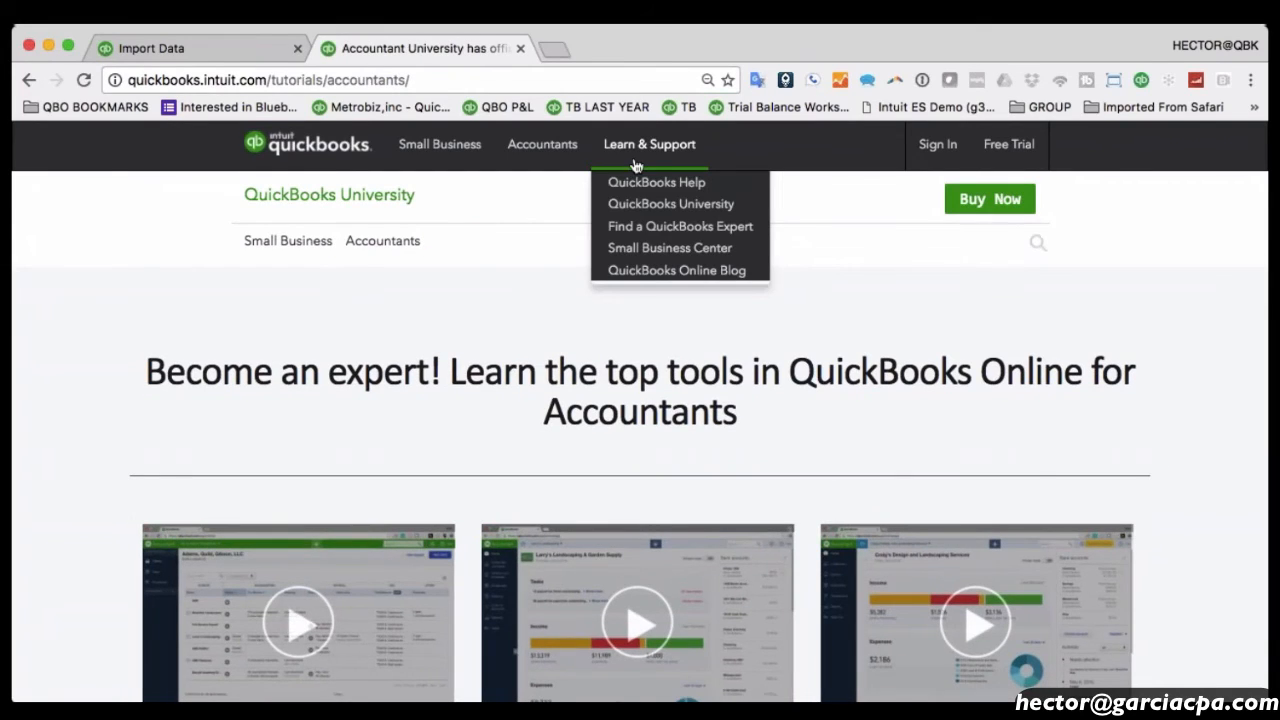
pyautogui.click(670, 250)
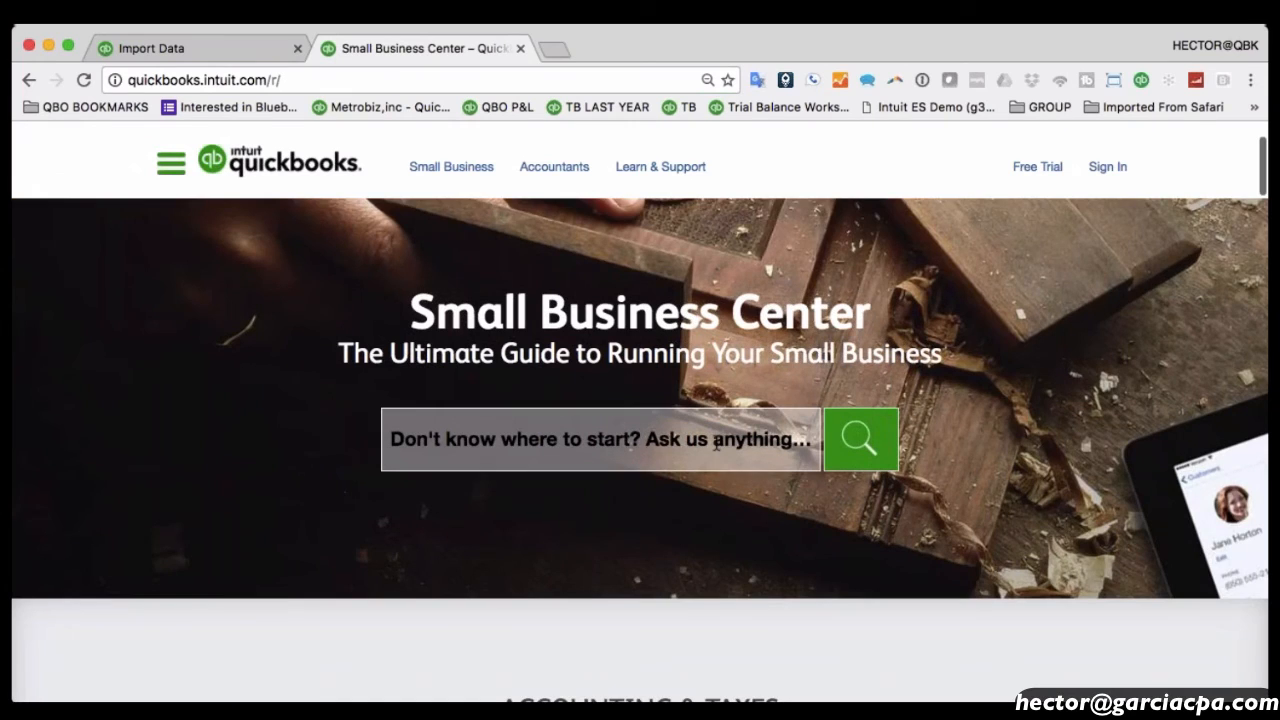
pyautogui.click(593, 432)
pyautogui.scroll(-10, 593, 432)
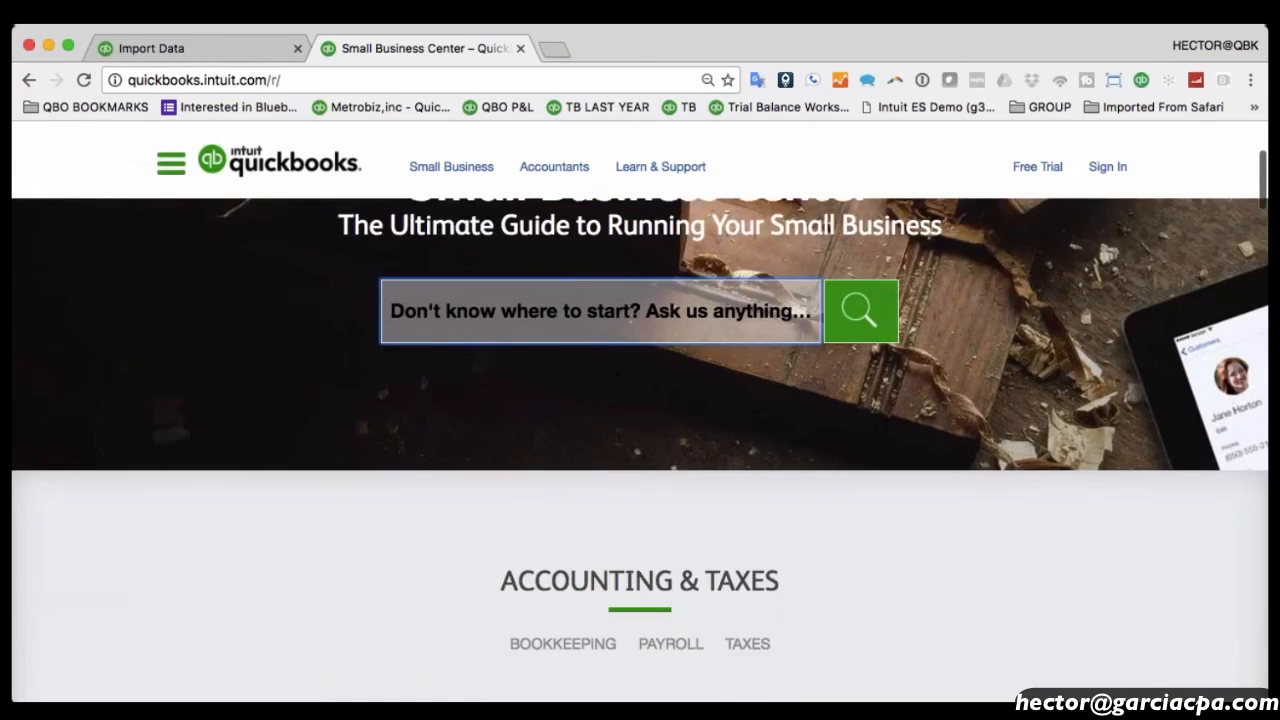
pyautogui.scroll(-3, 618, 437)
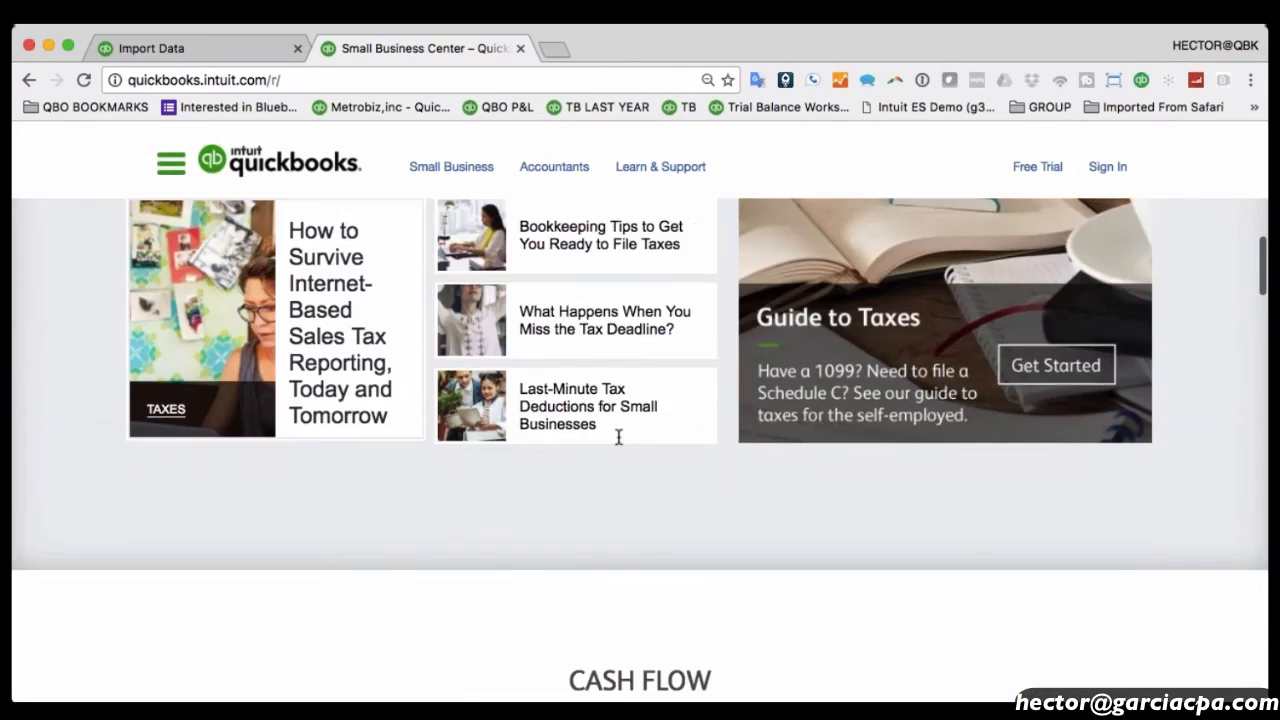
pyautogui.scroll(6, 618, 437)
# Read through the 'QuickBooks Connect 2016: So much more than a conference' article, then go back.
pyautogui.click(625, 336)
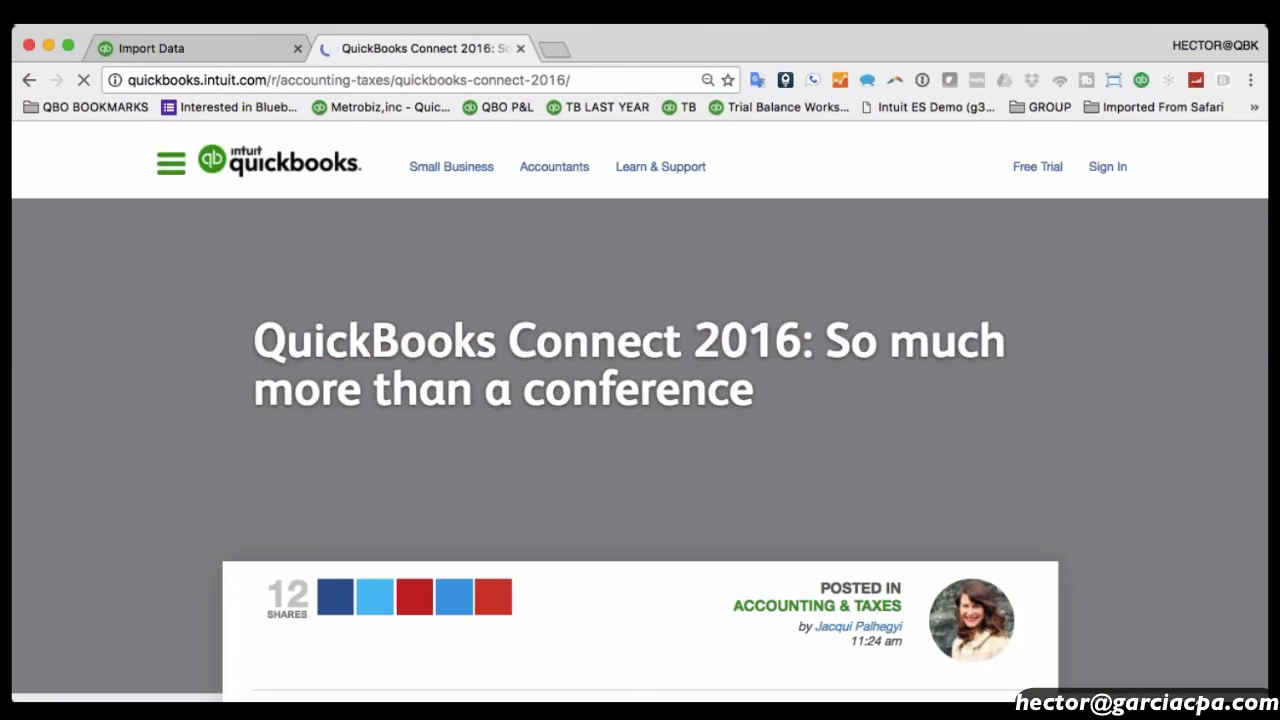
pyautogui.scroll(-3, 656, 356)
pyautogui.scroll(-12, 660, 357)
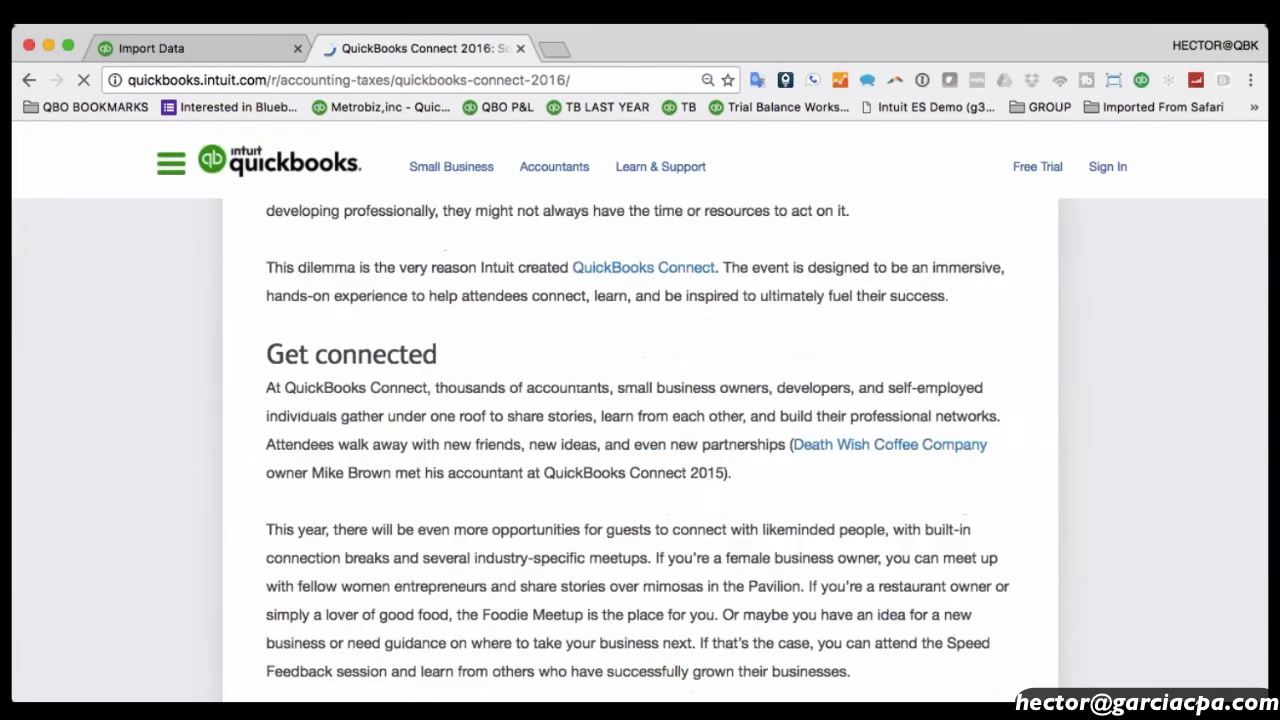
pyautogui.scroll(15, 660, 357)
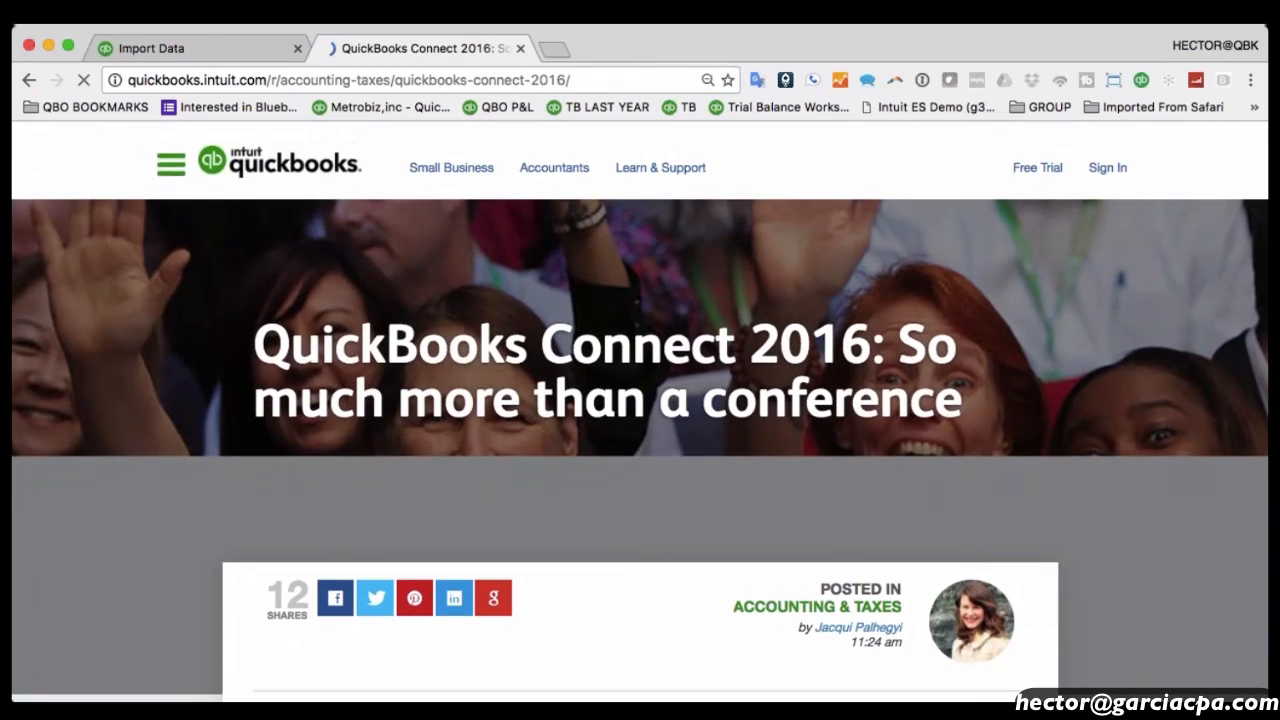
pyautogui.click(33, 80)
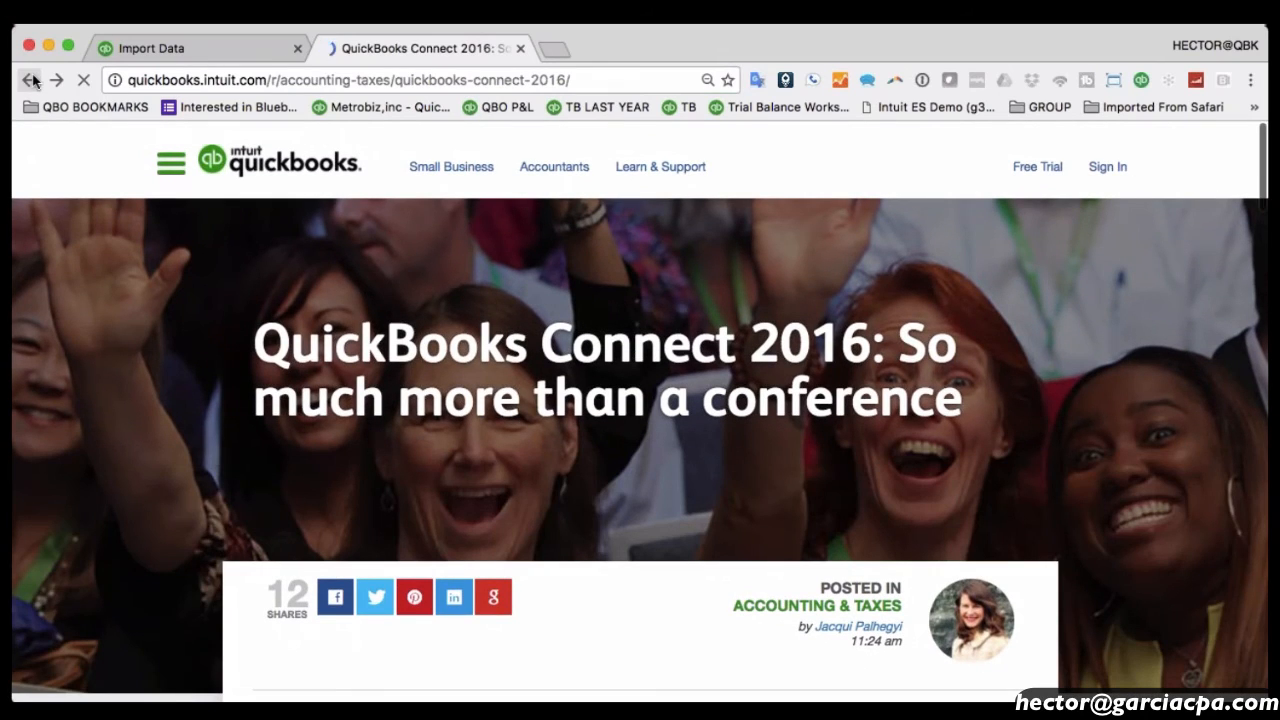